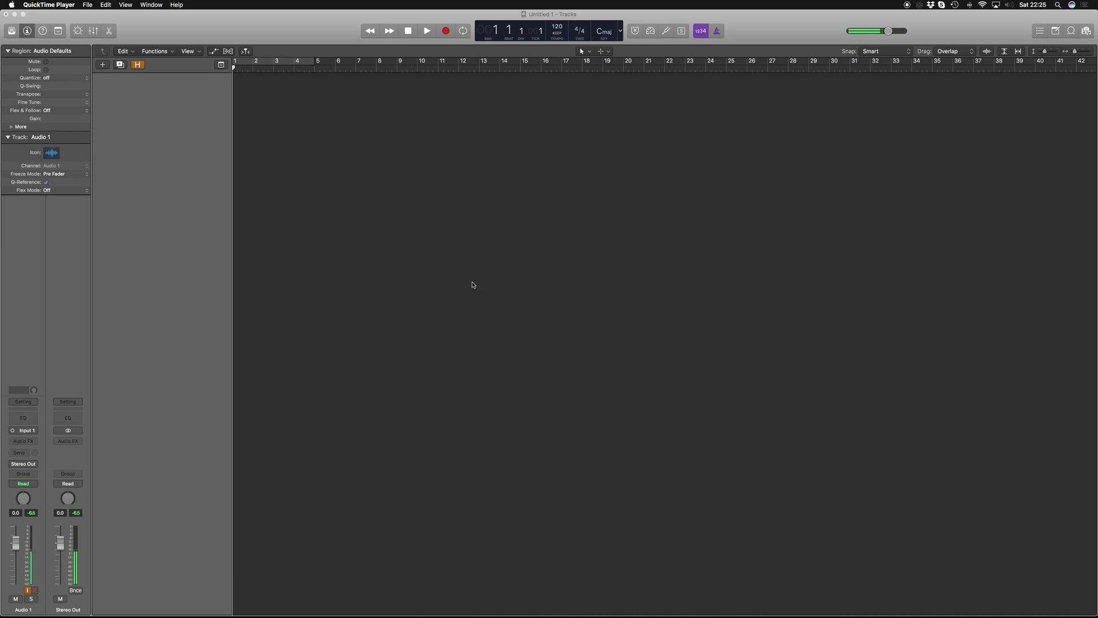
Create one new software instrument track with an Empty Channel Strip as its instrument
left_click(103, 65)
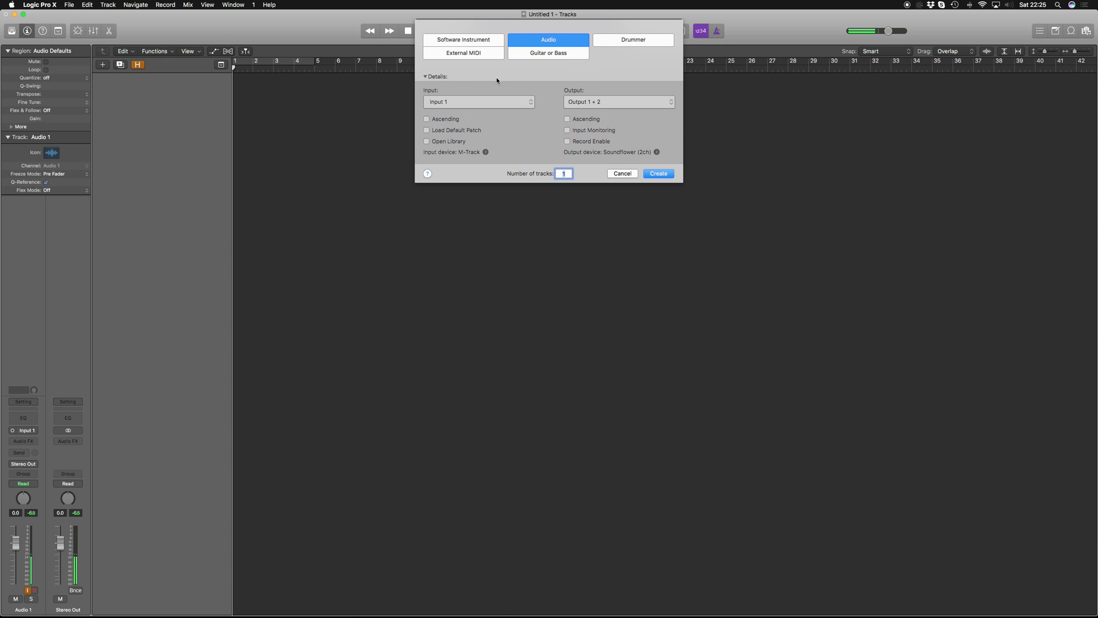
left_click(476, 44)
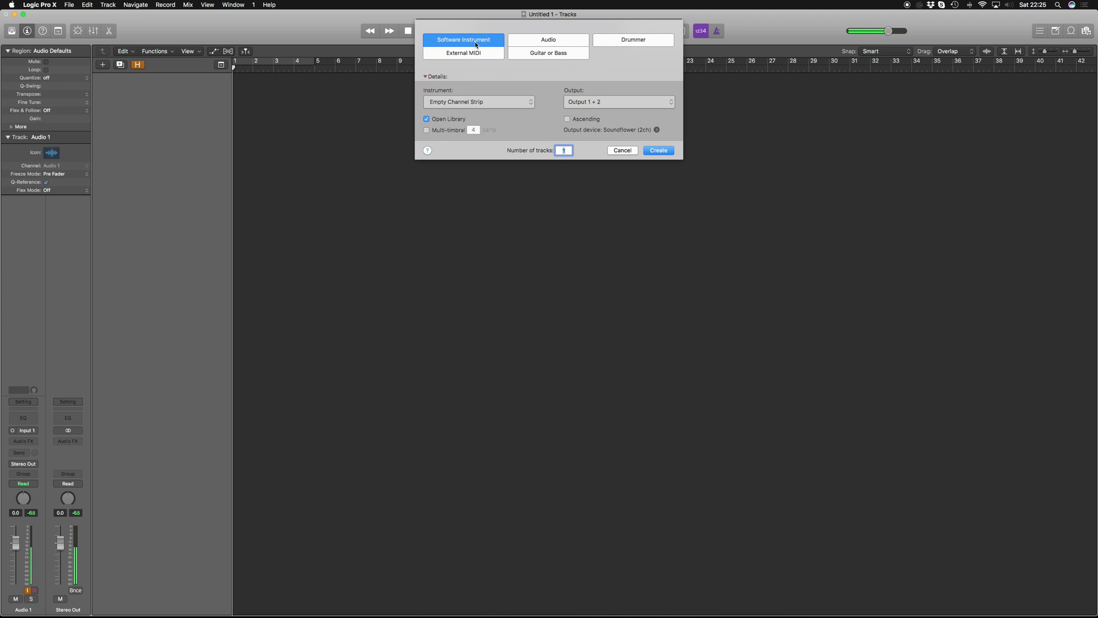
left_click(489, 99)
mouse_move(514, 248)
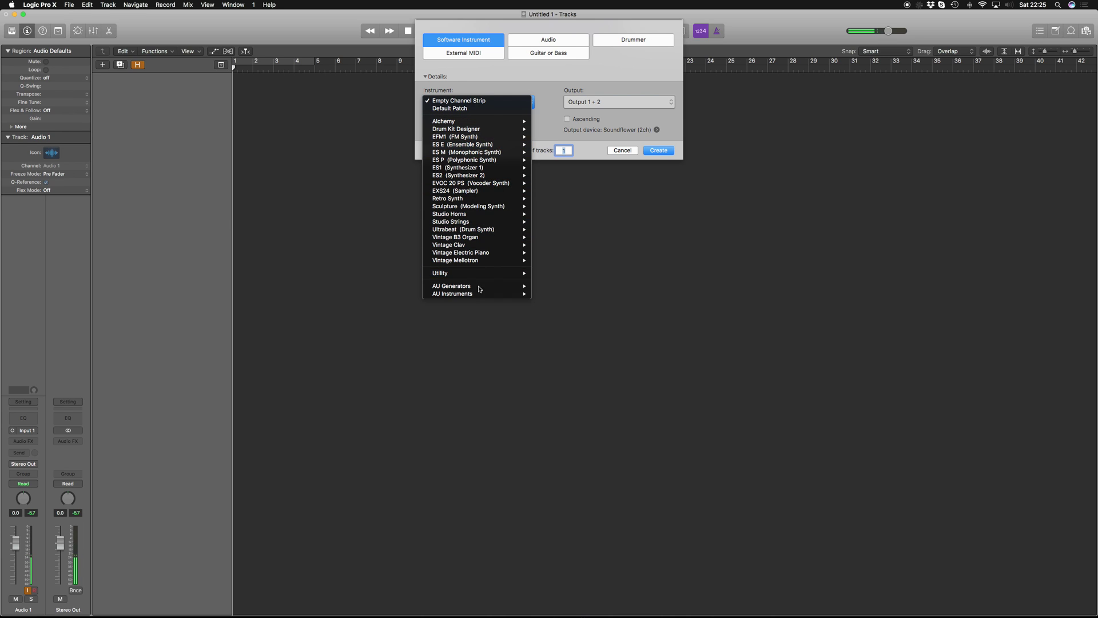
mouse_move(488, 129)
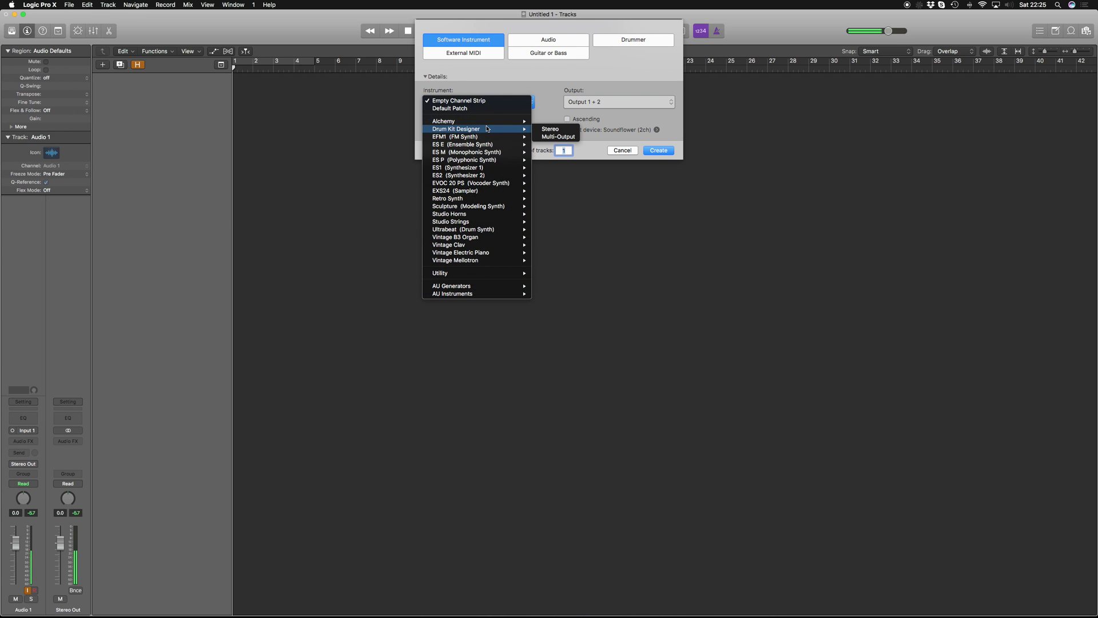
key("Escape")
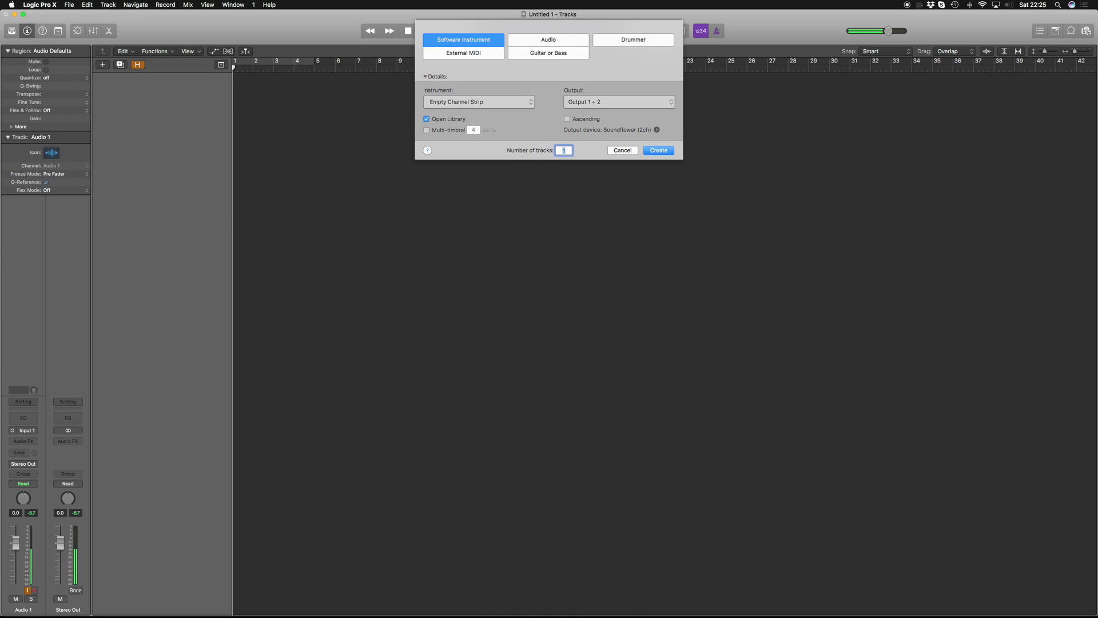
key("Return")
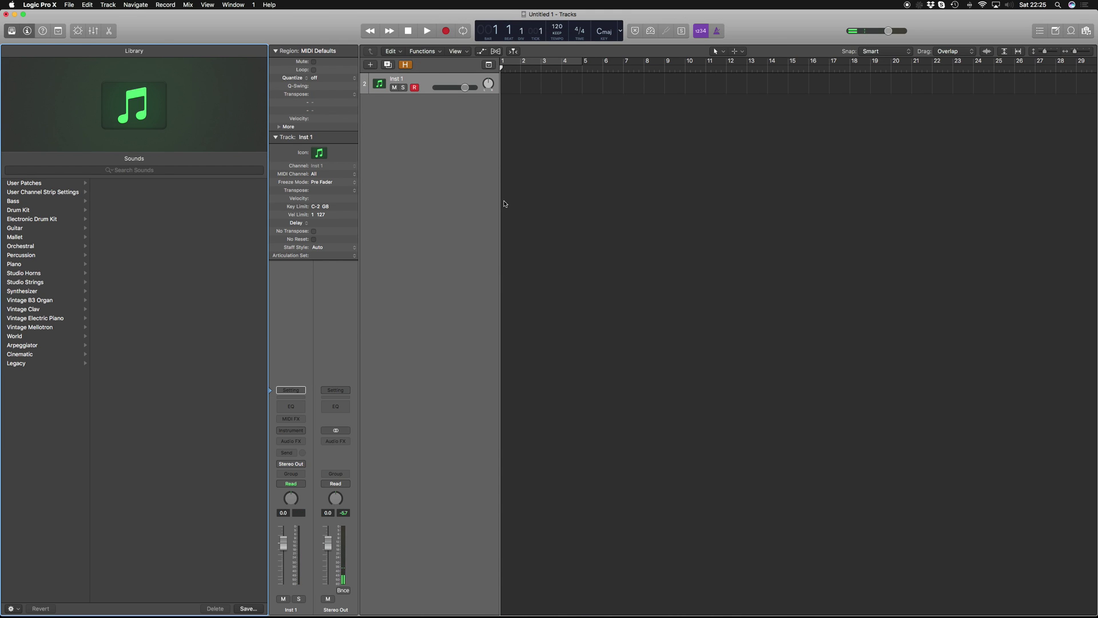
Show the hidden Audio 1 track and load the School of Wizardry channel strip setting on the new instrument track
left_click(405, 64)
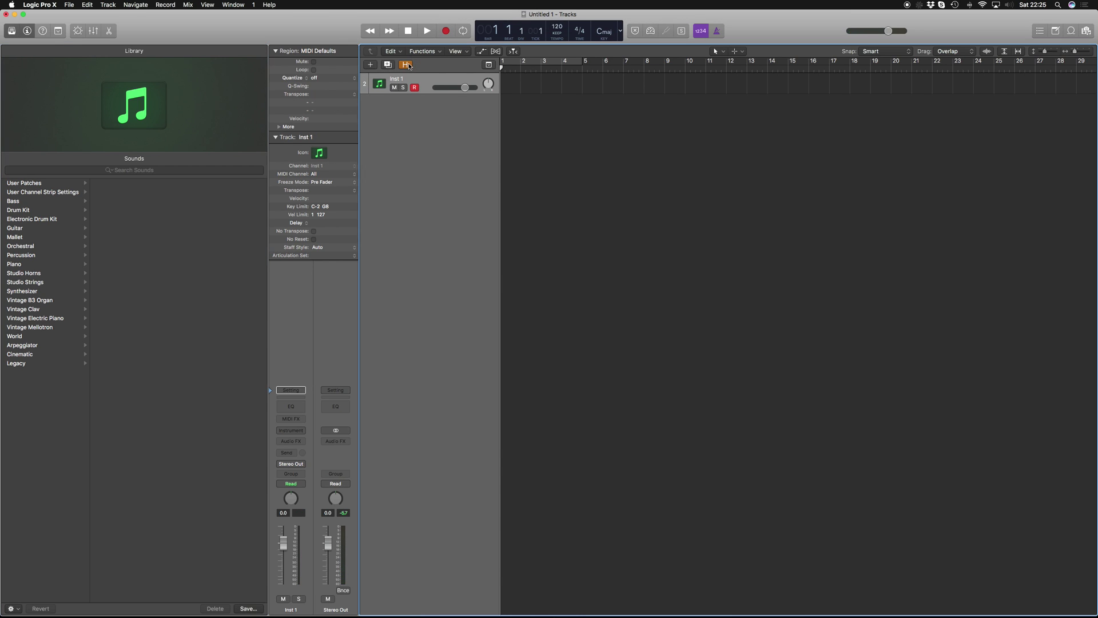
left_click(436, 89)
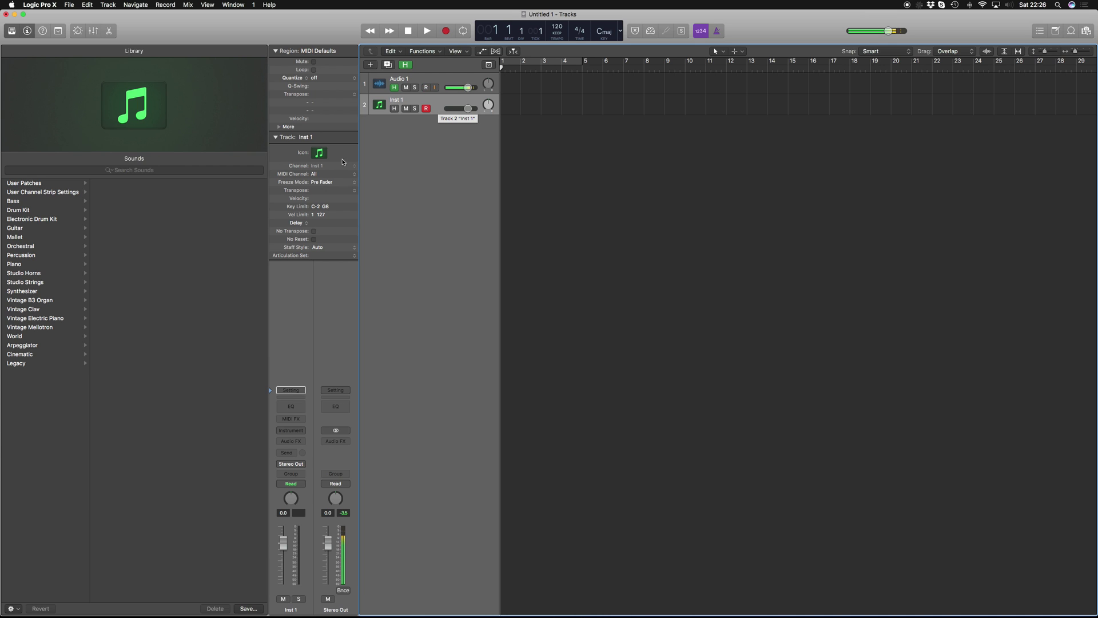
left_click(297, 392)
mouse_move(333, 616)
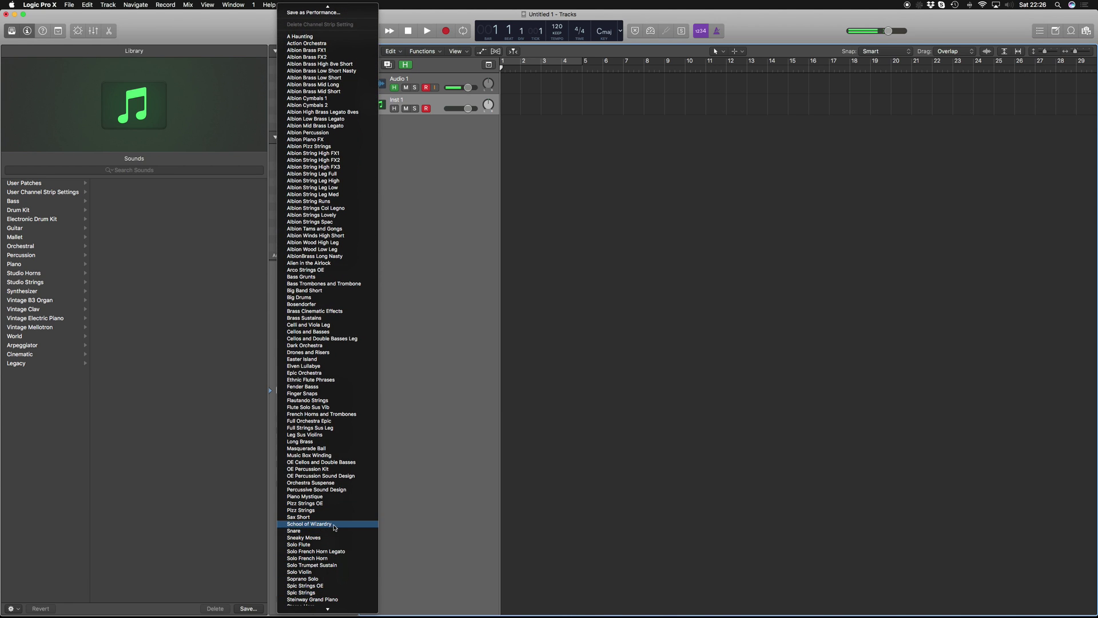
left_click(334, 525)
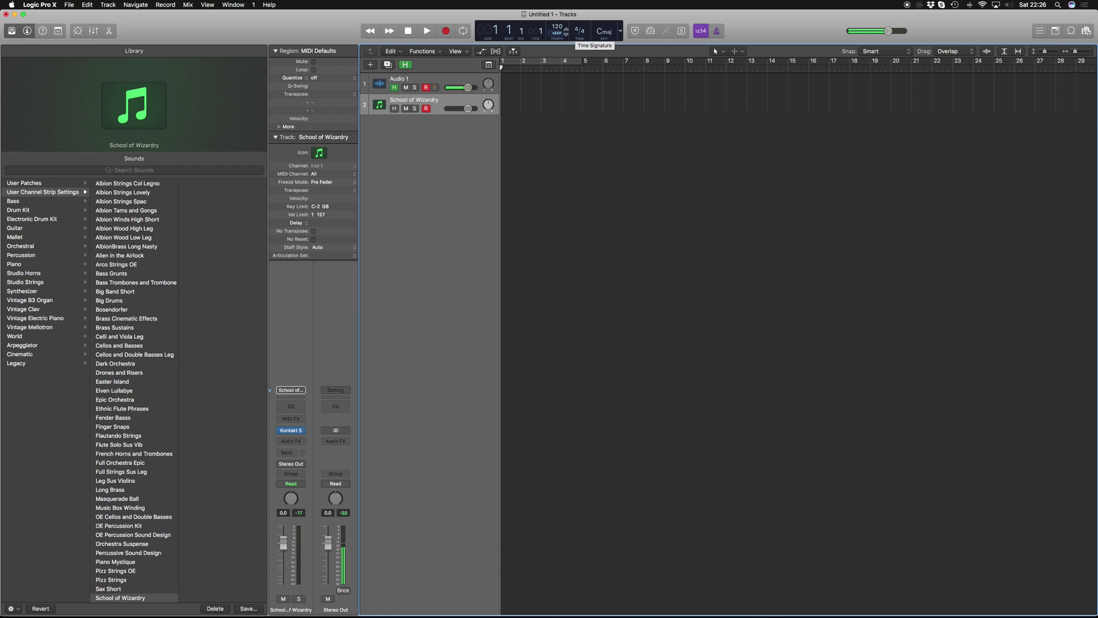
Add another software instrument track using the Default Patch, with the Steinway Grand Piano as its sound
left_click(367, 66)
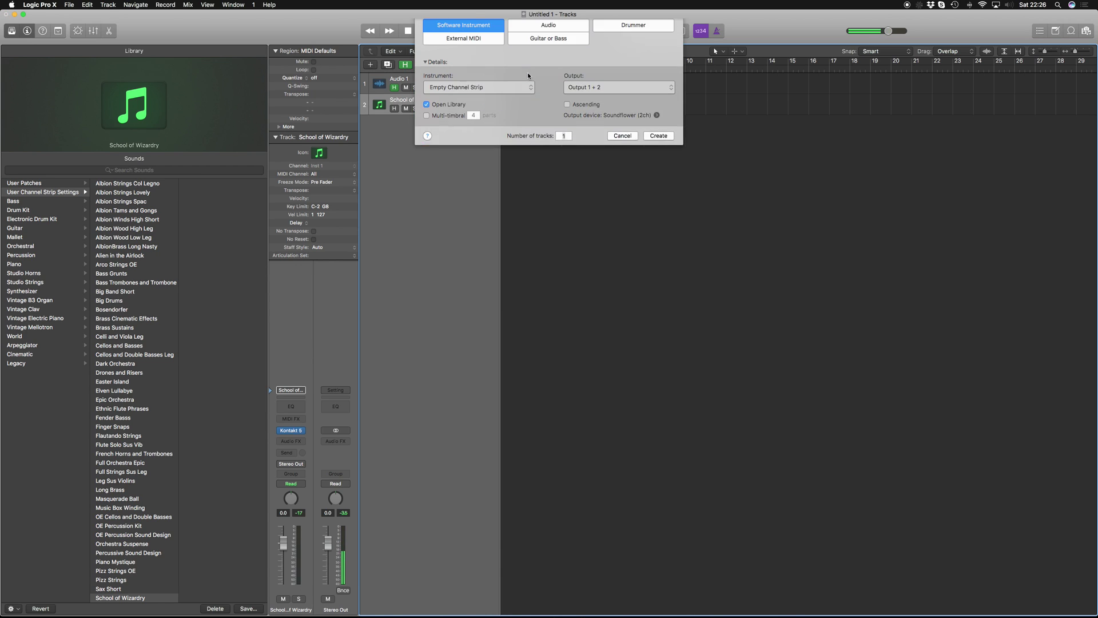
left_click(495, 102)
left_click(495, 109)
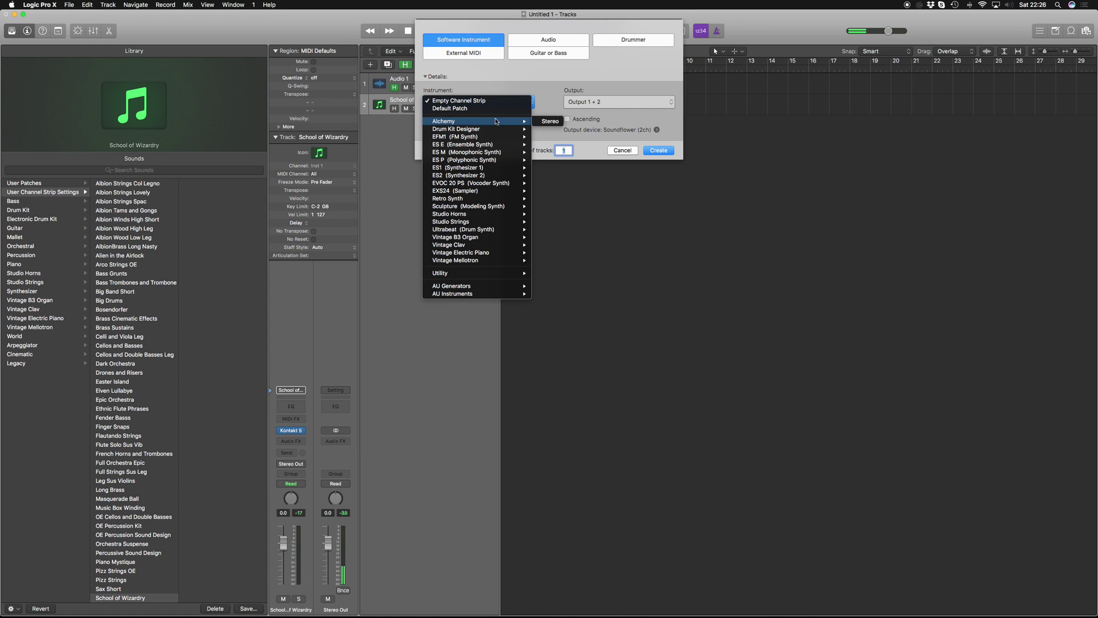
key("Return")
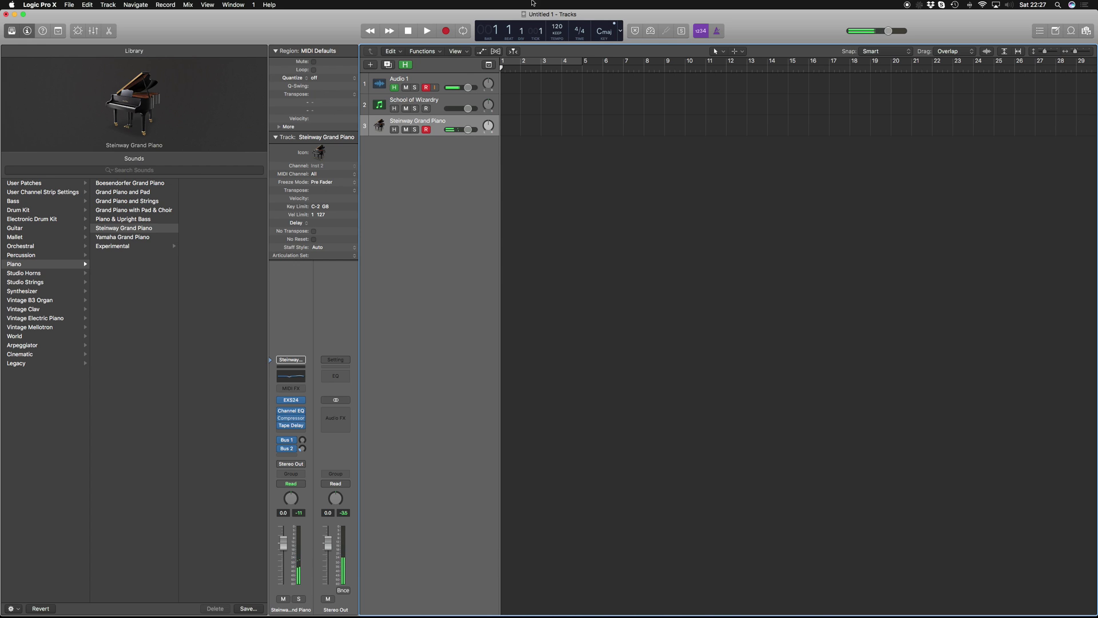
Set the project key to F# major and the time signature to 3/4
left_click(604, 31)
scroll(604, 16, "up", 1)
left_click(609, 17)
left_click(579, 31)
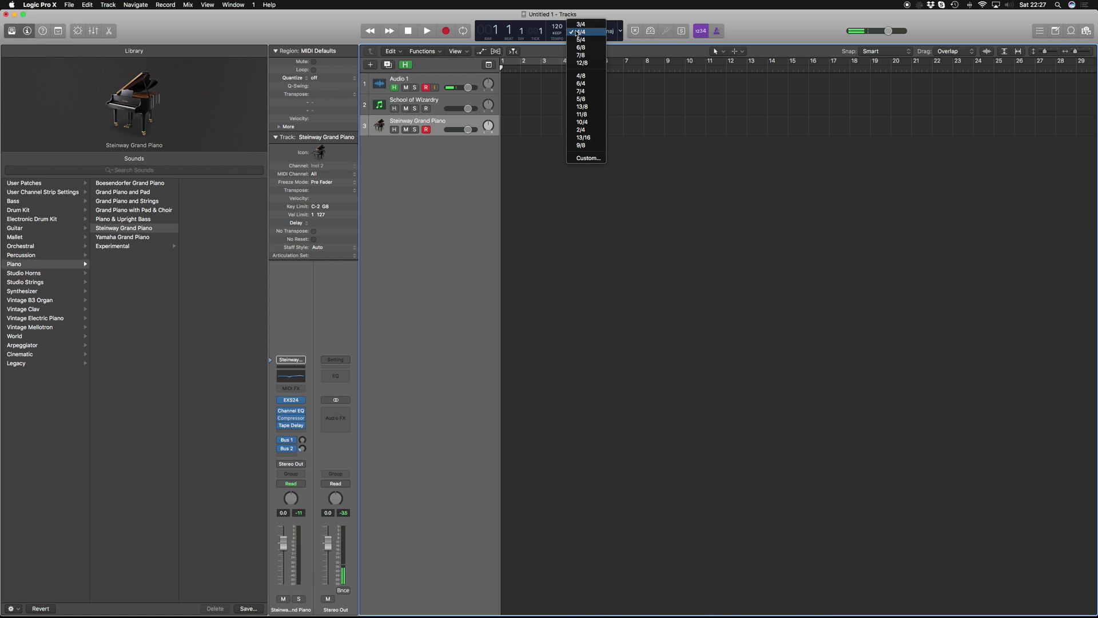
left_click(579, 23)
Change the project tempo to 91 and start a brief trial recording on the piano track to check the speed
double_click(556, 26)
type("30")
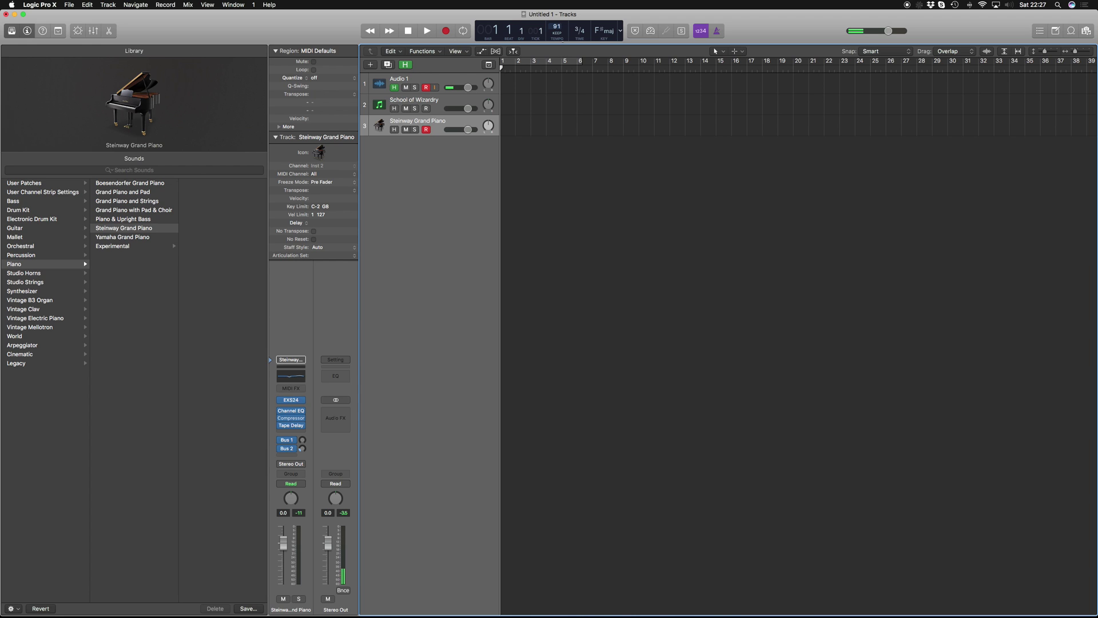
key("r")
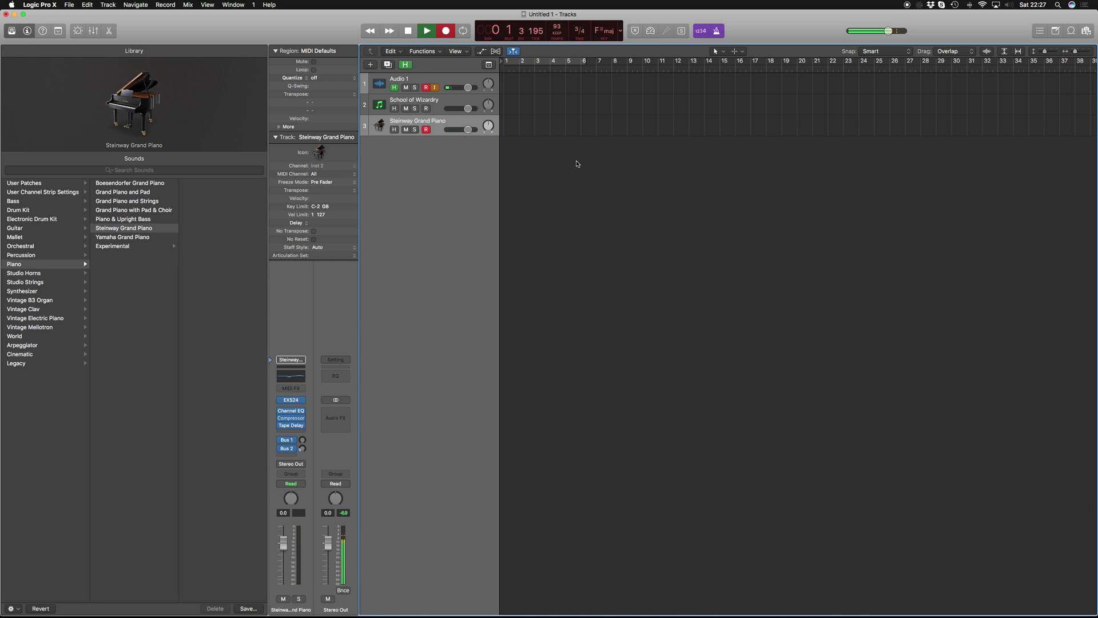
key("space")
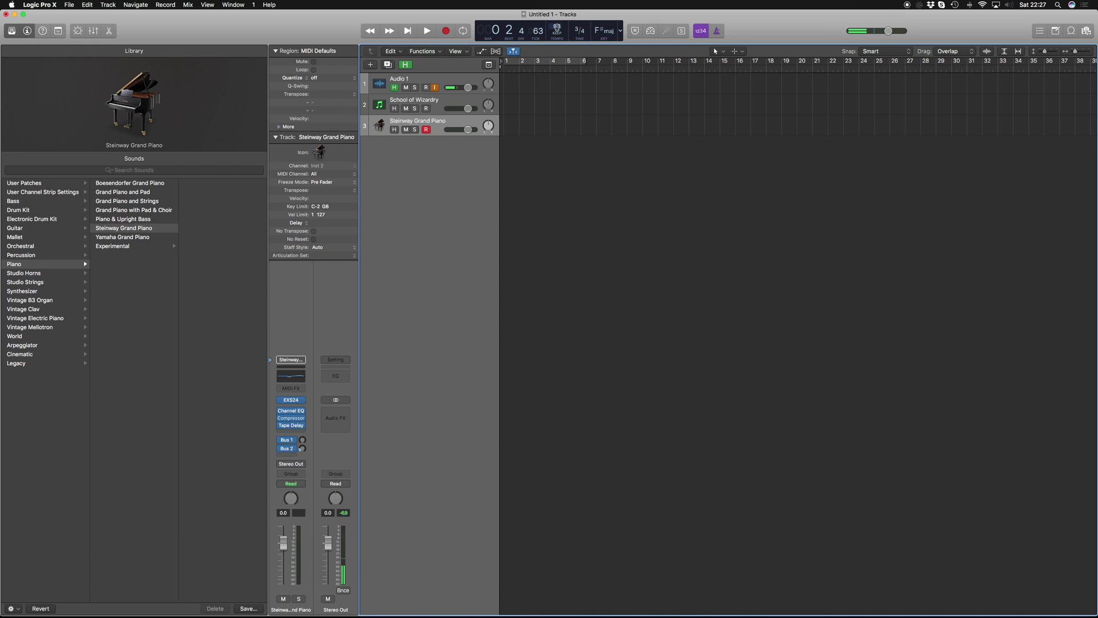
Record a four-bar piano take on the Steinway Grand Piano track and remove the audio region captured alongside it
key("r")
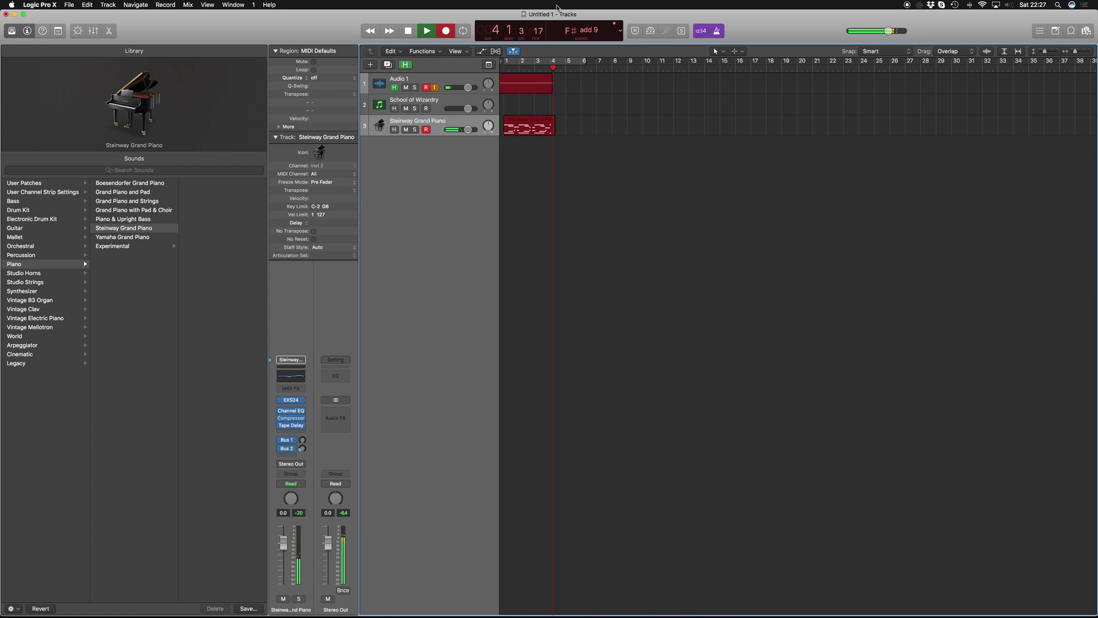
key("space")
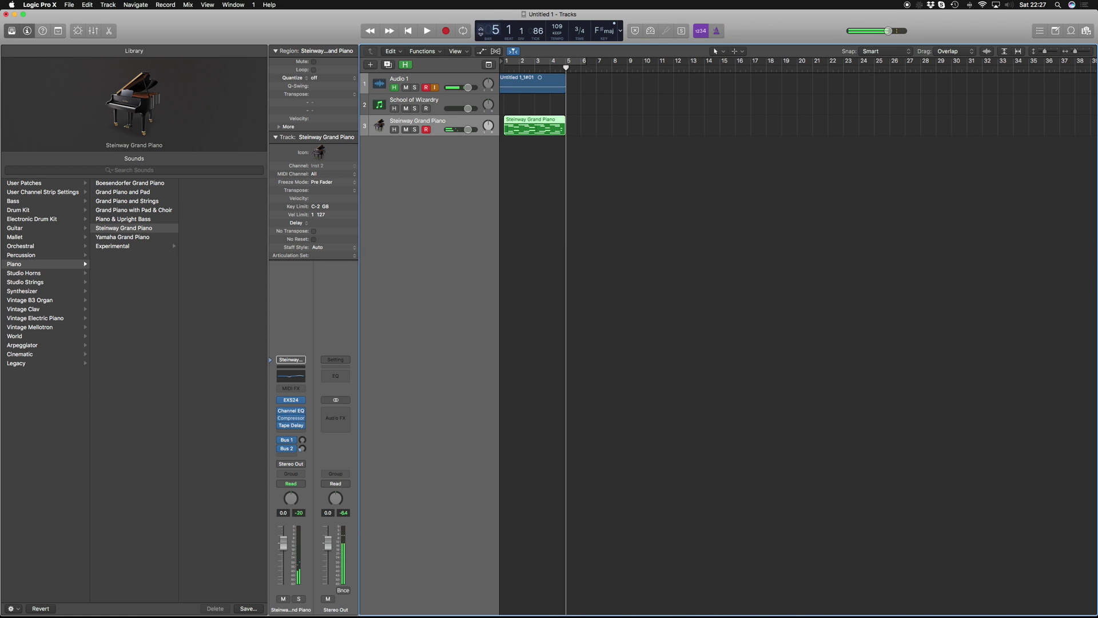
left_click(531, 131)
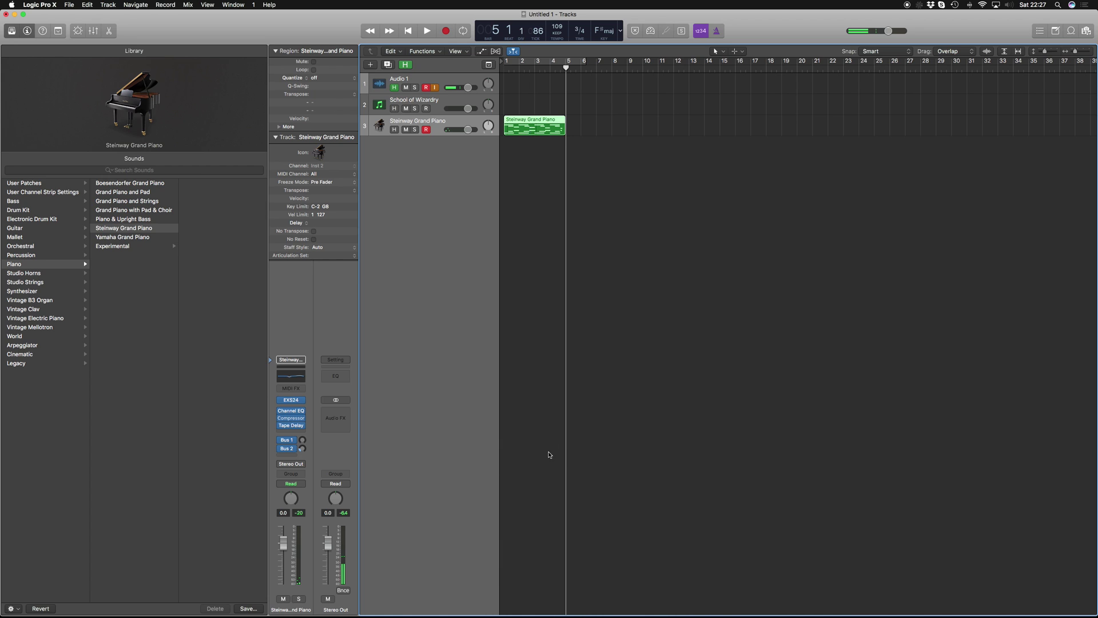
Quantize the notes of the piano take to 1/4 Note in the Piano Roll and play it from the start
key("p")
left_click(433, 491)
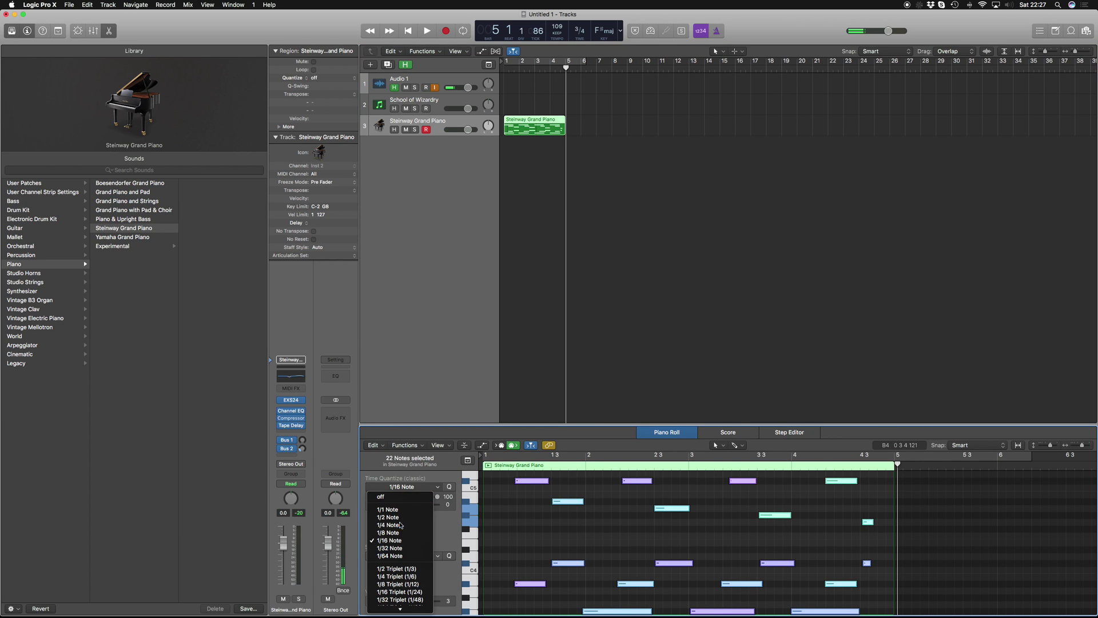
left_click(399, 526)
key("Return")
key("space")
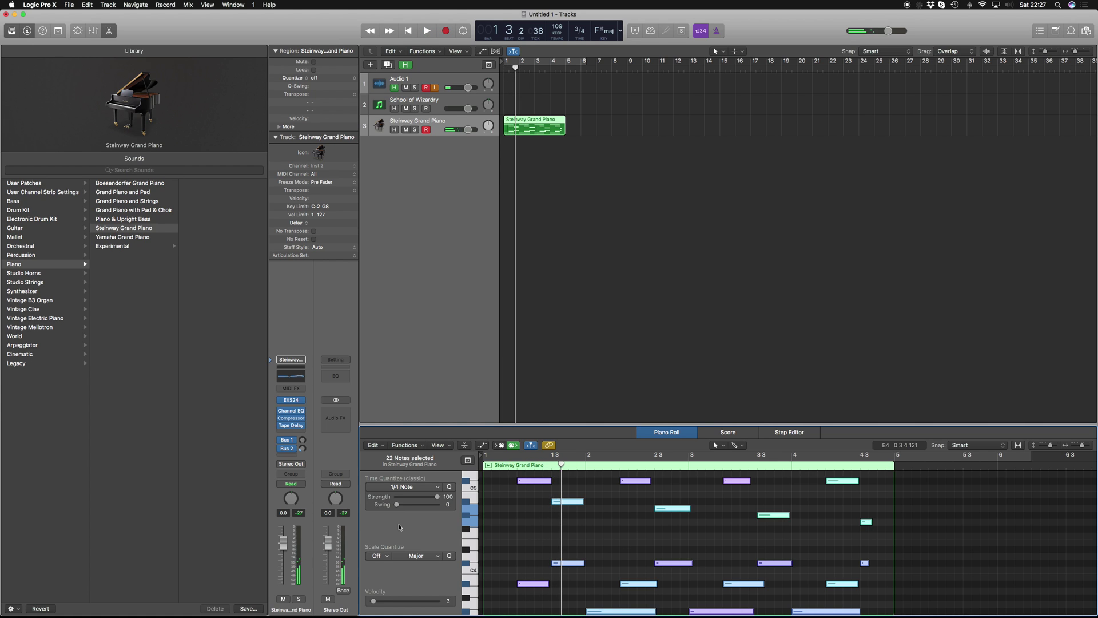
Delete the existing piano region and record a new four-bar take on the Steinway Grand Piano track
left_click(523, 124)
key("Delete")
key("space")
key("r")
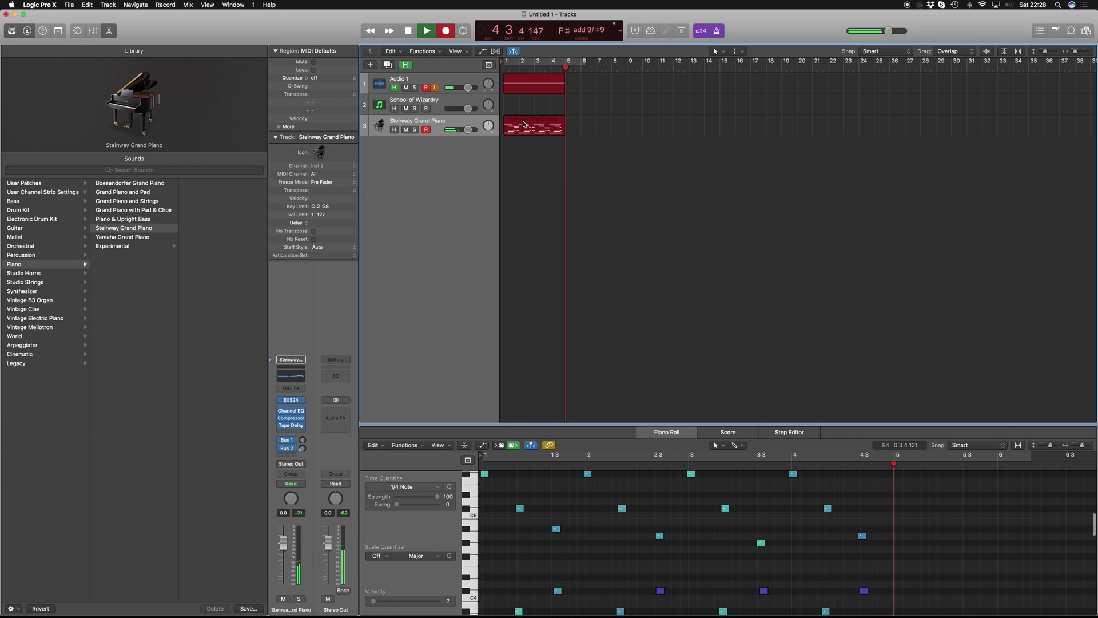
key("space")
key("Return")
Delete the audio region captured on Audio 1 and play the new piano take from the start
left_click(529, 103)
left_click(529, 83)
key("Delete")
key("Return")
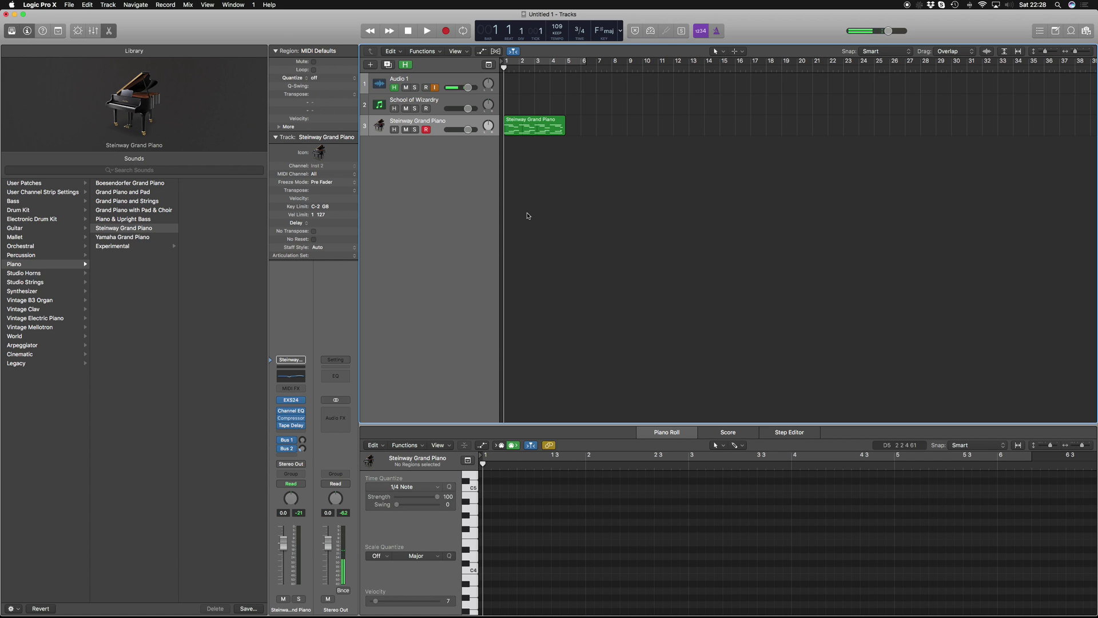
key("space")
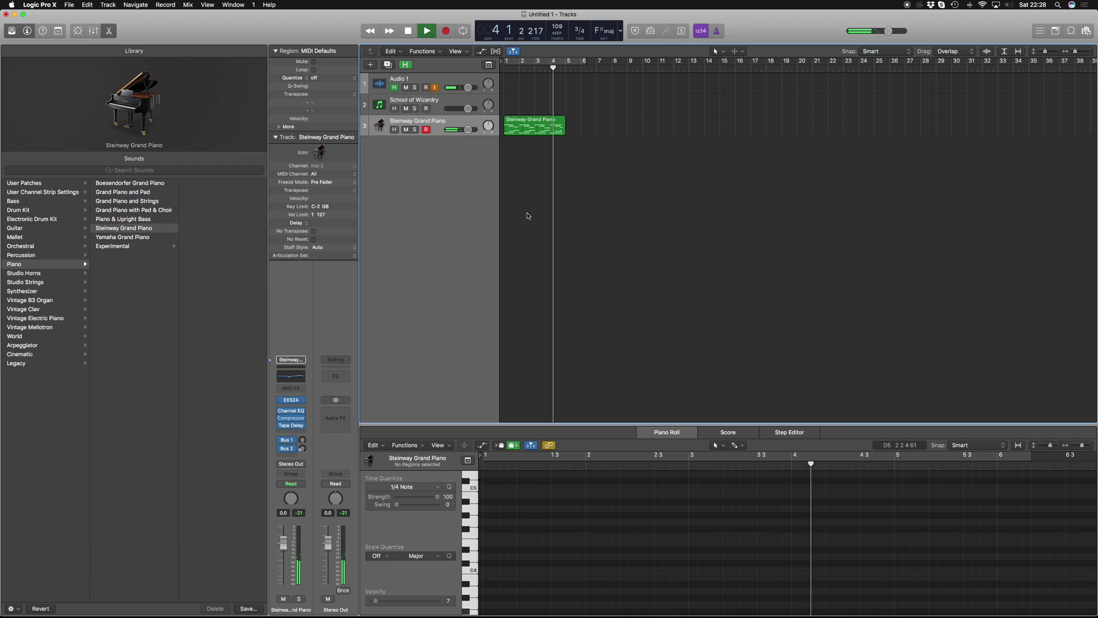
key("space")
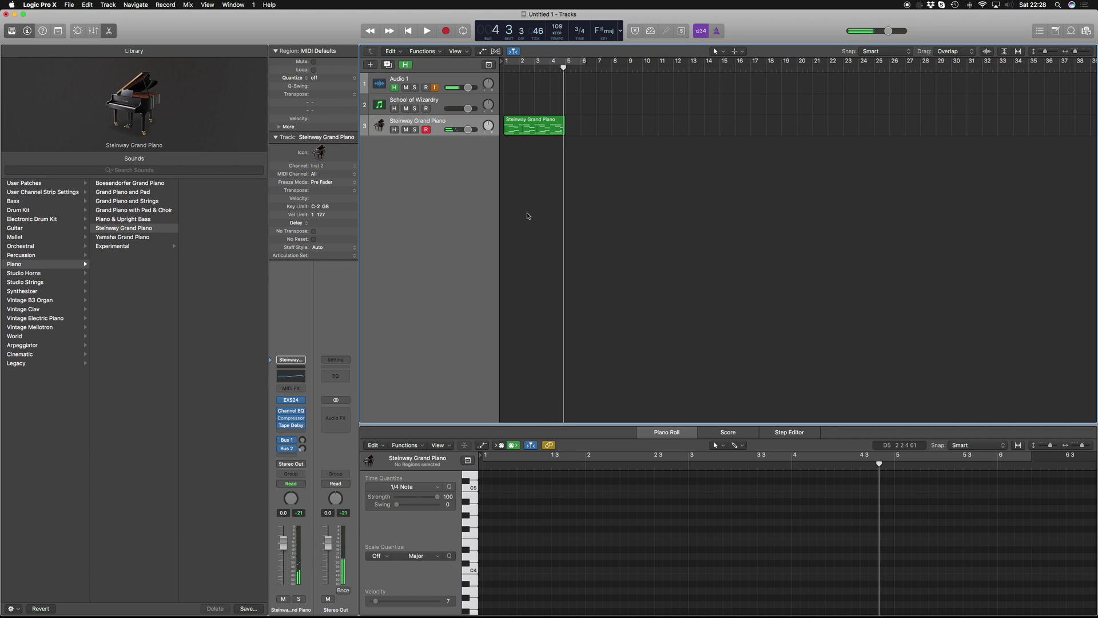
key("Return")
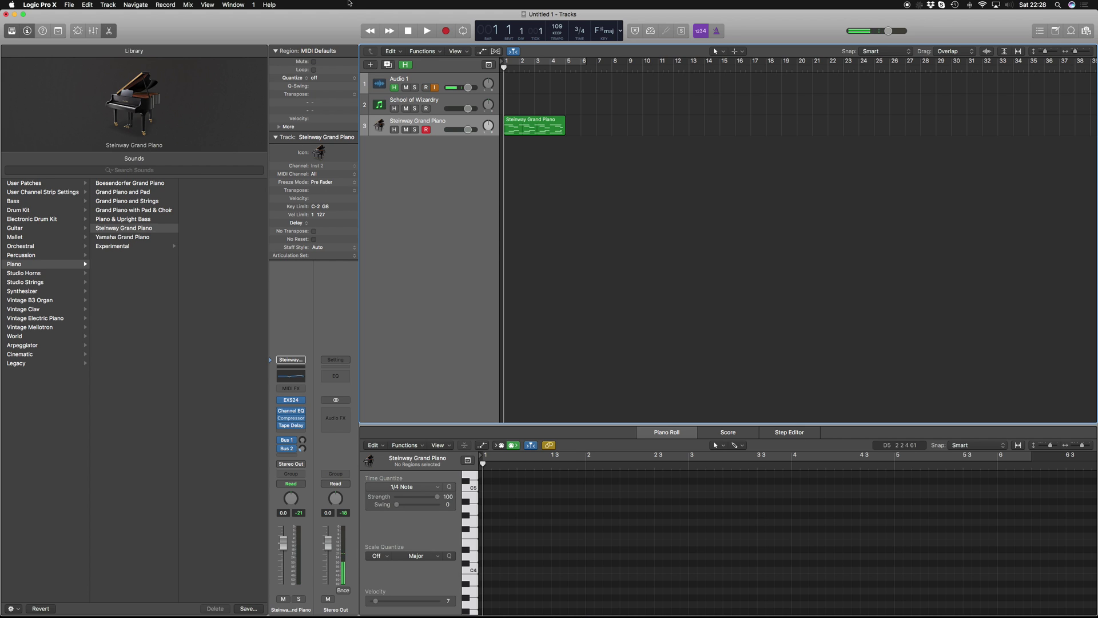
Add a software instrument track with an Empty Channel Strip below the piano track
left_click(372, 66)
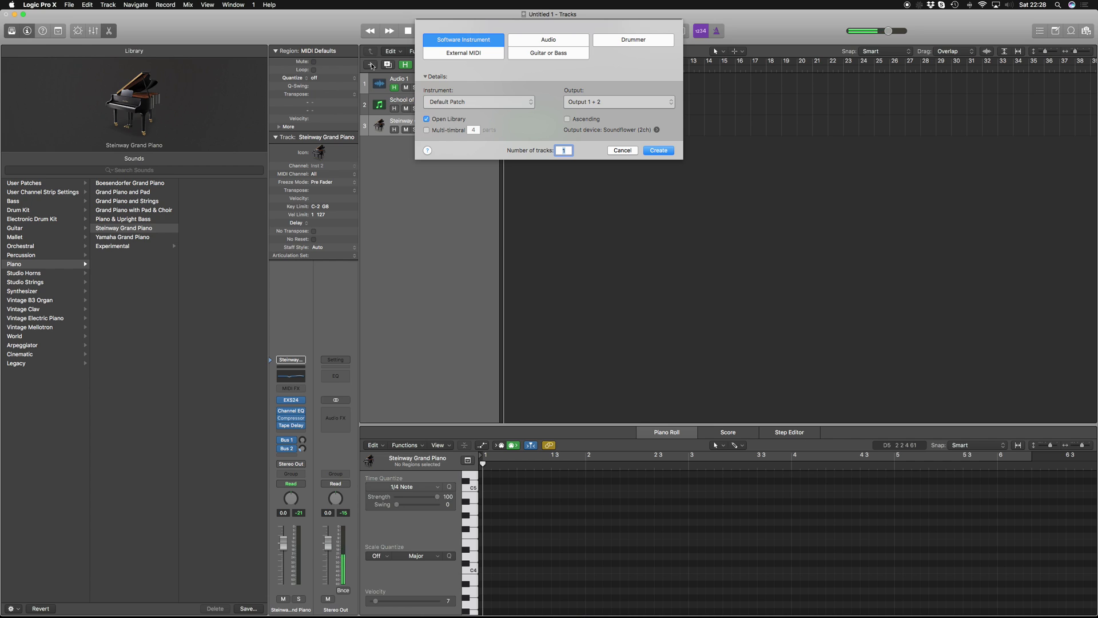
left_click(516, 102)
left_click(512, 94)
key("Return")
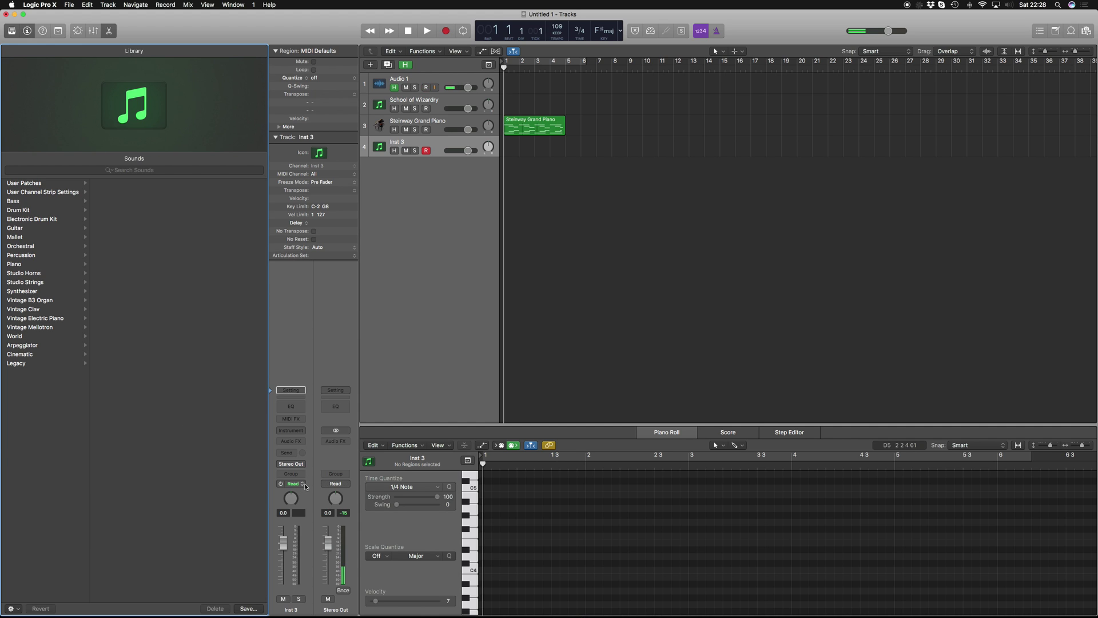
Load the Albion Pizz Strings channel strip setting on the new instrument track
left_click(302, 391)
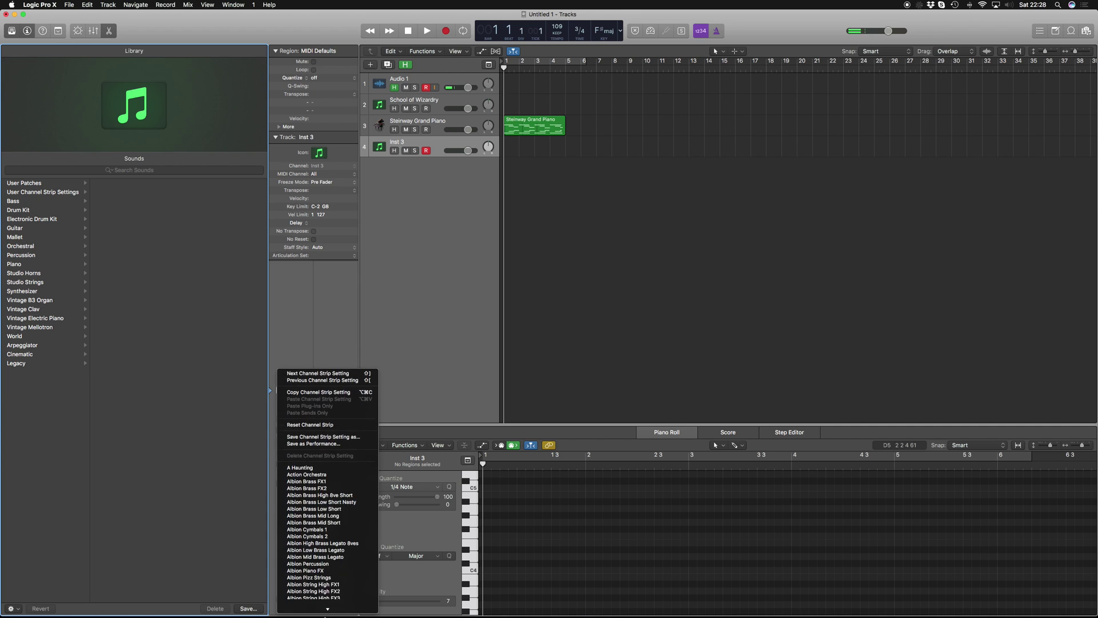
scroll(329, 578, "down", 5)
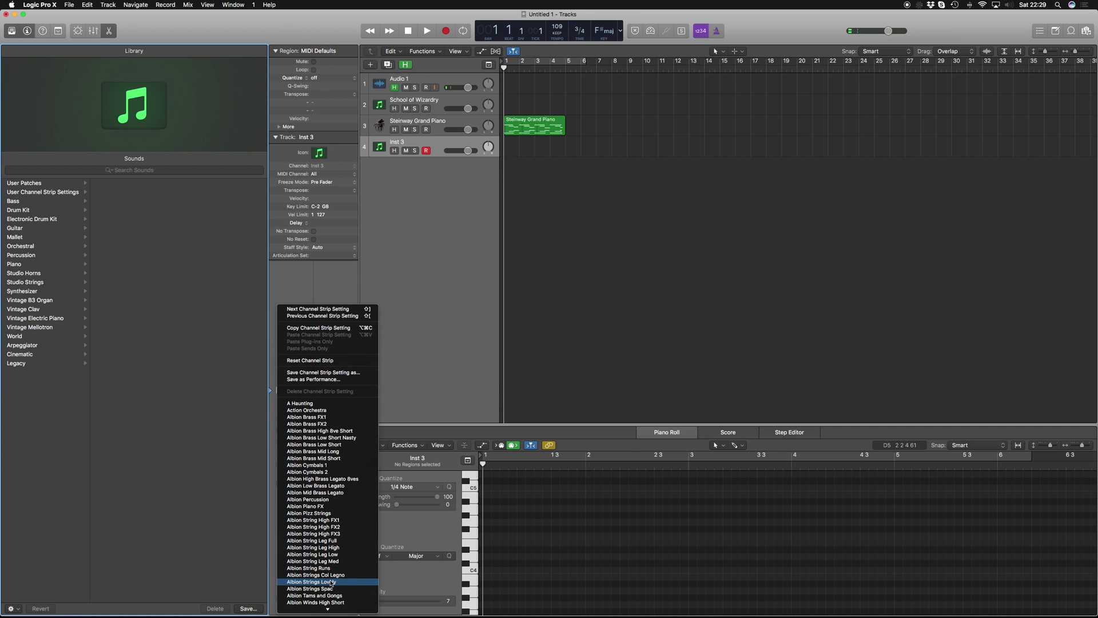
scroll(332, 580, "down", 4)
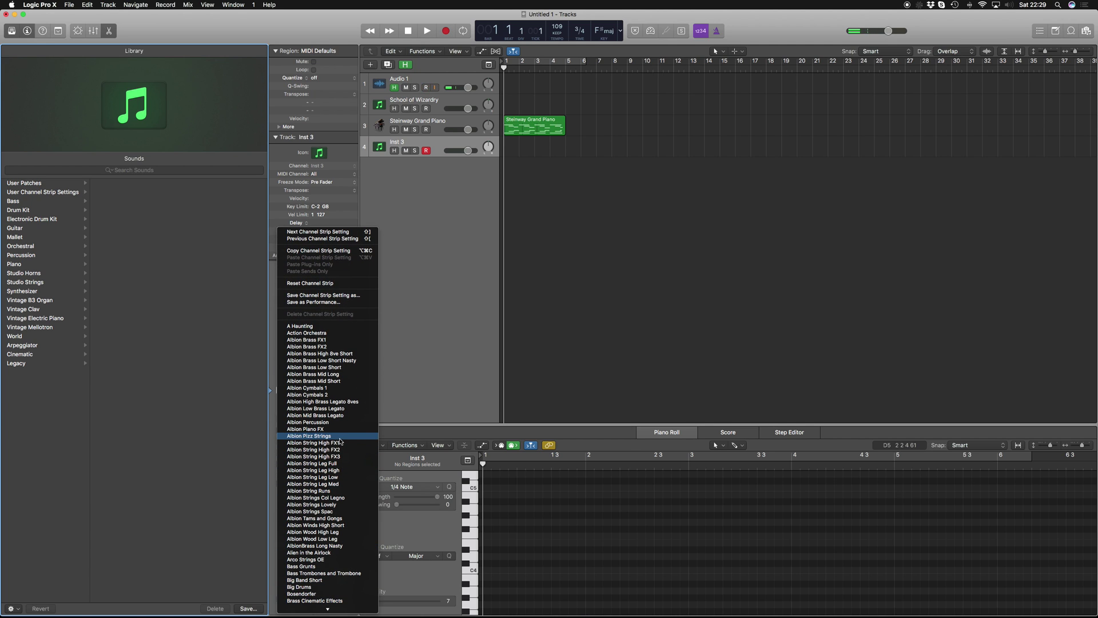
left_click(341, 436)
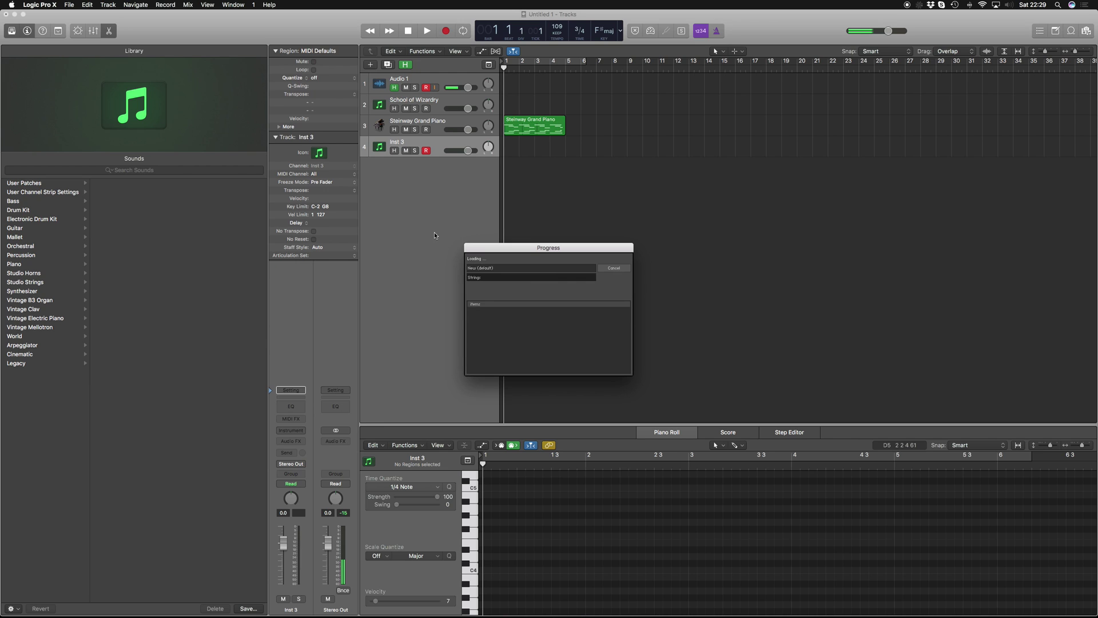
Record a four-bar pizzicato part on the Albion Pizz Strings track from bar 1
left_click(425, 151)
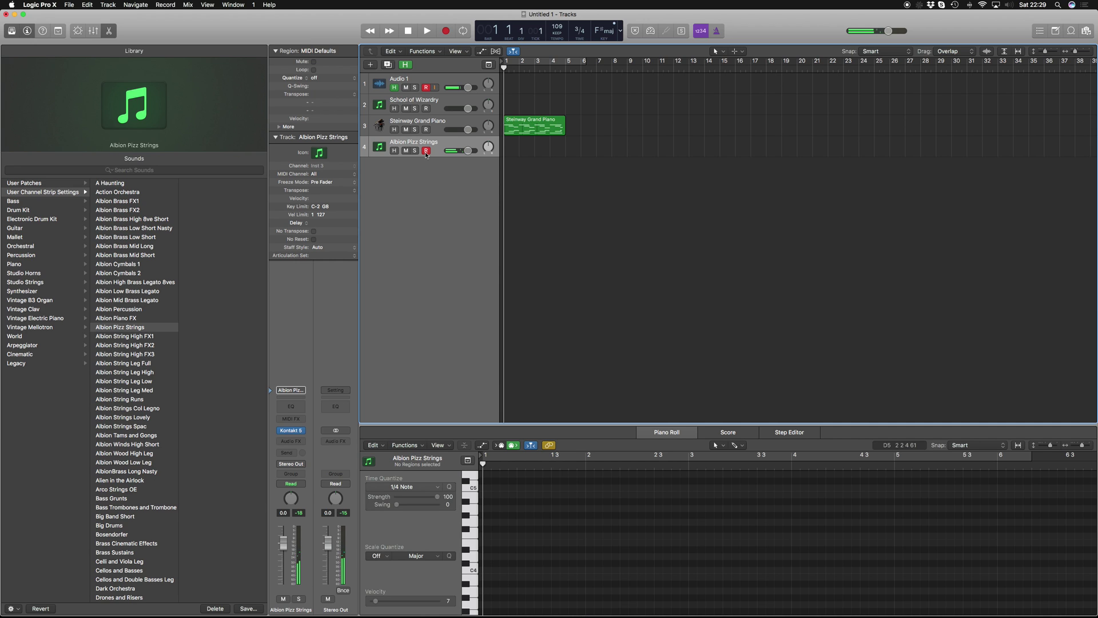
key("r")
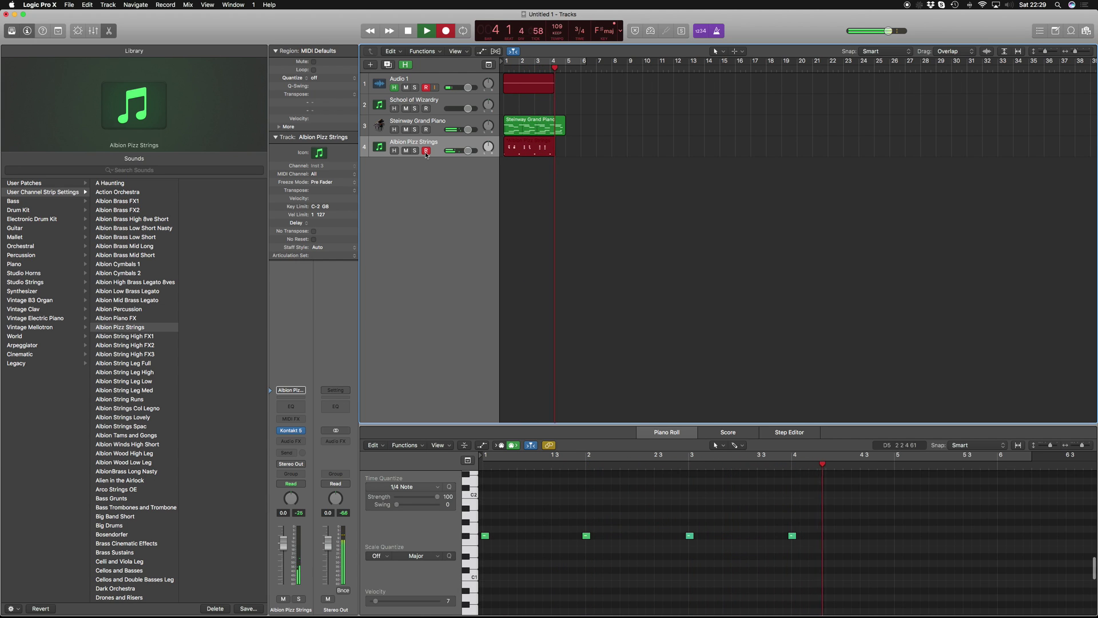
key("shift+r")
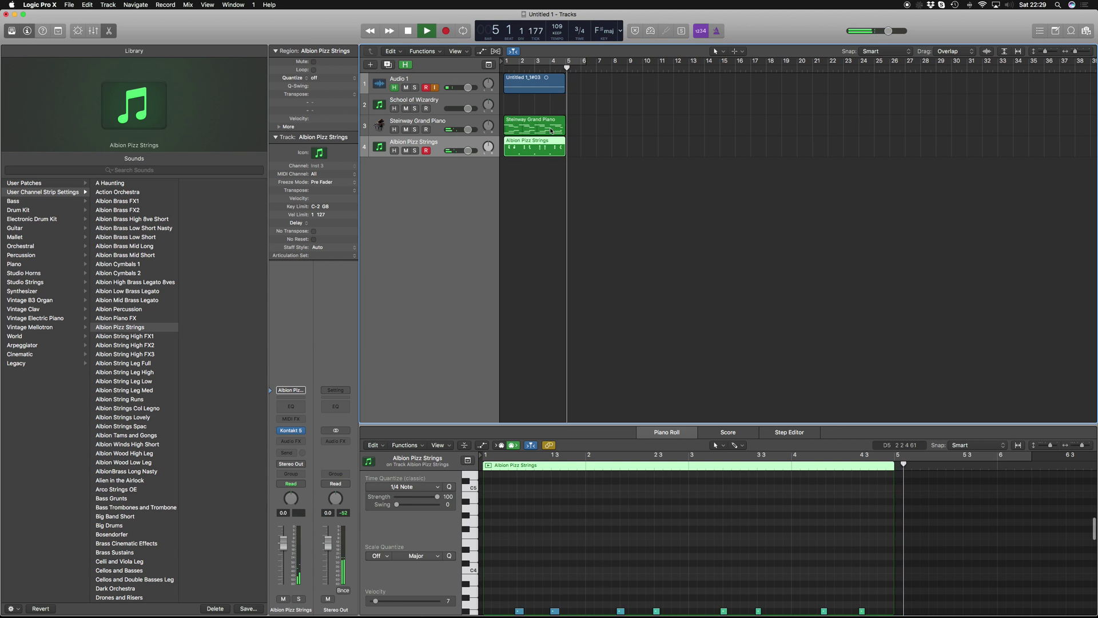
key("space")
Delete the audio region captured on the Audio 1 track during the pizzicato take
left_click(546, 92)
key("Delete")
key("Return")
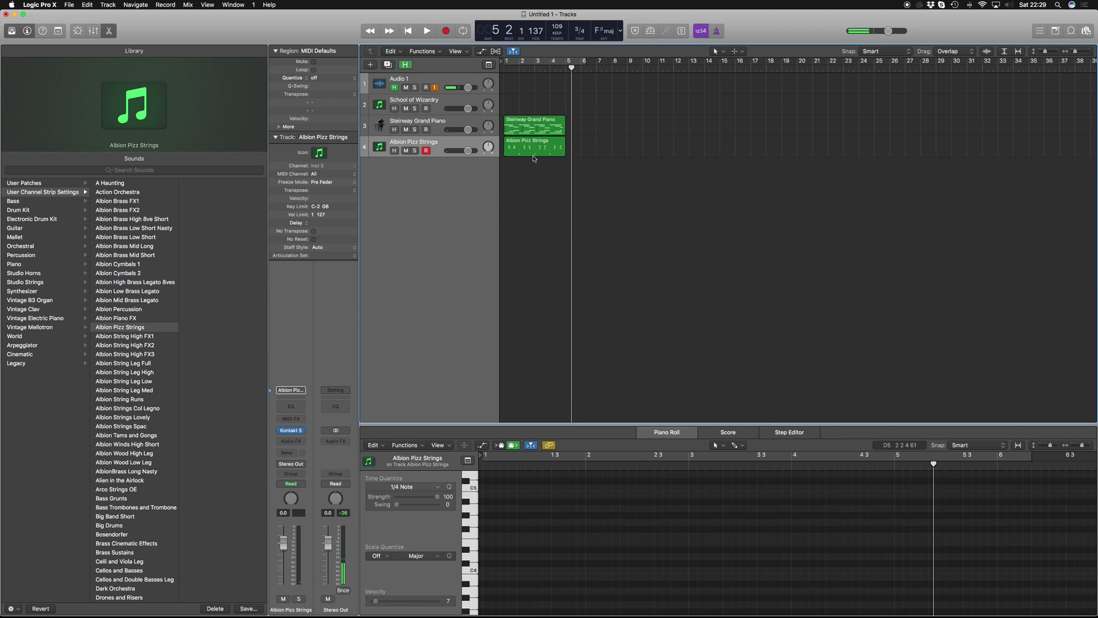
Quantize all notes of the pizz strings region to 1/4 Note with a strength of 73
left_click(586, 525)
key("super+a")
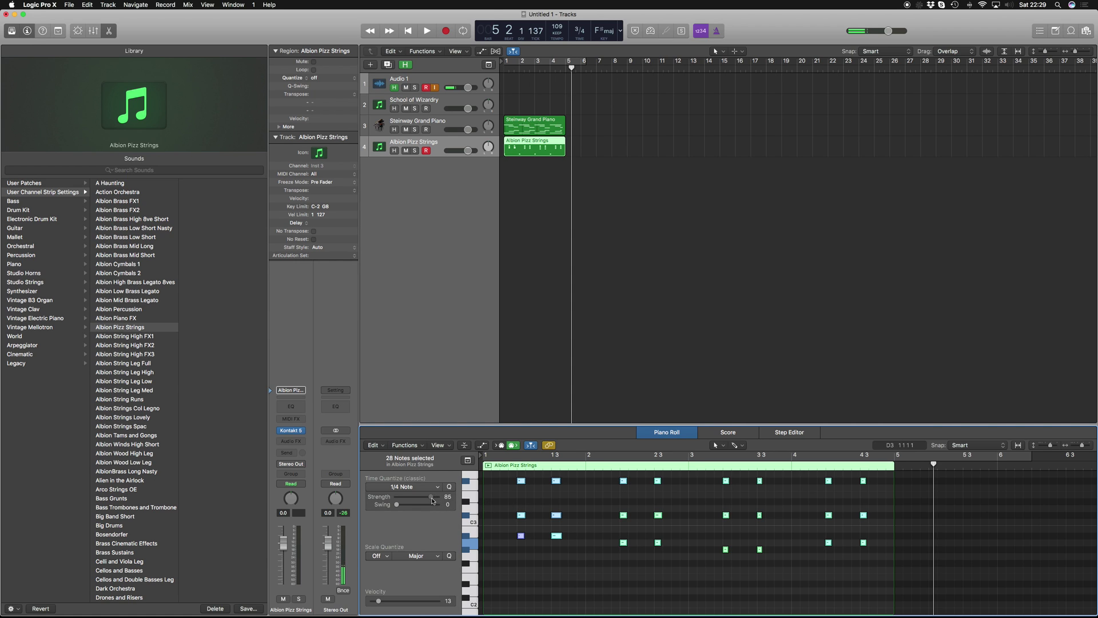
left_click(560, 370)
key("Return")
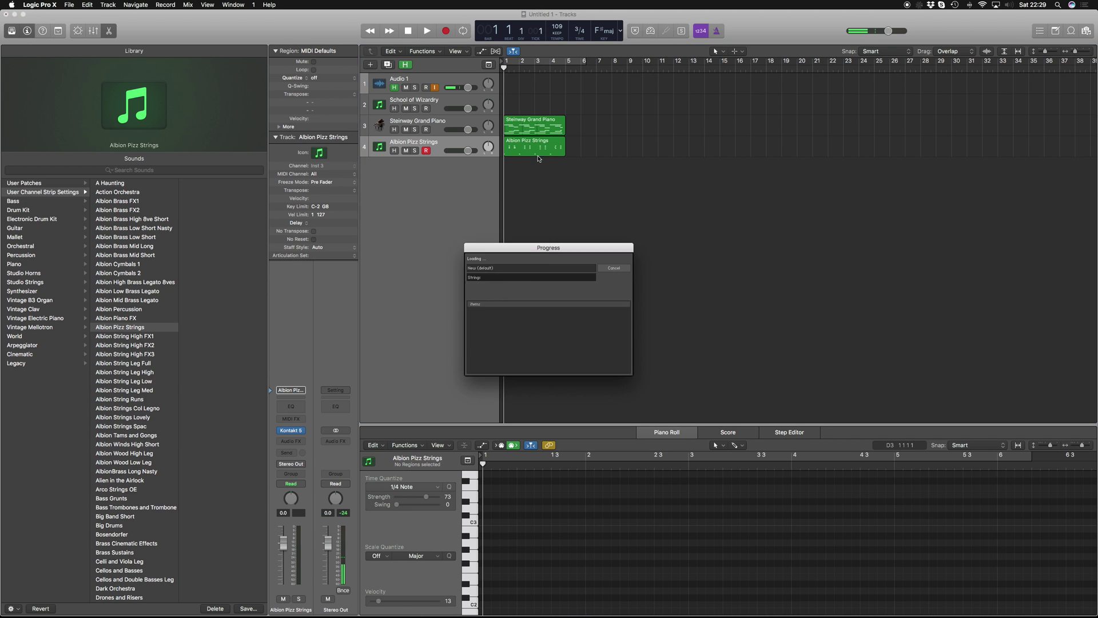
Duplicate the Albion Pizz Strings track with its region directly below and play from the start
left_click_drag(538, 152, 538, 170)
left_click(542, 233)
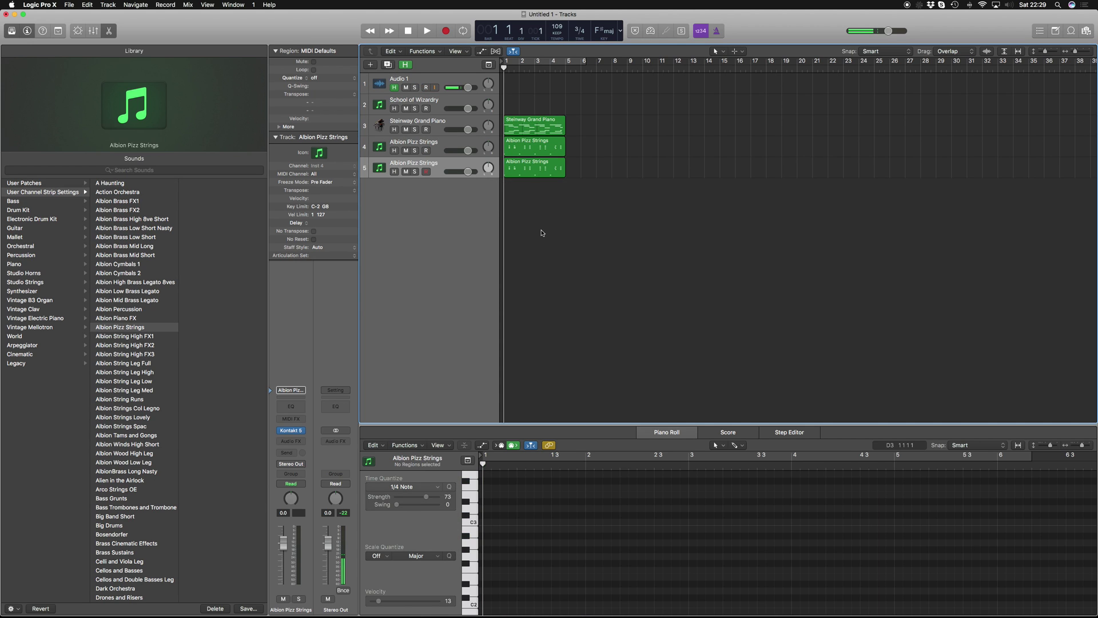
key("space")
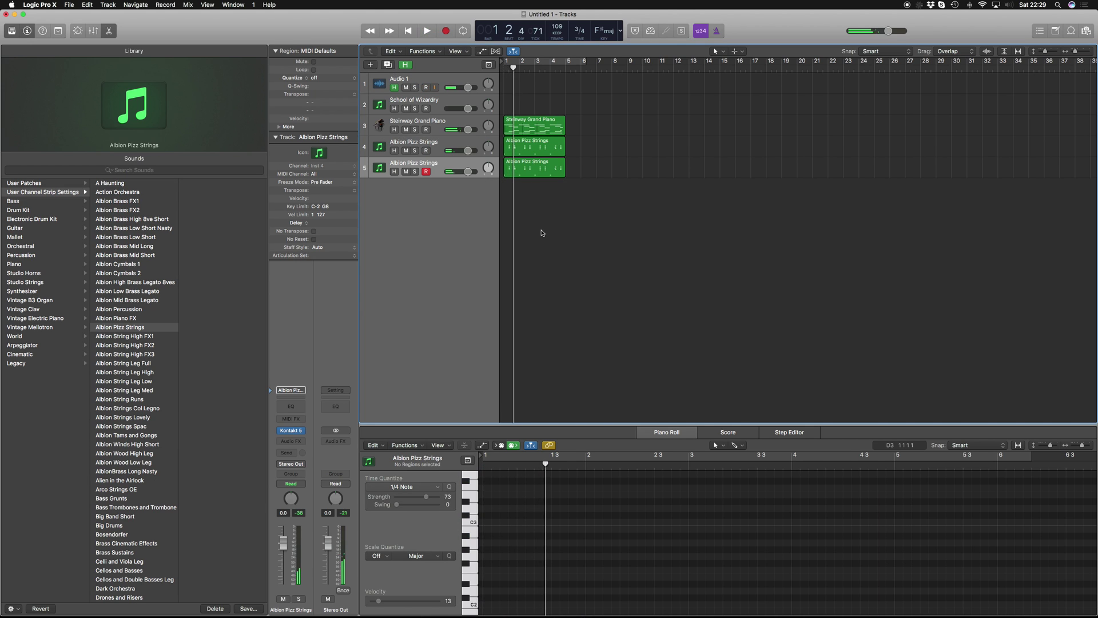
Try shifting the duplicated pizz strings notes one bar later, with the region starting at beat 3 of bar 1
left_click(542, 162)
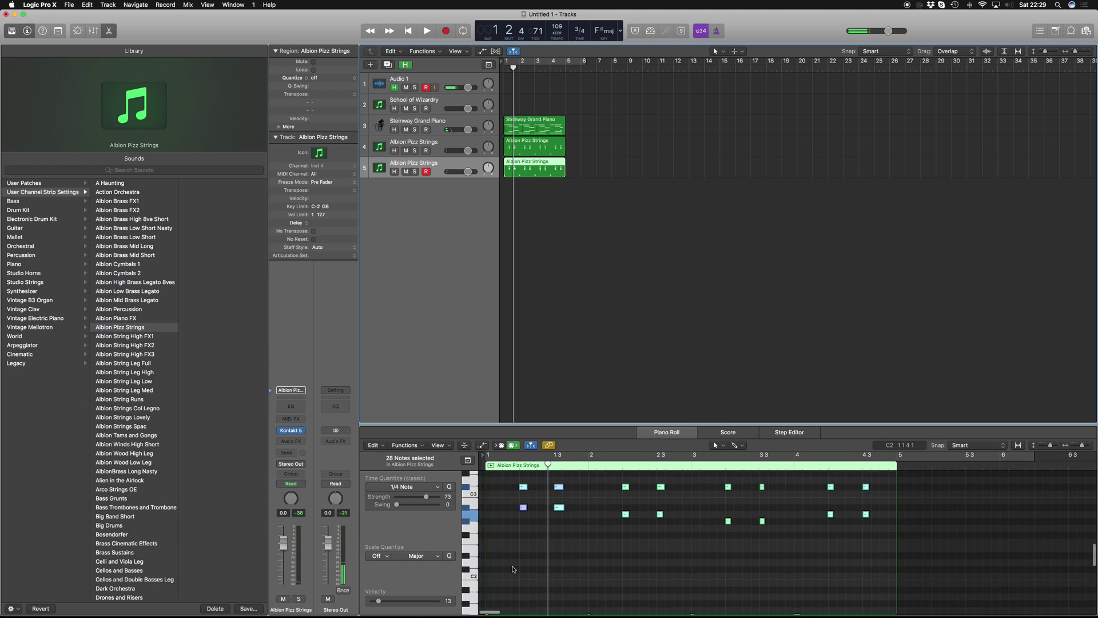
mouse_move(530, 171)
left_mouse_down()
mouse_move(540, 171)
mouse_move(514, 175)
left_mouse_up()
left_click(564, 520)
scroll(563, 522, "down", 4)
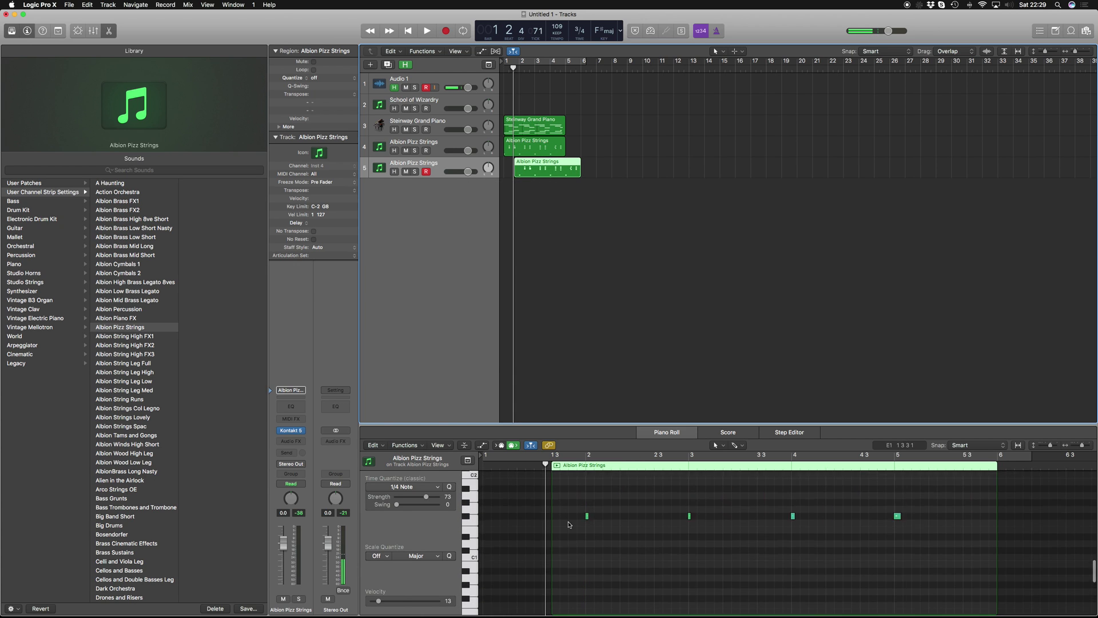
left_click(587, 549)
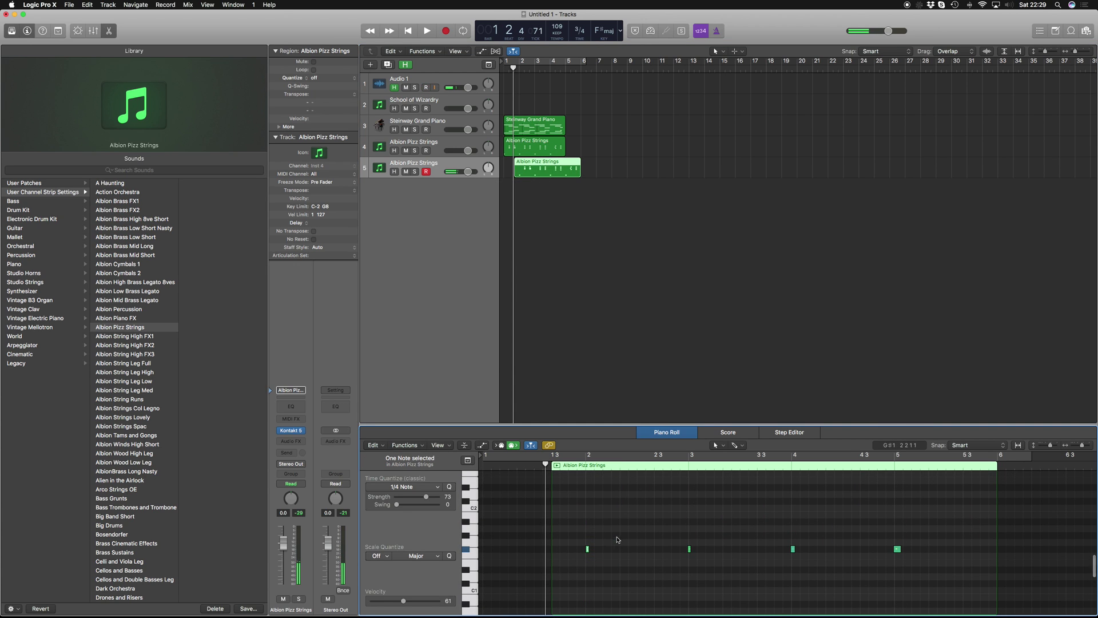
left_click(517, 147)
key("Delete")
key("super+z")
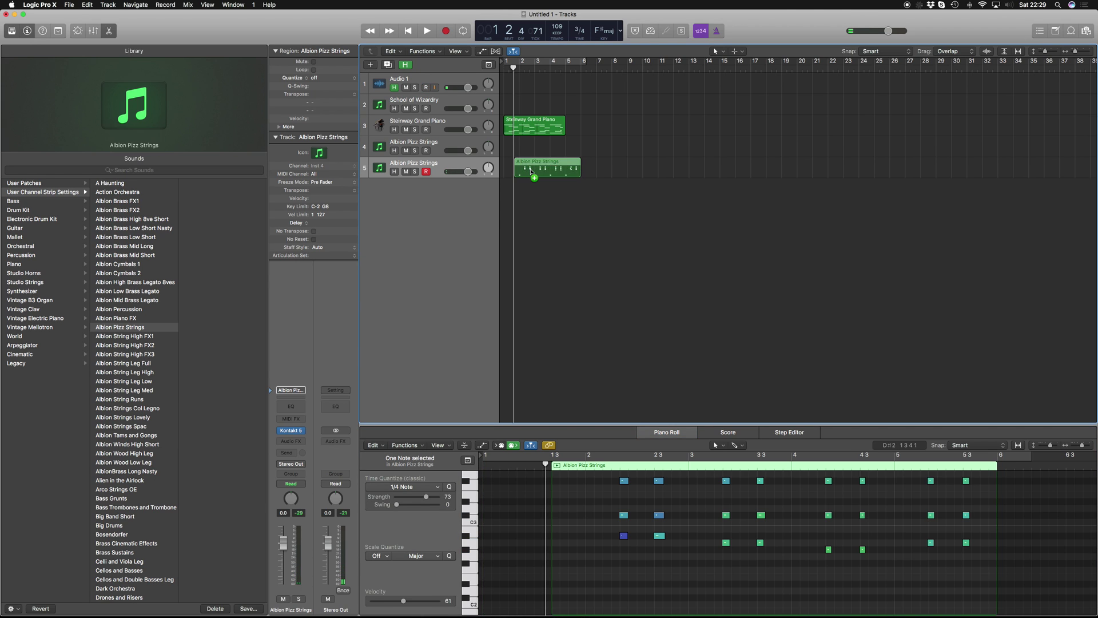
key("super+z")
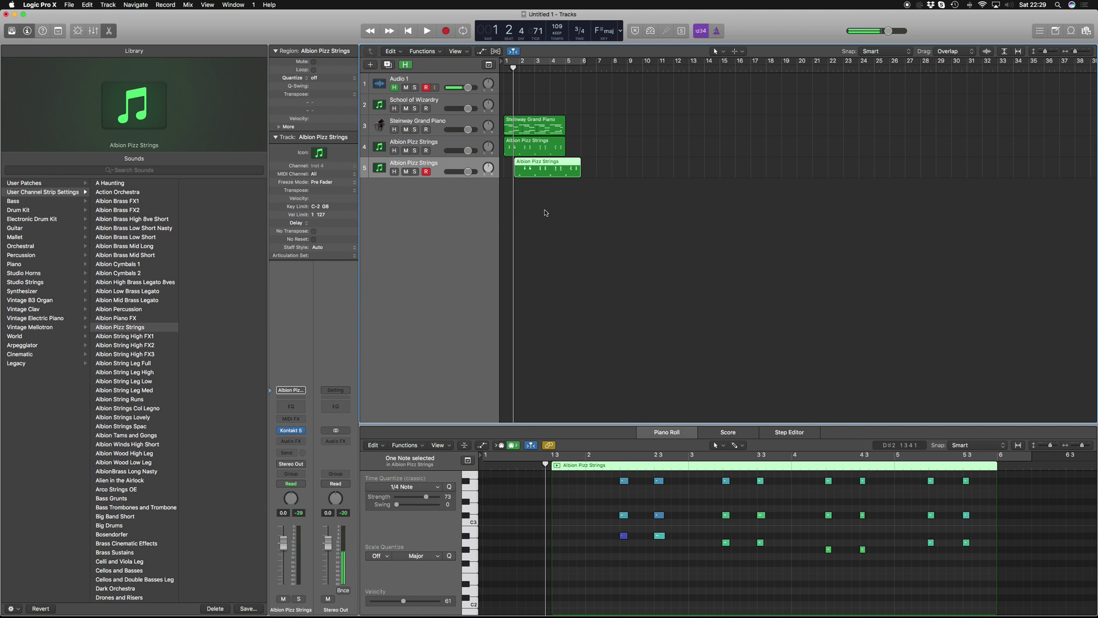
Undo the start change of the duplicated pizz strings region and play the arrangement from the start
scroll(588, 535, "down", 5)
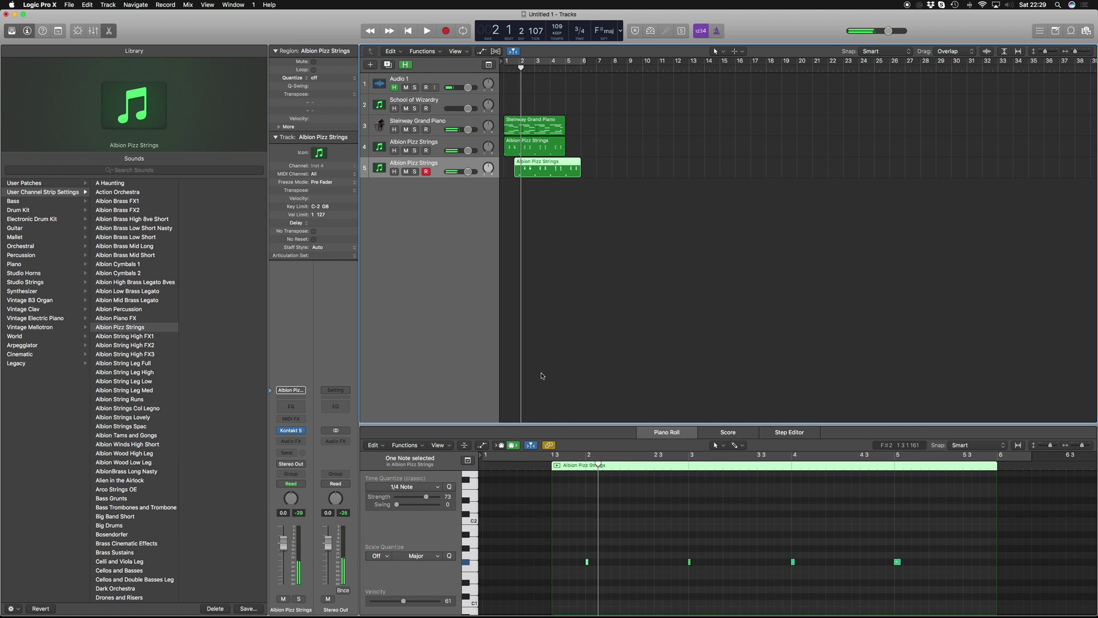
key("super+z")
key("Return")
key("space")
key("space")
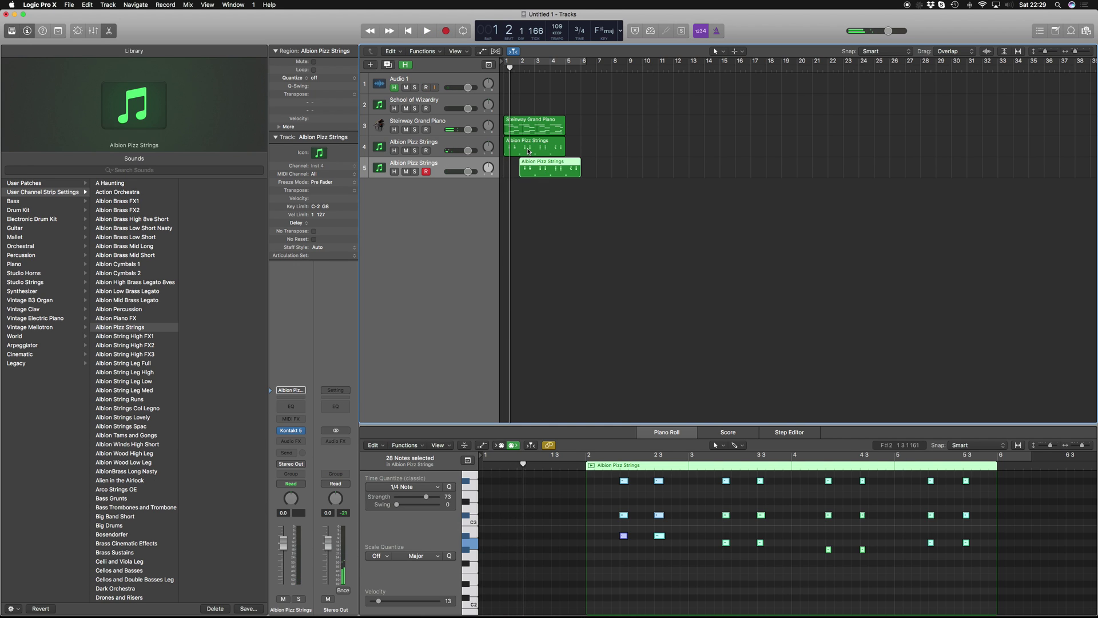
Replace the offset region on the second Albion Pizz Strings track with a copy of the first track's region at bar 1
left_click(528, 151)
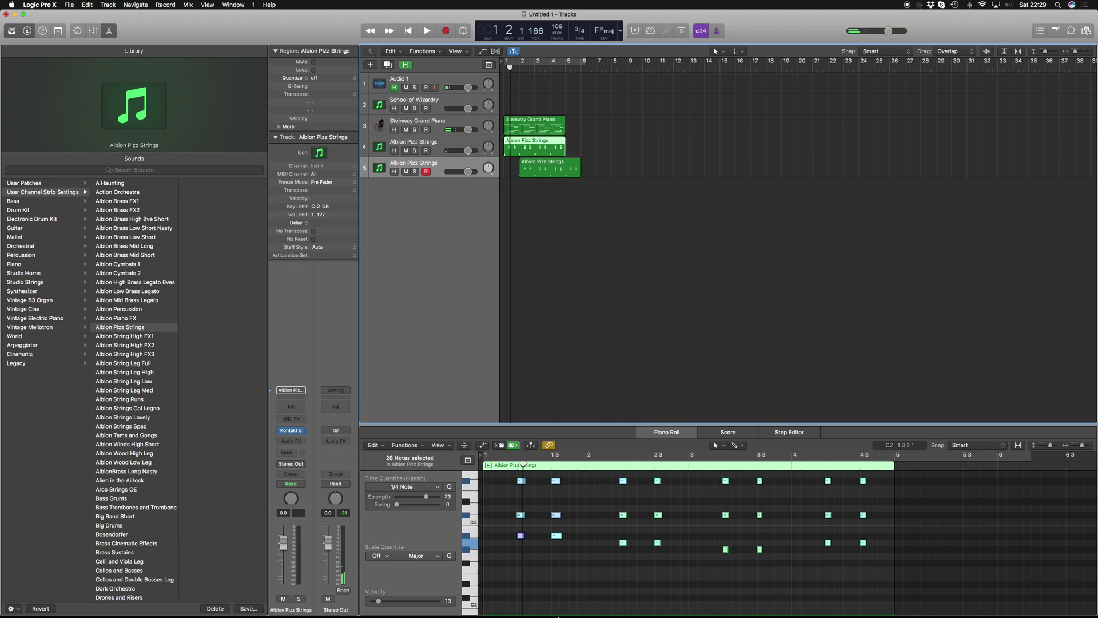
left_click(487, 567)
left_click_drag(507, 152, 514, 154)
left_click_drag(581, 550, 602, 529)
left_click_drag(515, 139, 529, 174)
left_click(530, 169)
key("Delete")
left_click_drag(515, 214, 515, 214)
Play the piano with both layered pizz strings regions and stop in bar 3
key("space")
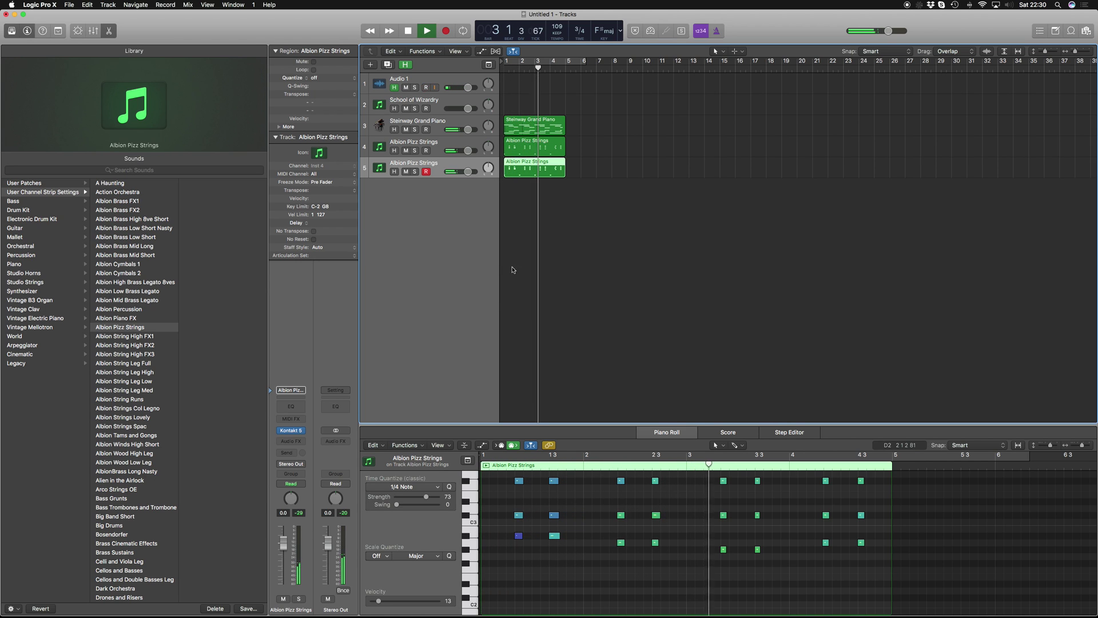
left_click(550, 283)
key("space")
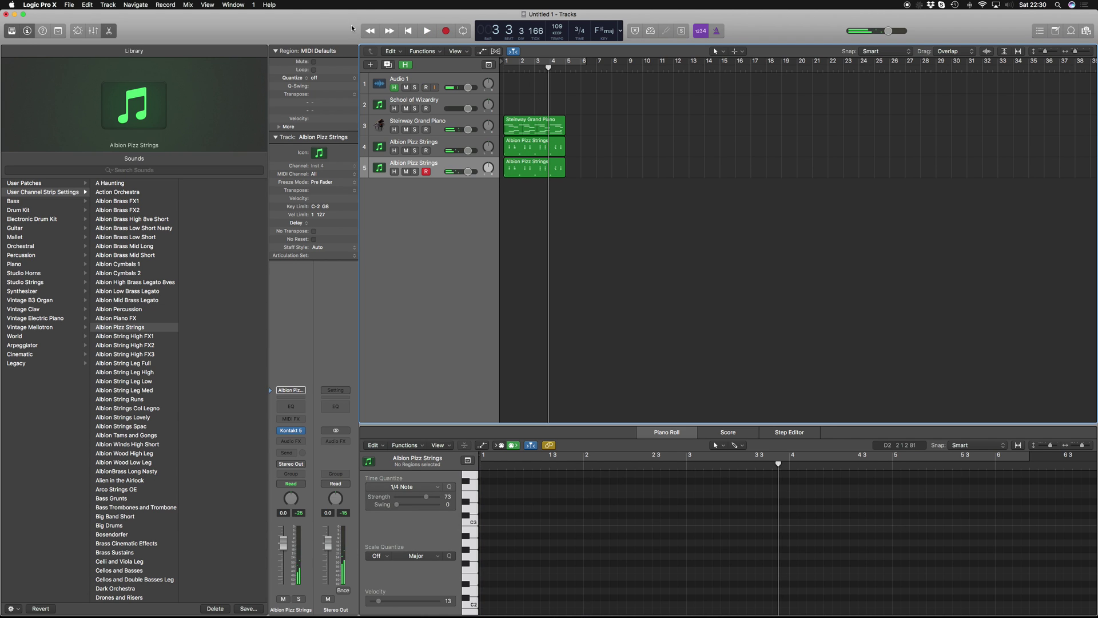
Add an Empty Channel Strip instrument track below the pizz strings and load the Flute Solo Sus Vib setting on it
left_click(368, 67)
key("Return")
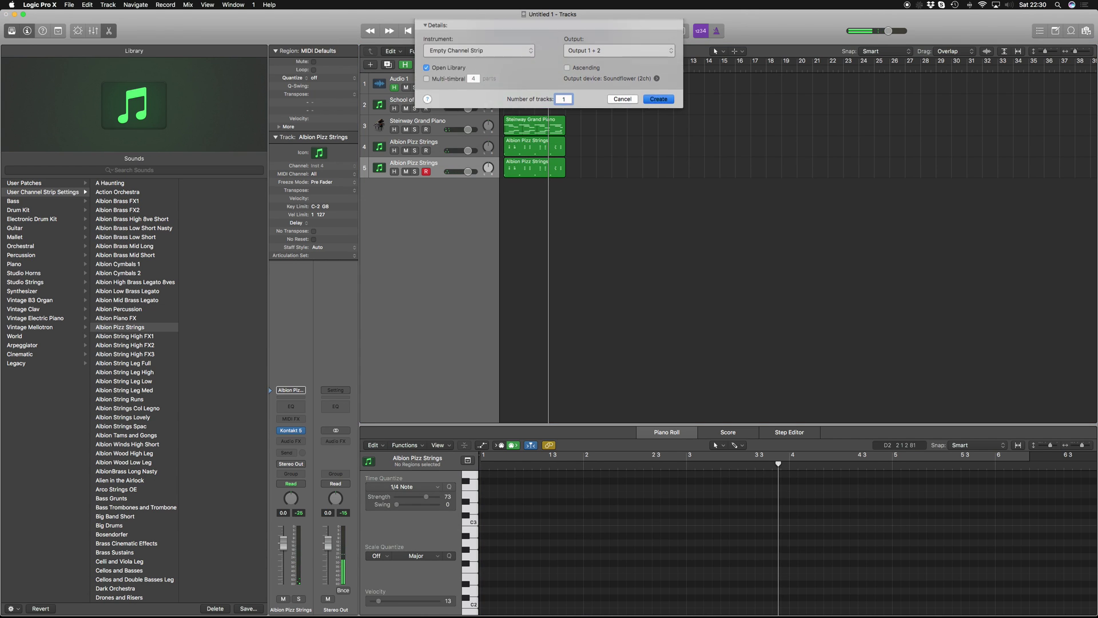
left_click(299, 391)
scroll(337, 540, "down", 10)
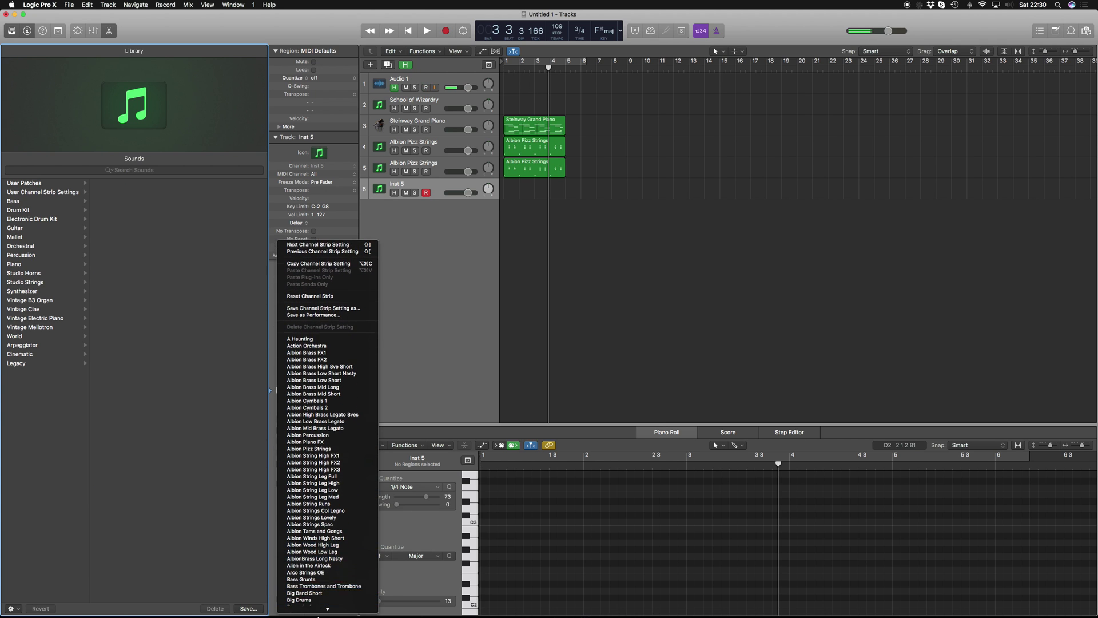
scroll(336, 543, "down", 6)
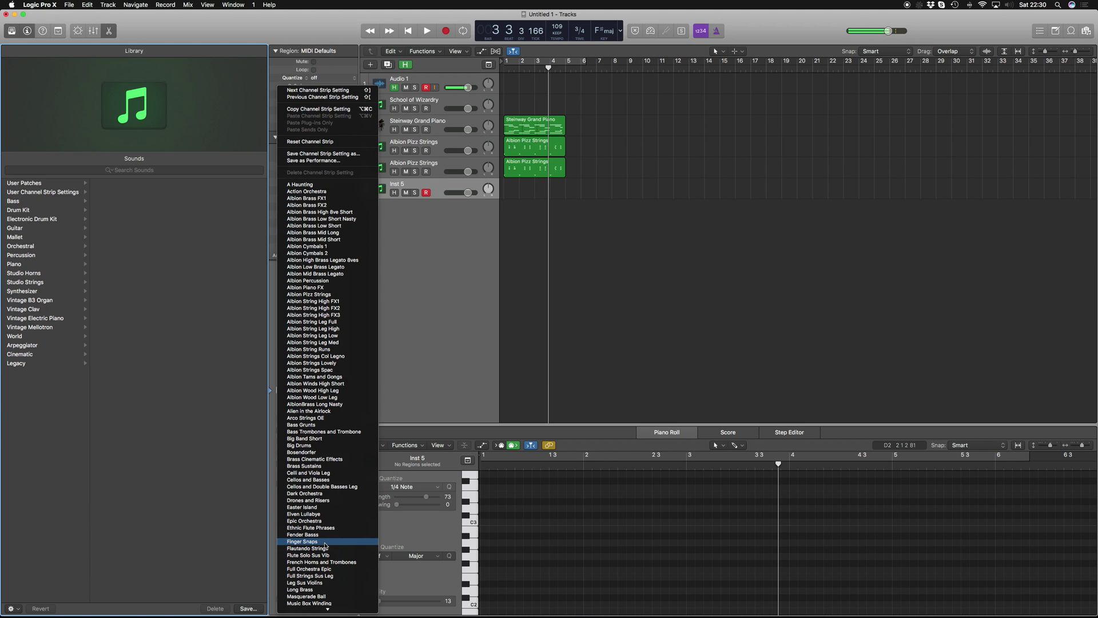
left_click(323, 555)
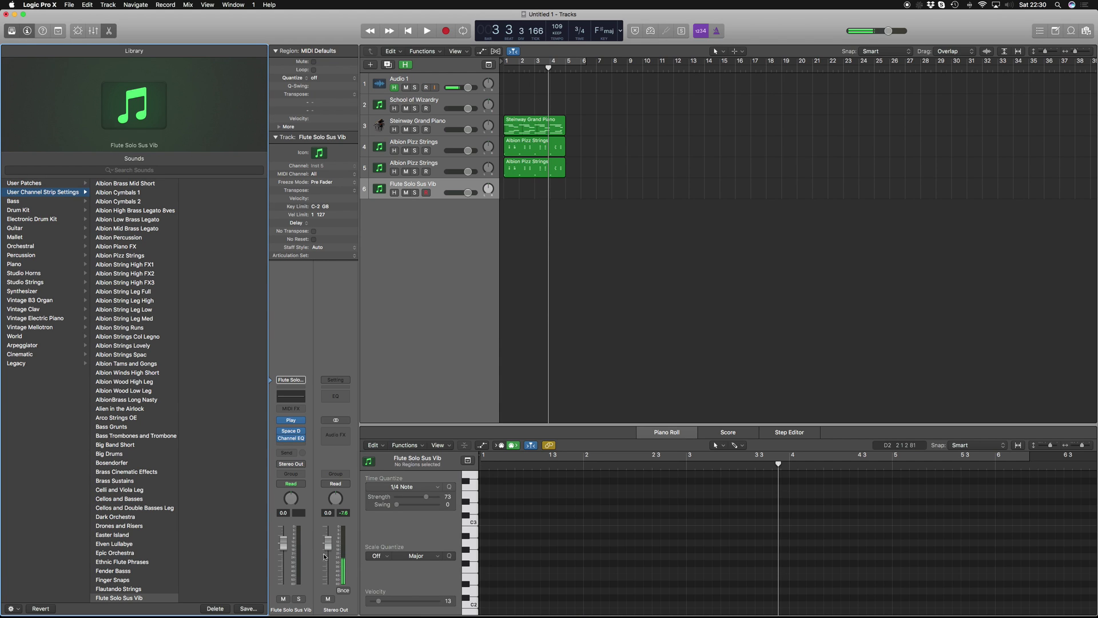
Rehearse the flute line against playback and record a four-bar take on the Flute Solo Sus Vib track from bar 1
key("Return")
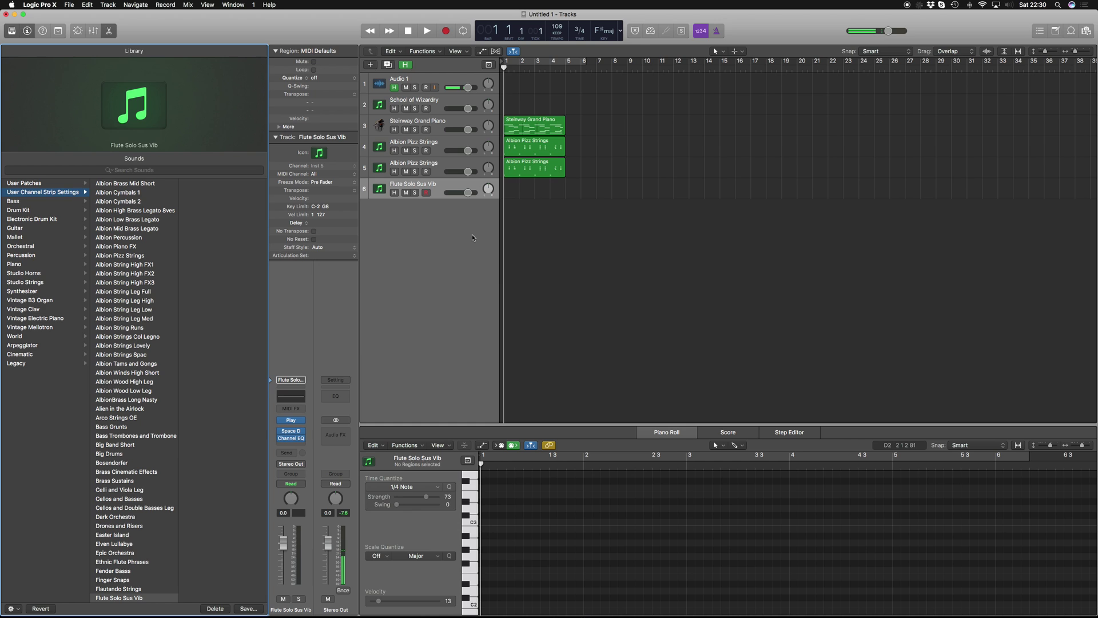
key("space")
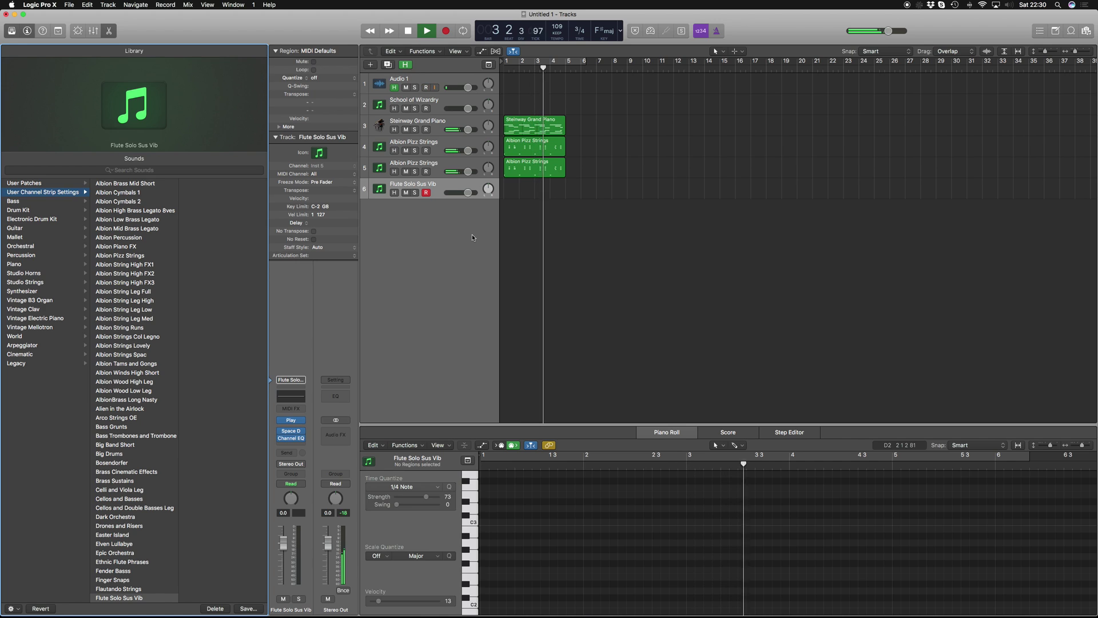
key("space")
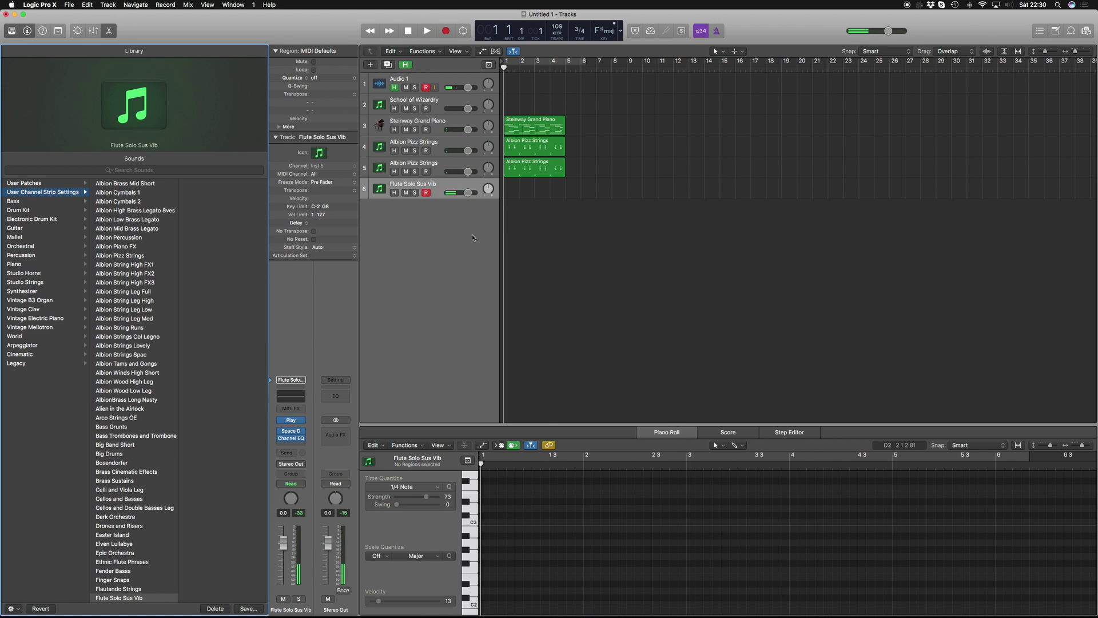
key("r")
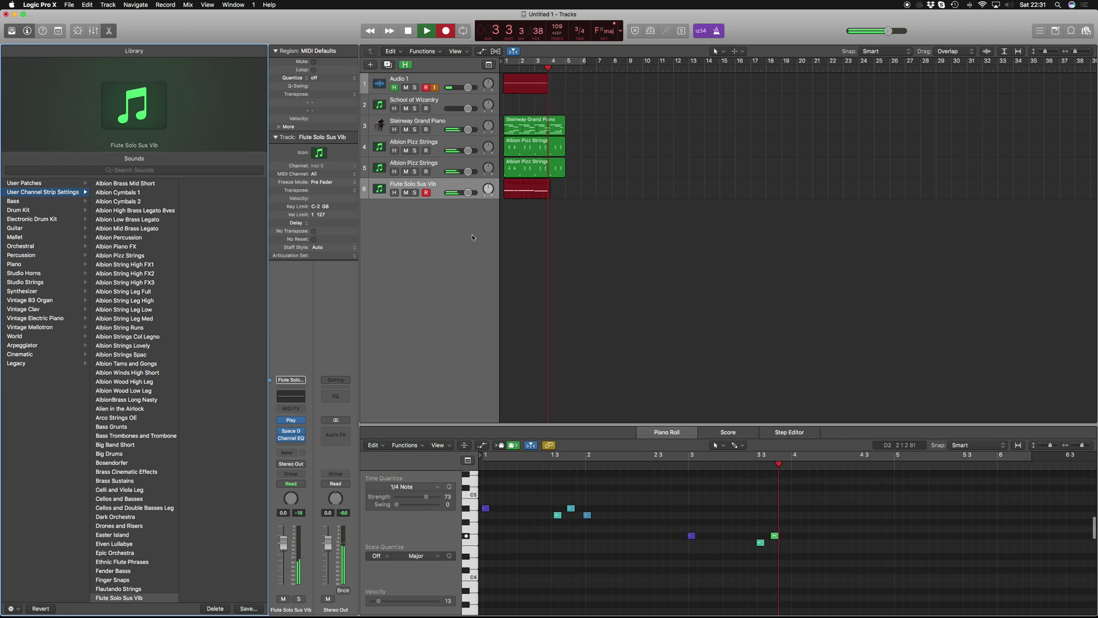
key("space")
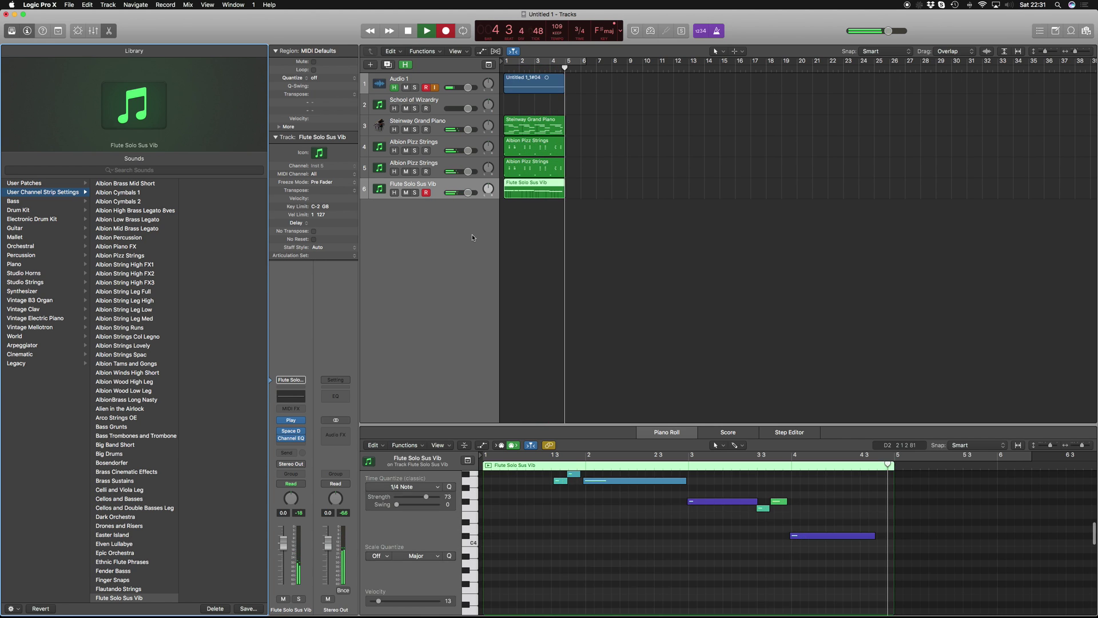
Play the new flute take from the start and stop early in bar 1
left_click(531, 315)
key("Return")
key("space")
Make the flute region's opening A#4 note last until about beat 3 of bar 1 and listen to the change
scroll(522, 556, "up", 4)
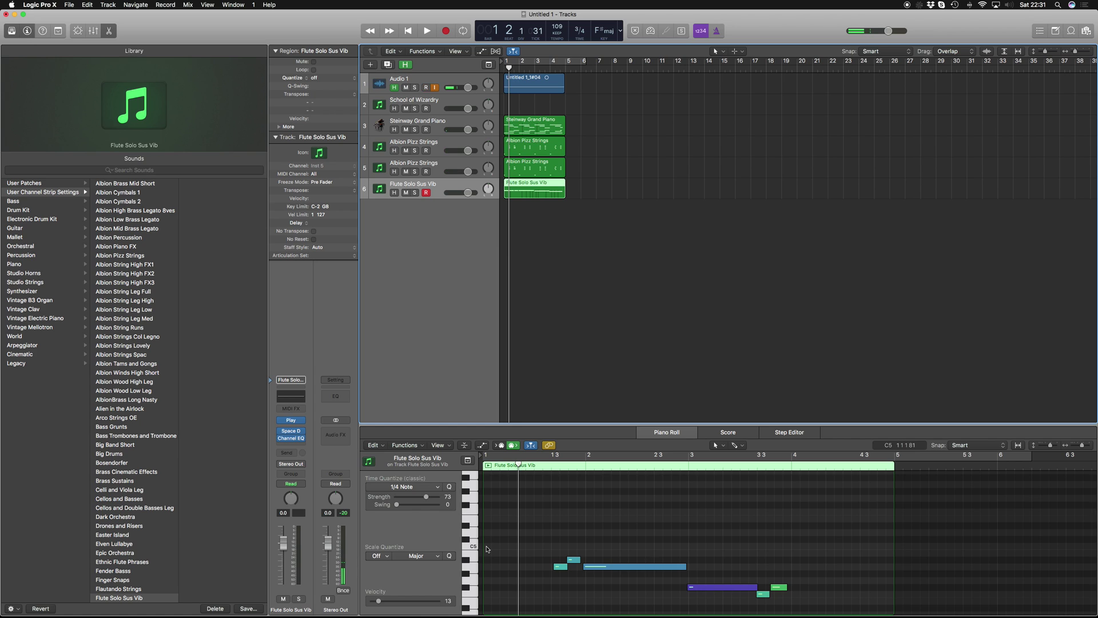
left_click(486, 552)
left_click_drag(489, 555, 547, 561)
key("space")
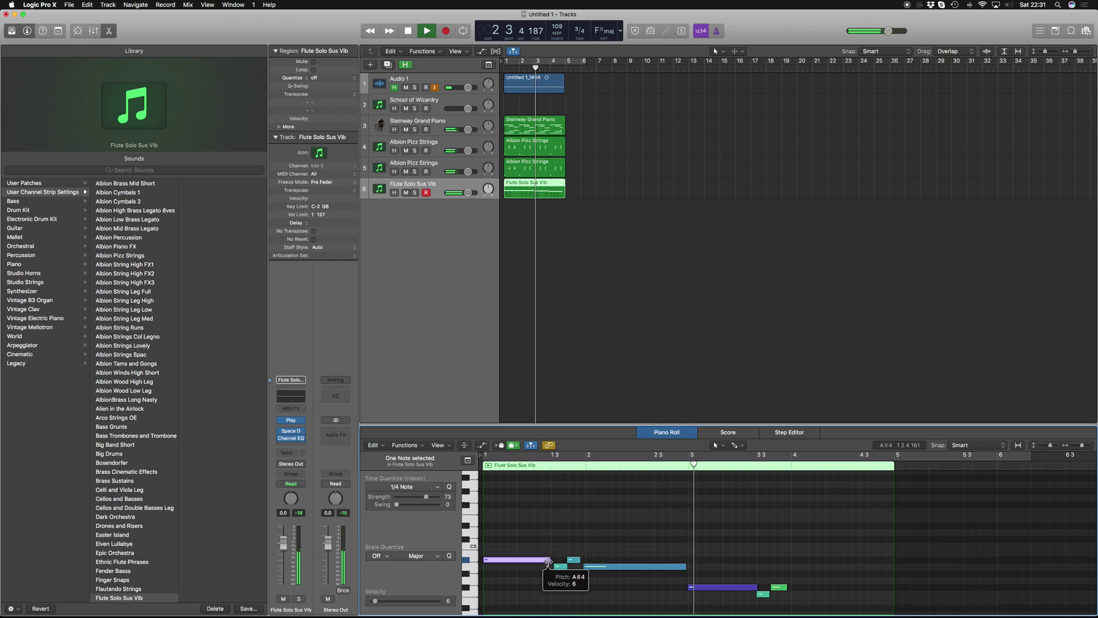
key("space")
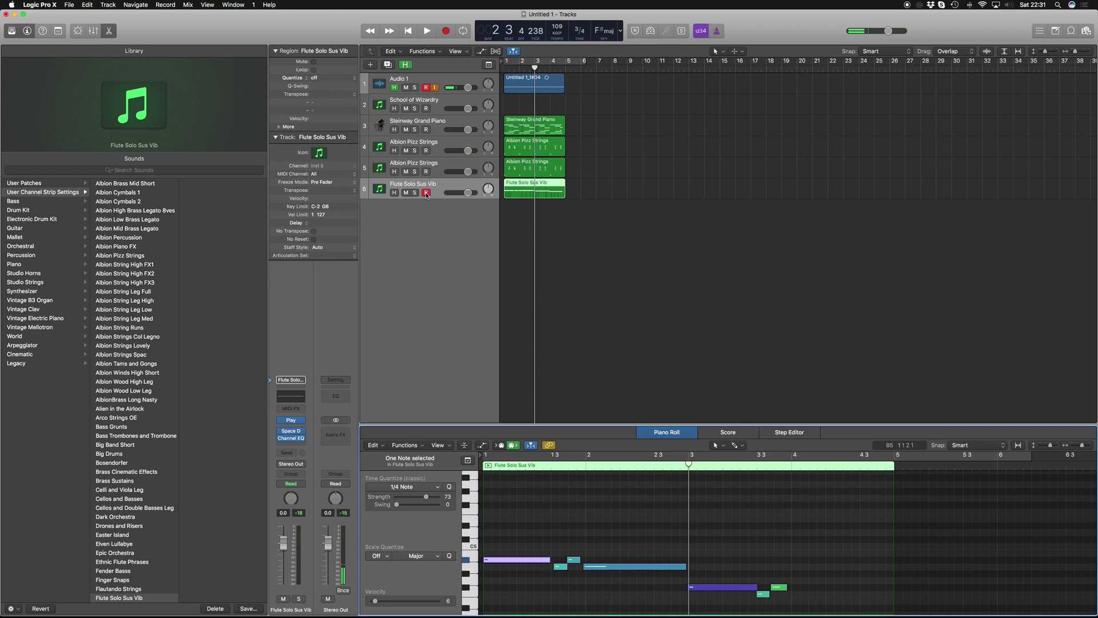
Disarm recording on the Flute Solo Sus Vib track and play the arrangement from the start
left_click(622, 297)
key("Return")
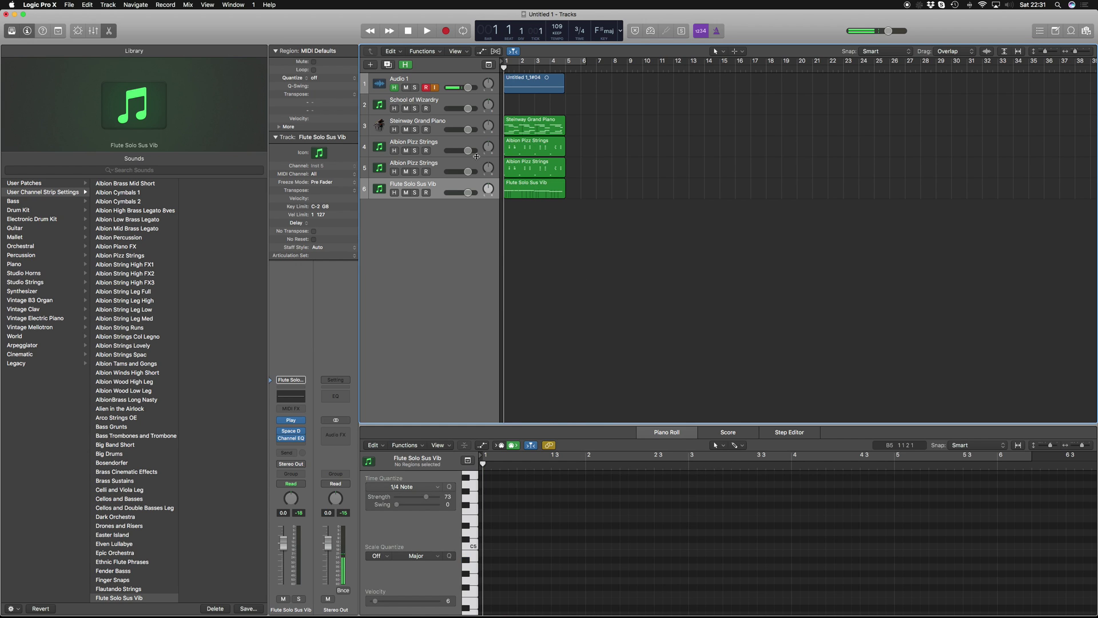
key("space")
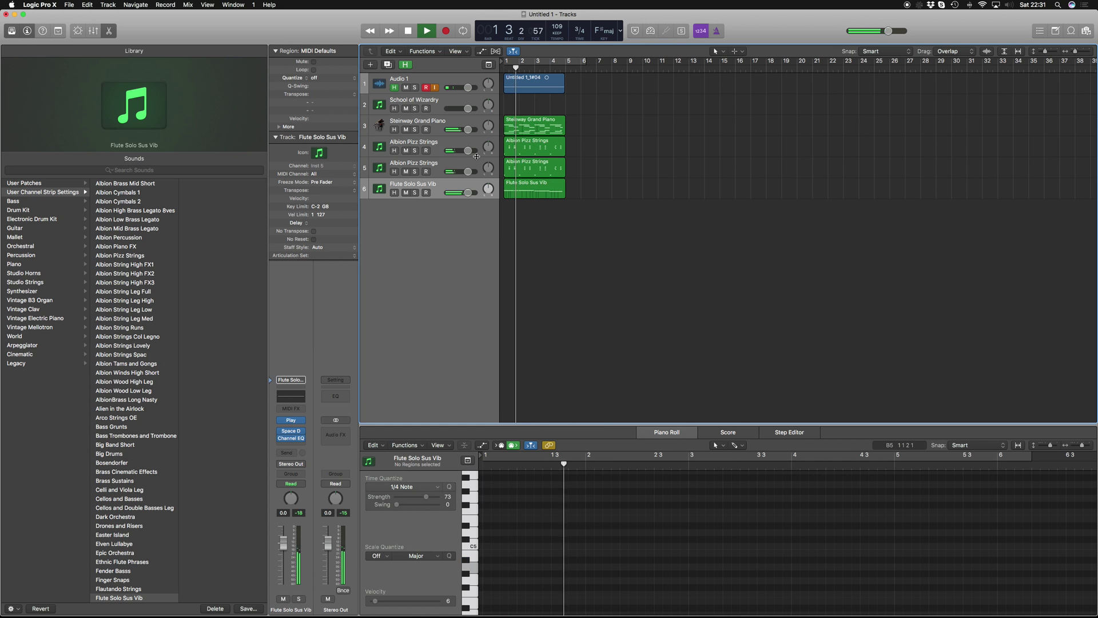
key("space")
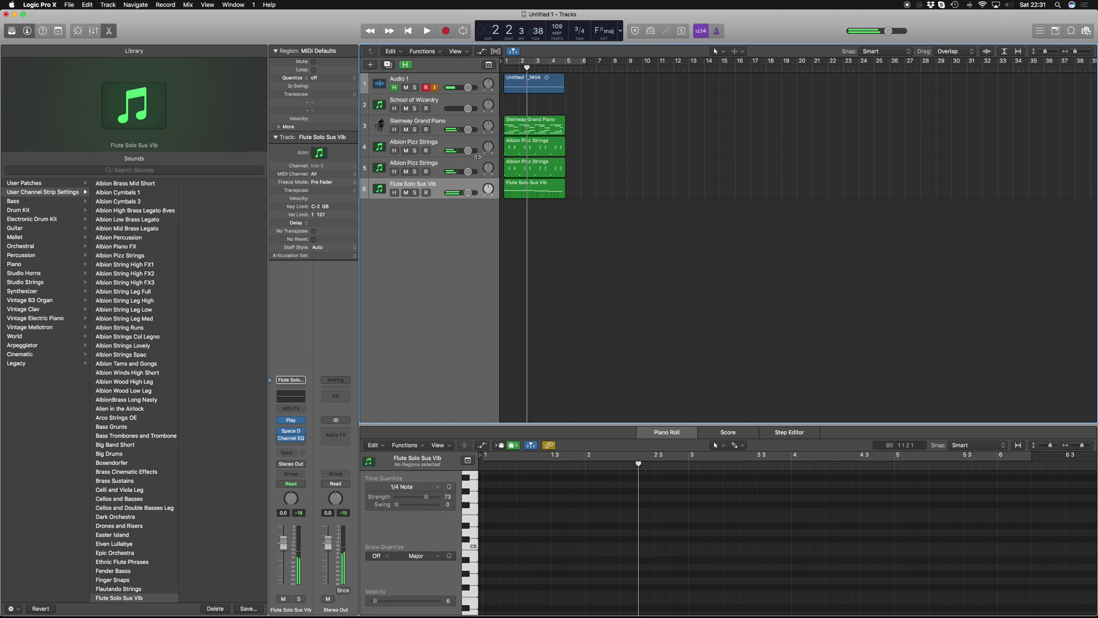
Lengthen the first three notes of the flute region so each reaches the next note, and replay from the start
left_click(539, 198)
left_click_drag(549, 557, 584, 561)
left_click(563, 566)
left_click(542, 532)
key("Return")
key("space")
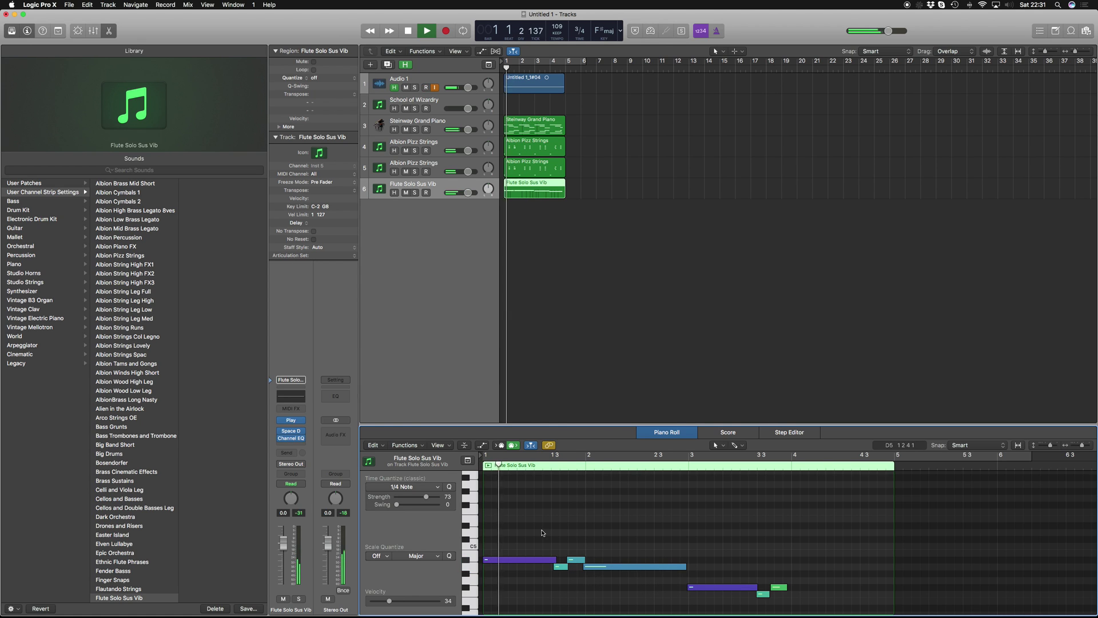
key("space")
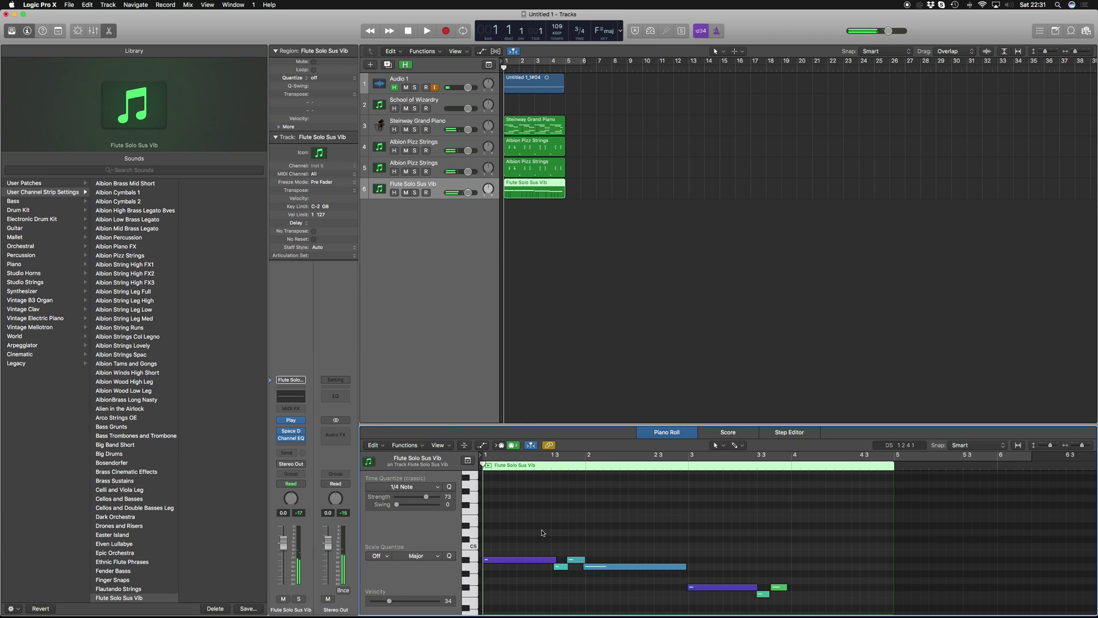
Arm the Flute Solo Sus Vib track, record a sustained closing note in bar 4, and return to the start
left_click(427, 193)
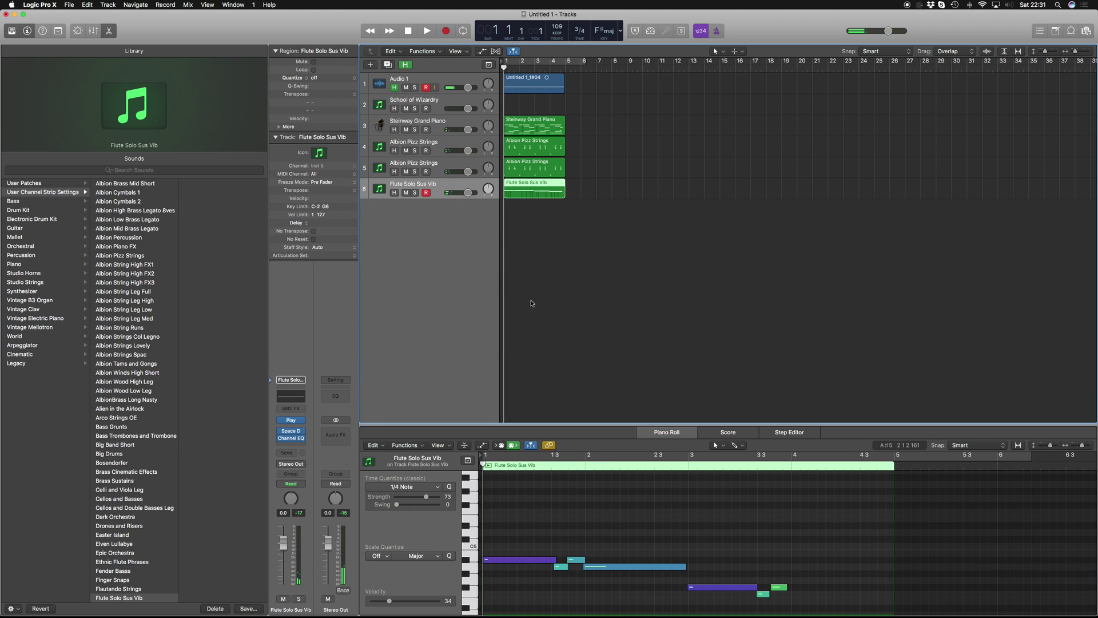
key("r")
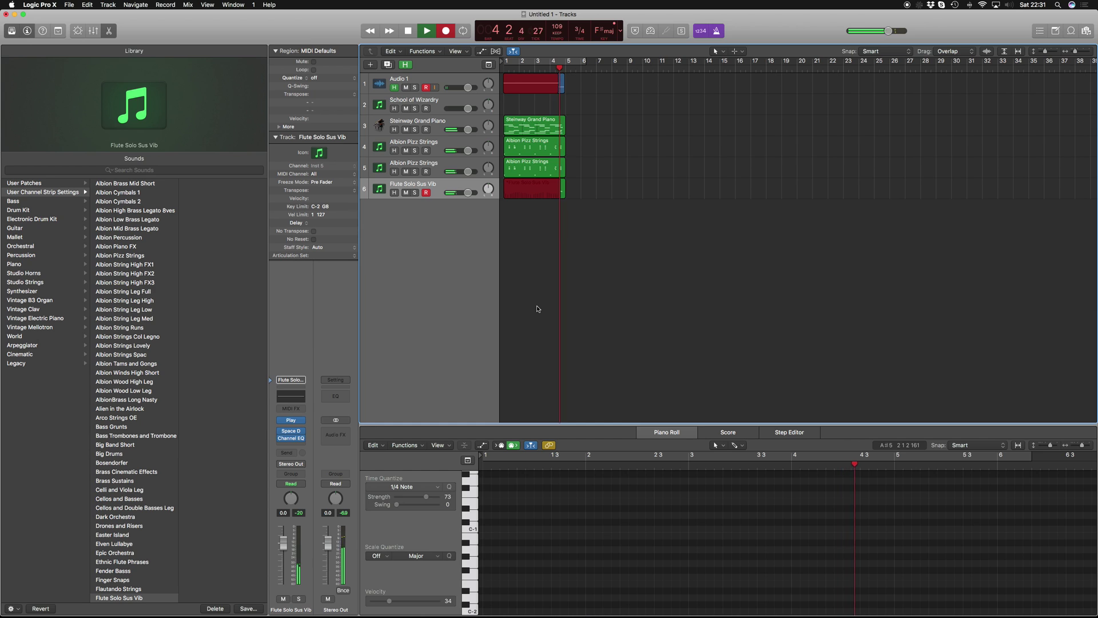
key("space")
left_click_drag(584, 289, 479, 193)
key("Return")
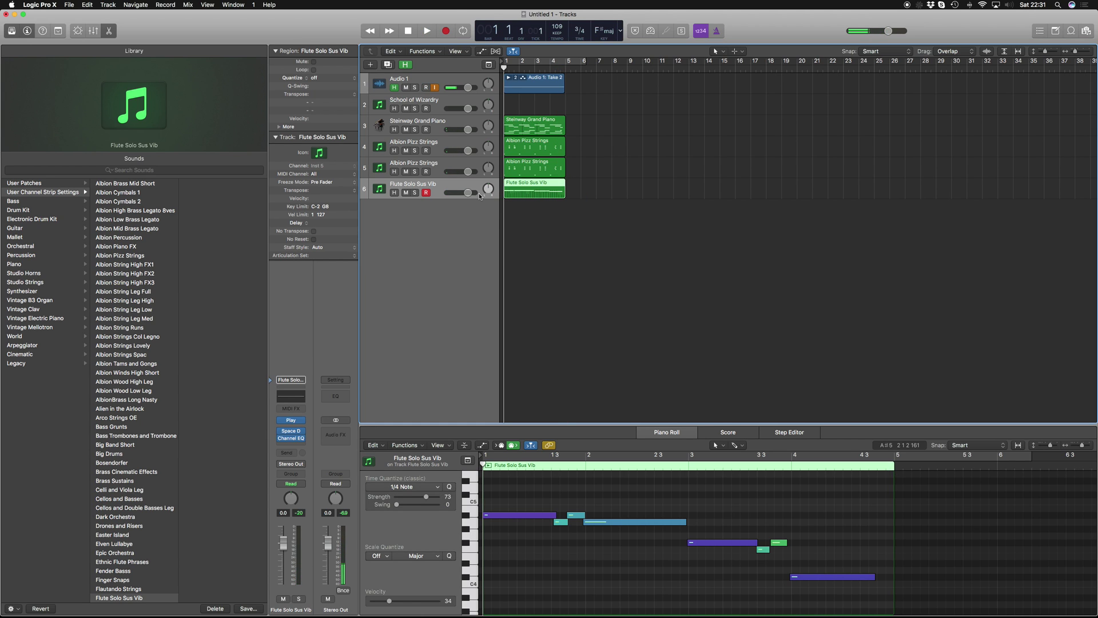
left_click(626, 265)
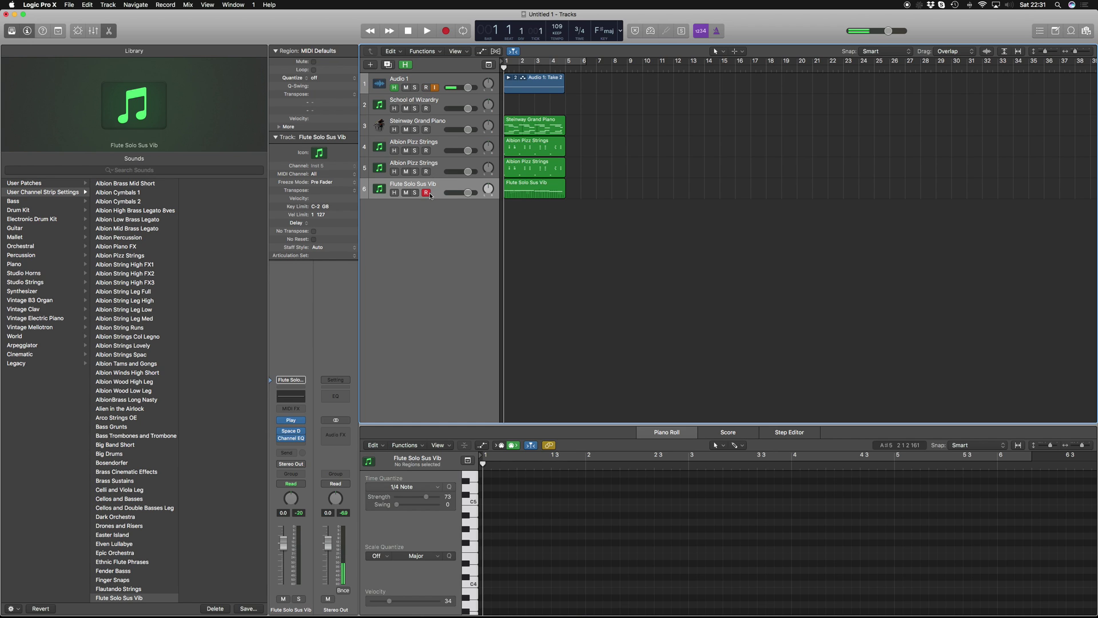
Arm the School of Wizardry track and record a sustained line of one note per bar across bars 1 to 4
left_click(427, 108)
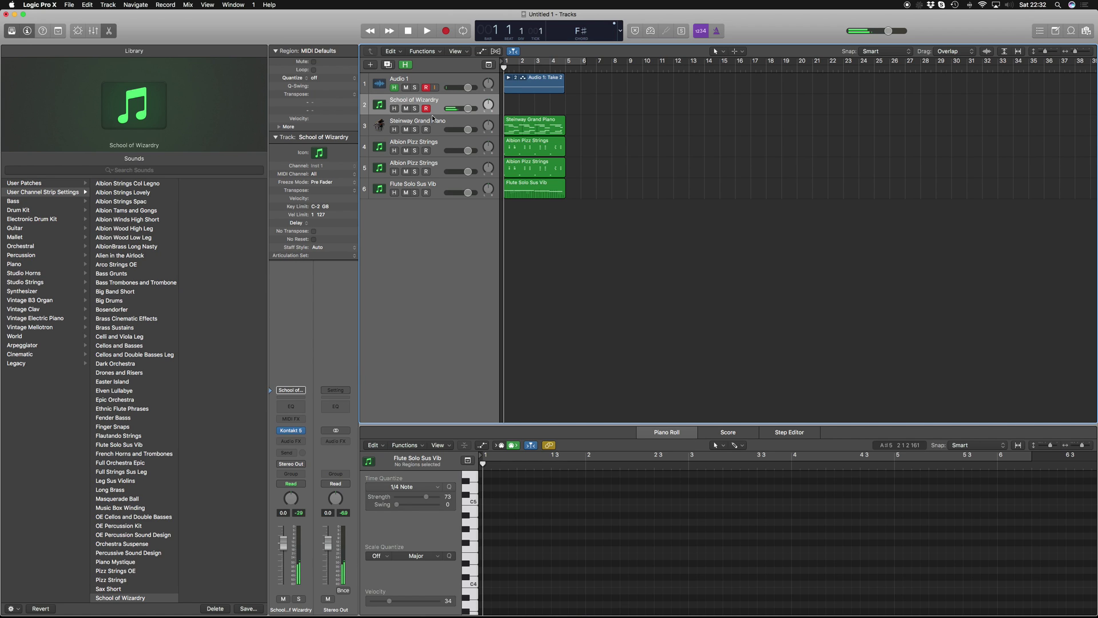
key("r")
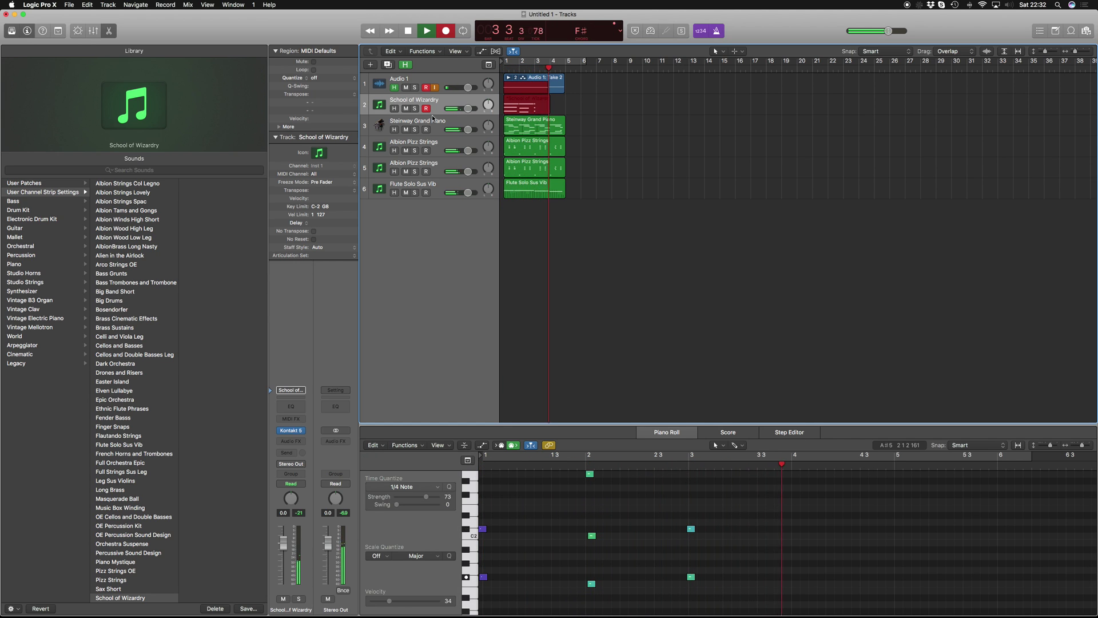
key("super+period")
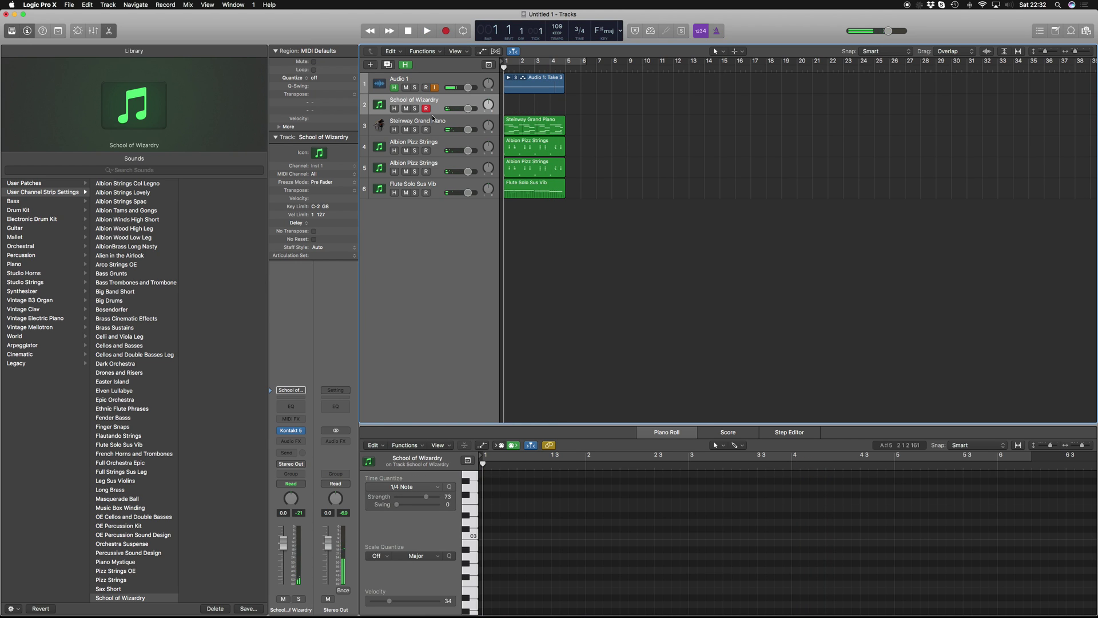
key("r")
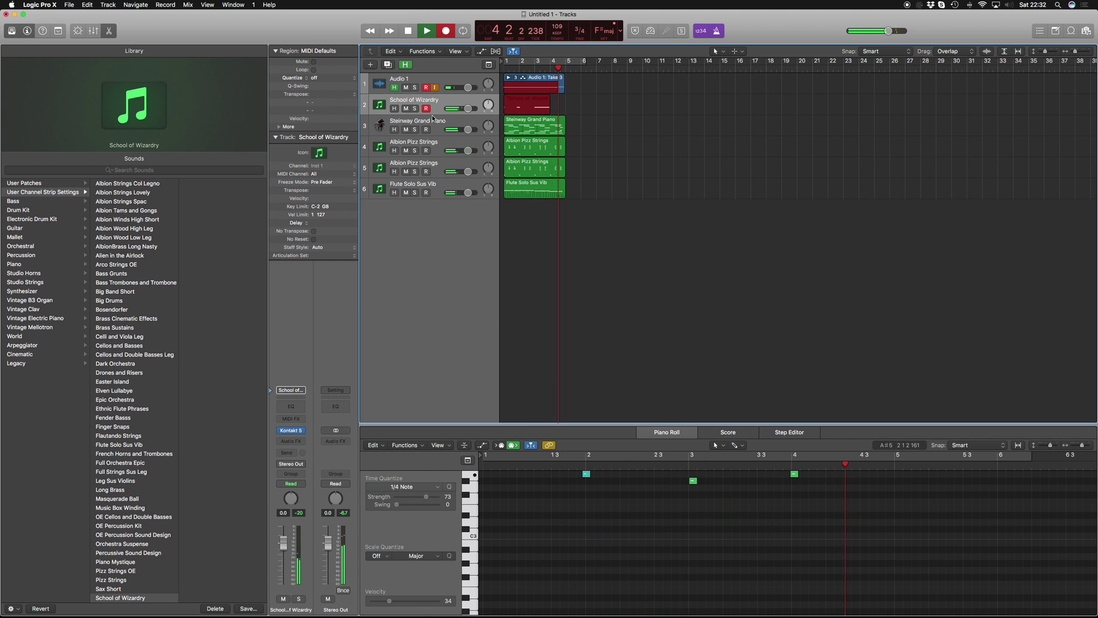
key("space")
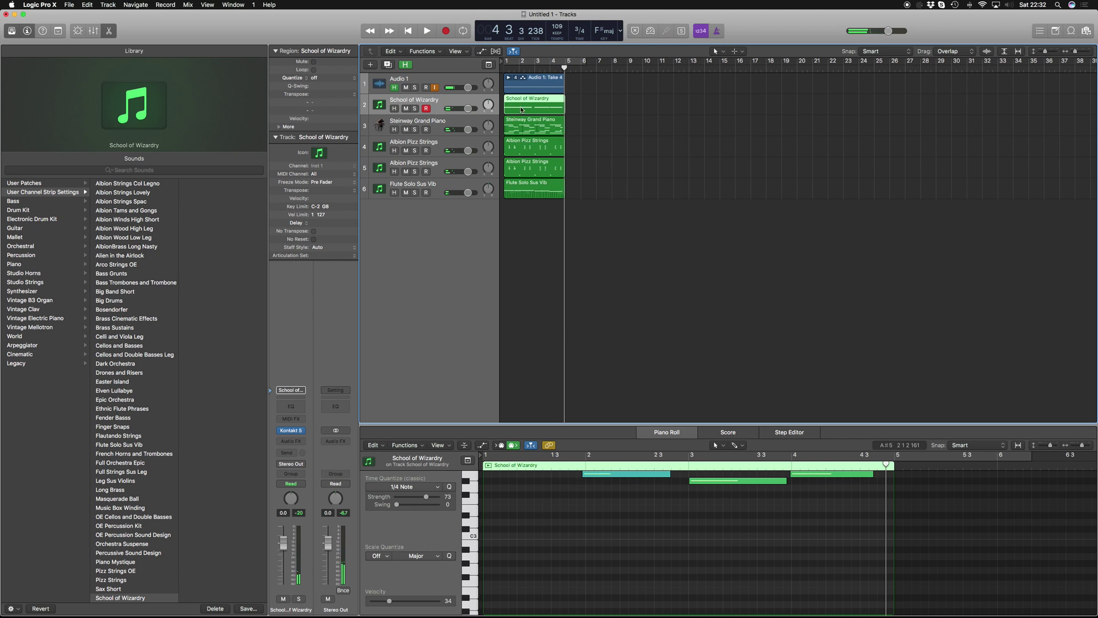
Quantize all four notes of the School of Wizardry region to 1/4 notes, return to the start and close the note editor
key("super+a")
key("Return")
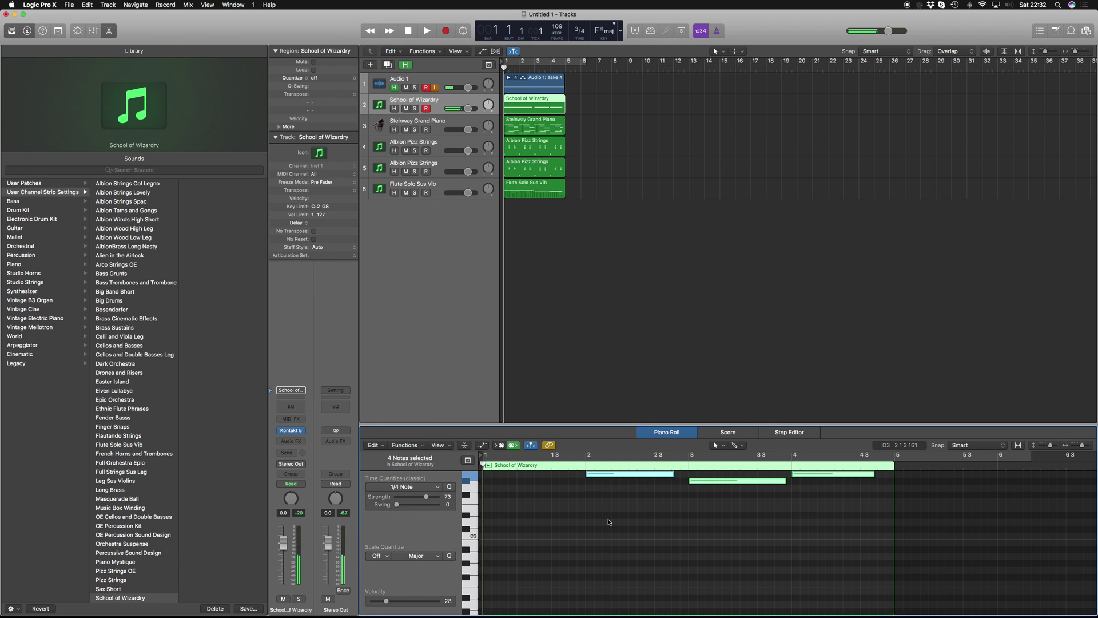
scroll(608, 529, "up", 3)
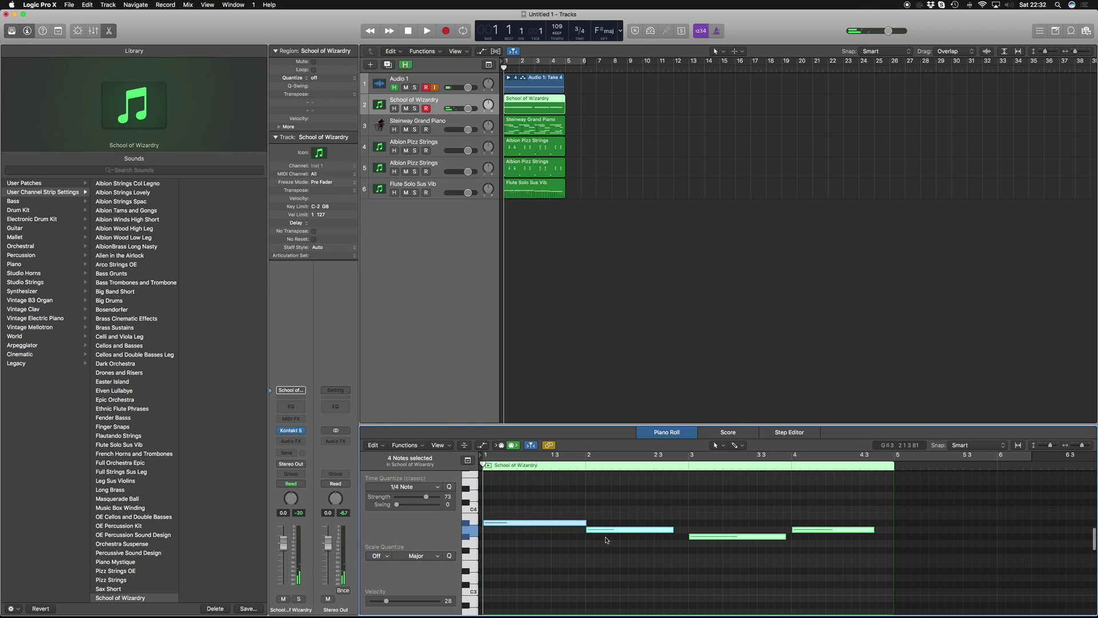
key("alt+shift+Down")
key("e")
left_click(631, 444)
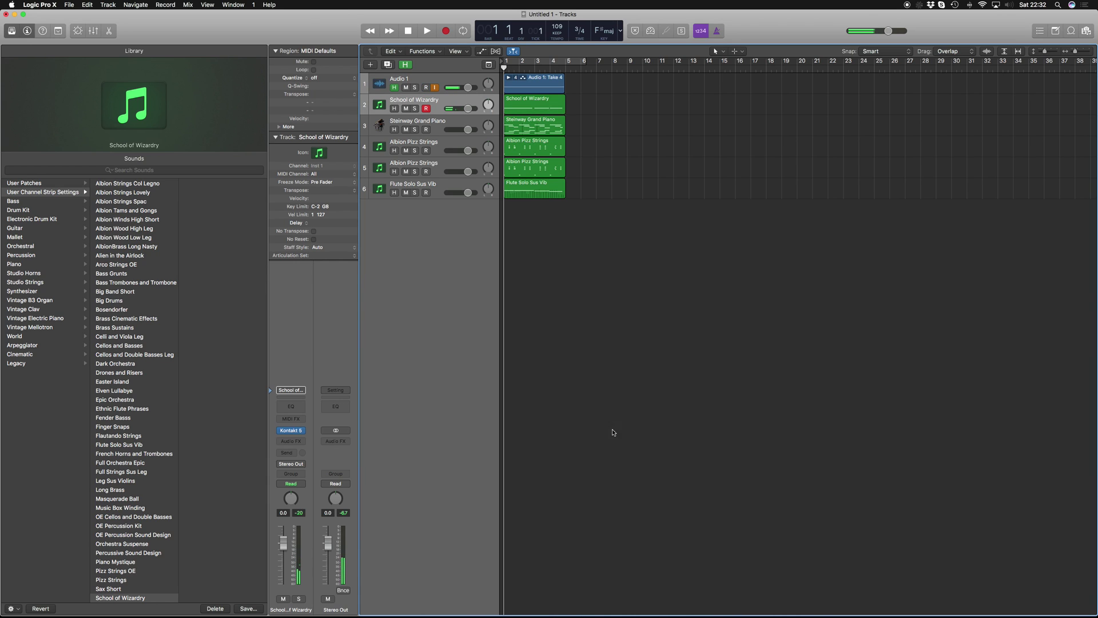
Add a software instrument track with the Albion Mid Brass Legato setting and record a four-bar line of long notes on it
left_click(370, 64)
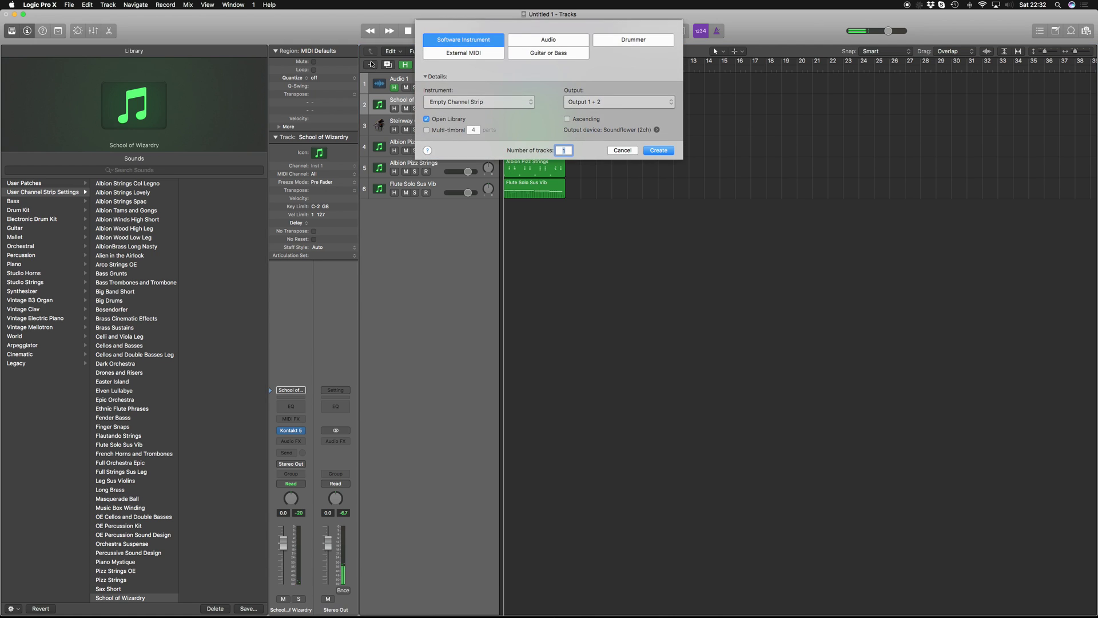
key("Return")
left_click(291, 390)
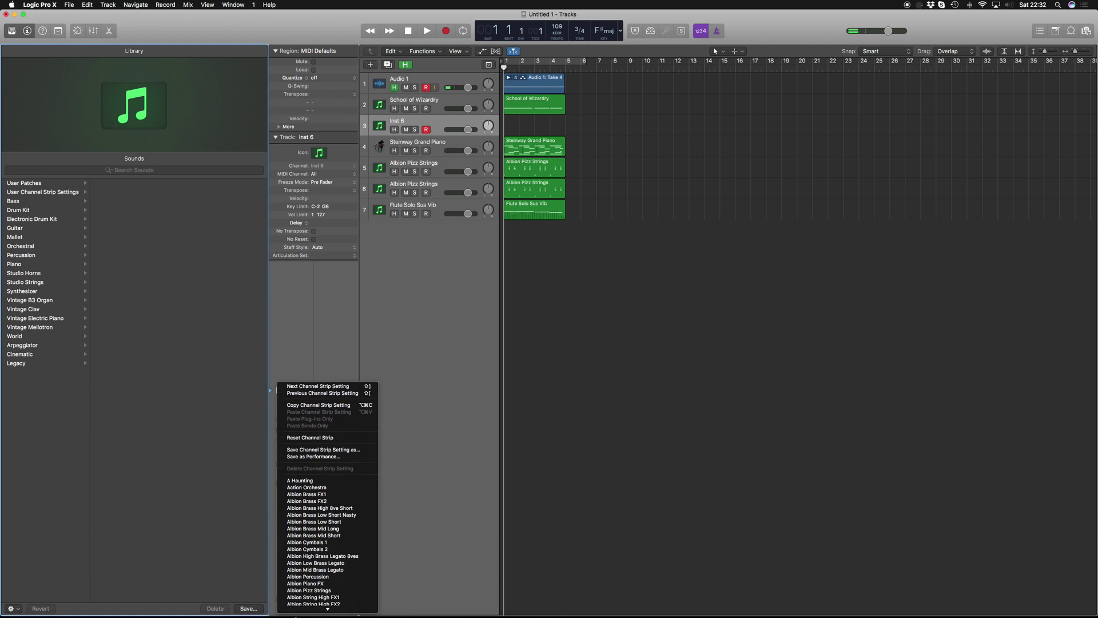
scroll(335, 540, "down", 3)
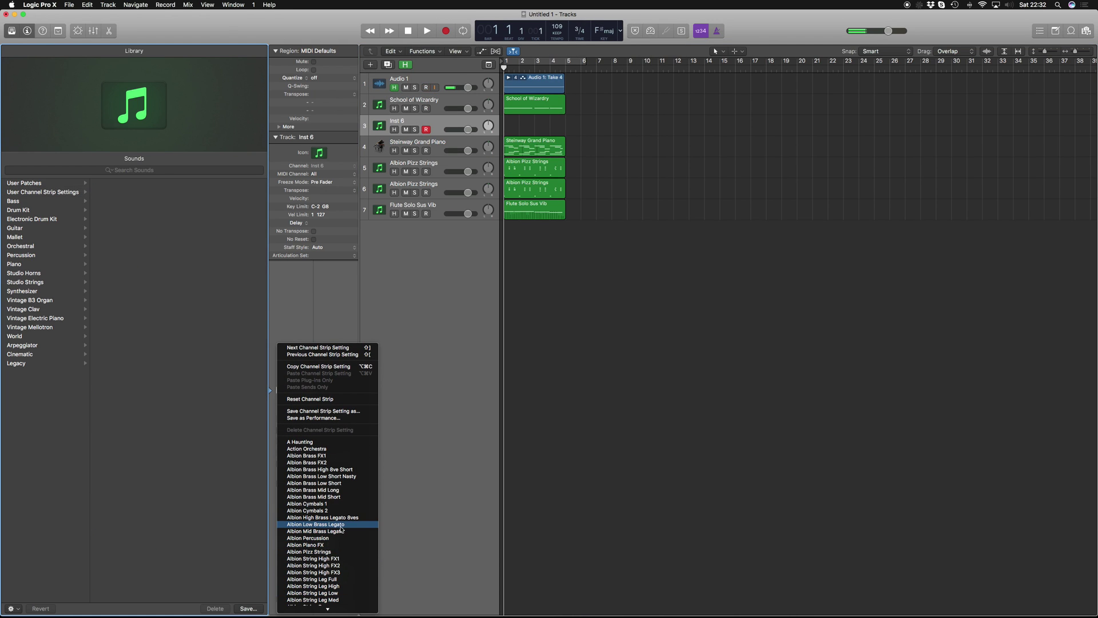
left_click(343, 531)
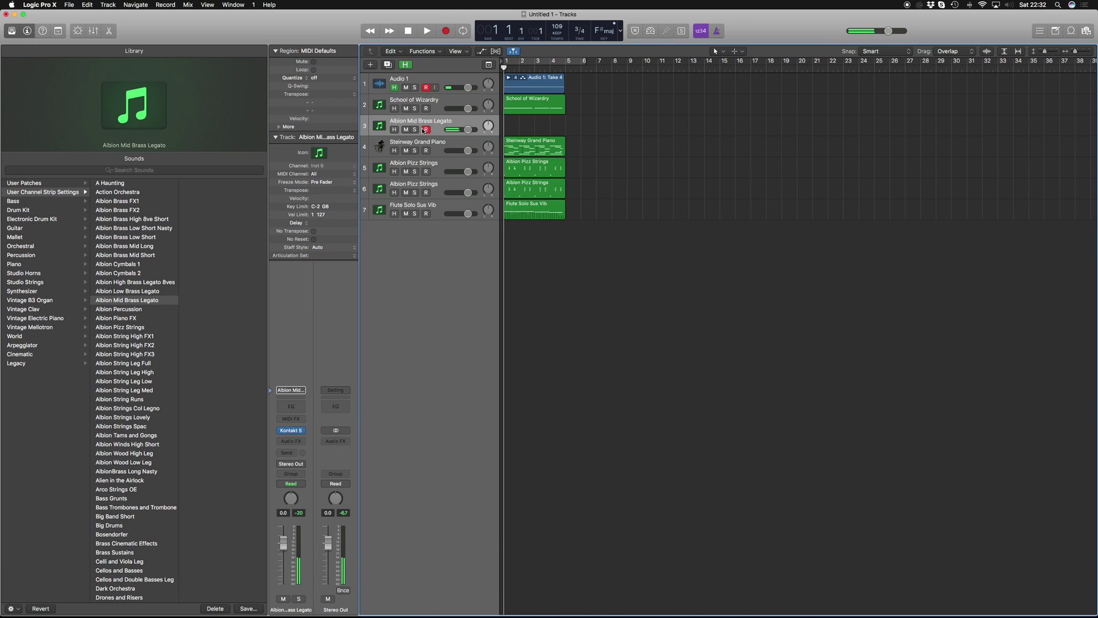
key("r")
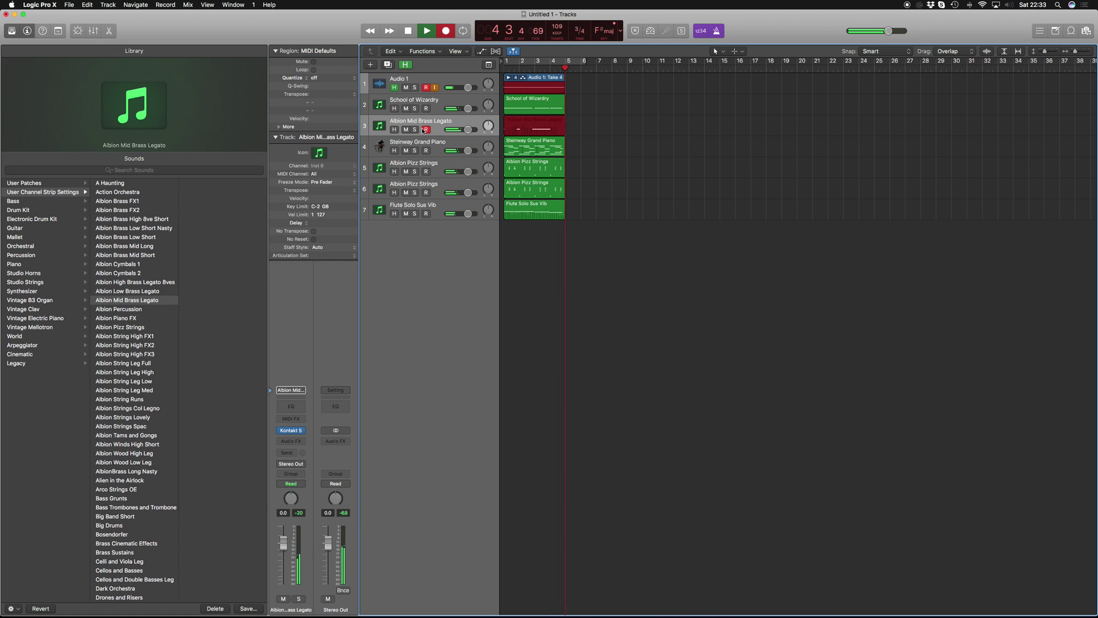
key("space")
Lengthen the first note of the Albion Mid Brass Legato region to the start of bar 2, then play the arrangement and close the editor
double_click(513, 124)
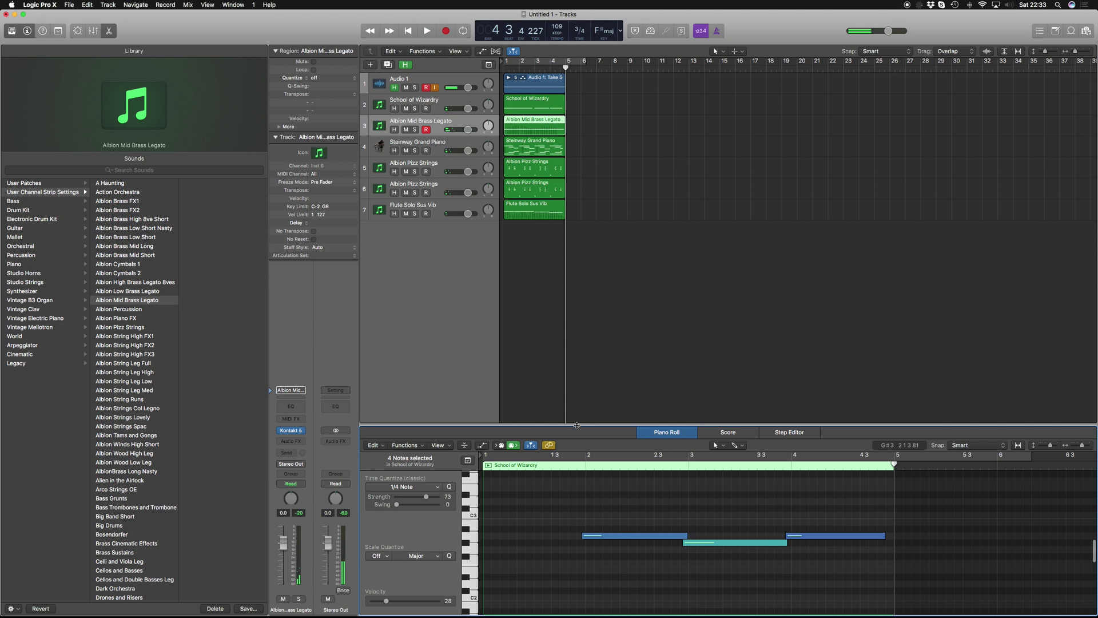
scroll(494, 530, "down", 1)
left_click(490, 525)
left_click_drag(503, 525, 584, 526)
key("space")
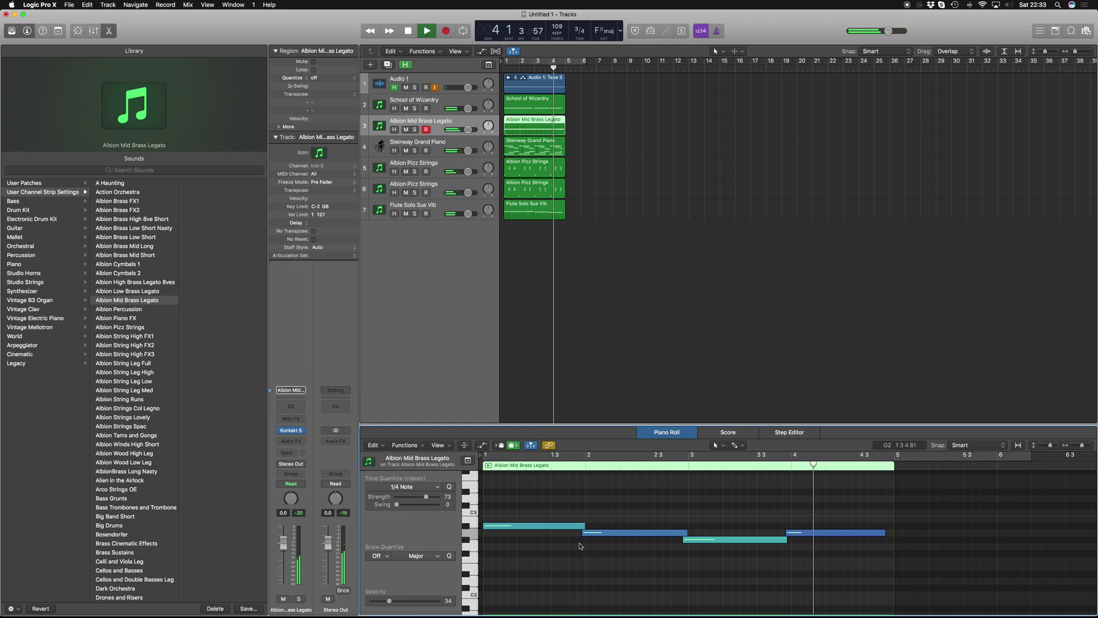
key("e")
key("space")
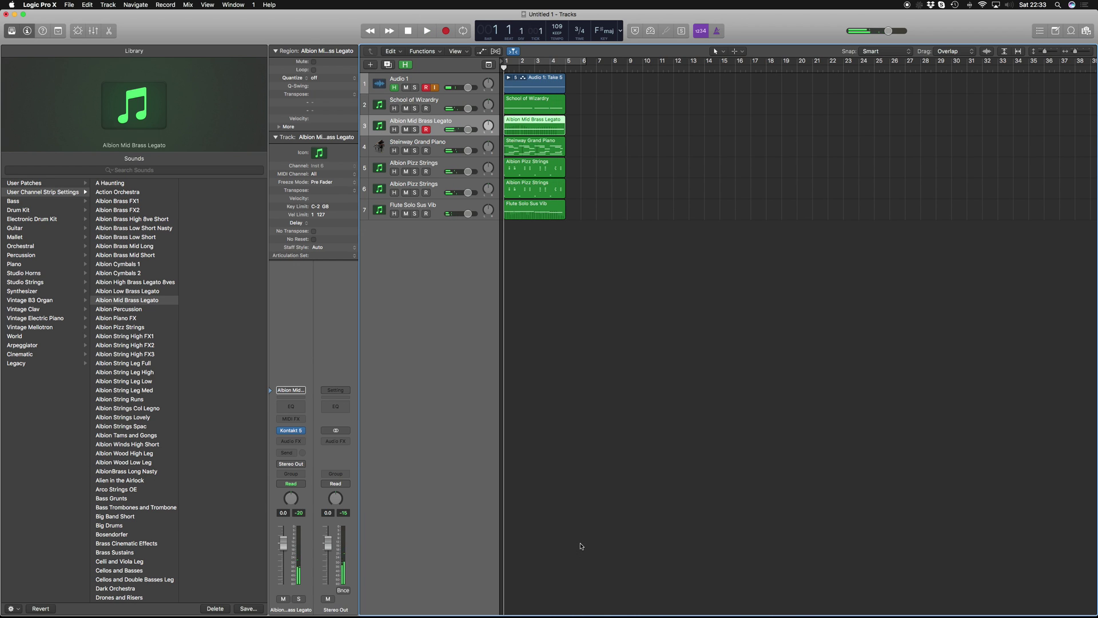
Add a software instrument track with the OE Percussion Kit setting and record one long note from bar 1 into bar 3
key("alt+super+n")
key("Return")
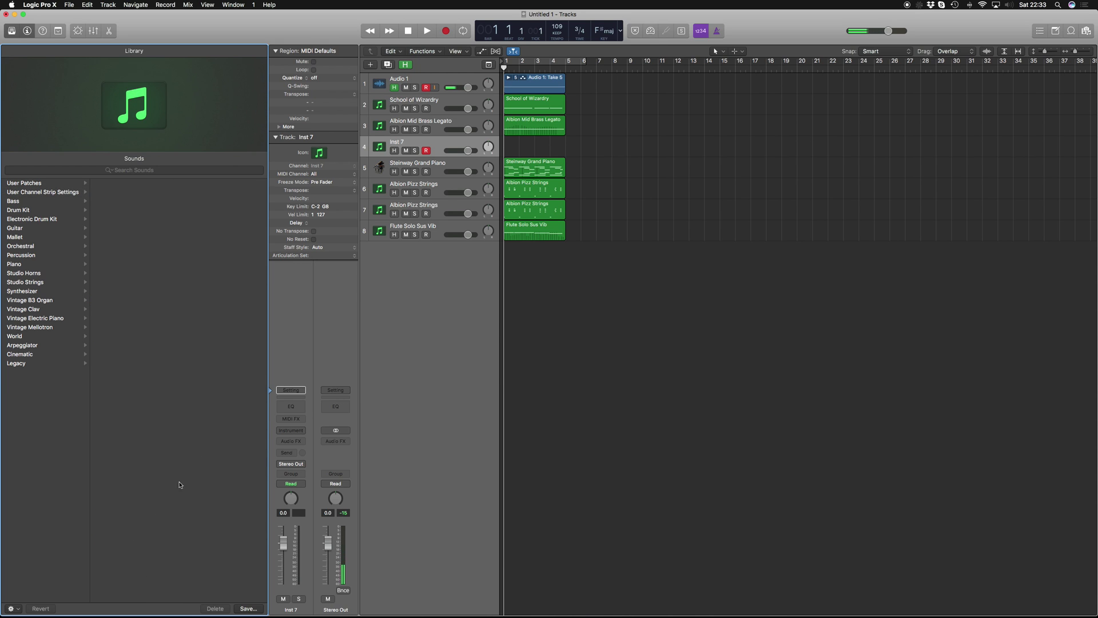
left_click(290, 390)
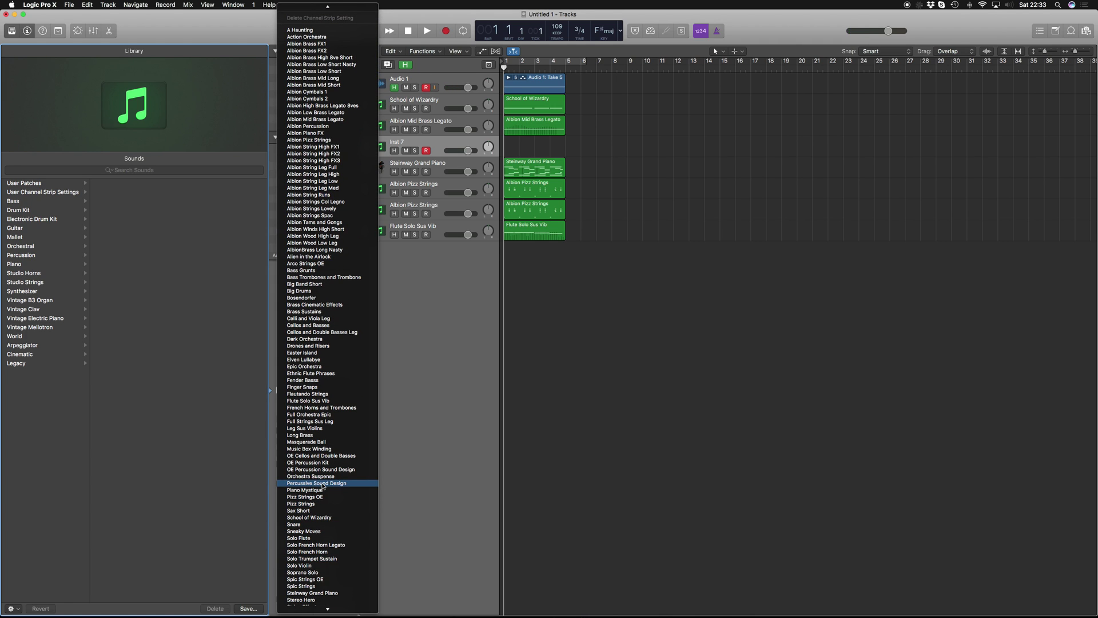
left_click(338, 462)
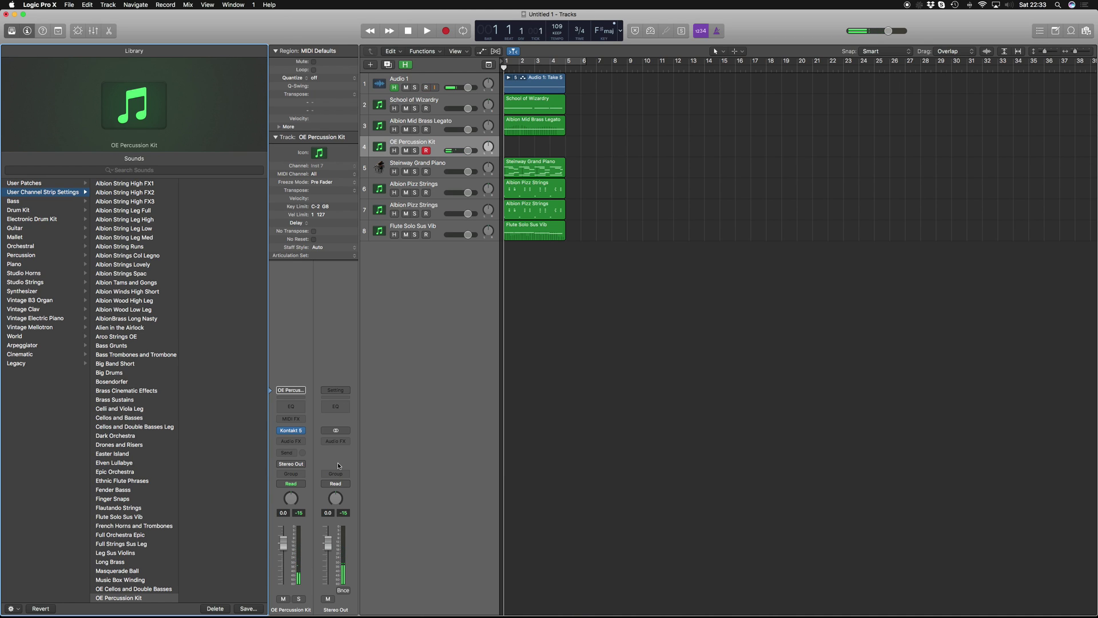
key("r")
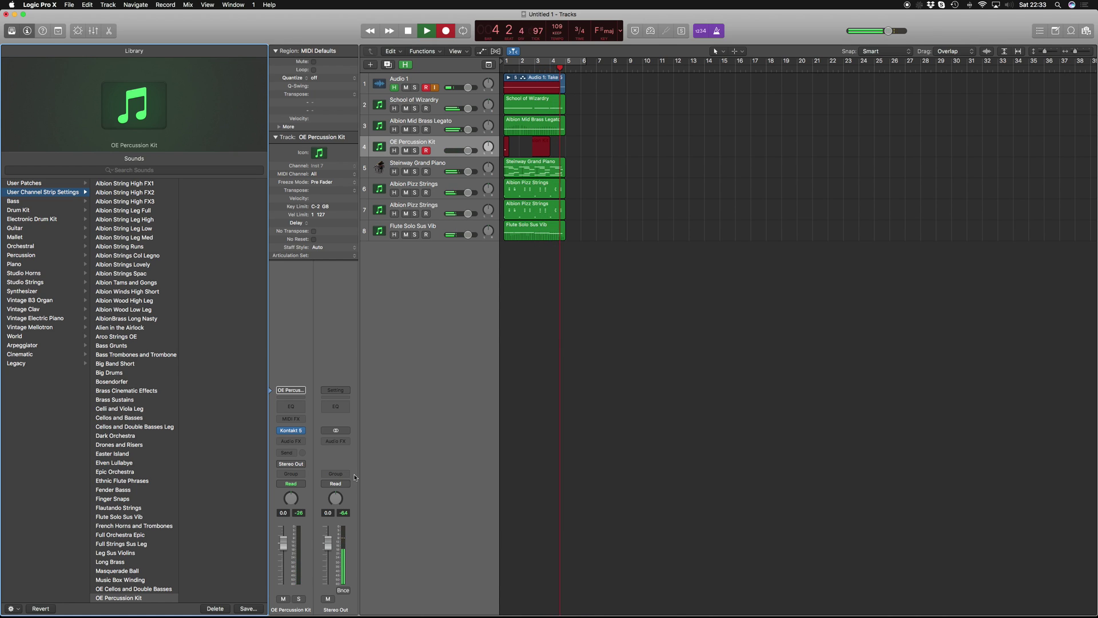
key("space")
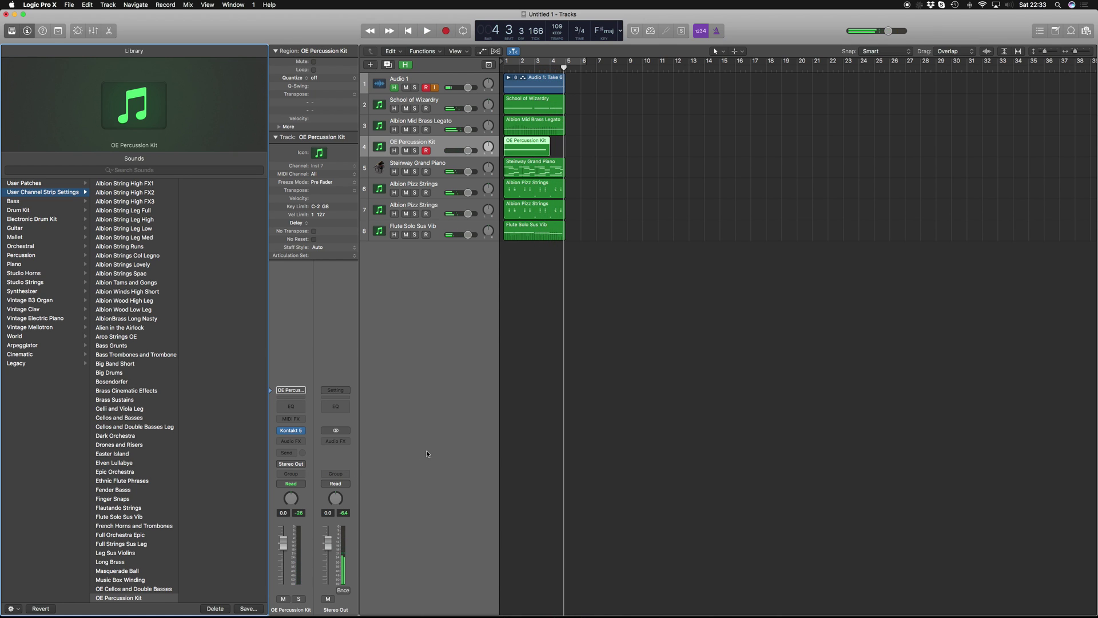
Examine the OE Percussion Kit region's note in the Piano Roll and play the arrangement briefly from the start
double_click(516, 147)
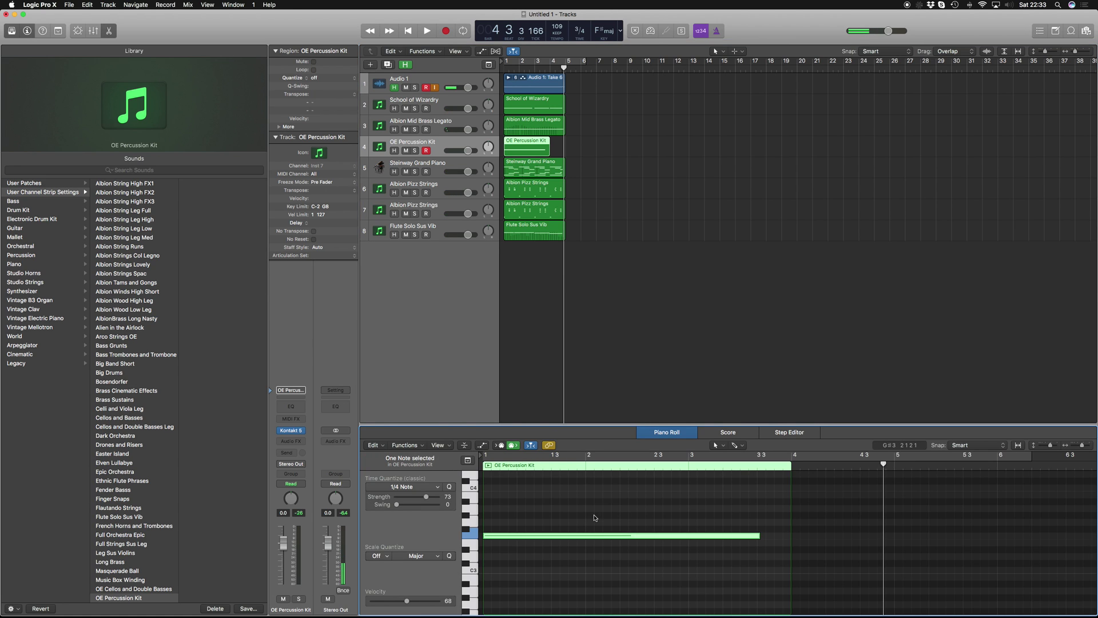
key("p")
key("Return")
key("space")
key("space")
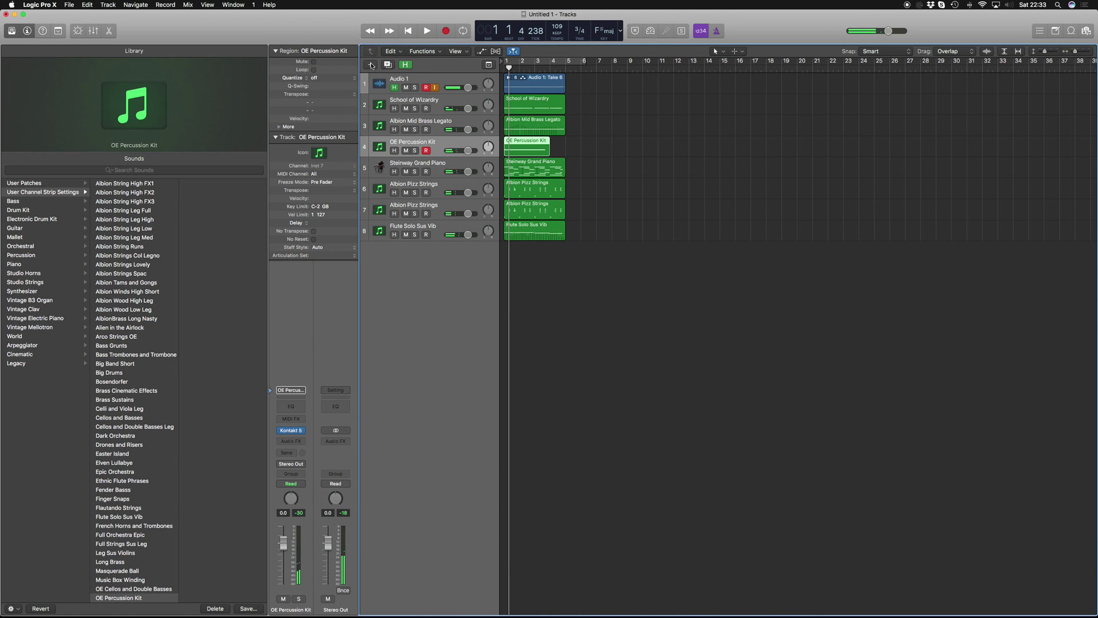
Add another software instrument track, search the sound library for "harp" and load the Legacy orchestral Harp
left_click(371, 64)
key("Return")
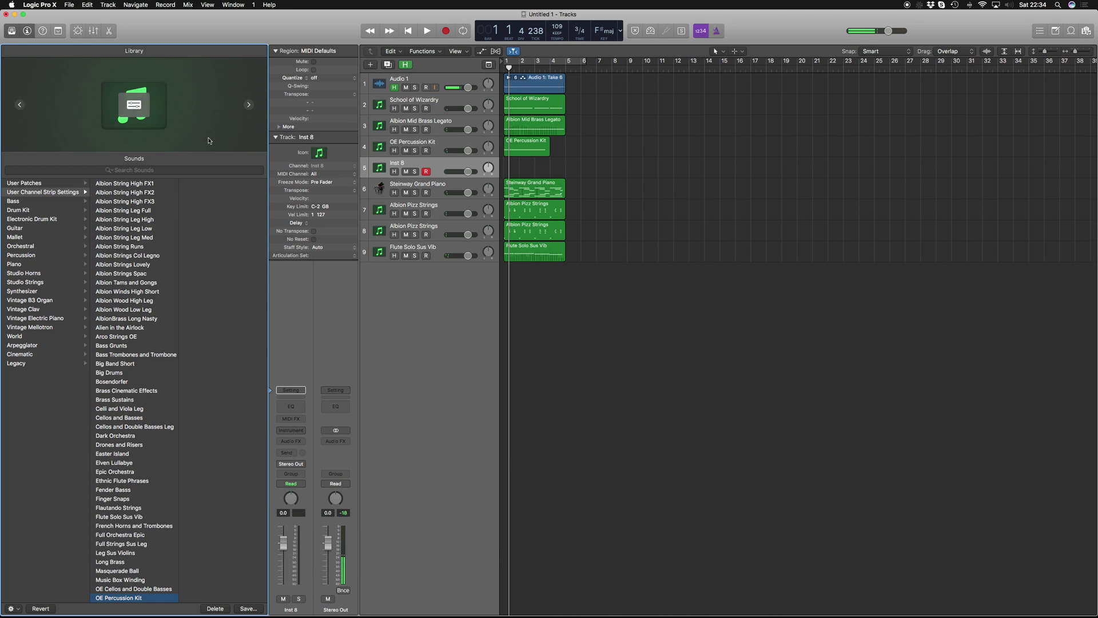
left_click(194, 170)
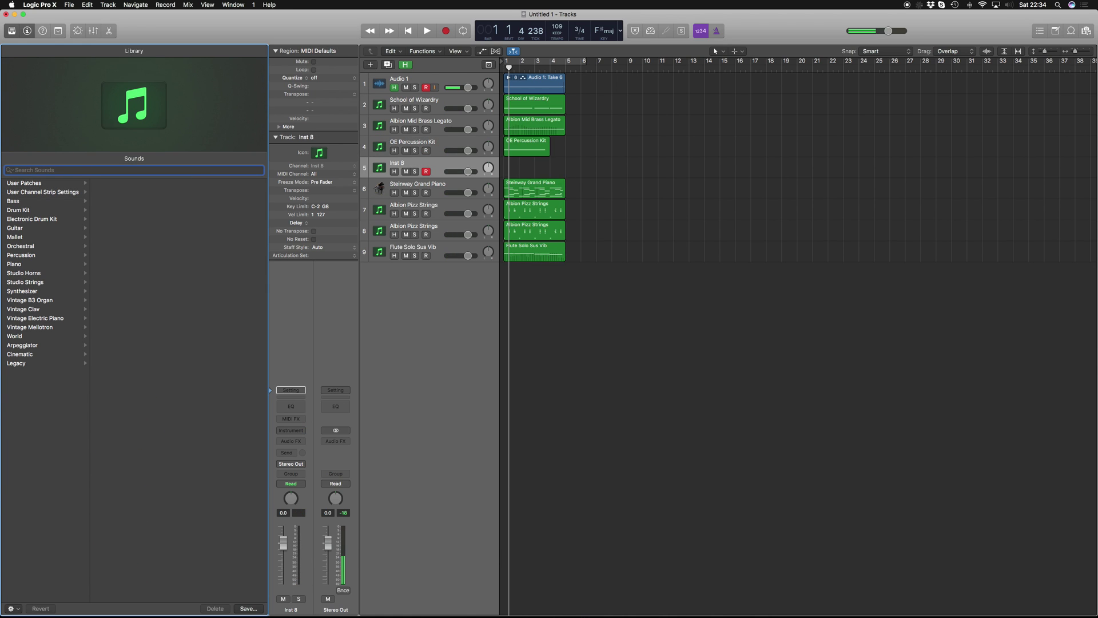
type("harp")
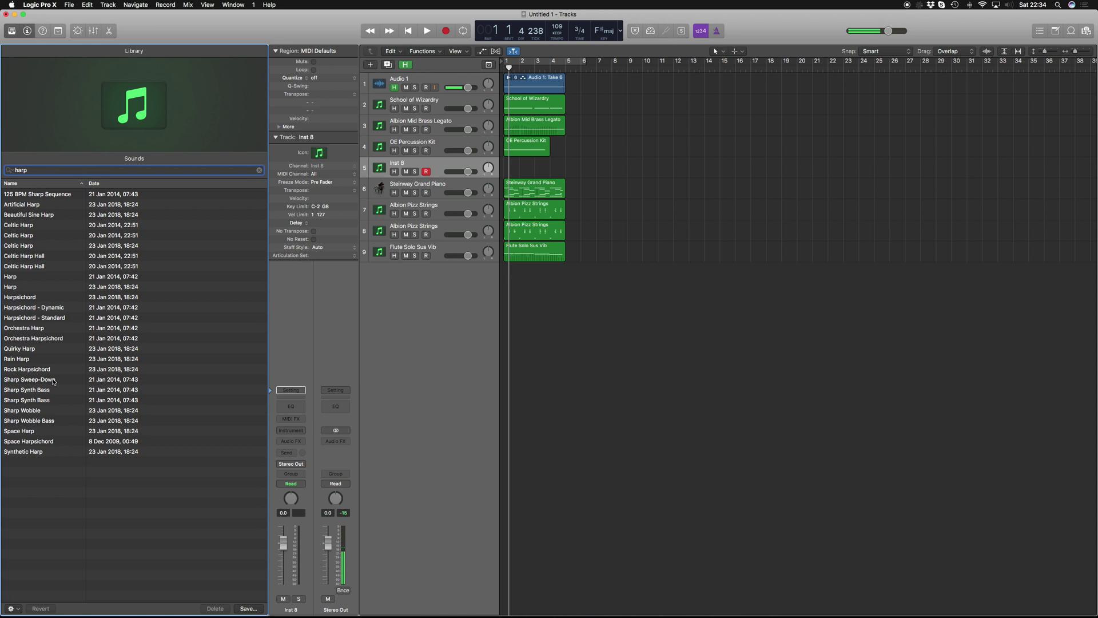
left_click(59, 277)
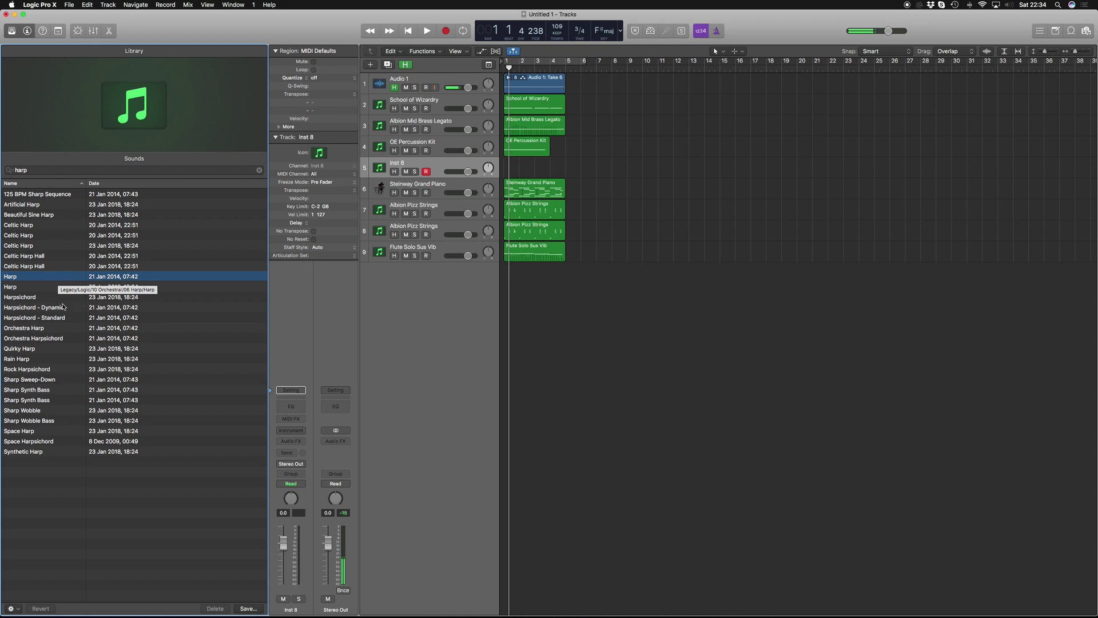
left_click(428, 171)
key("Return")
key("r")
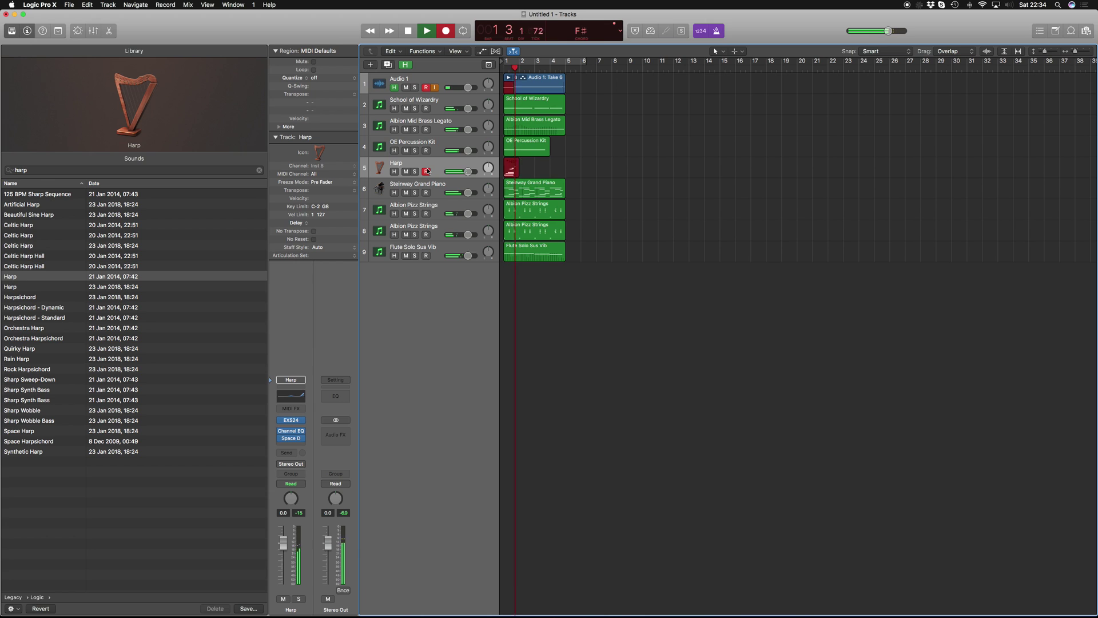
key("space")
key("Return")
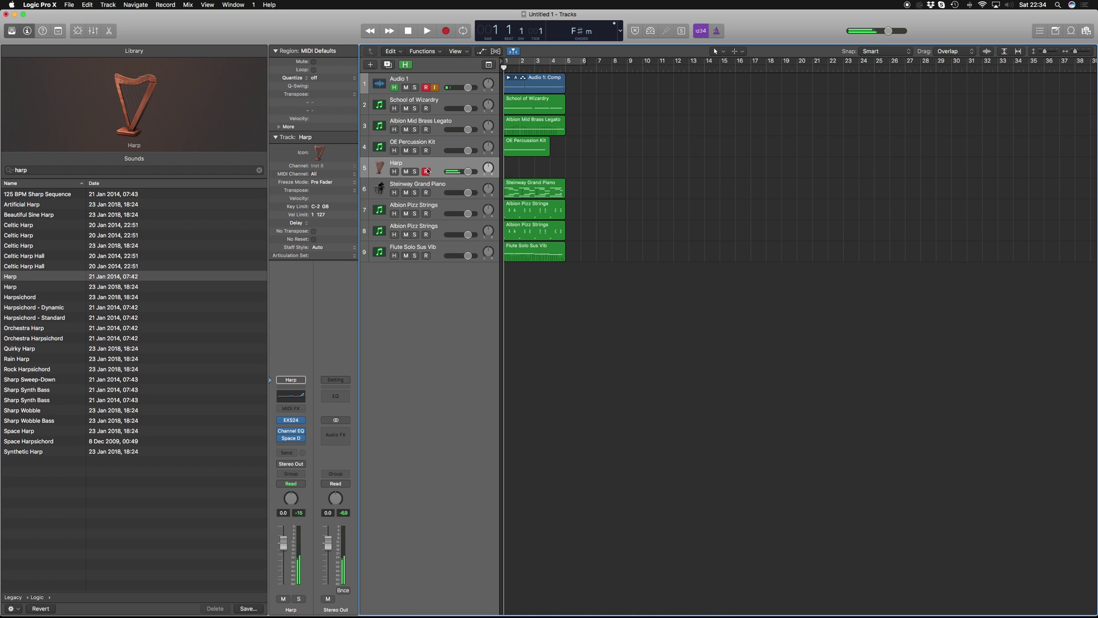
Record a harp part on the Harp track from bar 1 into bar 3
key("r")
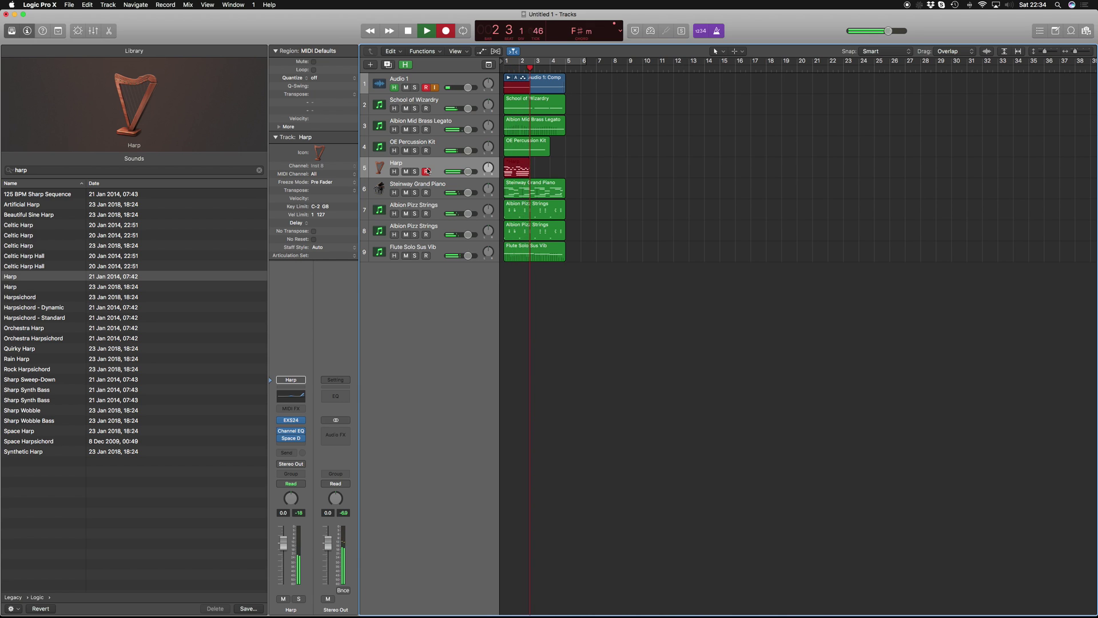
key("super+period")
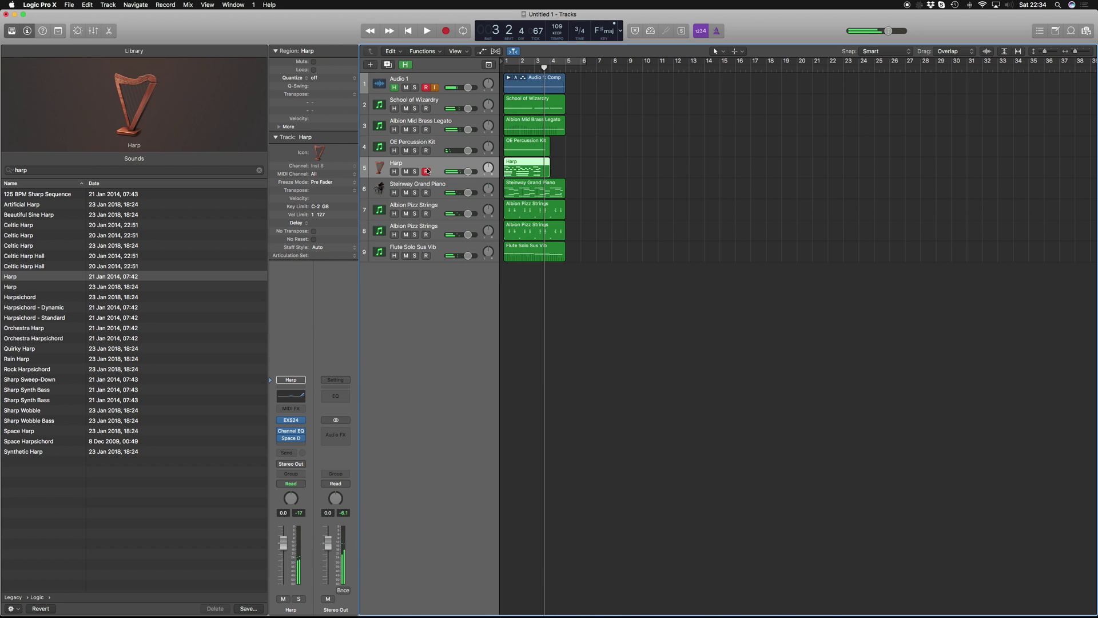
key("r")
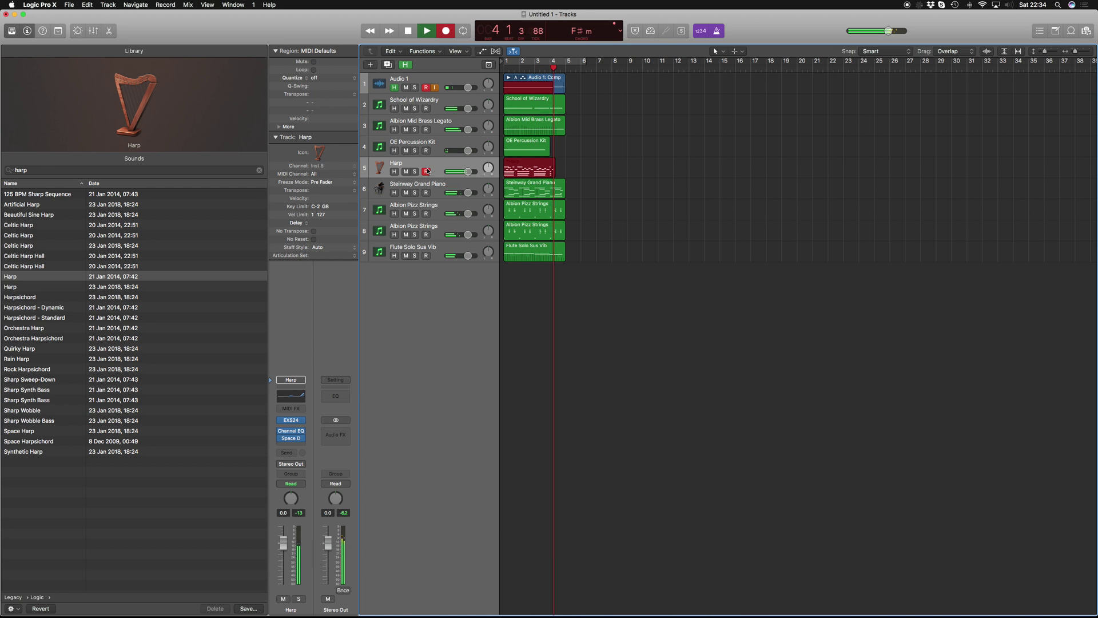
key("space")
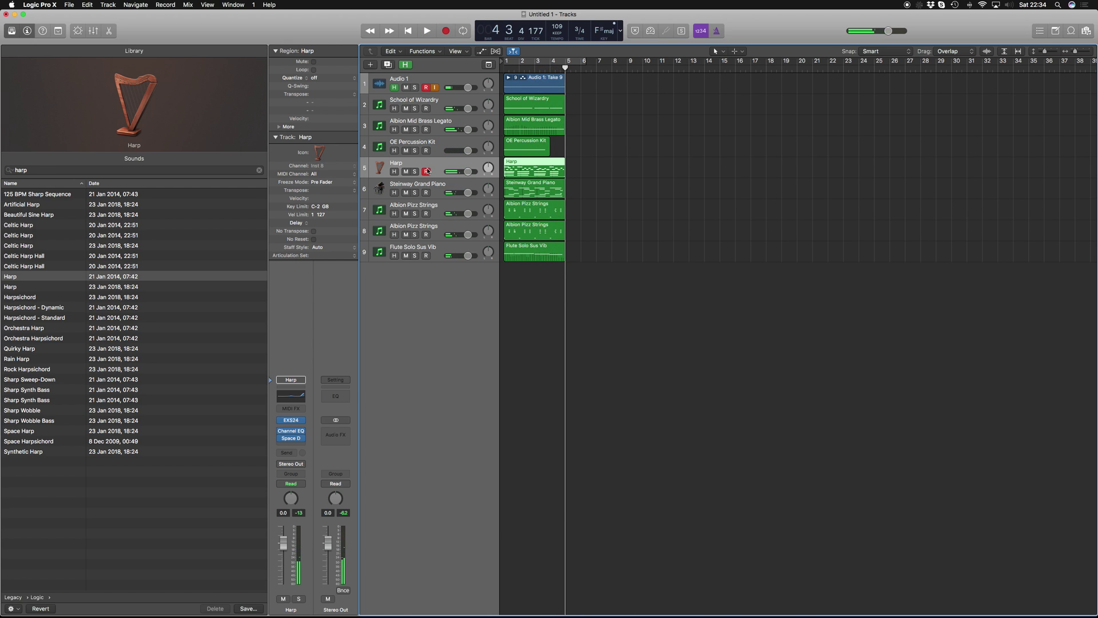
key("Delete")
Record the harp part again from bar 1 and trim the end of its region to bar 5
key("Return")
key("r")
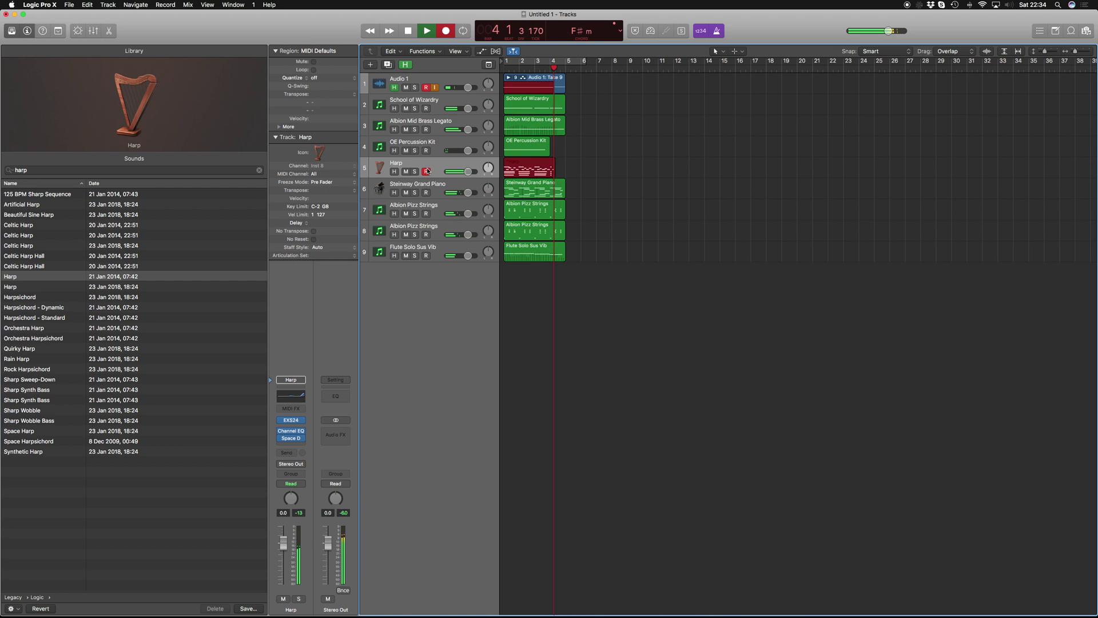
key("space")
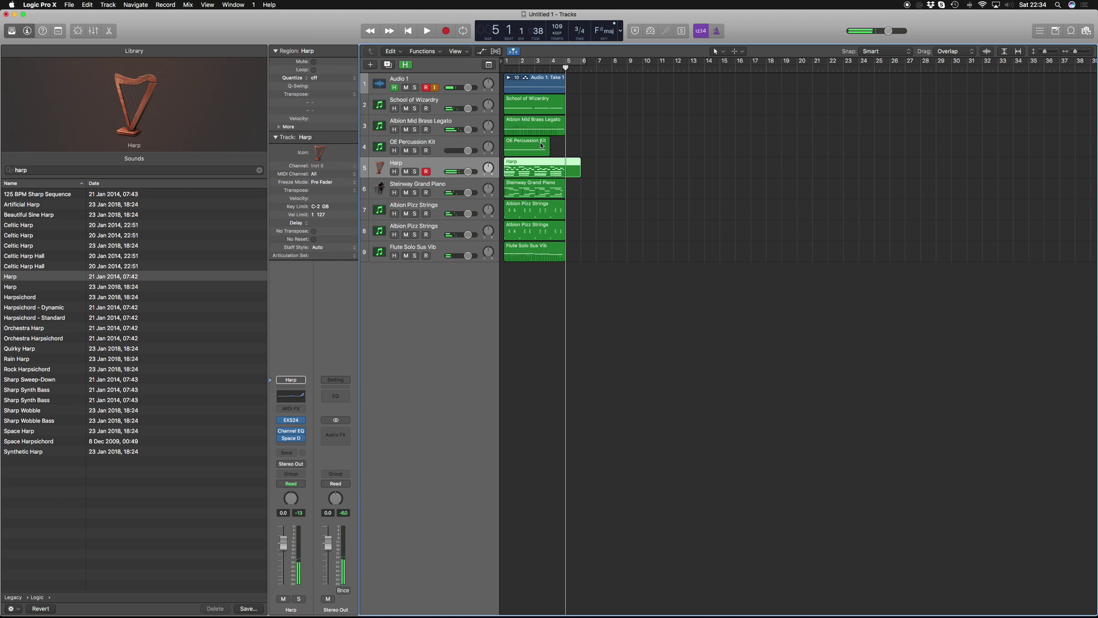
left_click_drag(580, 174, 565, 173)
Quantize all notes of the Harp region to 1/8 notes in the Piano Roll and return to the project start
key("p")
key("super+a")
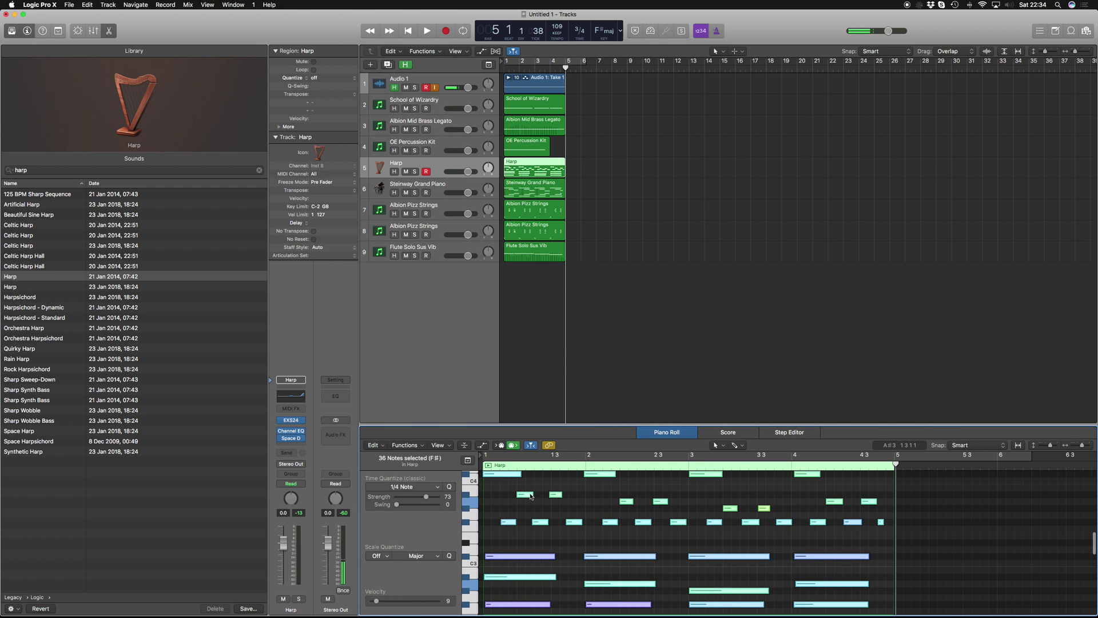
left_click(426, 486)
left_click(419, 533)
key("Return")
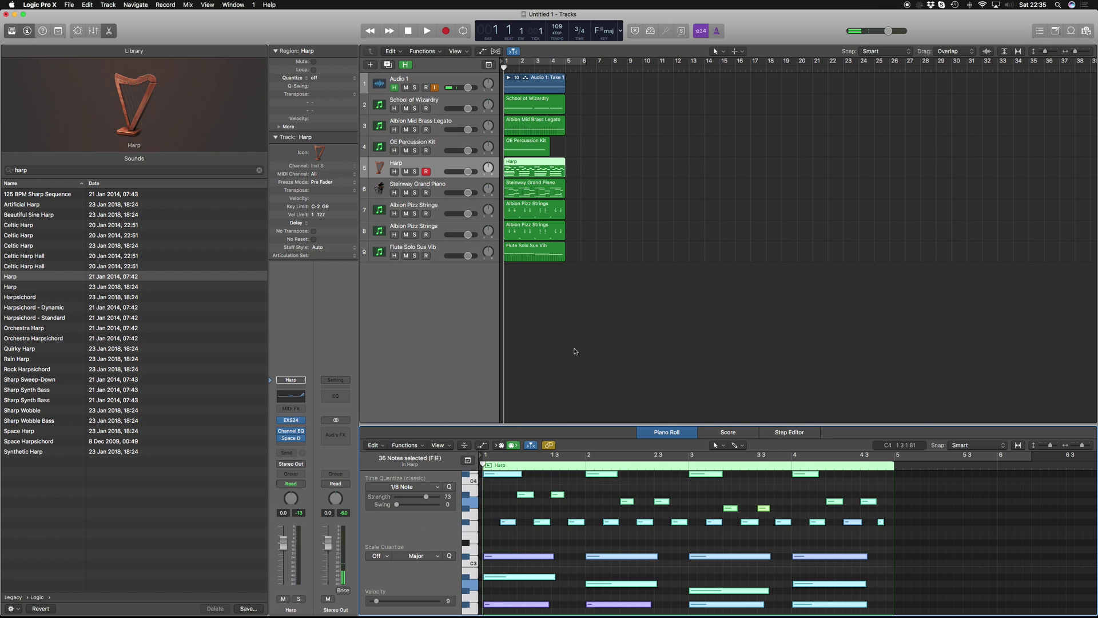
key("p")
left_click(614, 339)
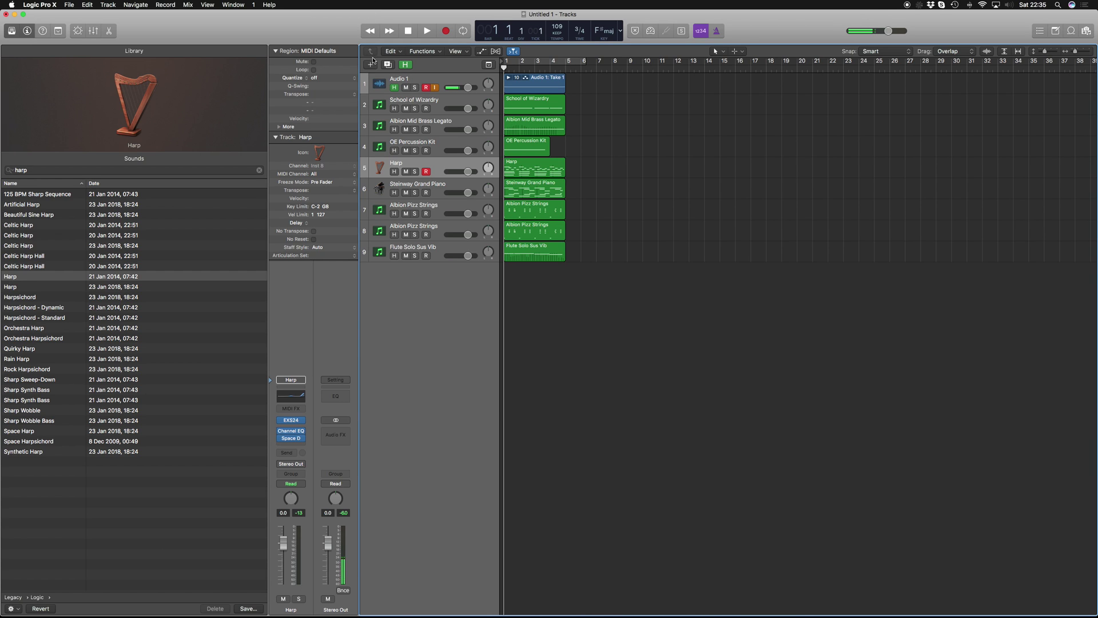
Add a software instrument track below the harp and load the Albion Strings Lovely channel strip setting
left_click(370, 64)
key("Return")
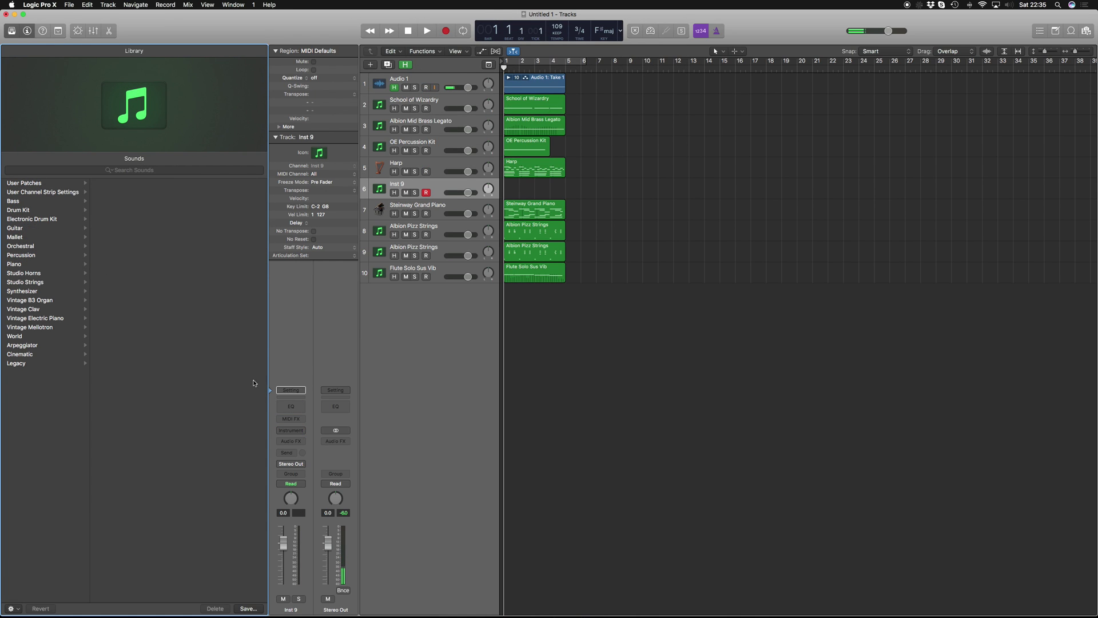
left_click(298, 393)
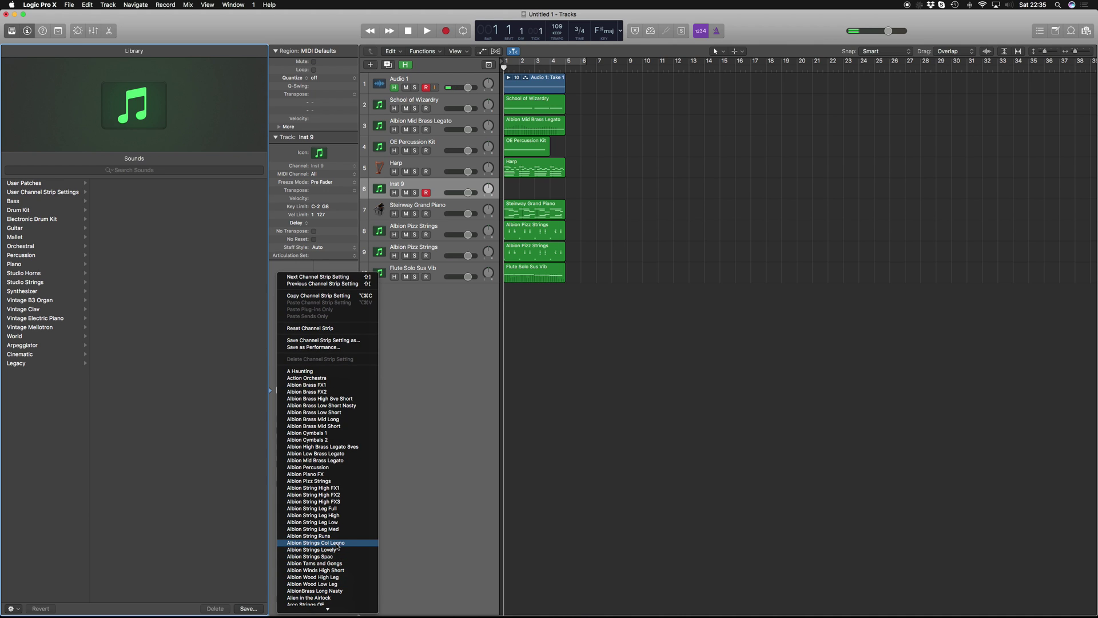
left_click(336, 550)
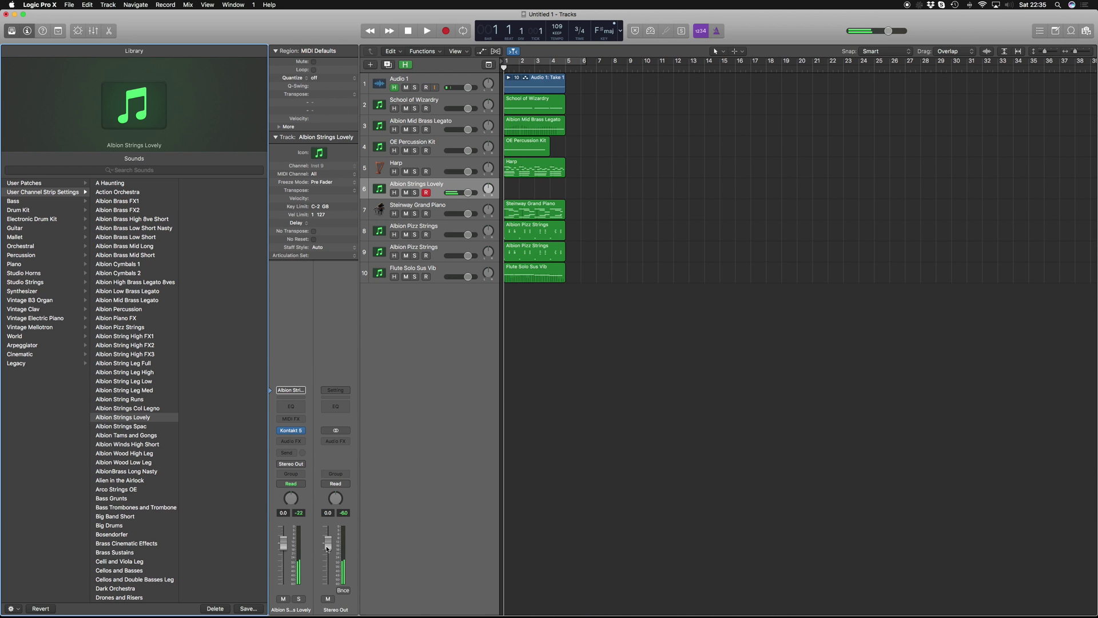
left_click(658, 500)
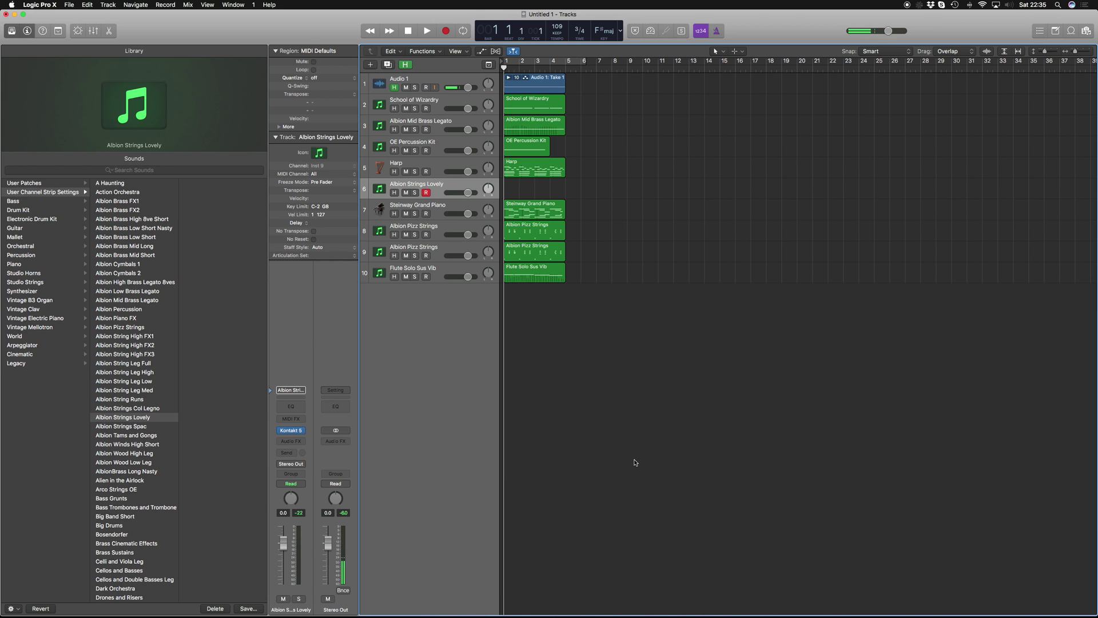
Move all regions two bars later to start at bar 3 and record a part on Albion Strings Lovely from bar 1 to bar 7
key("super+a")
left_click_drag(524, 83, 555, 83)
left_click(677, 207)
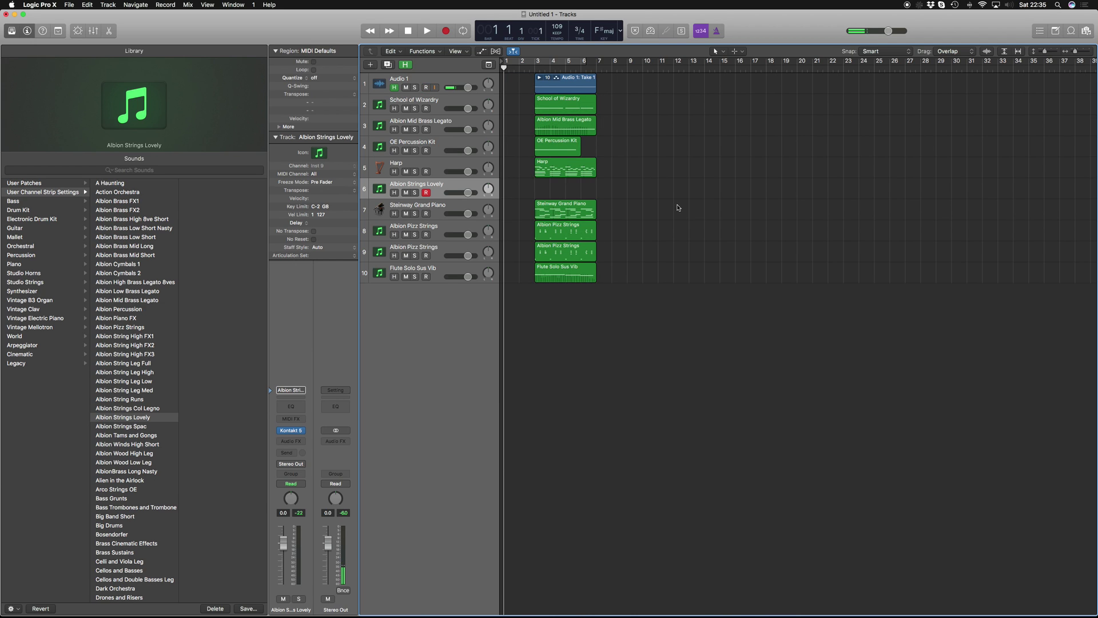
key("r")
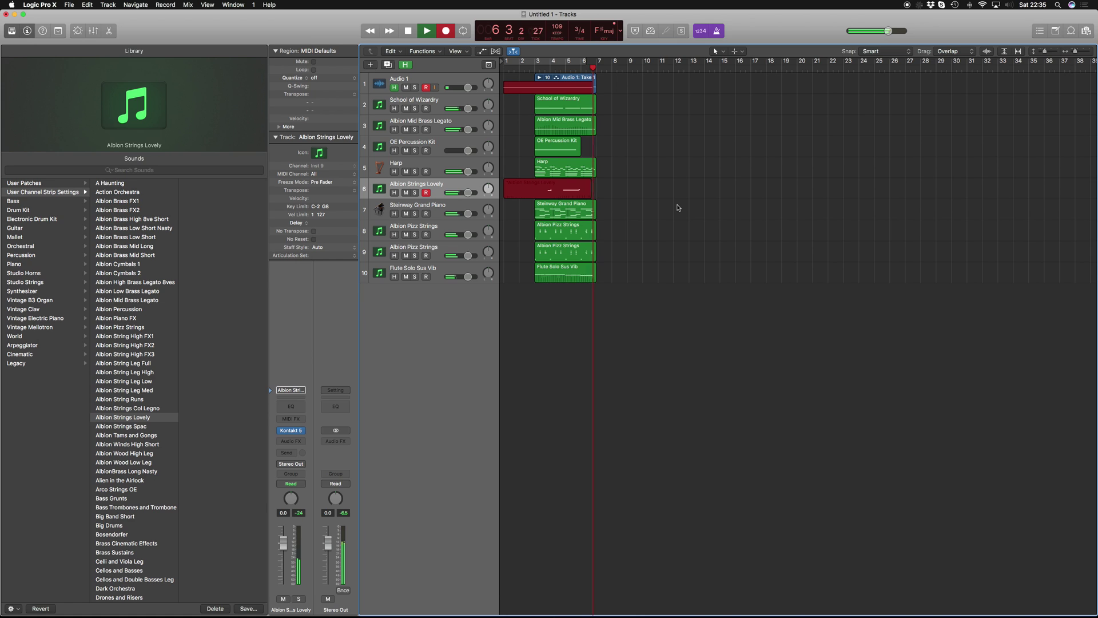
key("space")
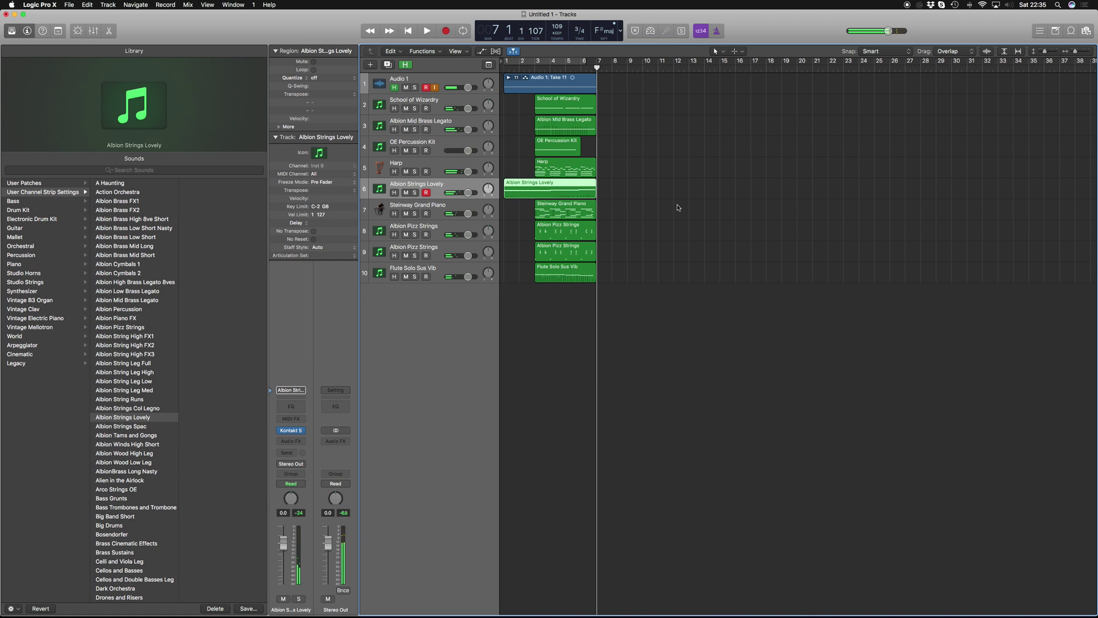
Add a C#5 note from bar 1 to bar 4 in the Albion Strings Lovely region and lengthen the note starting at bar 4 slightly
double_click(585, 190)
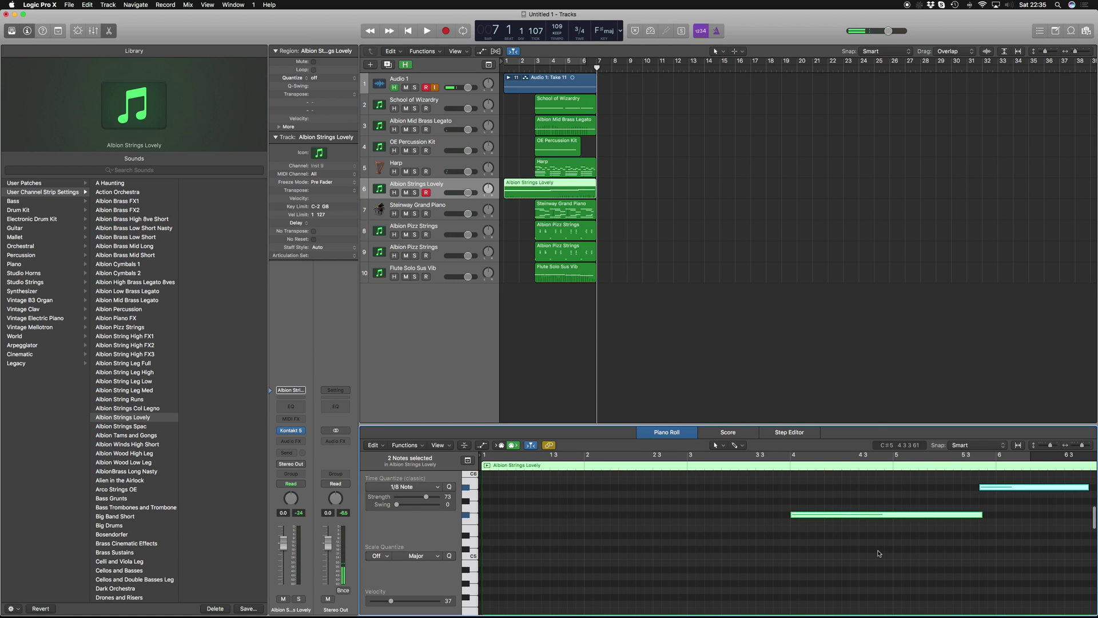
scroll(879, 553, "right", 5)
scroll(873, 553, "up", 2)
scroll(872, 554, "left", 3)
key("Return")
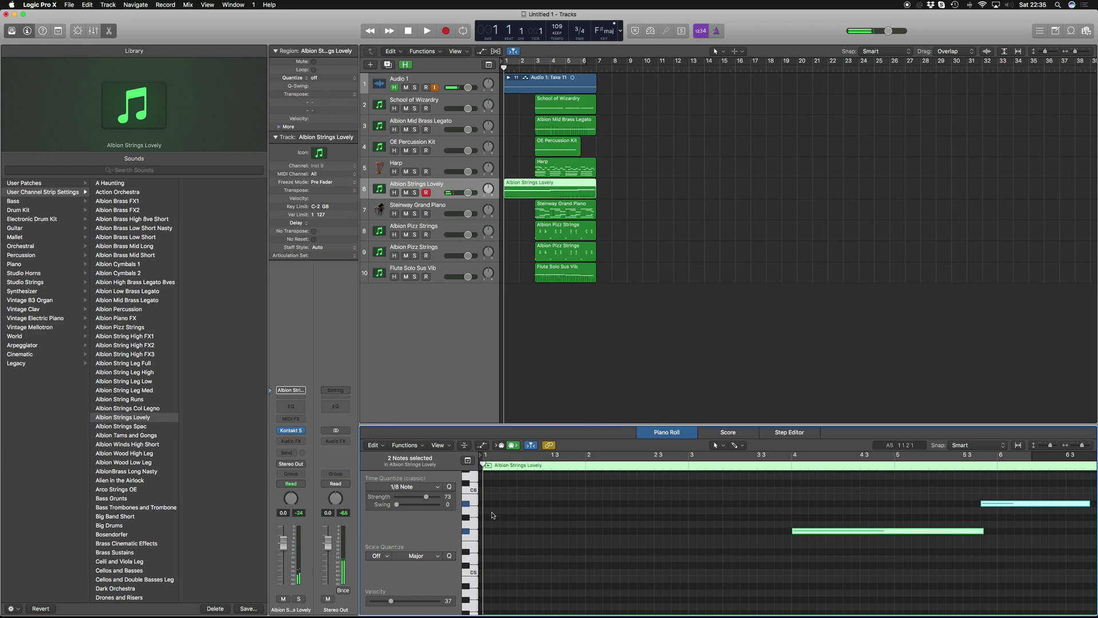
left_click(485, 484, "super")
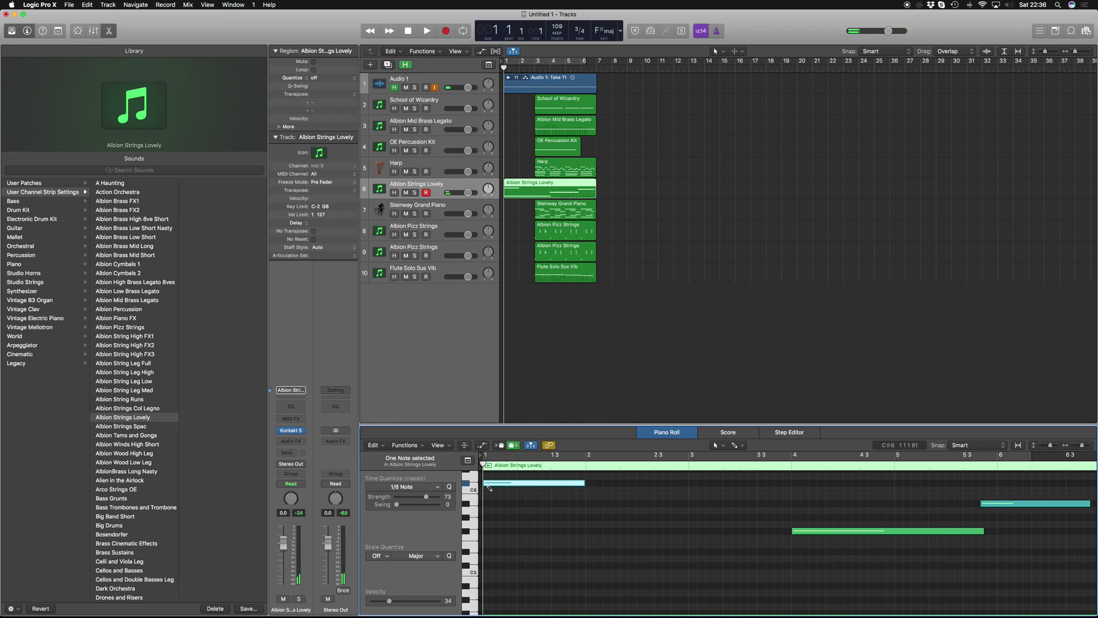
key("shift+alt+Down")
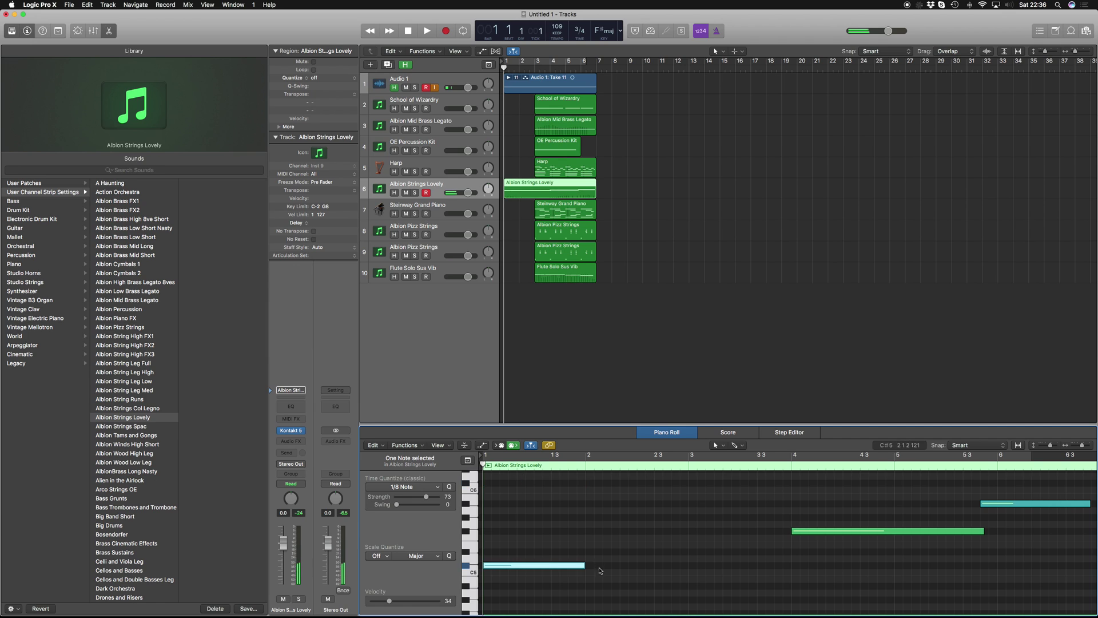
left_click_drag(583, 569, 794, 573)
left_click(853, 561)
left_click_drag(981, 530, 984, 530)
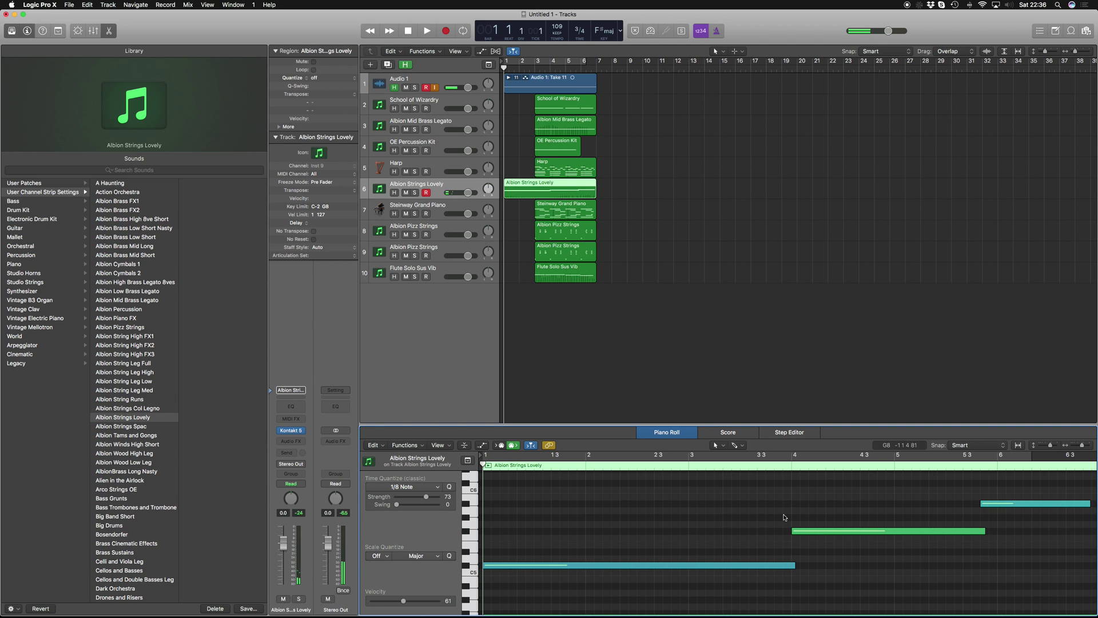
key("e")
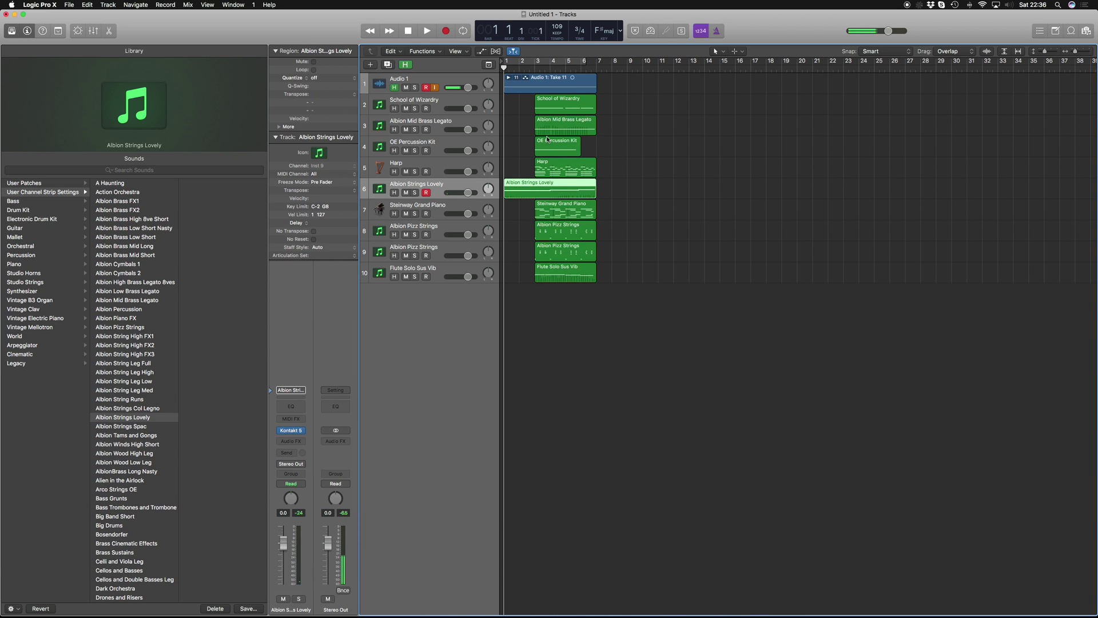
Move the OE Percussion Kit region back to bar 1 and play the arrangement from the start
left_click_drag(550, 144, 511, 146)
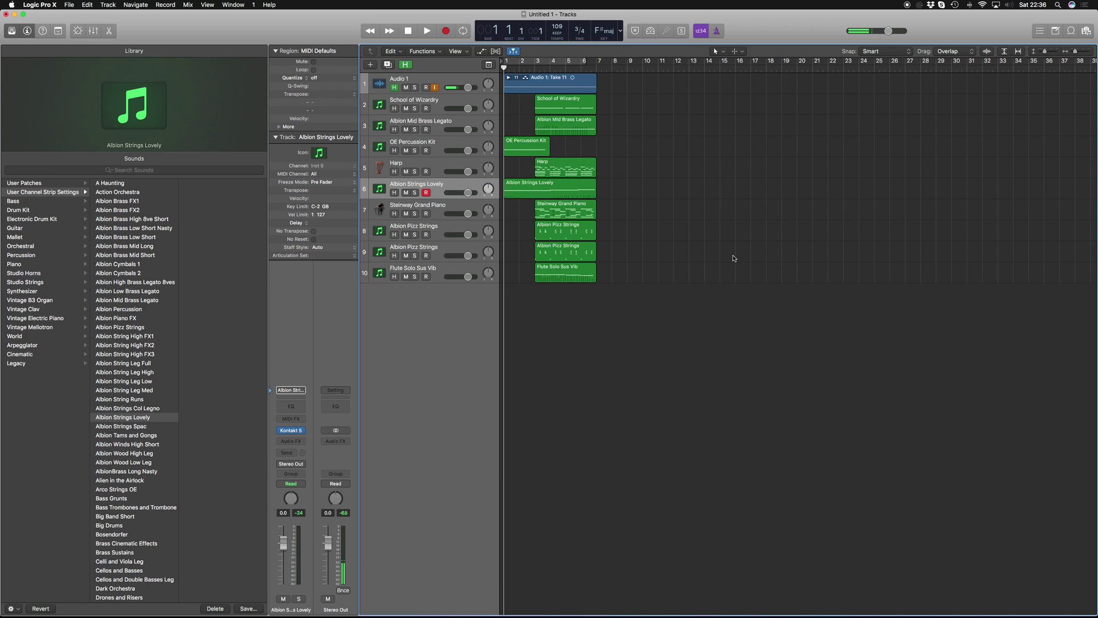
key("space")
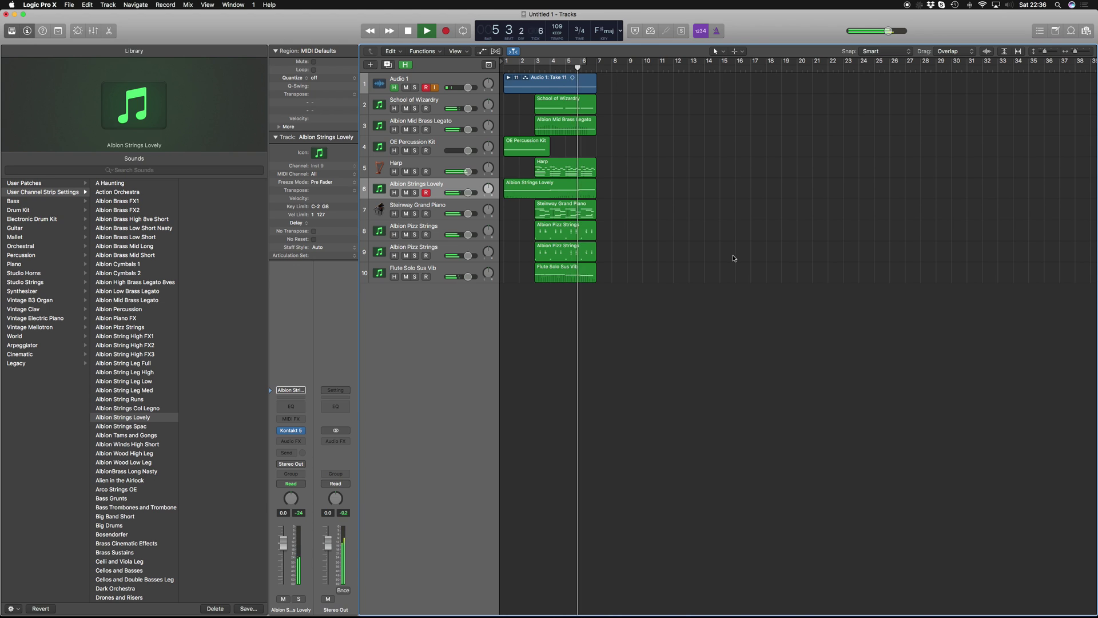
key("space")
Copy the School of Wizardry, Mid Brass Legato, piano, both pizzicato strings and flute regions to bar 7
left_click_drag(594, 355, 627, 213)
left_click_drag(586, 150, 630, 111)
left_click(666, 178)
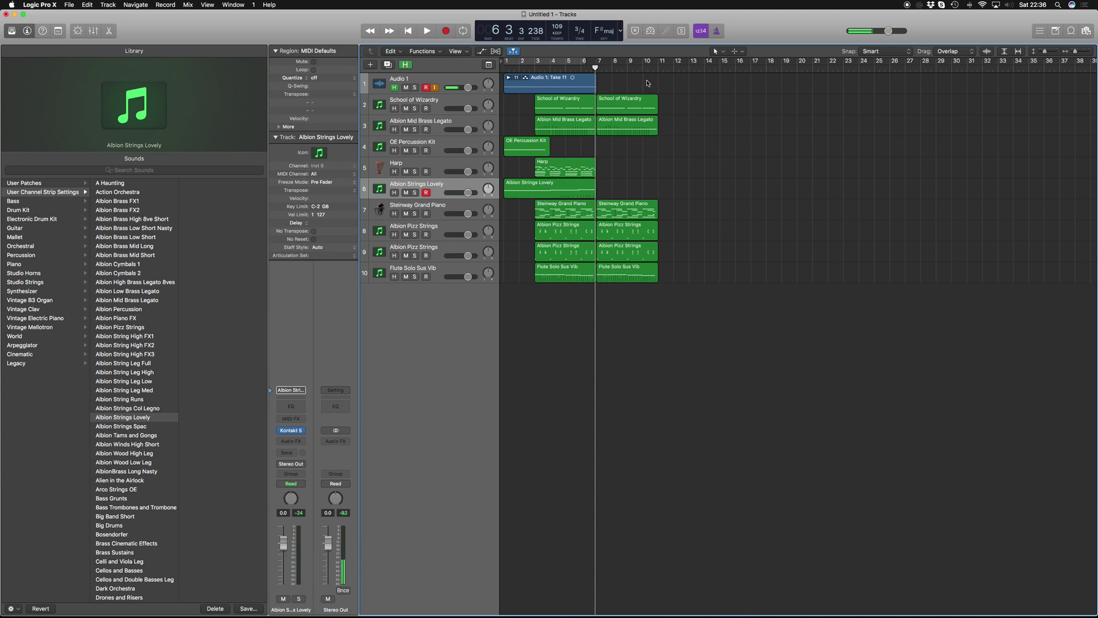
Record a continuation of the Albion Strings Lovely part through the end of bar 10, starting playback around bar 5
left_click(571, 72)
key("space")
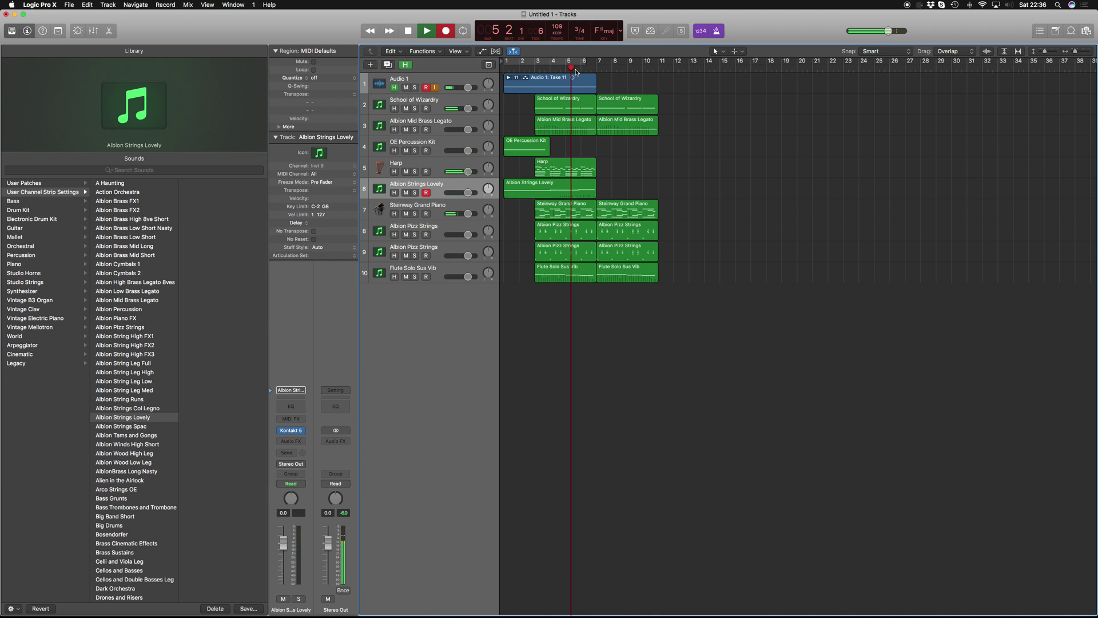
key("r")
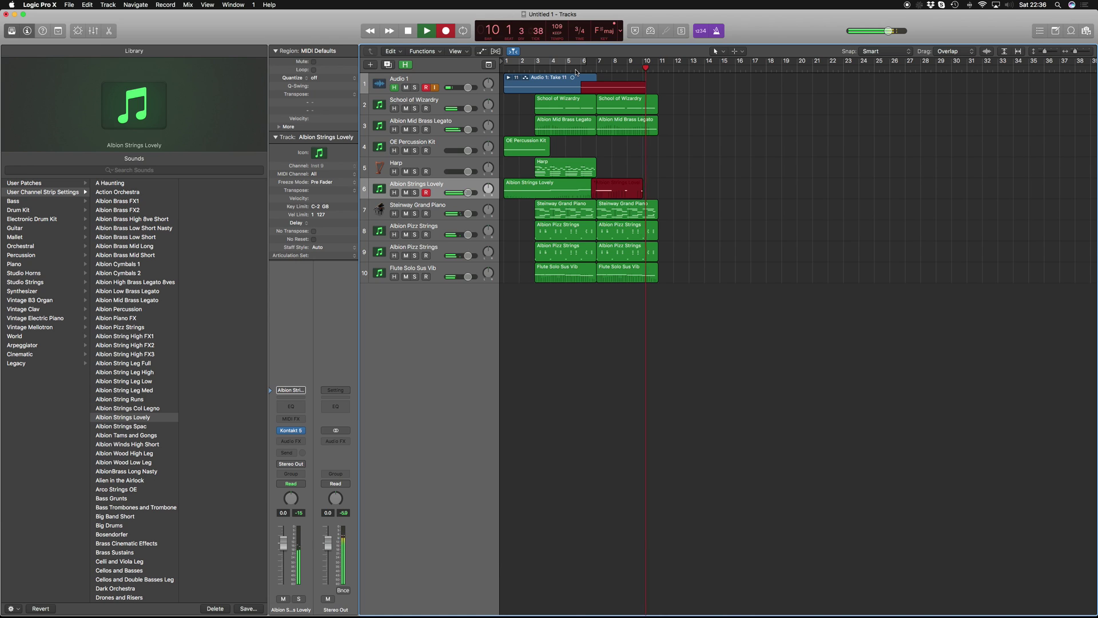
key("space")
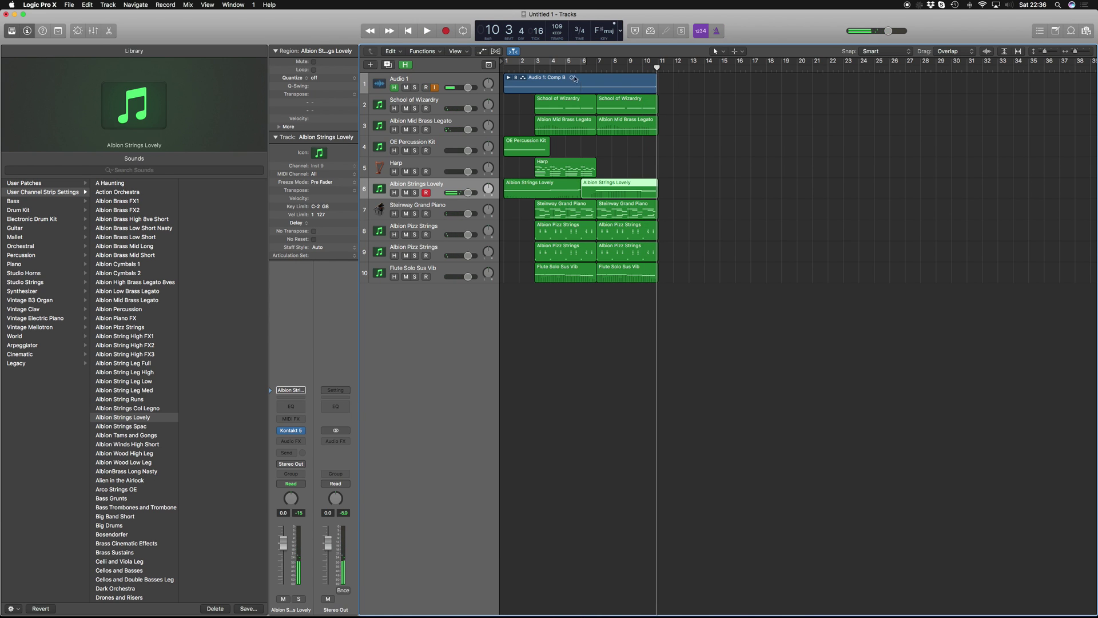
Lower the bar 9 note of the new strings region two semitones, quantize all its notes and lengthen the bar 7 note slightly past bar 8
double_click(620, 195)
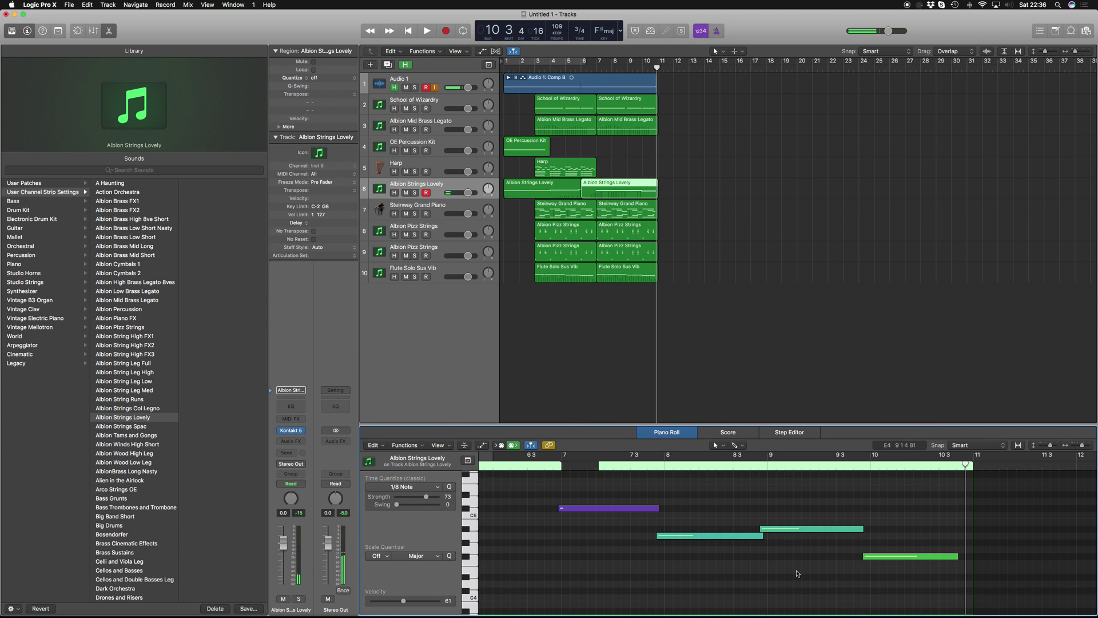
left_click_drag(807, 530, 806, 545)
key("super+a")
key("q")
left_click(776, 580)
left_click_drag(661, 509, 668, 508)
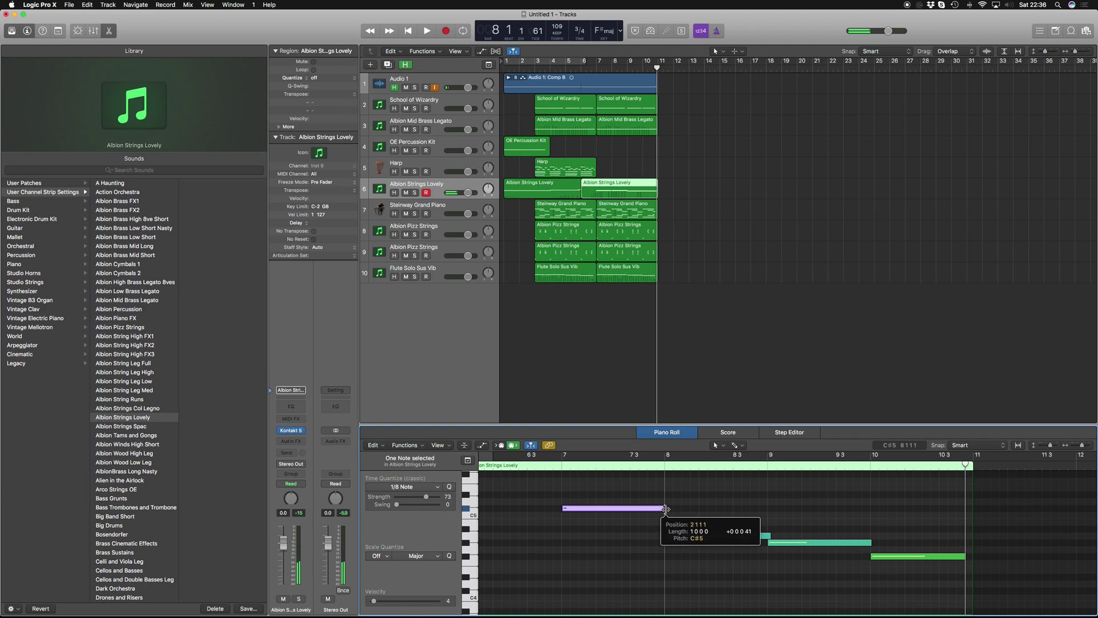
left_click(788, 522)
Join the two Albion Strings Lovely regions into one and lengthen one of its notes slightly
left_click(538, 191, "shift")
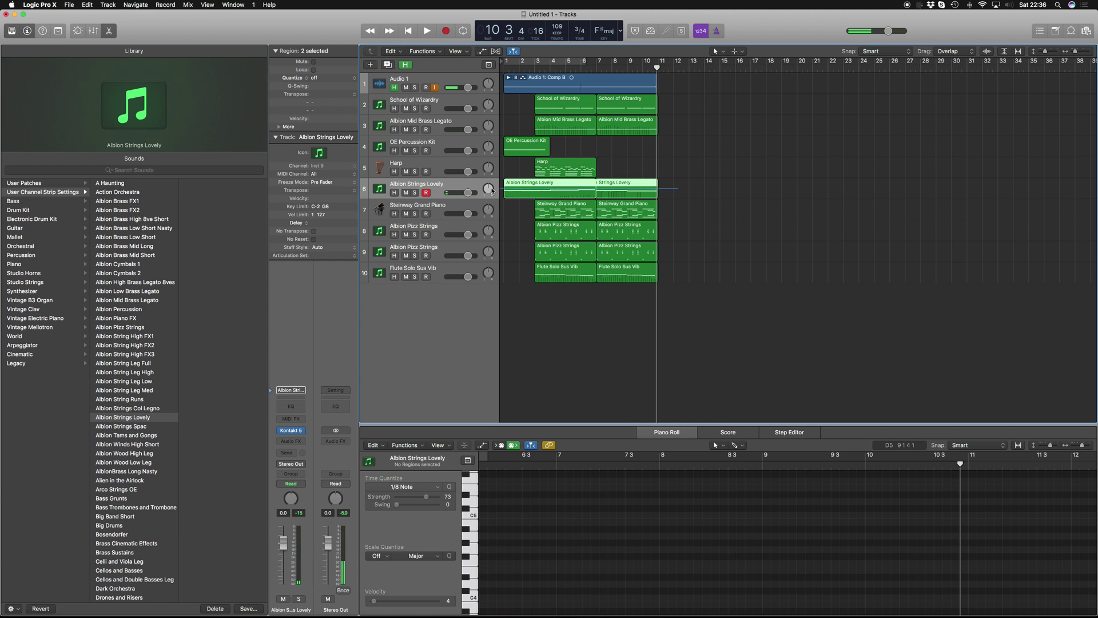
key("super+j")
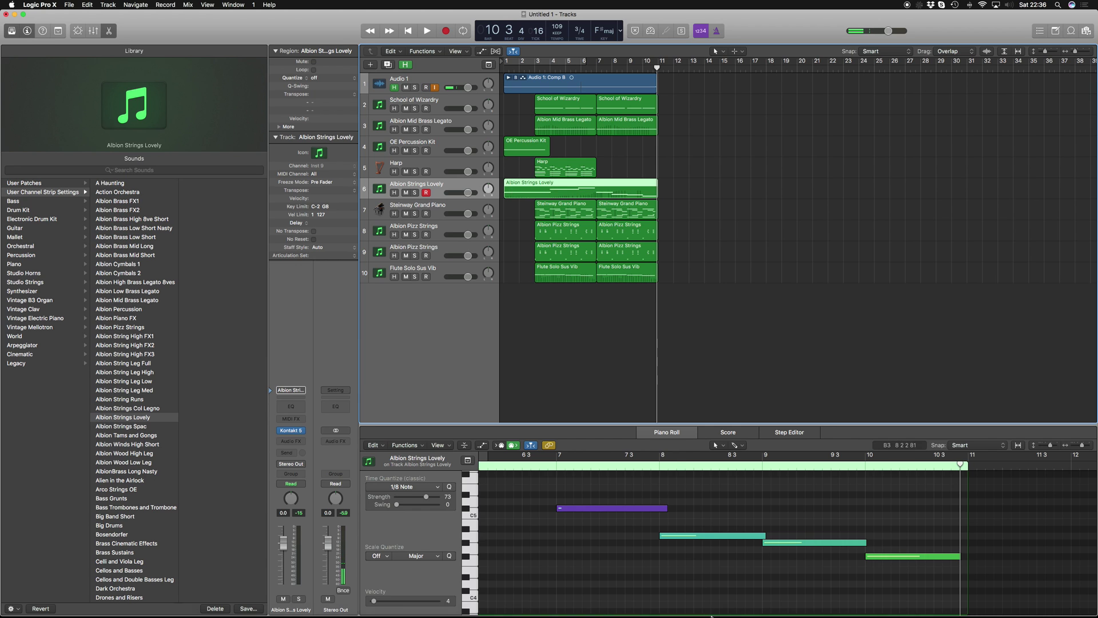
scroll(623, 529, "left", 5)
scroll(723, 530, "up", 3)
left_click_drag(863, 501, 874, 502)
key("Return")
key("e")
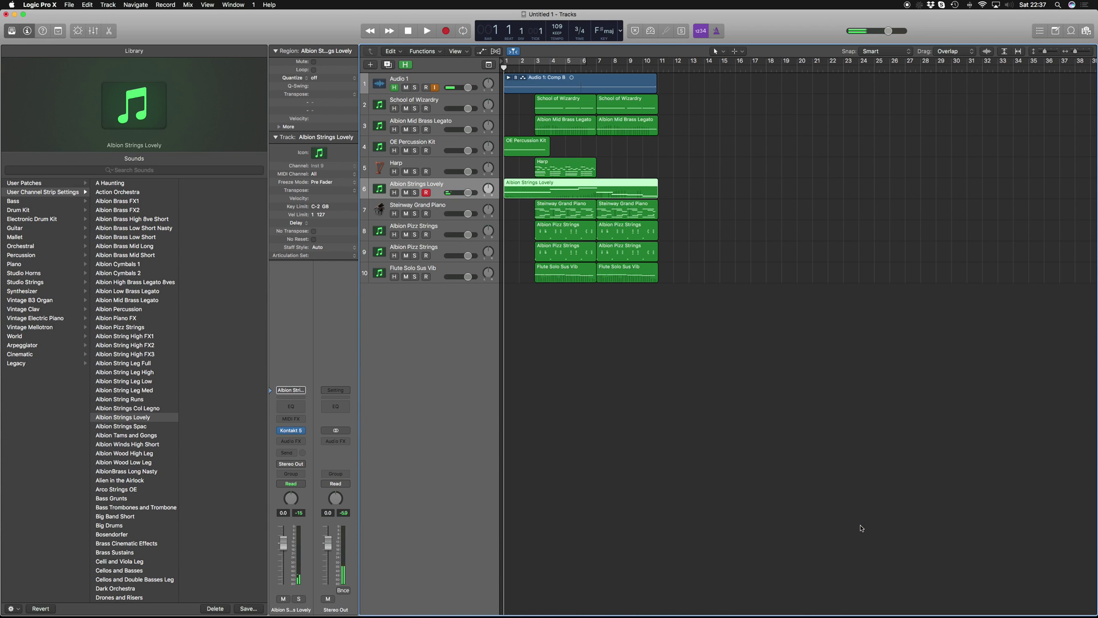
Record an overdub on Albion Strings Lovely from bar 1 to bar 7 and loop the Harp region up to bar 11
key("r")
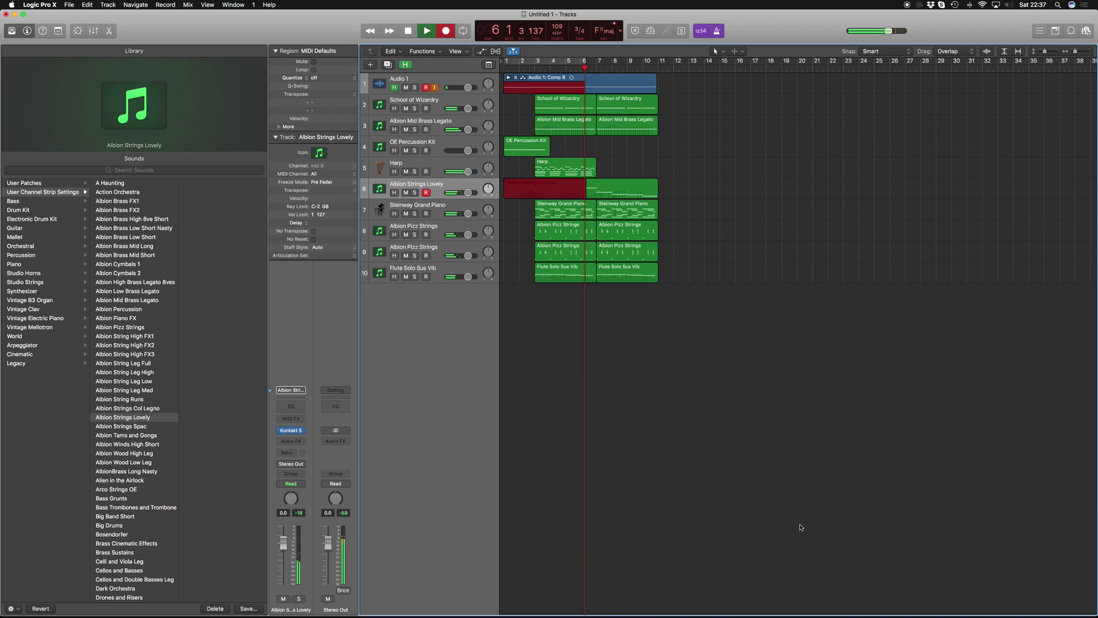
key("space")
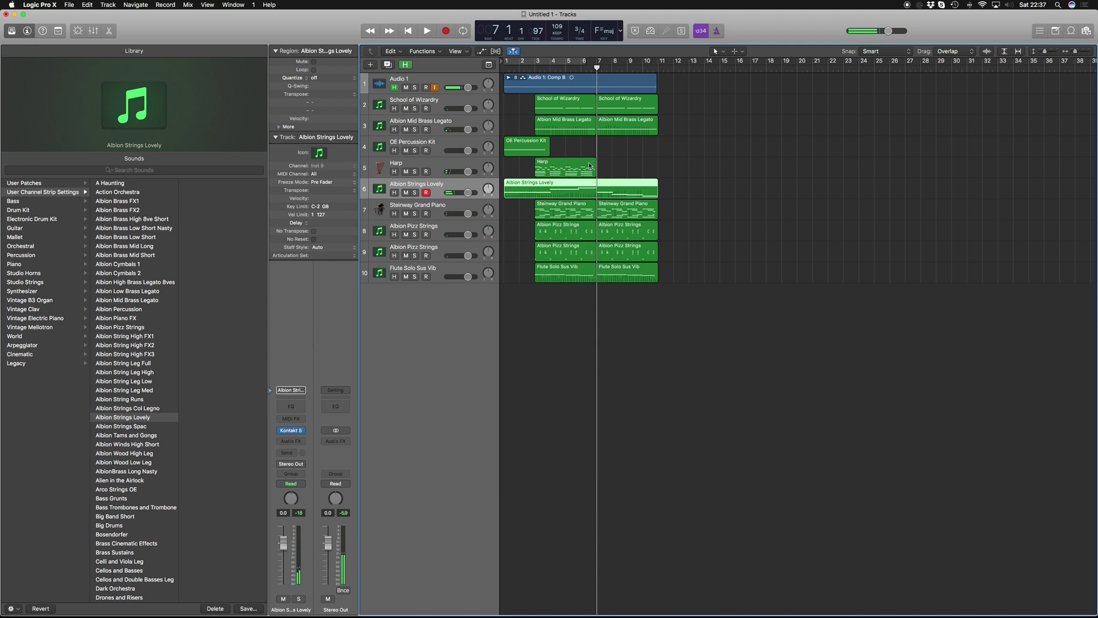
left_click_drag(599, 164, 657, 166)
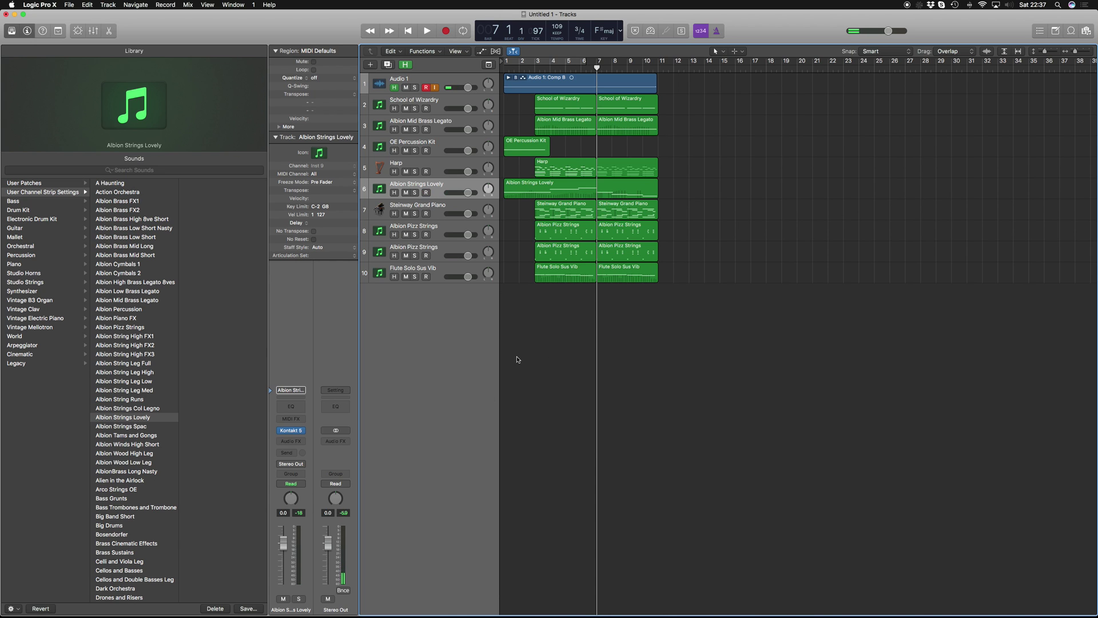
Add one software instrument track with an empty channel strip below the Albion Strings Lovely track
left_click(371, 65)
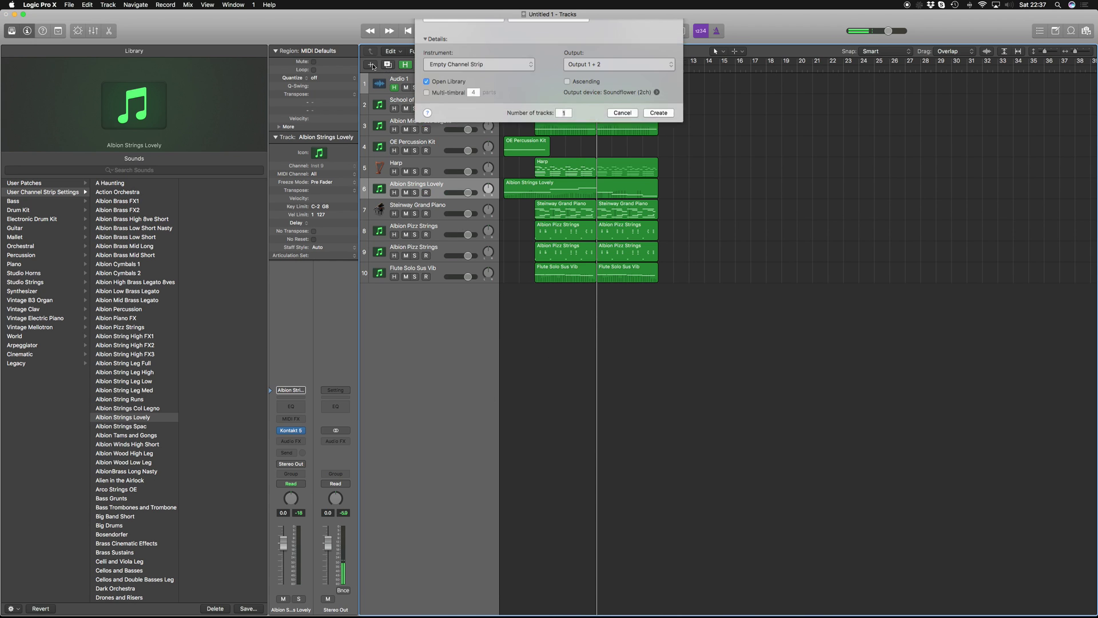
key("Return")
left_click(198, 172)
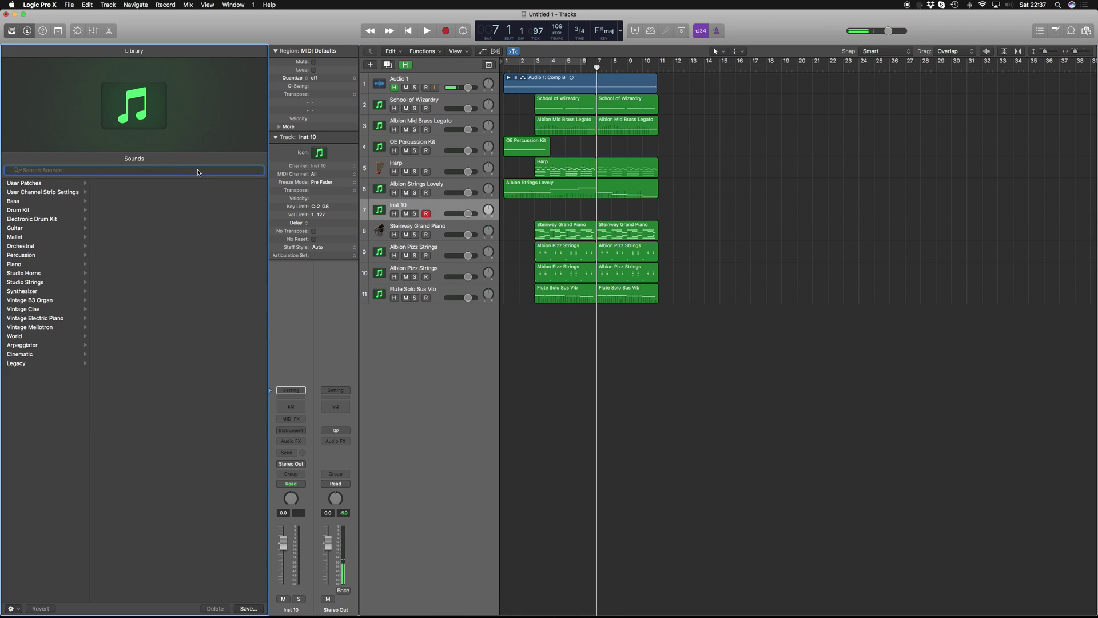
type("rvero")
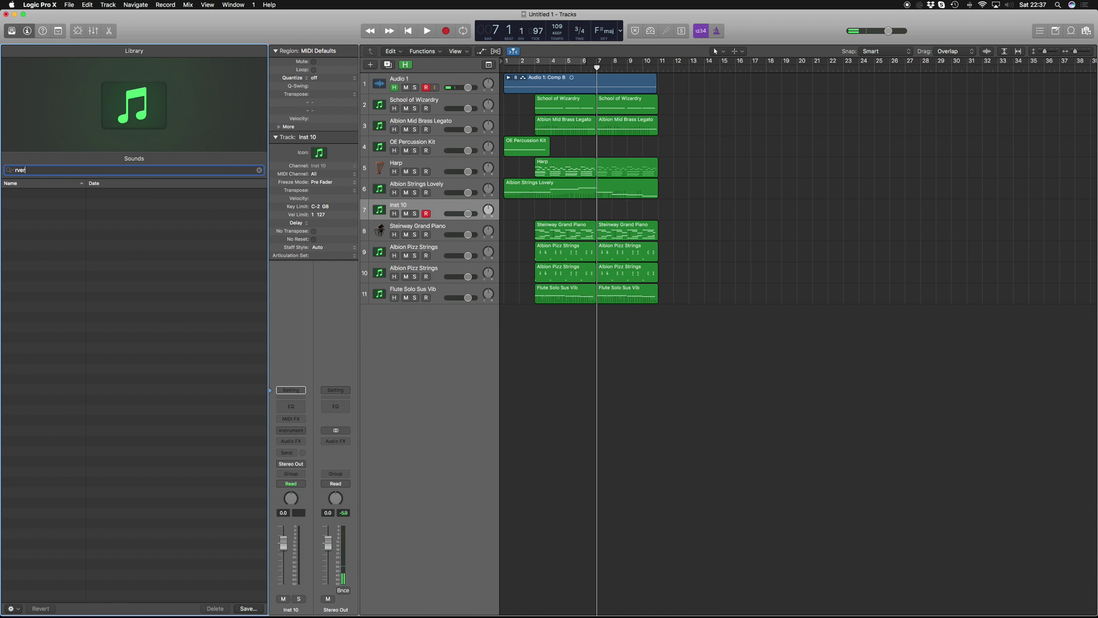
key("BackSpace")
key("BackSpace")
key("BackSpace")
key("BackSpace")
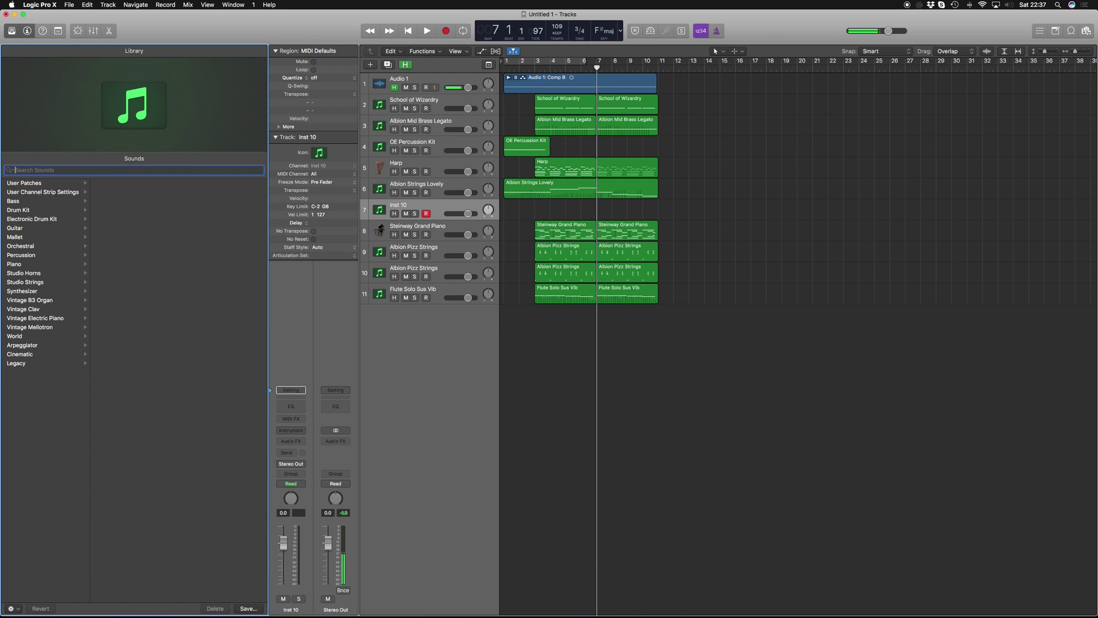
Load a stereo instance of the Native Instruments Kontakt 5 plug-in on the new track
left_click(305, 430)
mouse_move(340, 609)
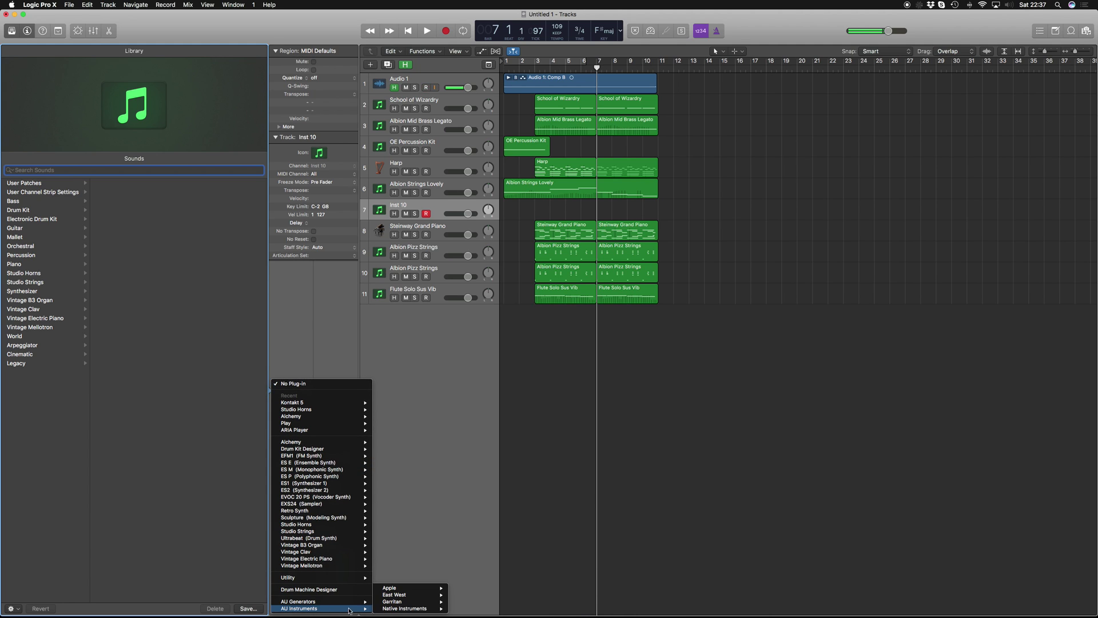
mouse_move(426, 609)
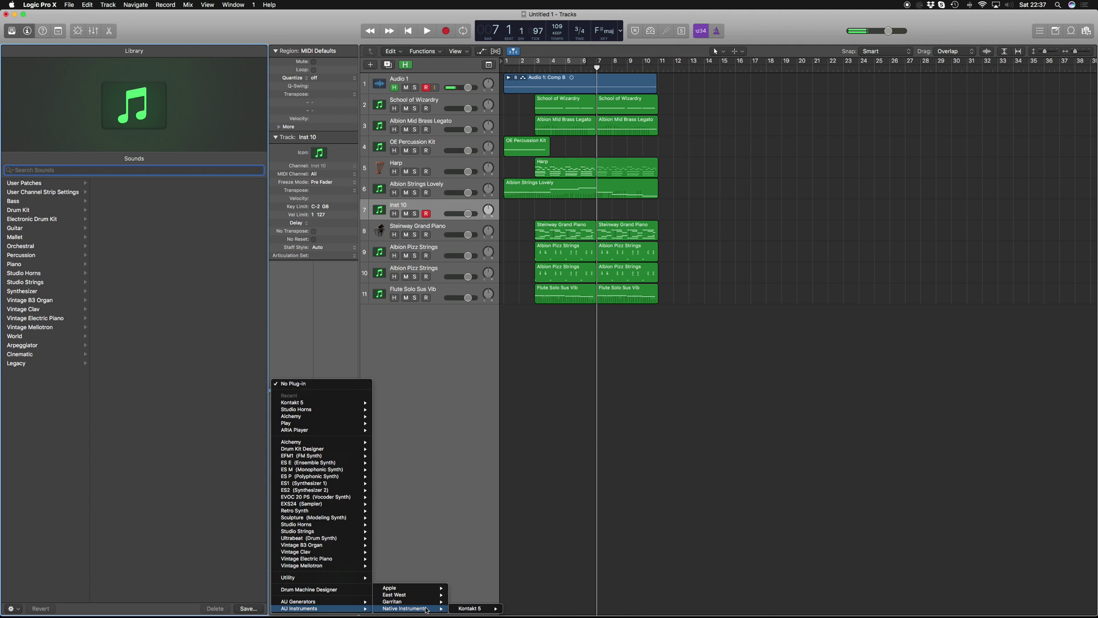
mouse_move(479, 610)
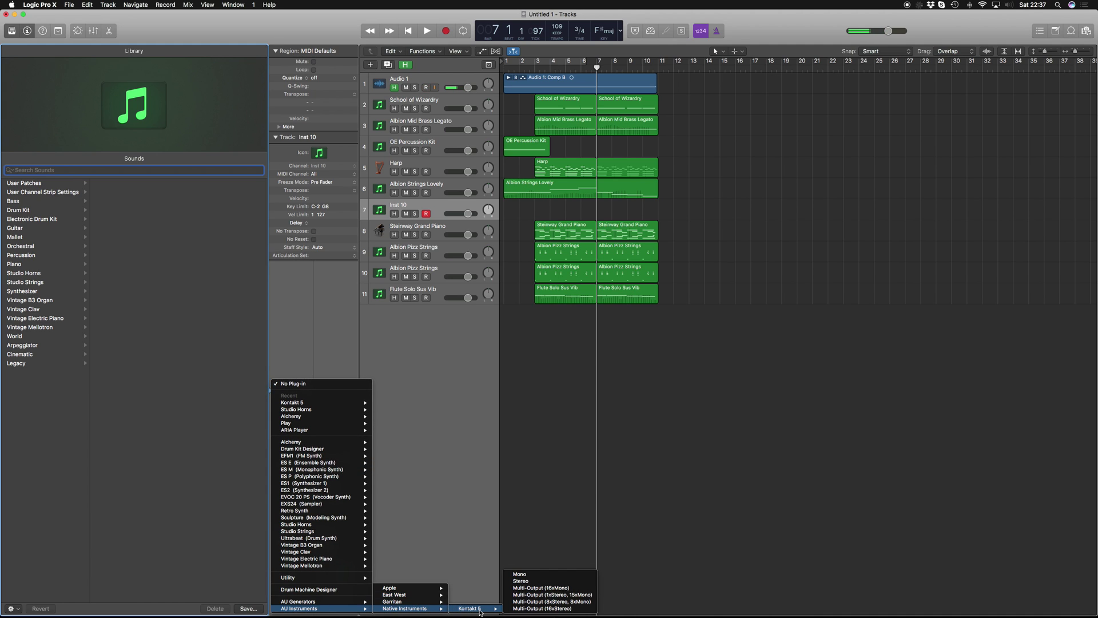
left_click(542, 581)
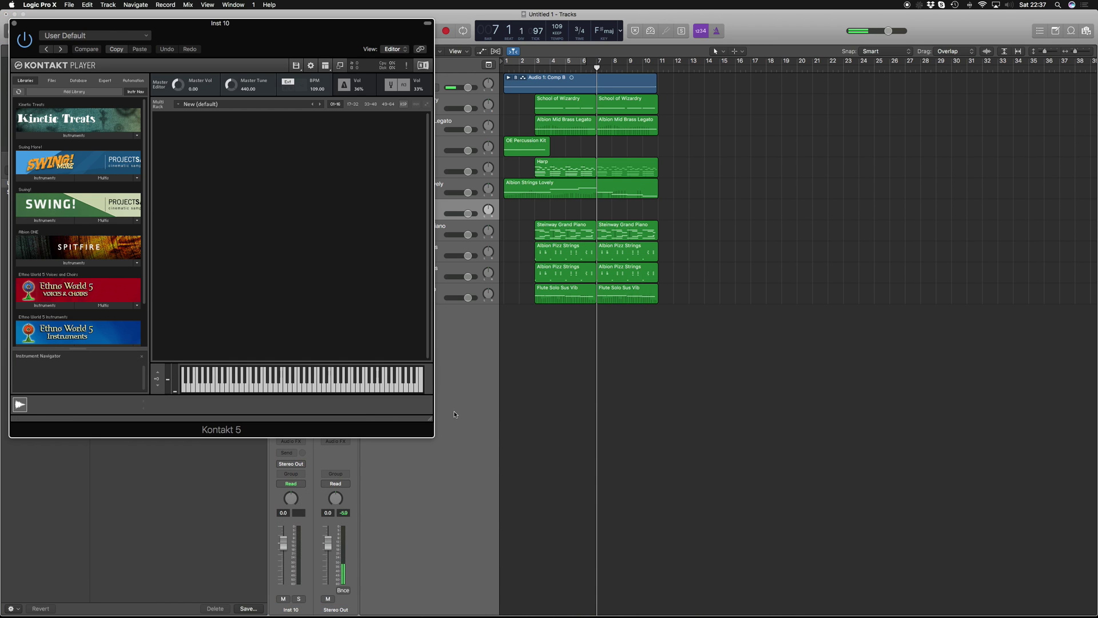
Open the Ethno World 5 Instruments list and back out of its World Percussion folders to the main instrument categories
scroll(75, 273, "down", 2)
left_click(50, 299)
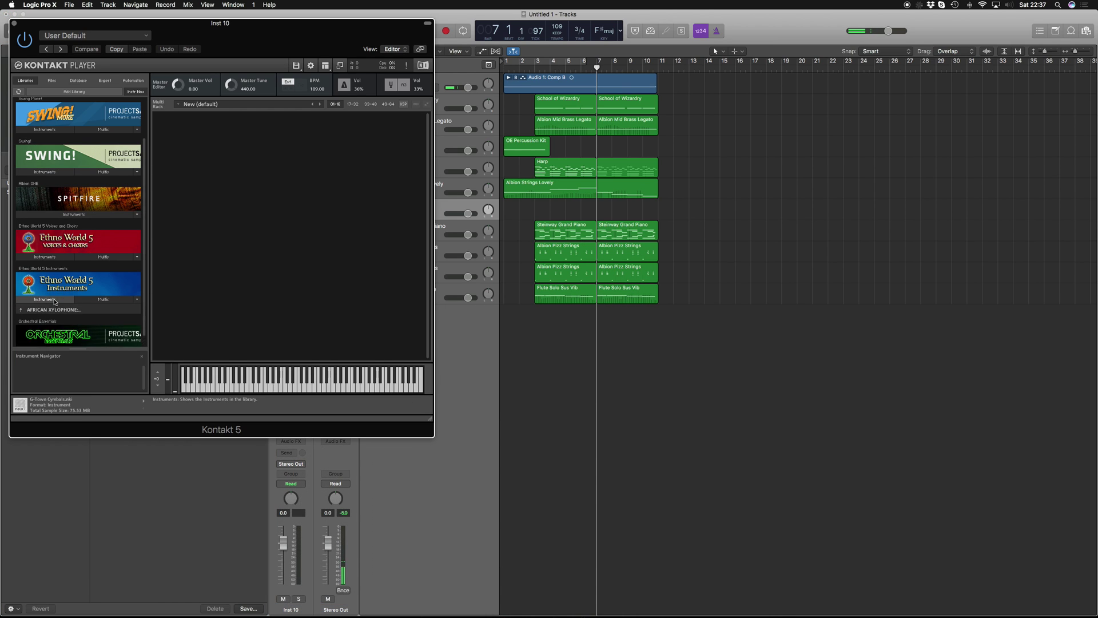
left_click(61, 307)
scroll(51, 217, "down", 6)
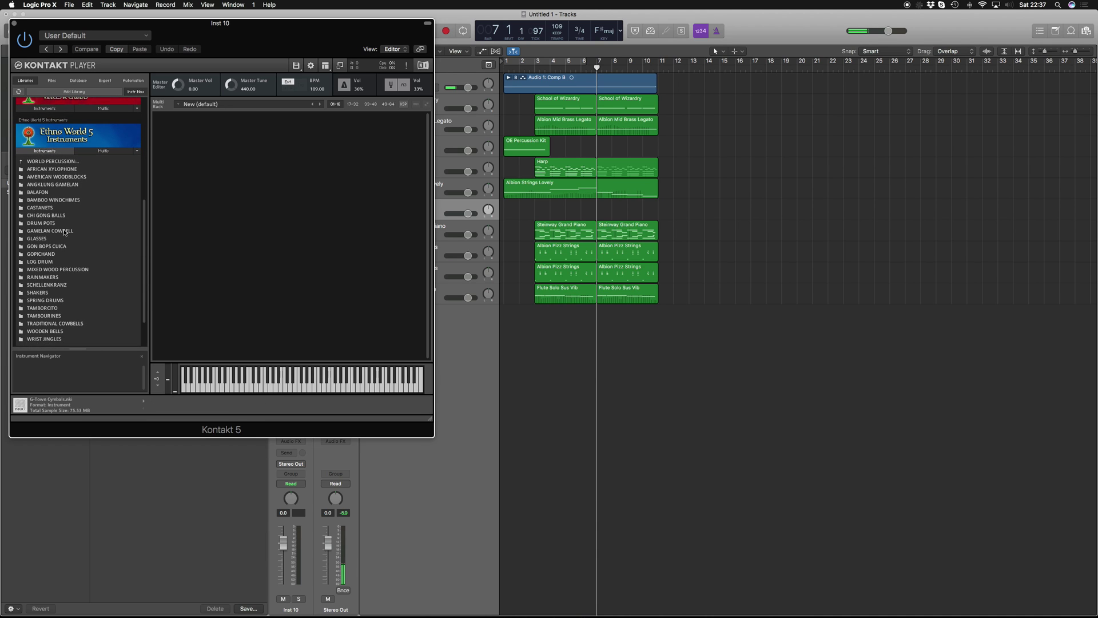
scroll(76, 240, "down", 2)
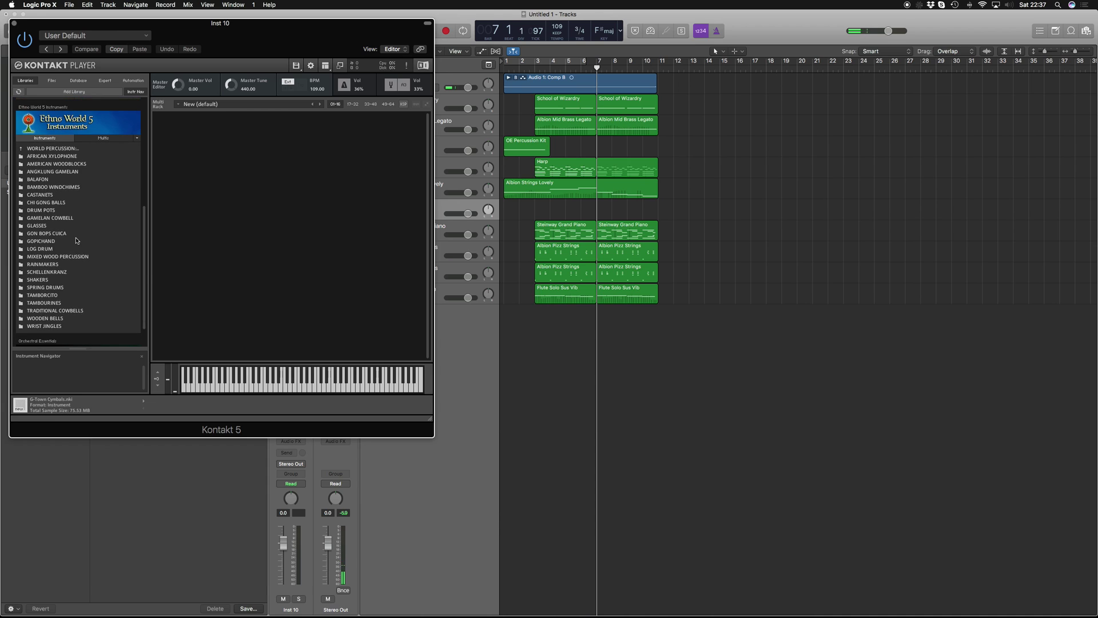
left_click(36, 149)
scroll(47, 263, "up", 4)
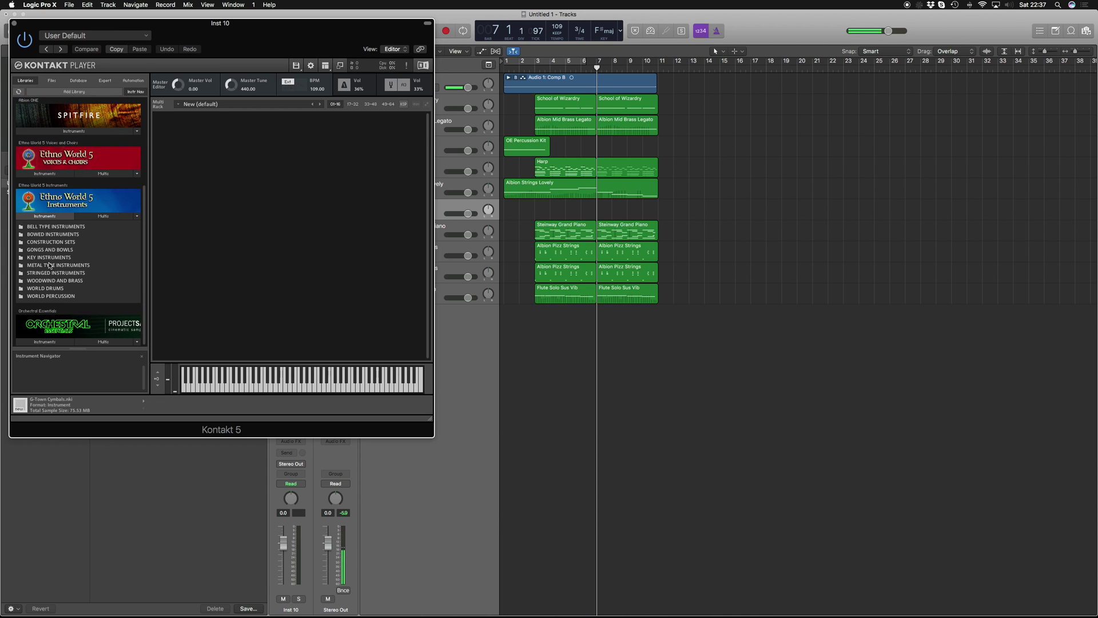
Load RECORDER KEY.nki from the Recorders folder of the Woodwind and Brass category into the Kontakt rack
left_click(48, 280)
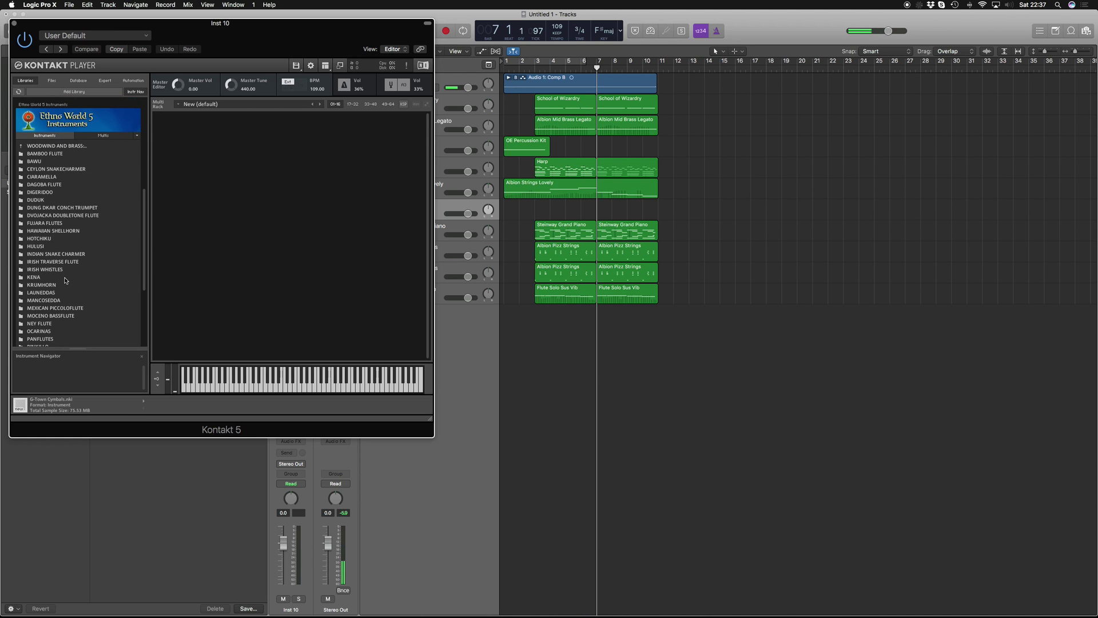
scroll(65, 282, "down", 5)
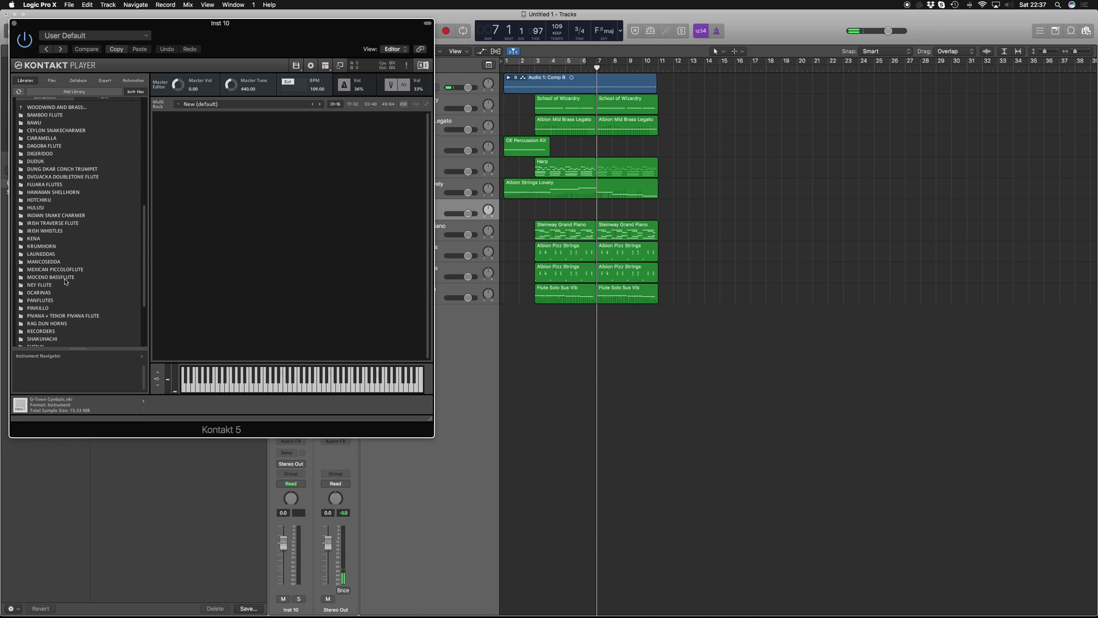
scroll(65, 281, "down", 1)
left_click(41, 293)
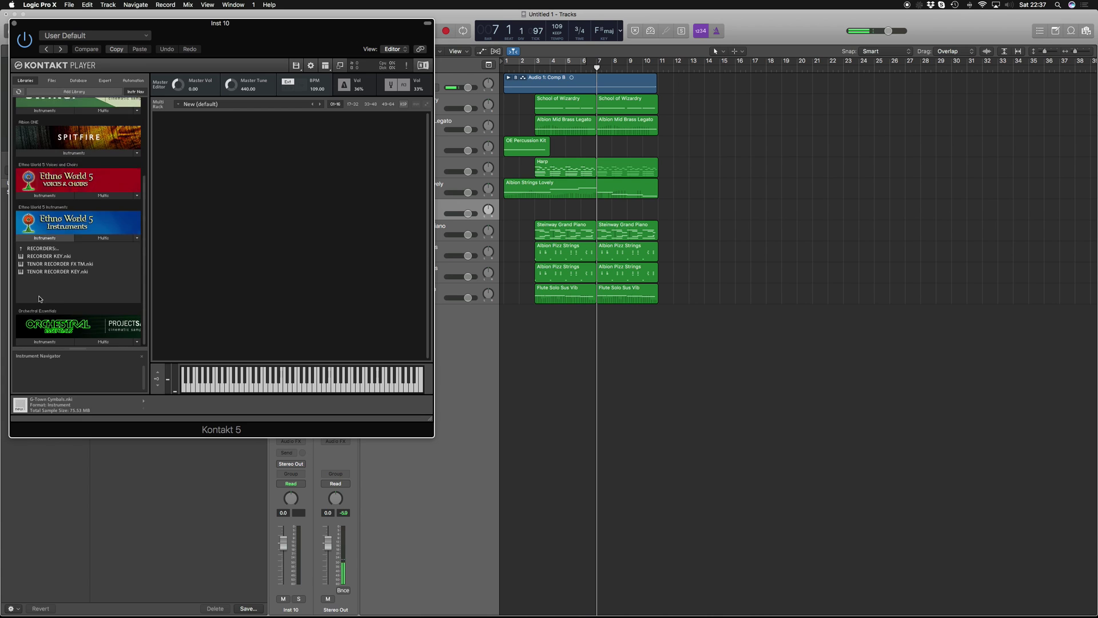
left_click_drag(59, 283, 244, 231)
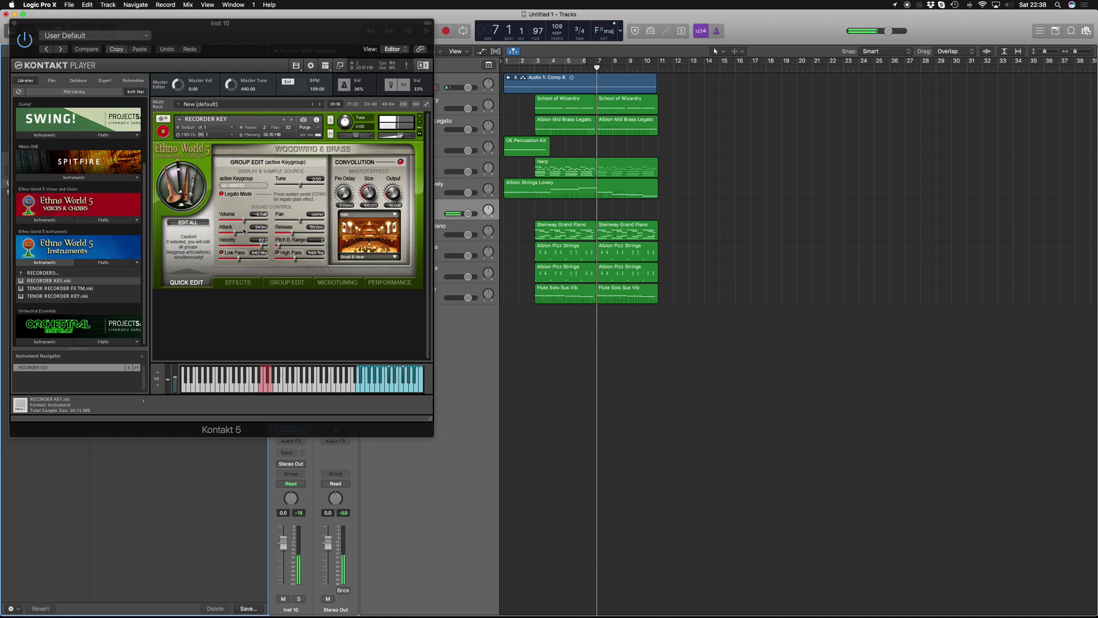
Record a recorder part on the new track from bar 1 to the end of bar 10, moving the plug-in window aside
key("Return")
left_click_drag(185, 29, 238, 247)
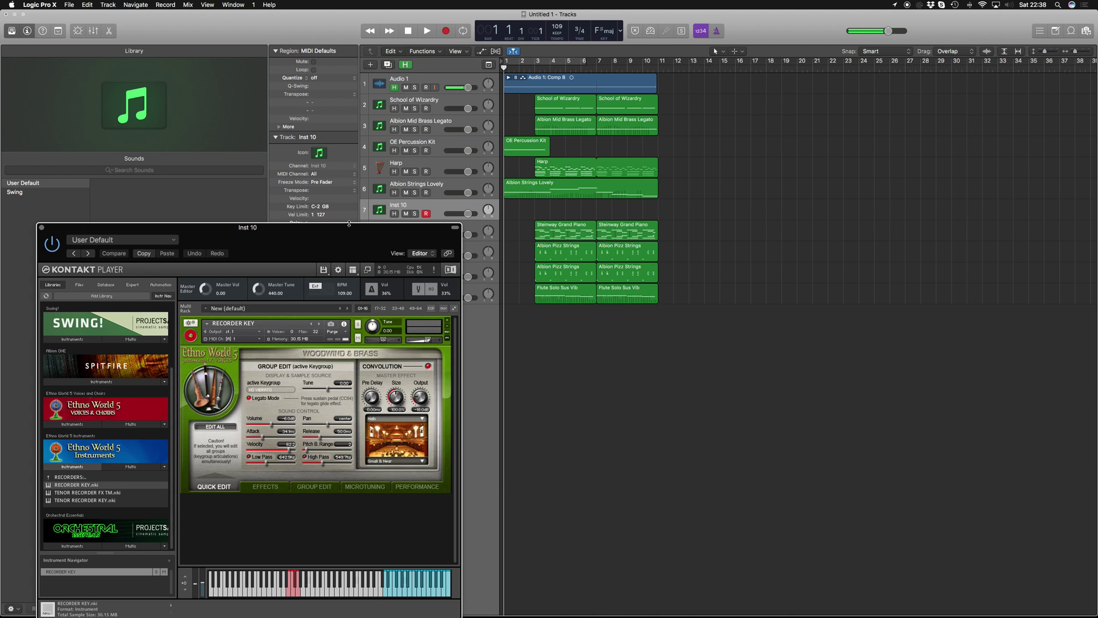
key("r")
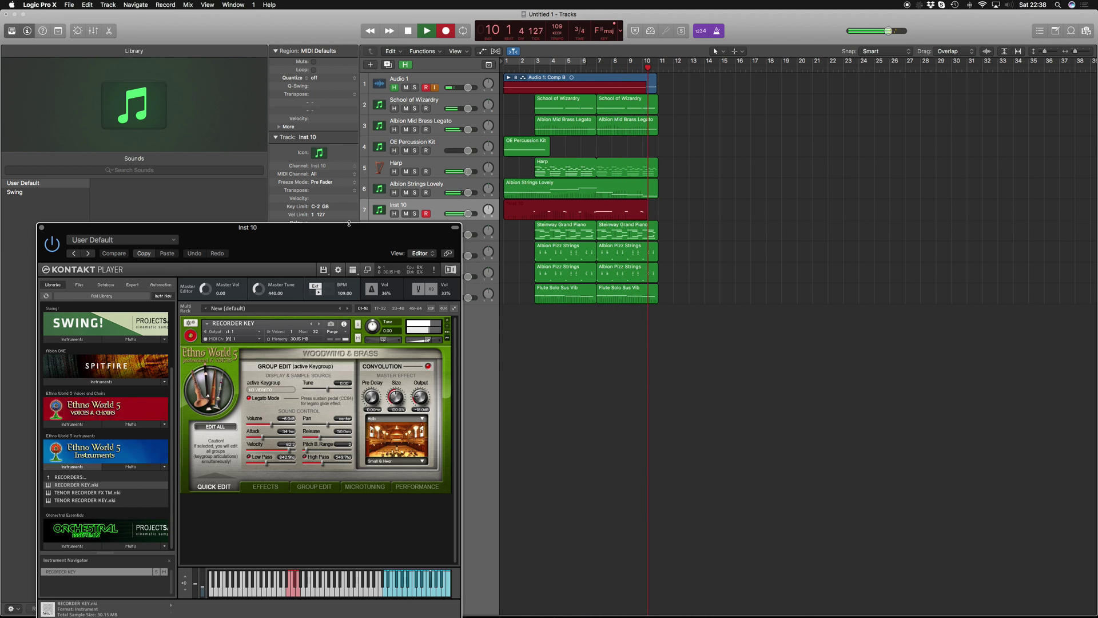
key("space")
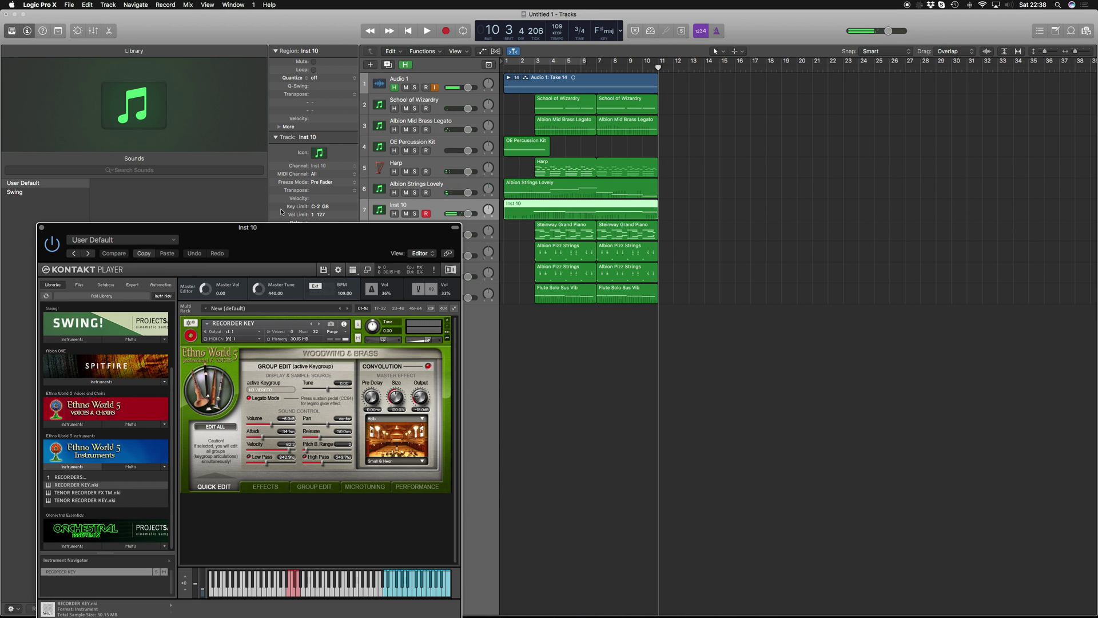
Examine the recorder's Performance and Quick Edit settings, then close the Kontakt window
left_click_drag(282, 230, 730, 121)
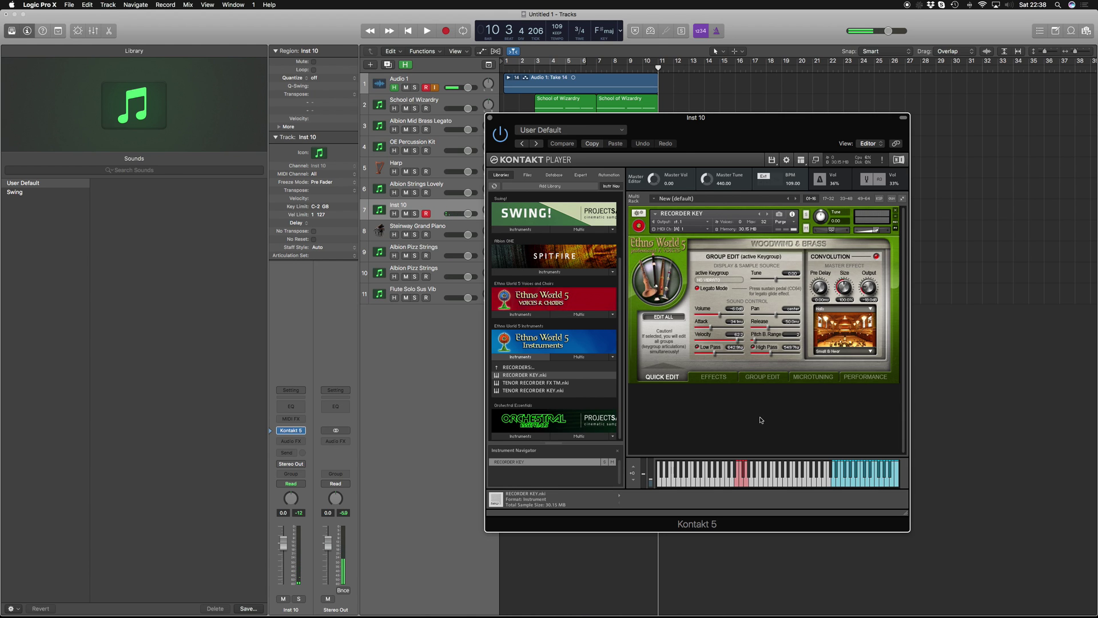
left_click(853, 379)
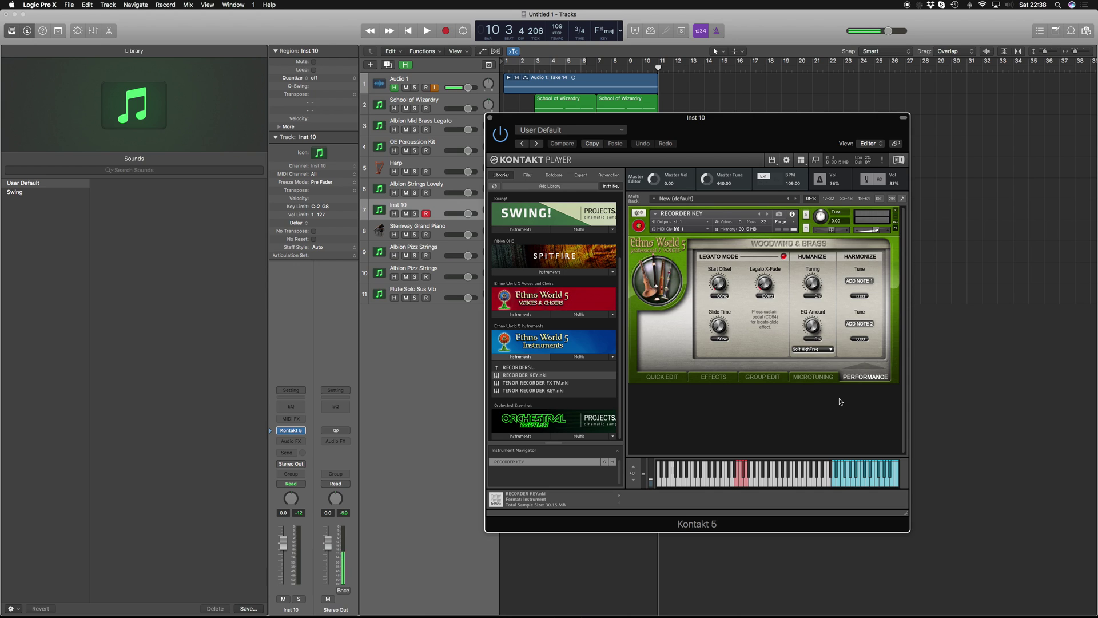
left_click(707, 377)
left_click(663, 378)
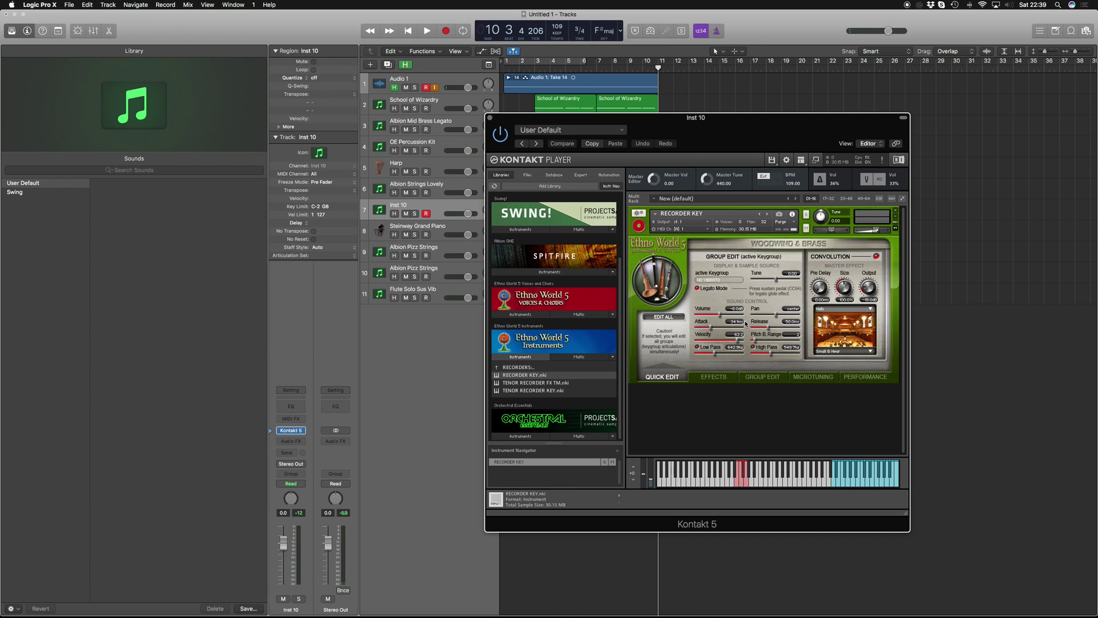
left_click(489, 118)
Open the recorder region in the Piano Roll and quantize all its notes to 1/8
left_click(643, 209)
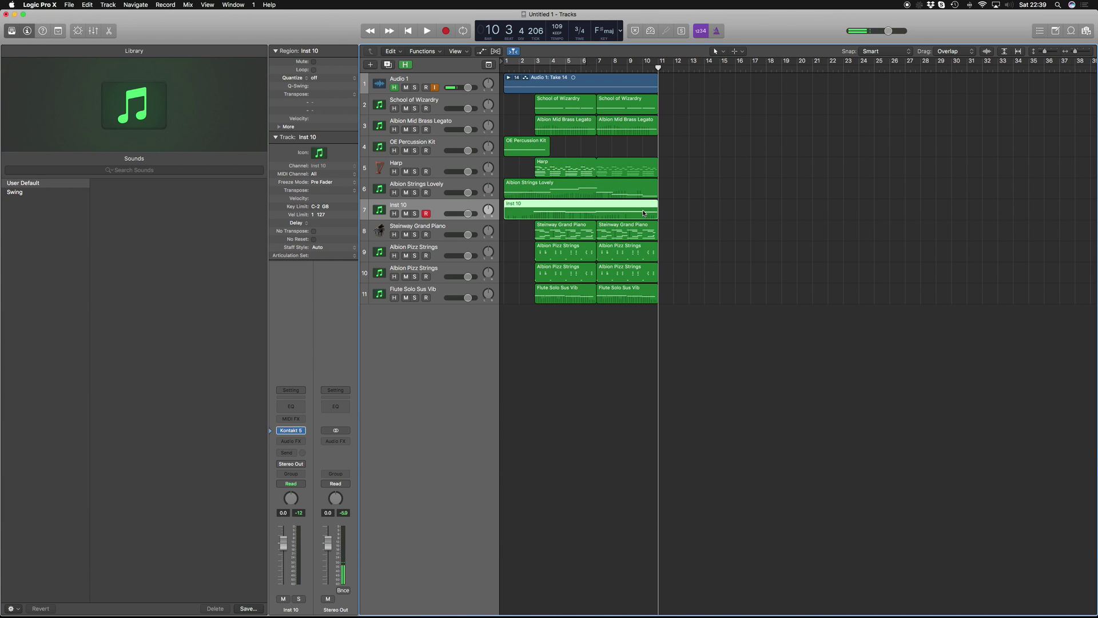
key("p")
key("super+a")
key("q")
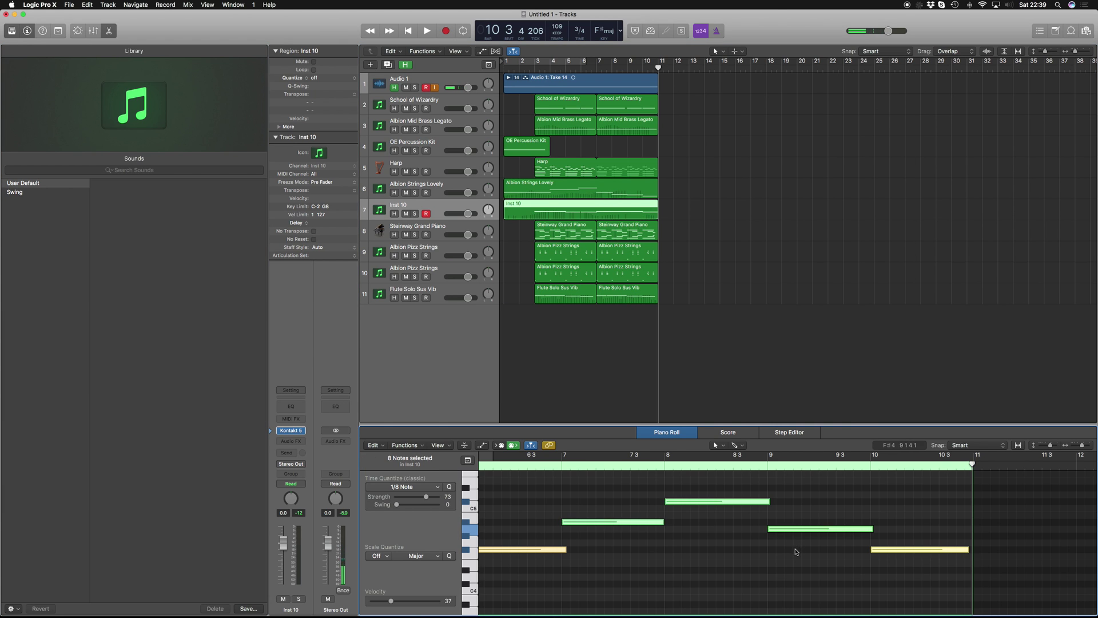
Play the recorder part from about bar 8 and lower its bar 9 note one semitone
left_click(814, 530)
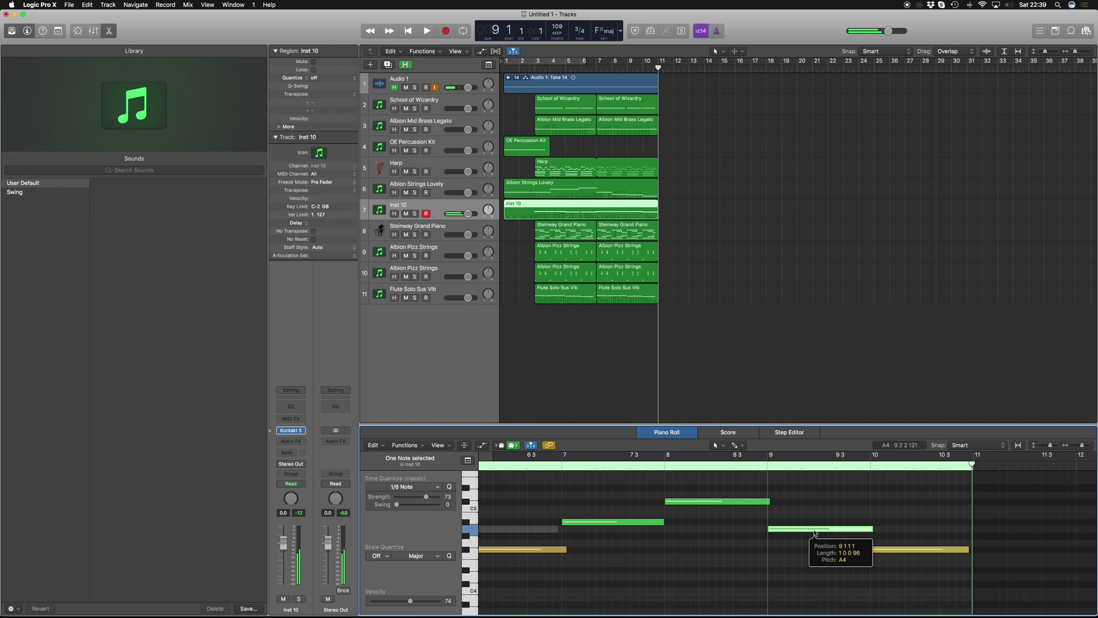
left_click(661, 465)
key("space")
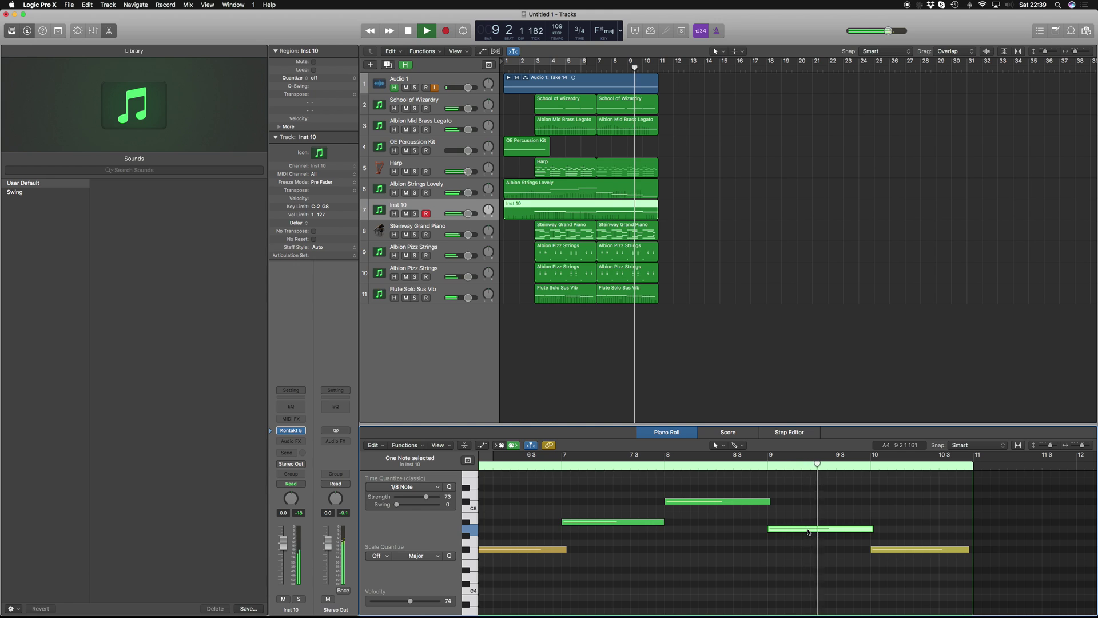
key("space")
left_click_drag(808, 530, 808, 537)
Reduce the velocity of the recorder's bar 10 note and set the bar 6 note's velocity to 73
left_click(807, 561)
key("Right")
left_click_drag(422, 604, 403, 604)
left_click_drag(532, 587, 508, 532)
left_click_drag(422, 601, 408, 600)
left_click(550, 584)
Close the note editor and play the arrangement from bar 1 through bar 6
key("Return")
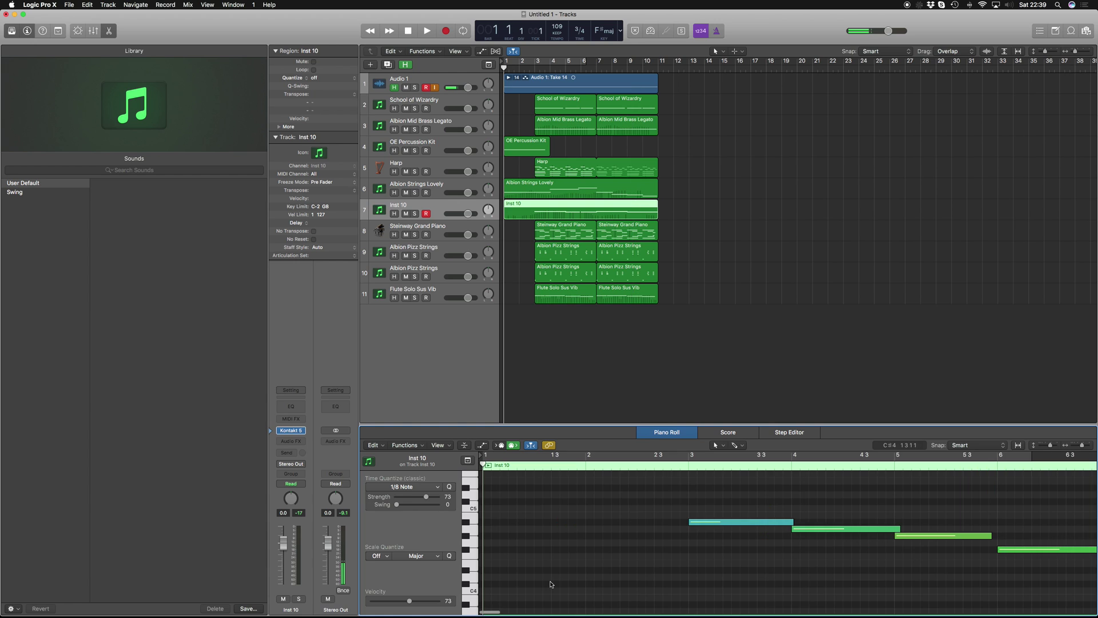
key("e")
key("space")
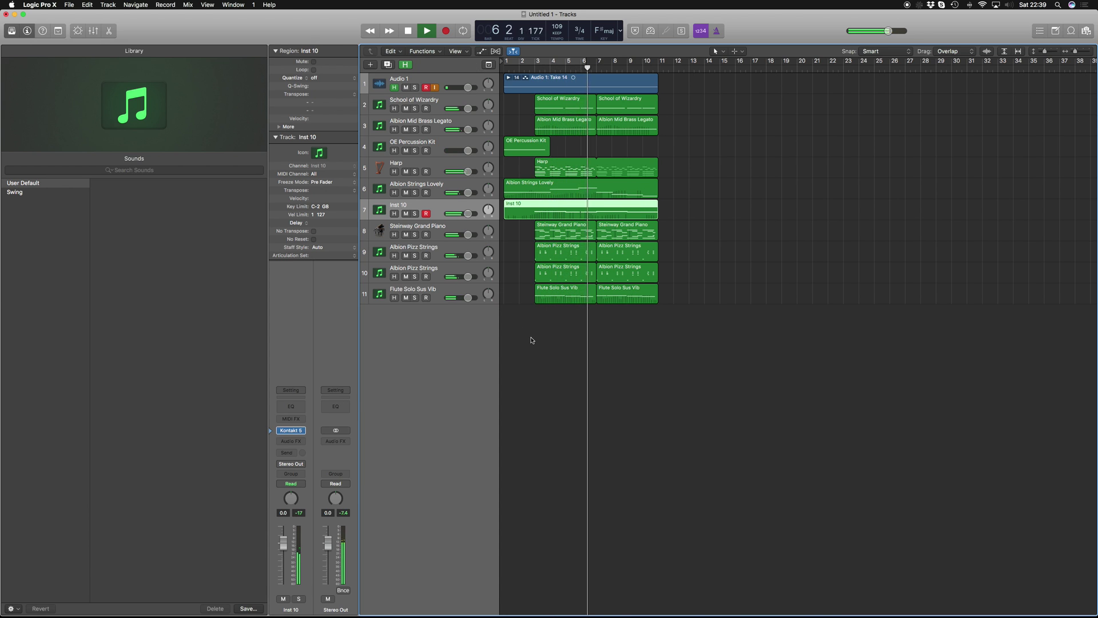
key("space")
Lengthen the recorder's bar 5 note slightly past bar 6 and lower the bar 6 note's velocity to 62
double_click(582, 214)
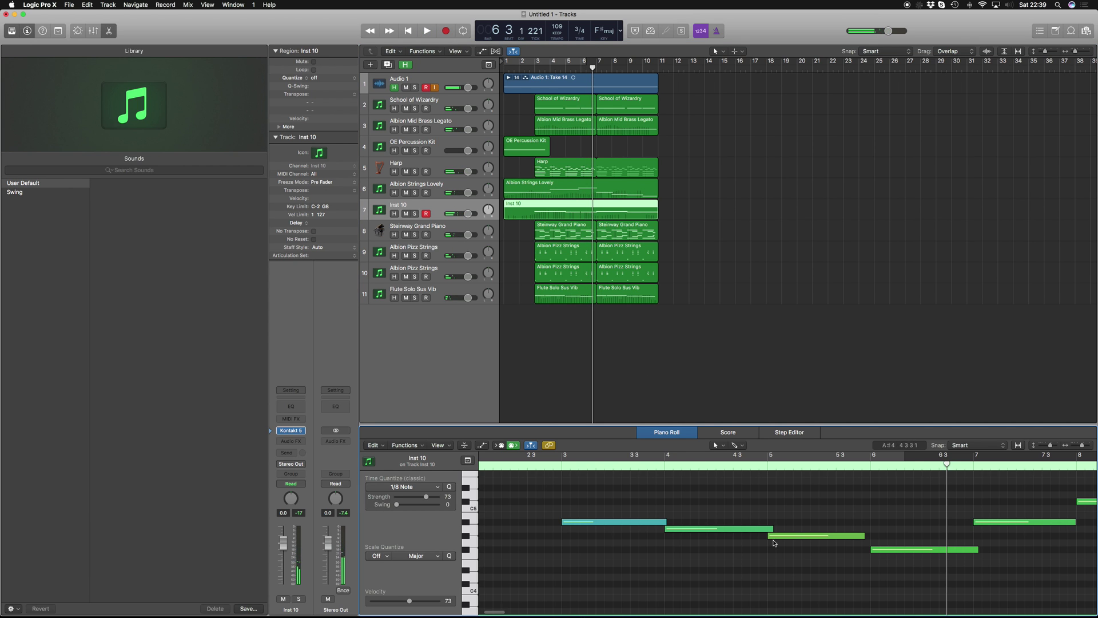
left_click_drag(864, 536, 874, 536)
left_click(923, 549)
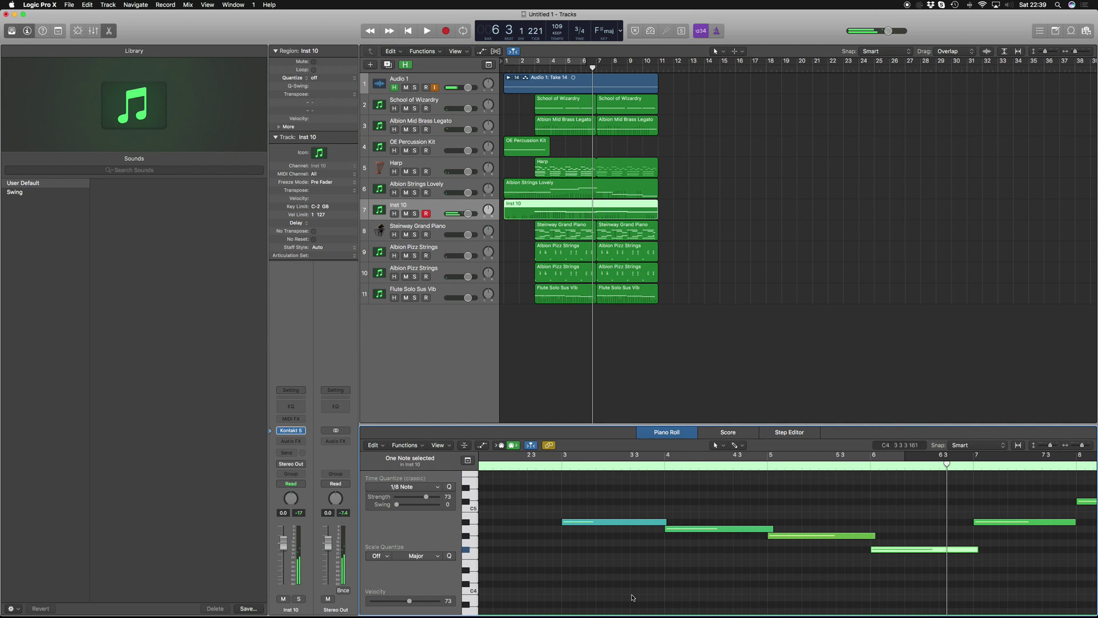
left_click(532, 602)
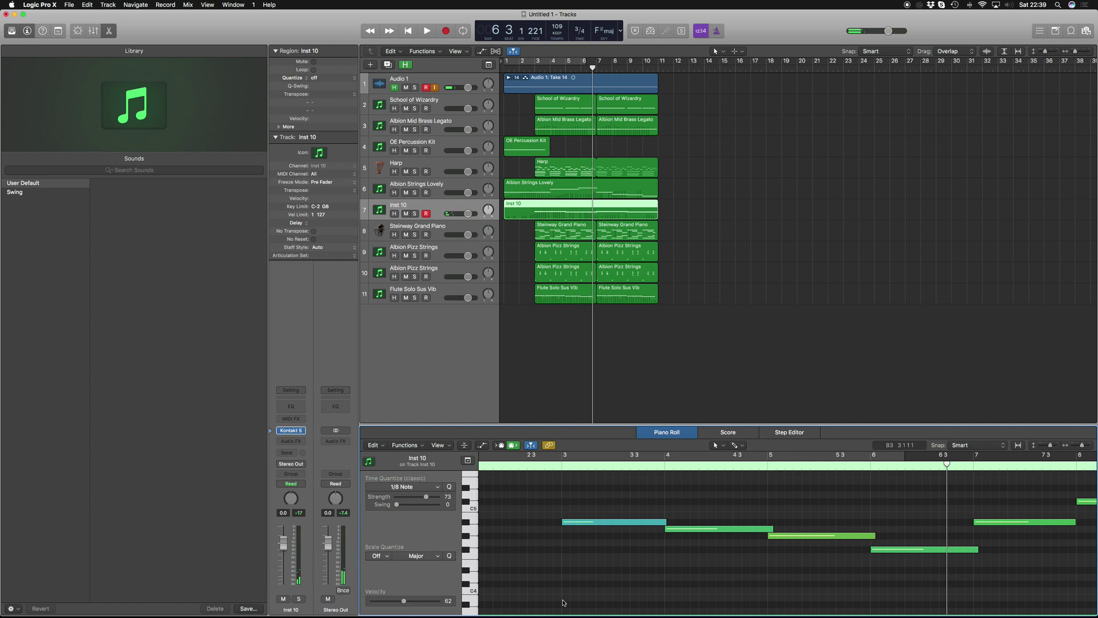
key("e")
Delete the Audio 1 take folder together with its recorded audio files on disk
key("Return")
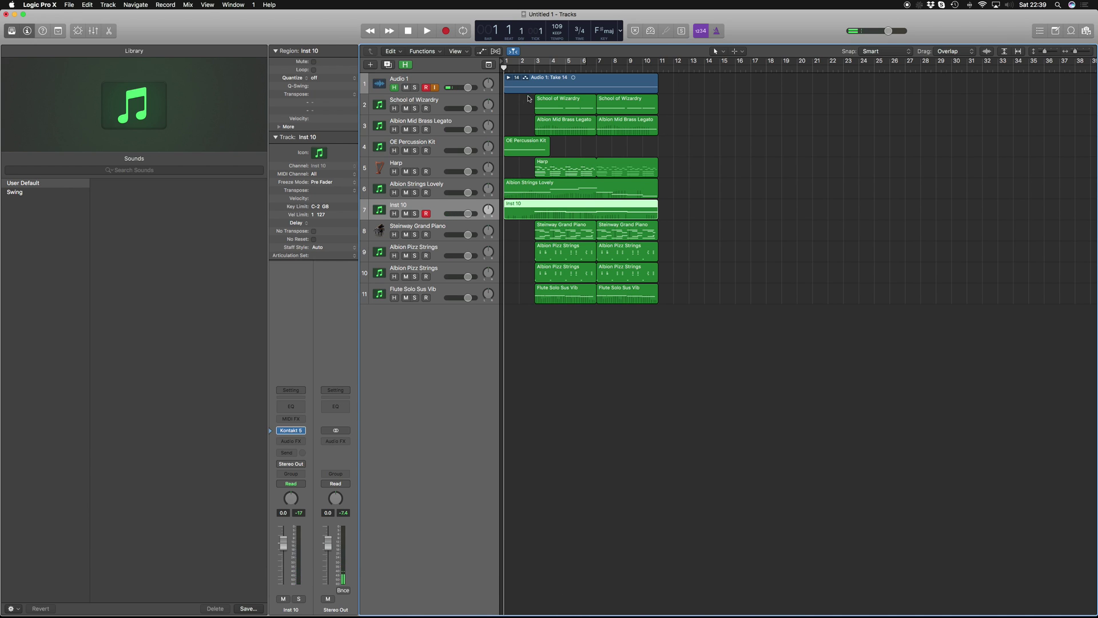
key("super+z")
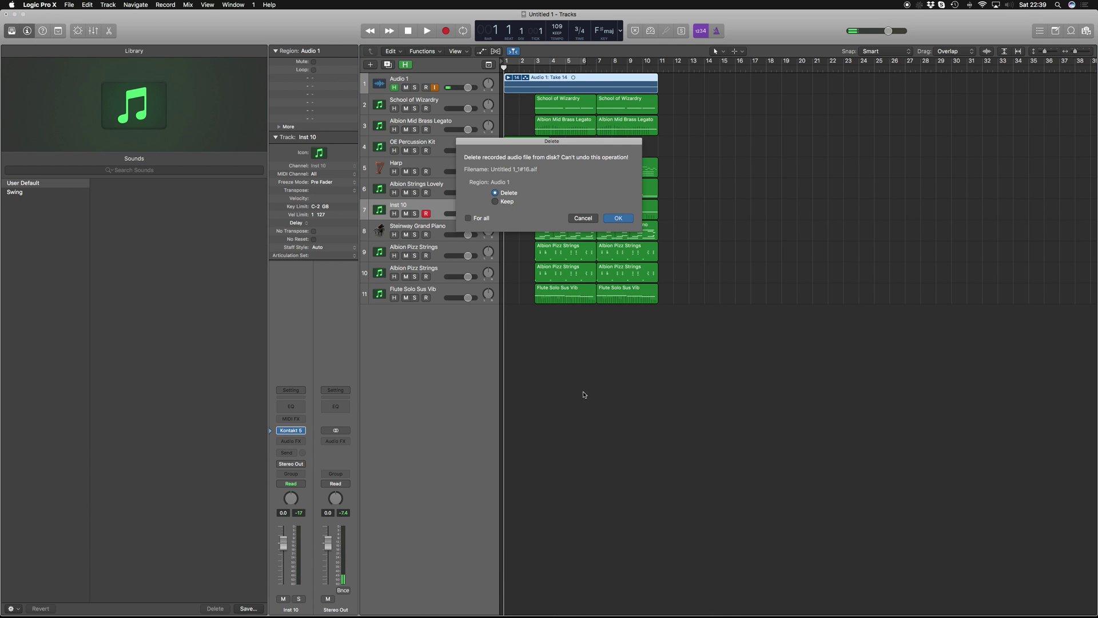
left_click(618, 219)
left_click(618, 219)
Play the whole arrangement from bar 1 through bar 10 and disarm recording on the recorder track
key("space")
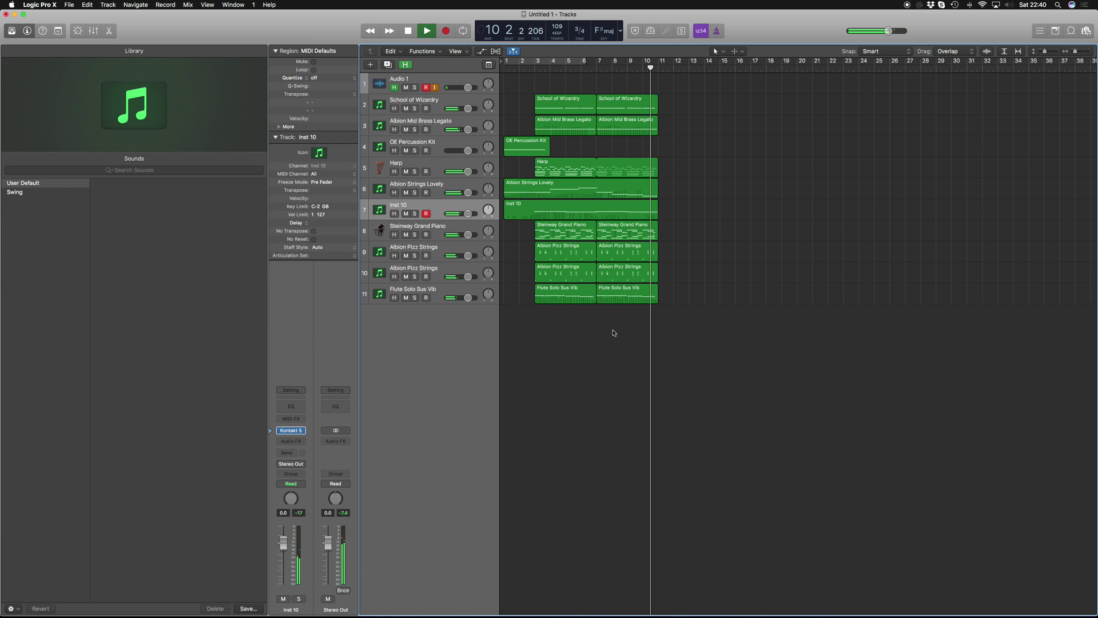
key("space")
left_click(426, 213)
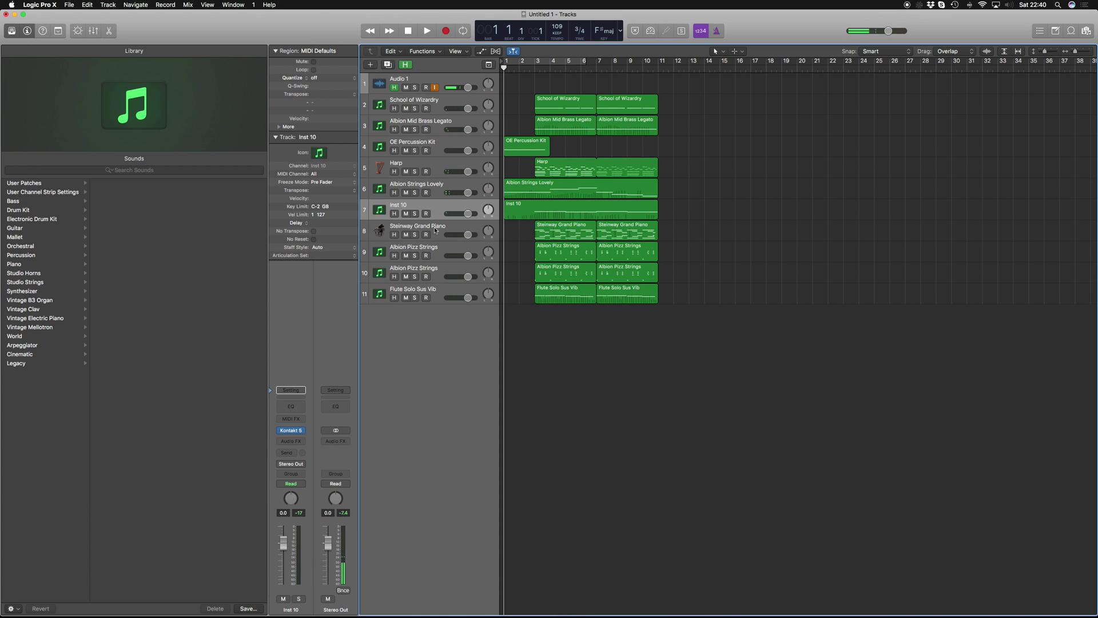
Arm the Steinway Grand Piano track and record a new piano part from bar 11 to about bar 19
left_click(435, 231)
left_click(426, 235)
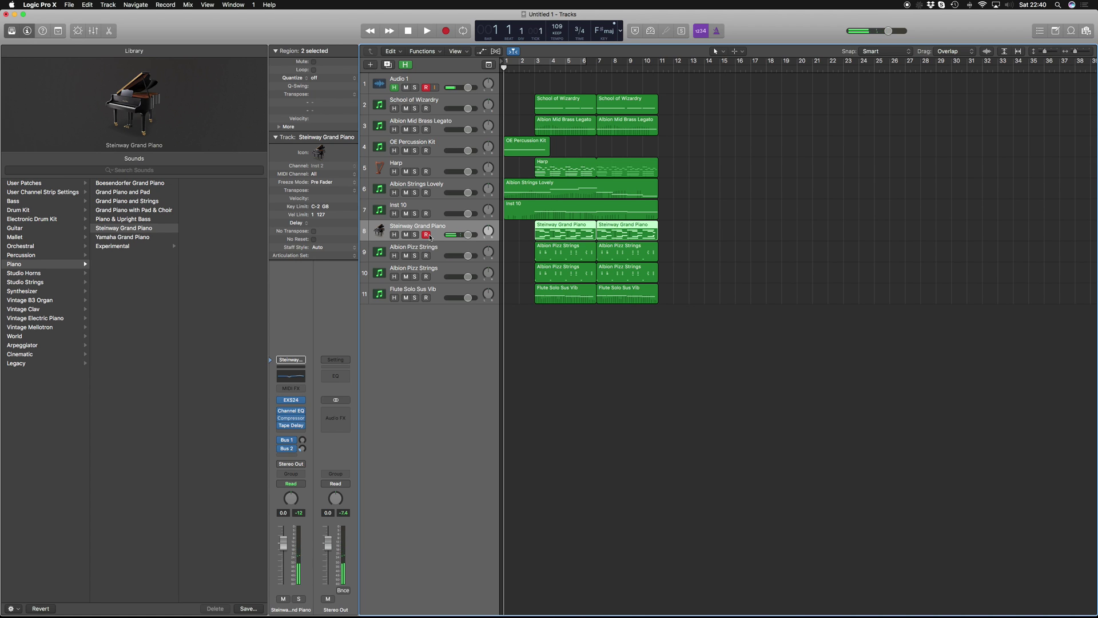
left_click(656, 68)
key("r")
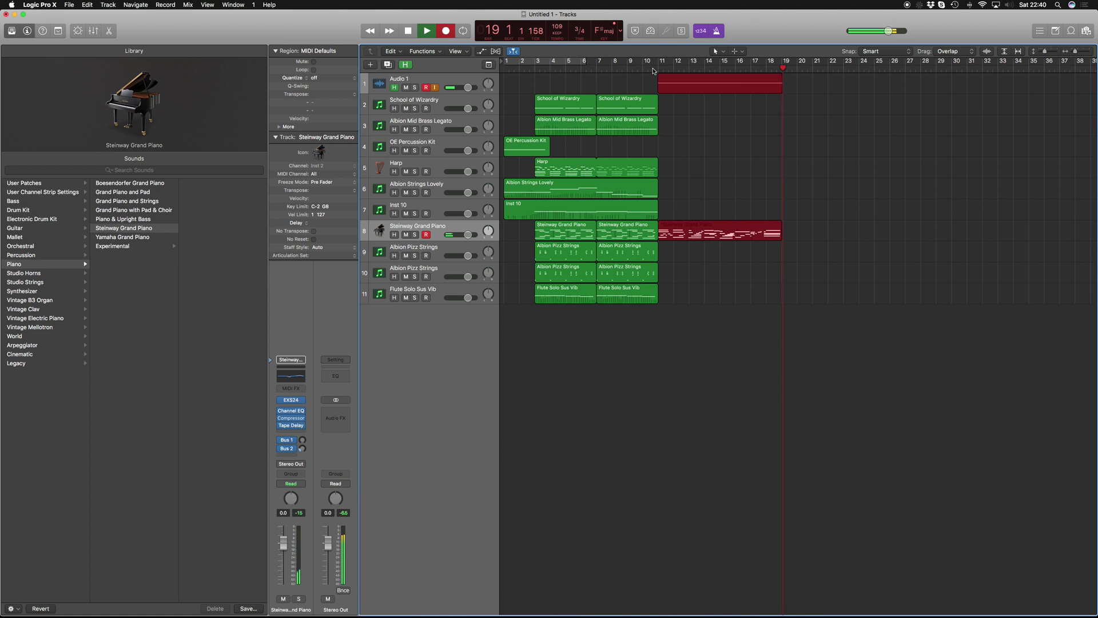
key("space")
Quantize the notes of the new Steinway Grand Piano region to 1/8 notes and display them as a score
double_click(674, 238)
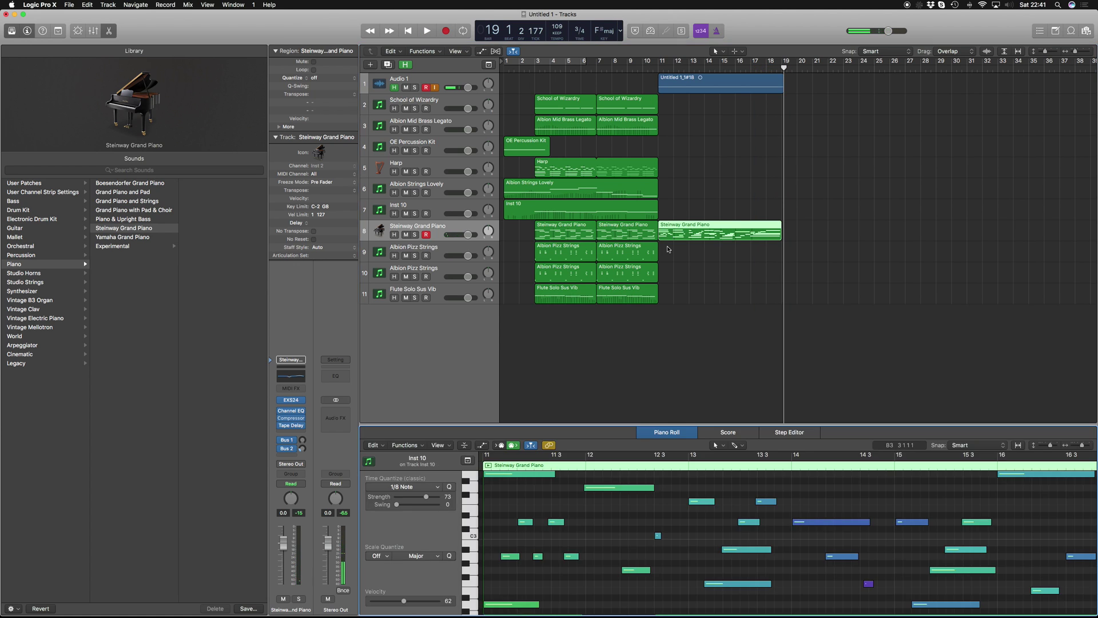
key("q")
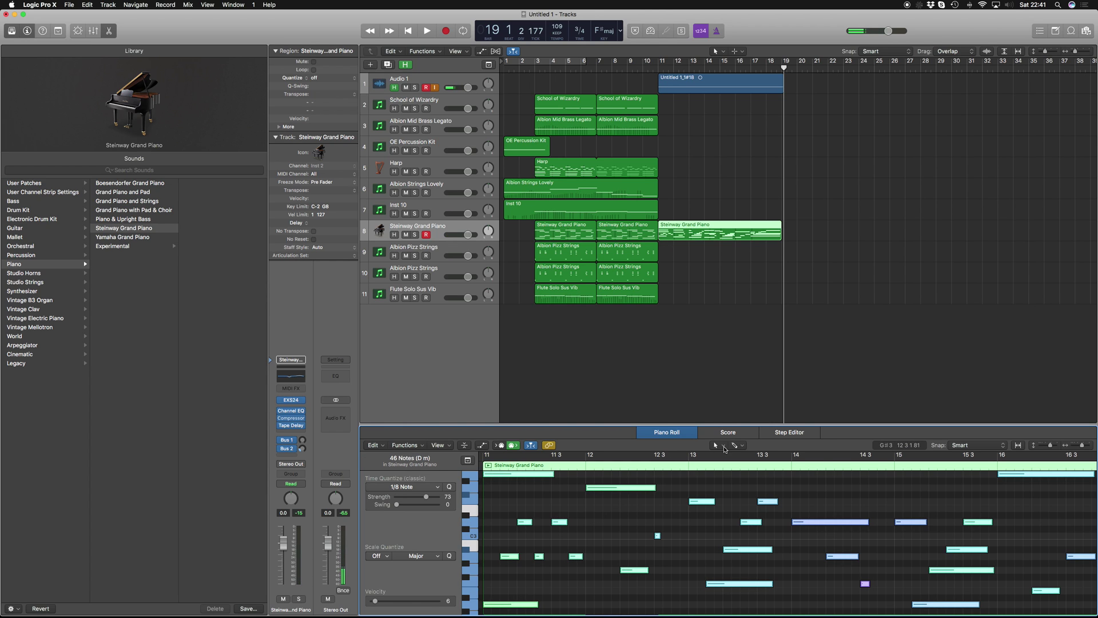
left_click(728, 432)
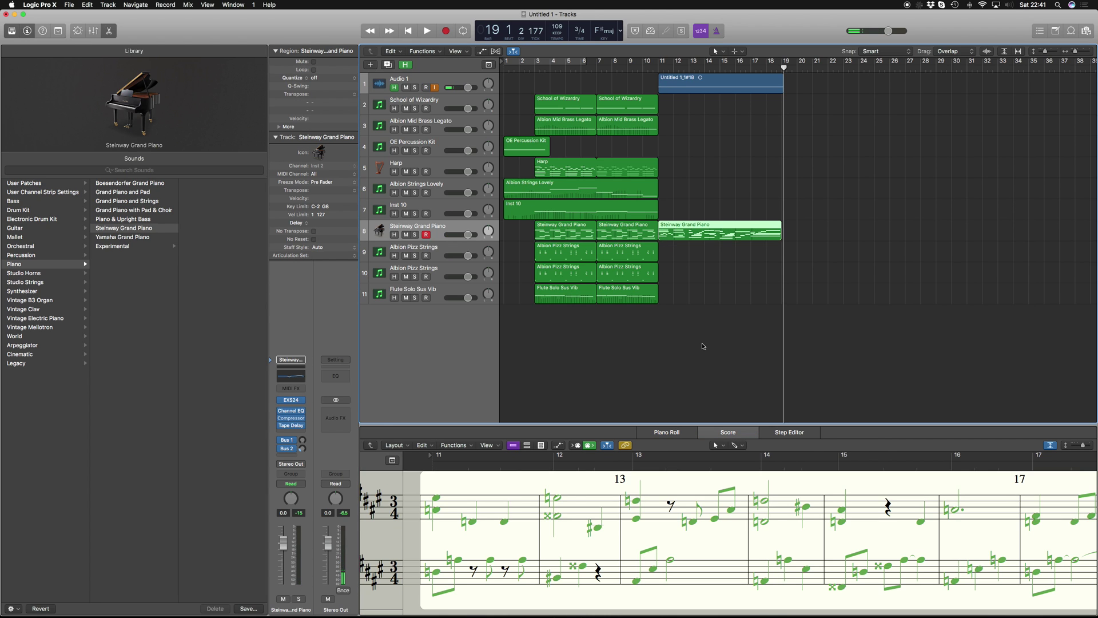
left_click(683, 324)
key("Return")
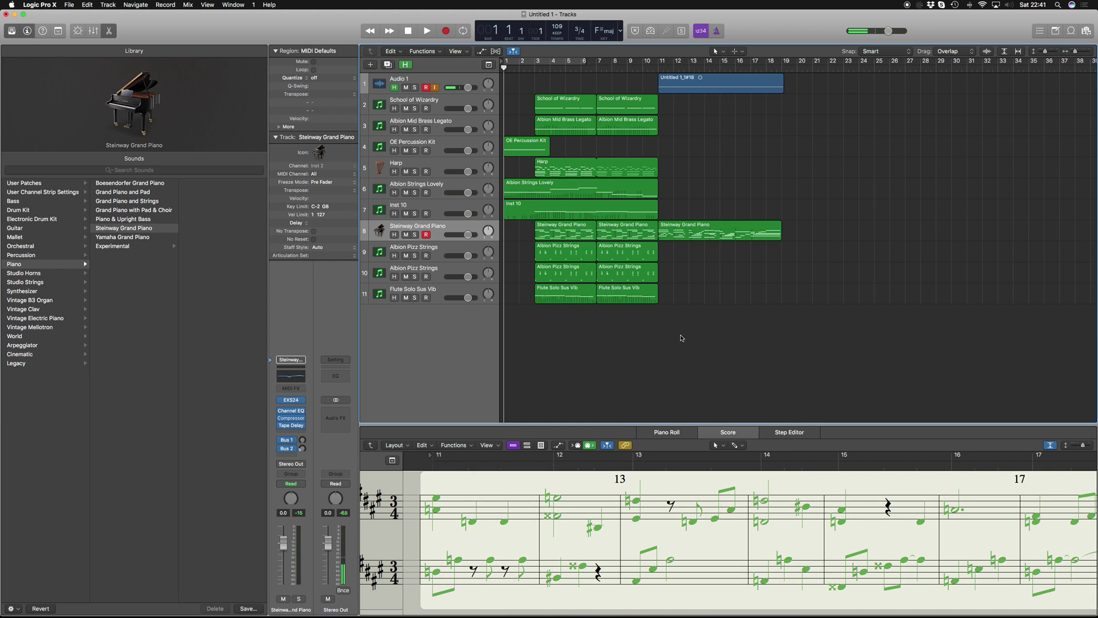
Enlarge the score editor and play the new piano region from bar 11 through bar 13
left_click_drag(652, 68, 658, 68)
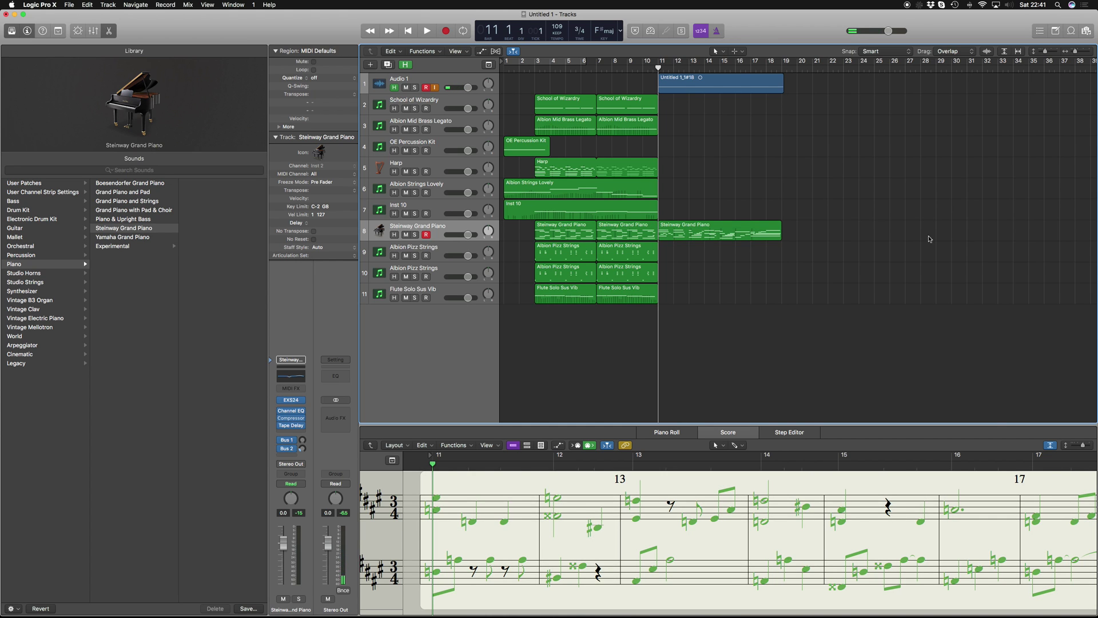
left_click_drag(988, 425, 1024, 208)
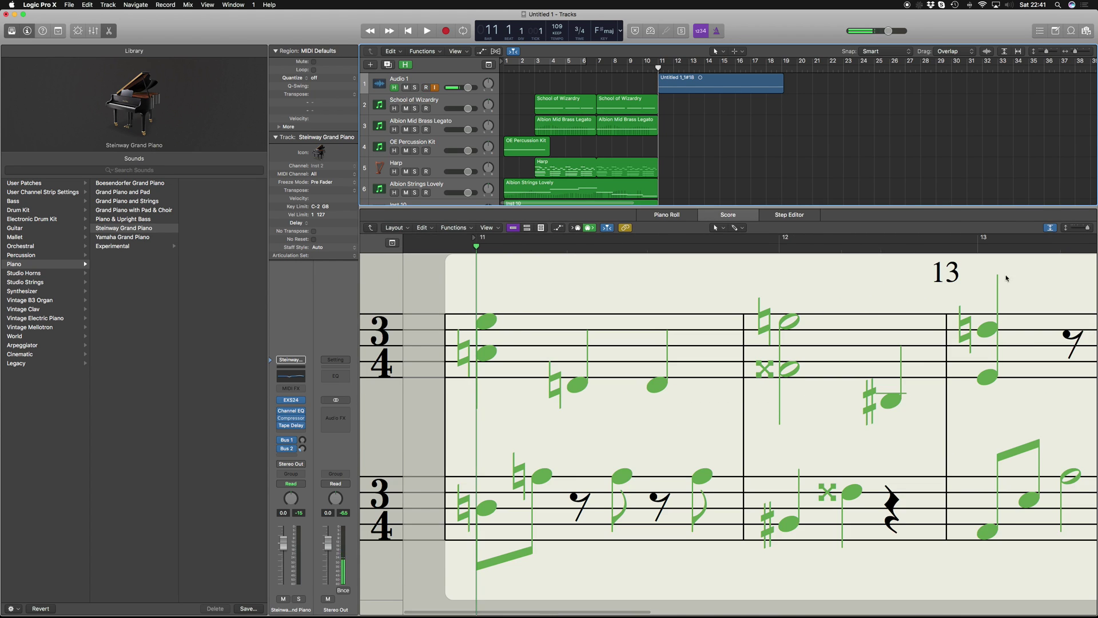
left_click(1050, 229)
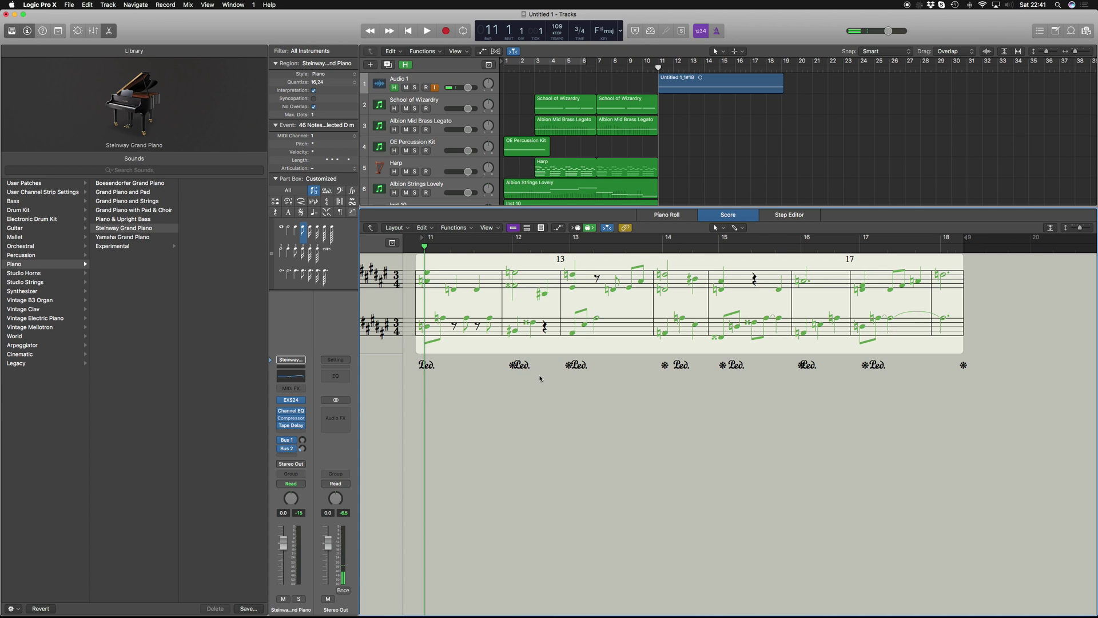
key("space")
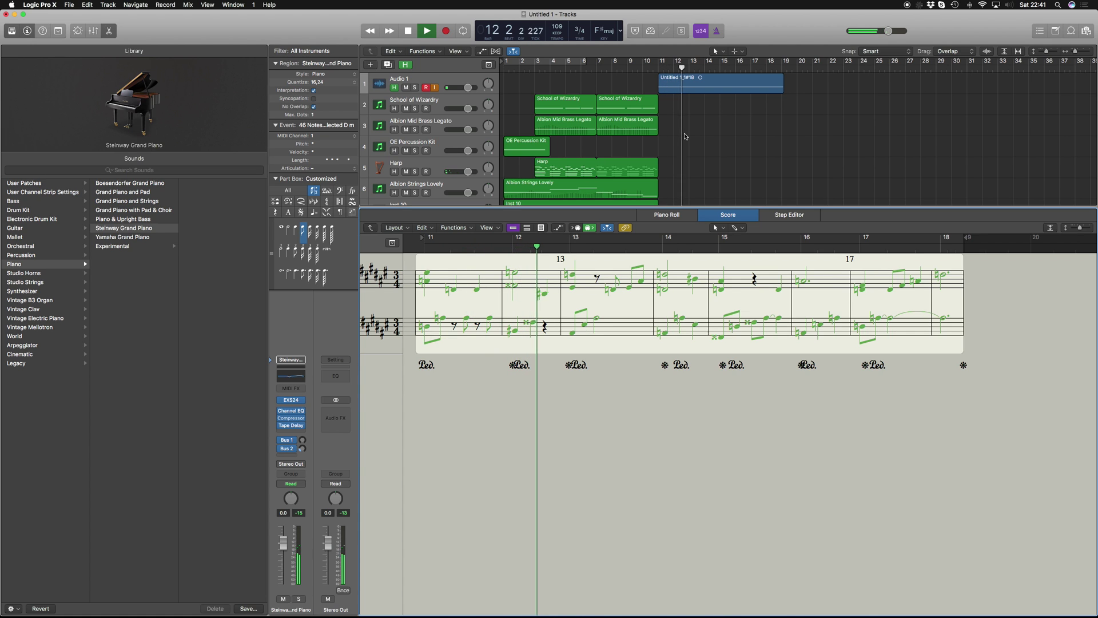
key("space")
Delete the unwanted audio recording on the Audio 1 track and close the editor
key("Delete")
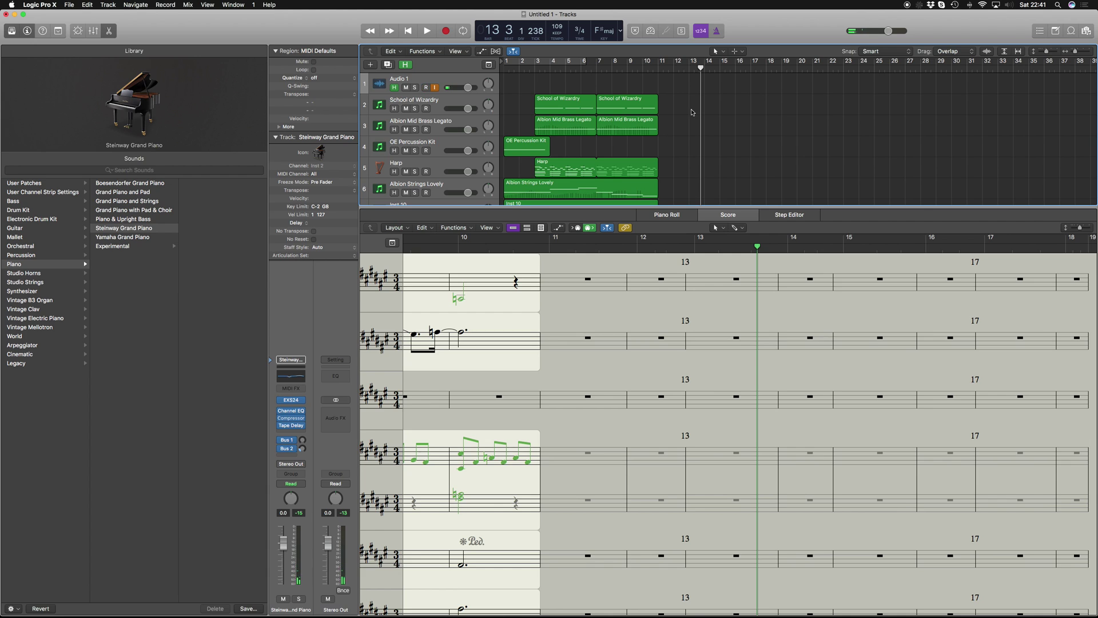
key("p")
key("e")
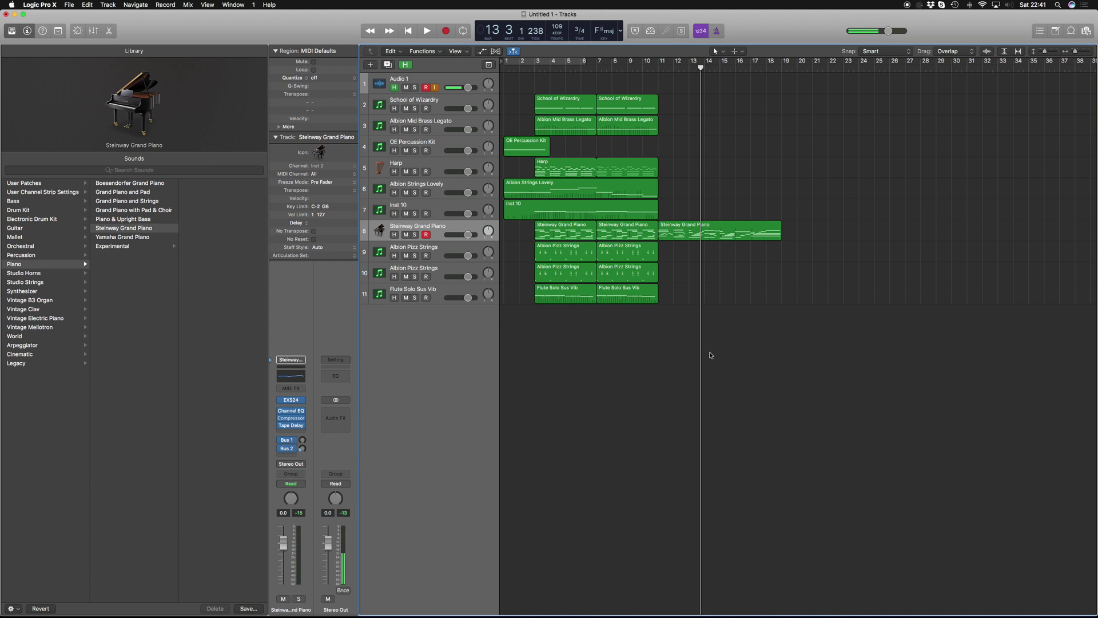
Rehearse with playback on the first Albion Pizz Strings track, then record a pizzicato part on it from bar 11 to bar 15
left_click(439, 256)
left_click(658, 65)
key("space")
key("comma")
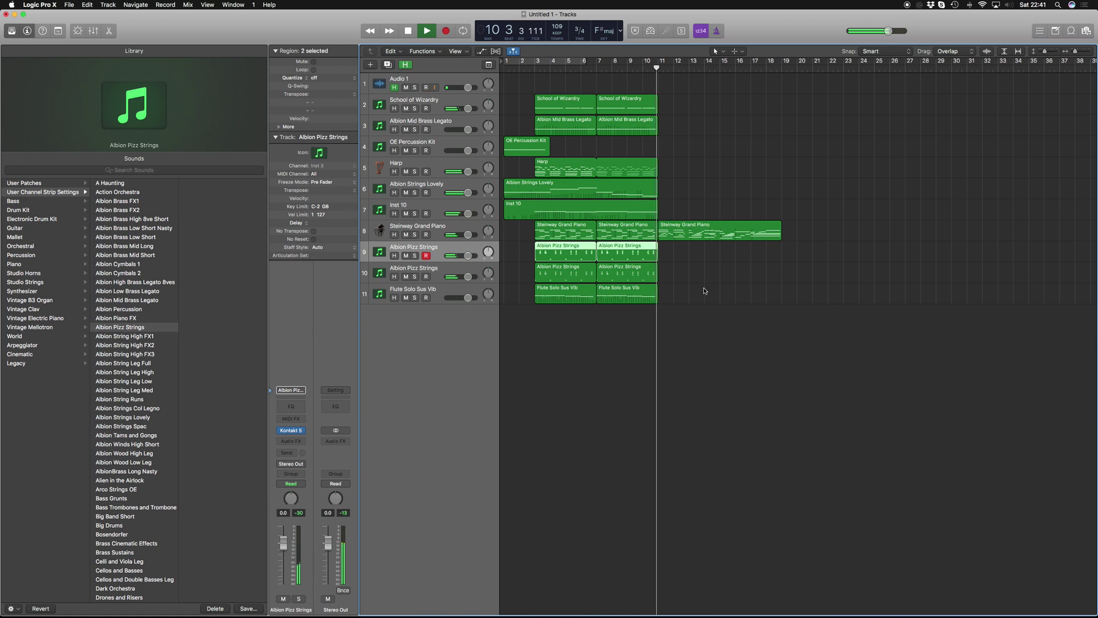
key("space")
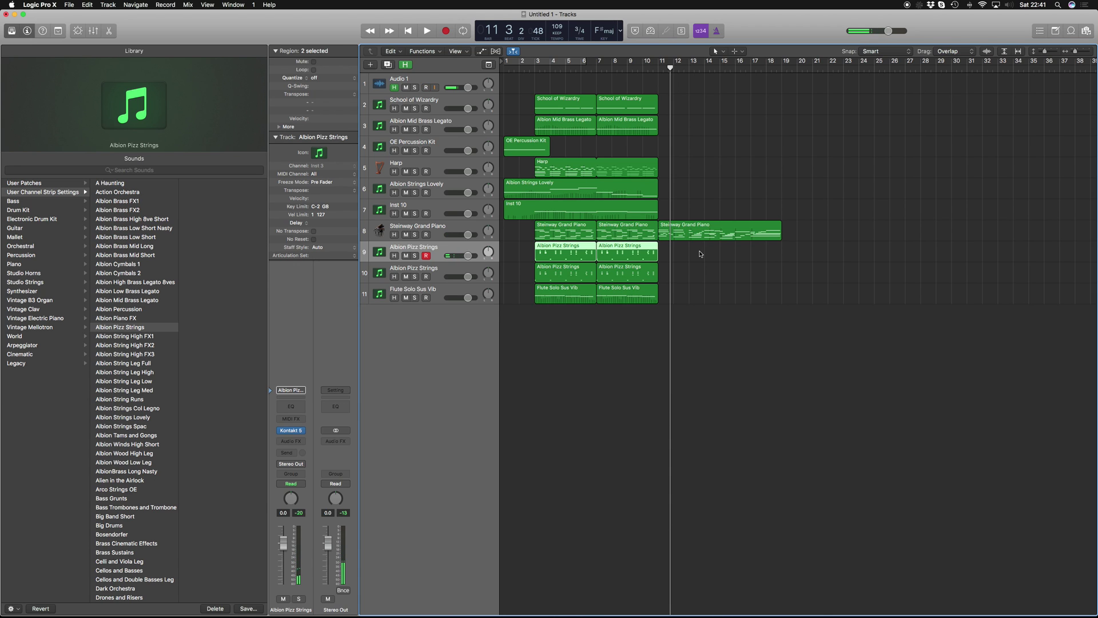
left_click(657, 70)
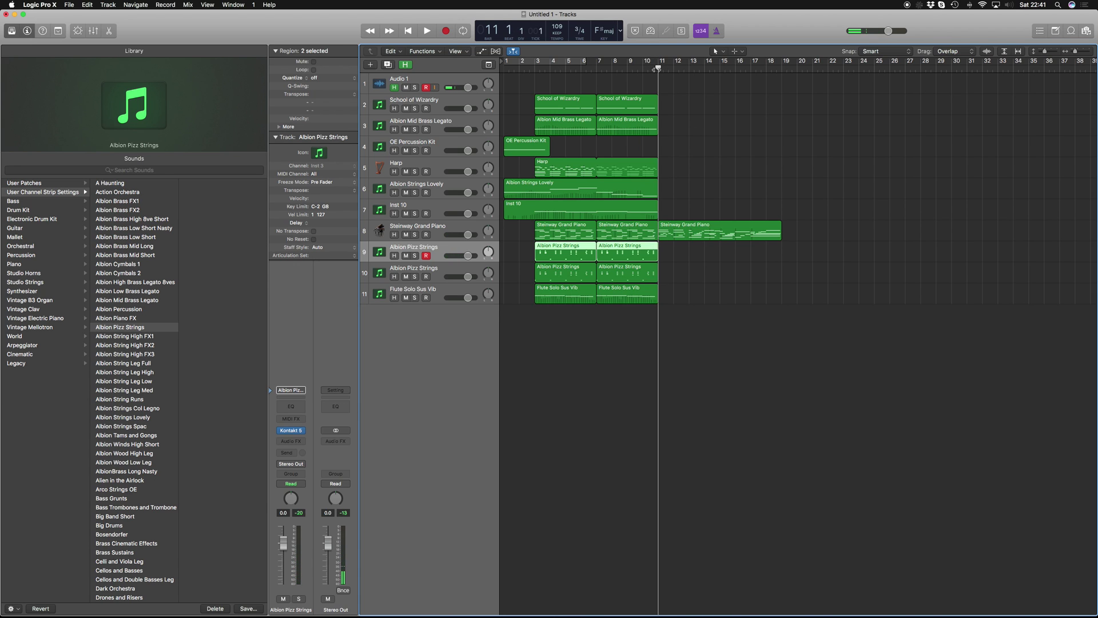
key("r")
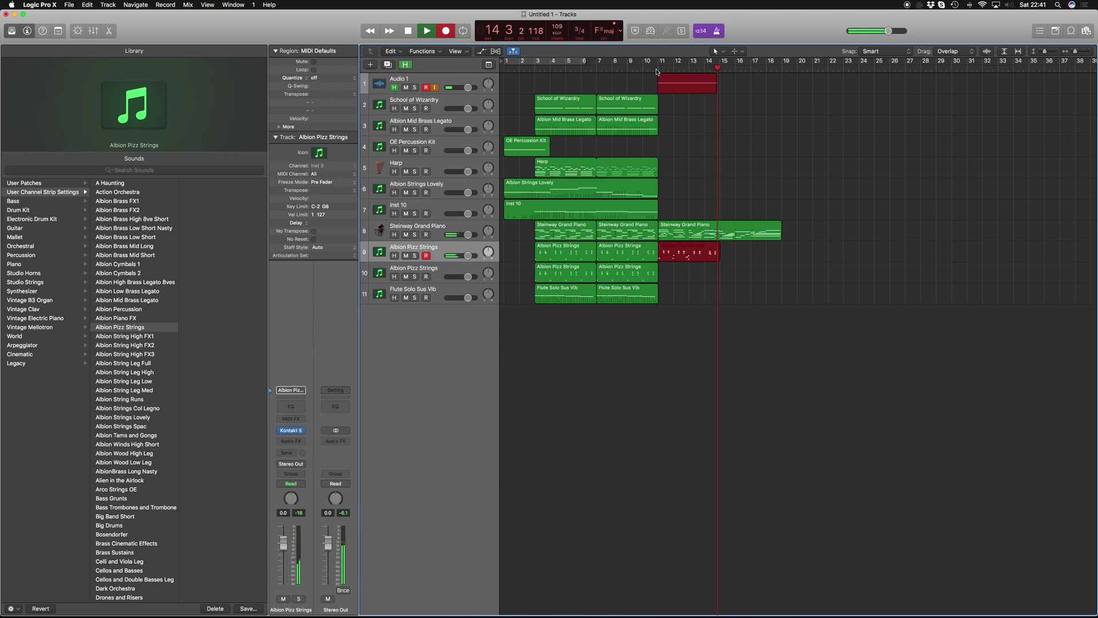
key("space")
Delete the audio recorded on the Audio 1 track between bars 11 and 15
left_click(688, 81)
key("Delete")
key("Return")
Select the new Albion Pizz Strings region and play it together with the piano through bar 14
double_click(689, 245)
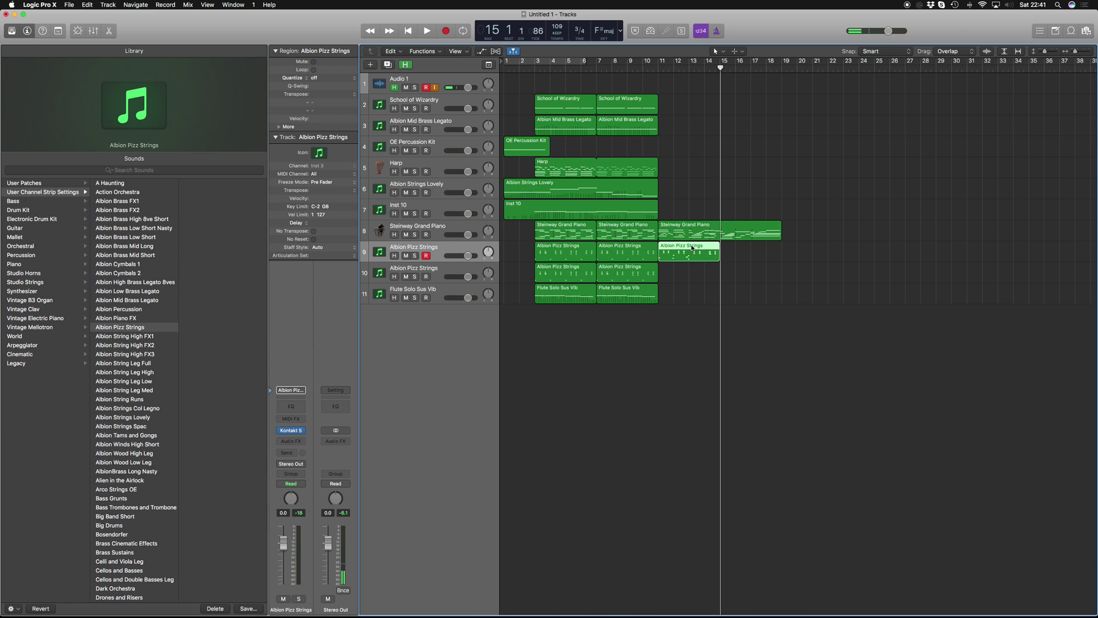
key("e")
key("shift+space")
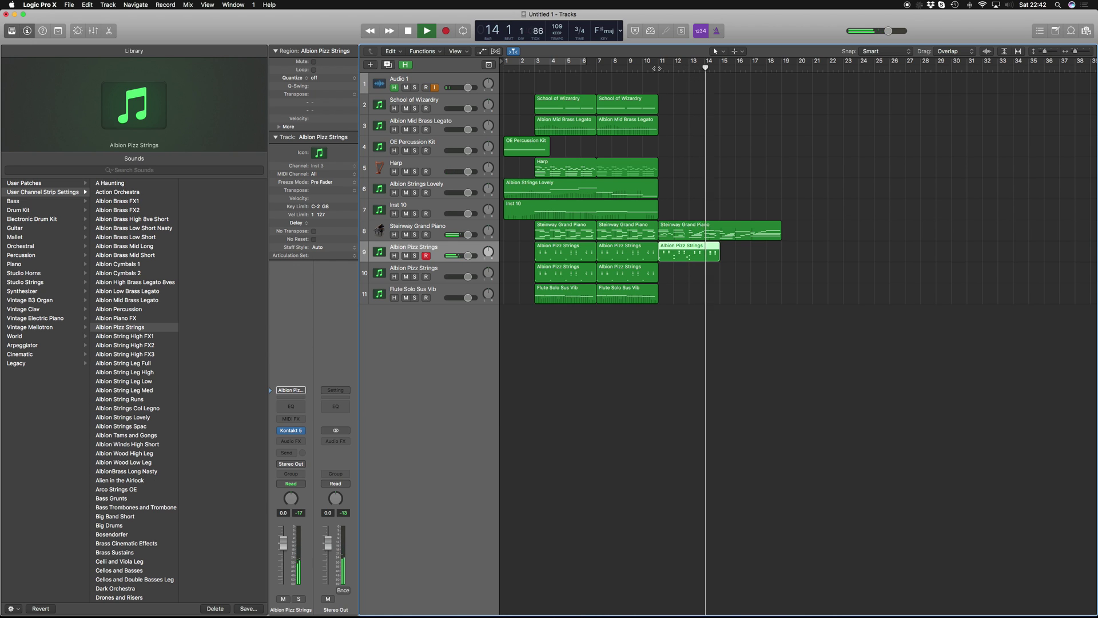
key("space")
Open the piano region starting at bar 11 in the Piano Roll and play it from about bar 14
left_click(715, 238)
double_click(715, 238)
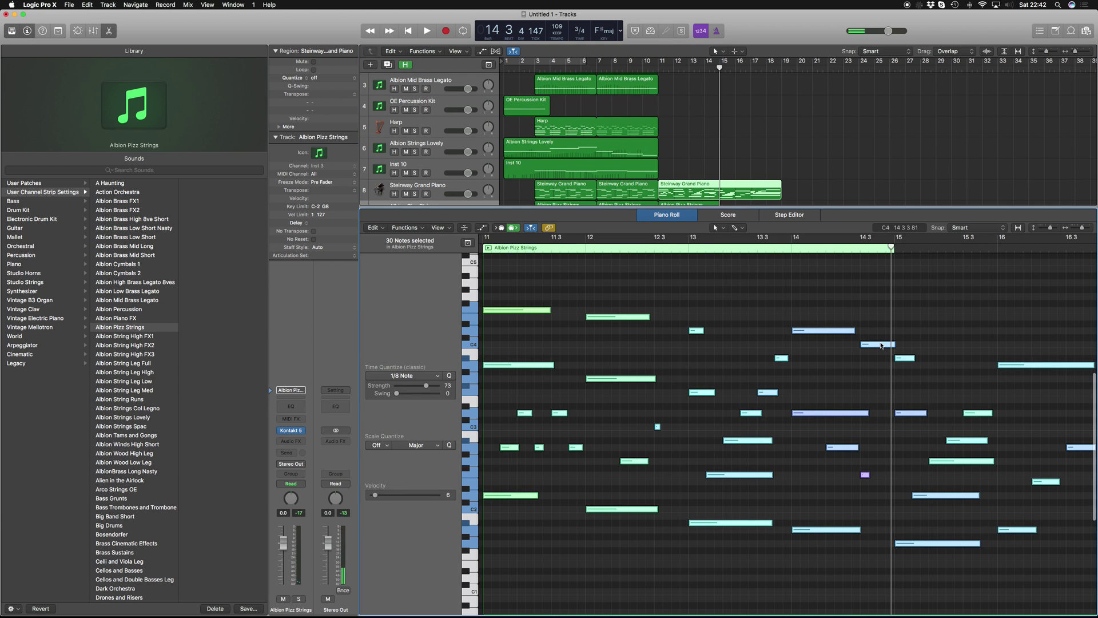
left_click(784, 247)
key("space")
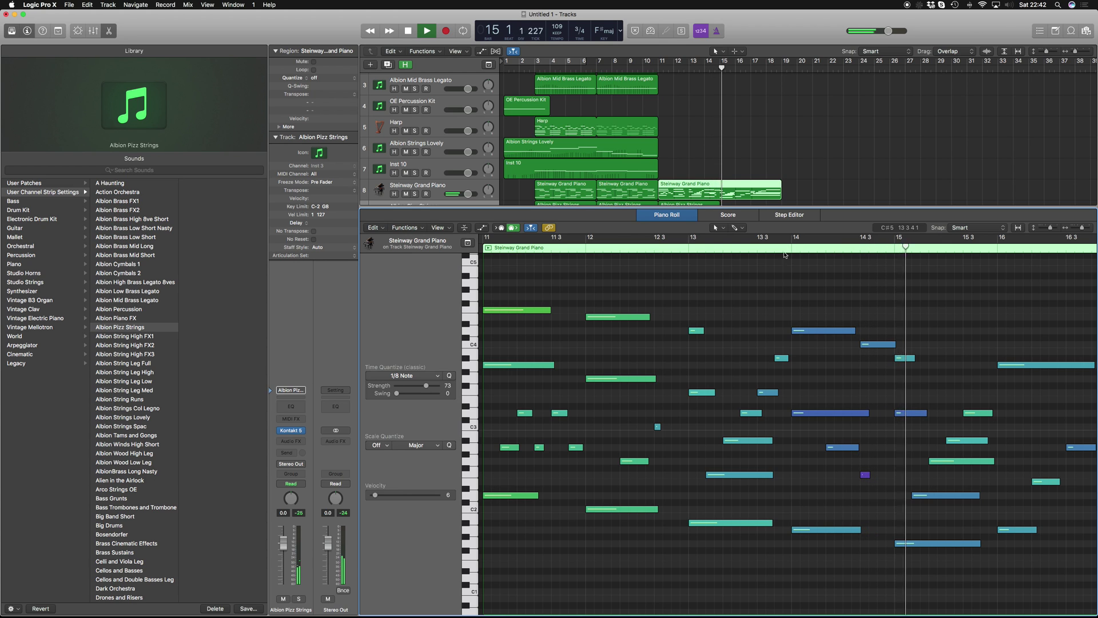
key("space")
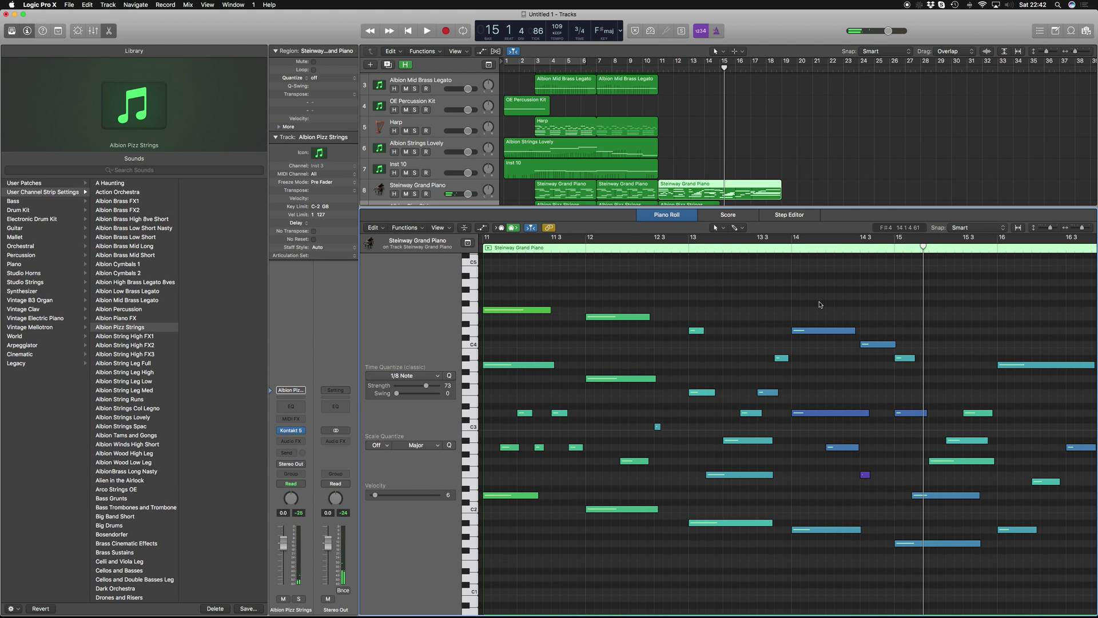
Examine the piano region's notation in the score editor and return the playhead to bar 1
left_click(737, 215)
left_click(878, 185)
left_click(743, 198)
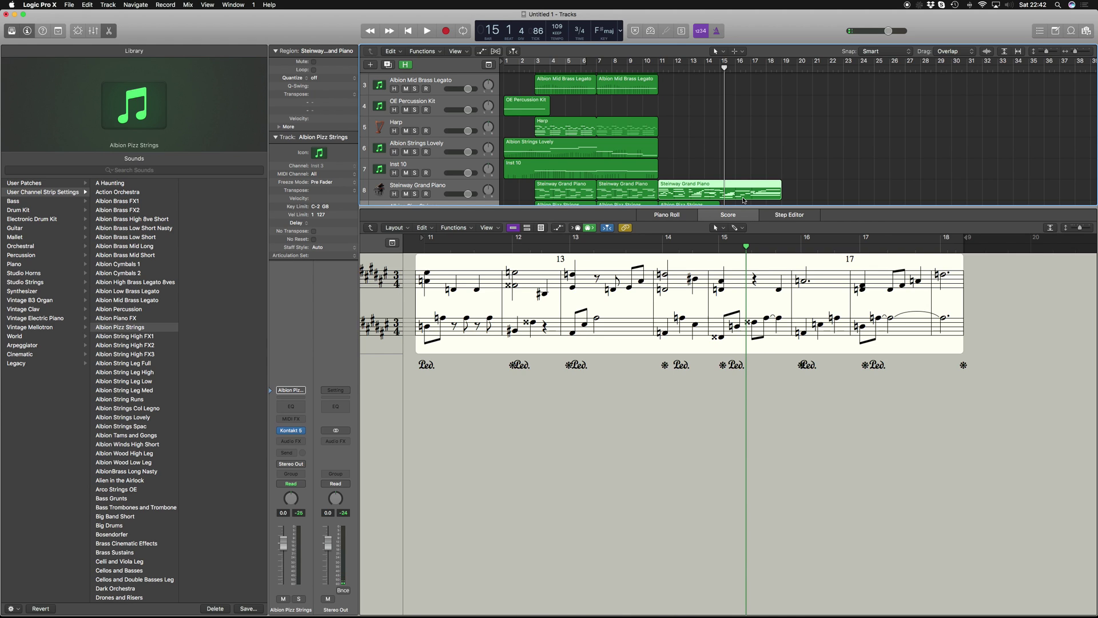
key("Return")
key("p")
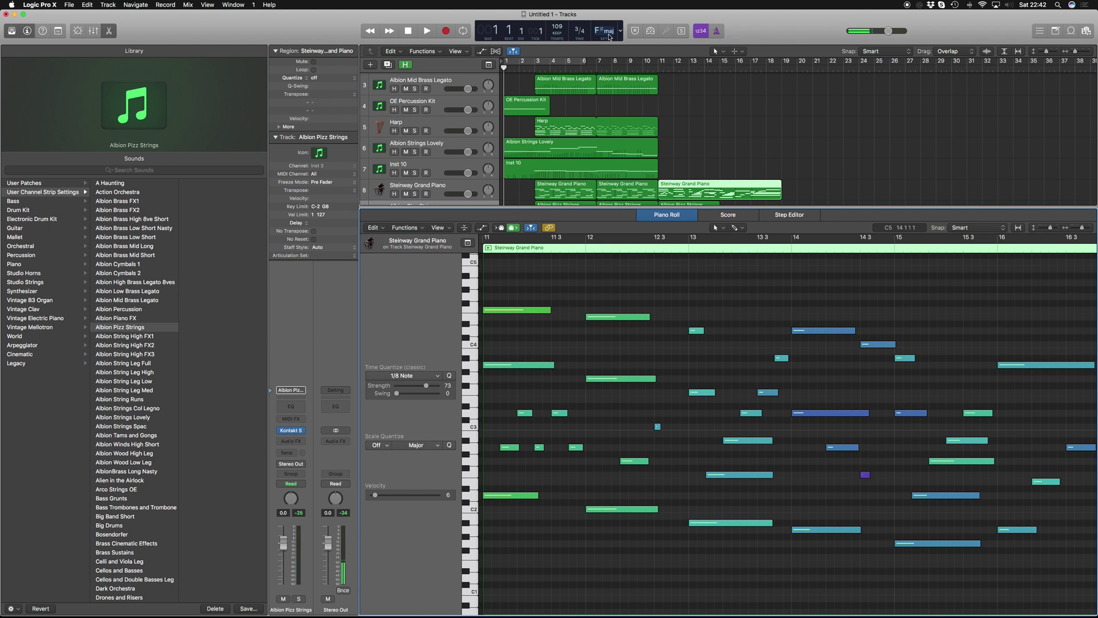
Change the project key signature to F# minor and display the piano region's score in the new key
left_click(605, 31)
scroll(607, 35, "up", 2)
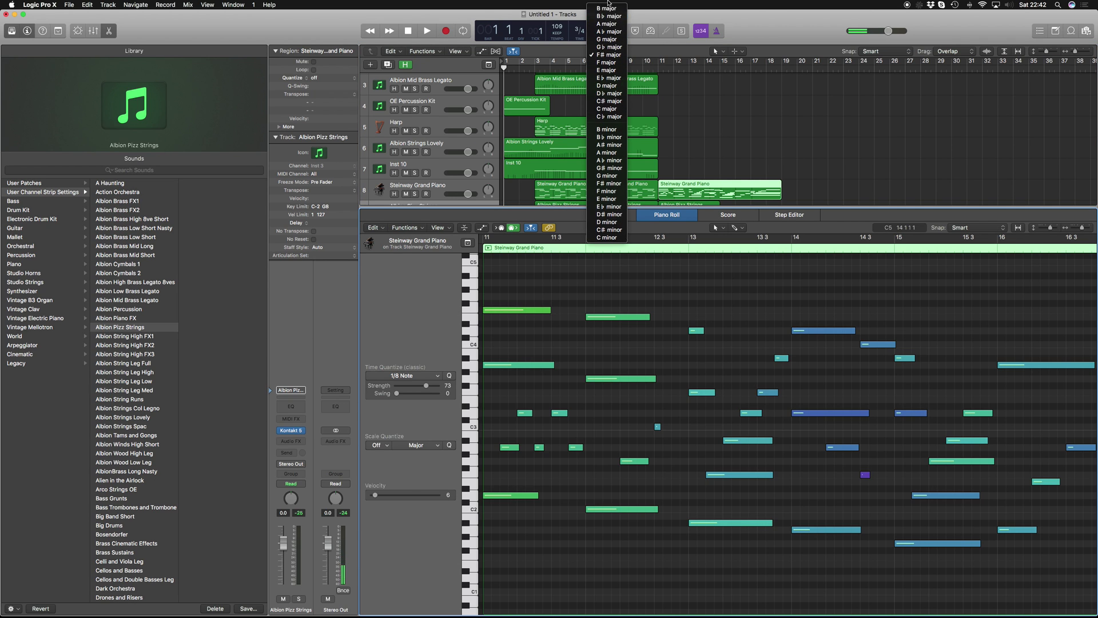
left_click(610, 184)
left_click(754, 169)
left_click(742, 191)
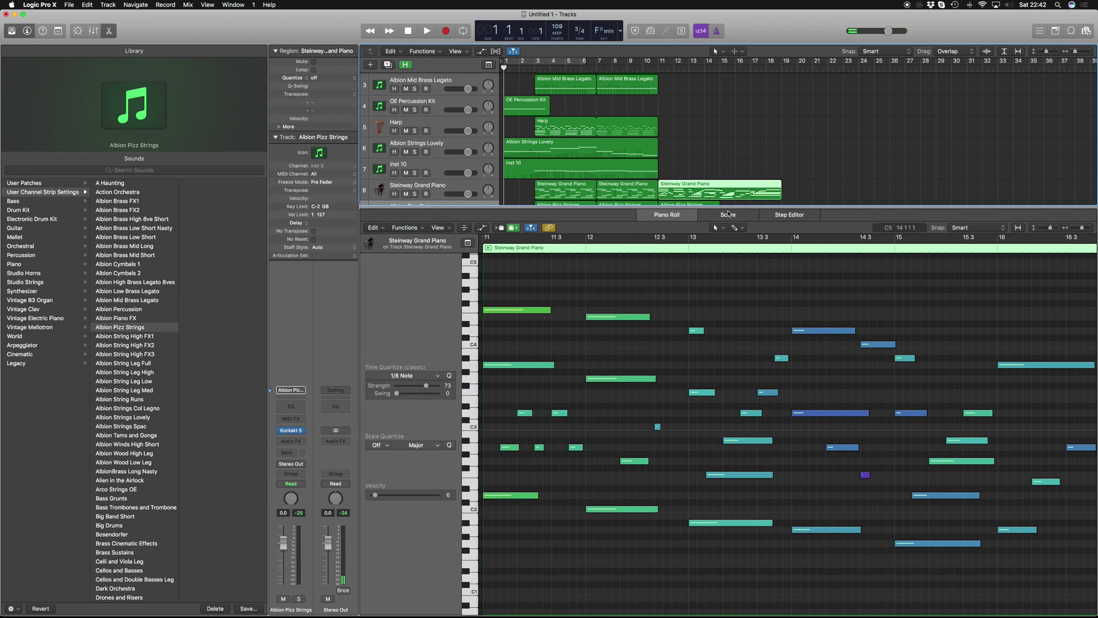
left_click(727, 216)
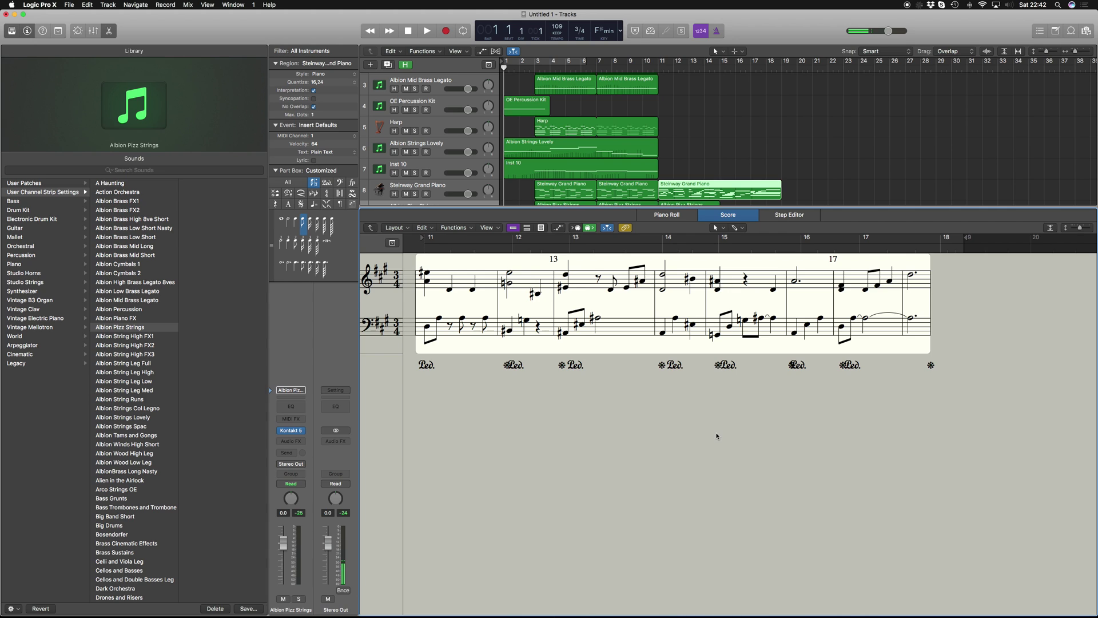
Play the piano region from bar 11 to the end of that bar while following the score
left_click(651, 69)
key("space")
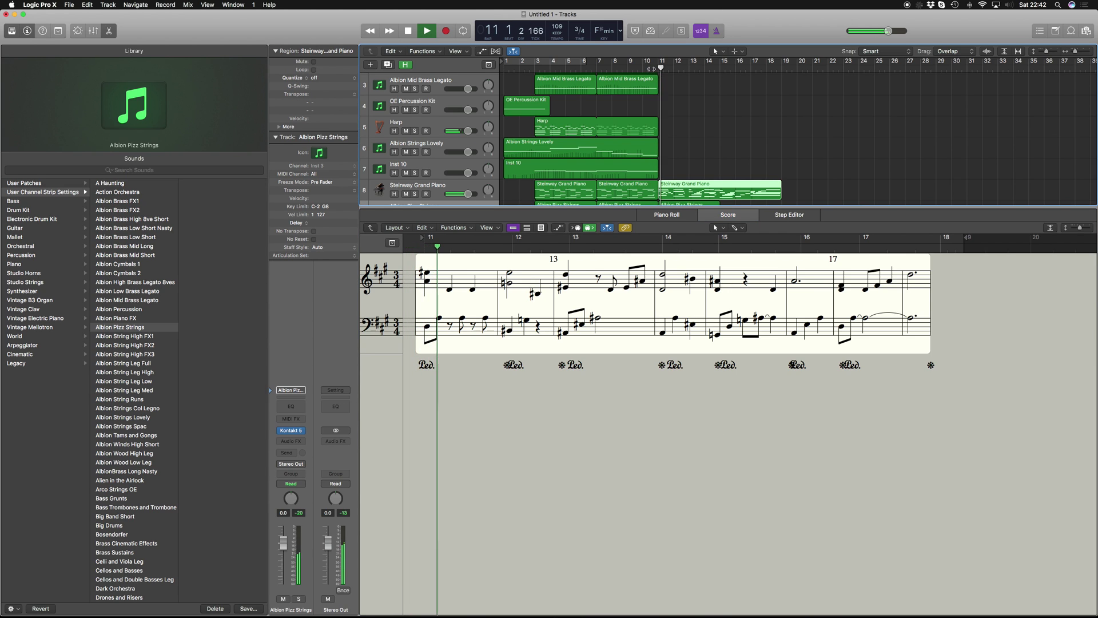
key("space")
Respell the sharp notes in bars 11 to 15 of the piano score enharmonically as naturals and flats
left_click(425, 275)
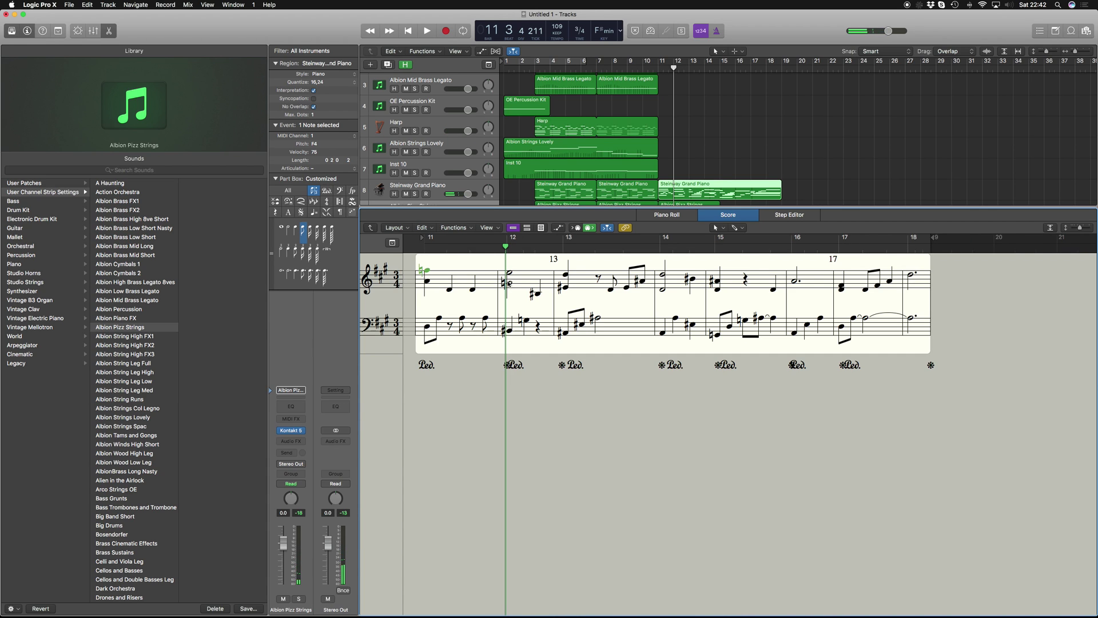
left_click(626, 284)
left_click(566, 330)
left_click(581, 326)
key("shift+b")
left_click(598, 318)
left_click(689, 329)
left_click(690, 280)
key("shift+b")
left_click(713, 281)
left_click(716, 334)
left_click(789, 328)
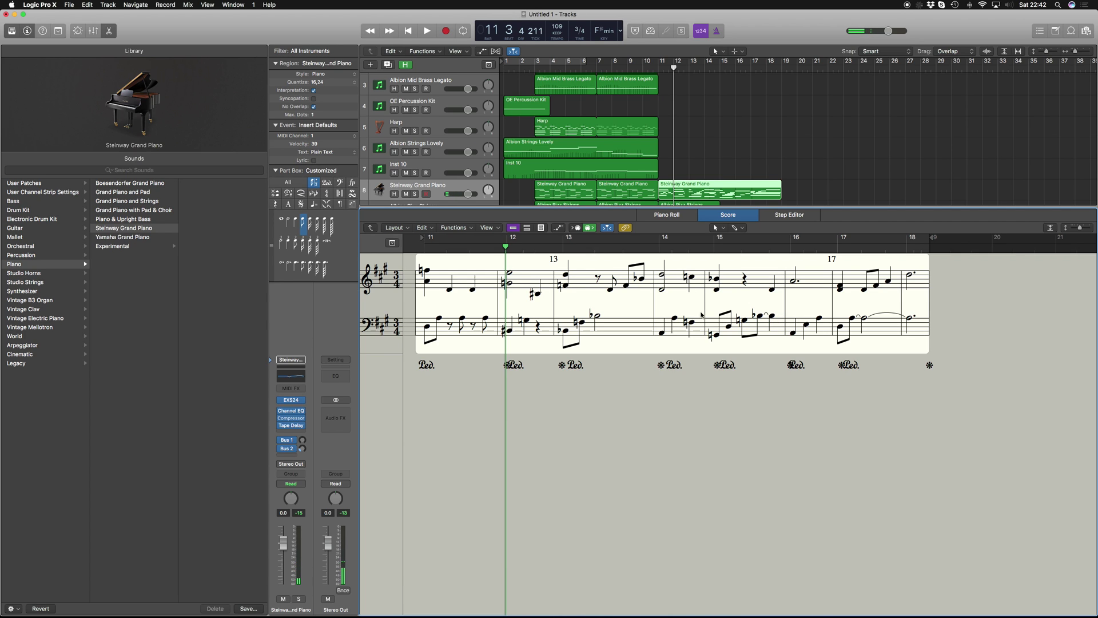
Play the piano region from about bar 14 to bar 17 and raise the upper note at the start of bar 17 to A3
double_click(655, 248)
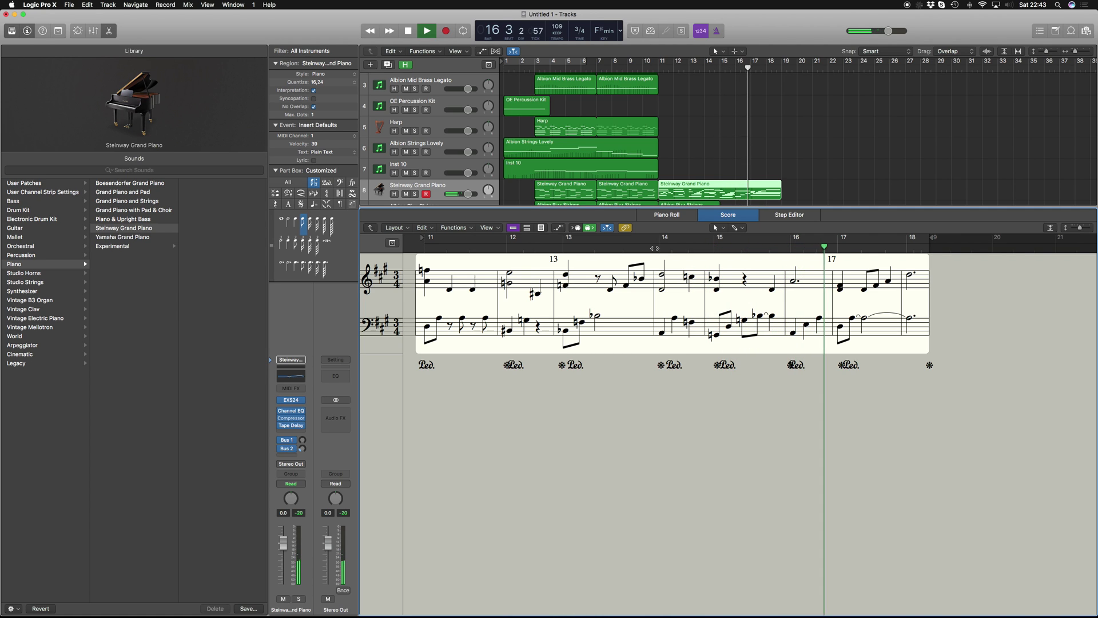
key("space")
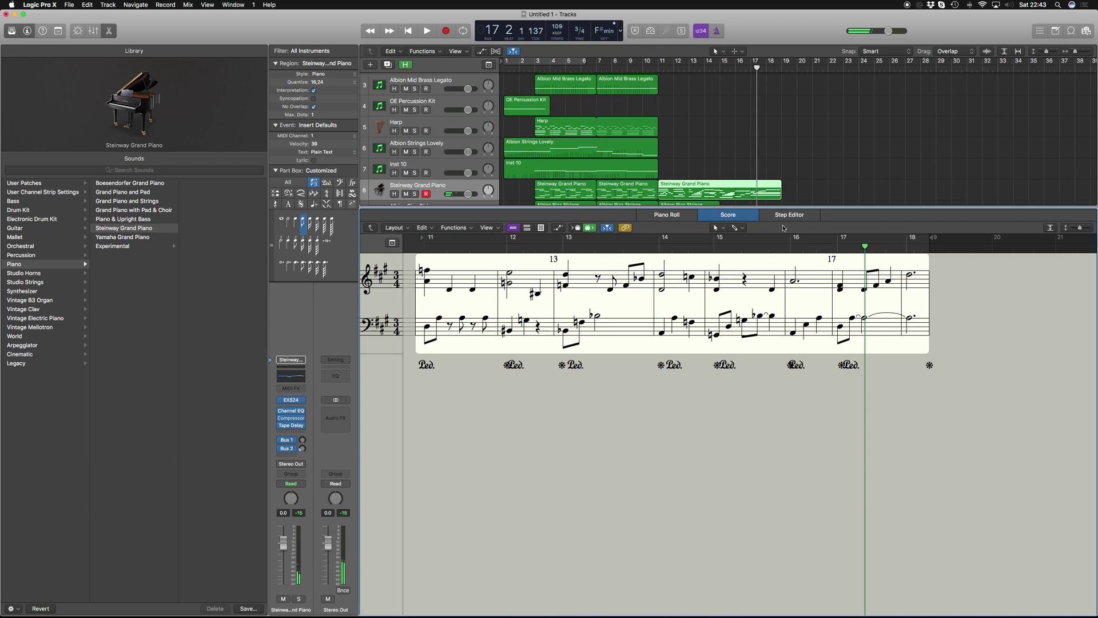
left_click(839, 287)
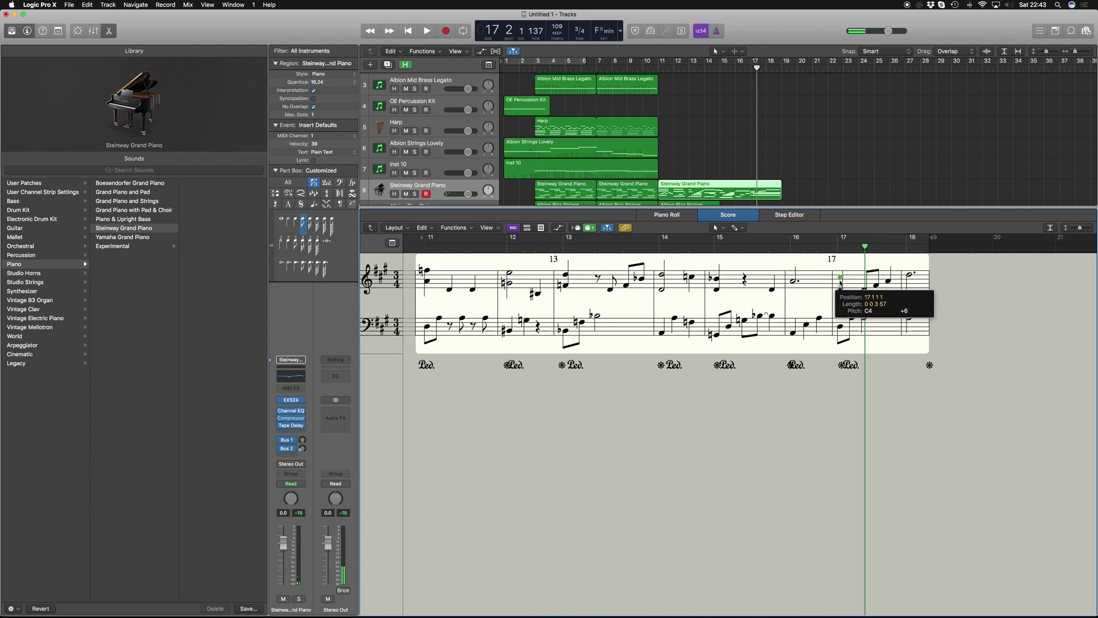
key("comma")
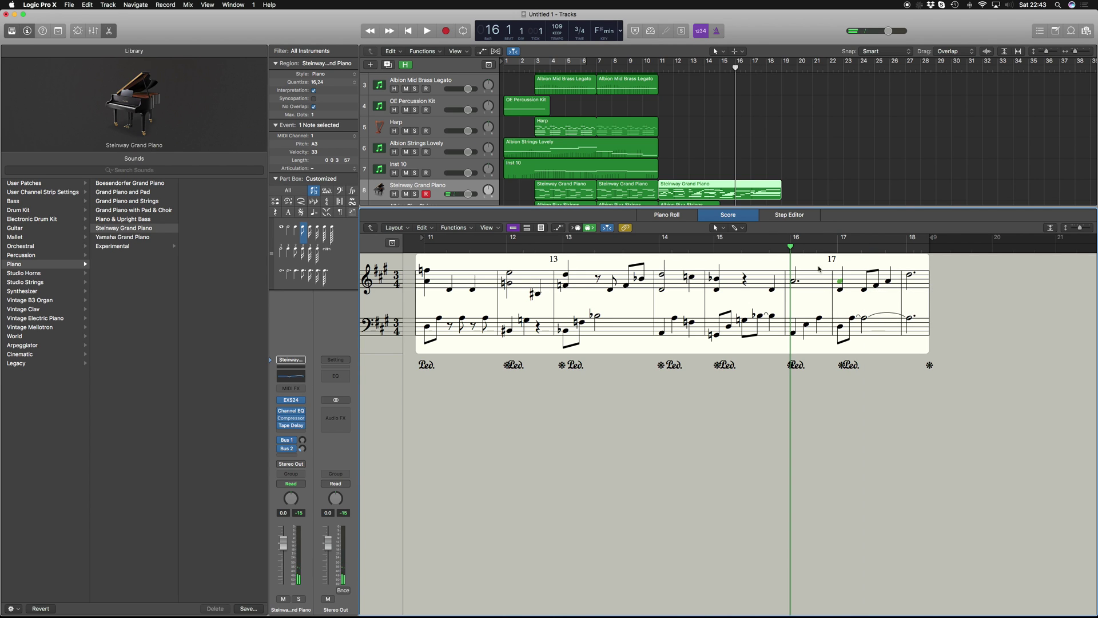
Add a sustained F#3 note beneath the bar 16 A3 in the Piano Roll and play from just before bar 16
left_click(666, 215)
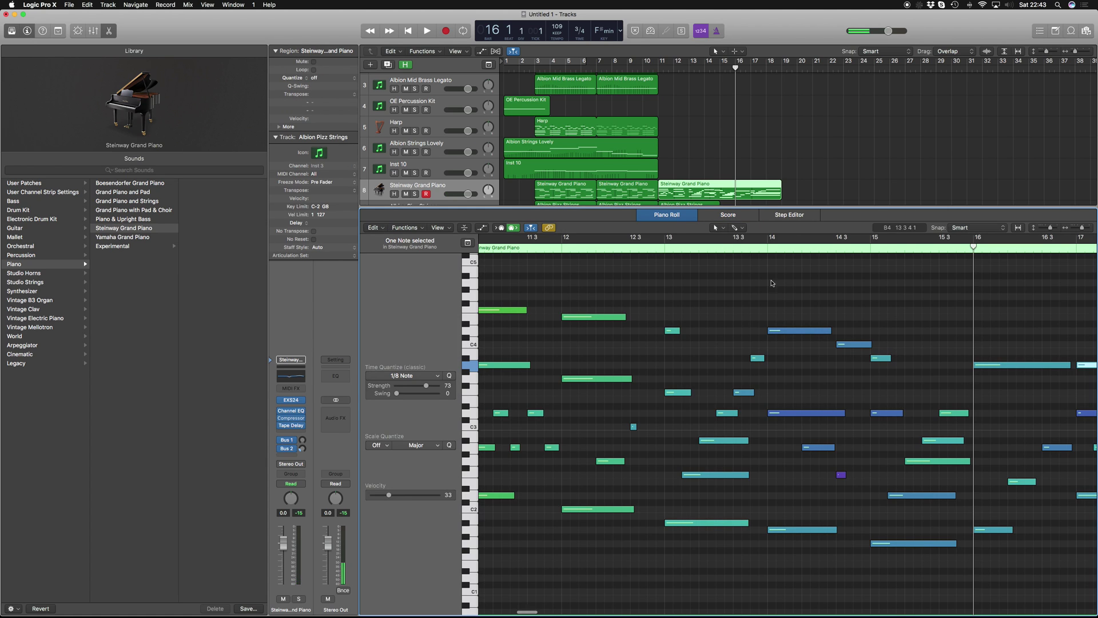
mouse_move(979, 399)
left_mouse_down()
mouse_move(980, 413)
mouse_move(976, 387)
mouse_move(995, 388)
left_mouse_up()
scroll(961, 386, "right", 3)
left_click(865, 249)
key("space")
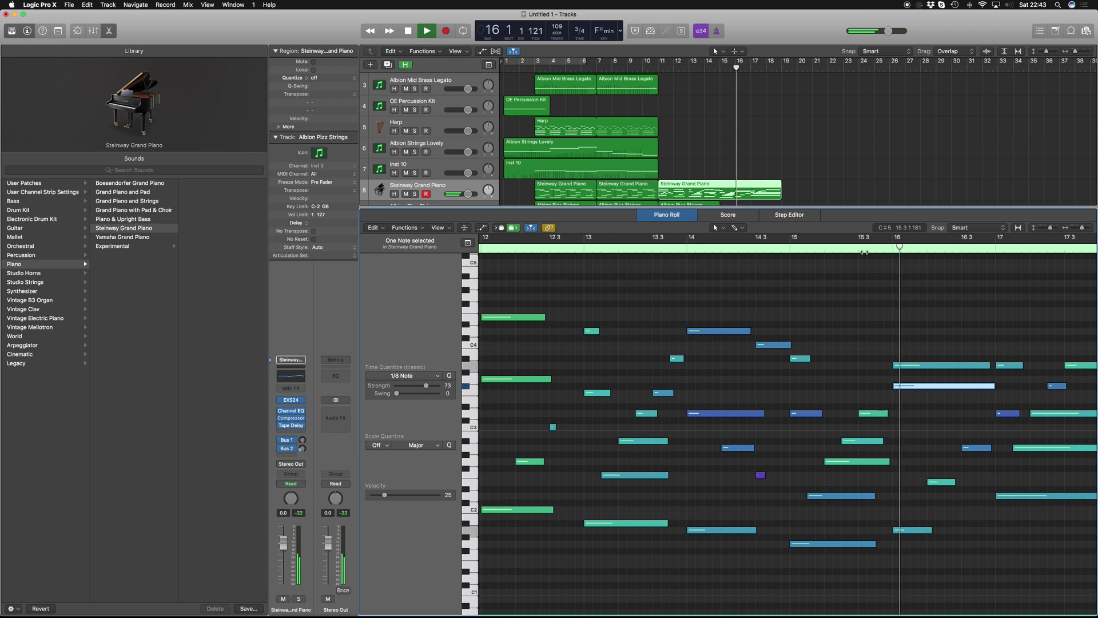
Stop playback and delete the sustained F#3 note beneath the bar 16 A3 in the piano region
key("space")
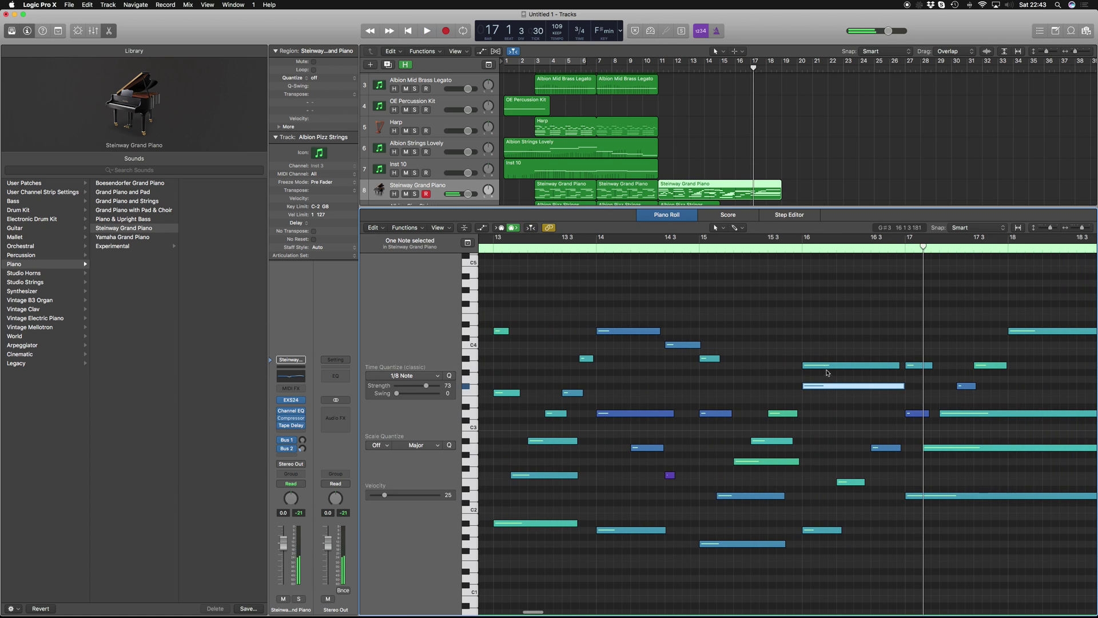
mouse_move(876, 388)
key("Delete")
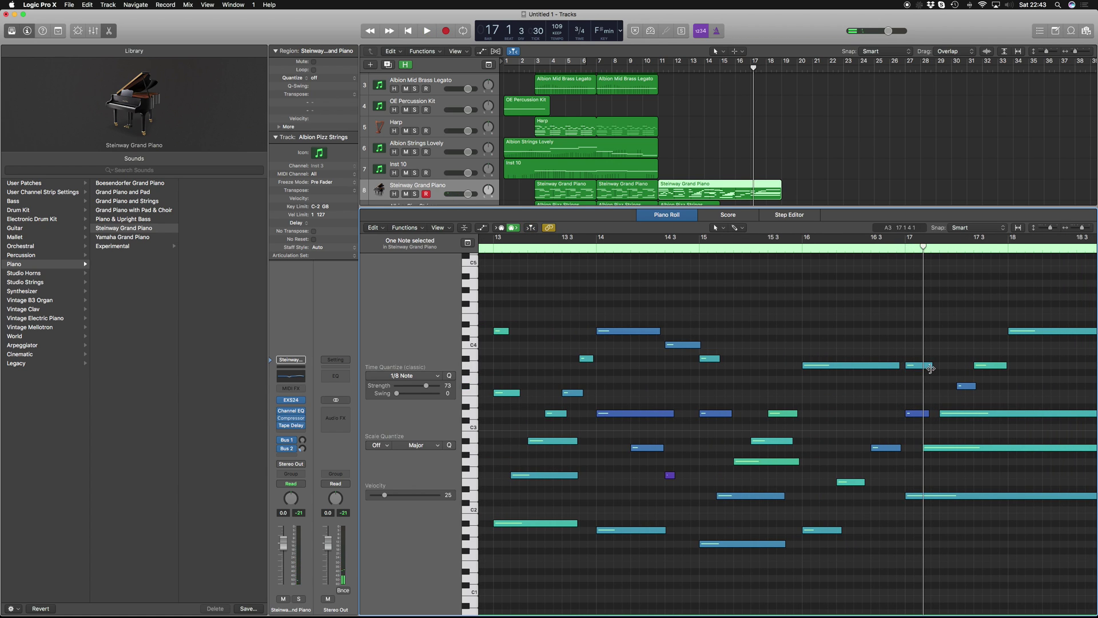
Delete the A3 on the last beat of bar 17, lengthen that bar's opening A3 to cover its place, and close the Piano Roll
left_click(989, 365)
key("Delete")
left_click_drag(931, 364, 1002, 367)
key("p")
left_click(875, 296)
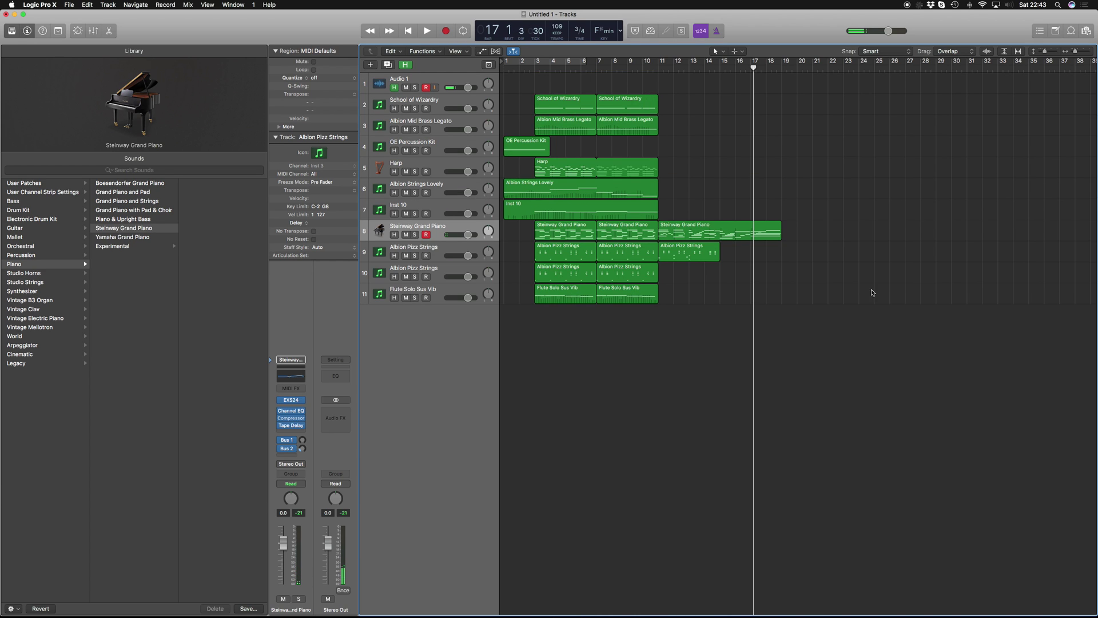
Play the arrangement briefly from about bar 10
left_click(652, 68)
key("space")
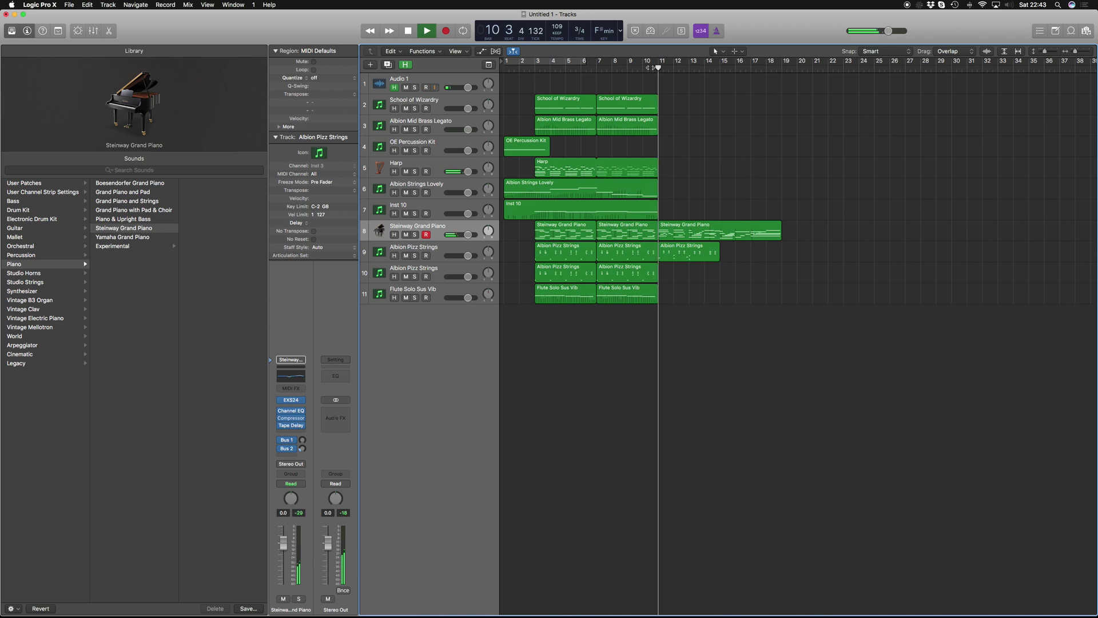
key("space")
Record a new Albion Strings Lovely part with playback starting at bar 9 and stopping in bar 19
left_click(627, 68)
left_click(427, 235)
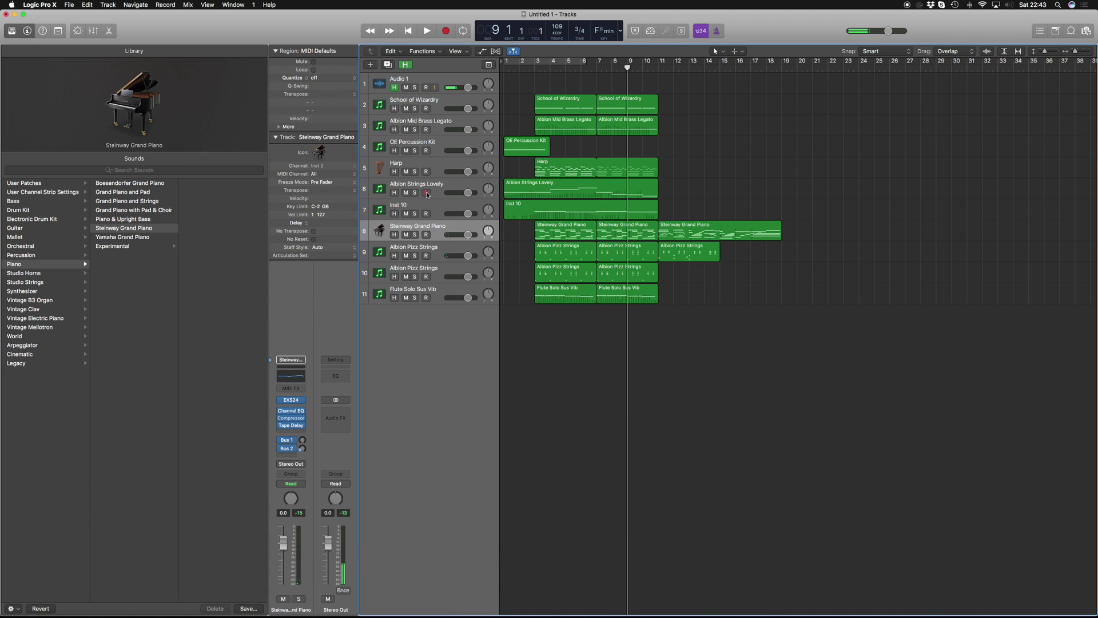
left_click(426, 193)
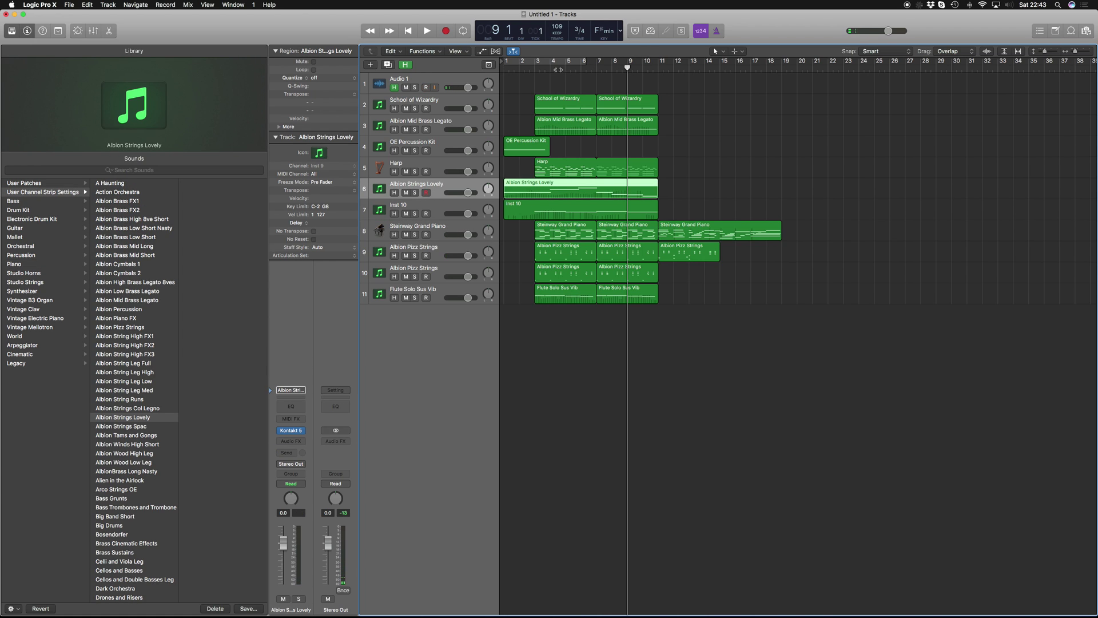
left_click(426, 87)
key("space")
key("r")
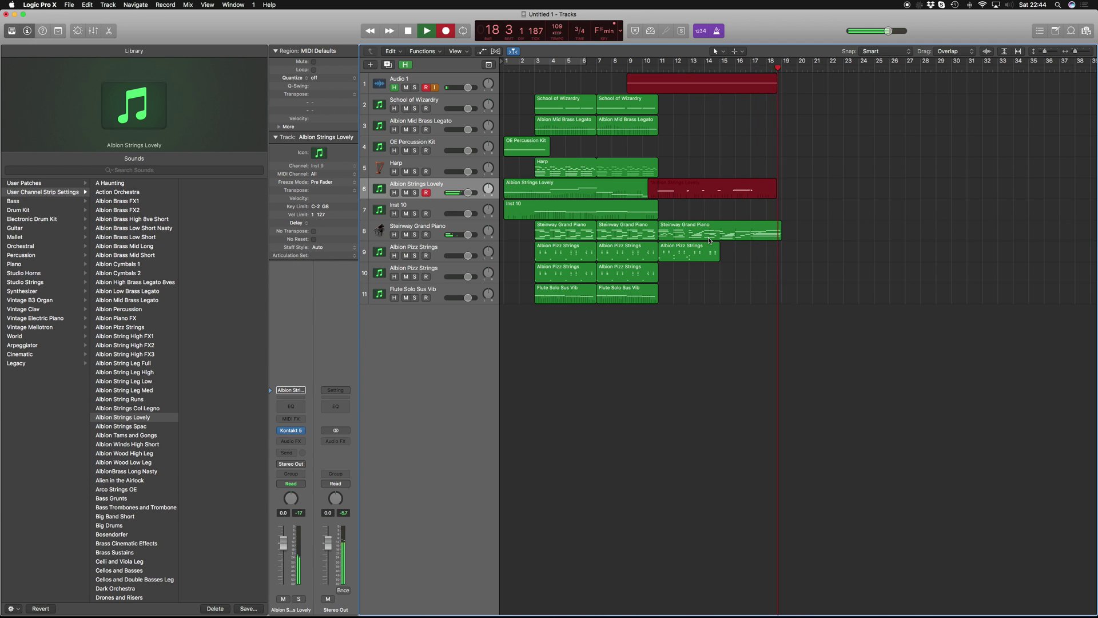
key("space")
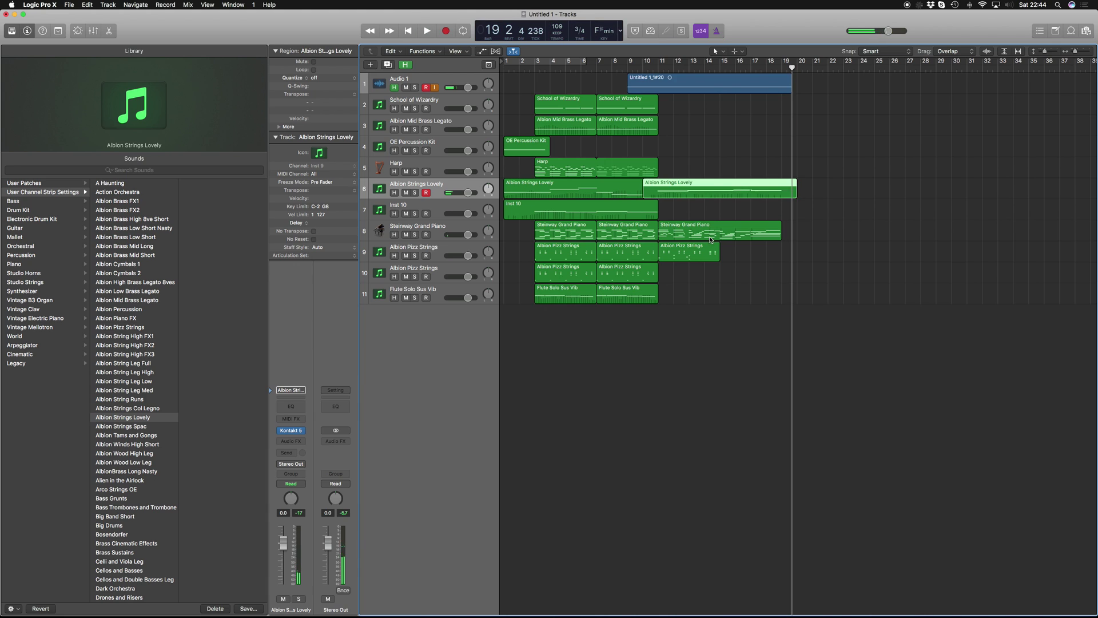
Open the newly recorded Albion Strings Lovely region in the Piano Roll and delete the stray very short note at bar 17
double_click(765, 192)
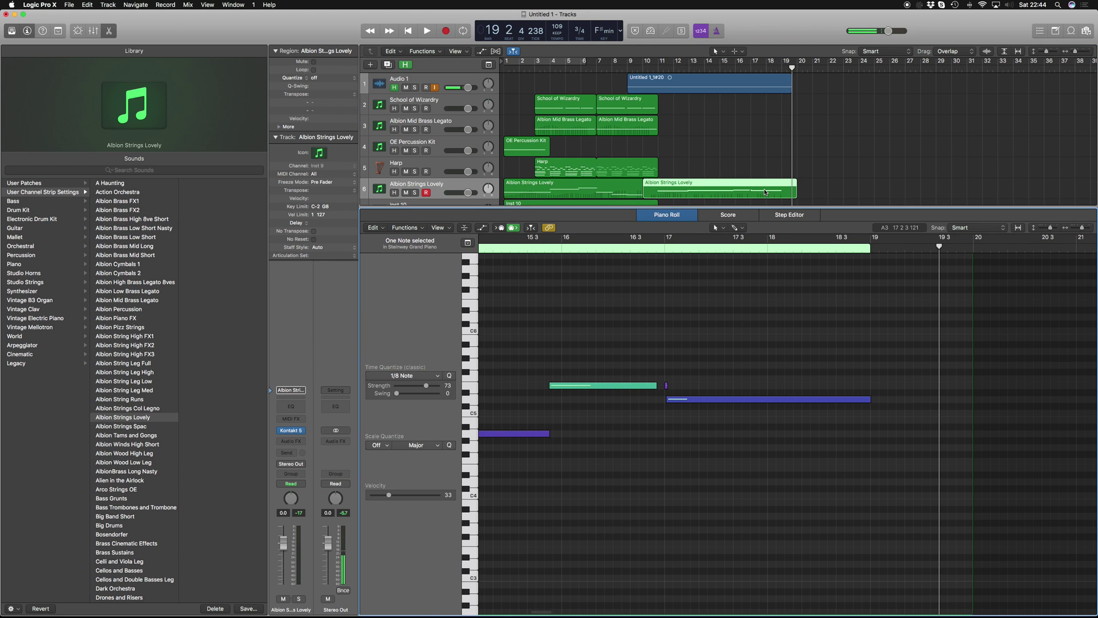
left_click_drag(709, 371, 667, 386)
scroll(643, 451, "left", 1)
left_click(643, 454)
scroll(643, 456, "left", 10)
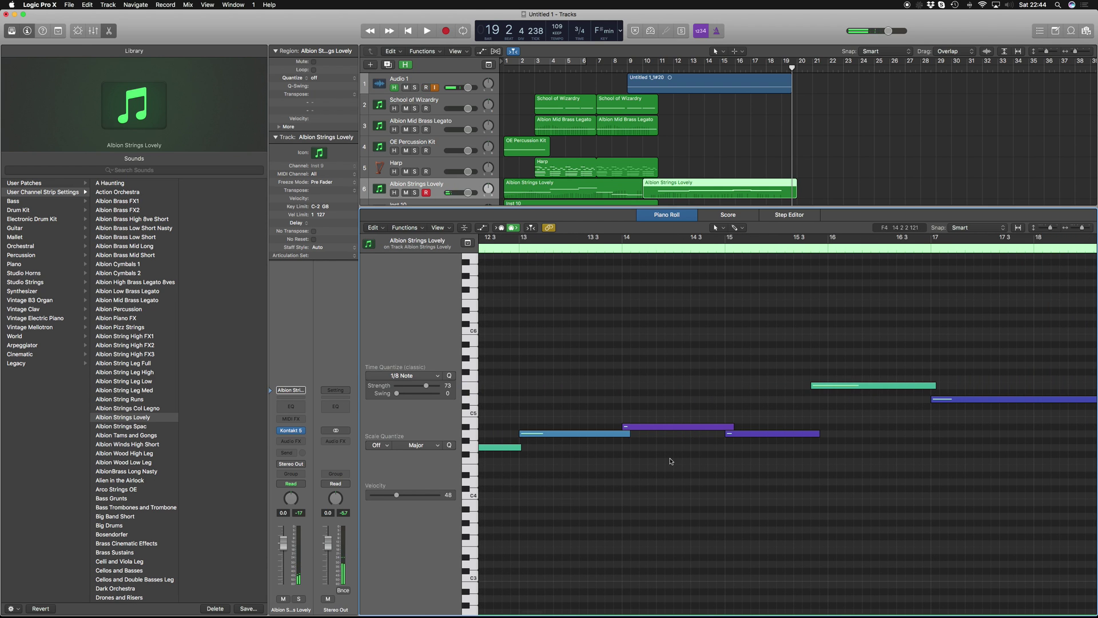
key("e")
Join the two Albion Strings Lovely regions into one and return the playhead to bar 1
left_click_drag(844, 183, 629, 188)
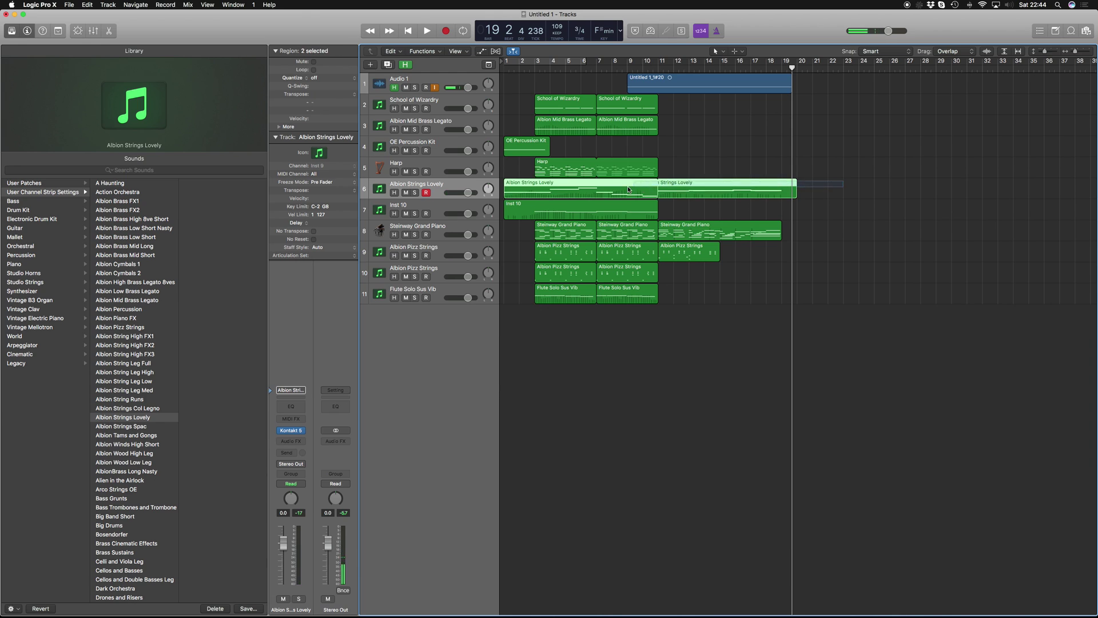
key("super+j")
left_click(655, 374)
key("Return")
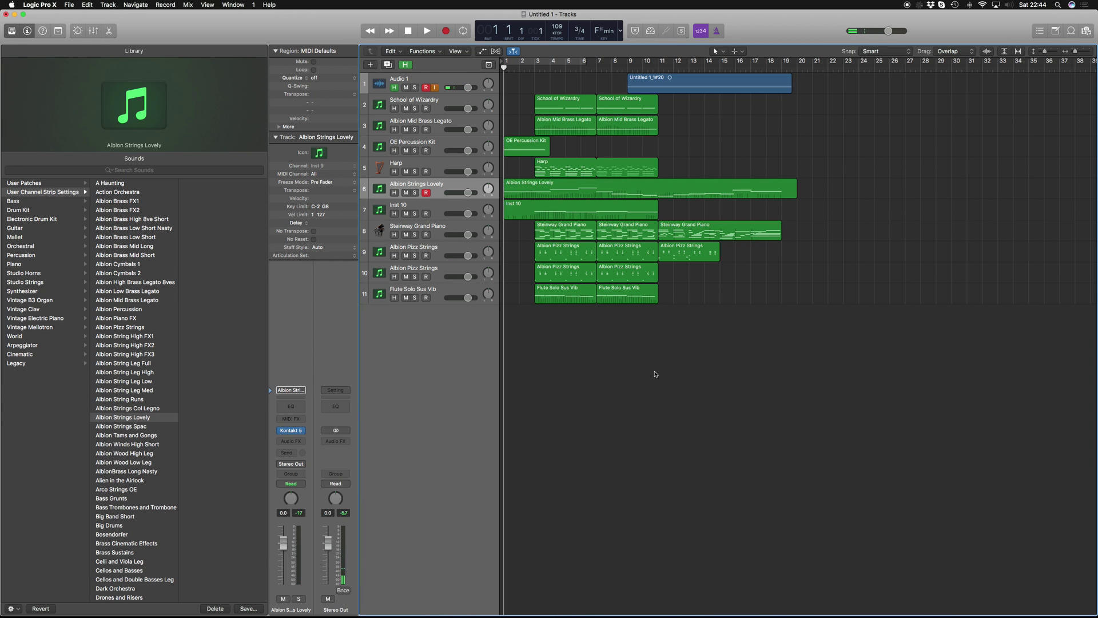
Record a pizzicato part on the first Albion Pizz Strings track from bar 15 through bar 18
left_click(426, 214)
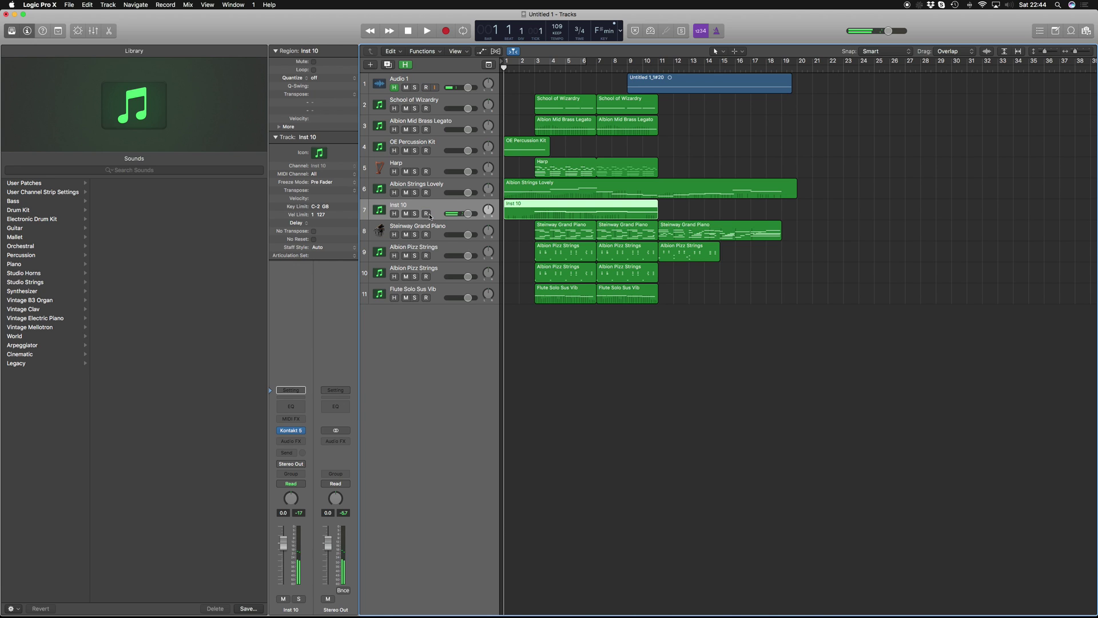
left_click(530, 324)
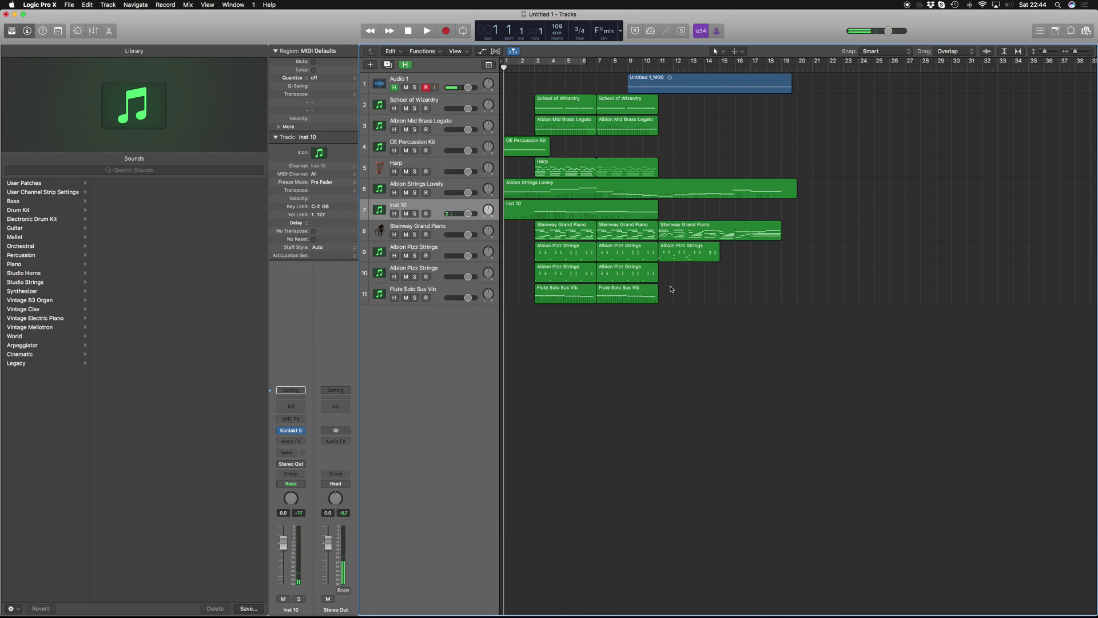
left_click(717, 65)
left_click(425, 255)
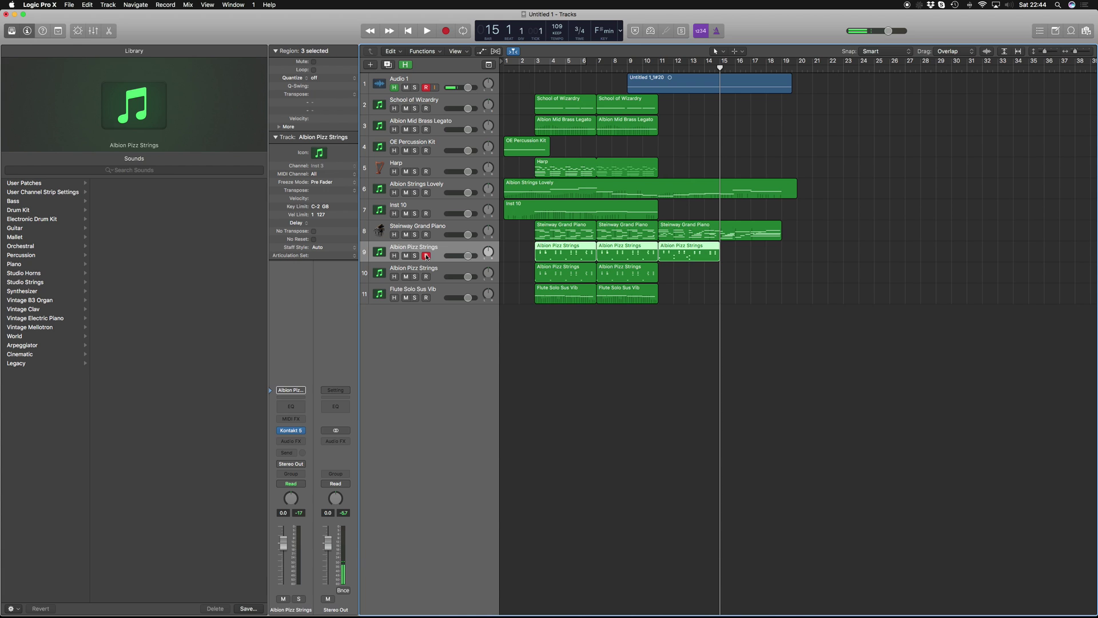
key("space")
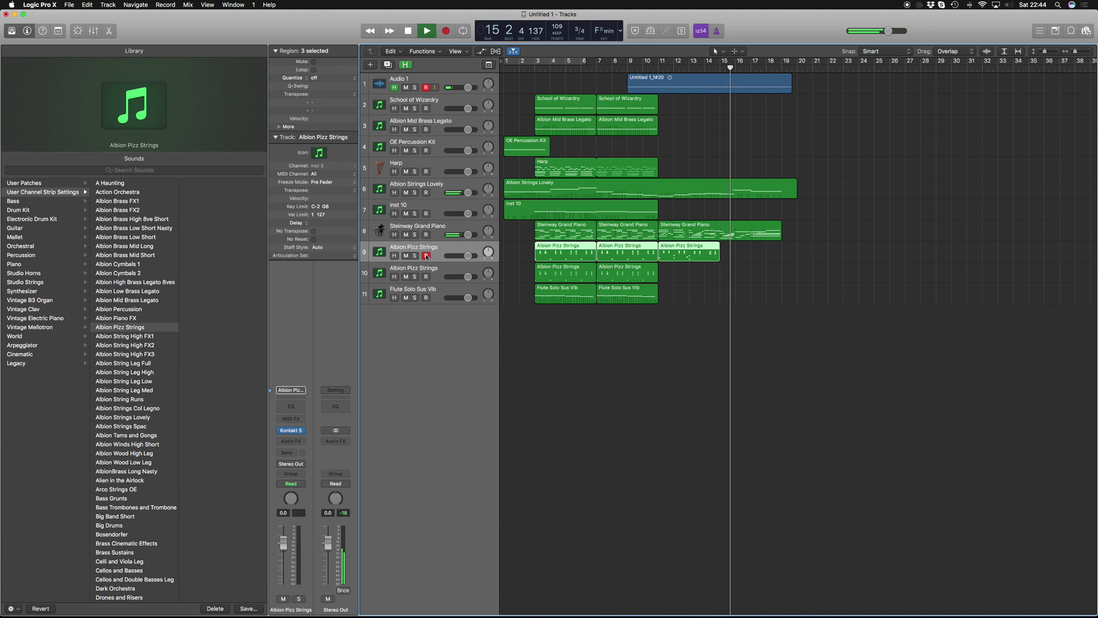
key("space")
left_click(722, 68)
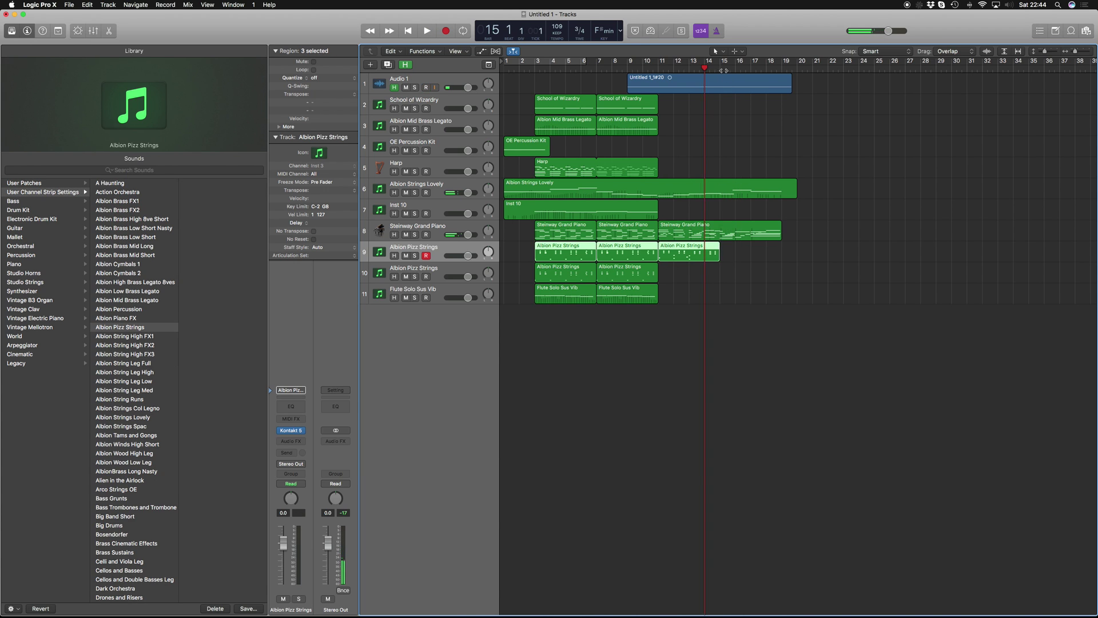
key("r")
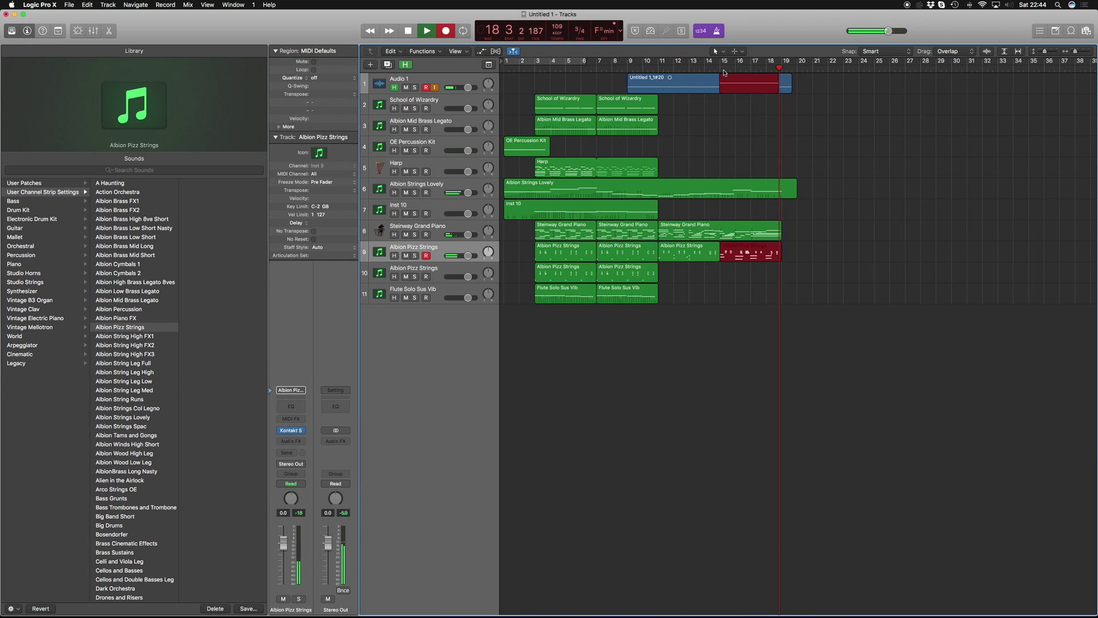
key("space")
Delete the unwanted audio recorded on the Audio 1 track along with its file
left_click(731, 86)
key("Delete")
key("Return")
Copy the pizzicato regions at bars 11 and 15 from track 9 onto the second Albion Pizz Strings track
left_click_drag(747, 285, 699, 254)
key("p")
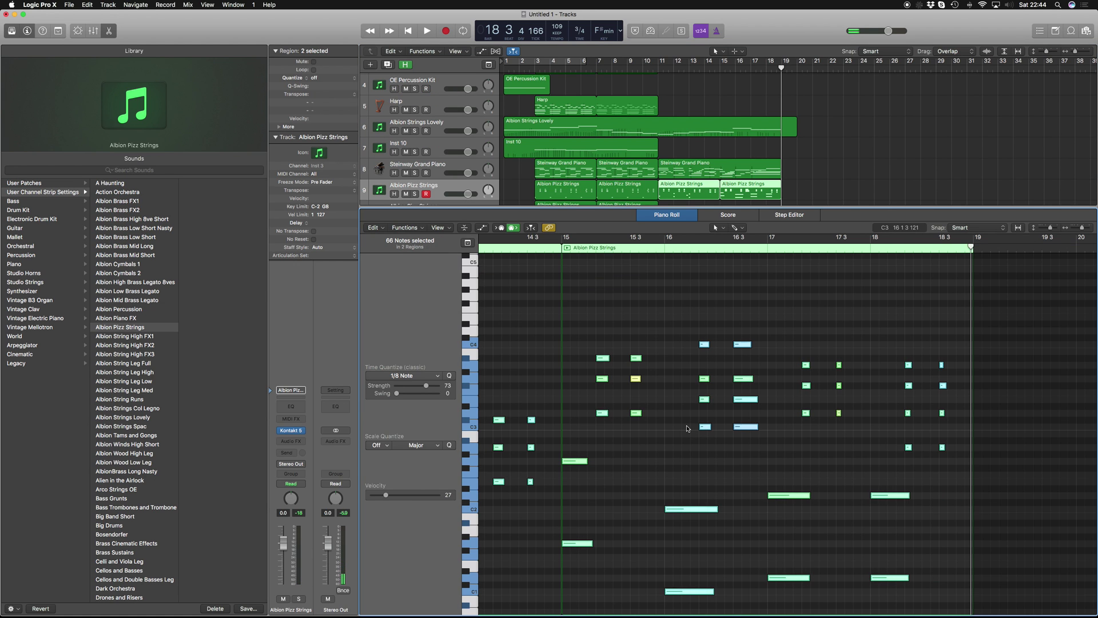
key("p")
left_click_drag(705, 261, 705, 283)
left_click(662, 358)
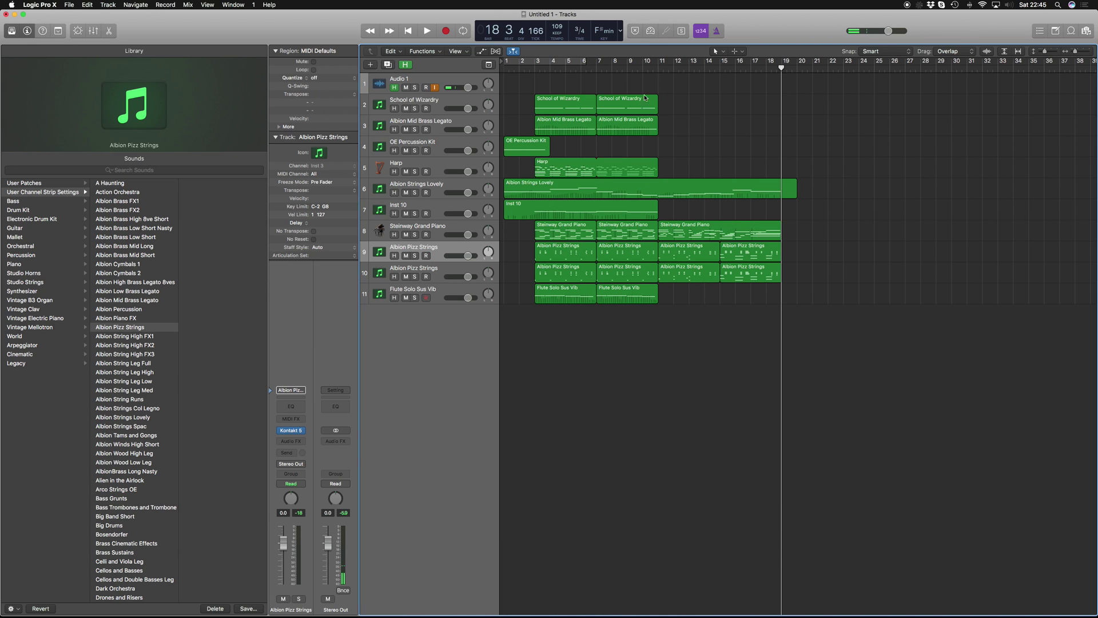
Arm the Flute Solo Sus Vib track for recording, with the playhead at bar 10
key("space")
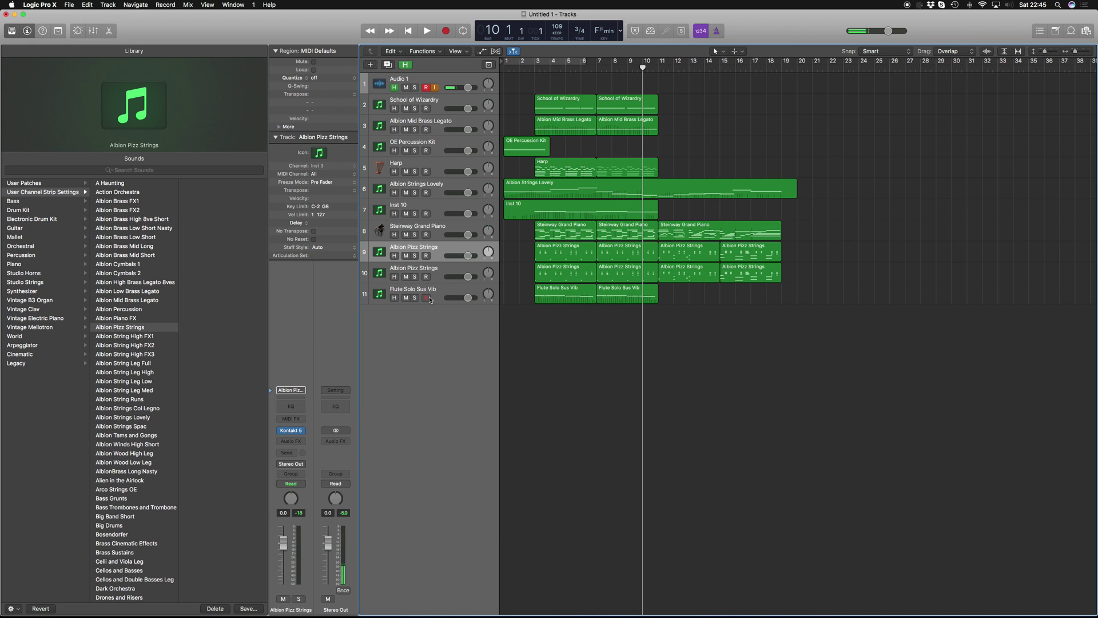
left_click(426, 298)
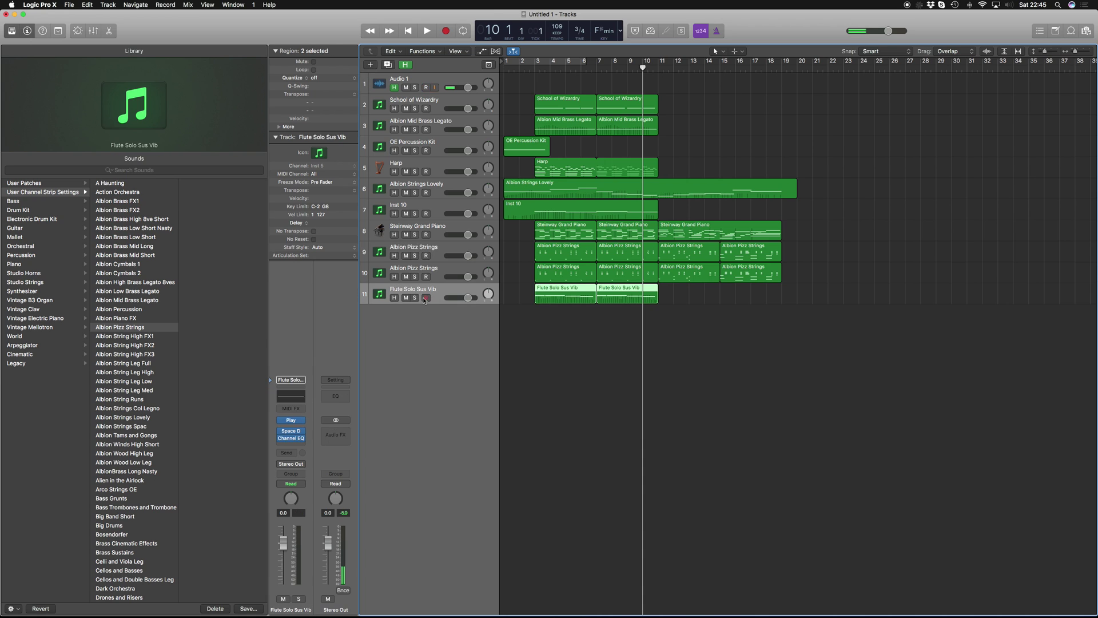
Try recording a flute part from bar 10 and discard the take together with its audio recording
key("r")
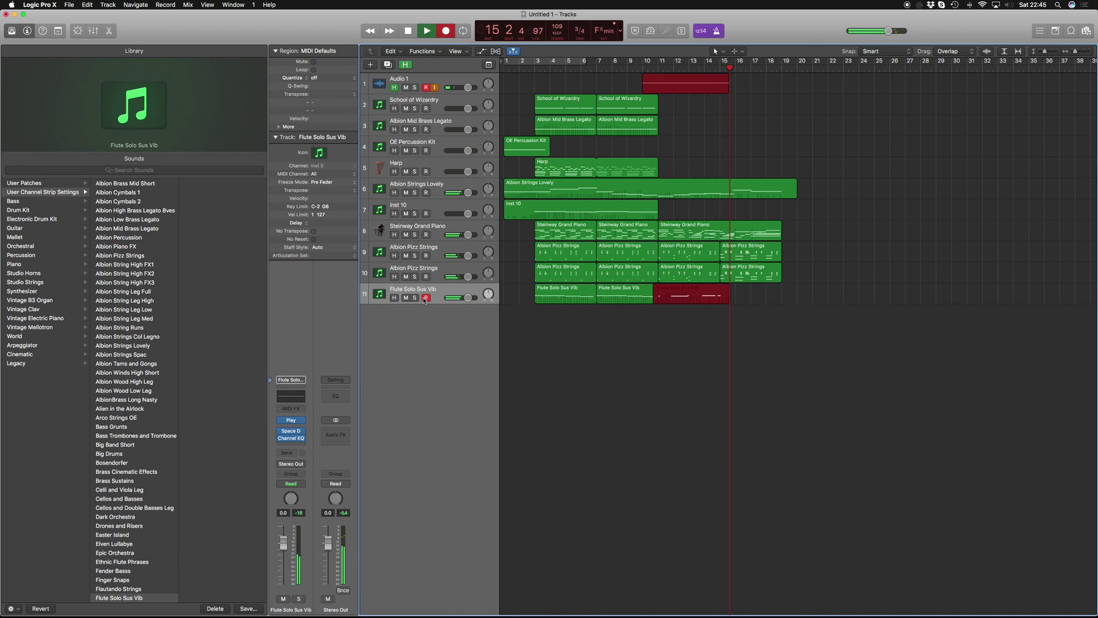
key("space")
left_click(672, 87)
key("Delete")
key("Return")
Record a Flute Solo Sus Vib part from bar 11 to the end of bar 14
left_click(659, 67)
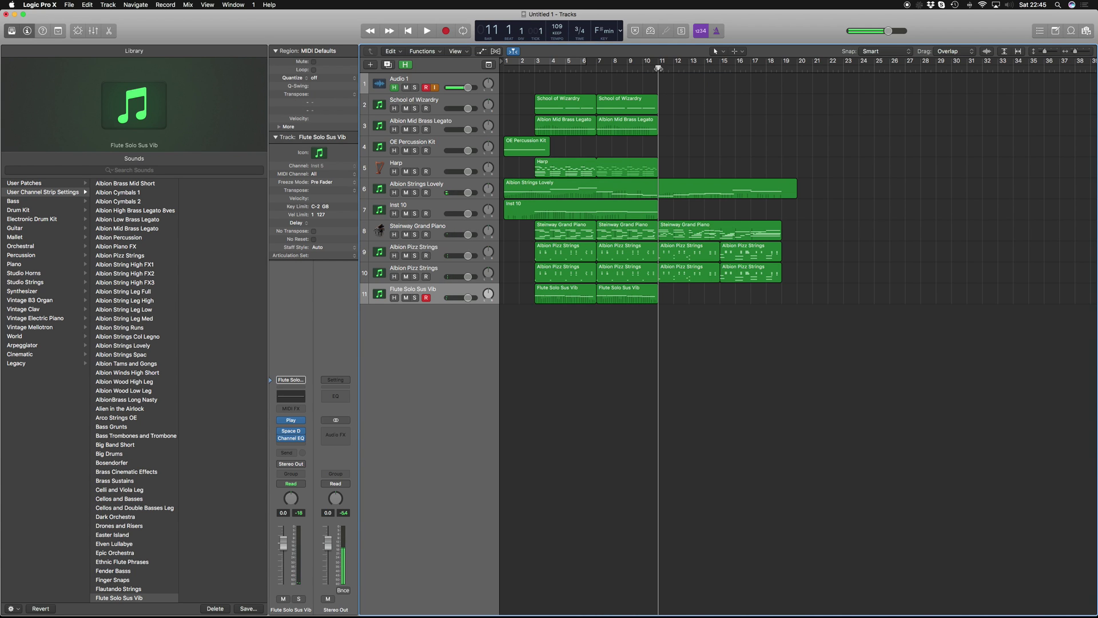
key("r")
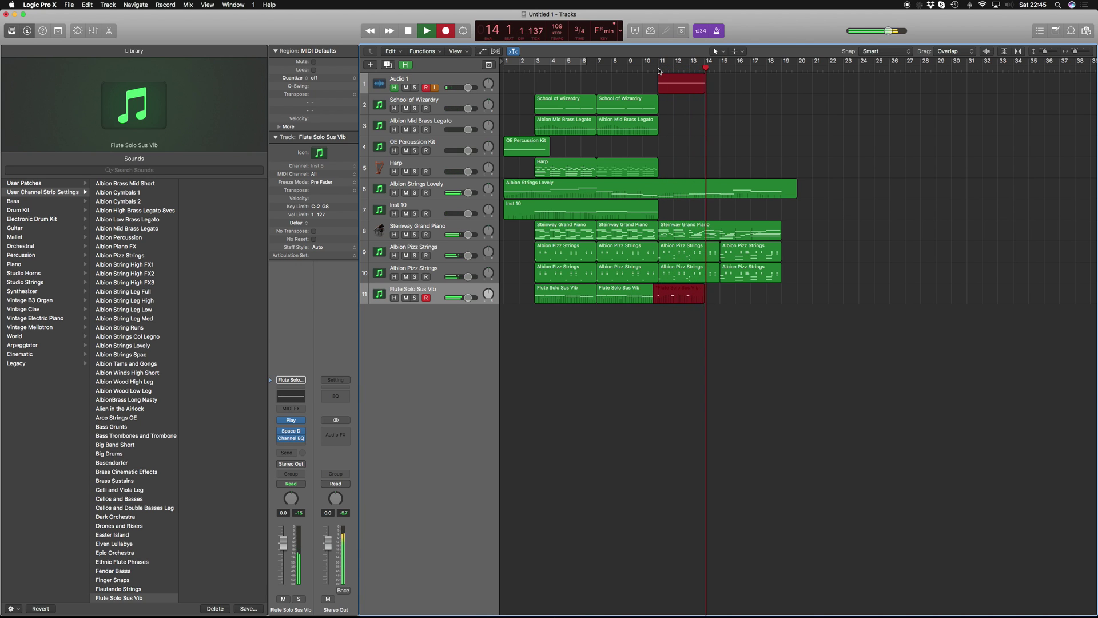
key("space")
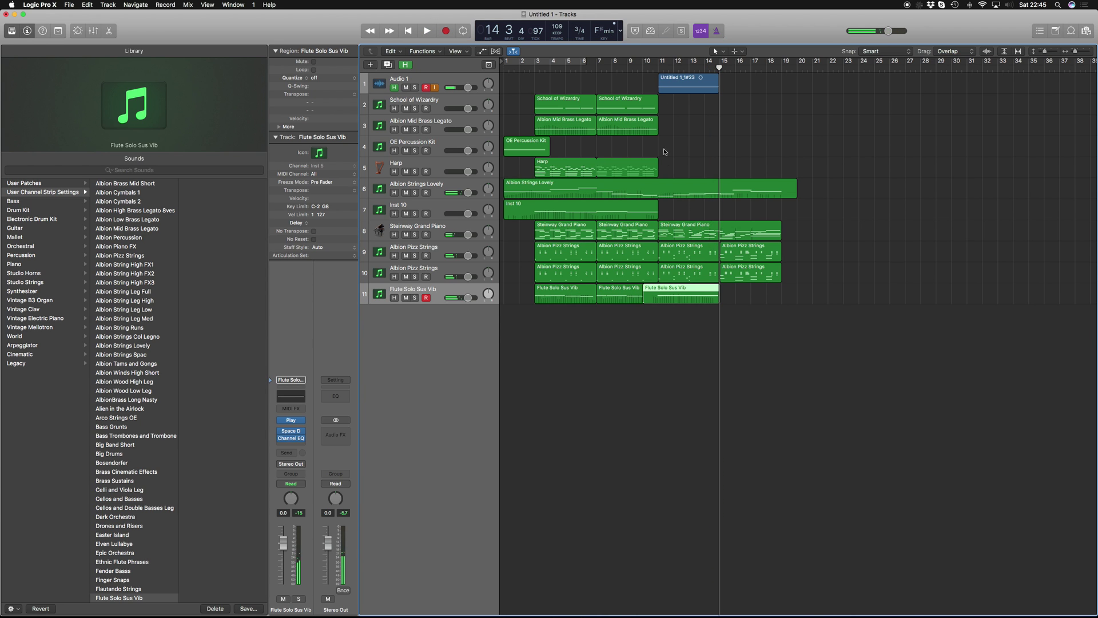
In the new flute region, extend the bar 12 A#4 slightly into bar 13 and shorten the C5 to end at bar 14
double_click(687, 292)
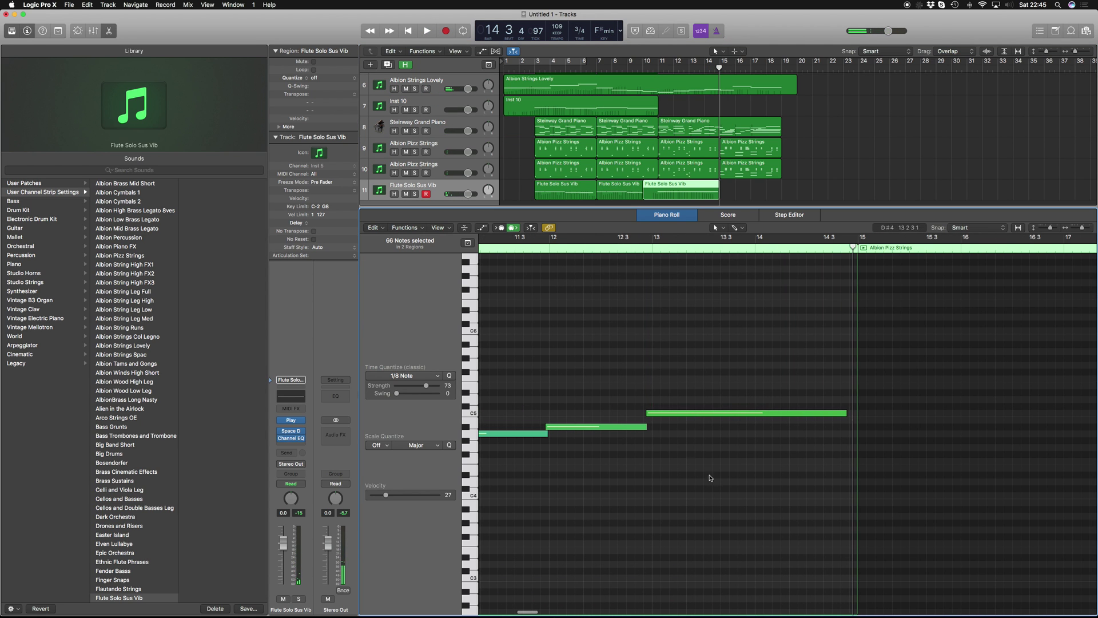
left_click(801, 445)
left_click_drag(650, 427, 655, 428)
left_click_drag(713, 452, 735, 378)
left_click_drag(851, 420, 755, 423)
Play the edited flute part from bar 11 into bar 14
left_click(510, 262)
left_click(518, 250)
key("space")
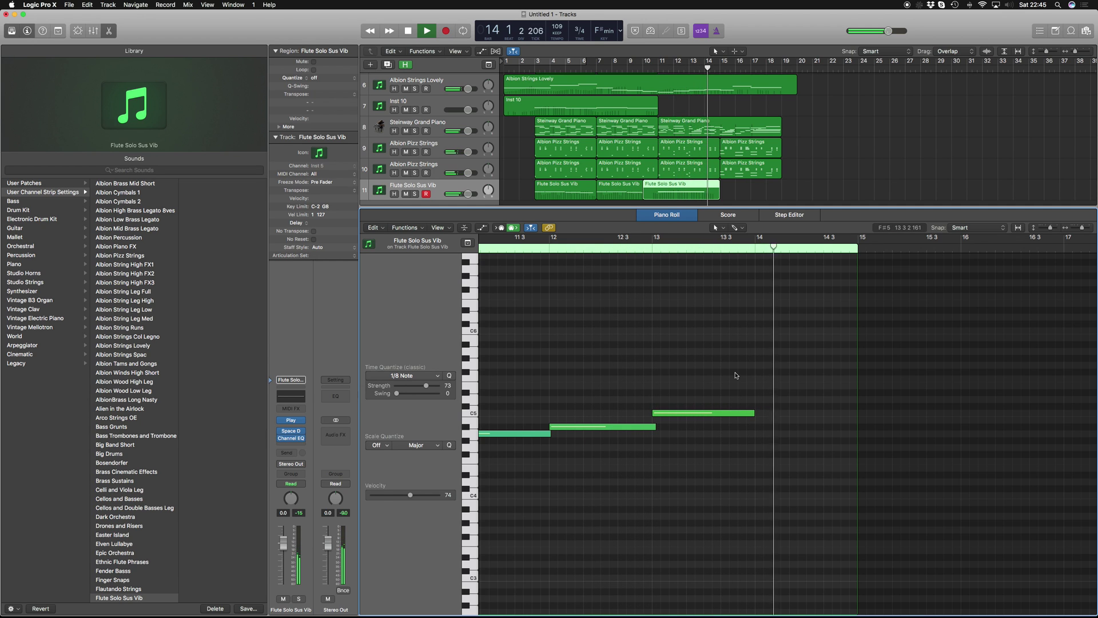
key("space")
Add a one-bar A#4 flute note at bar 14, extend the preceding C5 slightly into it, and play the result
left_click(756, 426, "super")
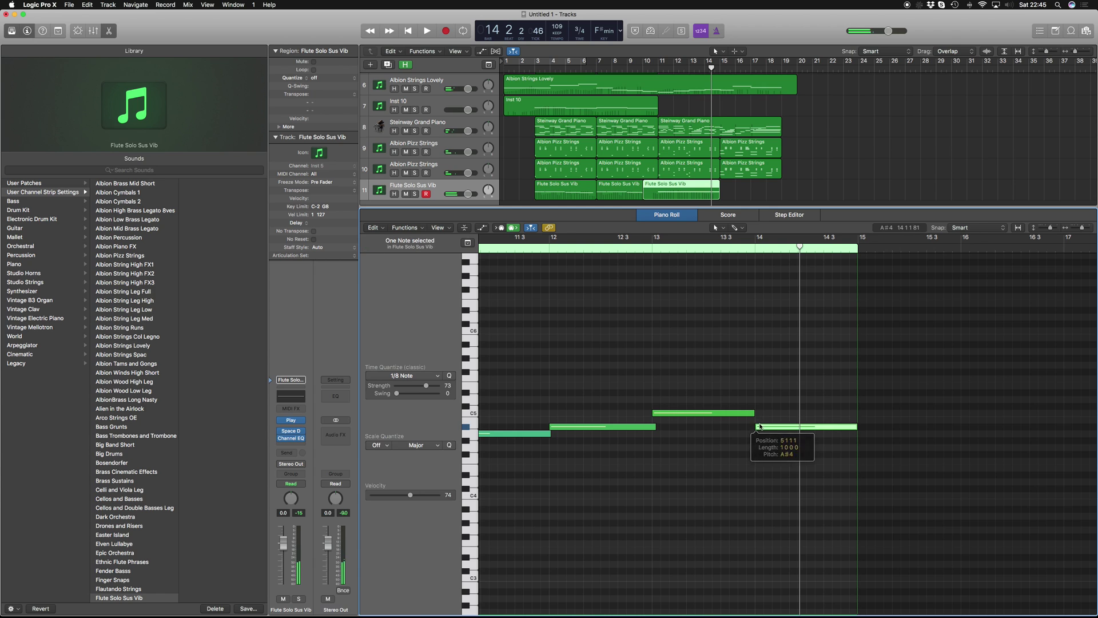
left_click_drag(754, 413, 758, 413)
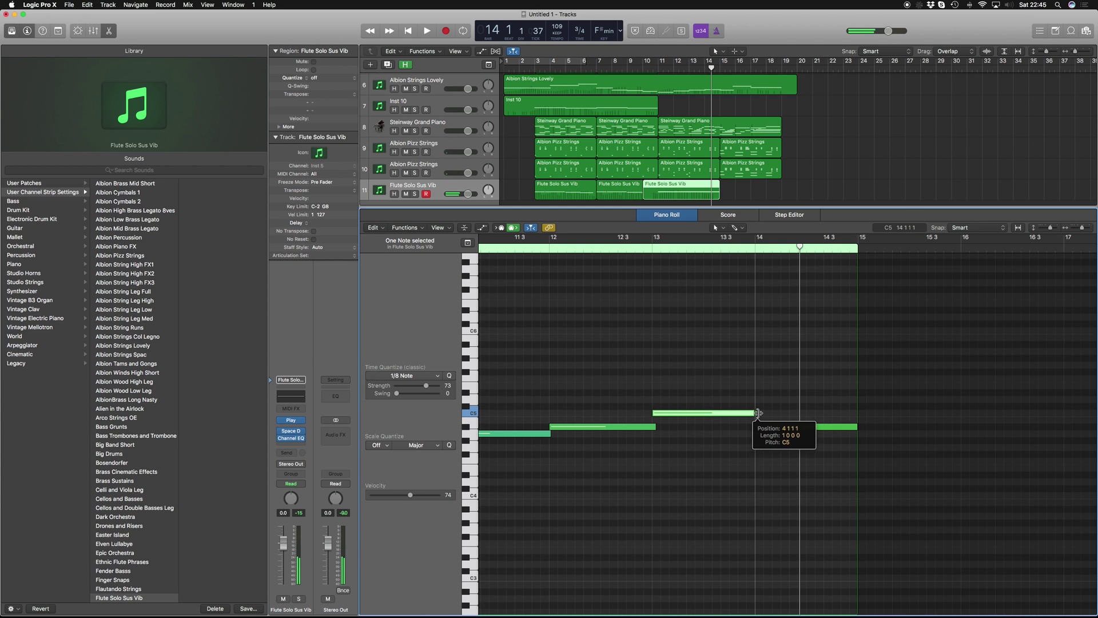
key("space")
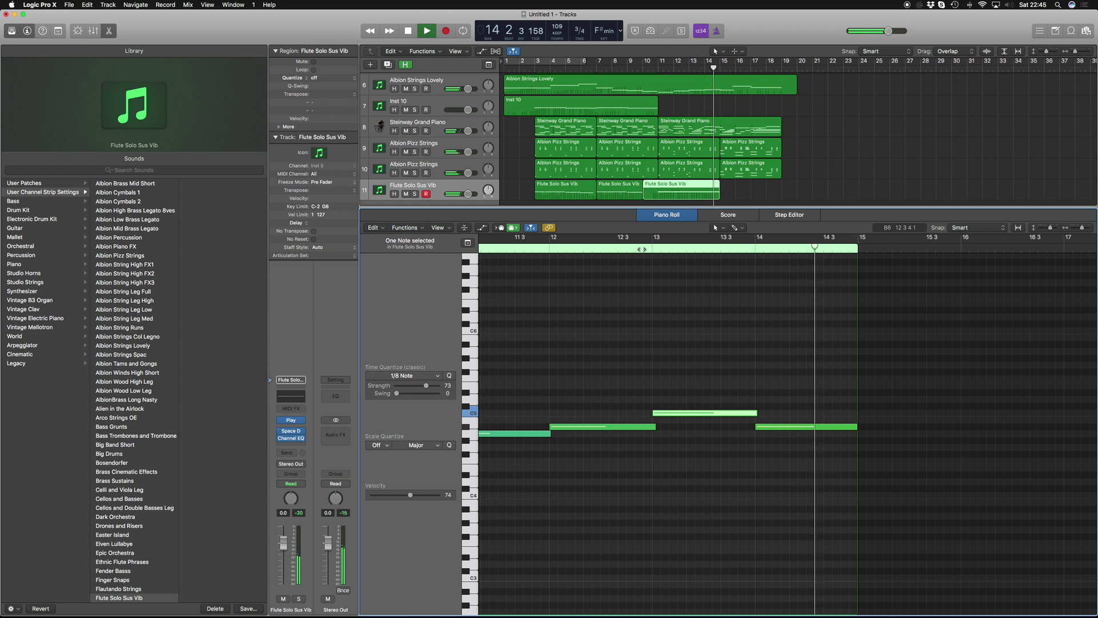
key("space")
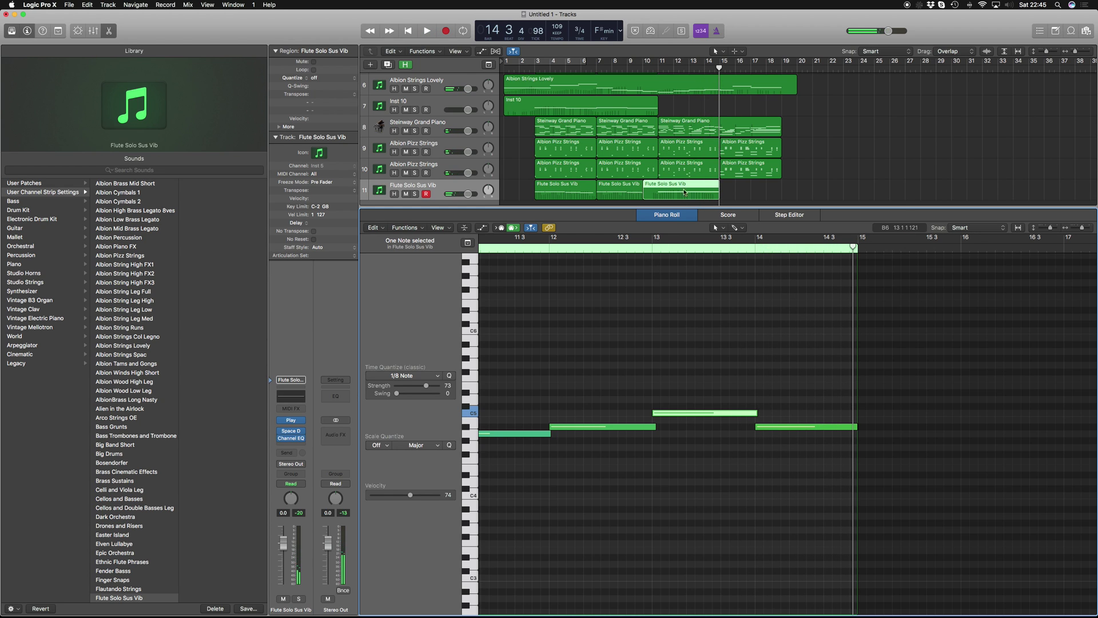
Delete the unwanted audio region Untitled 1_1#23 from the Audio 1 track along with its file
scroll(680, 172, "up", 5)
left_click(694, 86)
key("Delete")
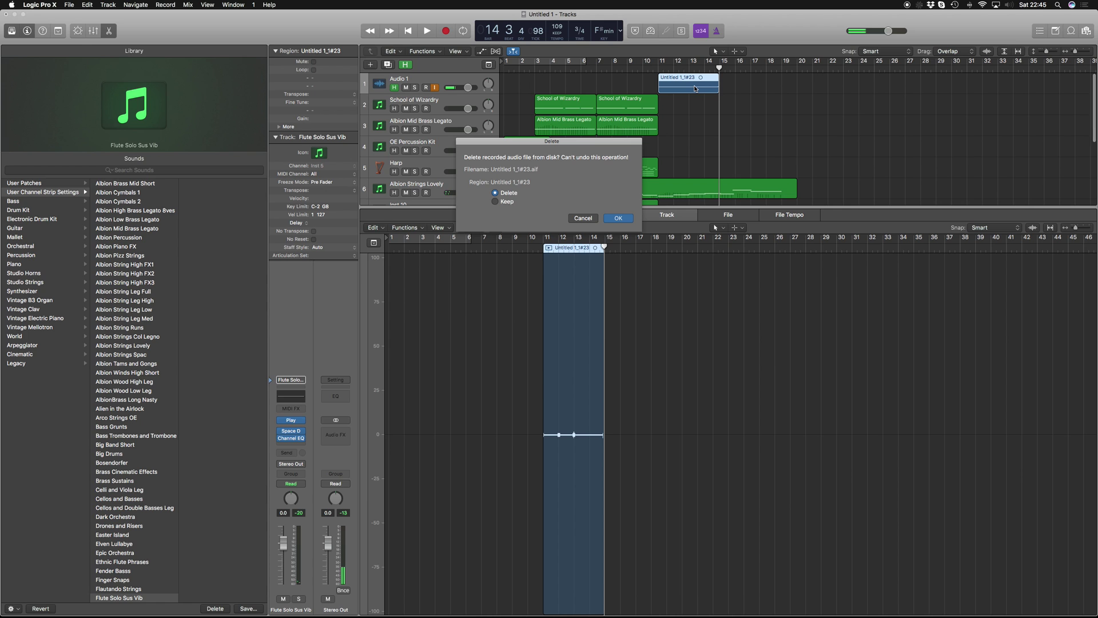
key("Return")
Play the arrangement from about bar 13 into bar 14
scroll(680, 86, "down", 5)
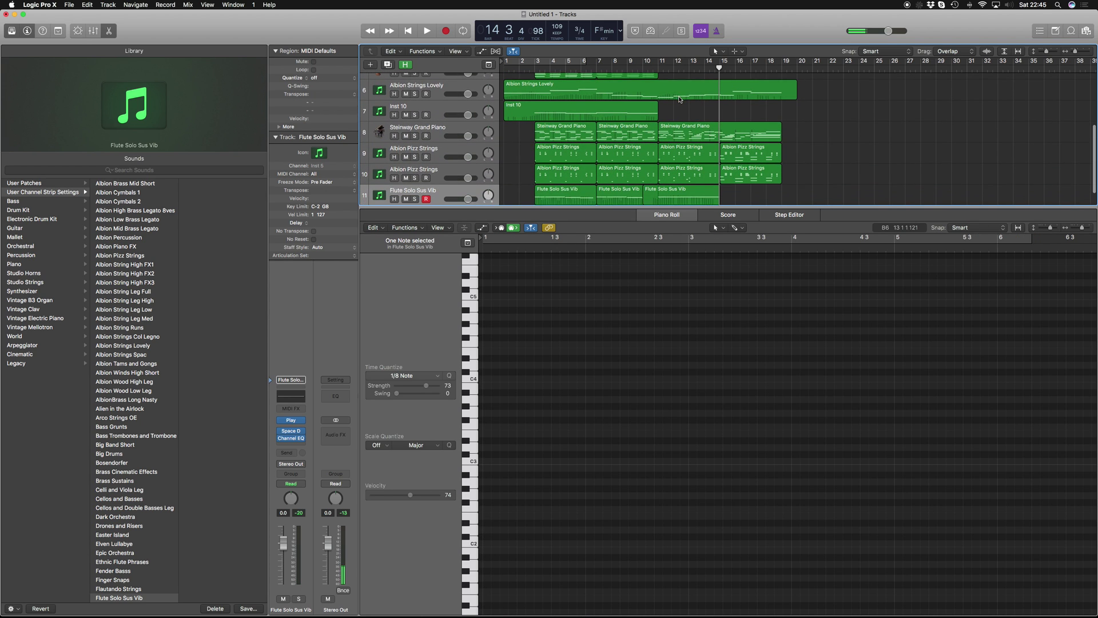
key("space")
scroll(680, 143, "down", 1)
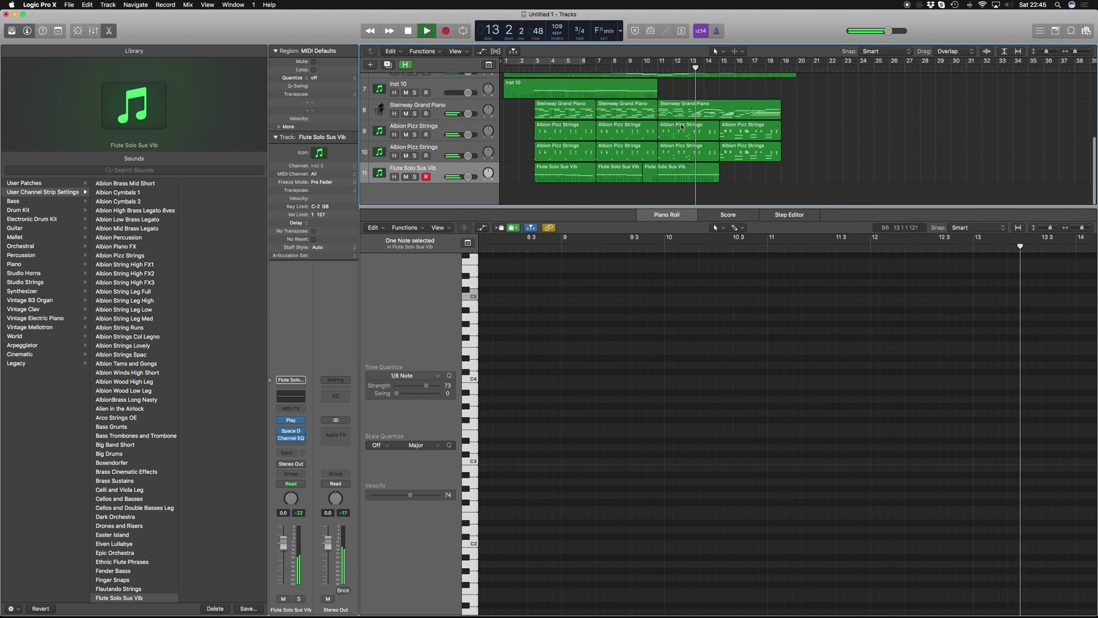
key("space")
scroll(700, 109, "up", 1)
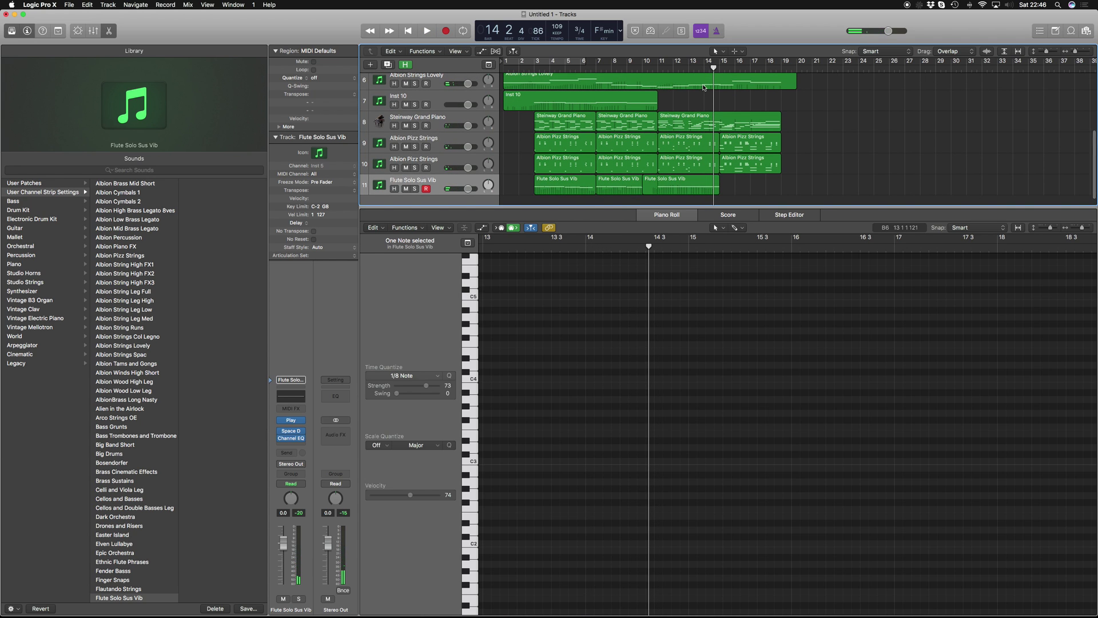
In the Albion Strings Lovely region, lower the bar 14 note to F#4 and play the change
left_click(704, 87)
left_click(590, 360)
left_click(628, 312)
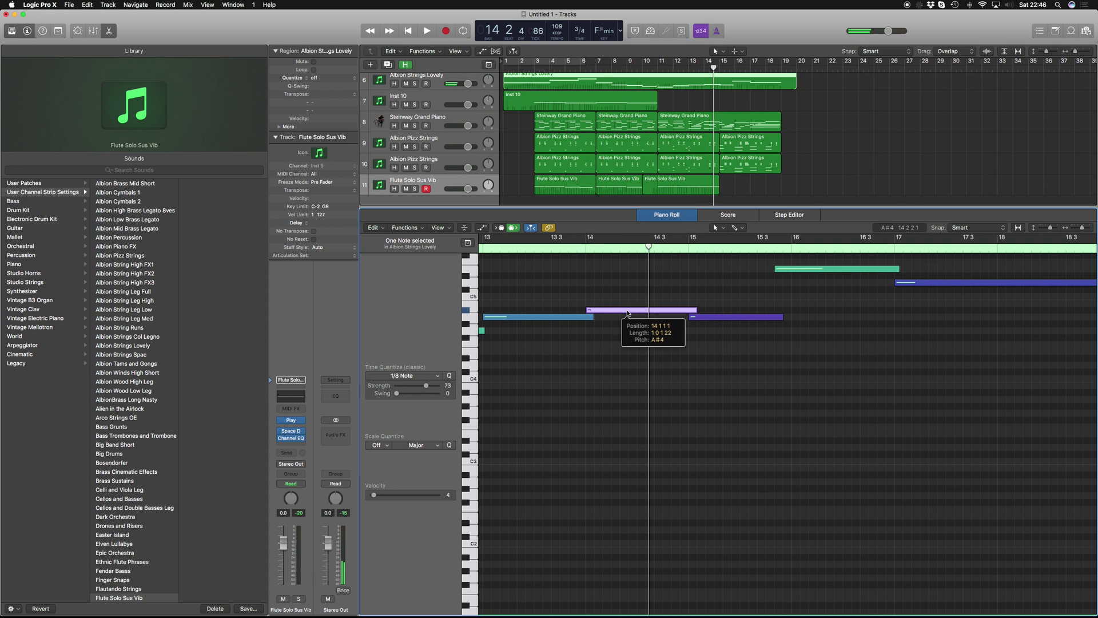
left_click_drag(627, 314, 627, 341)
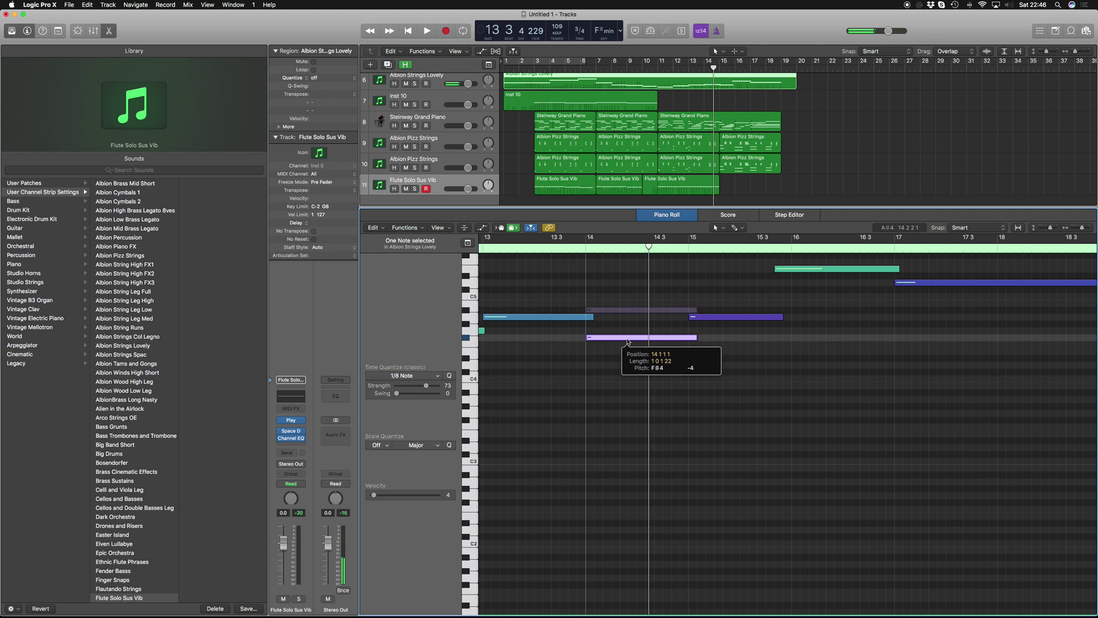
scroll(628, 342, "left", 5)
double_click(608, 249)
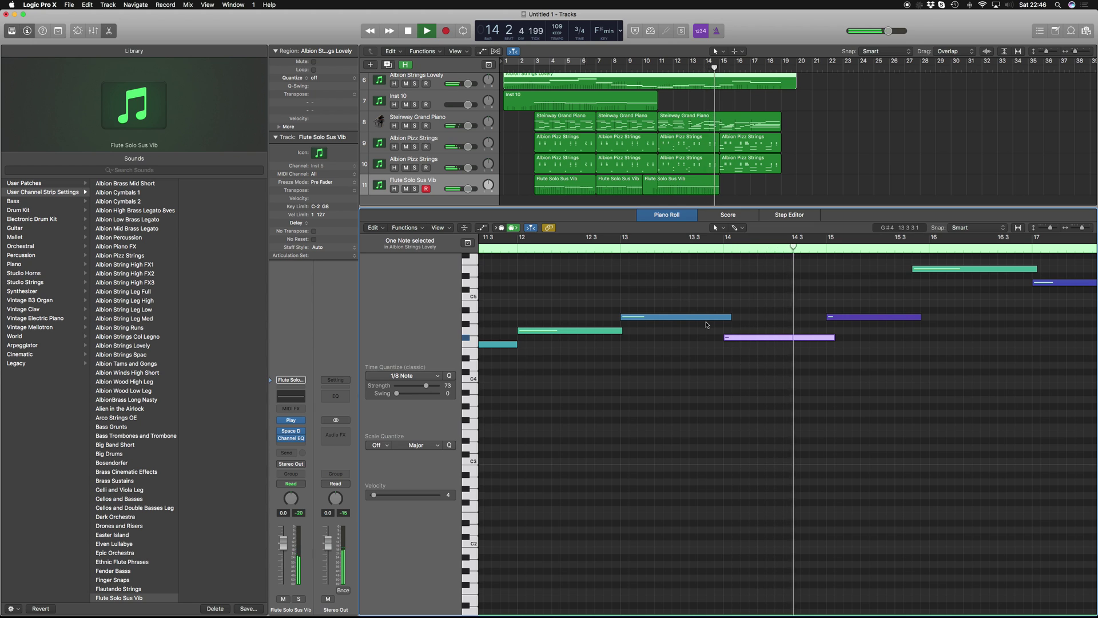
Lower the bar 15 Albion Strings Lovely note to F4 and play the passage from bar 13
key("space")
left_click_drag(859, 316, 859, 346)
left_click(705, 250)
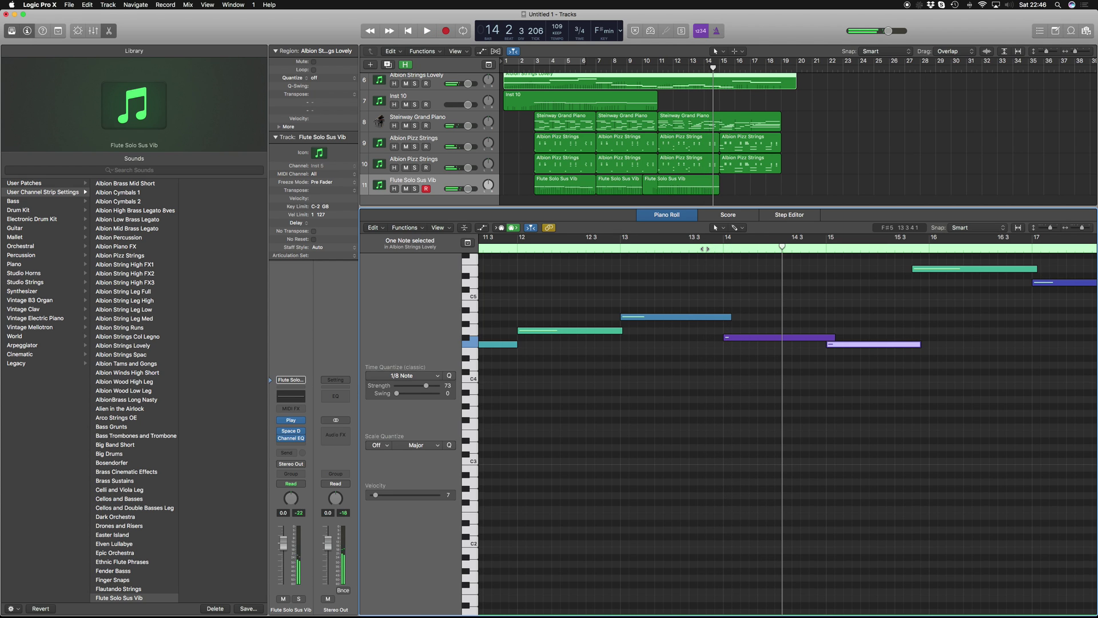
double_click(687, 250)
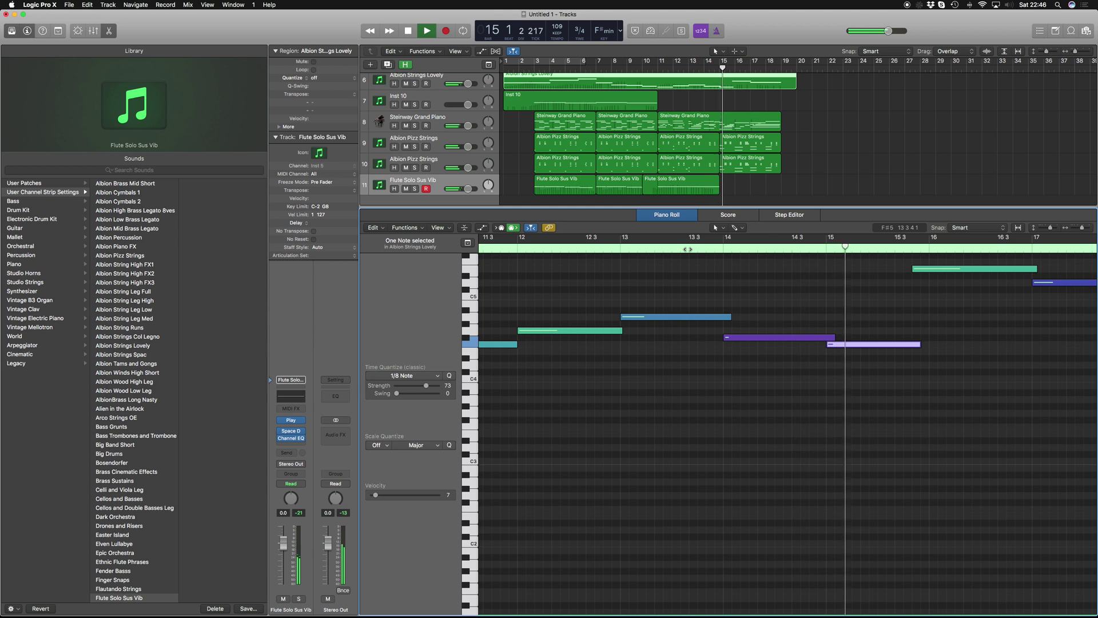
Close the note editor and replay the full arrangement several times from about bar 13 into bar 15
key("p")
left_click(730, 308)
left_click(714, 71)
left_click(703, 69)
key("space")
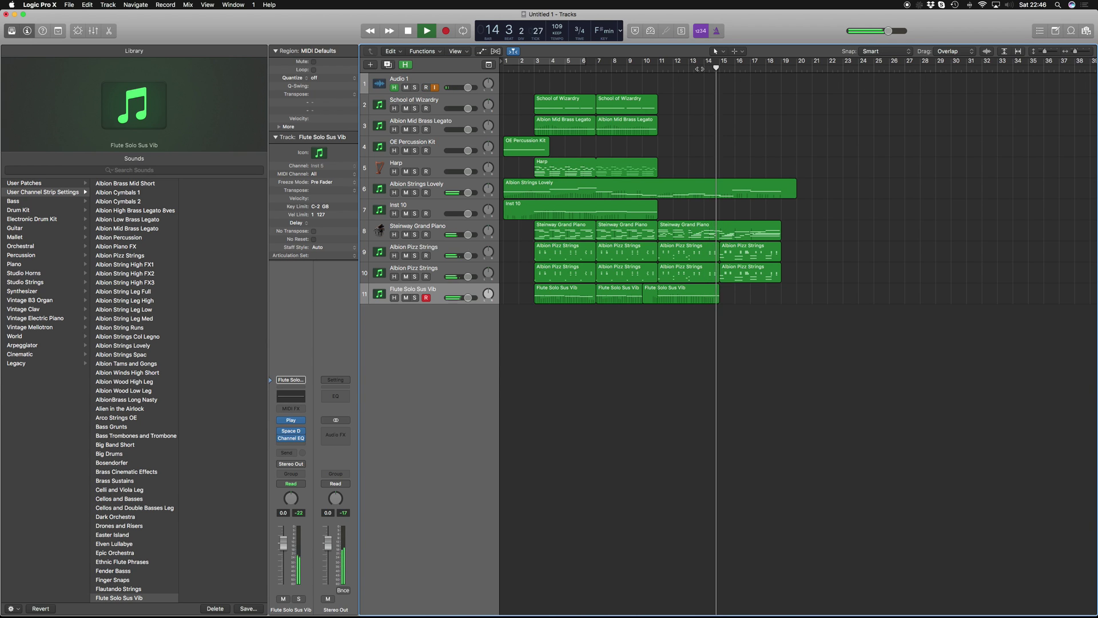
key("space")
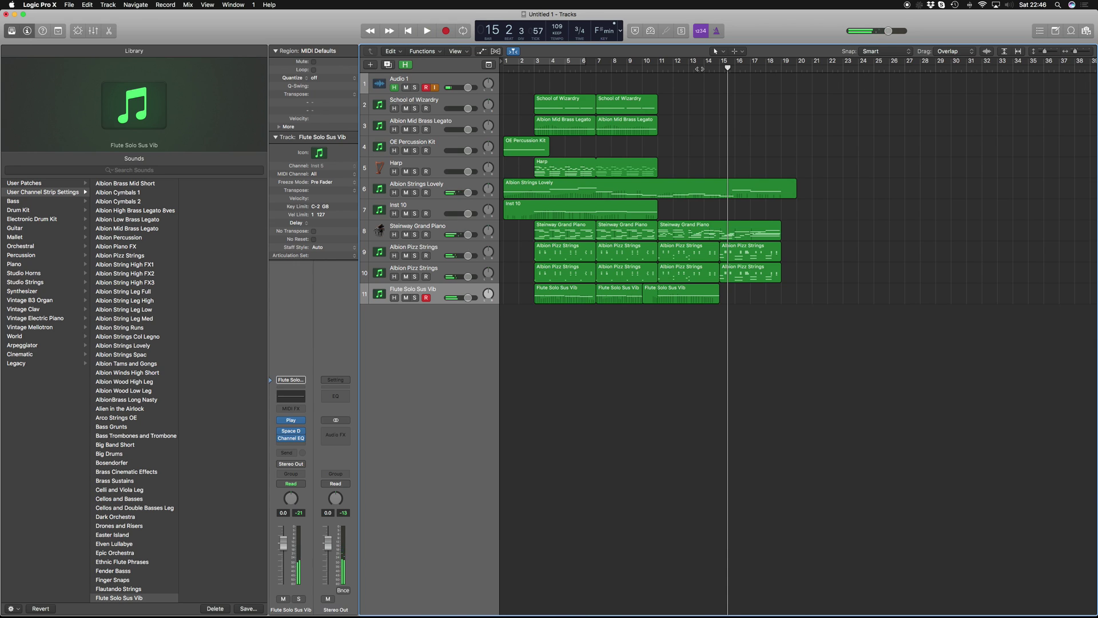
left_click(700, 68)
key("space")
key("space")
key("space")
key("space")
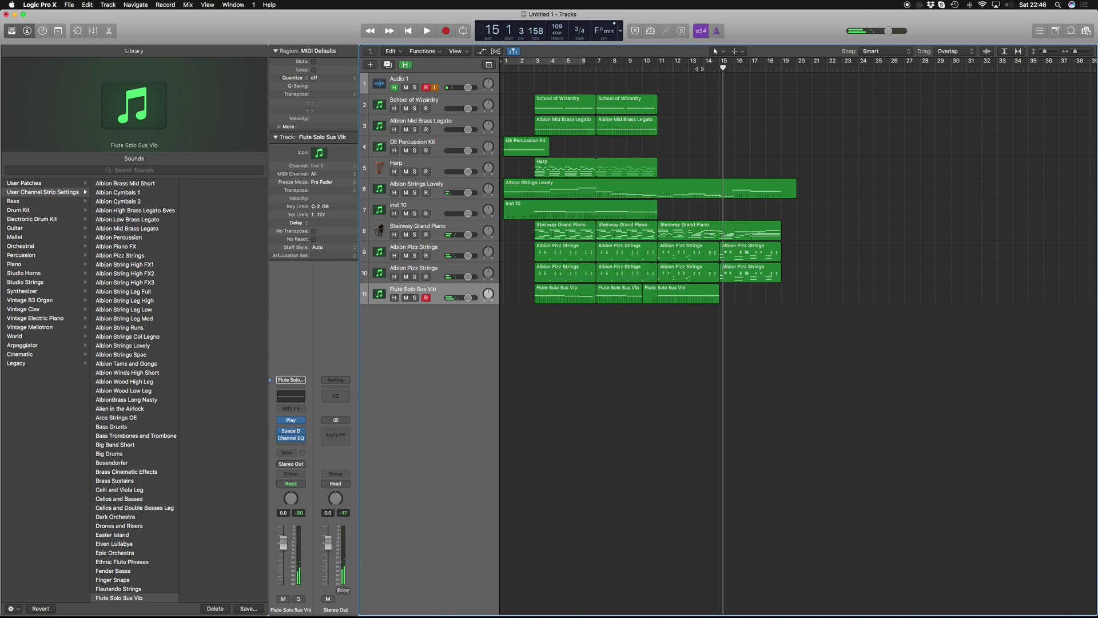
Extend the last Flute Solo Sus Vib region to bar 16 and add a nearly one-bar A4 note at bar 15
left_click_drag(717, 299, 733, 299)
double_click(723, 299)
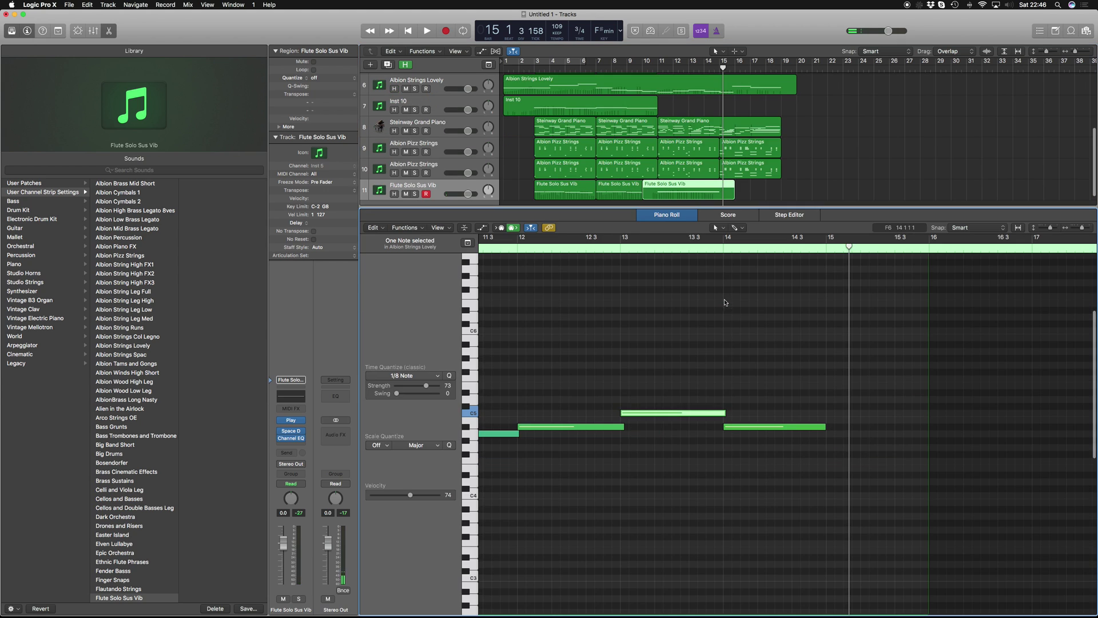
left_click(829, 412)
left_click_drag(834, 414, 835, 434)
Play the extended flute line from late in bar 13 to the start of bar 16
left_click(709, 246)
key("space")
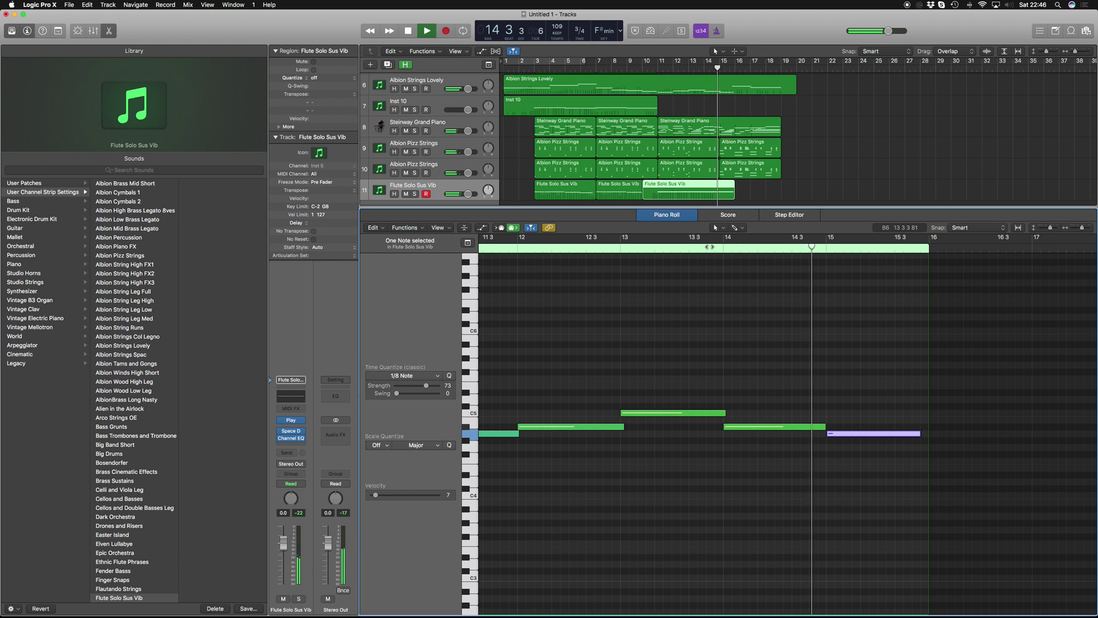
key("space")
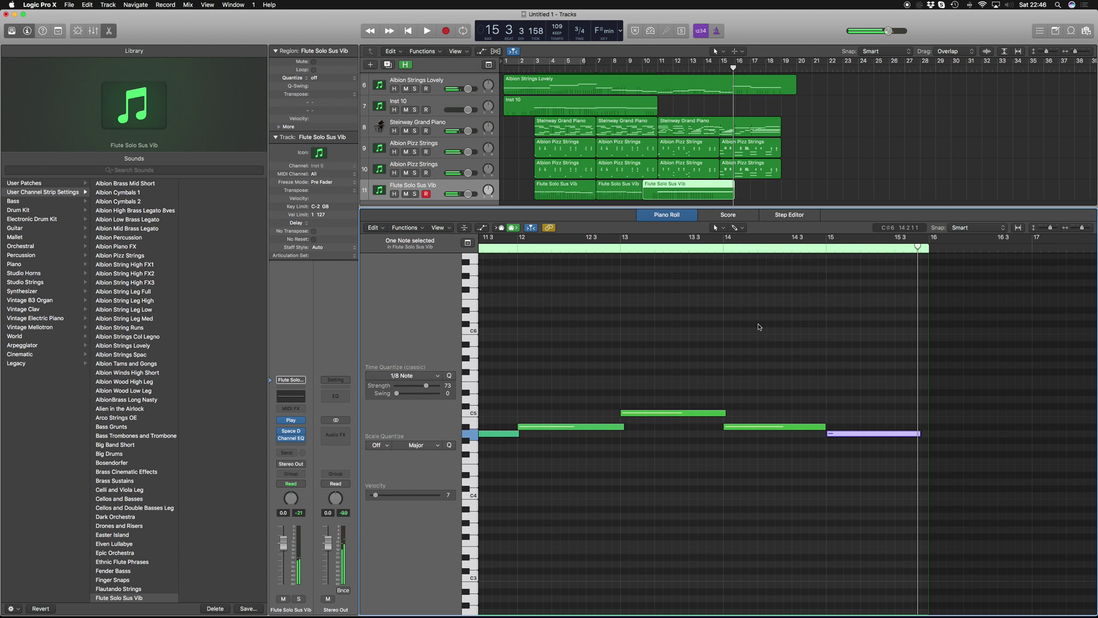
key("space")
key("space")
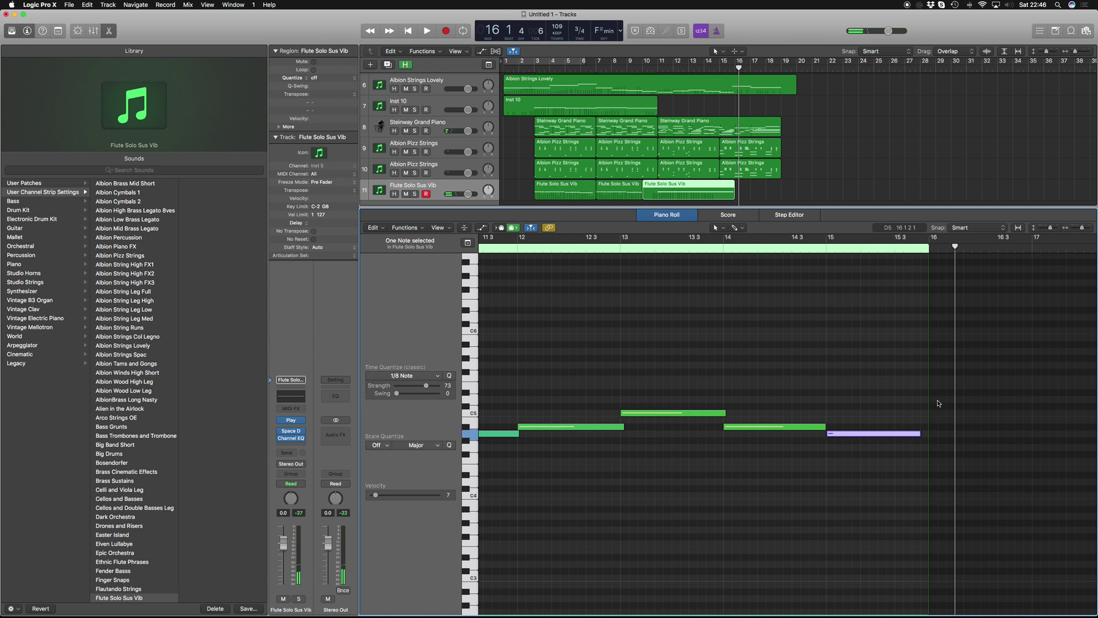
Extend the flute region past bar 17, add a G4 at bar 16, and lengthen the preceding A4 slightly into it
left_click(930, 446)
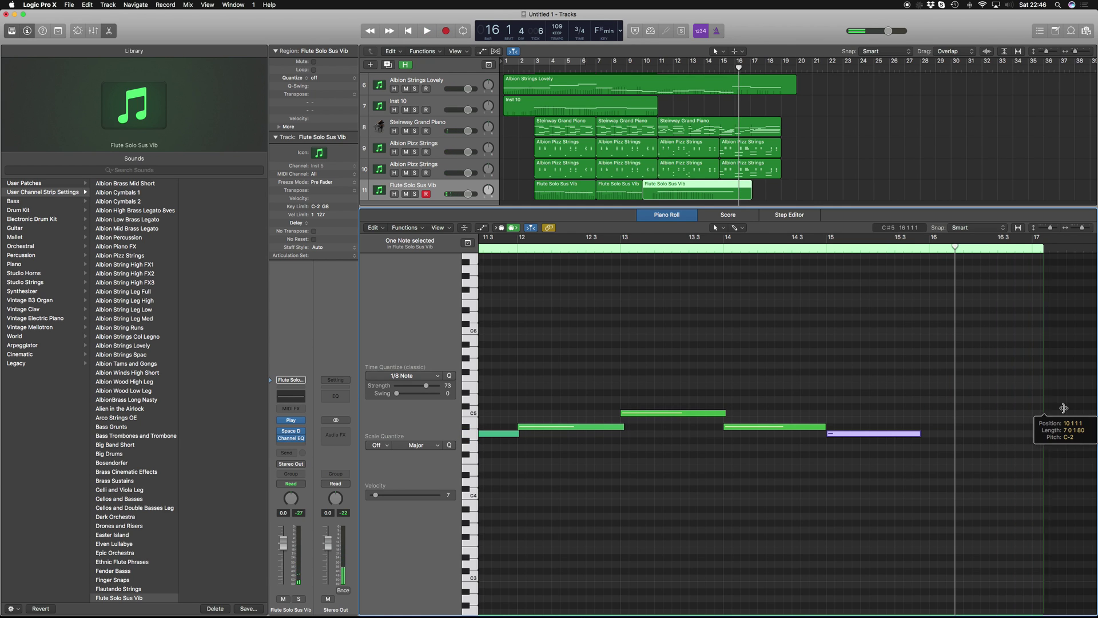
left_click(921, 436)
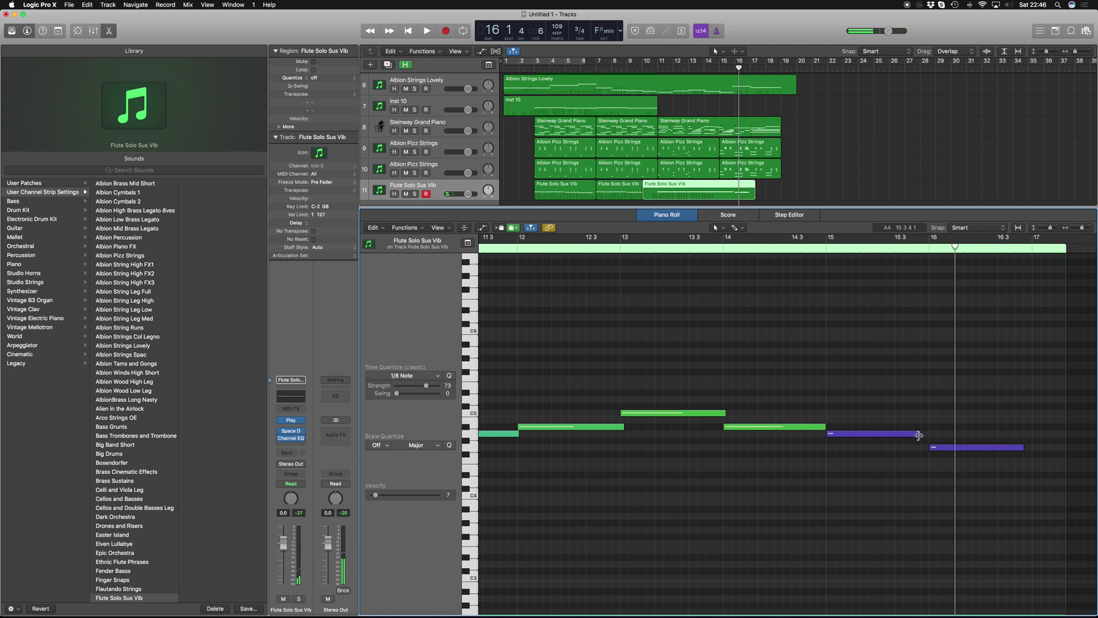
left_click(918, 433)
left_click_drag(919, 433, 935, 433)
left_click(913, 465)
Play the flute line from the end of bar 14 to bar 17
left_click(817, 248)
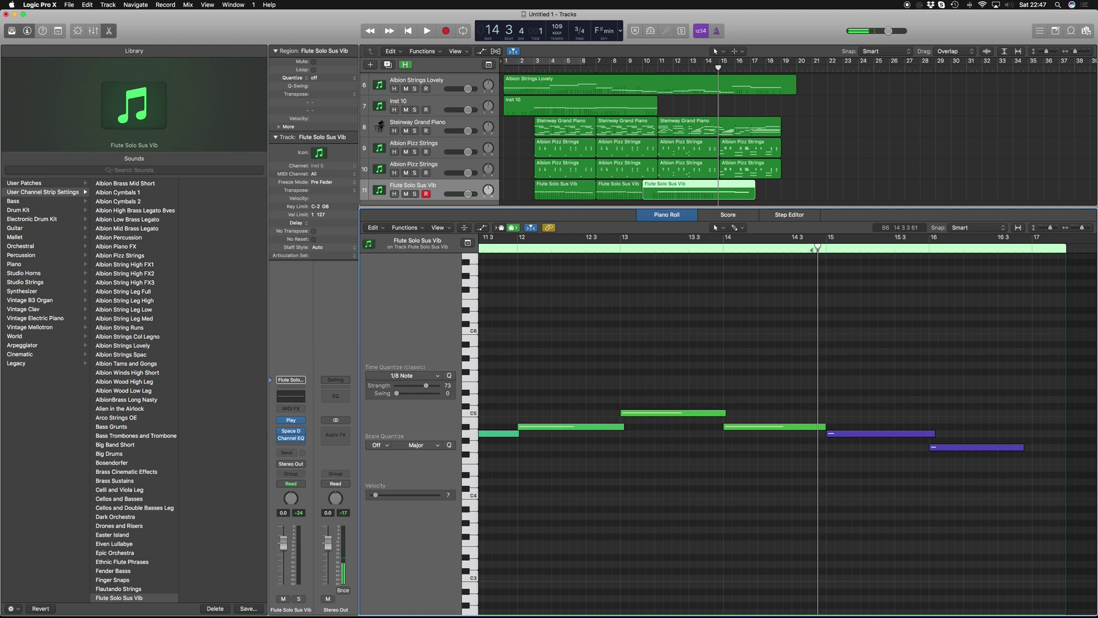
key("space")
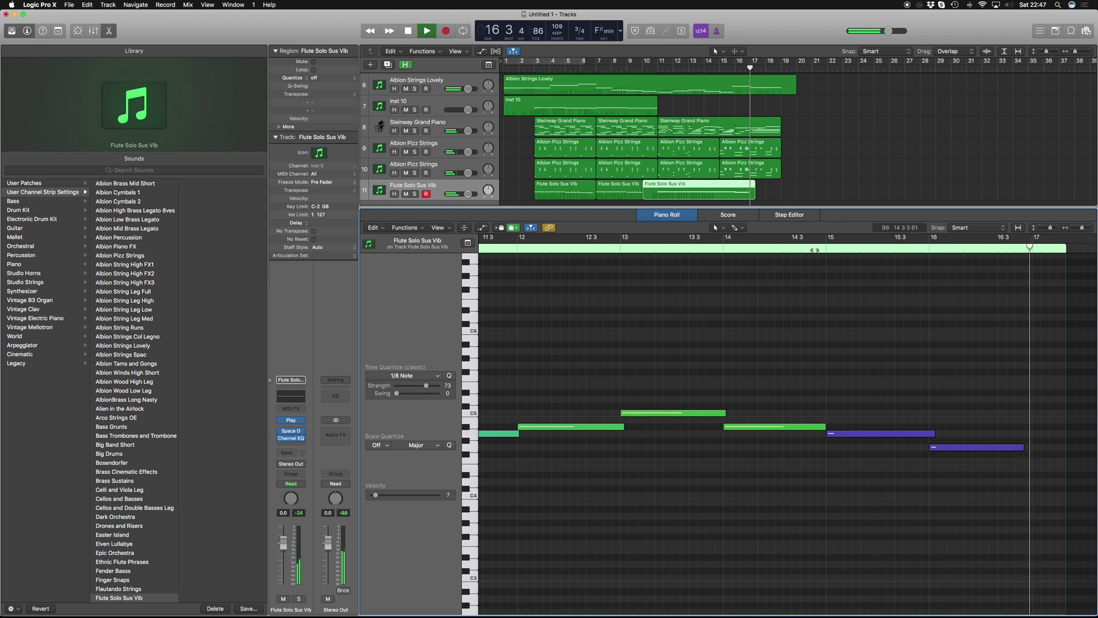
key("space")
Extend the flute region to bar 19 and add an F#4 directly after the G4, lasting until bar 19
key("e")
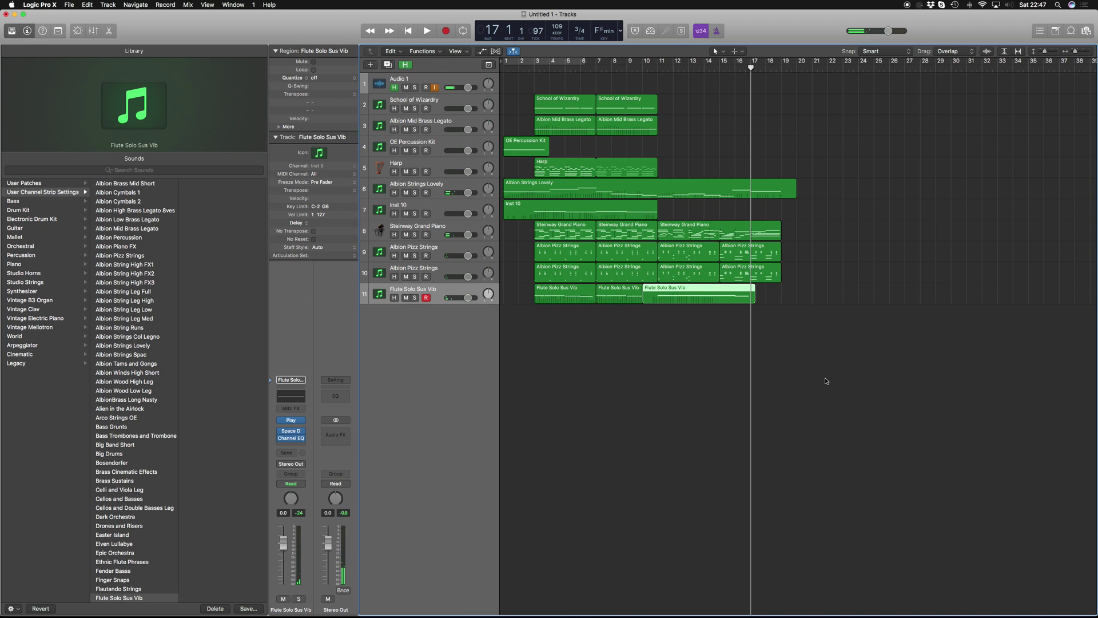
left_click_drag(753, 299, 780, 299)
key("e")
left_click(863, 447)
mouse_move(865, 447)
left_mouse_down()
mouse_move(873, 467)
mouse_move(871, 436)
mouse_move(875, 450)
left_mouse_up()
scroll(801, 457, "right", 5)
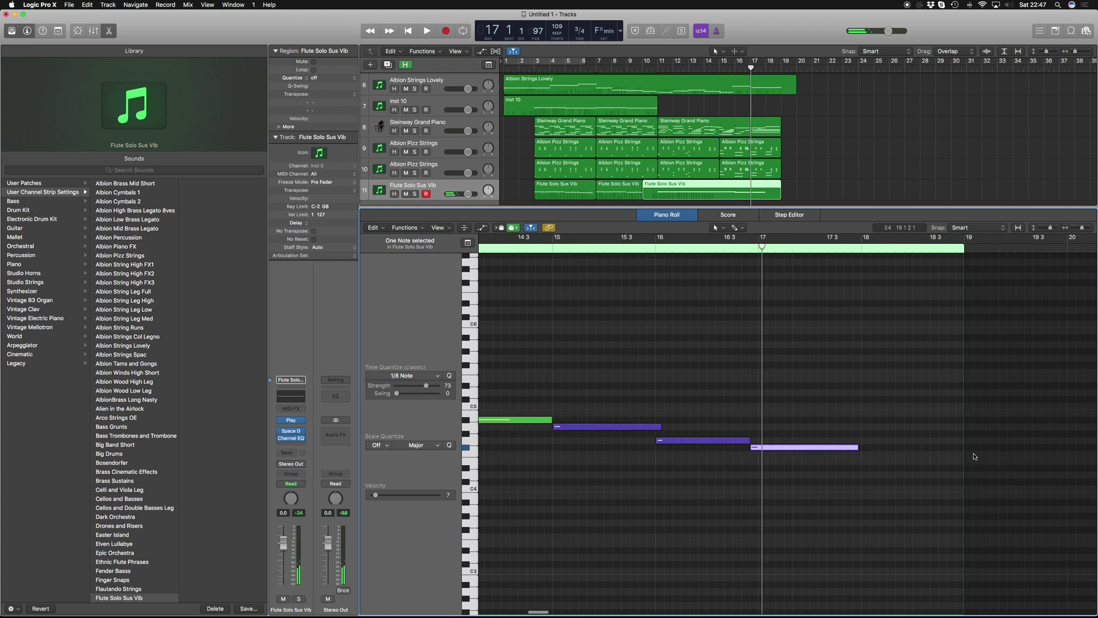
left_click_drag(741, 450, 843, 456)
Play the completed flute line from late in bar 14 to bar 19 and close the note editor
scroll(633, 272, "left", 6)
left_click(629, 249)
key("space")
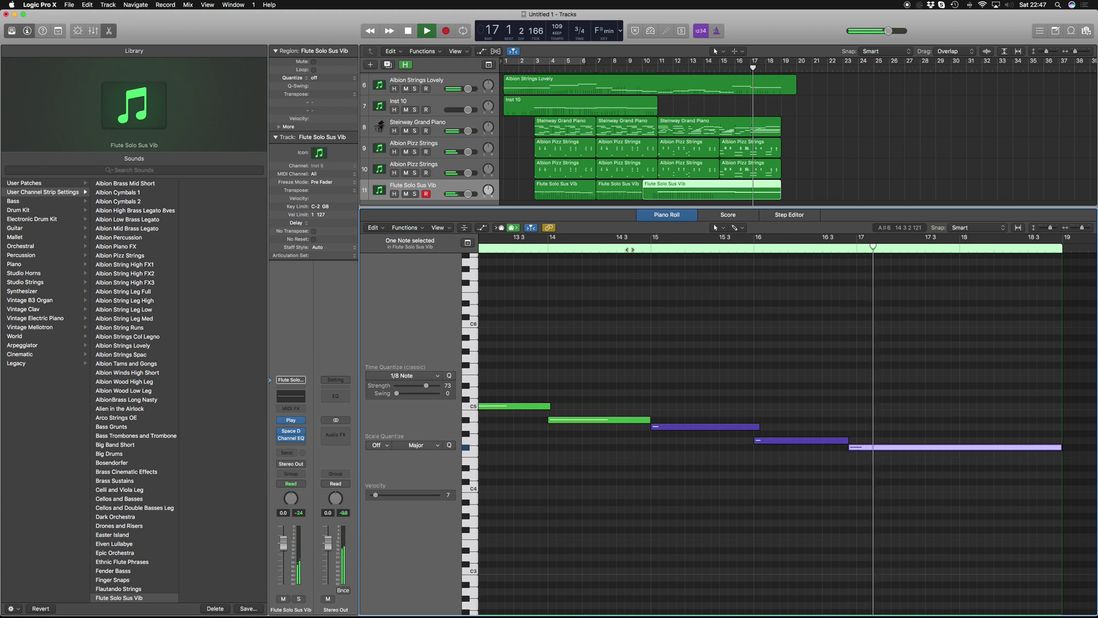
key("p")
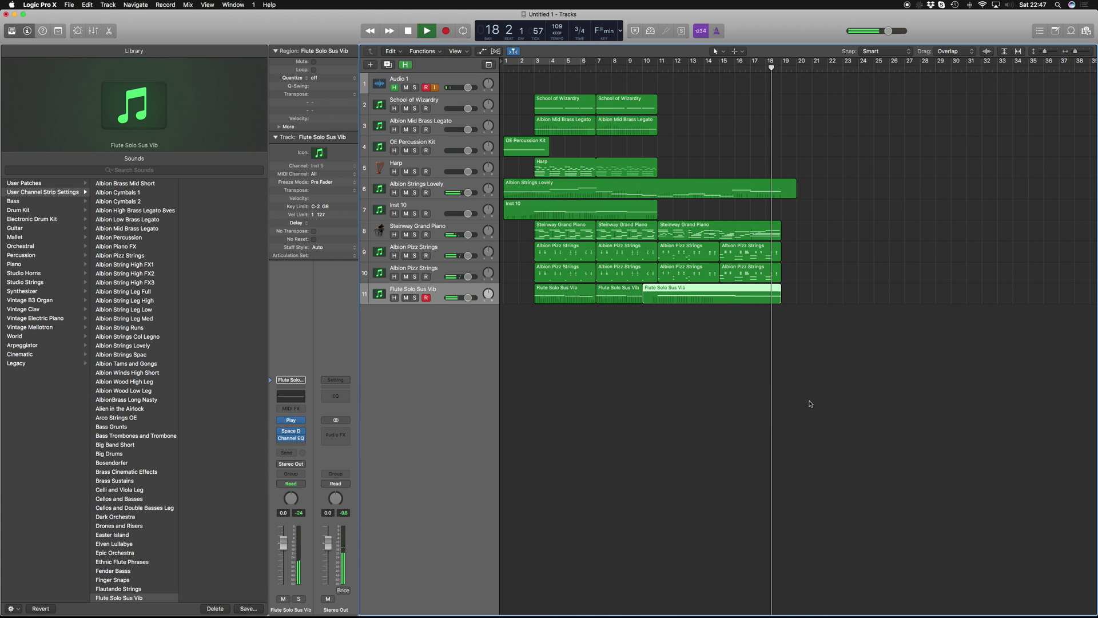
key("space")
Trim the Albion Strings Lovely region to end at bar 19 with the other parts
left_click(790, 195)
left_click_drag(788, 204, 782, 226)
left_click(811, 284)
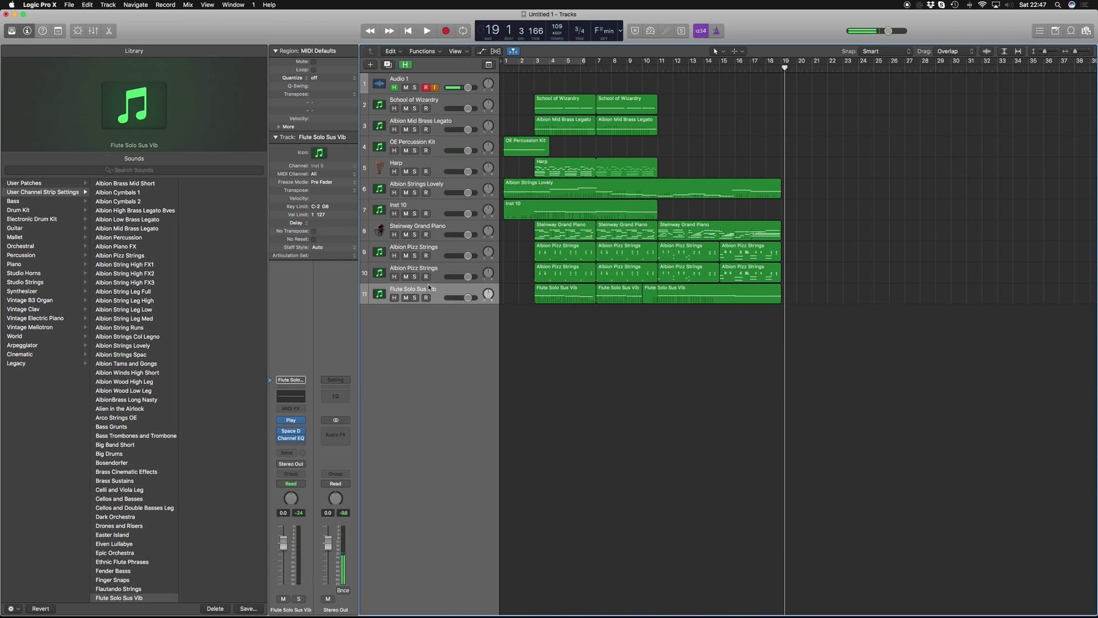
Select the Albion Strings Lovely track and play the arrangement from bar 3
left_click(428, 194)
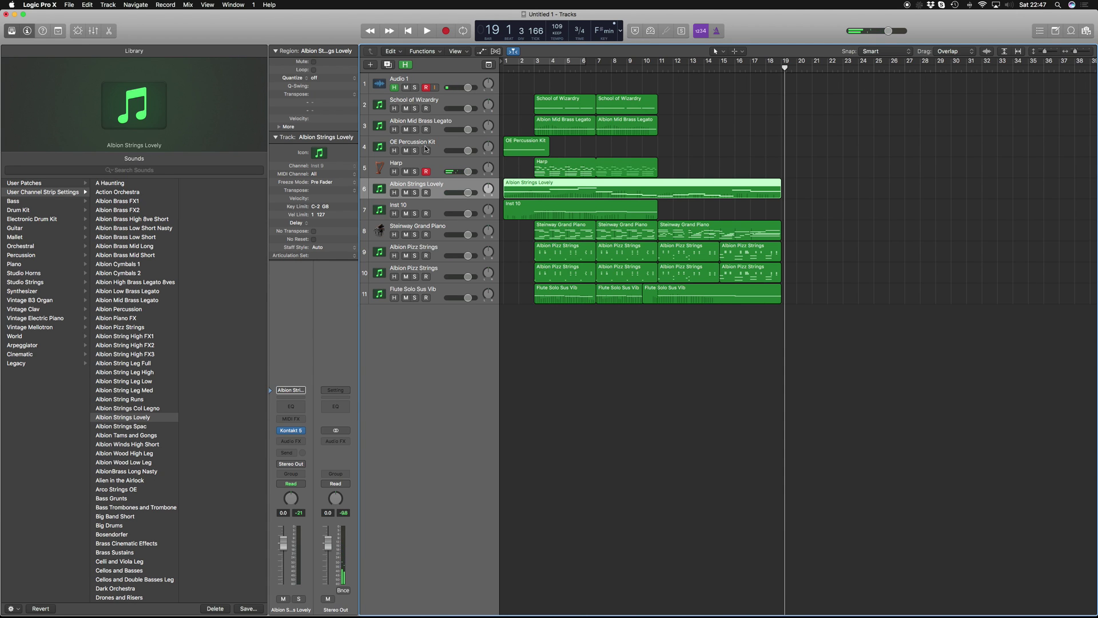
left_click(534, 64)
key("space")
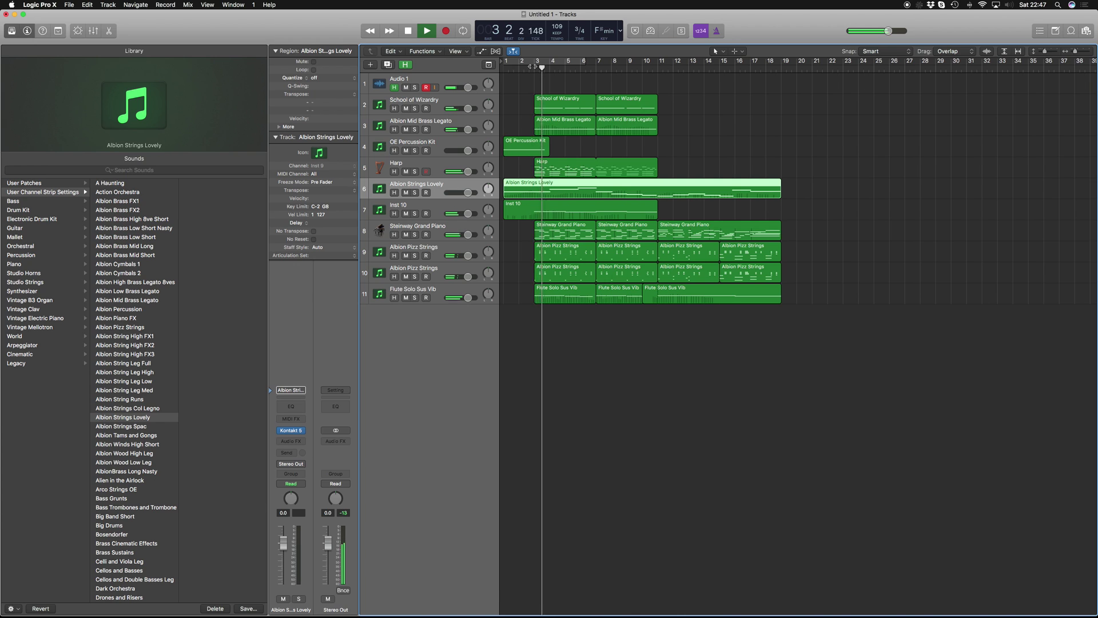
key("space")
left_click(648, 67)
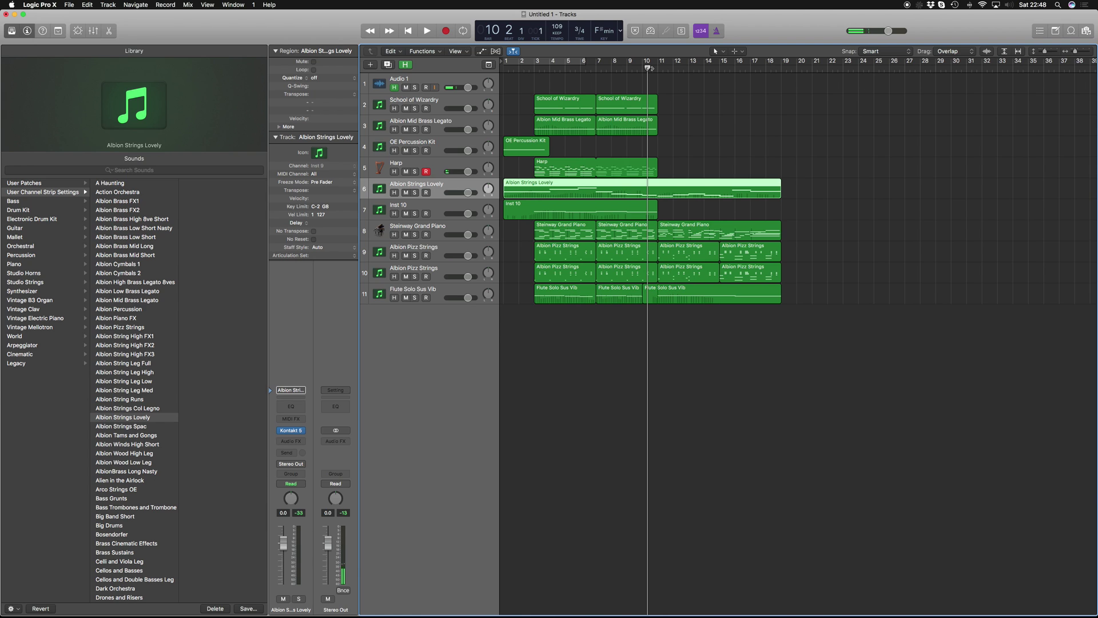
Record a new part on the Albion Strings Lovely track from bar 19 and trim its region to end at bar 23
left_click(778, 70)
key("r")
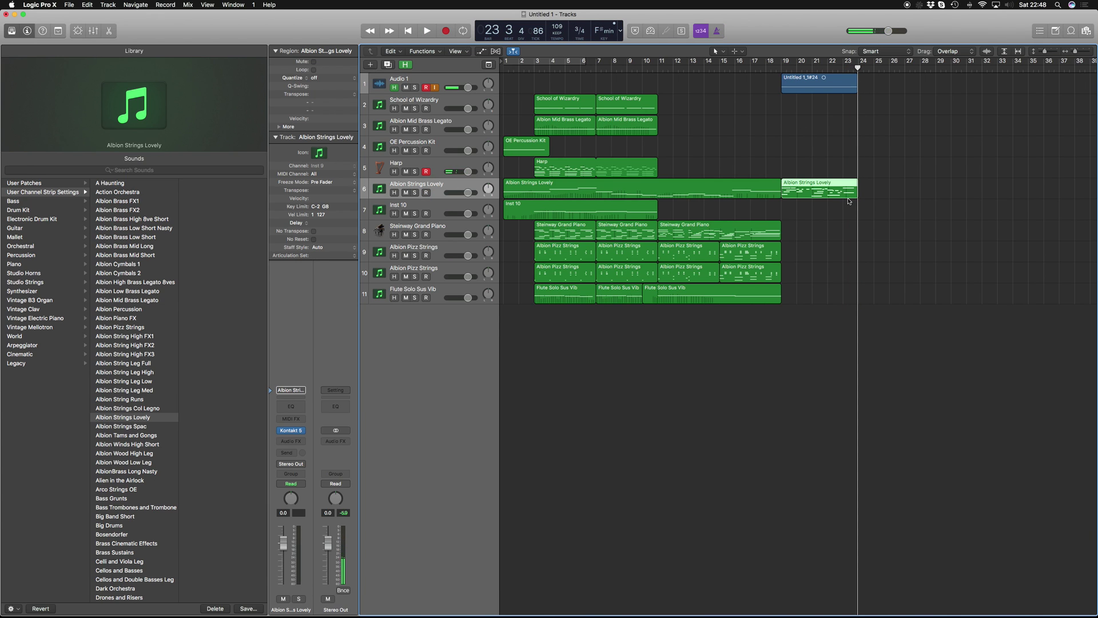
left_click_drag(856, 195, 843, 195)
Delete the unwanted audio region Untitled 1_1#24 from the Audio 1 track along with its file
left_click(836, 85)
key("Delete")
key("Return")
Examine the notes of the newly recorded bar 19 region and play the arrangement from about bar 18
double_click(812, 186)
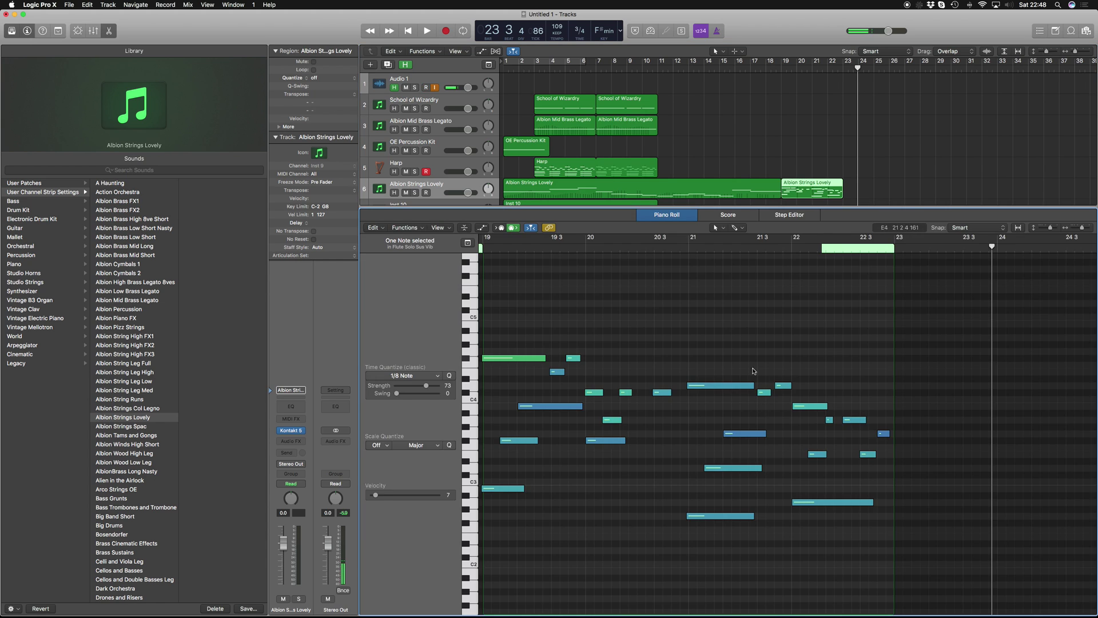
scroll(578, 336, "left", 2)
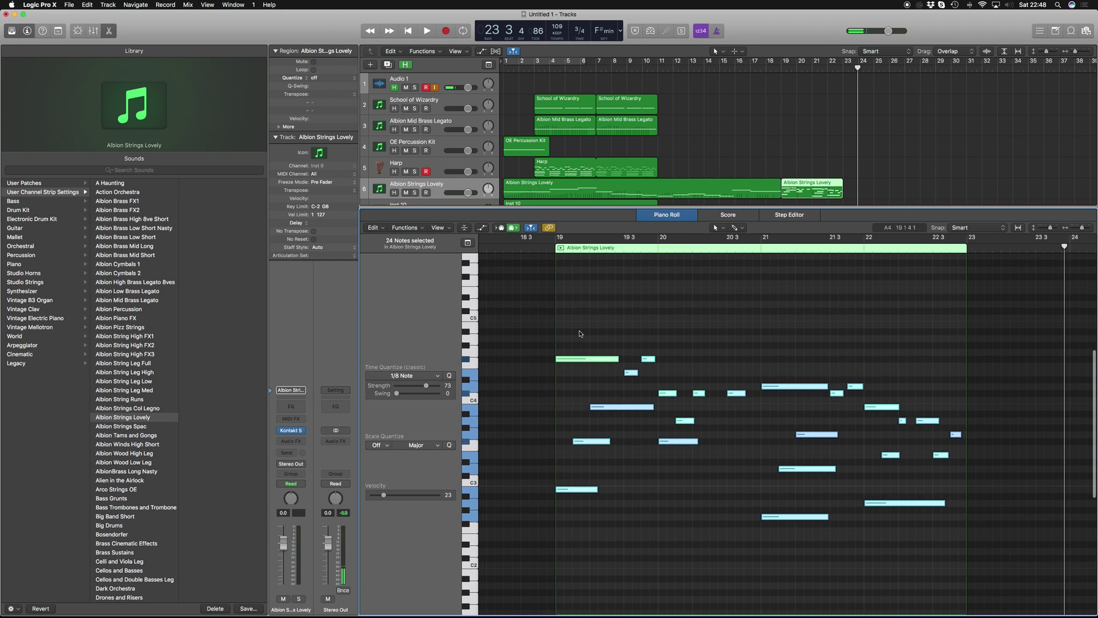
key("e")
left_click(770, 138)
left_click(766, 70)
key("space")
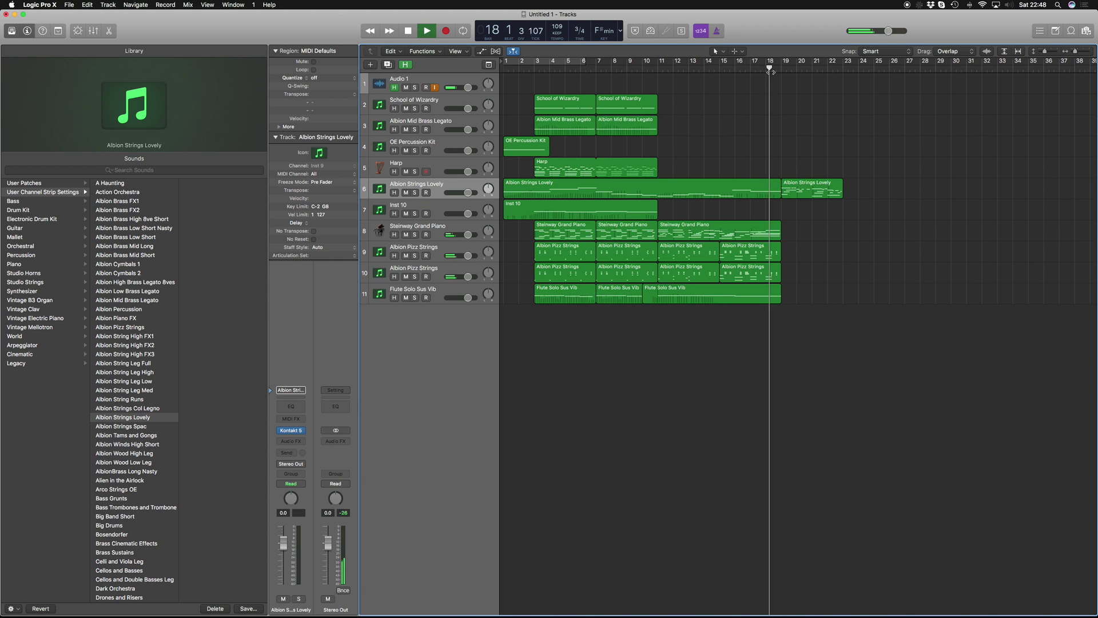
key("space")
Move the new bar 19 region from the Albion Strings Lovely track to the Harp track and play it
left_click_drag(815, 188, 814, 167)
key("space")
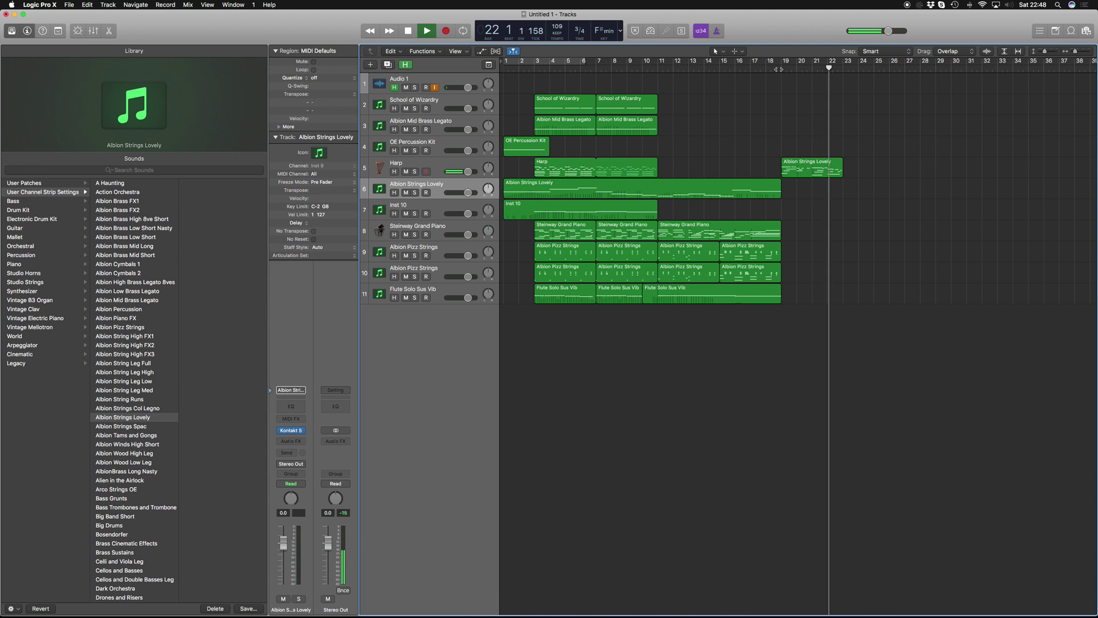
key("space")
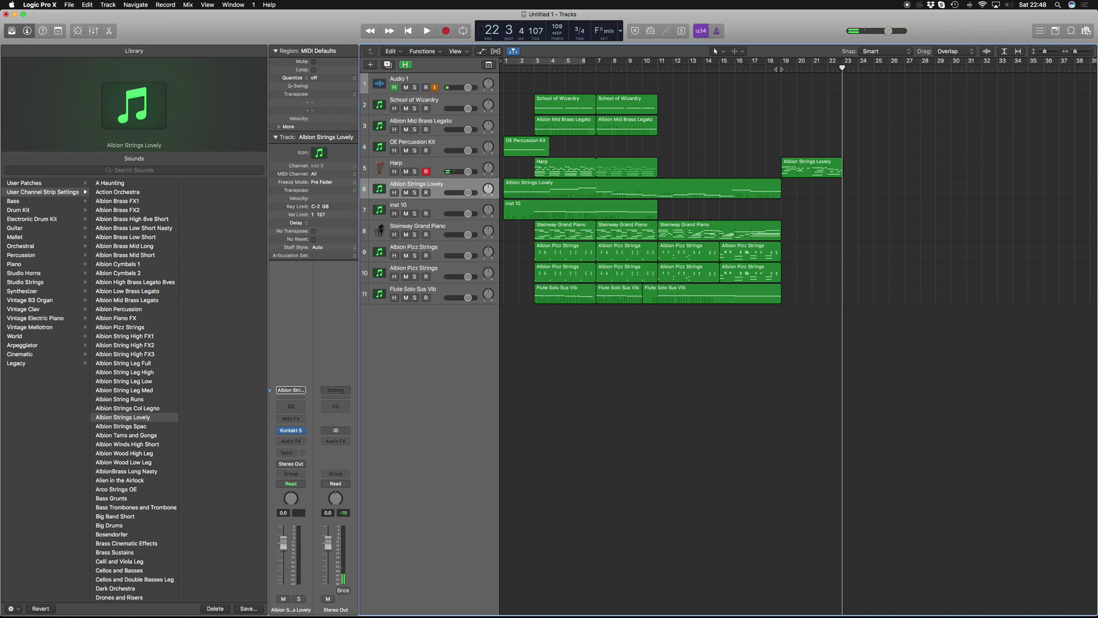
key("r")
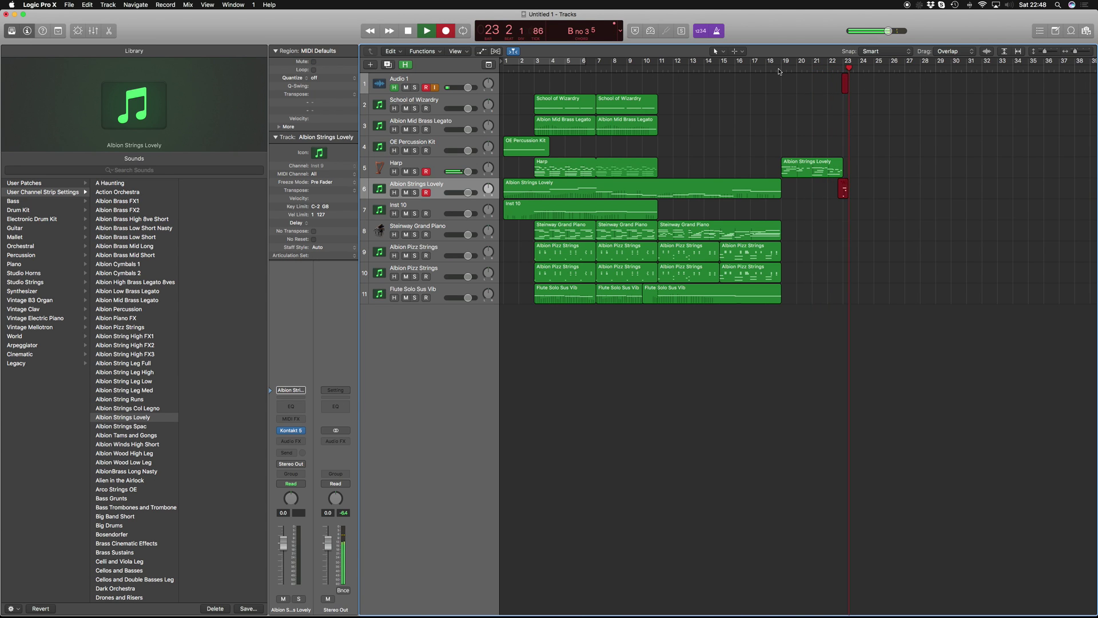
key("space")
key("Delete")
left_click(848, 80)
key("Delete")
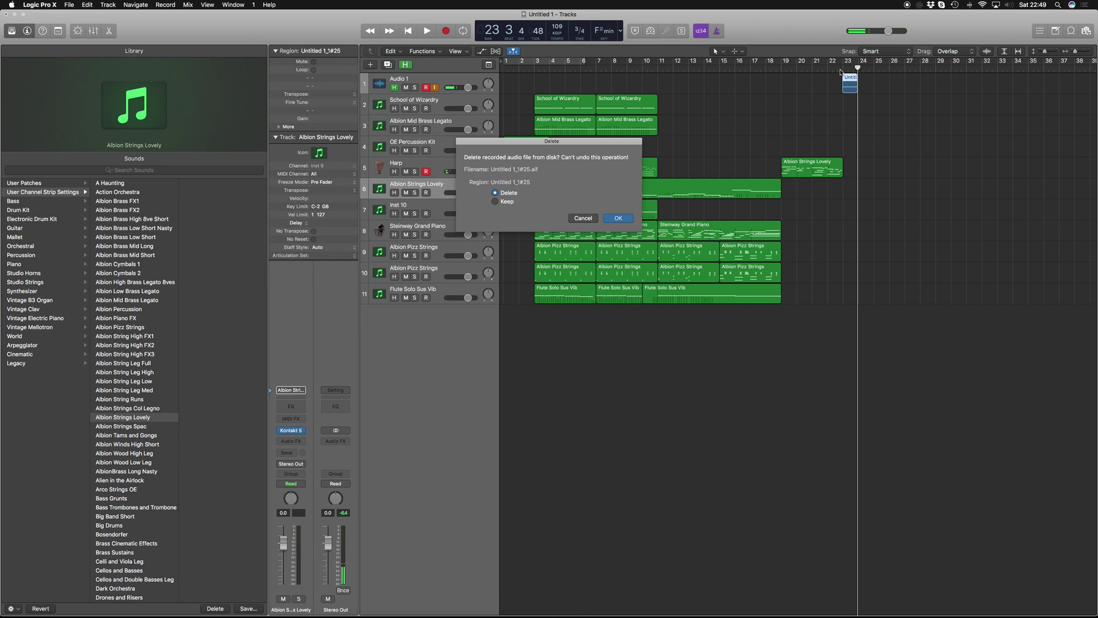
key("Return")
left_click(838, 70)
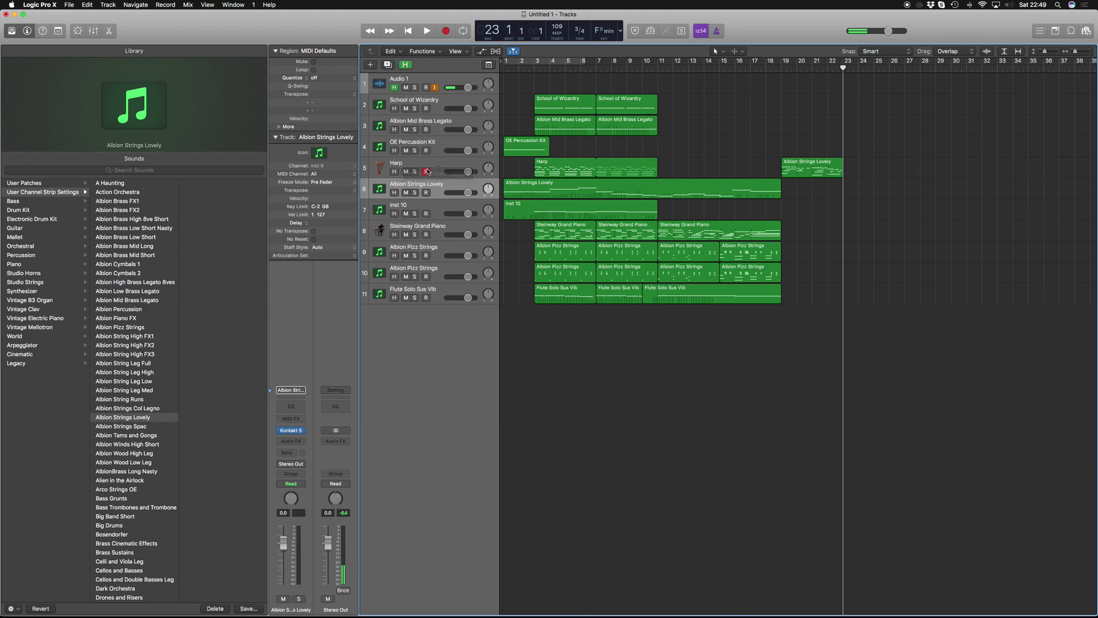
Try recording a continuation on the Harp track from bar 23, discarding both takes and their audio recordings
left_click(427, 172)
key("r")
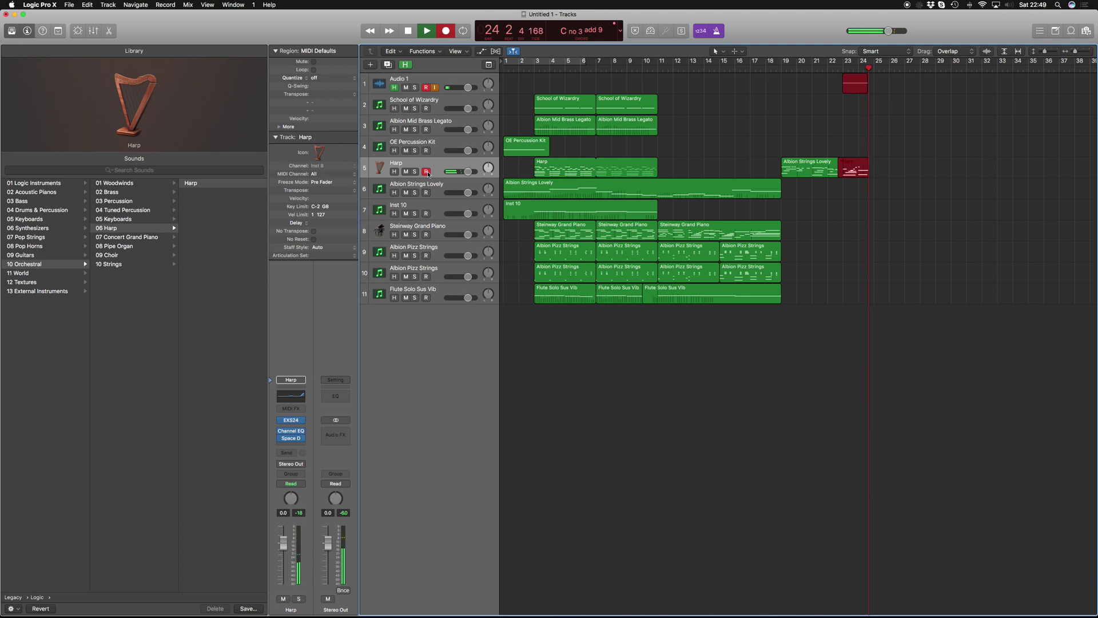
key("space")
key("Delete")
key("Return")
left_click(839, 66)
key("r")
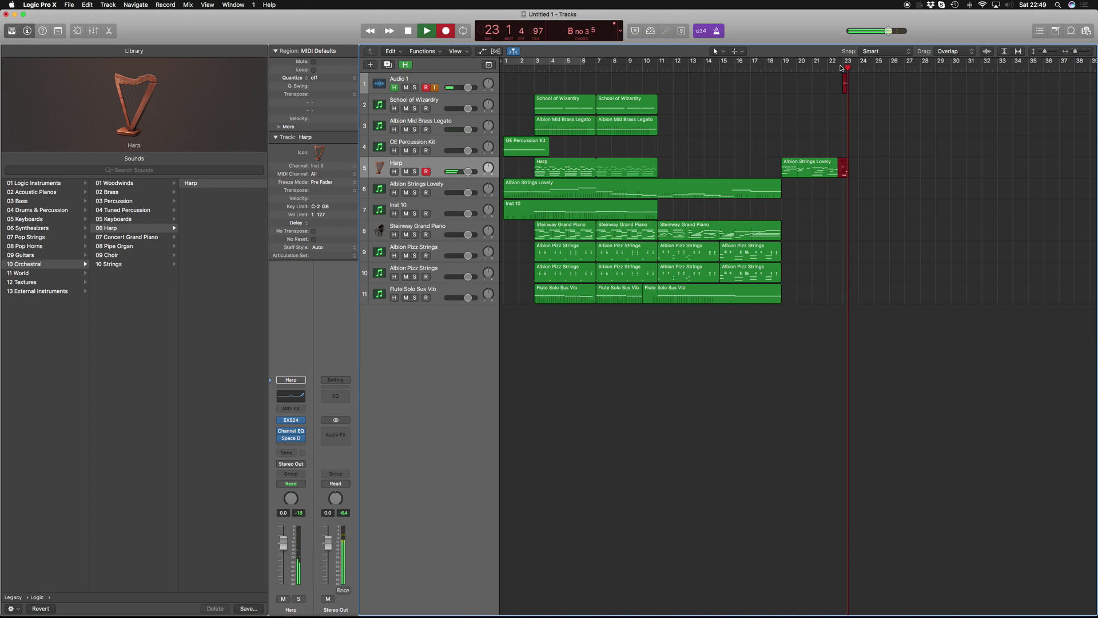
key("space")
key("Delete")
left_click(846, 84)
key("Delete")
key("Return")
left_click(838, 67)
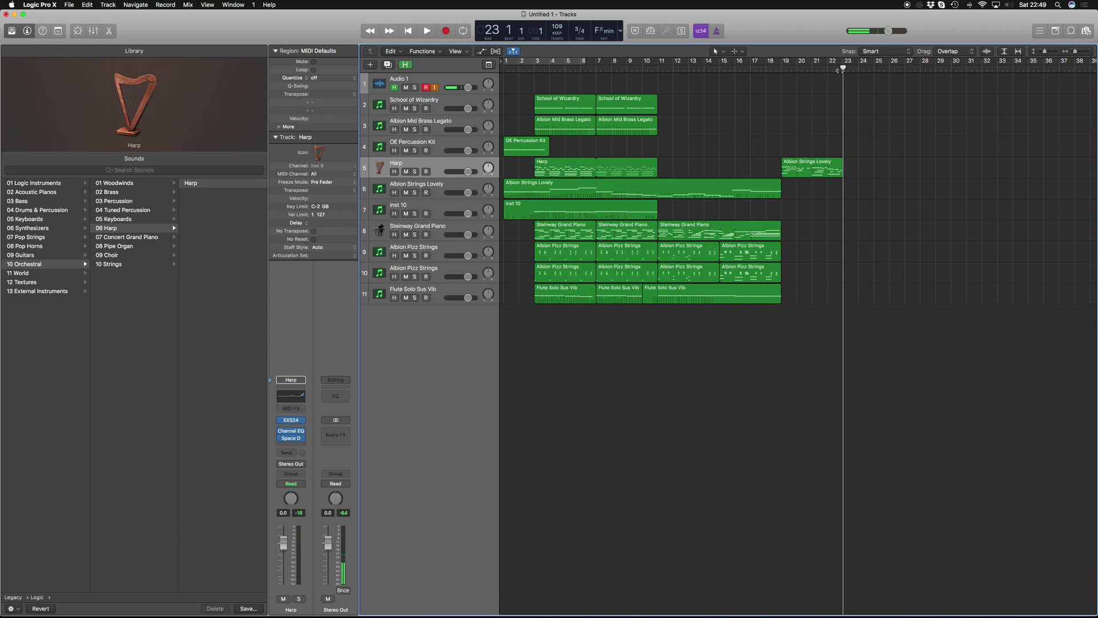
Record a new part on the Harp track from bar 23 to bar 25 and select all its notes in the Piano Roll
left_click(426, 171)
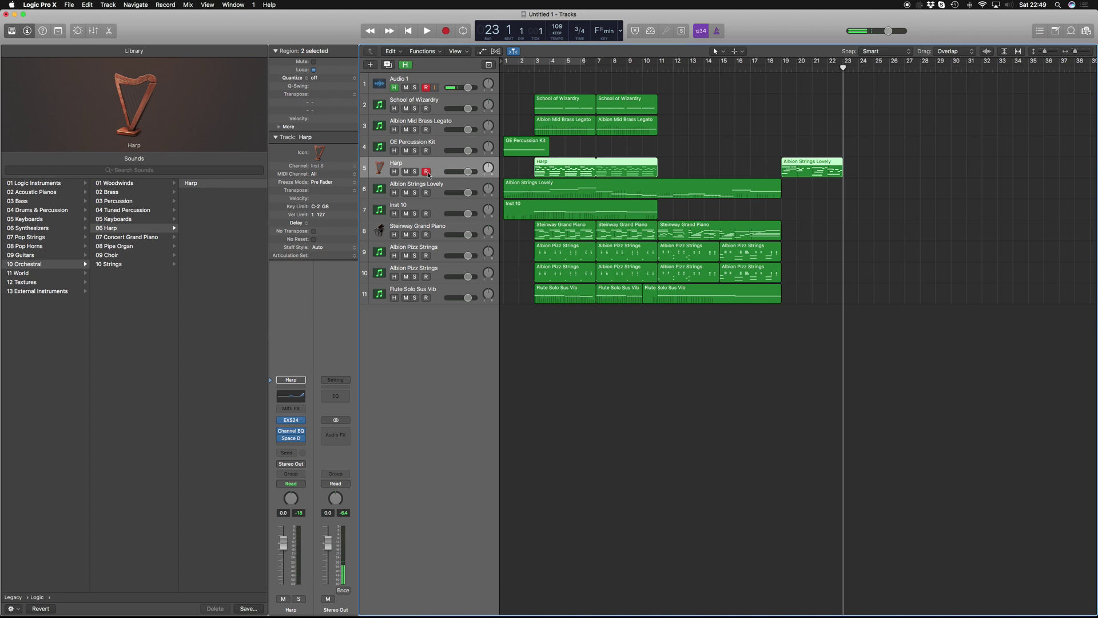
key("r")
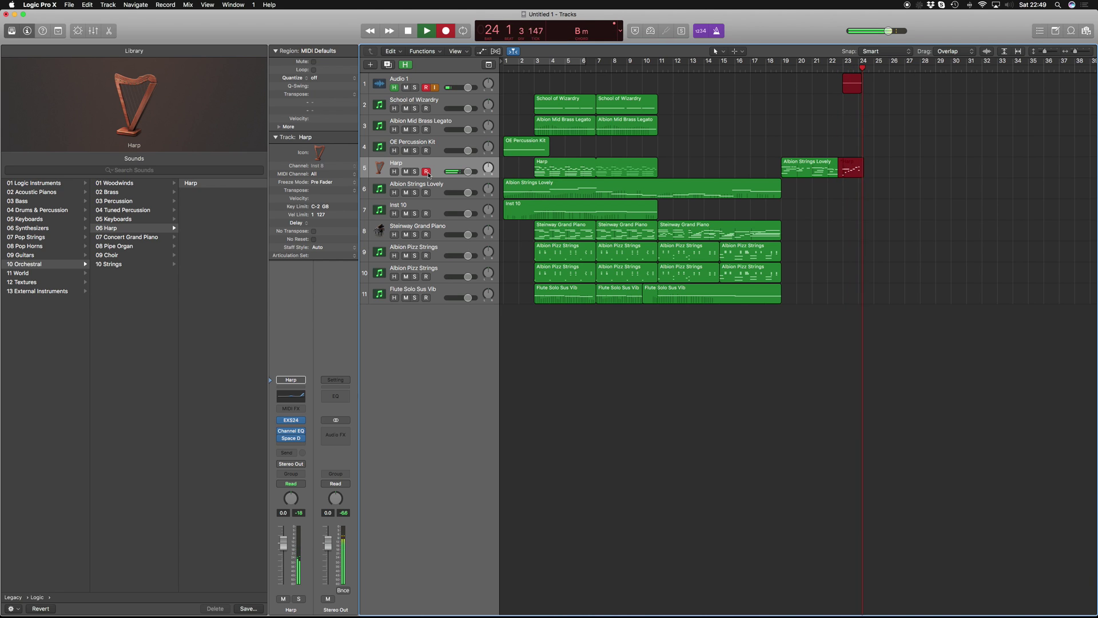
key("space")
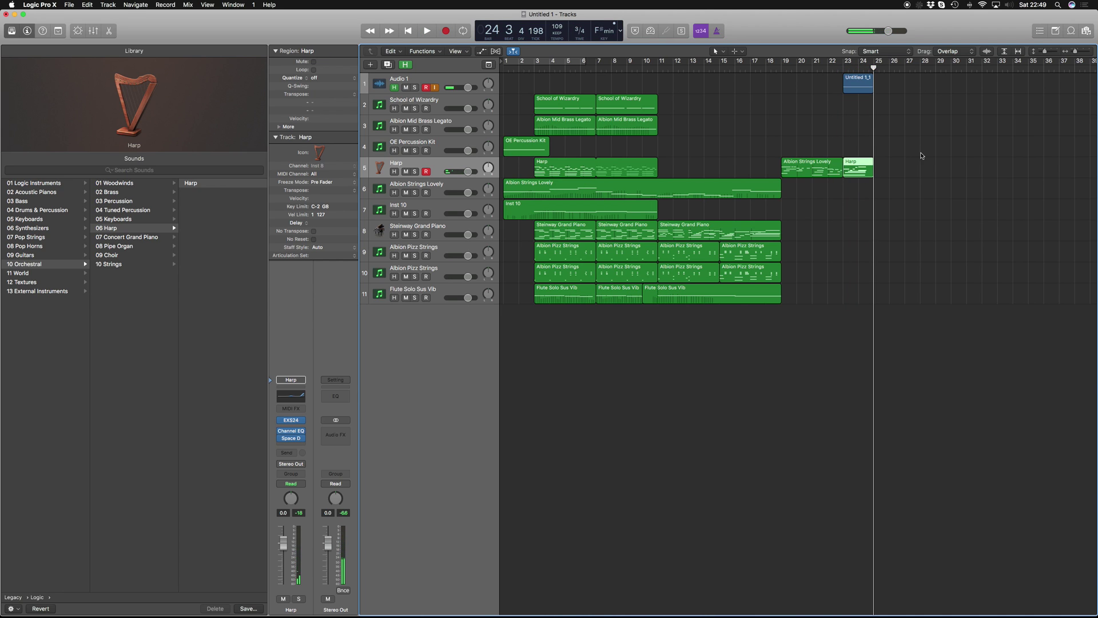
double_click(860, 169)
key("super+a")
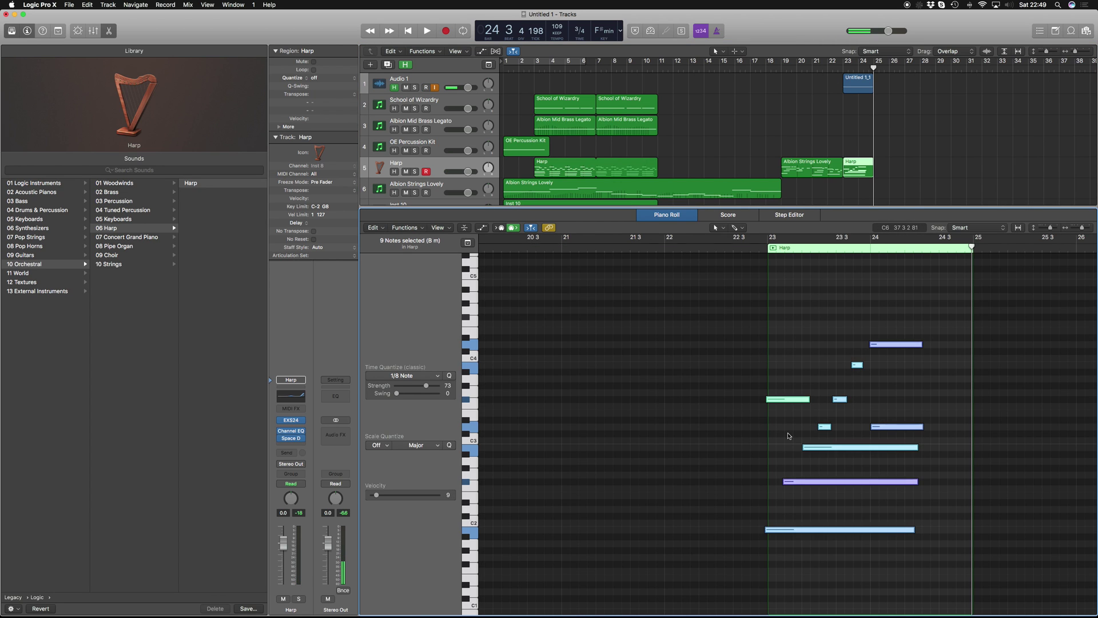
key("e")
Delete the unwanted audio region at bar 23 from the Audio 1 track
left_click(854, 117)
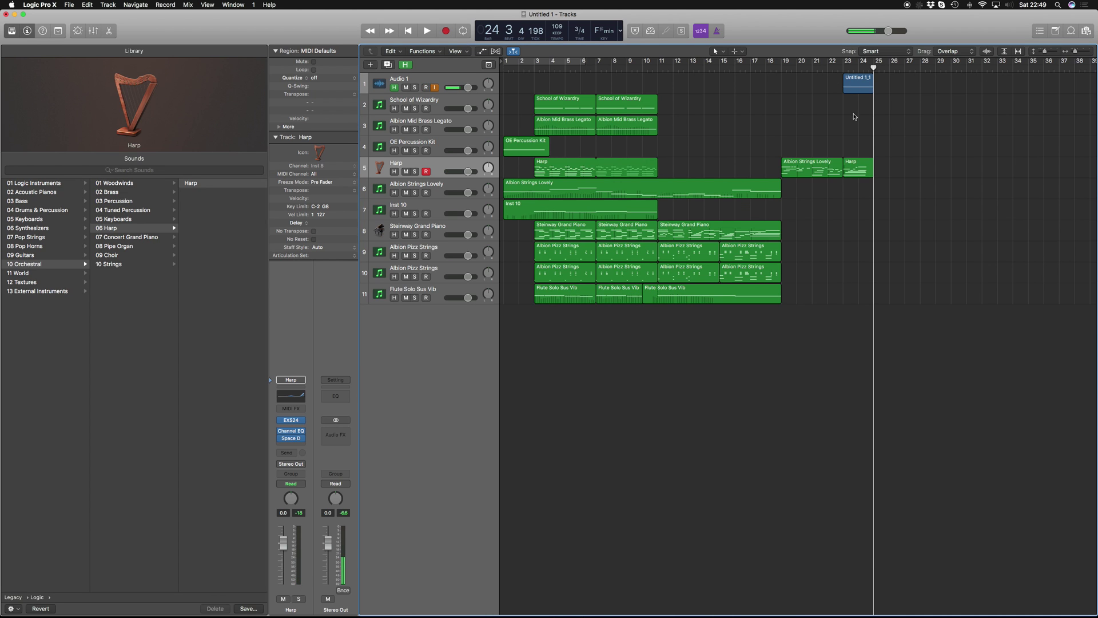
left_click(856, 82)
key("Delete")
Play the transition into the harp section around bars 18 and 19 and examine the notes of the bar 19 harp region
left_click(781, 61)
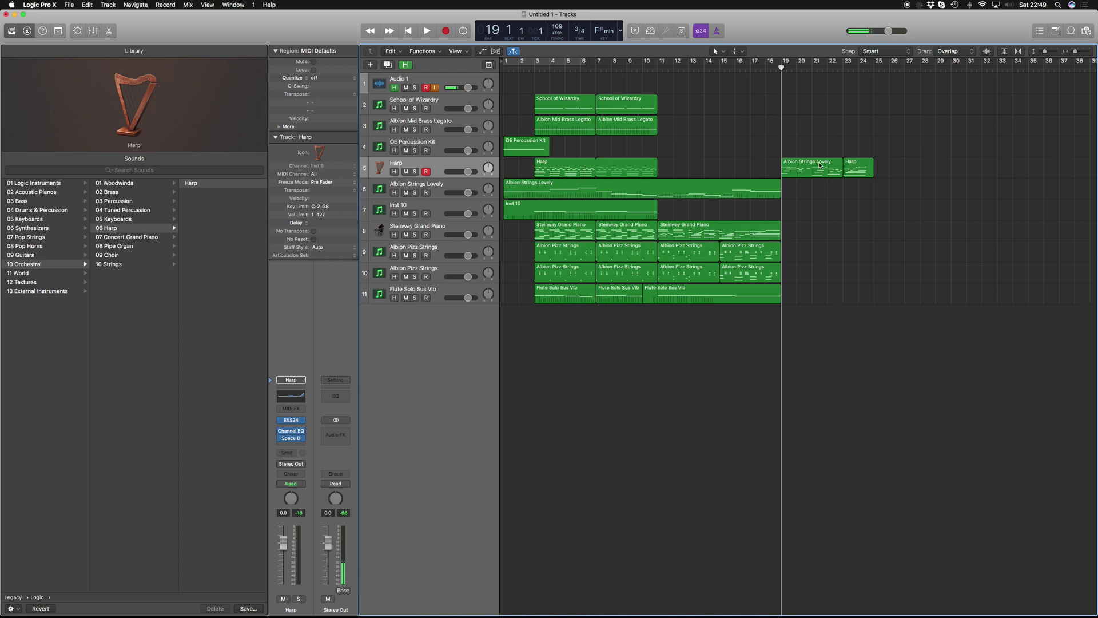
key("space")
key("space")
left_click(811, 173)
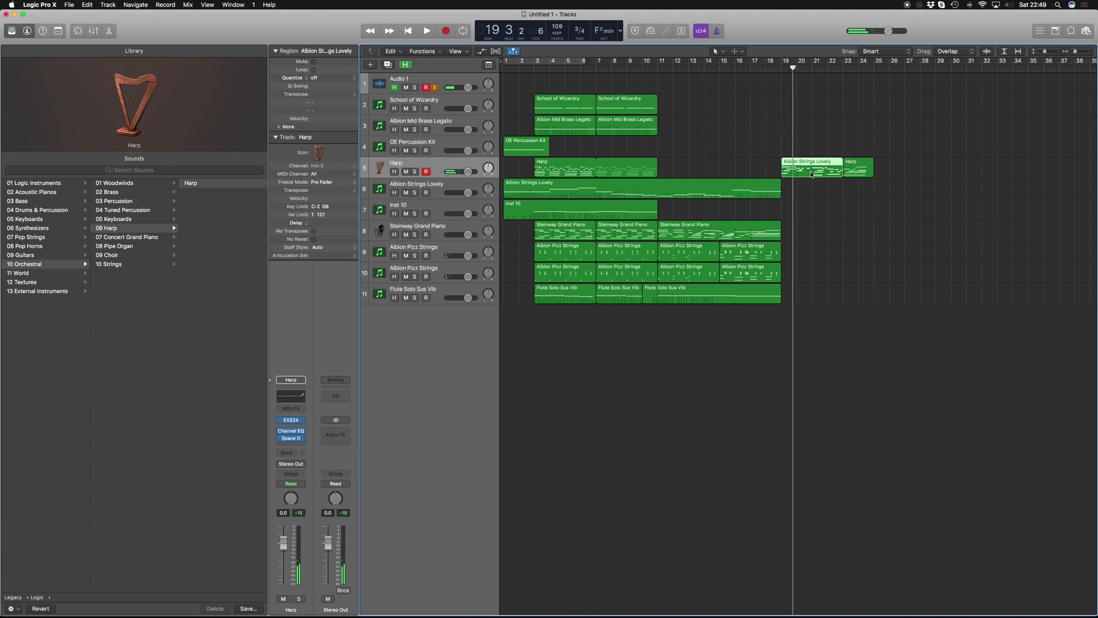
double_click(811, 174)
left_click(607, 358)
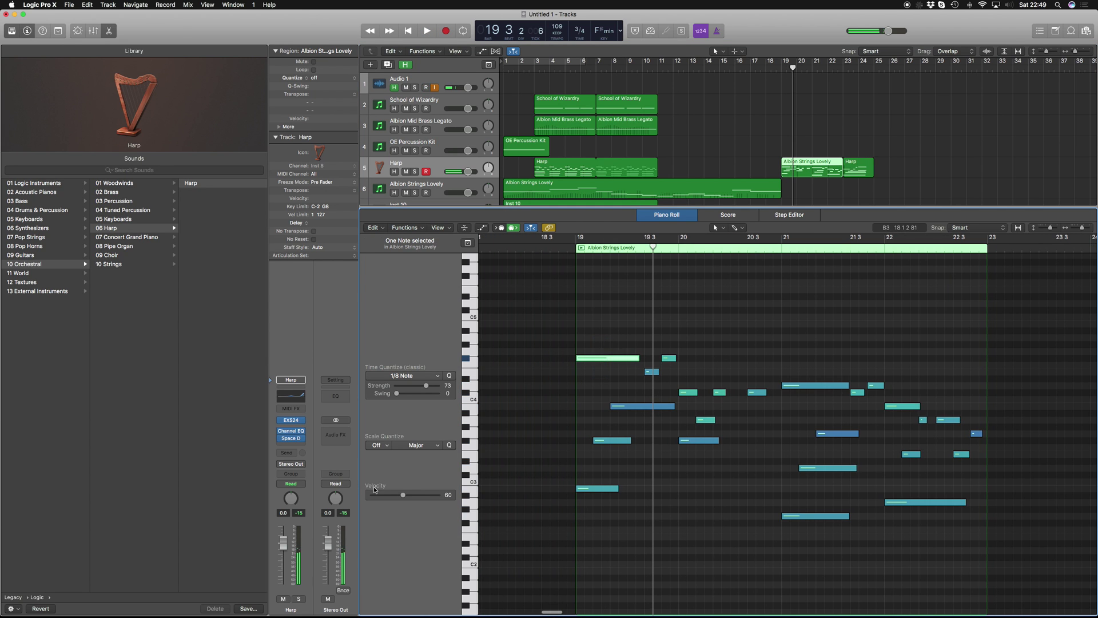
key("e")
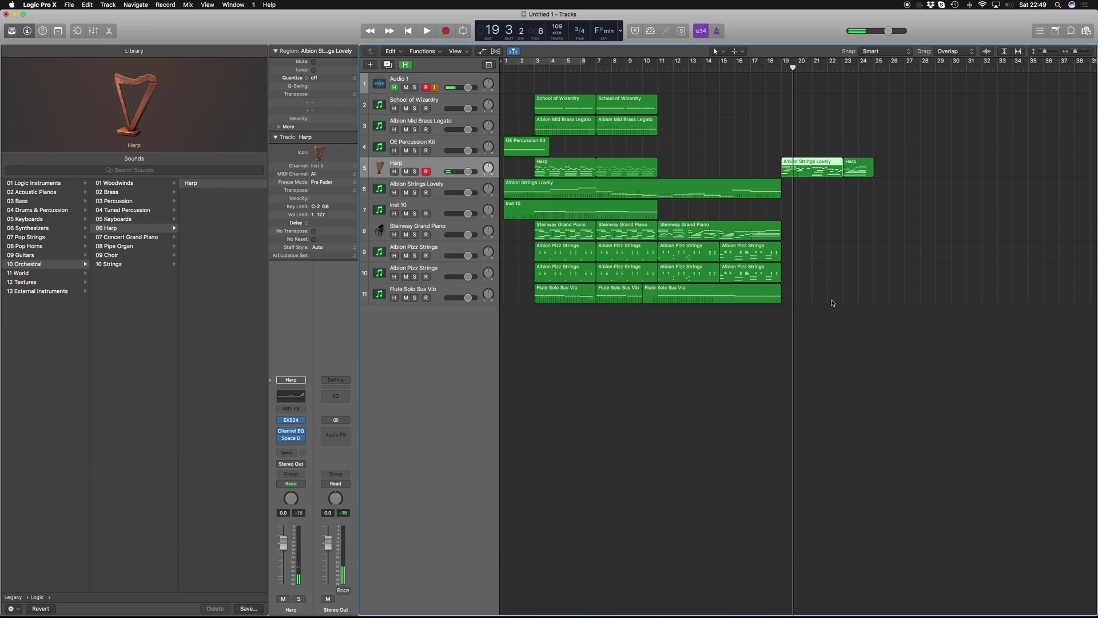
left_click(769, 81)
left_click(766, 69)
key("space")
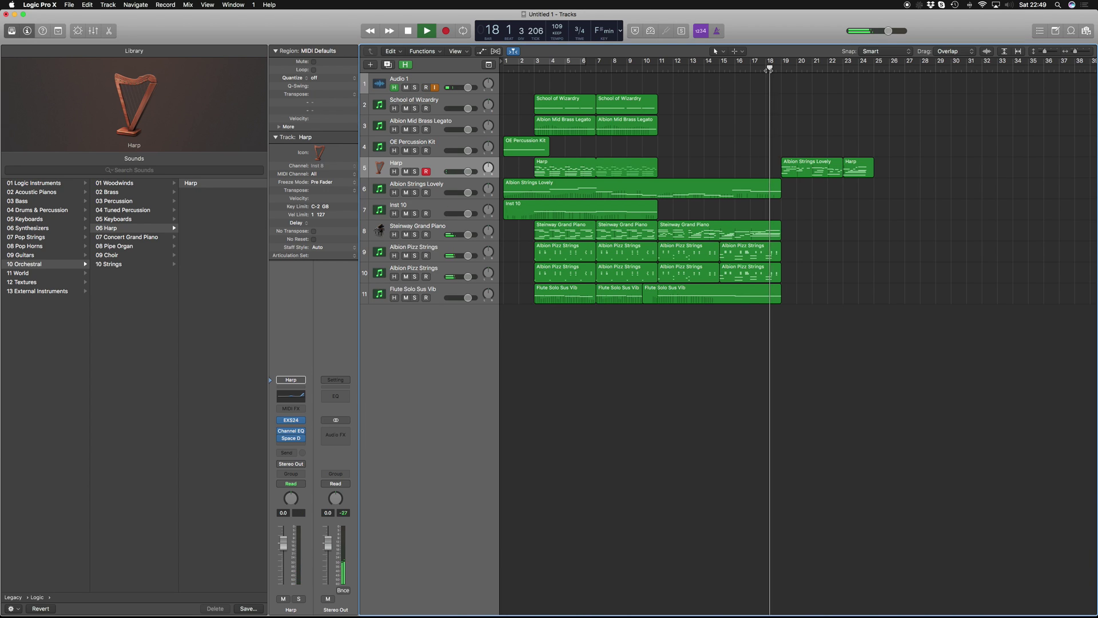
key("space")
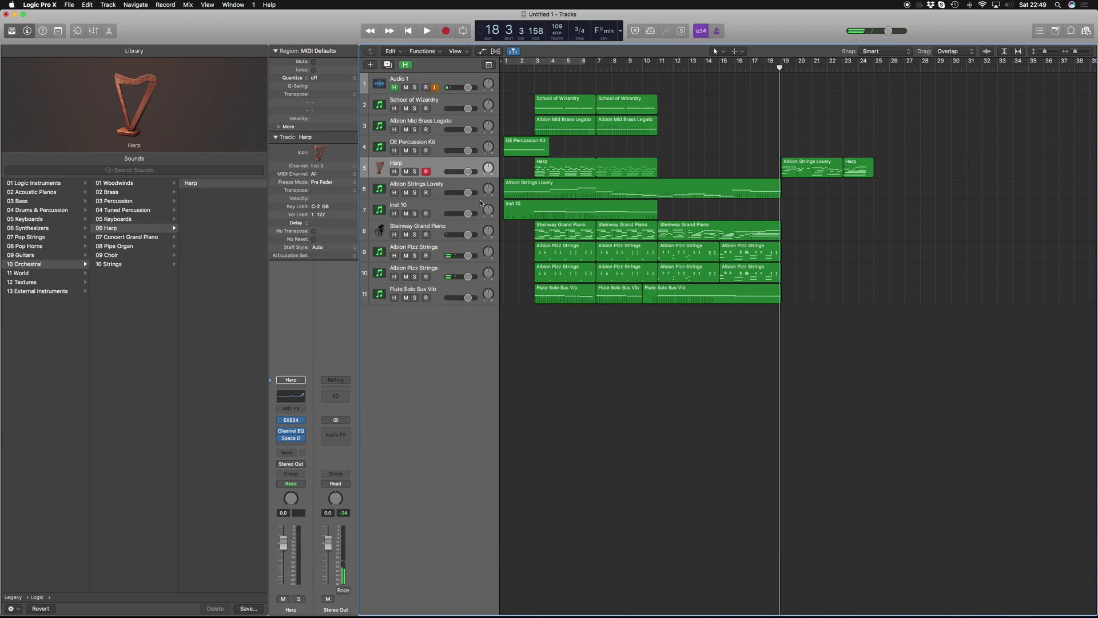
Add a software instrument track with the Solo French Horn Legato setting and record a horn part over the harp section up to bar 25
left_click(426, 172)
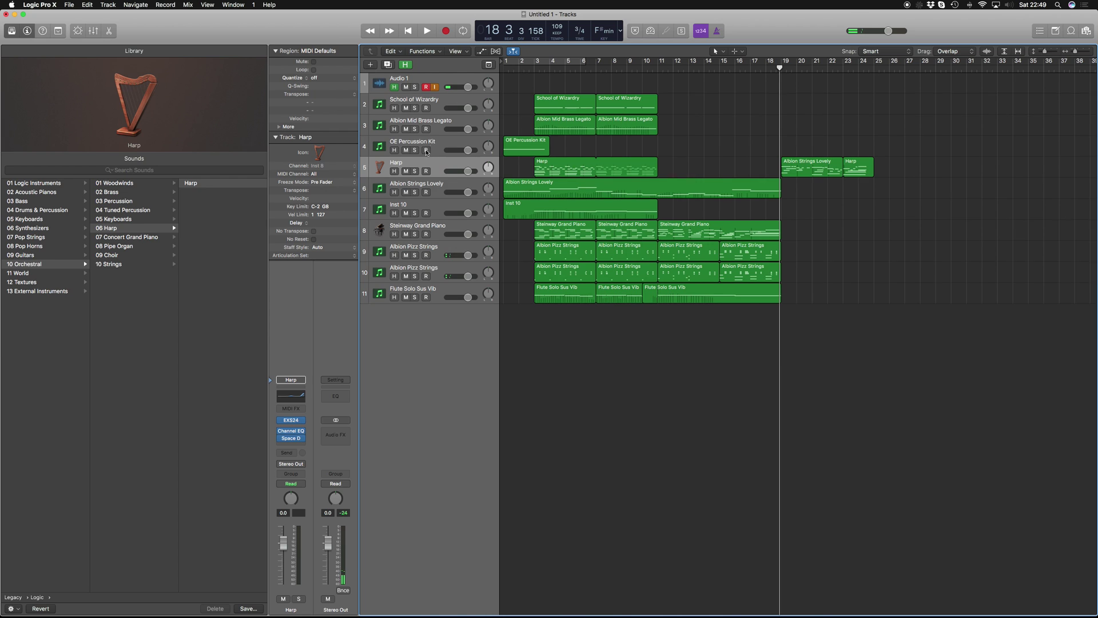
left_click(372, 67)
key("Return")
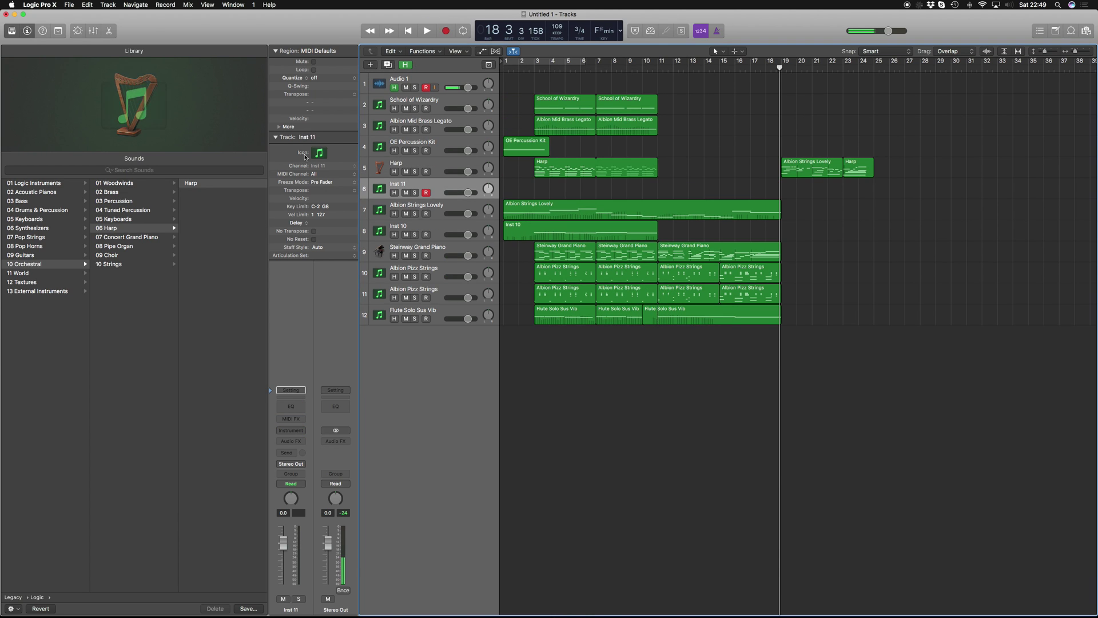
left_click(291, 390)
mouse_move(300, 608)
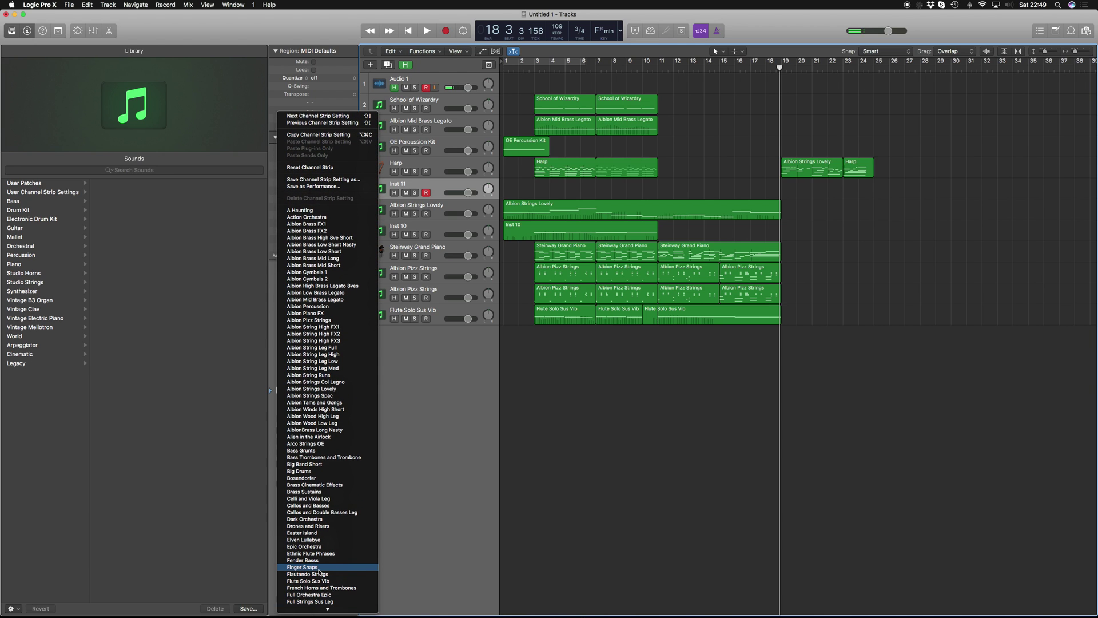
scroll(318, 579, "down", 5)
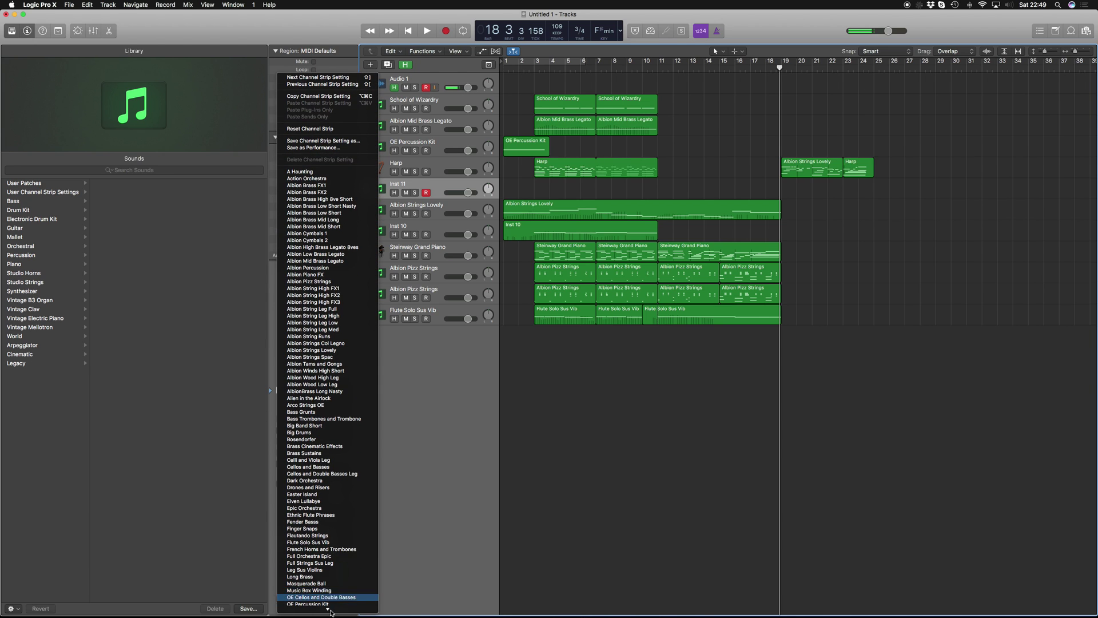
scroll(340, 594, "down", 4)
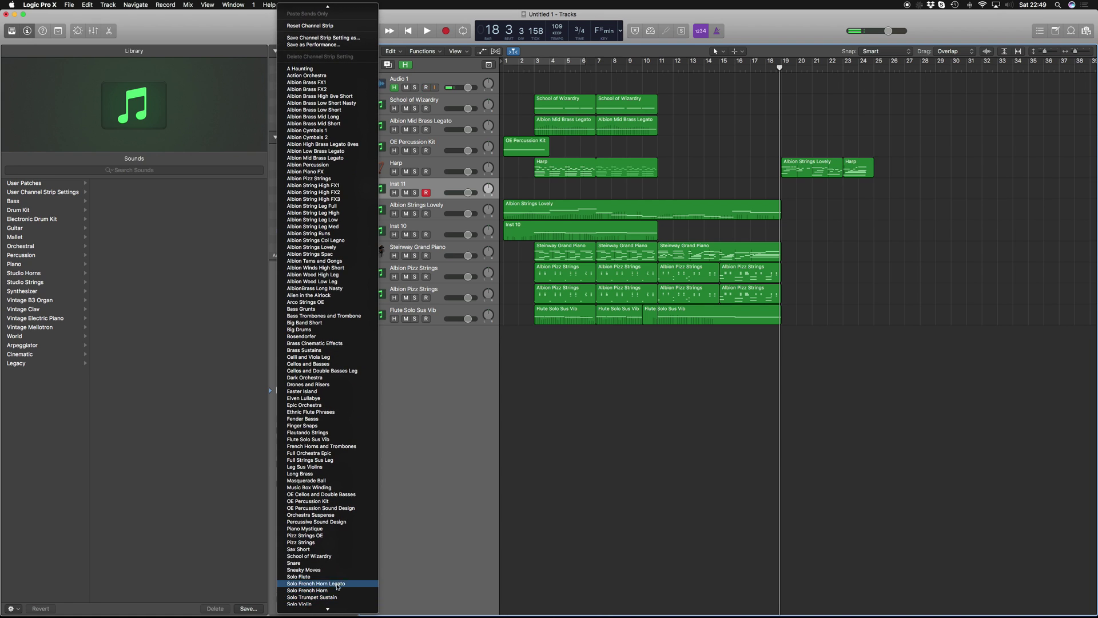
left_click(338, 583)
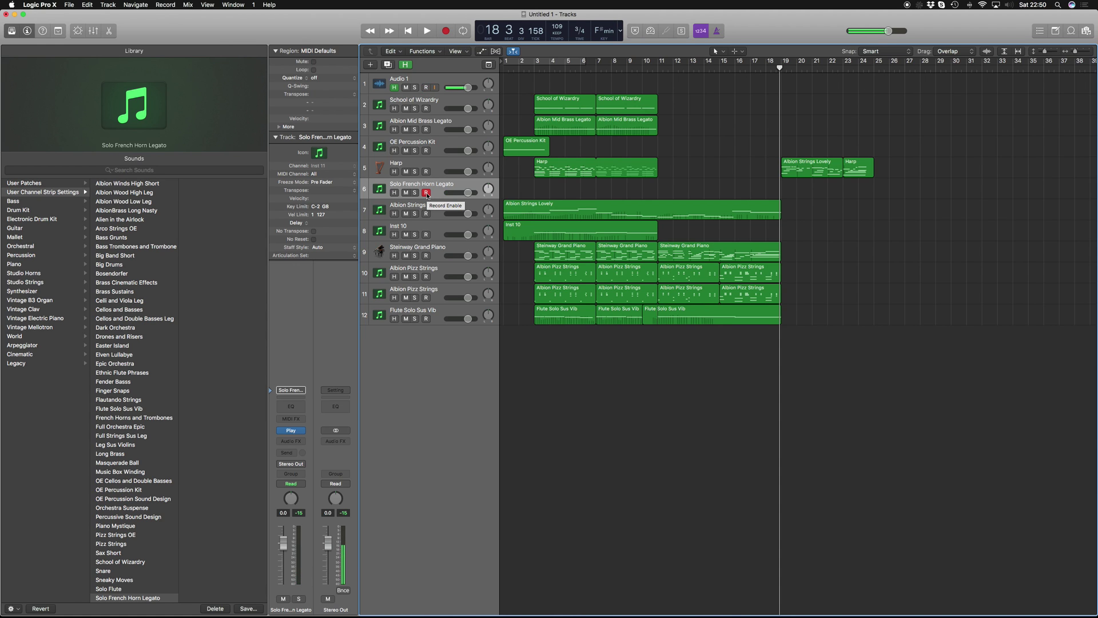
key("r")
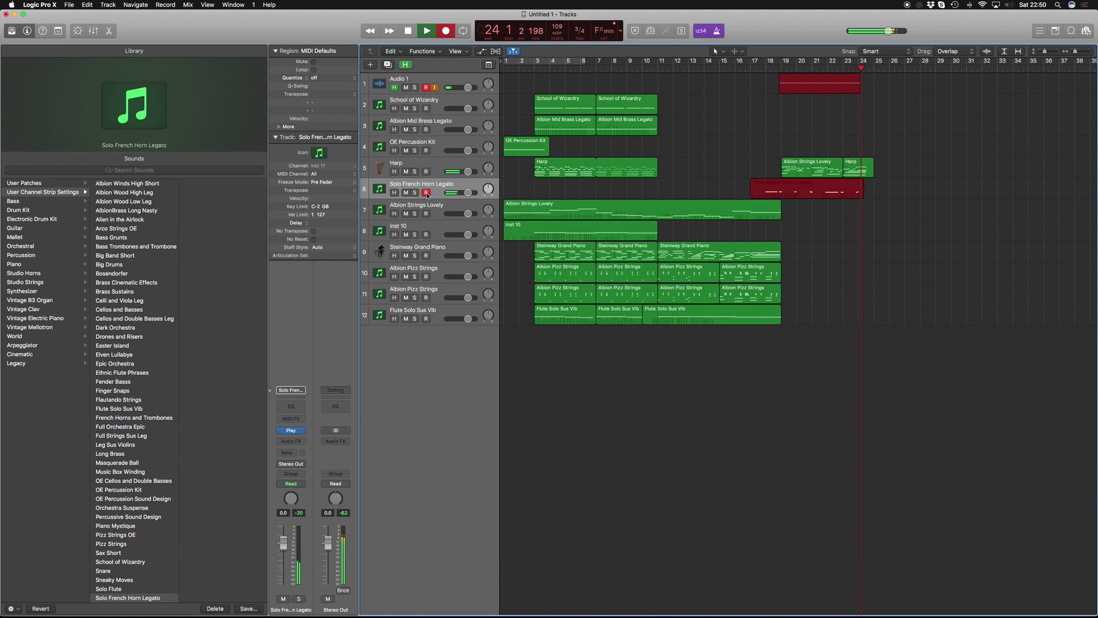
key("space")
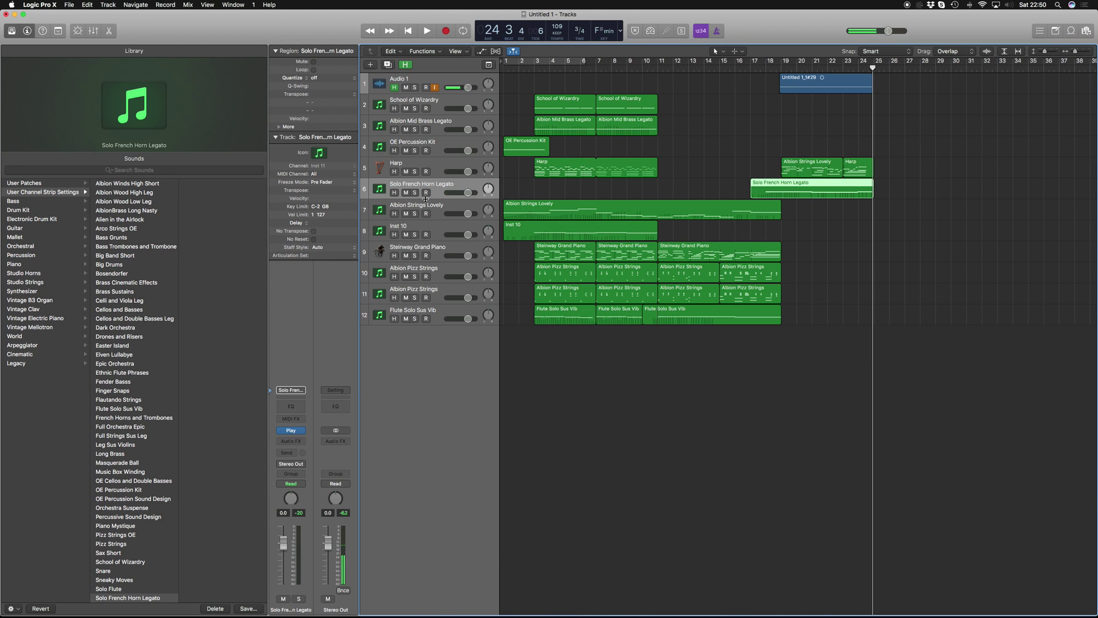
Record another part on the Harp track from bar 25 to bar 29
left_click(435, 255)
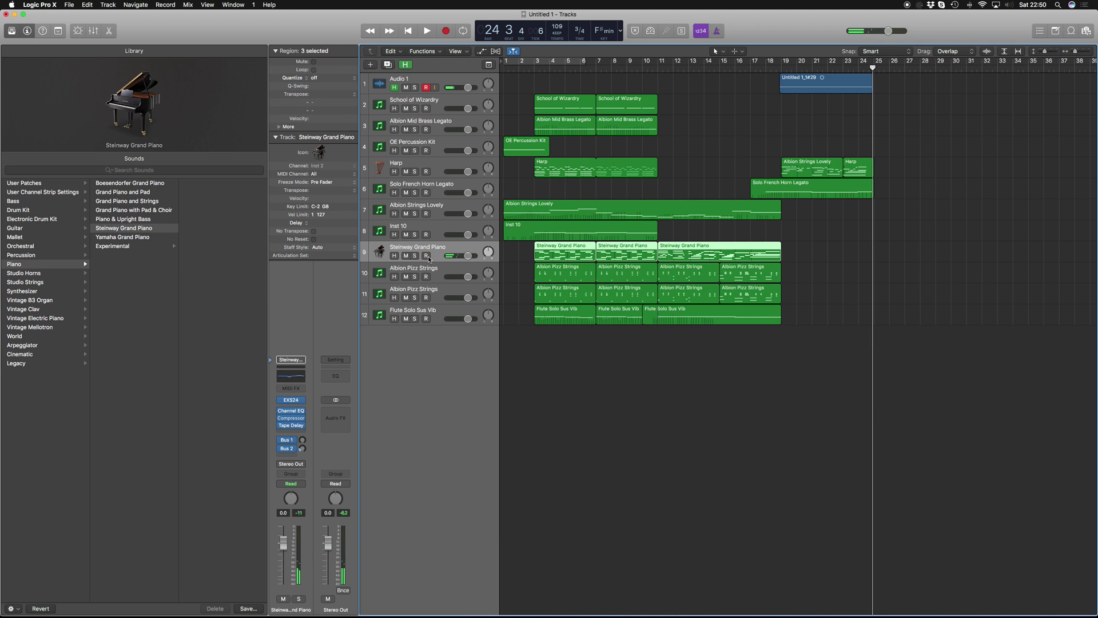
left_click(428, 172)
key("r")
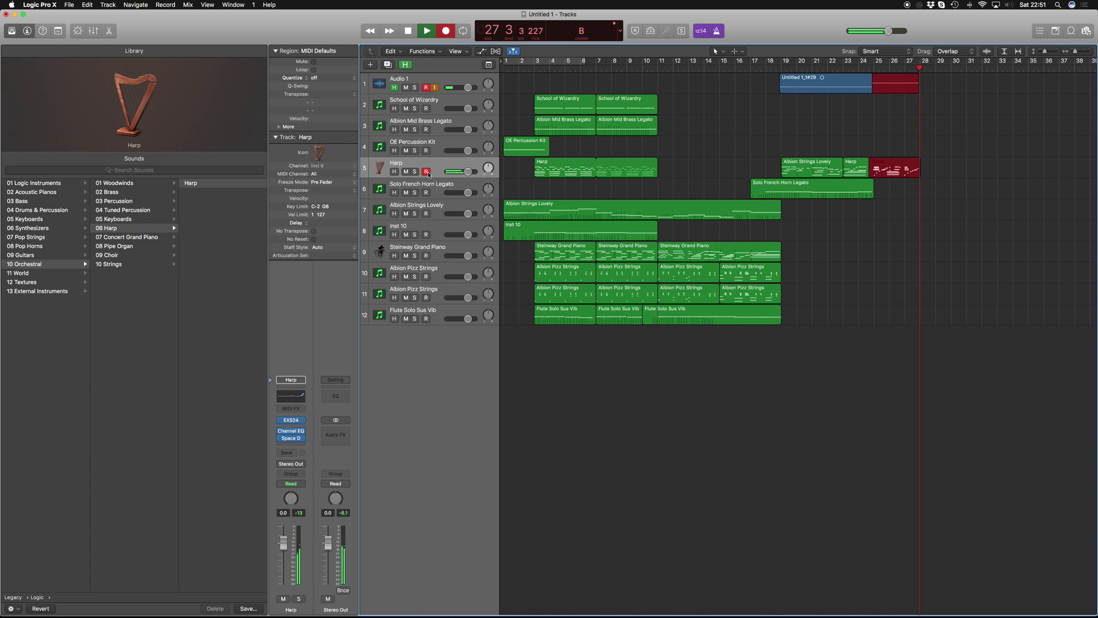
key("space")
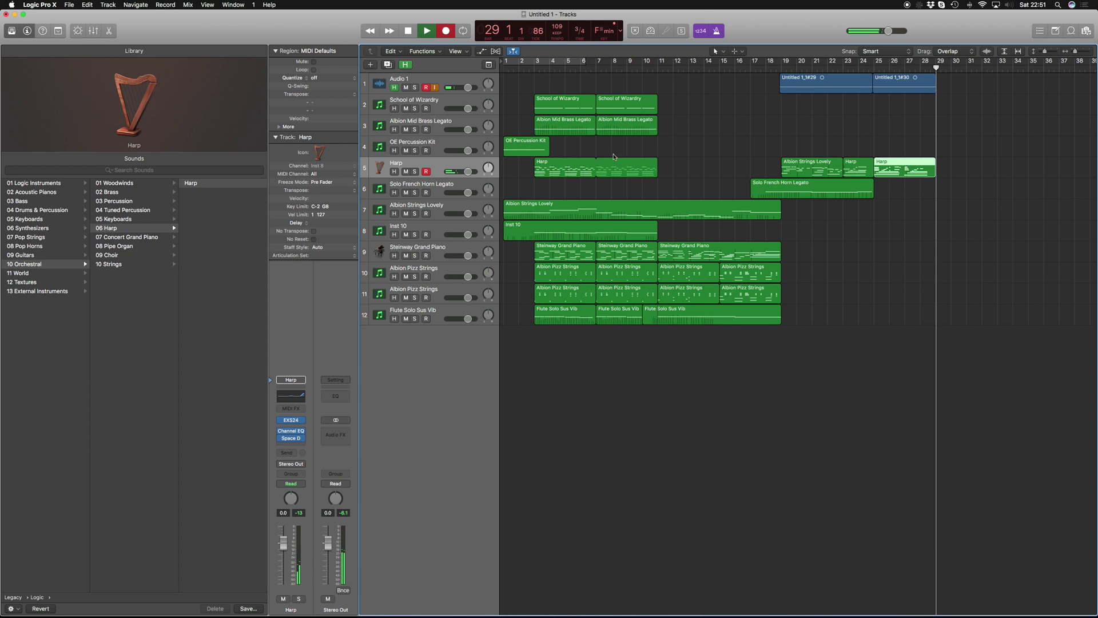
Delete the unwanted audio regions Untitled 1_1#29 and Untitled 1_1#30 from the Audio 1 track along with their files
key("Return")
key("Delete")
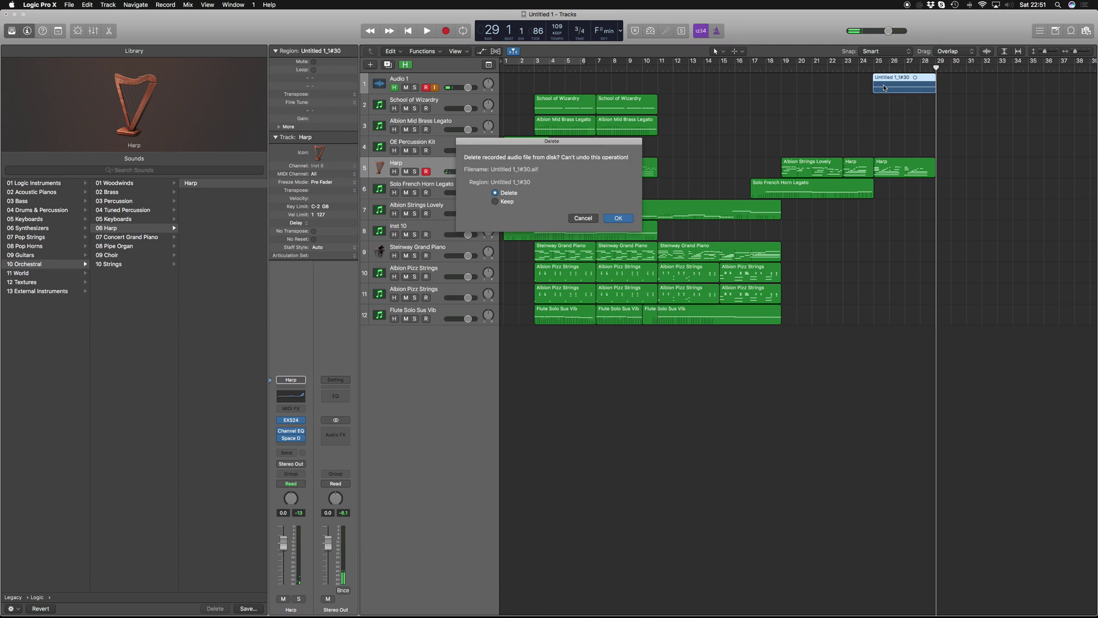
key("Return")
Quantize all notes of the new bar 25 harp region to 1/8 notes and play the passage leading through it
double_click(895, 169)
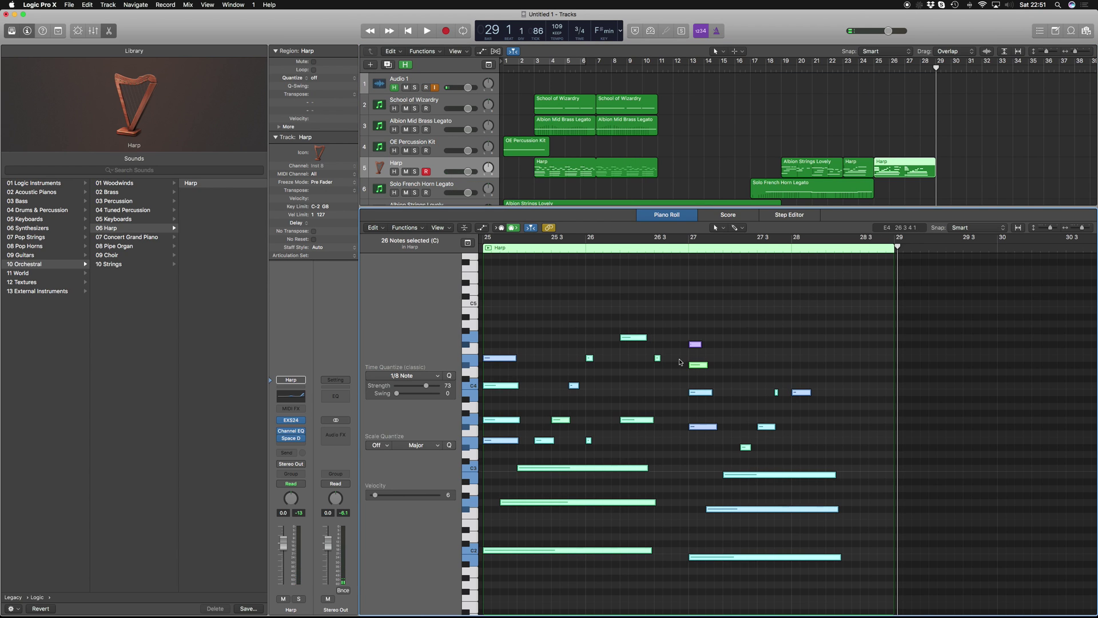
key("p")
left_click(899, 302)
left_click(868, 71)
key("space")
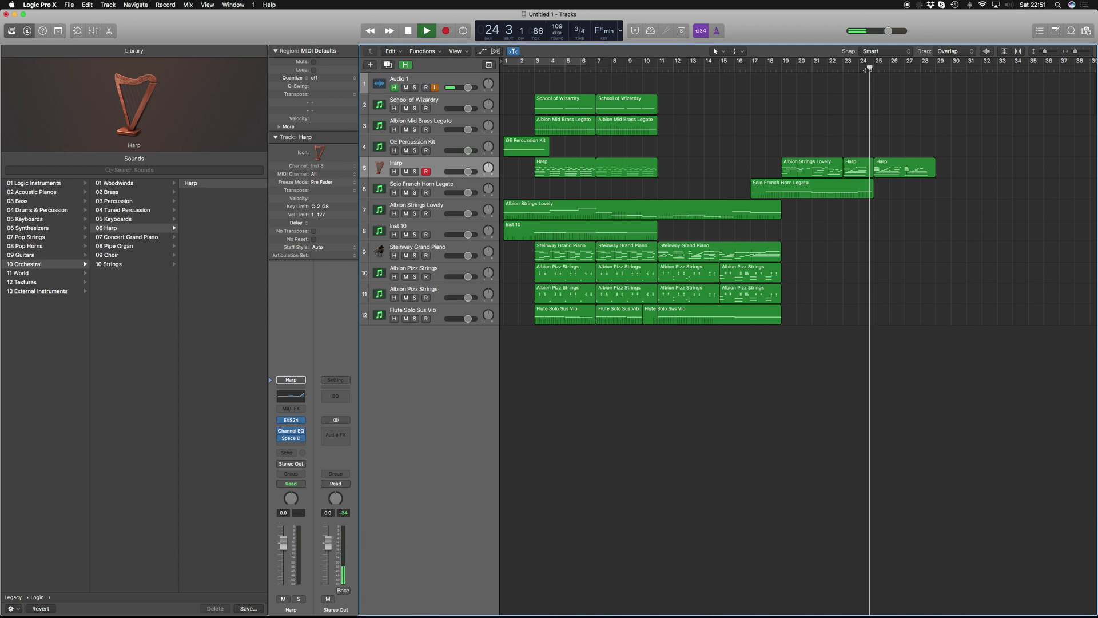
left_click(841, 71)
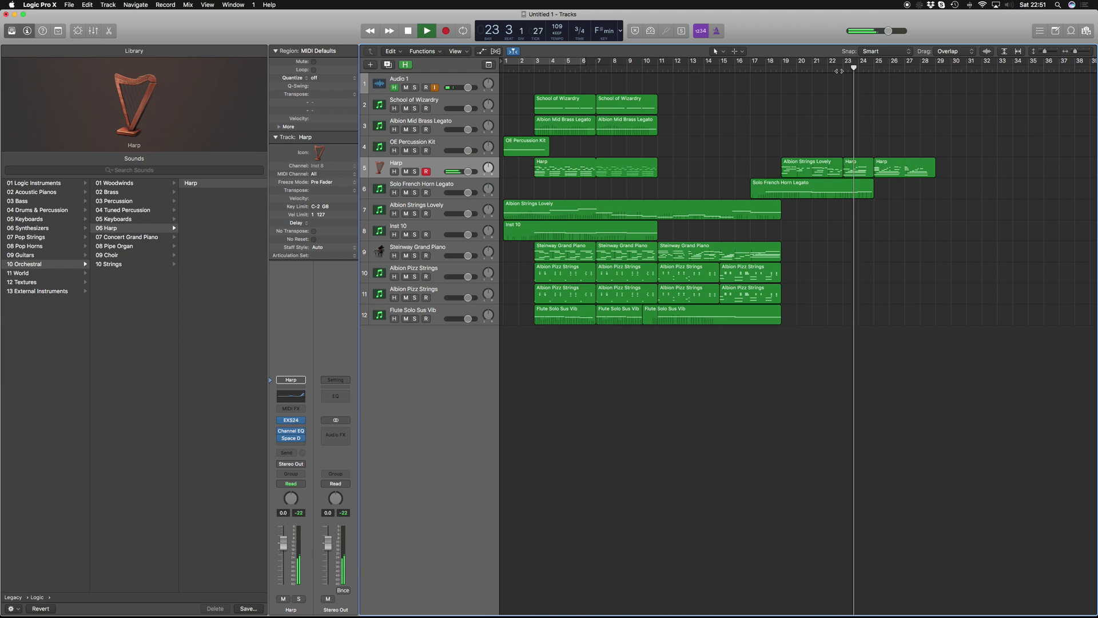
key("space")
left_click(830, 71)
key("space")
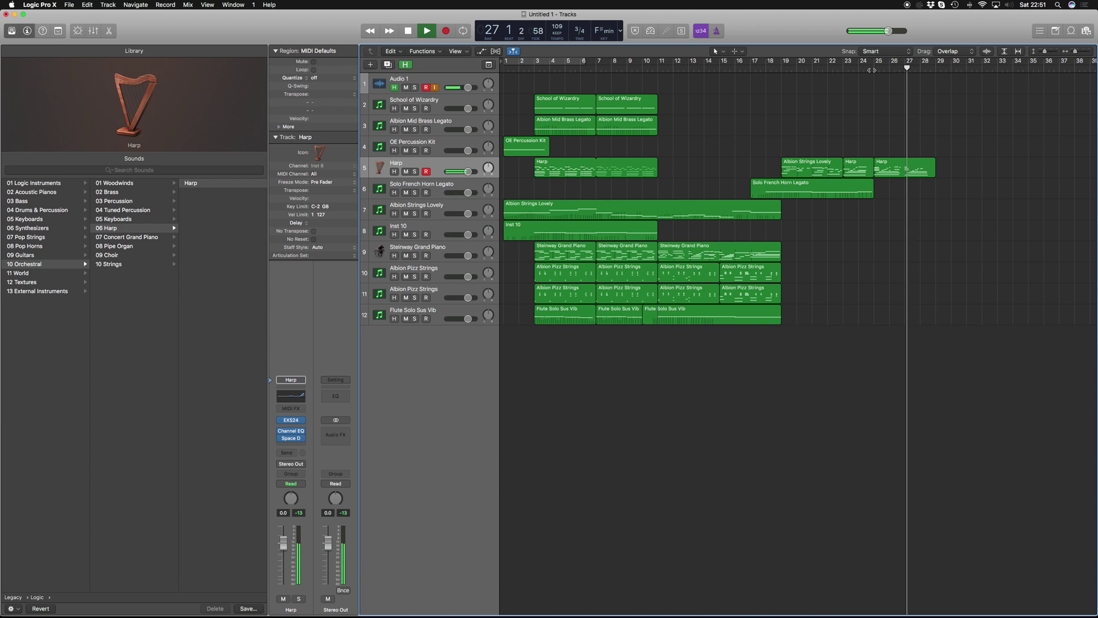
Play the arrangement from bar 18 to hear the French horn and harp parts together
left_click(871, 69)
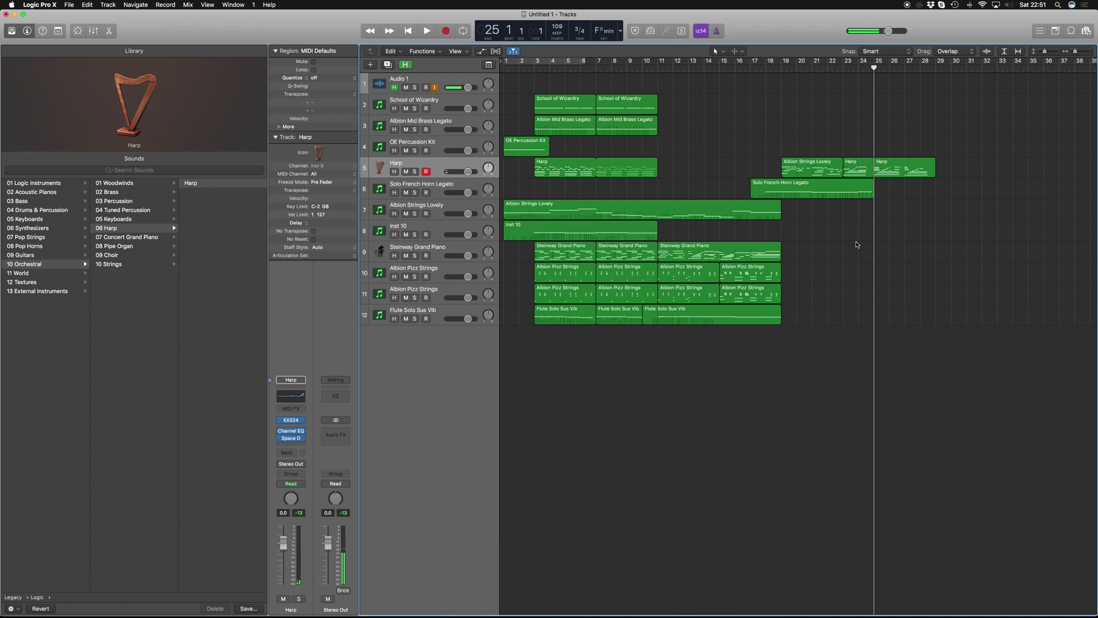
left_click(769, 71)
key("space")
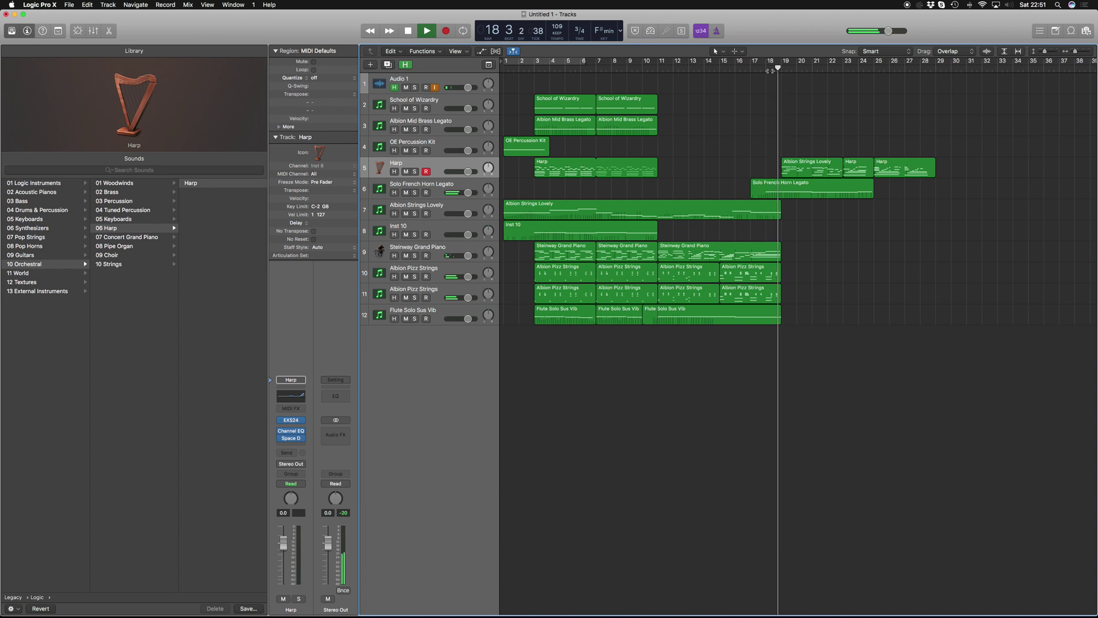
Add a new software instrument track below the Harp track and load the Albion Cymbals 2 channel strip setting on it
key("space")
left_click(370, 65)
key("Return")
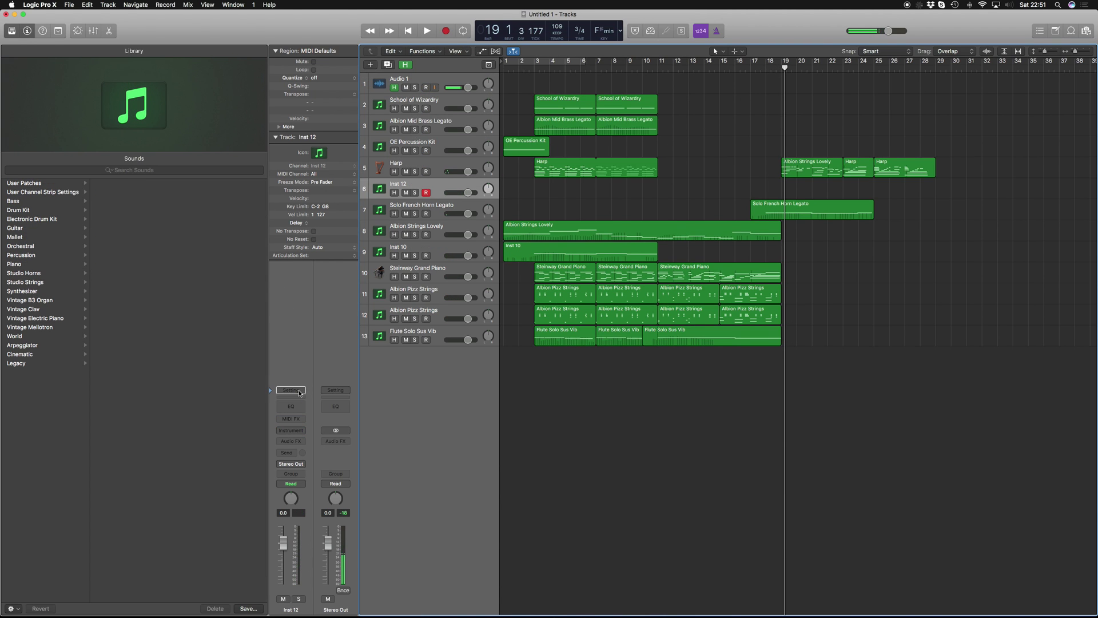
left_click(291, 390)
scroll(322, 482, "down", 3)
left_click(320, 478)
Record a cymbal part on the Albion Cymbals 2 track from bar 18 to just past bar 19
left_click(426, 192)
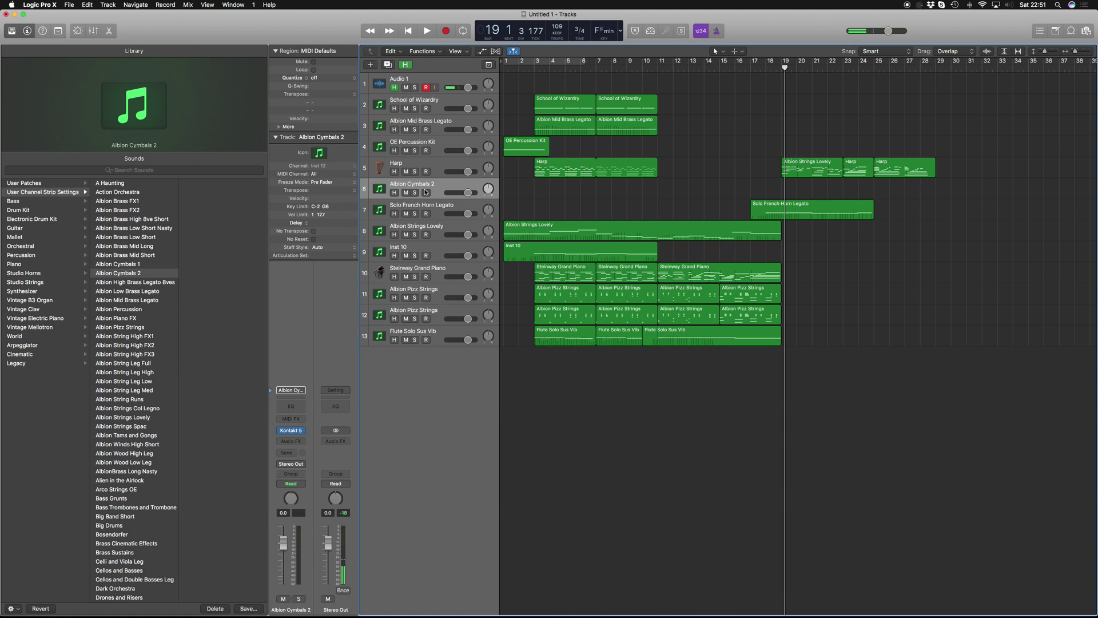
left_click(765, 72)
key("r")
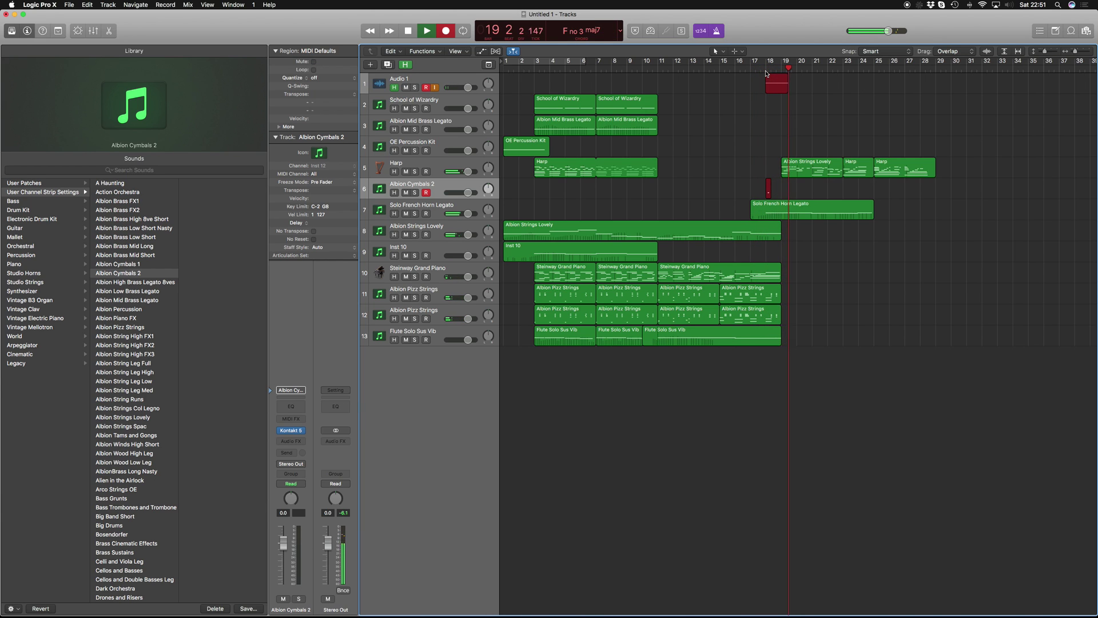
key("space")
Delete the unwanted audio region from the Audio 1 track with its file, and play the passage from bar 18 with the cymbals
left_click(767, 83)
key("Delete")
key("Return")
left_click(766, 72)
key("space")
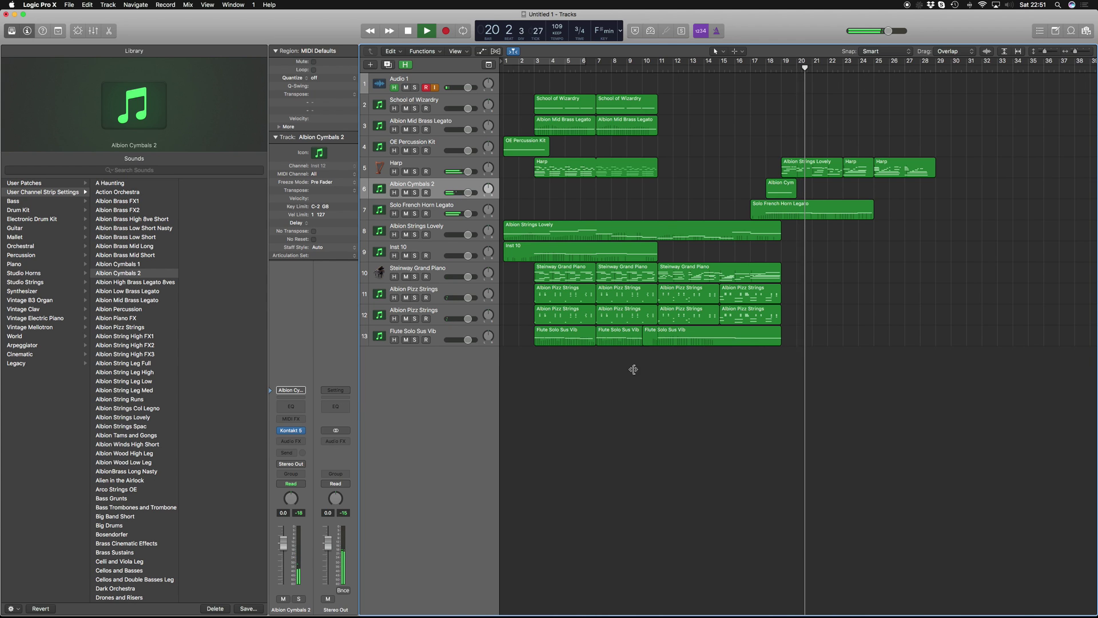
left_click(435, 231)
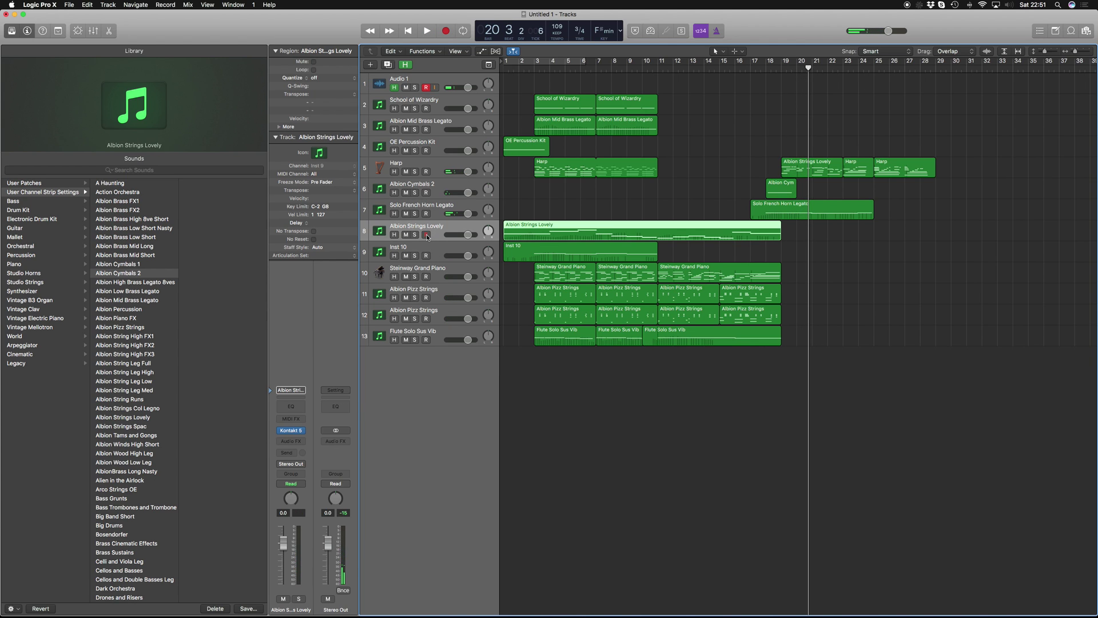
left_click(772, 69)
key("r")
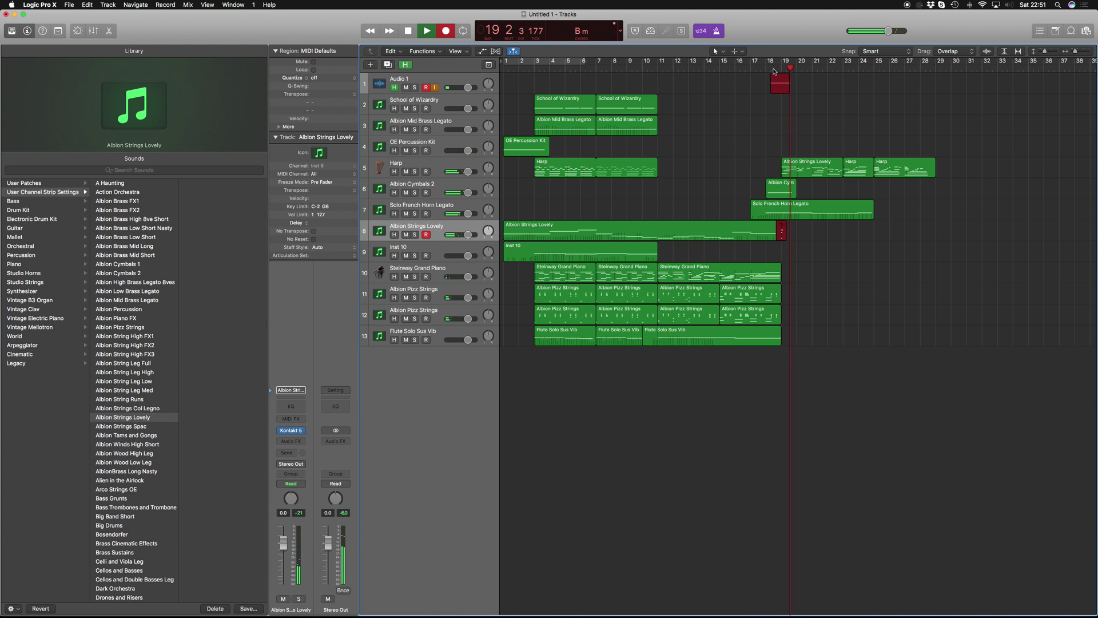
key("space")
key("b")
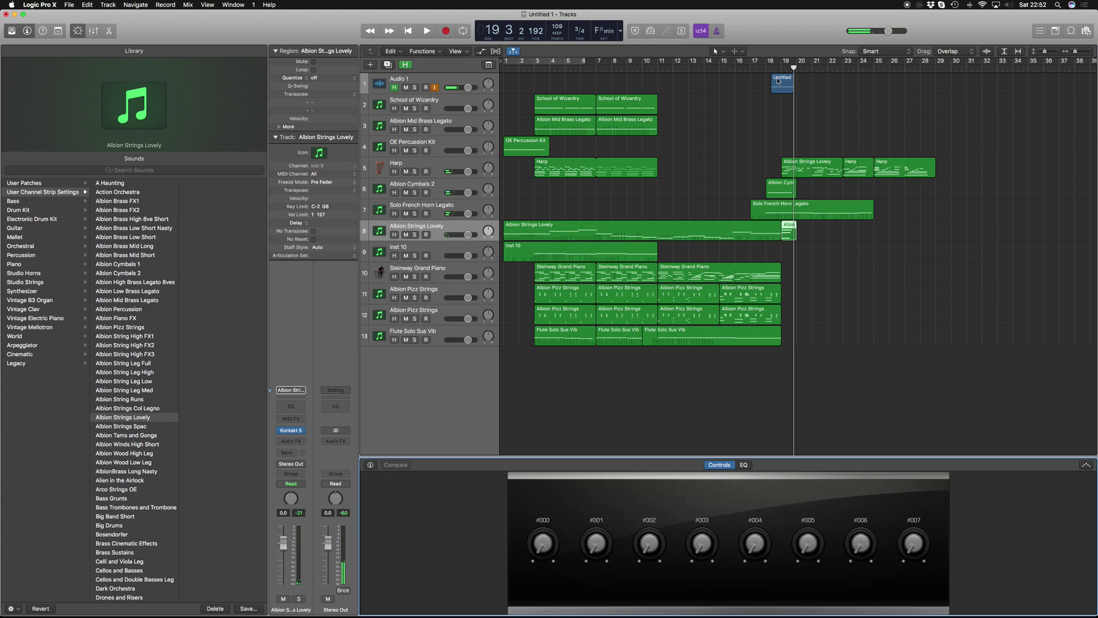
key("b")
left_click(777, 77)
key("Delete")
left_click(789, 234)
key("Delete")
Record a chordal string part on the Albion Strings Lovely track from bar 19 to bar 29
left_click(777, 71)
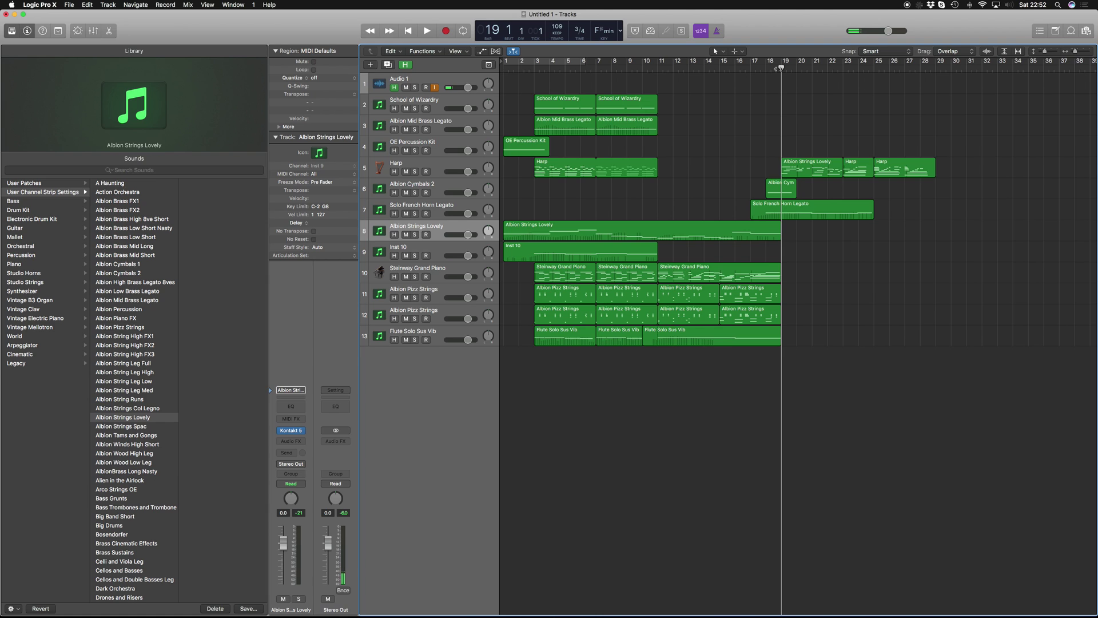
left_click(427, 235)
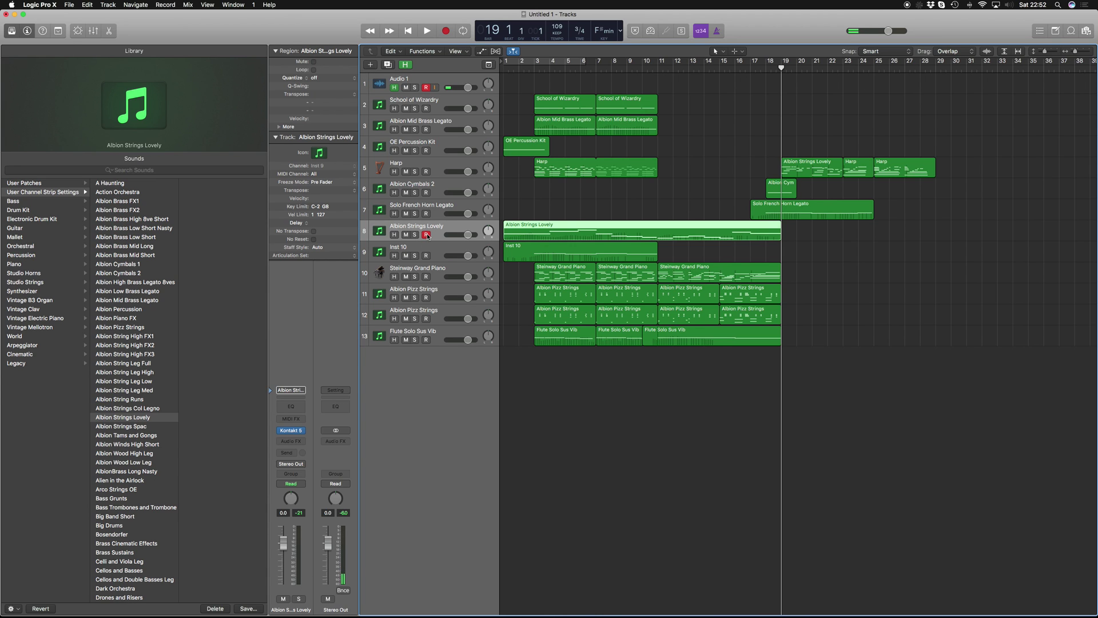
key("r")
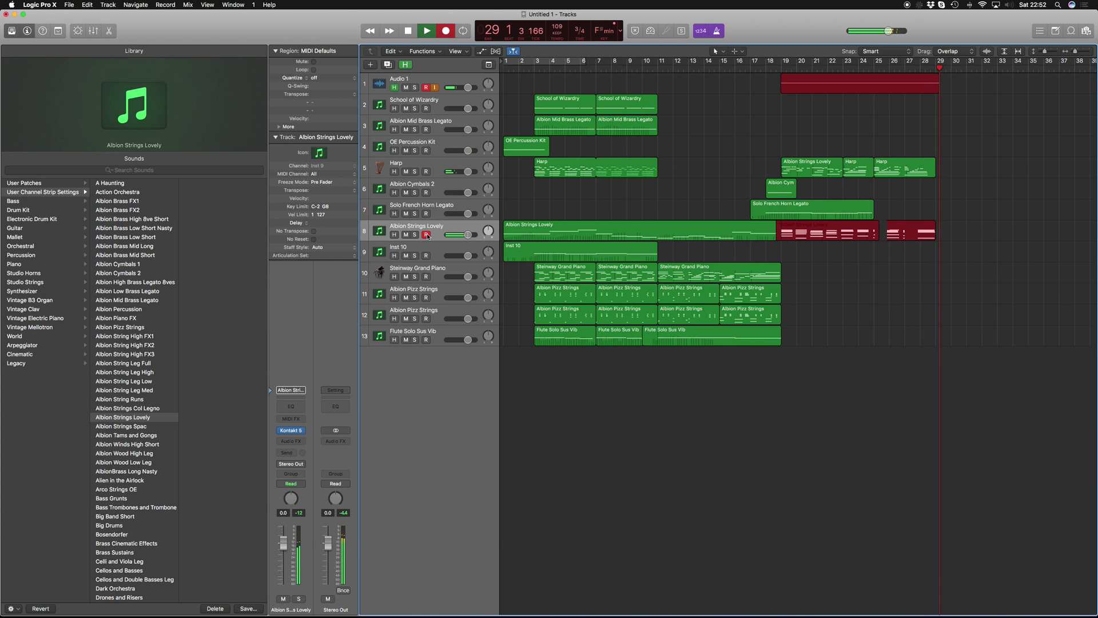
key("space")
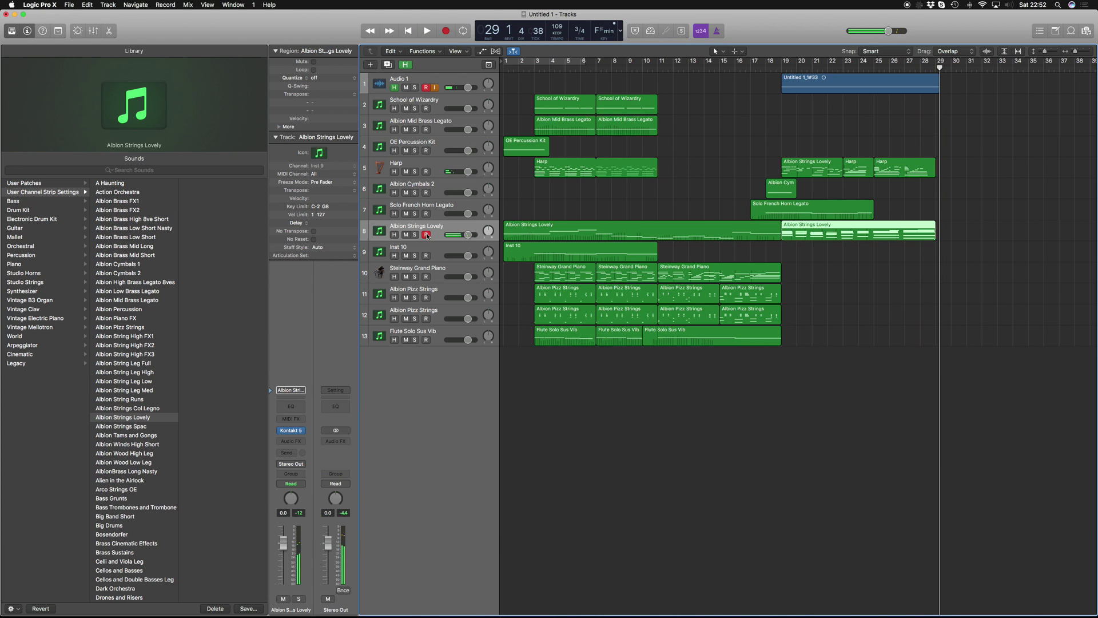
Quantize the notes of the new Albion Strings Lovely region at bar 19 to 1/4 notes and close the editor
double_click(884, 229)
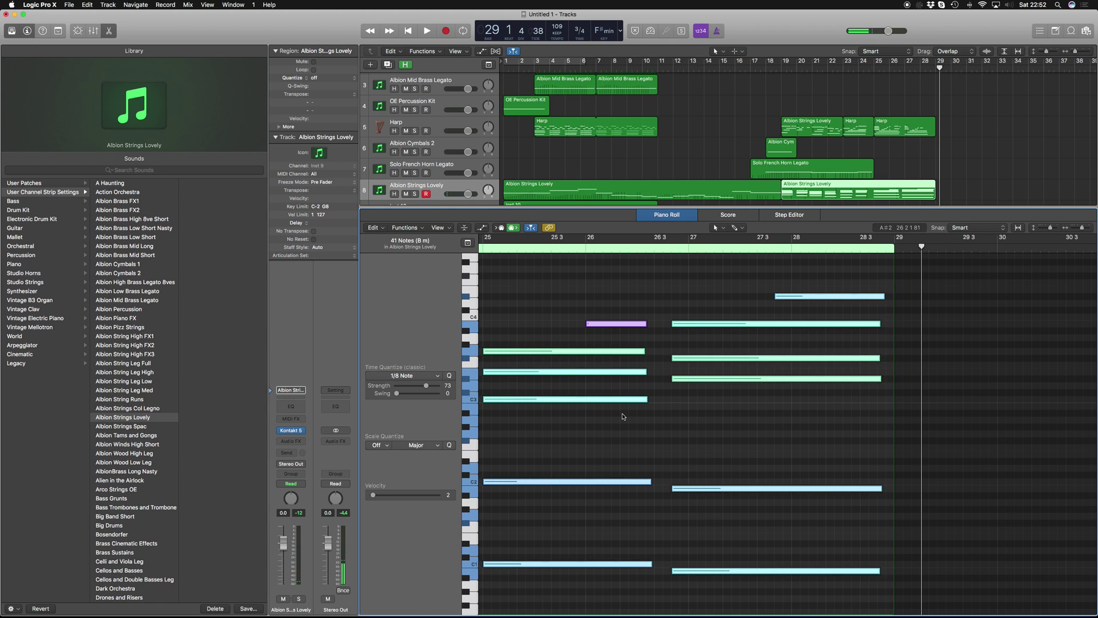
left_click(441, 374)
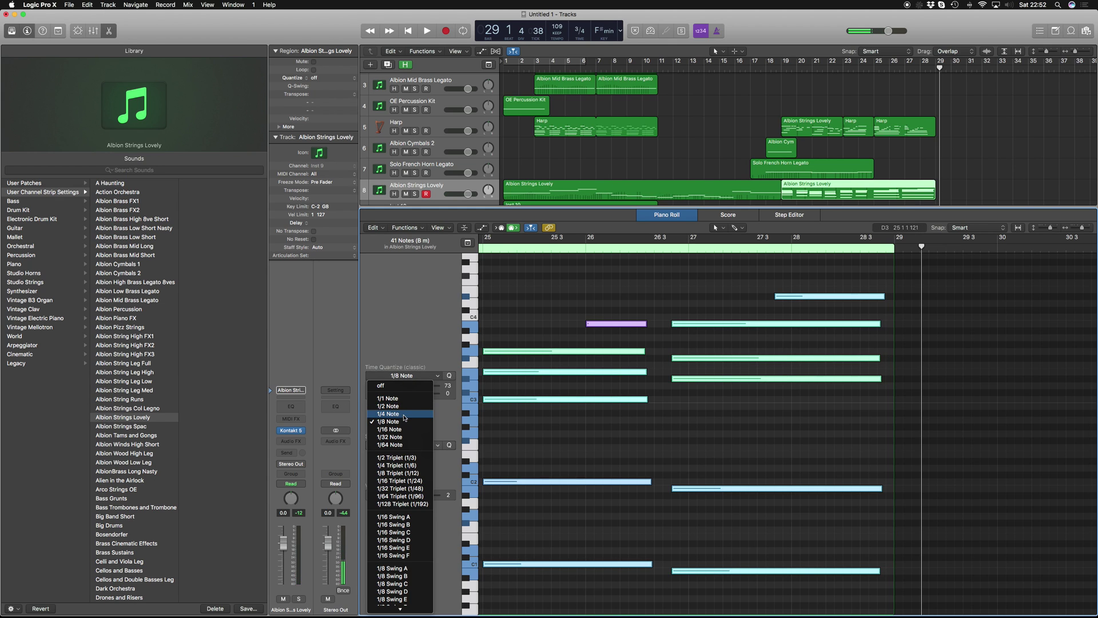
left_click(421, 417)
key("e")
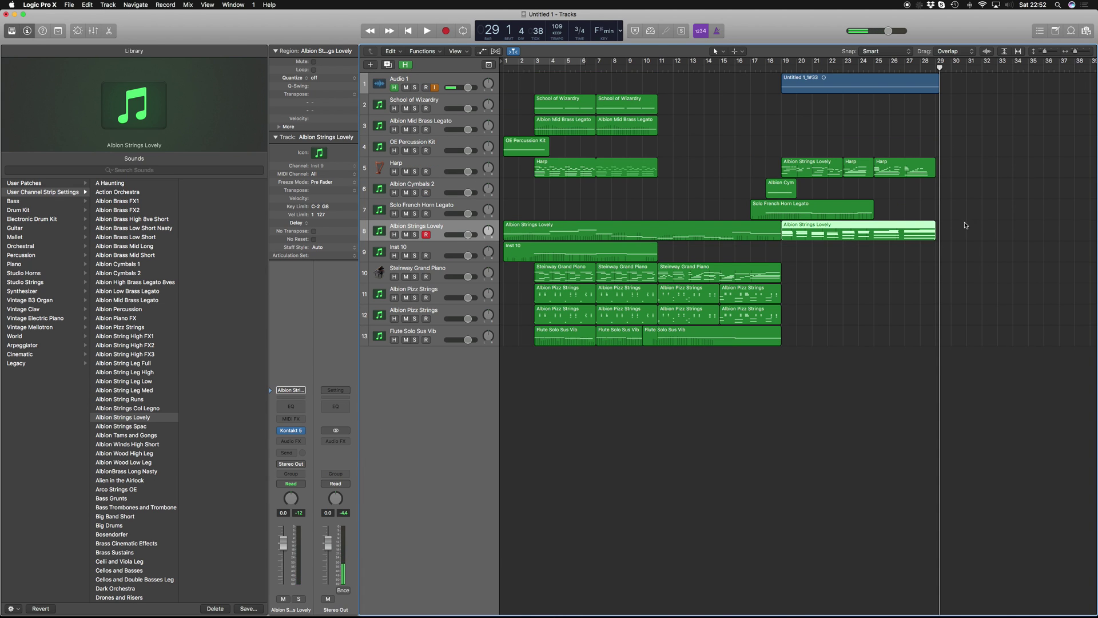
left_click(891, 310)
Record another pass over the Albion Strings Lovely part, starting at bar 19
left_click(775, 71)
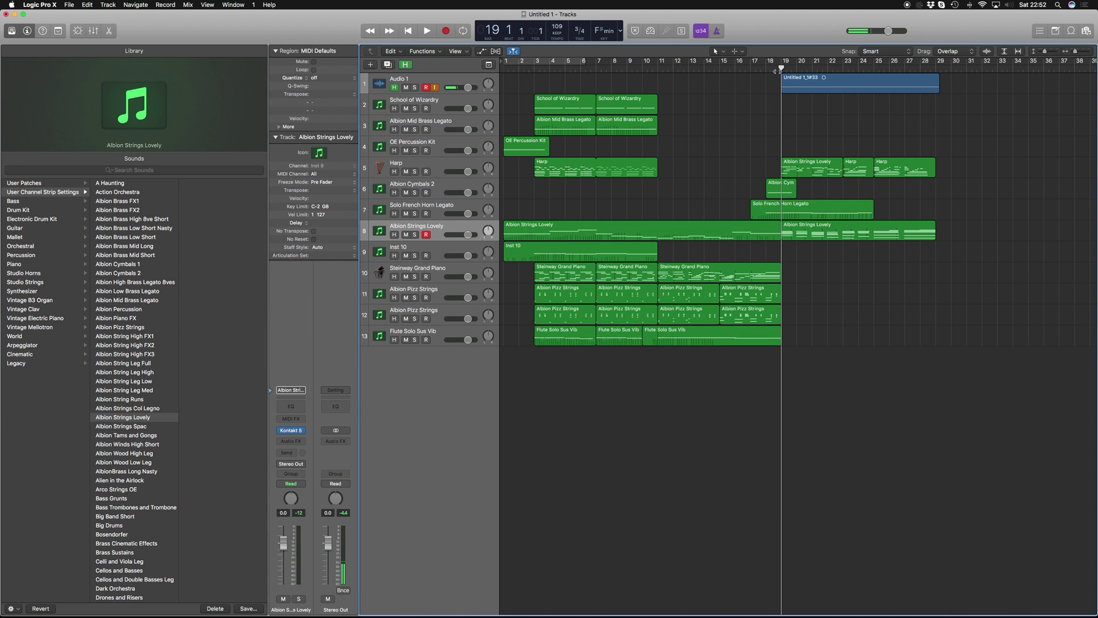
key("r")
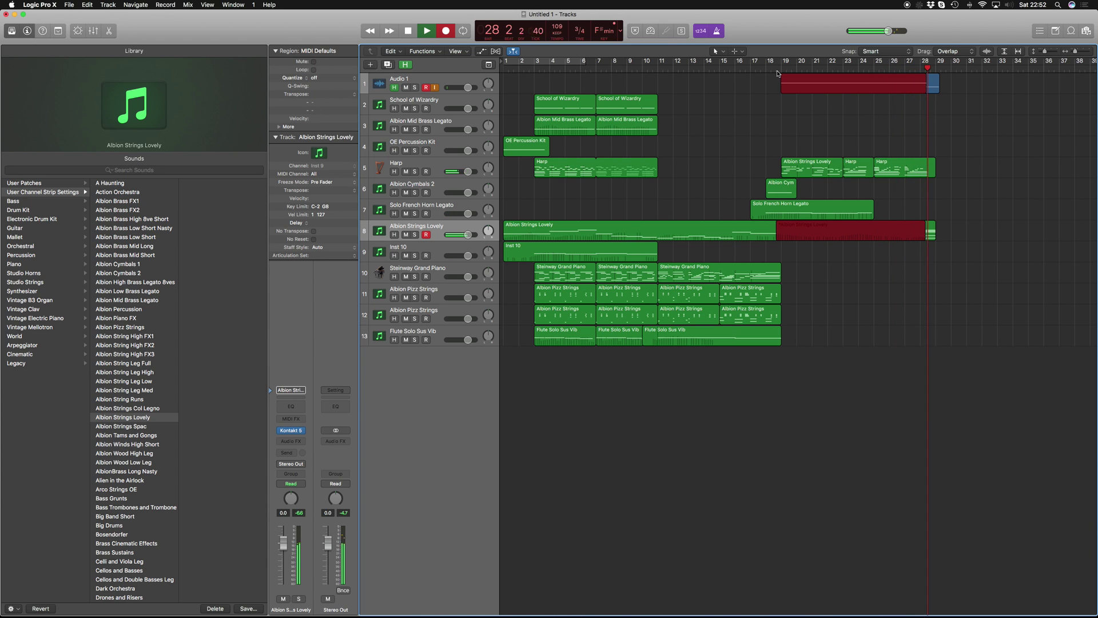
Stop the recording and delete the Audio 1 take together with its recorded file on disk
key("space")
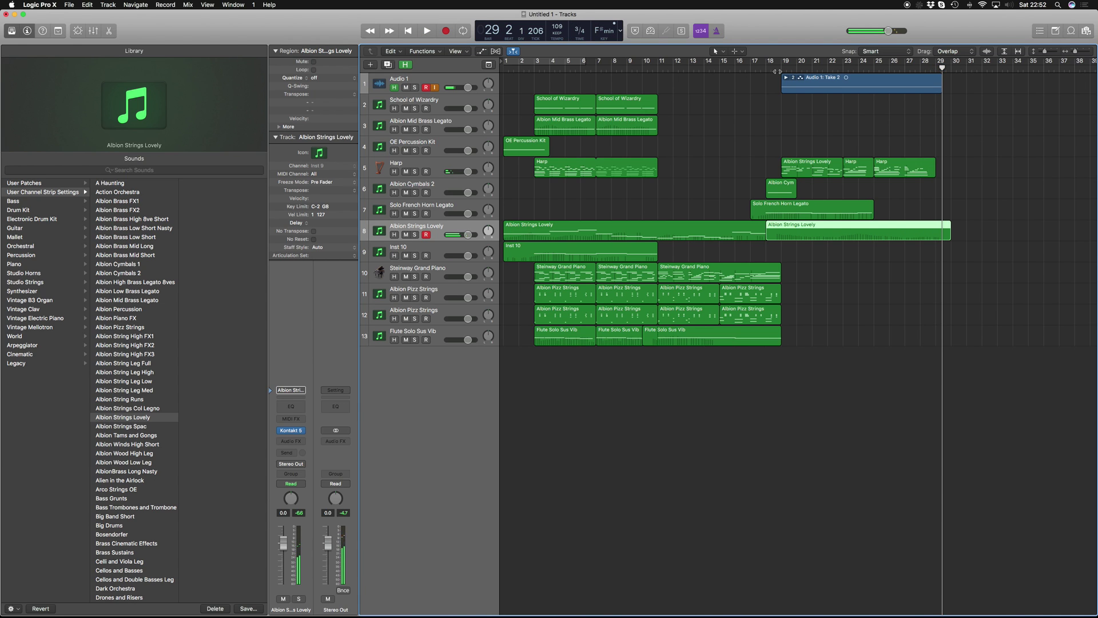
key("super+z")
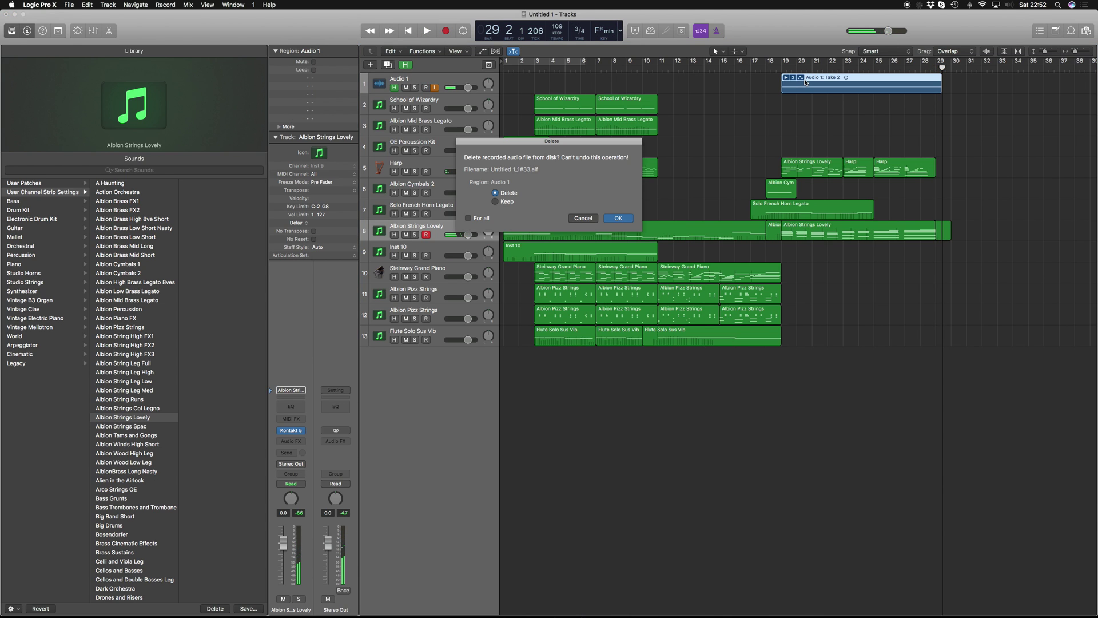
key("Return")
key("space")
key("space")
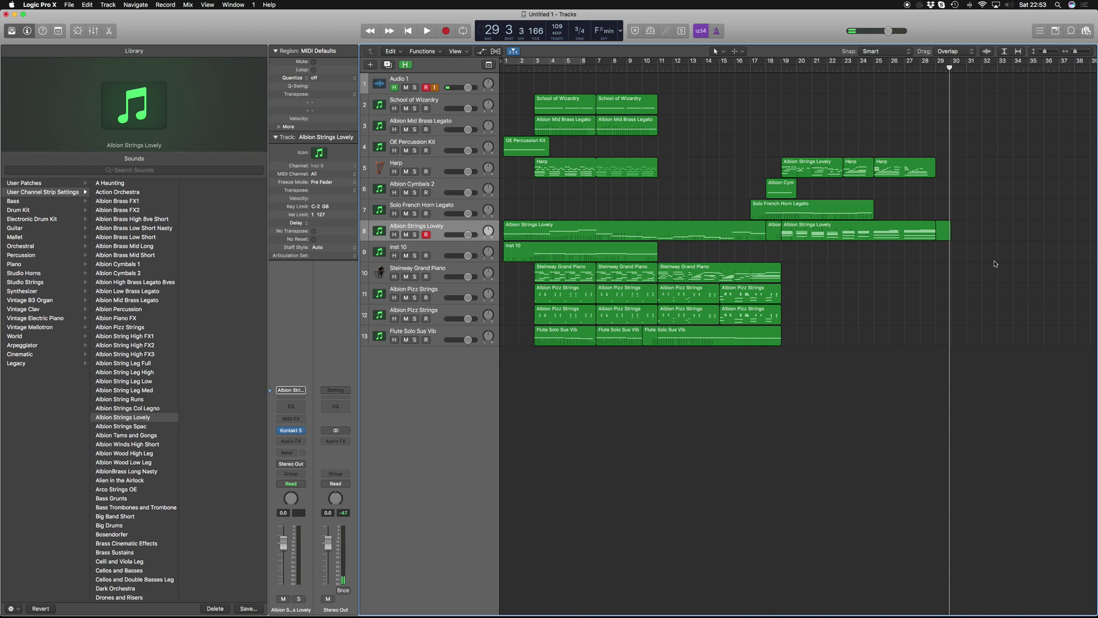
Join all the regions on the Albion Strings Lovely track into one region
left_click_drag(883, 240, 680, 241)
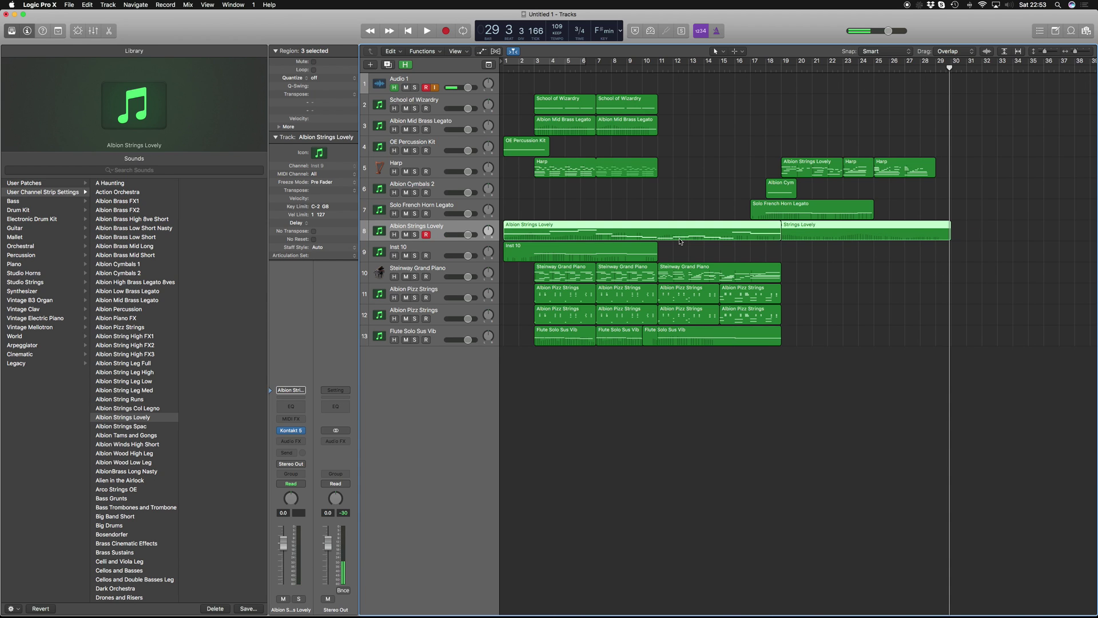
key("super+j")
left_click(730, 260)
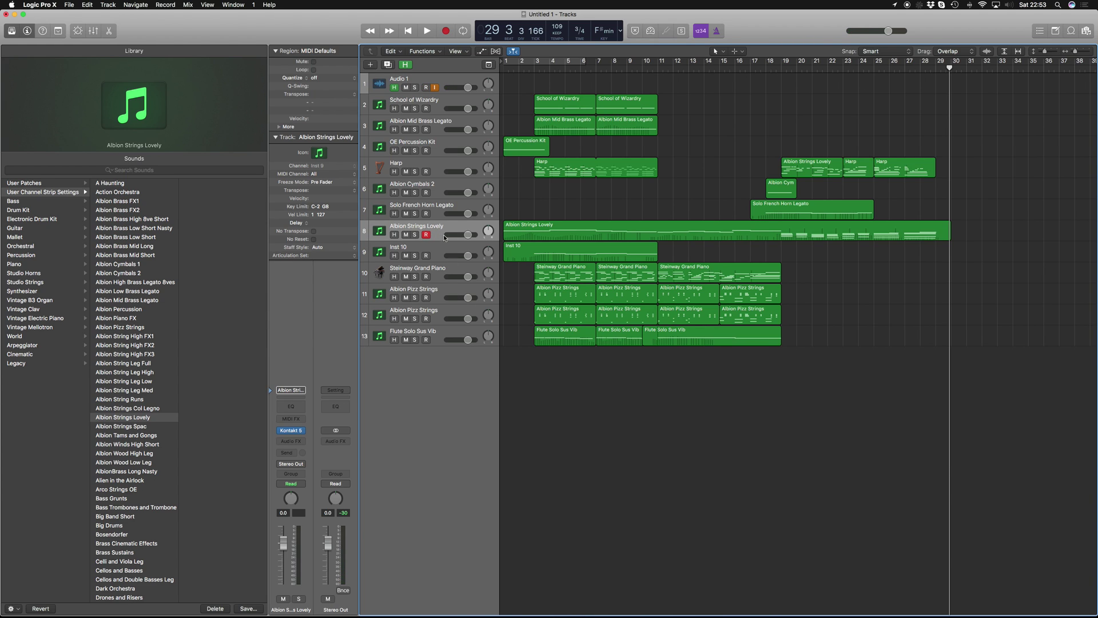
Record another part on the Albion Strings Lovely track from bar 18 to about bar 29
left_click(767, 69)
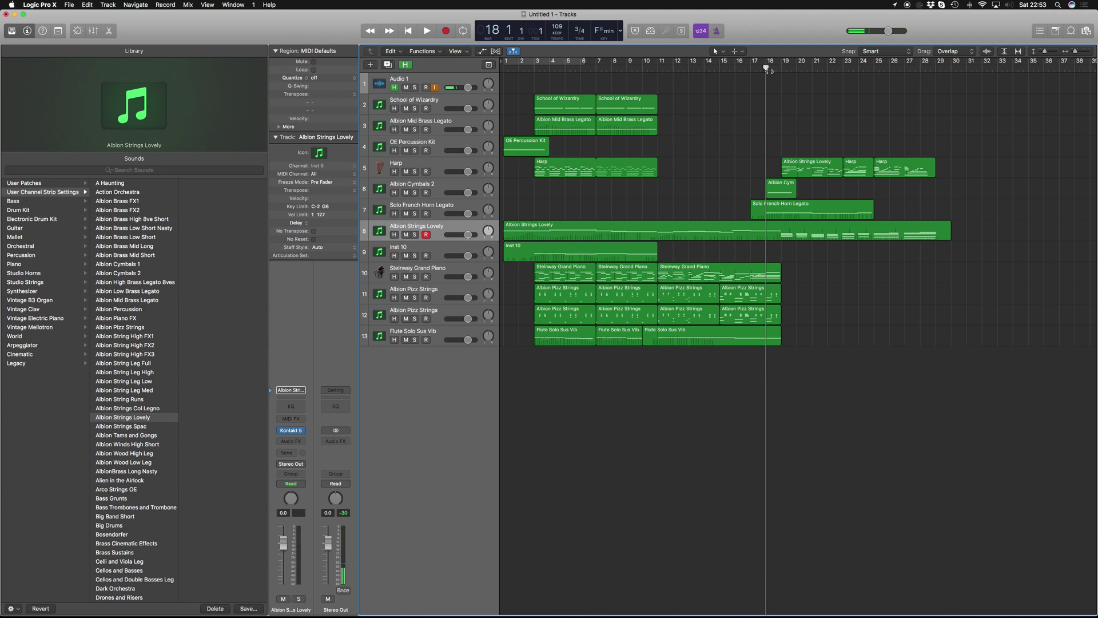
key("space")
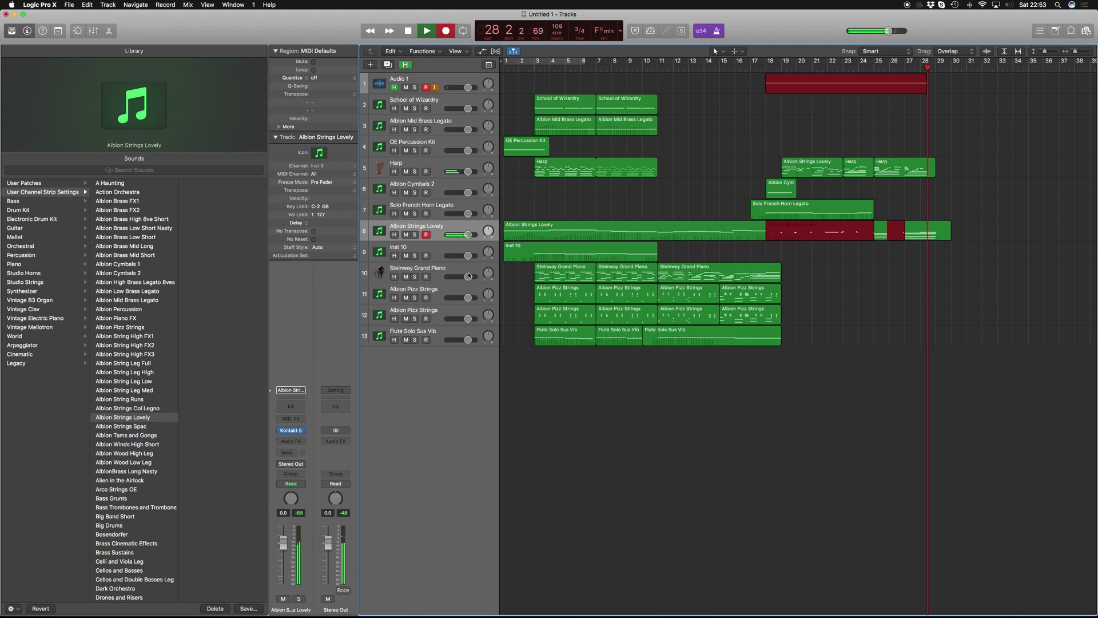
key("space")
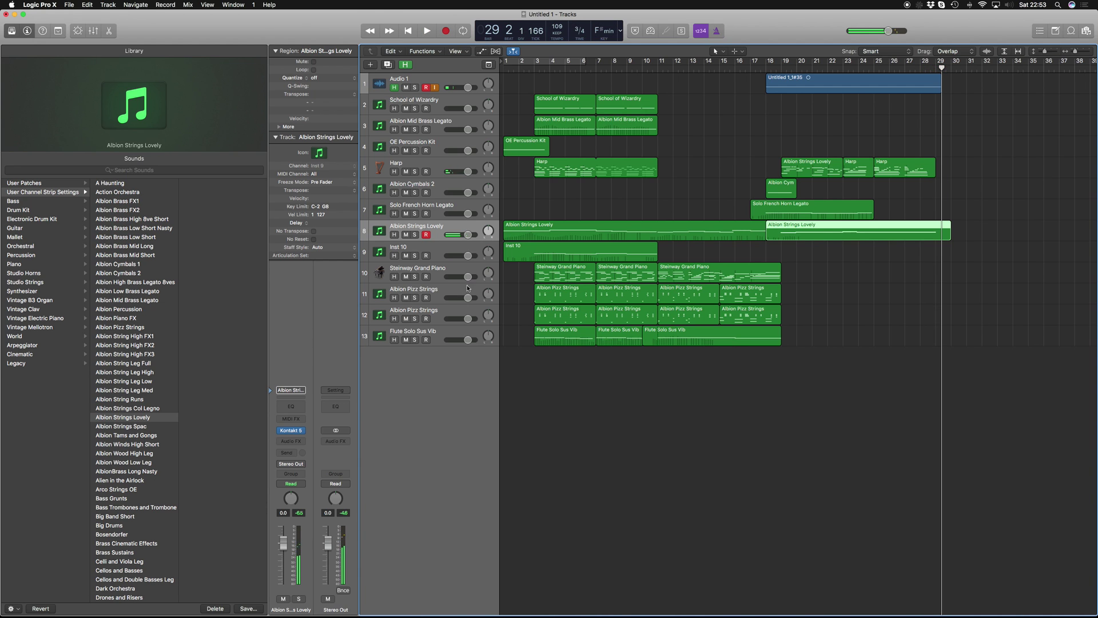
Open the newly recorded Albion Strings Lovely region in the Piano Roll, adjust the timing of its melody notes, and close the editor
double_click(871, 237)
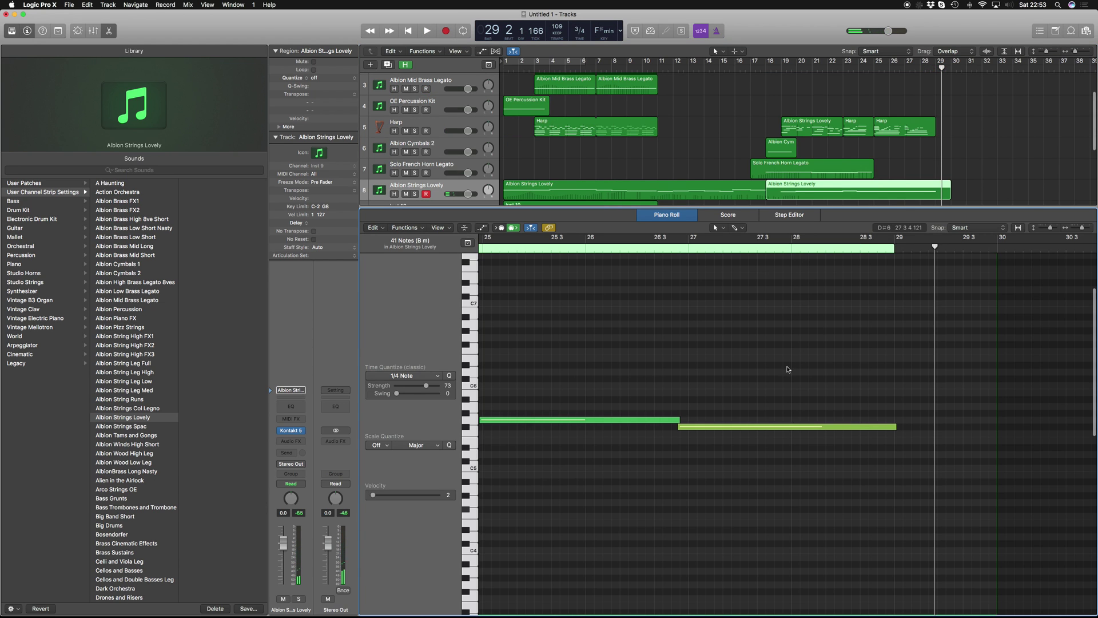
left_click(687, 424)
left_click_drag(682, 421, 686, 393)
scroll(688, 441, "left", 5)
scroll(687, 441, "left", 4)
scroll(629, 429, "left", 6)
left_click_drag(701, 440, 704, 440)
left_click(601, 457)
left_click_drag(601, 457, 601, 455)
scroll(708, 484, "right", 2)
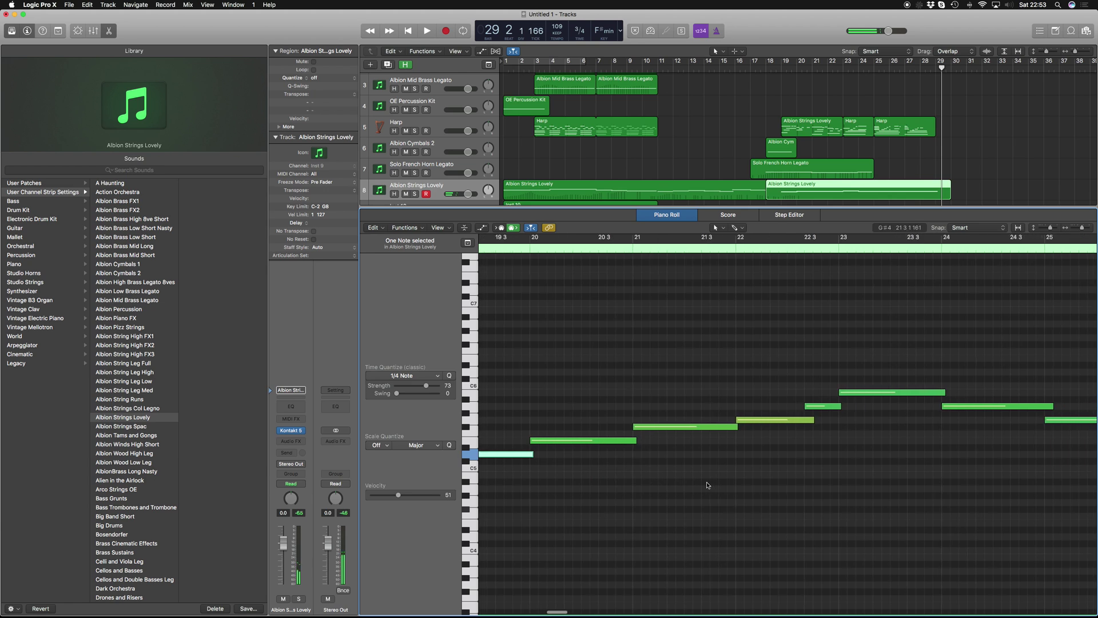
scroll(708, 484, "right", 10)
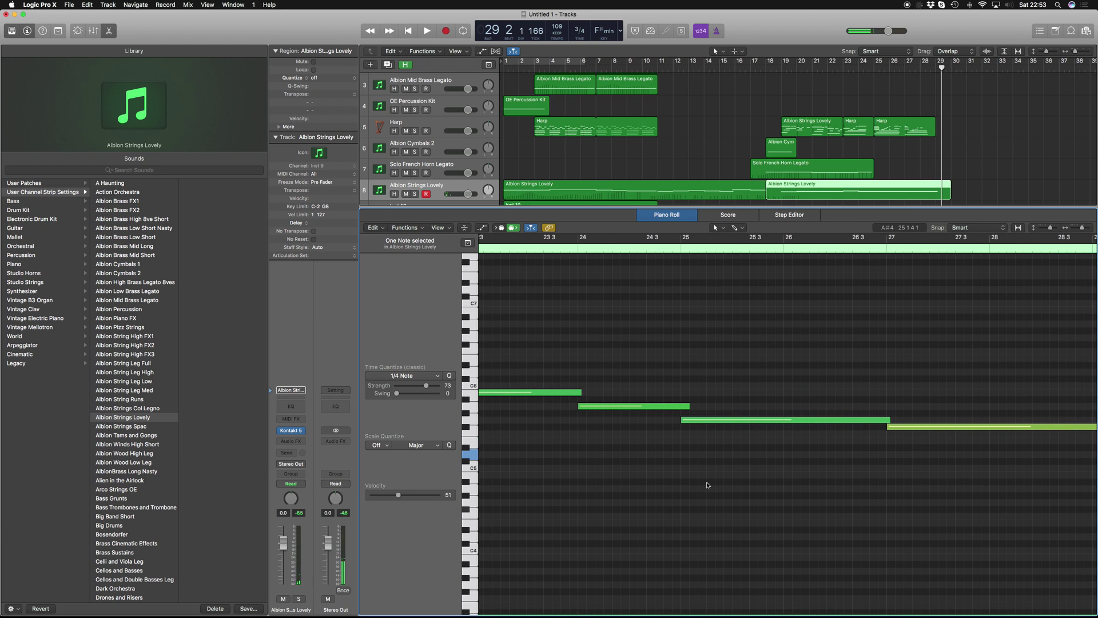
key("p")
left_click(813, 355)
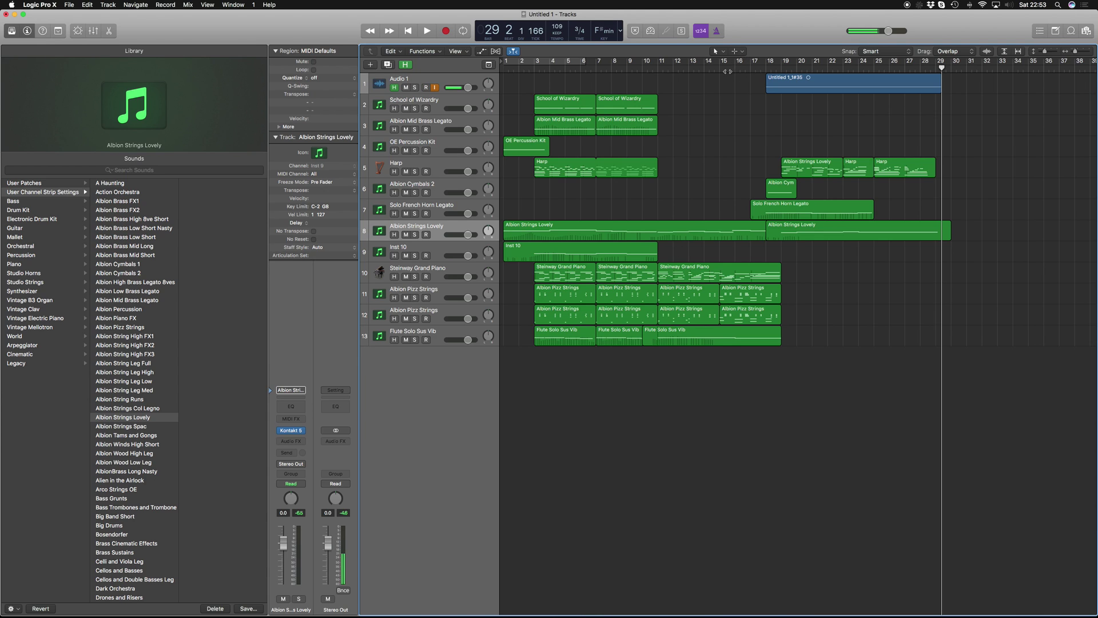
Play back the arrangement up to about bar 25 and join the two Albion Strings Lovely regions
key("space")
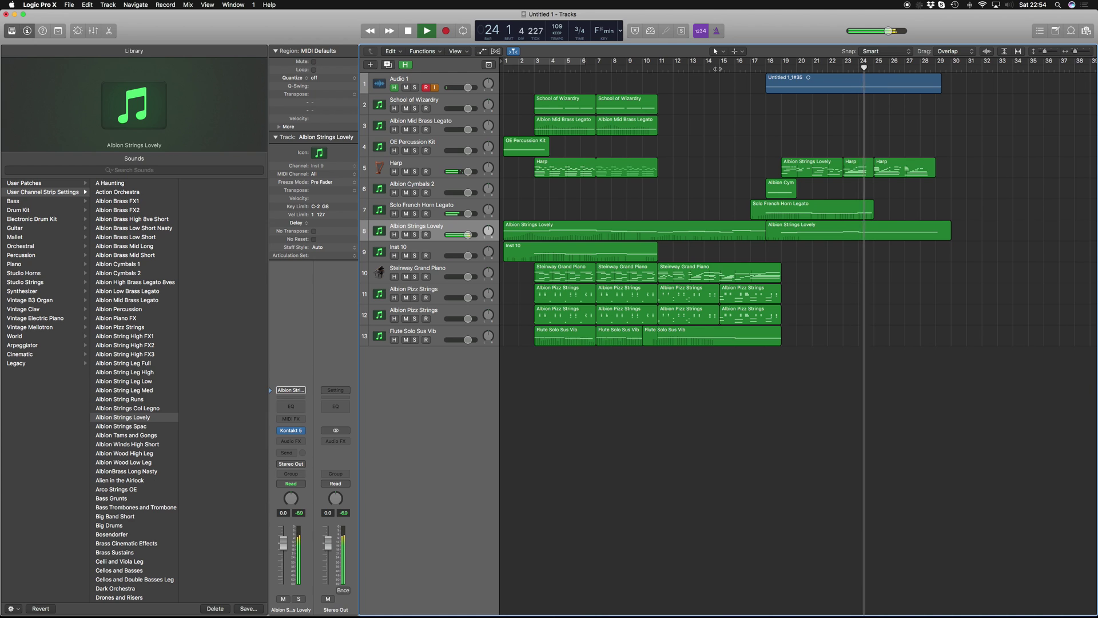
key("space")
left_click_drag(873, 261, 856, 233)
Open the joined strings region in the Piano Roll and display its modulation automation
double_click(856, 232)
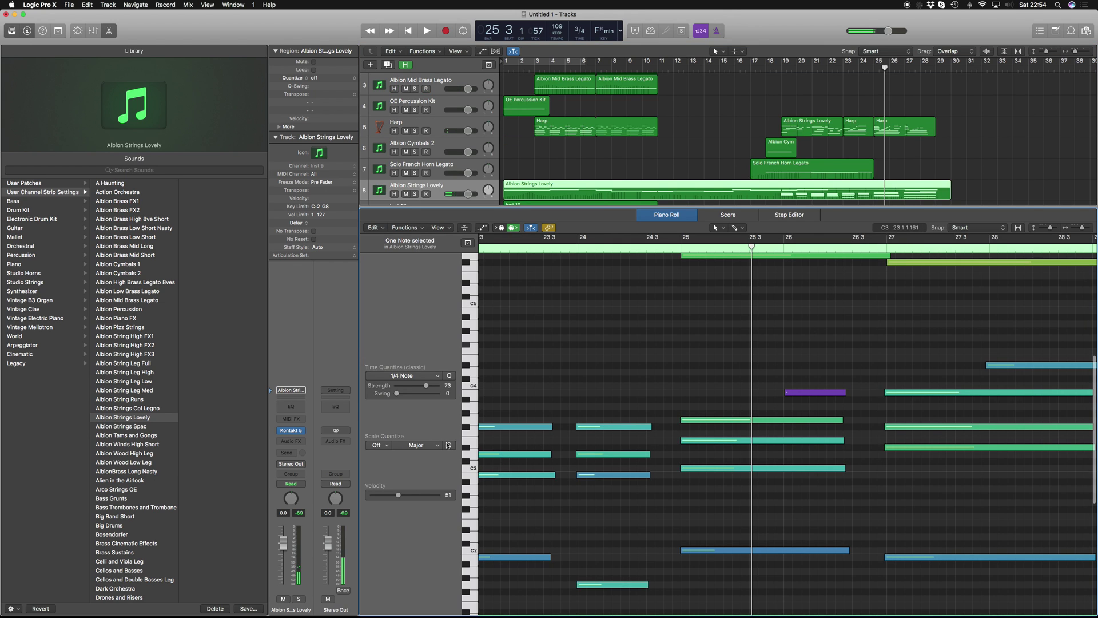
left_click(482, 228)
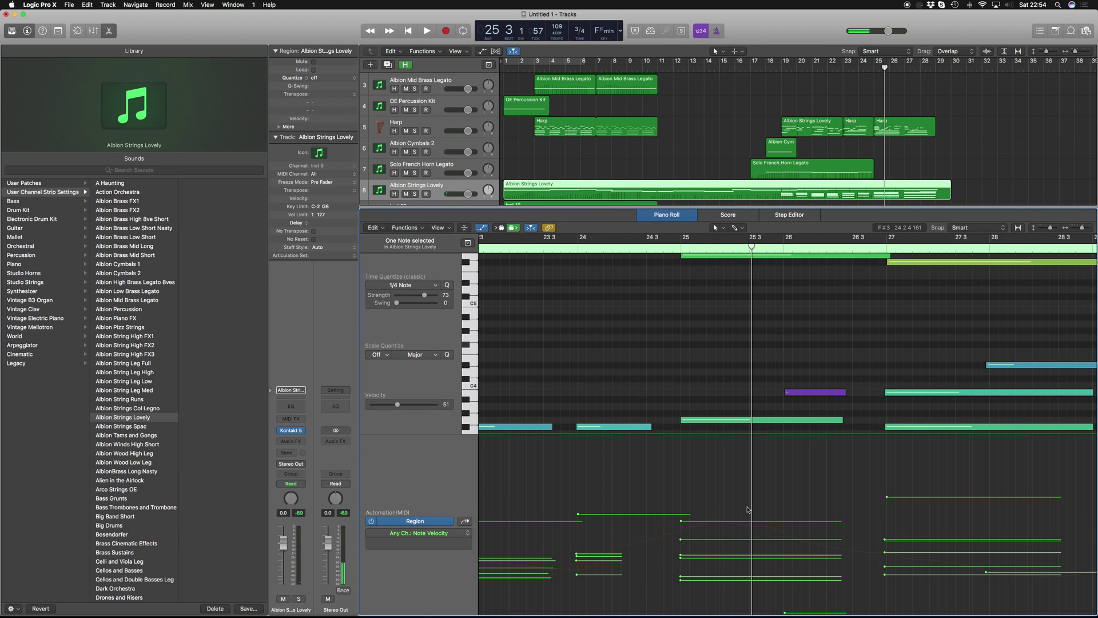
left_click(464, 522)
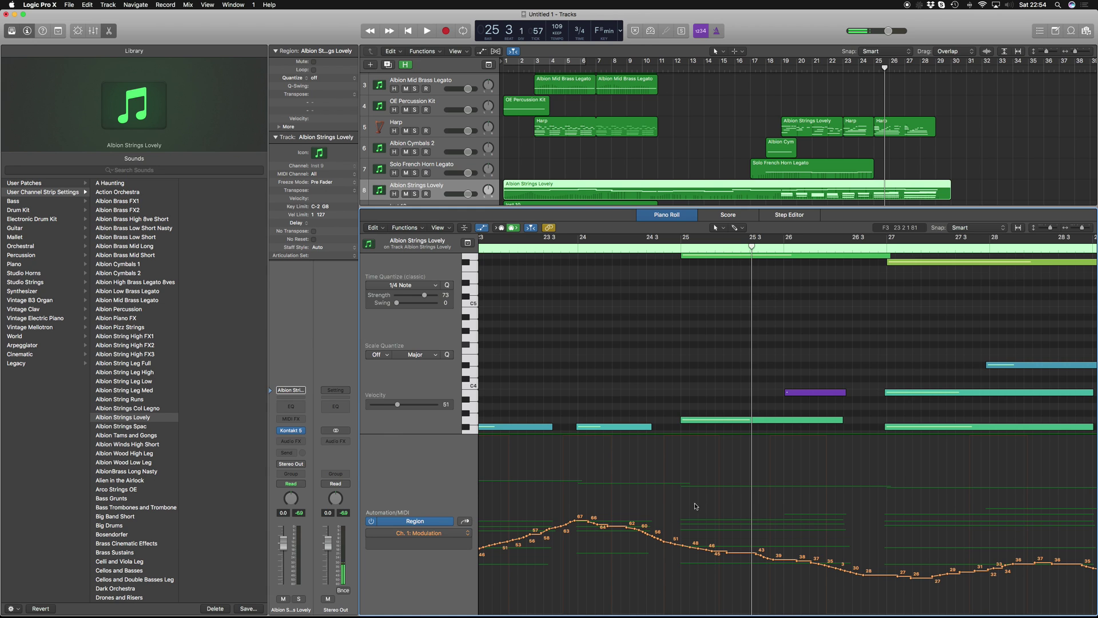
Lower the modulation peak at bar 24 to 55 and smooth the curve into the points on either side
scroll(744, 412, "down", 5)
scroll(744, 412, "left", 3)
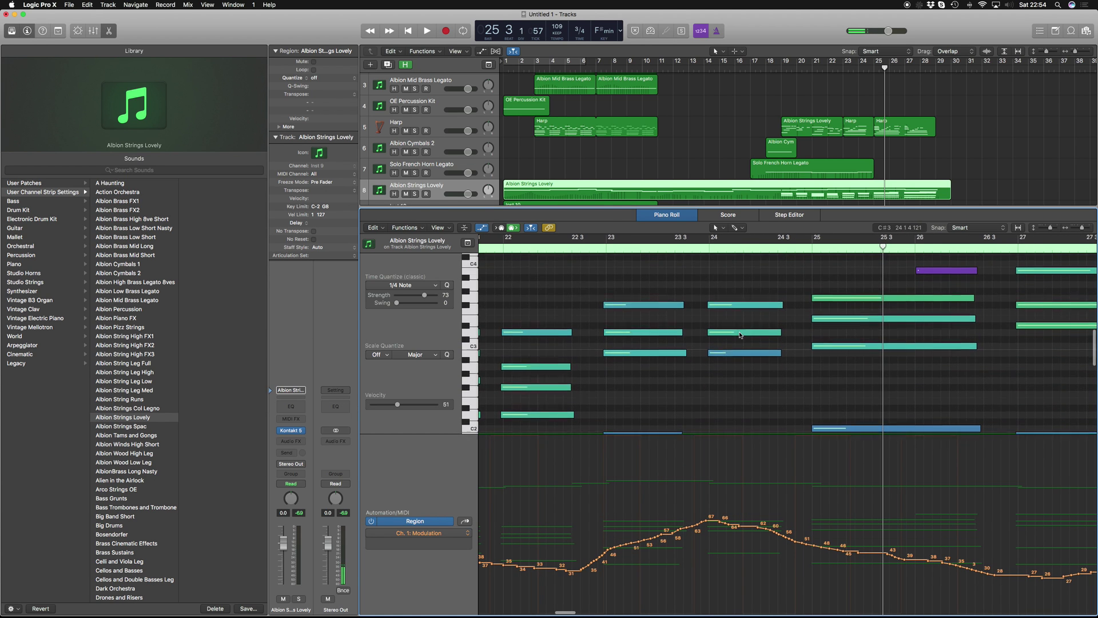
scroll(674, 412, "left", 4)
left_click_drag(812, 563, 953, 504)
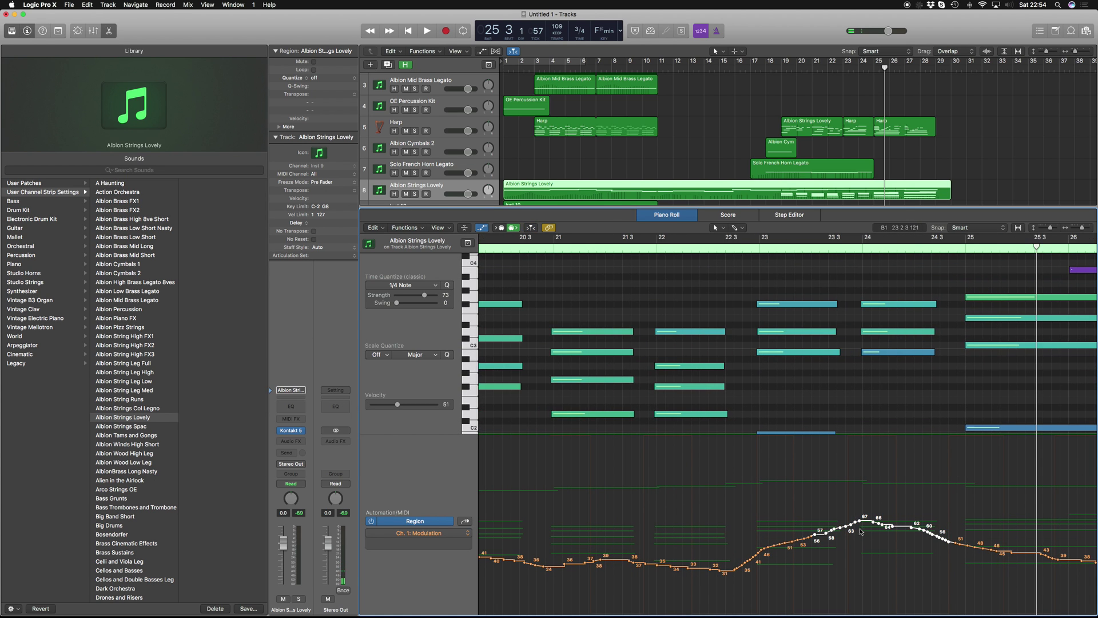
left_click_drag(858, 522, 760, 549)
left_click(771, 530)
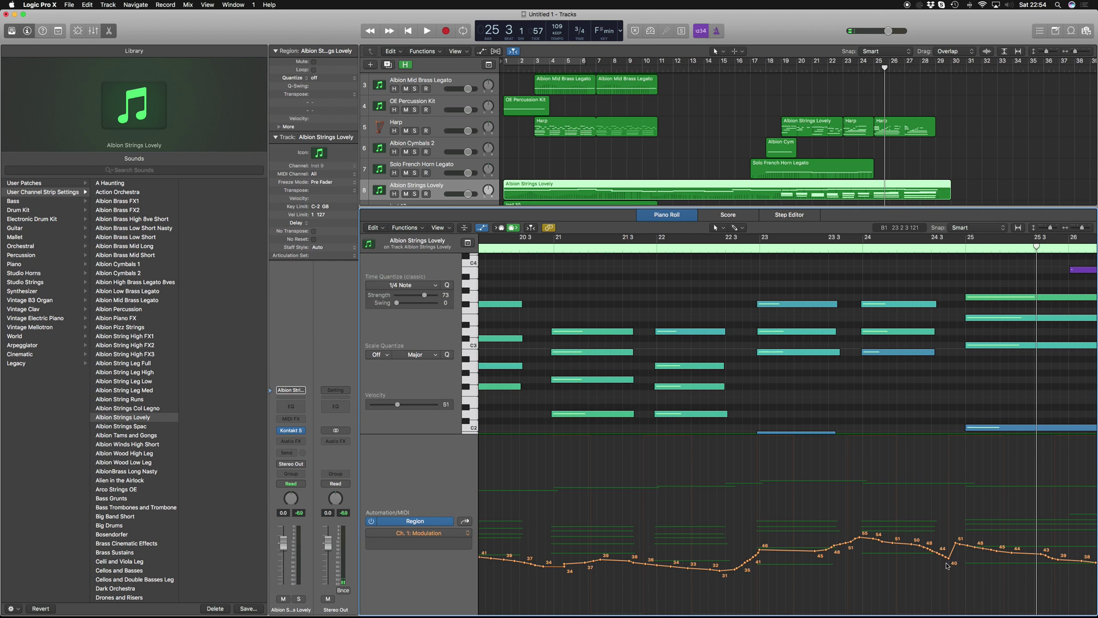
left_click_drag(950, 553, 1014, 553)
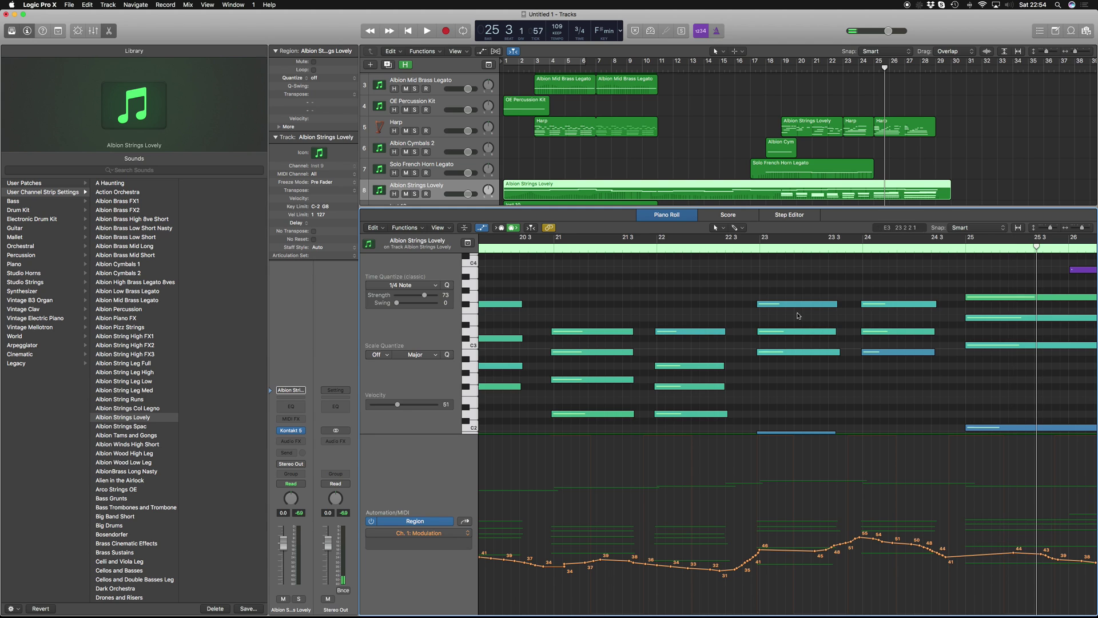
Quantize all notes in the strings region to 1/4 notes and play the passage leading past bar 24
key("super+a")
double_click(737, 249)
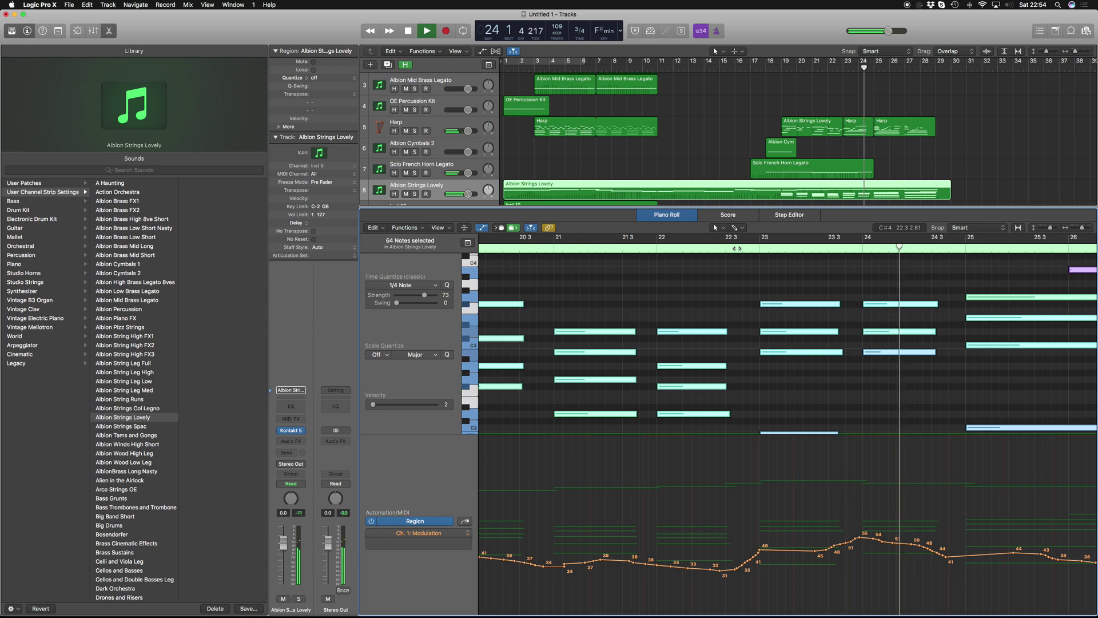
key("space")
Delete the three upper chord notes at bar 24, extend the three bar 23 chord notes to about bar 25, and play the passage
scroll(832, 423, "down", 5)
left_click_drag(831, 443, 844, 281)
left_click(888, 287)
key("Delete")
key("space")
key("space")
left_click_drag(864, 336, 964, 336)
left_click(747, 250)
key("space")
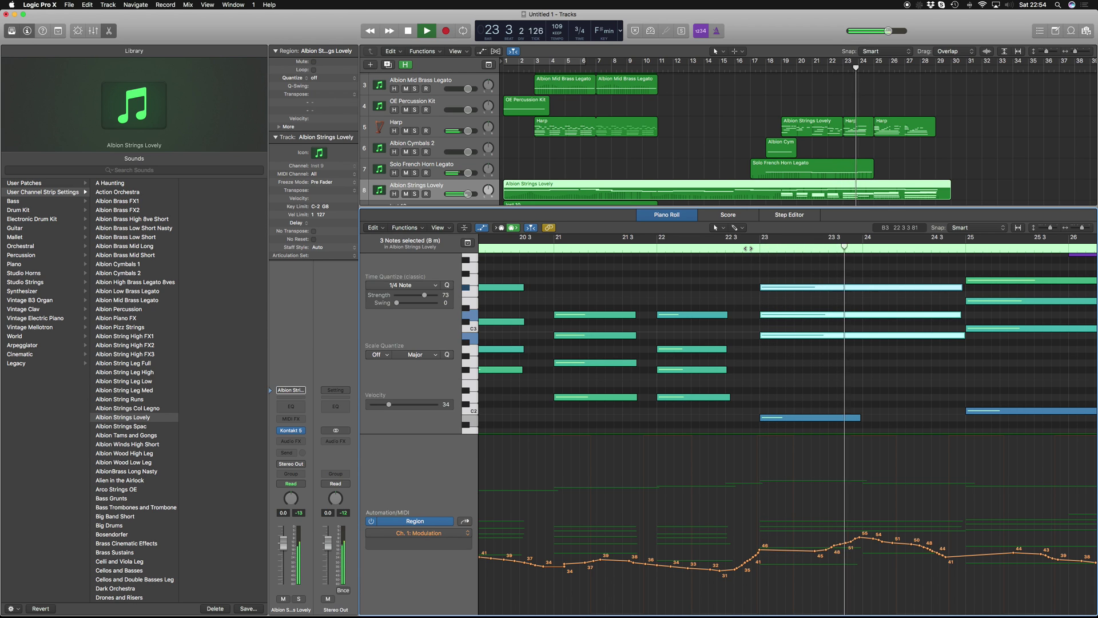
key("space")
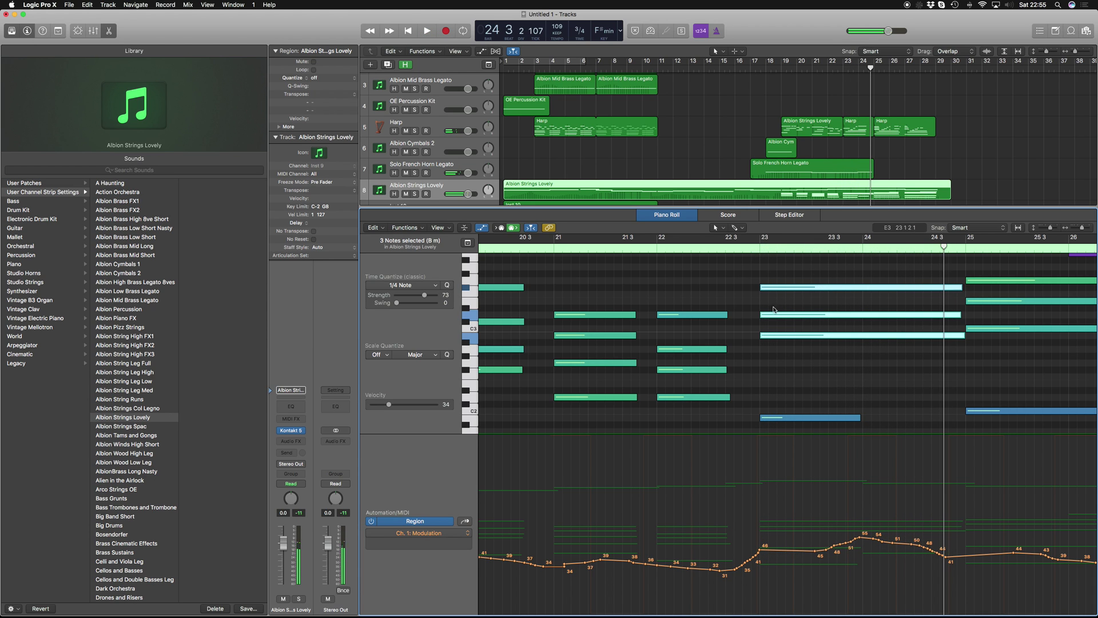
Lengthen the two low bass notes at bar 23 to end at bar 24, and close the Piano Roll
scroll(762, 291, "down", 5)
left_click_drag(855, 364, 862, 365)
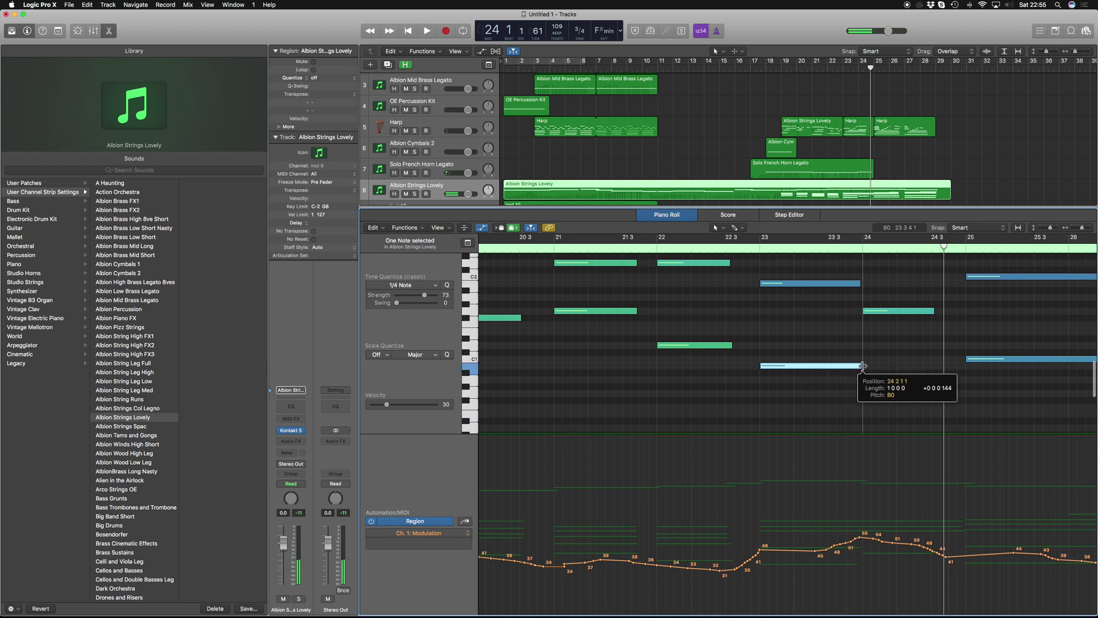
left_click_drag(860, 284, 861, 284)
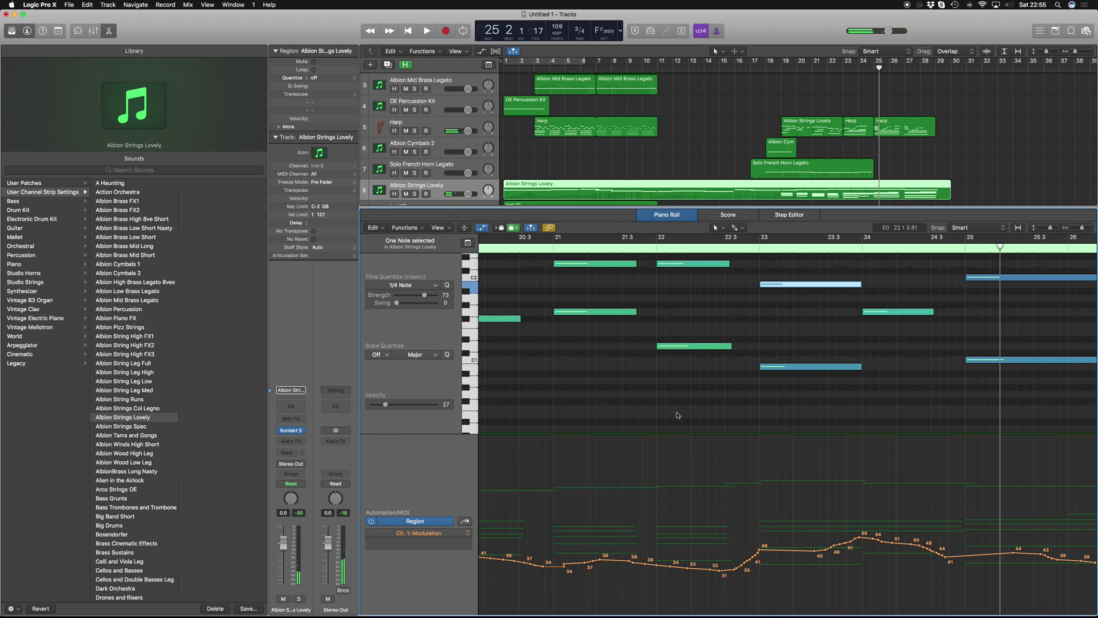
key("e")
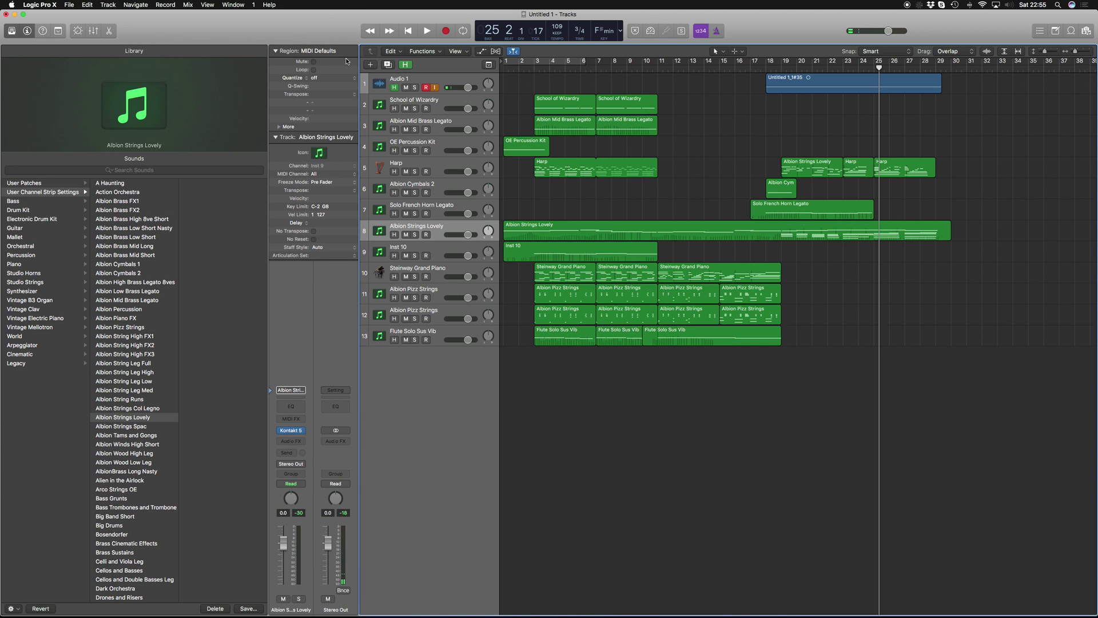
Add a software instrument track below the strings, load the Woodwinds Long sound found by searching "wood", and arm it for recording
left_click(368, 64)
key("Return")
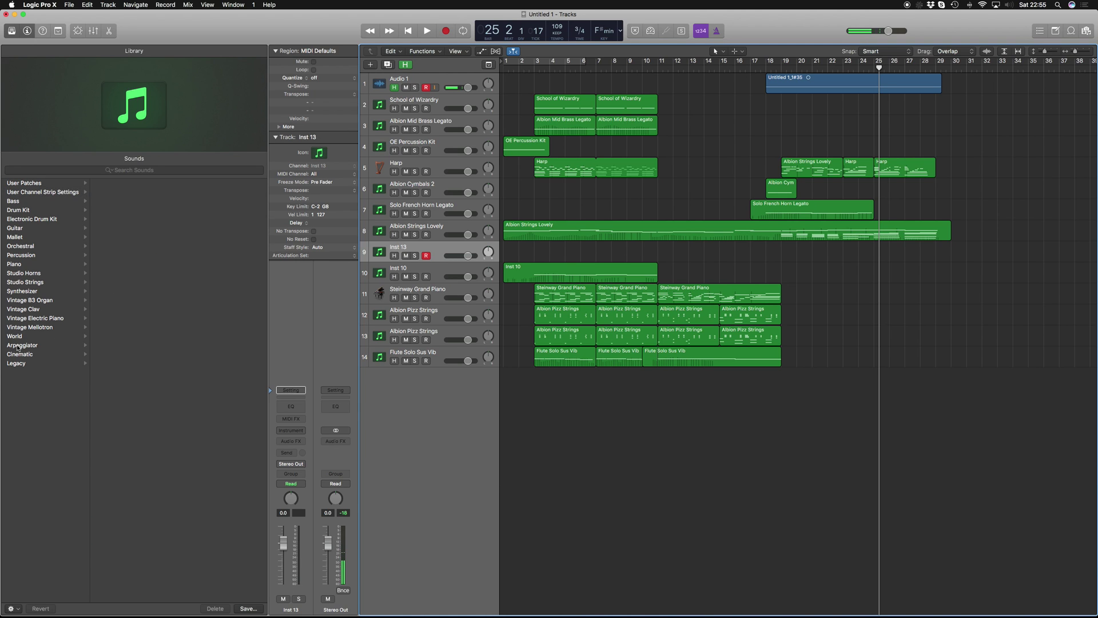
left_click(134, 170)
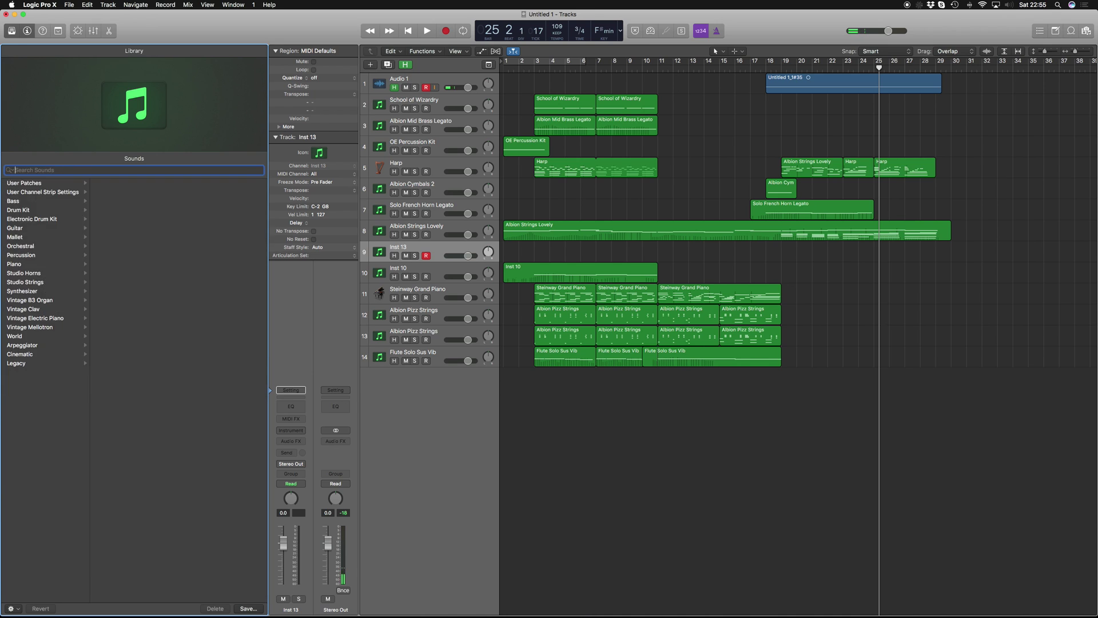
type("wood")
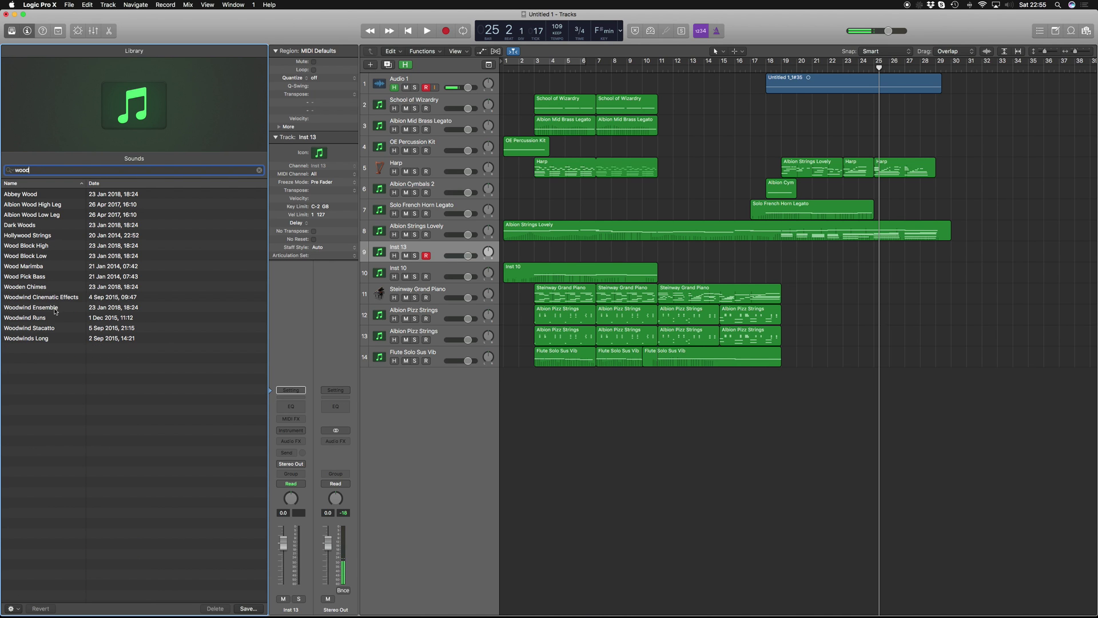
left_click(51, 339)
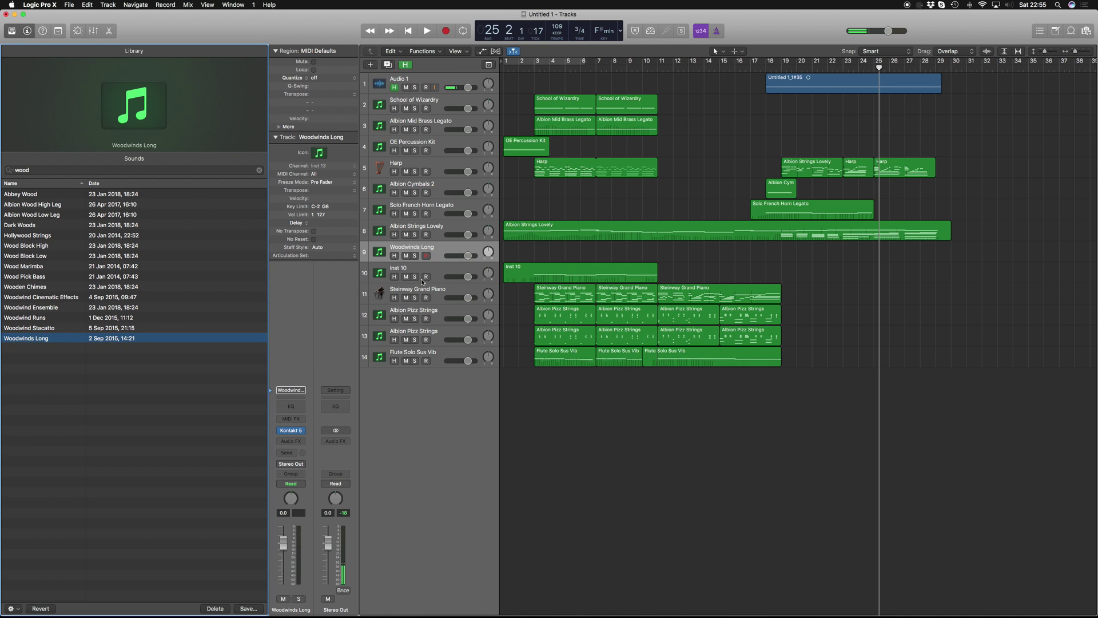
left_click(426, 257)
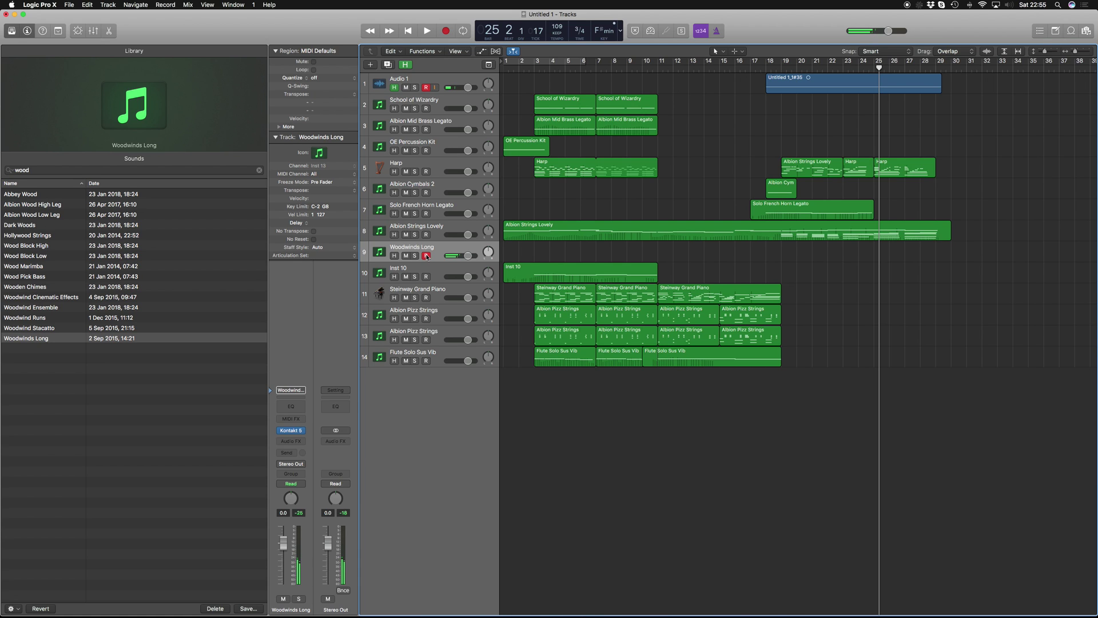
left_click(780, 67)
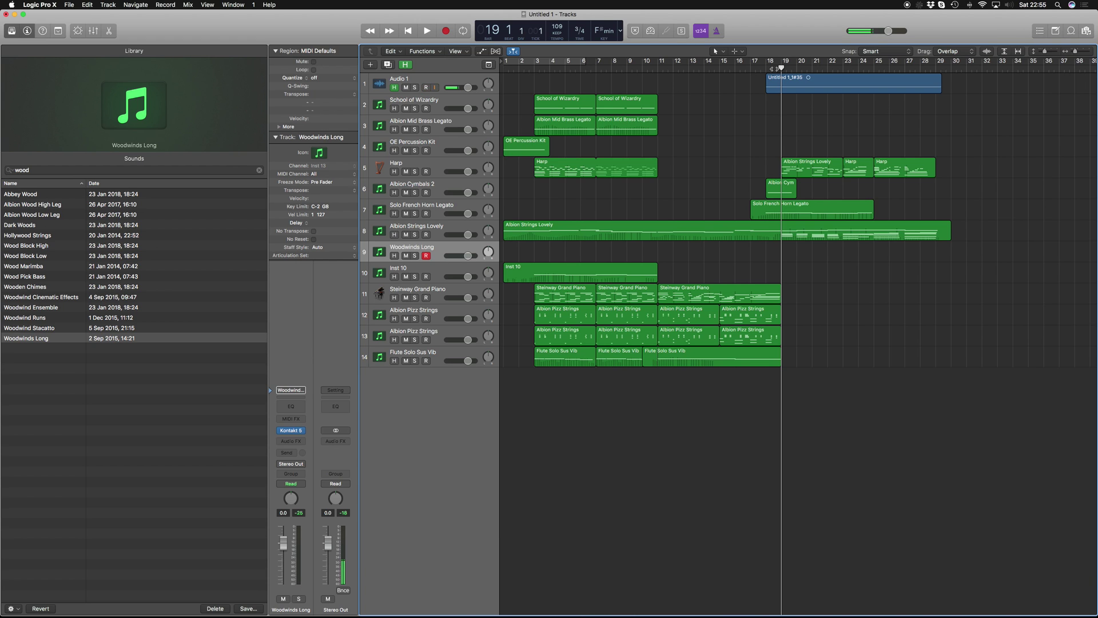
key("r")
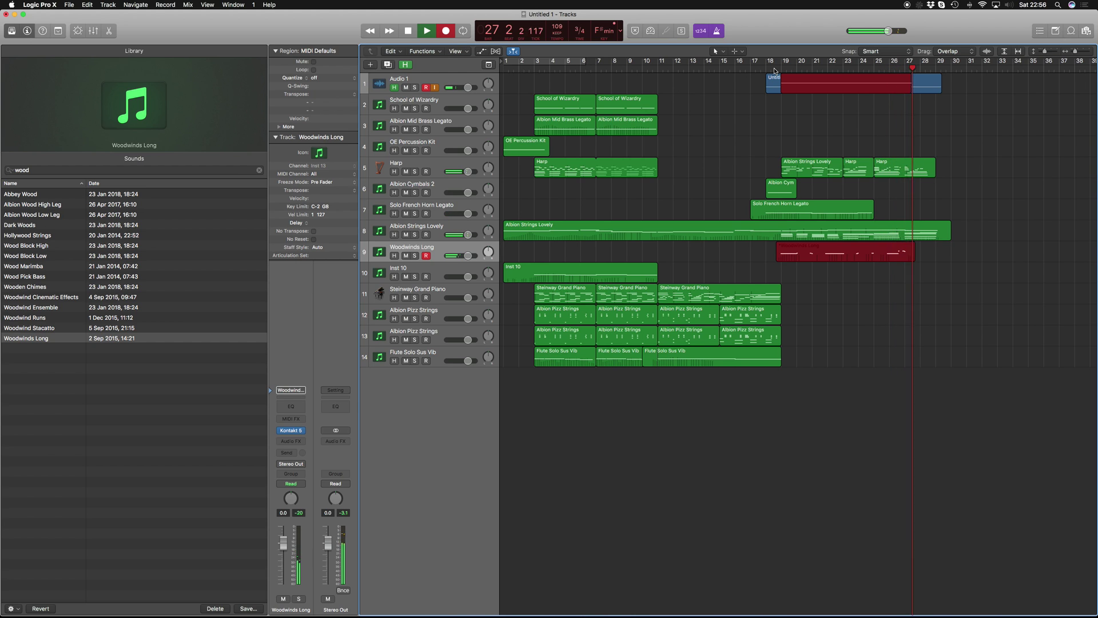
key("space")
key("BackSpace")
Record a part on the Woodwinds Long track from about bar 18 to bar 29
left_click(775, 71)
key("r")
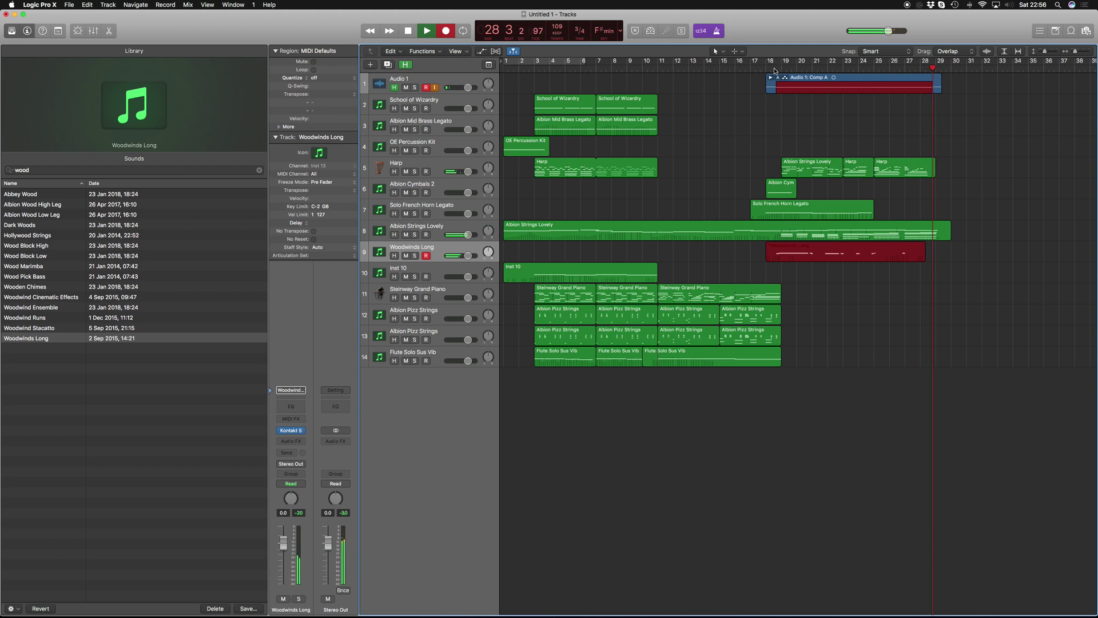
key("space")
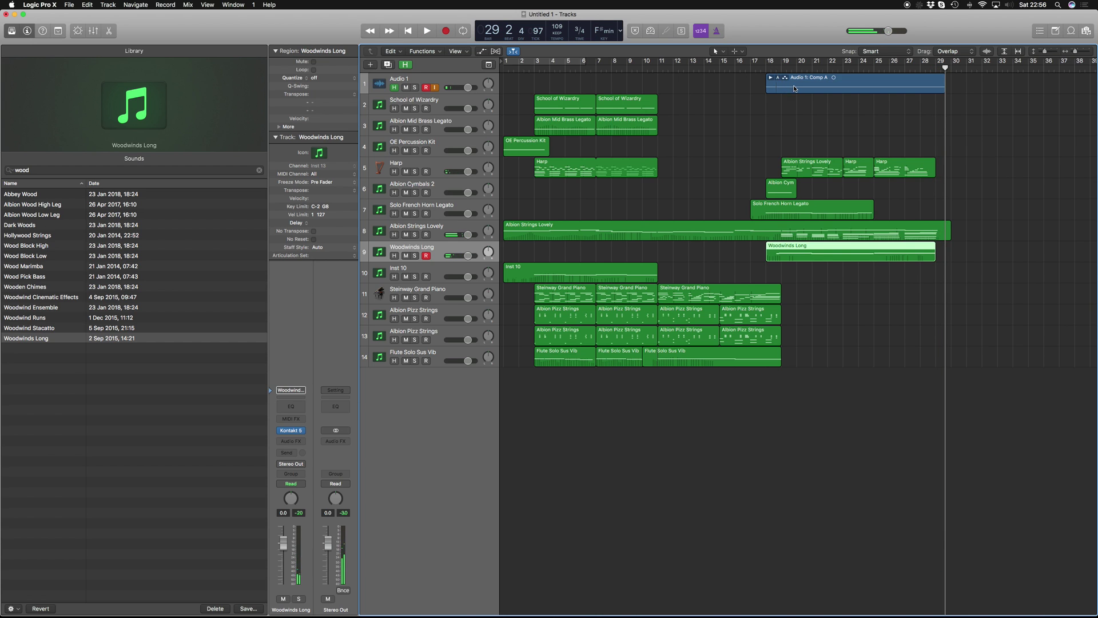
Delete the recorded region on the Audio 1 track, including its audio file on disk
left_click(794, 89)
key("Delete")
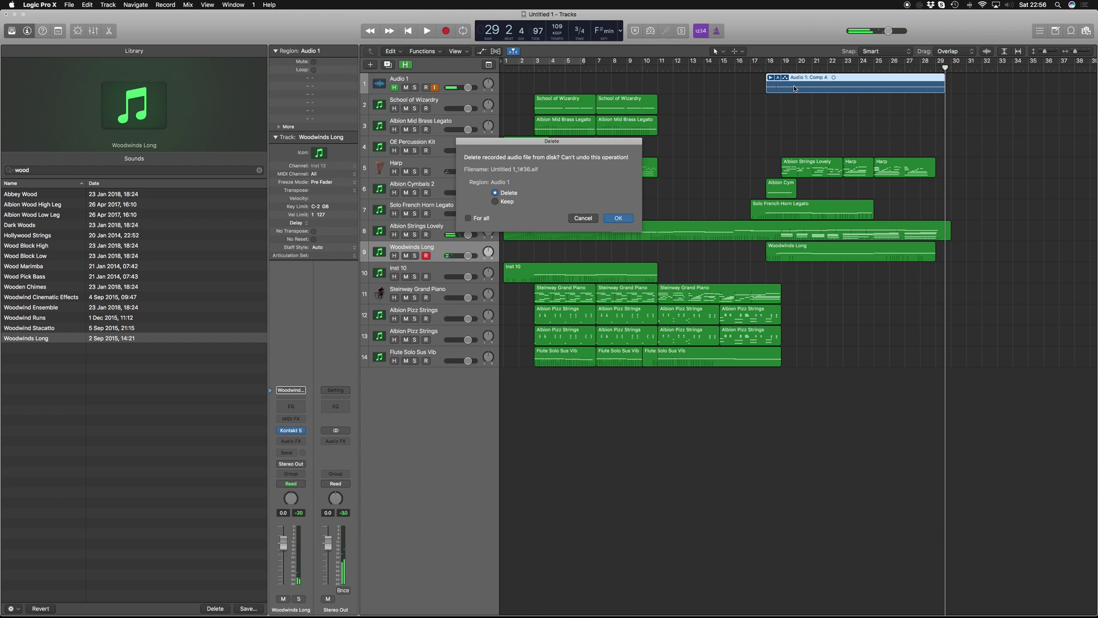
key("Return")
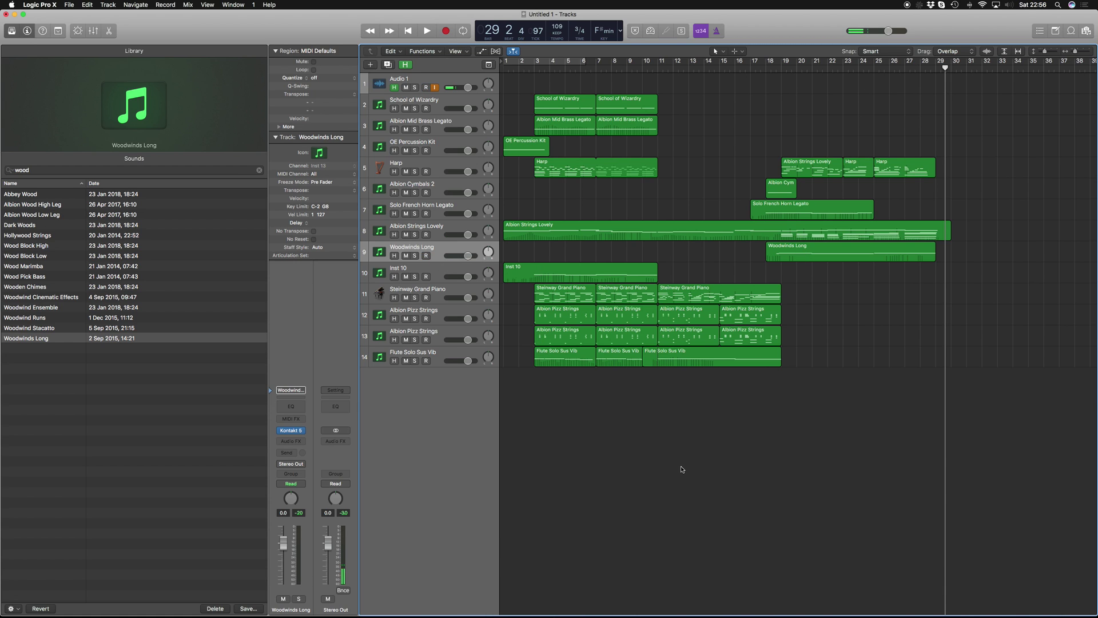
Add one software instrument track below the Woodwinds Long track
left_click(370, 64)
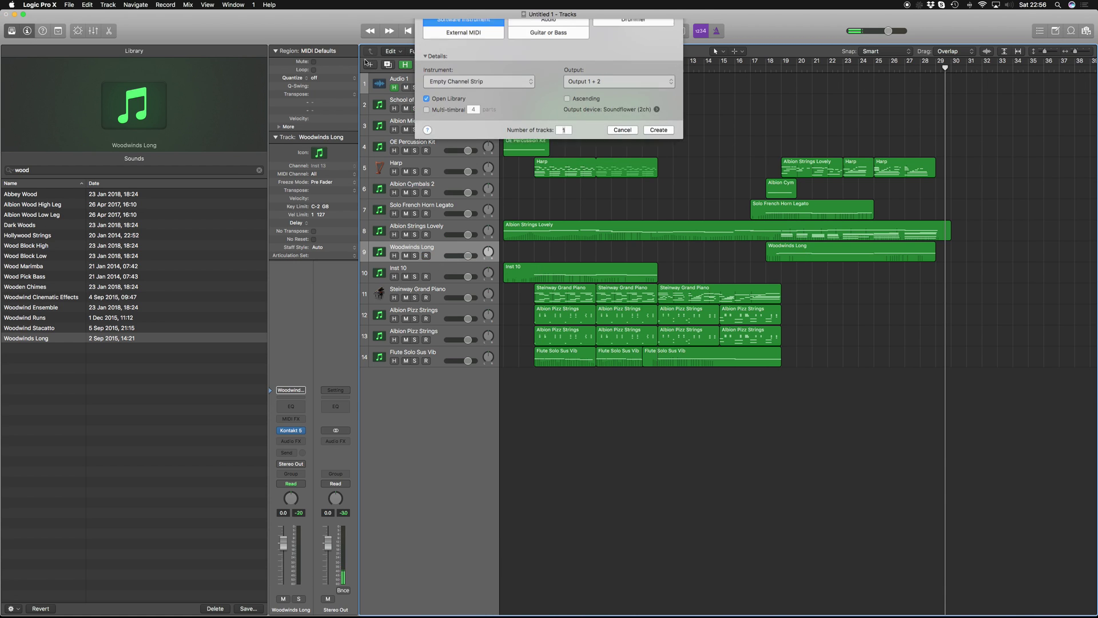
key("Return")
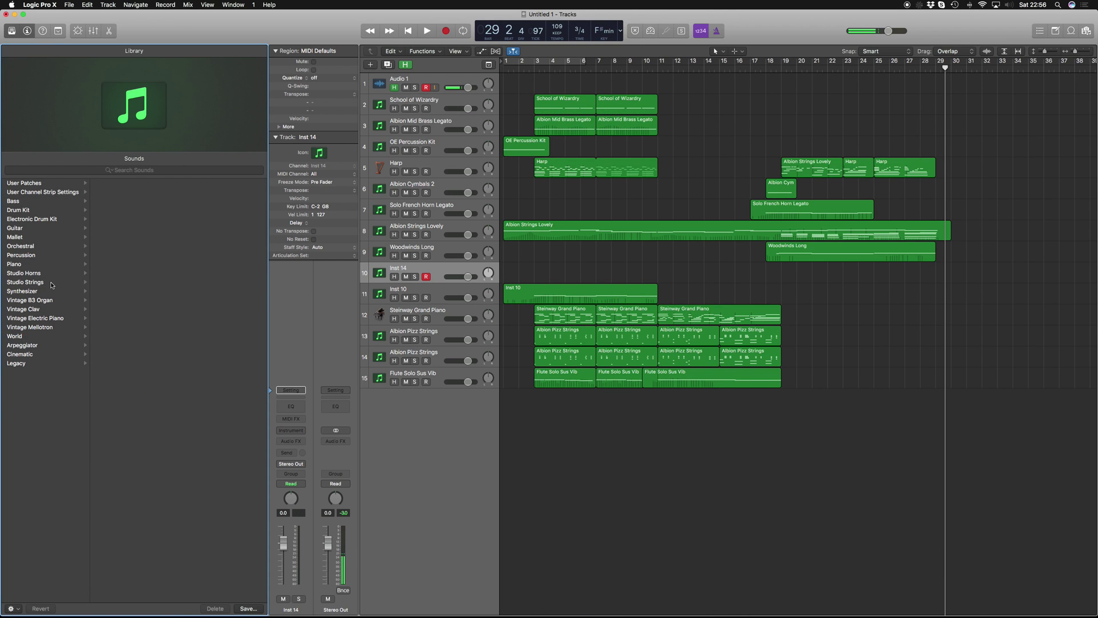
left_click(291, 430)
key("Escape")
left_click(303, 440)
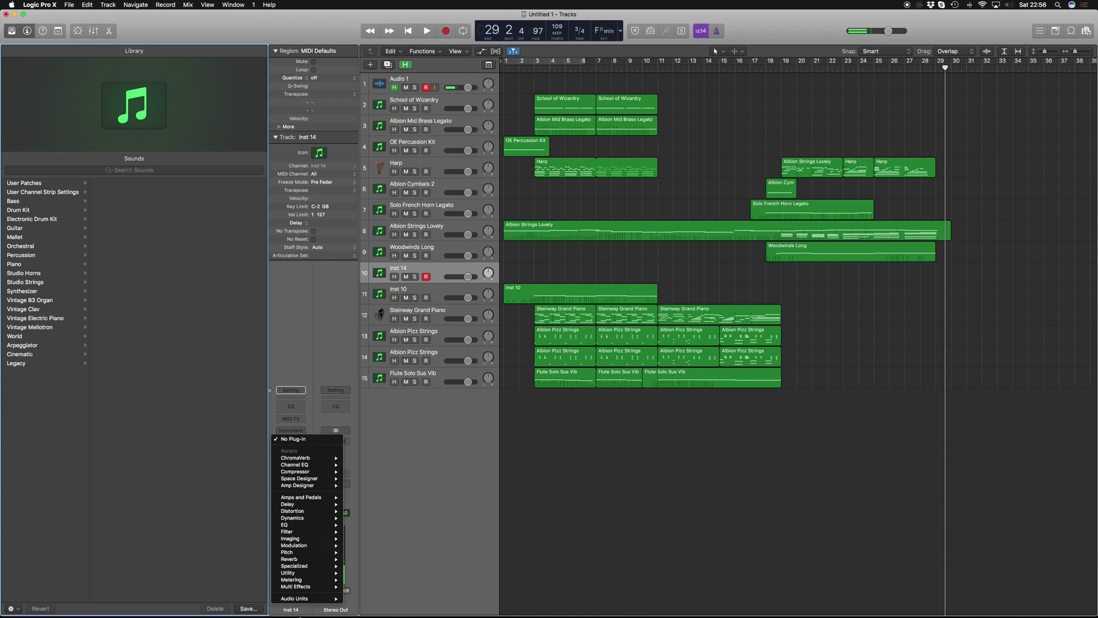
key("Escape")
Load the Albion String Leg Full channel strip setting on the new instrument track
left_click(290, 389)
mouse_move(296, 612)
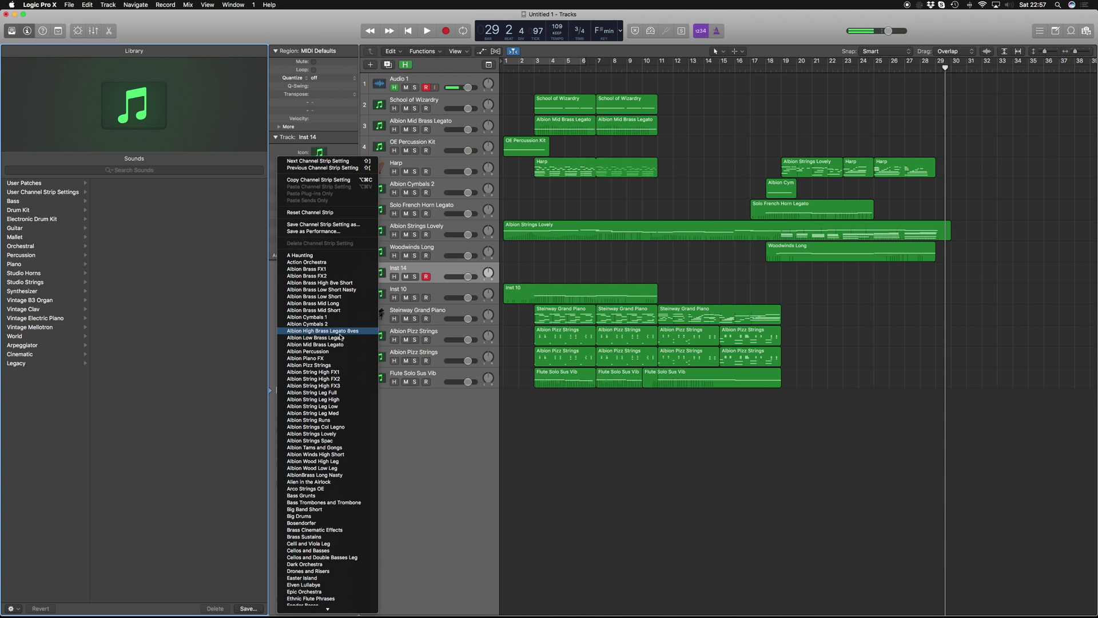
left_click(350, 393)
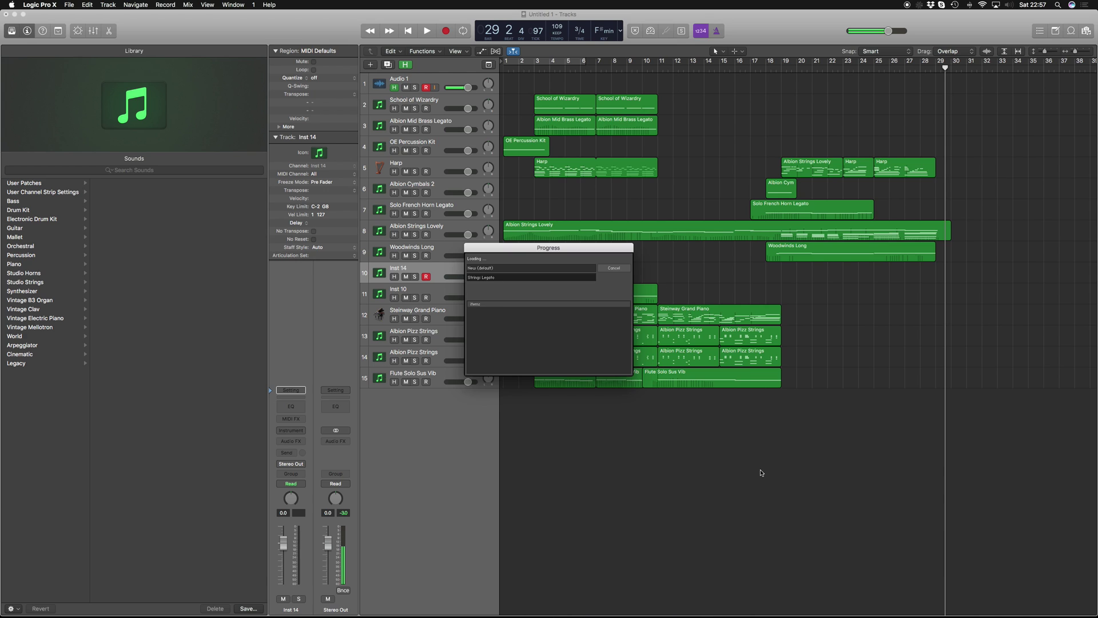
Copy the Woodwinds Long region onto the Albion String Leg Full track at the same position, and play bars 18 to 29
left_click_drag(835, 259, 835, 281)
left_click(759, 63)
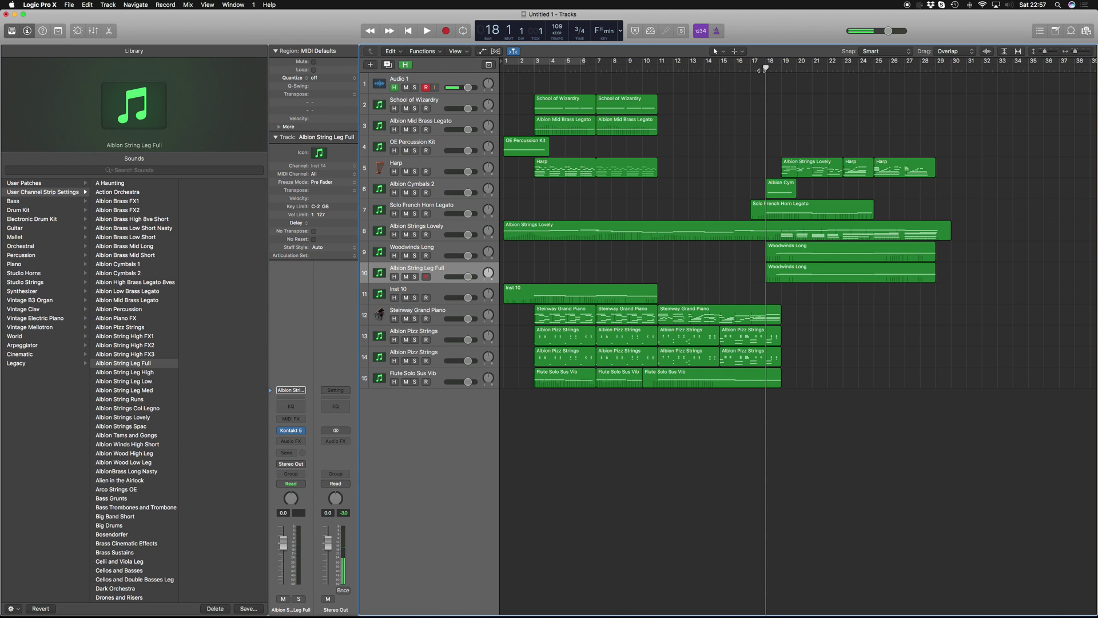
key("space")
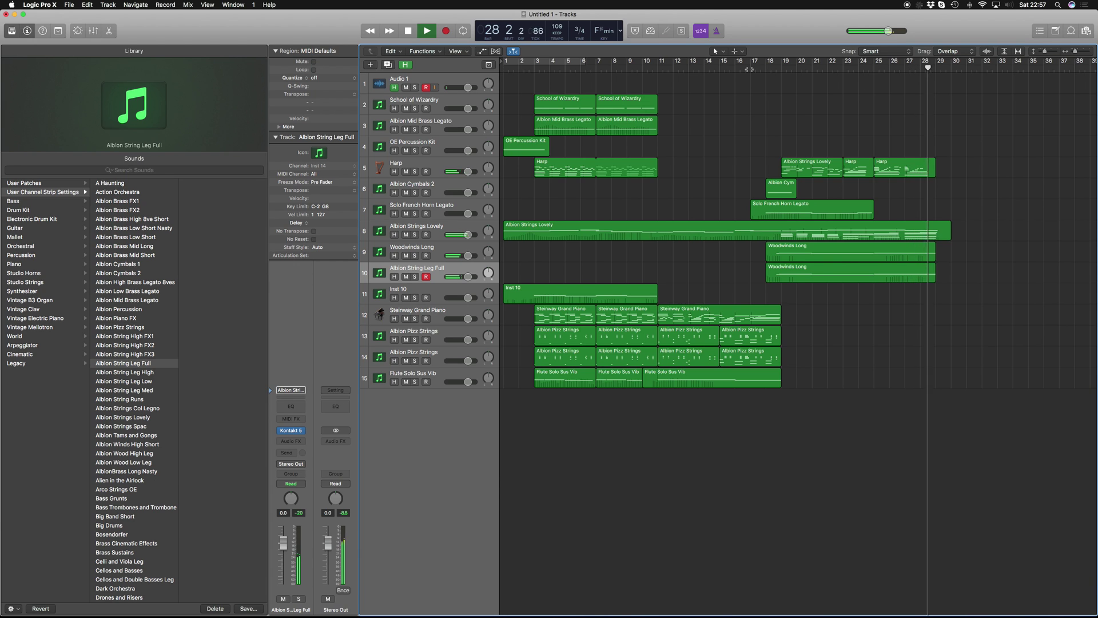
key("space")
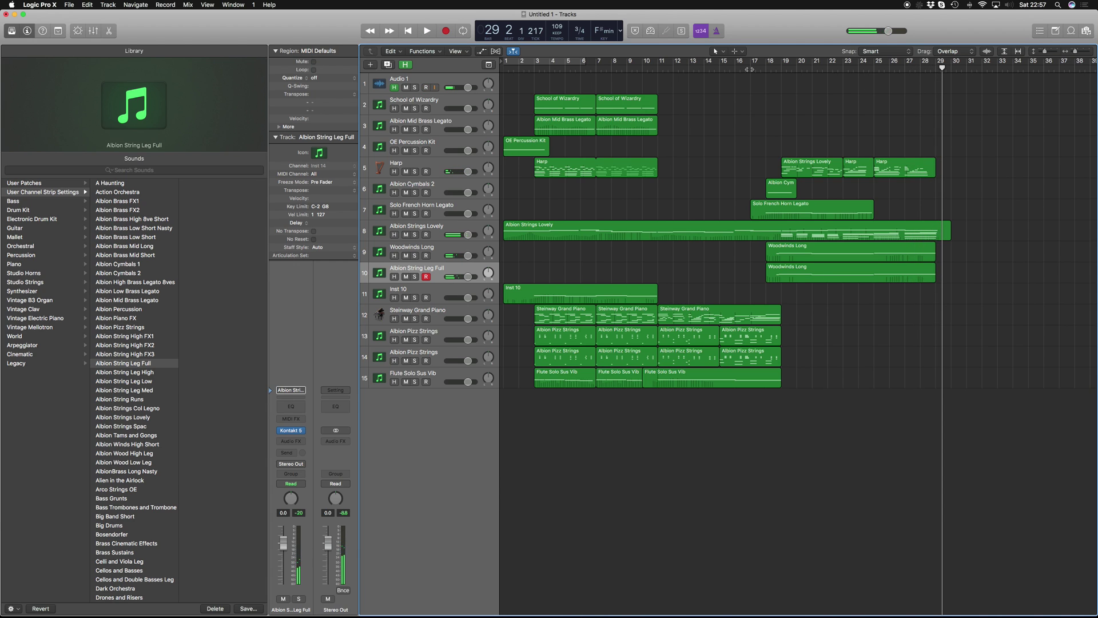
Play from about bar 22 to 24, and select the bar 24 note of both Woodwinds Long regions in the Piano Roll
left_click(835, 68)
key("space")
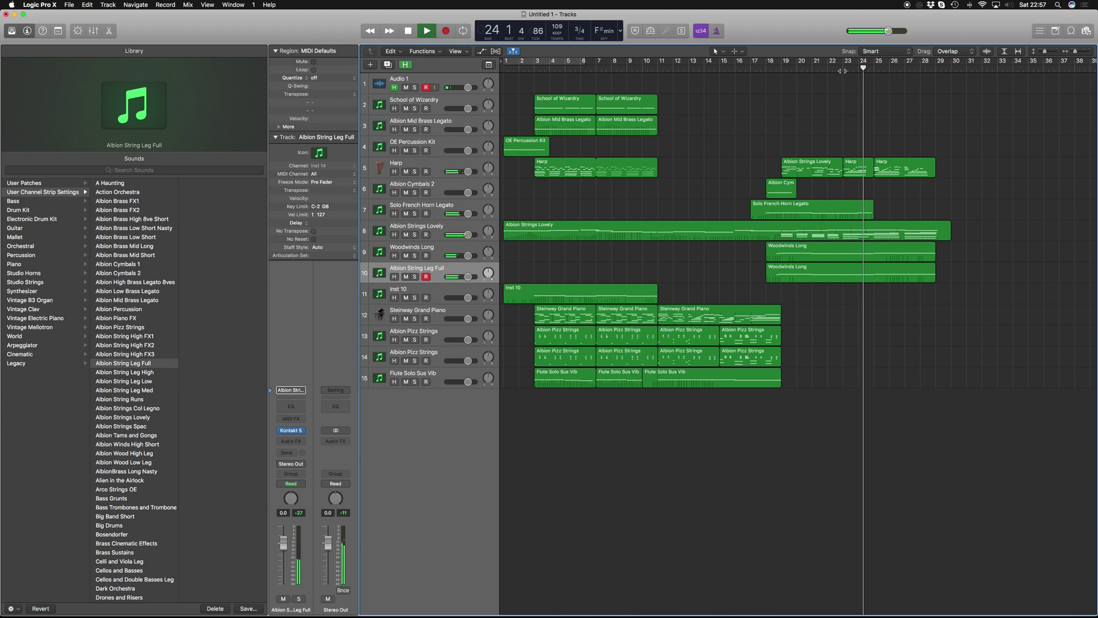
key("space")
left_click(880, 259)
left_click(873, 265, "shift")
key("p")
left_click(892, 379)
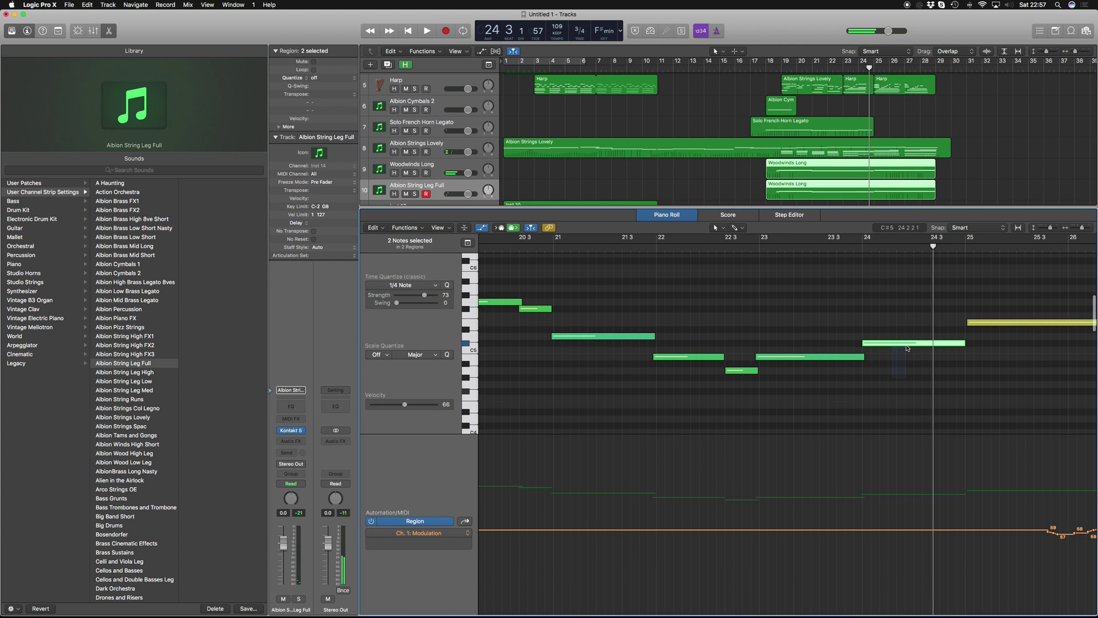
key("p")
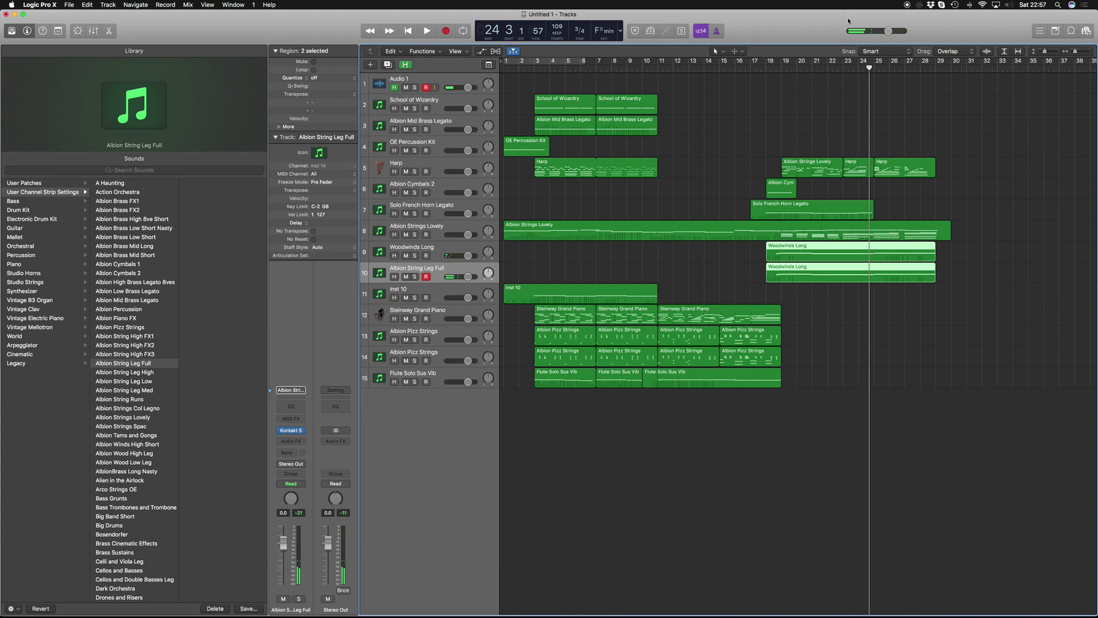
Audition bar 24 with the Woodwinds Long and Albion String Leg Full tracks muted, and unmute both tracks
key("space")
left_click(405, 256)
left_click(406, 277)
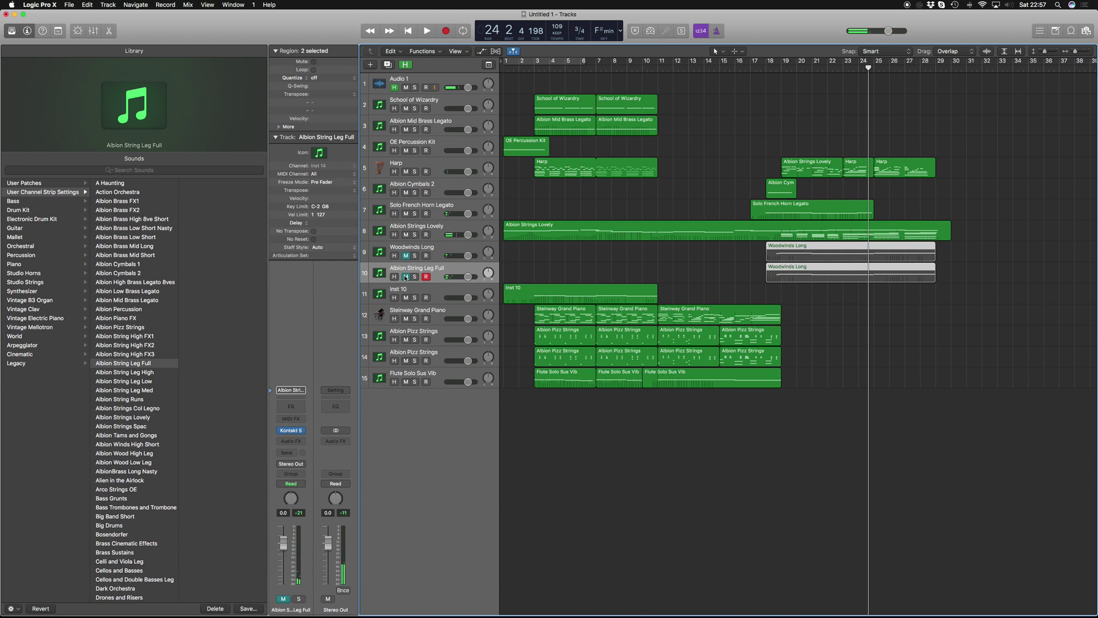
key("space")
left_click(405, 256)
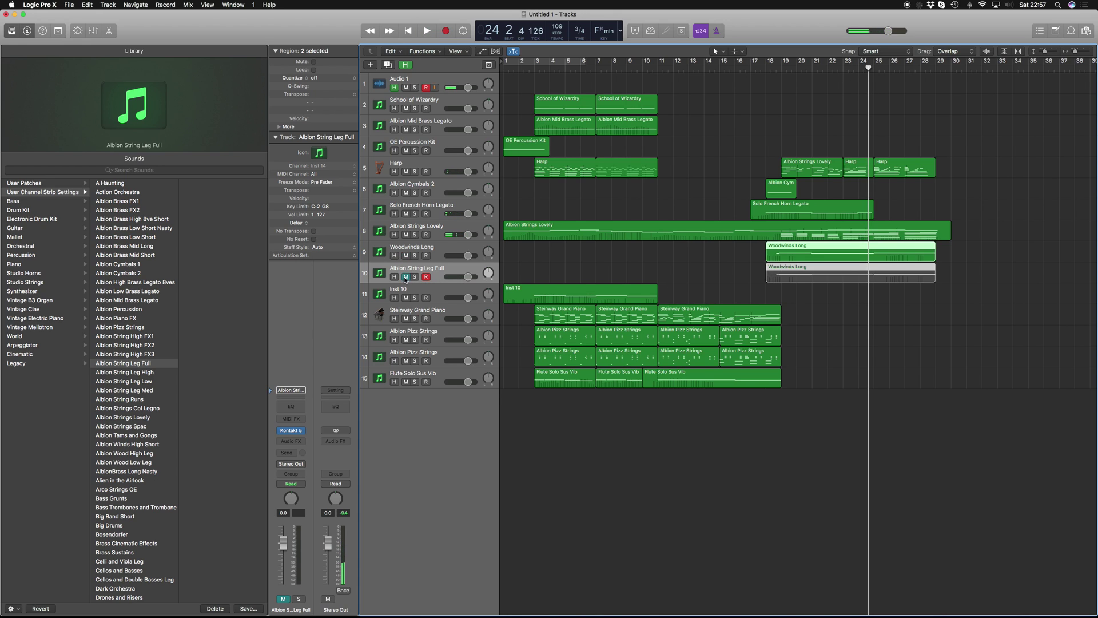
left_click(406, 276)
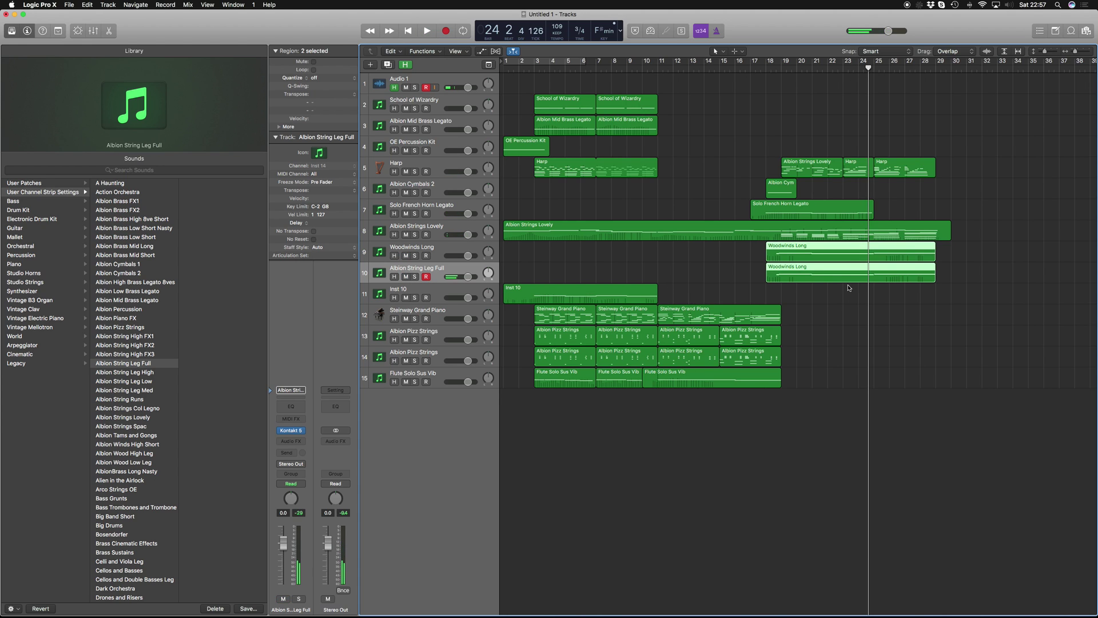
Reopen both Woodwinds Long regions in the Piano Roll to select the bar 24 note, and play the passage up to bar 26
left_click(849, 288)
left_click(866, 257)
left_click(865, 275)
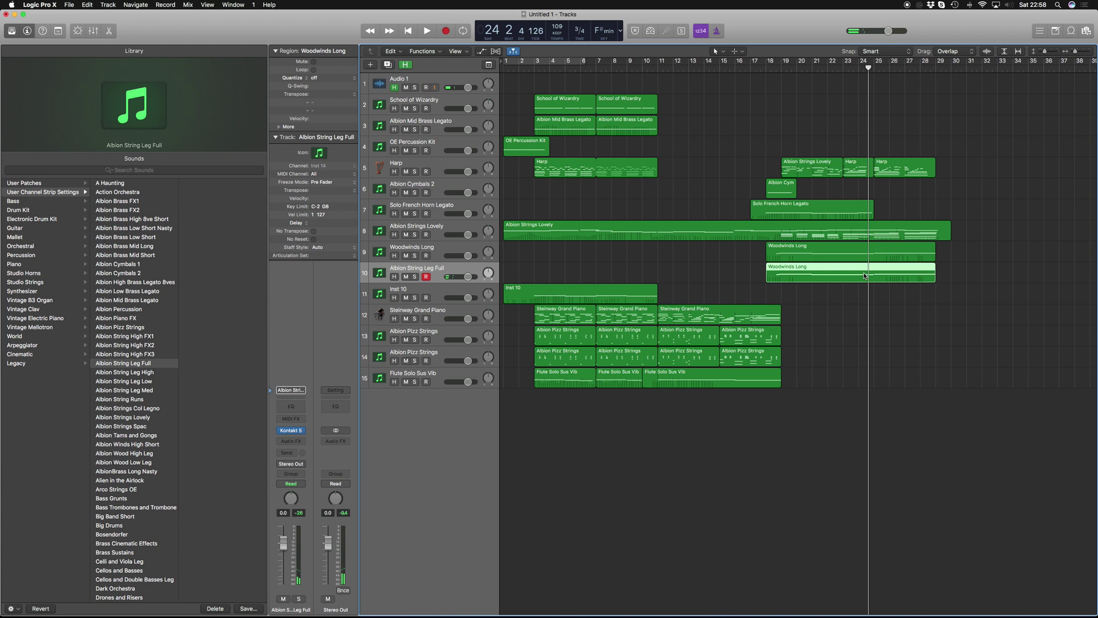
left_click(869, 252, "shift")
key("p")
left_click_drag(894, 366, 907, 330)
key("p")
left_click(845, 114)
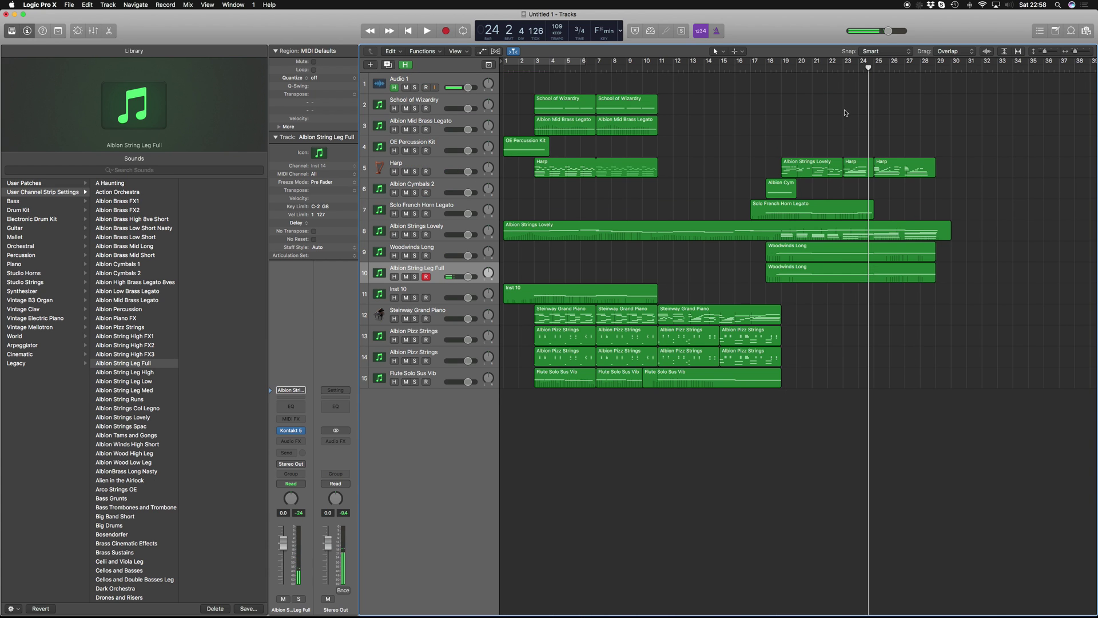
key("space")
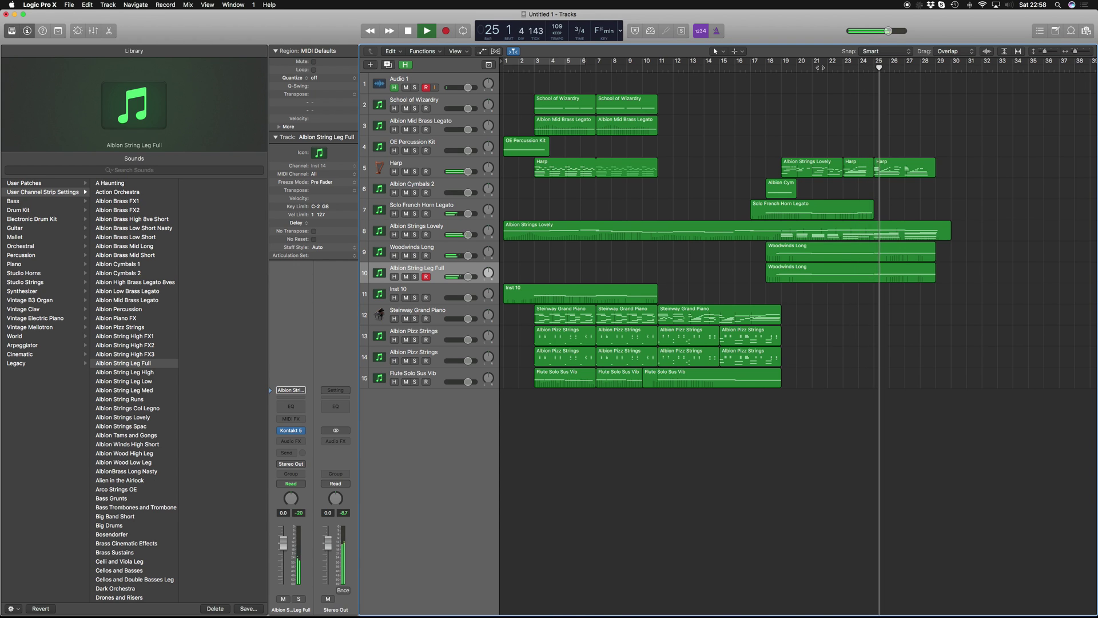
key("space")
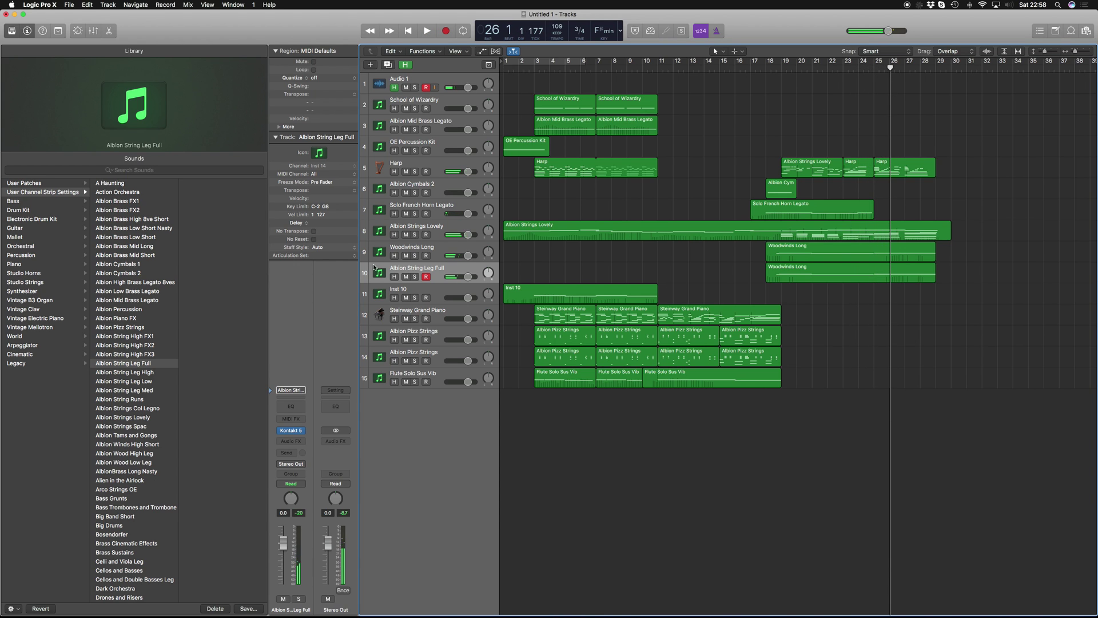
Record a Solo French Horn Legato part from bar 25 to about bar 29, and delete the audio region and file captured alongside it
left_click(431, 212)
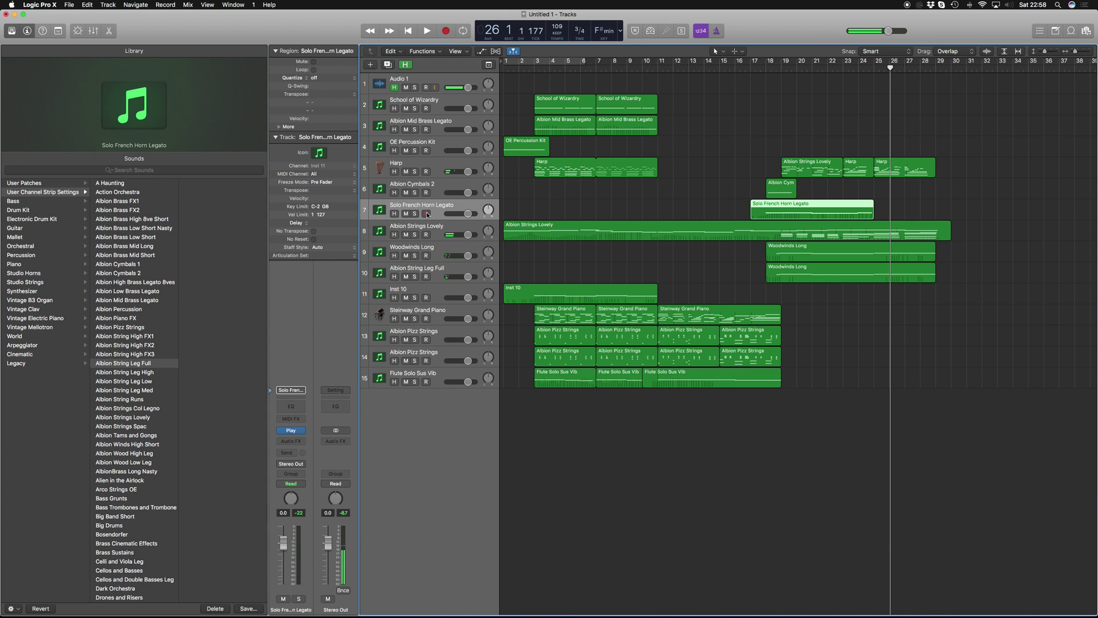
left_click(874, 69)
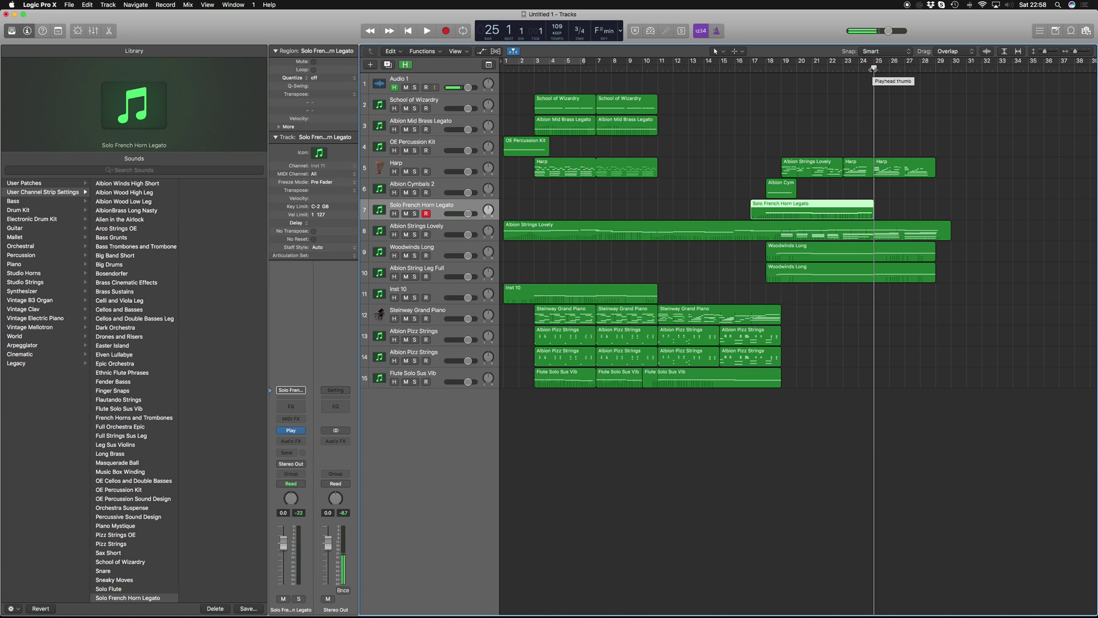
key("r")
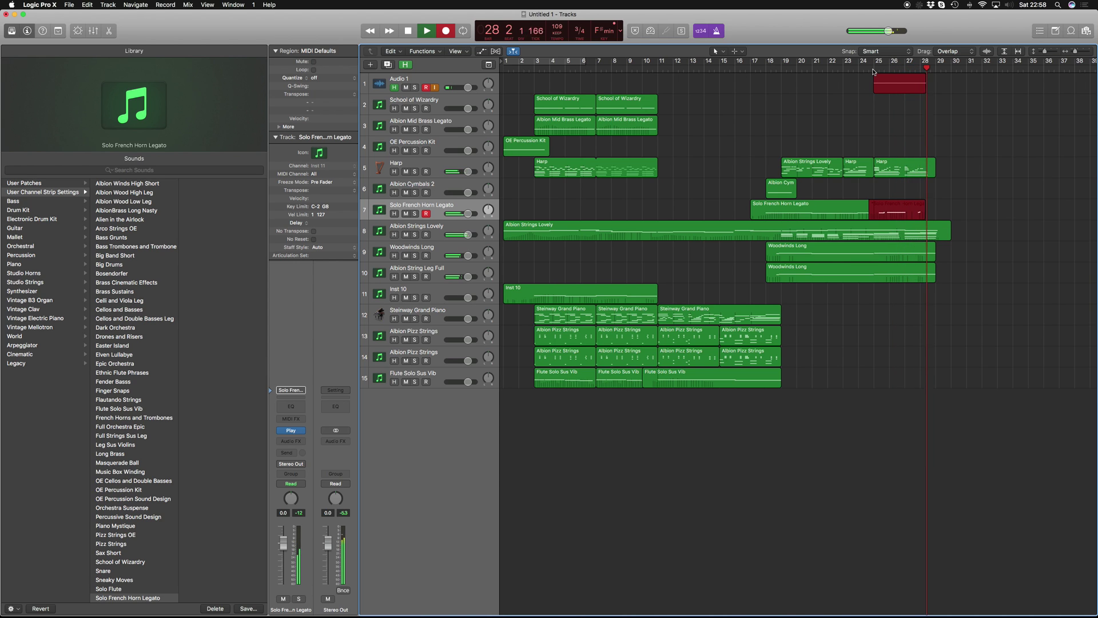
key("space")
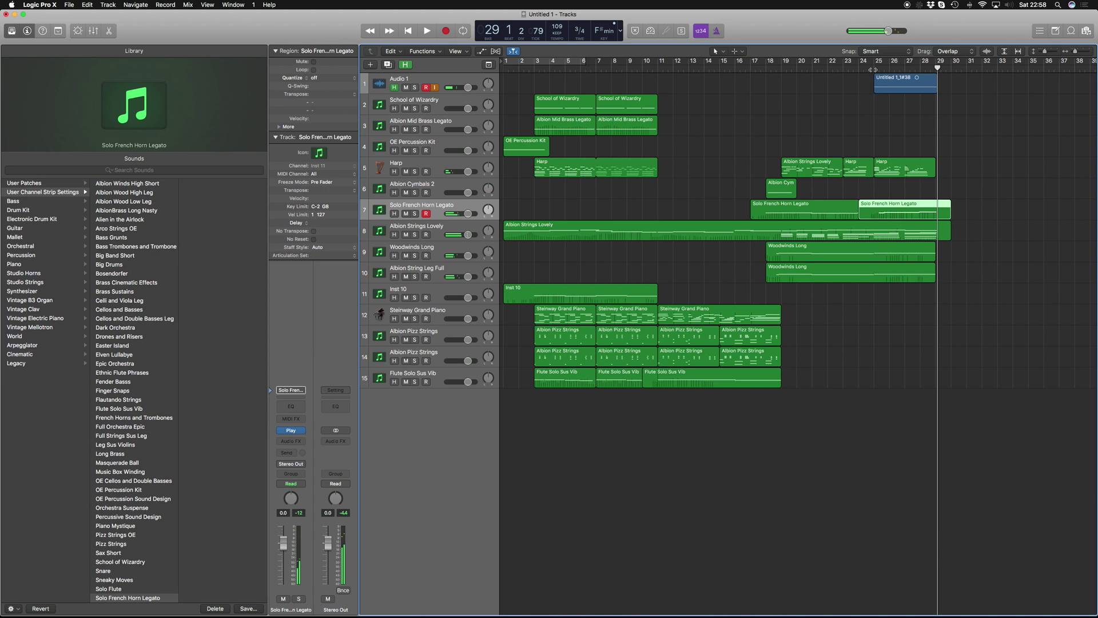
key("Delete")
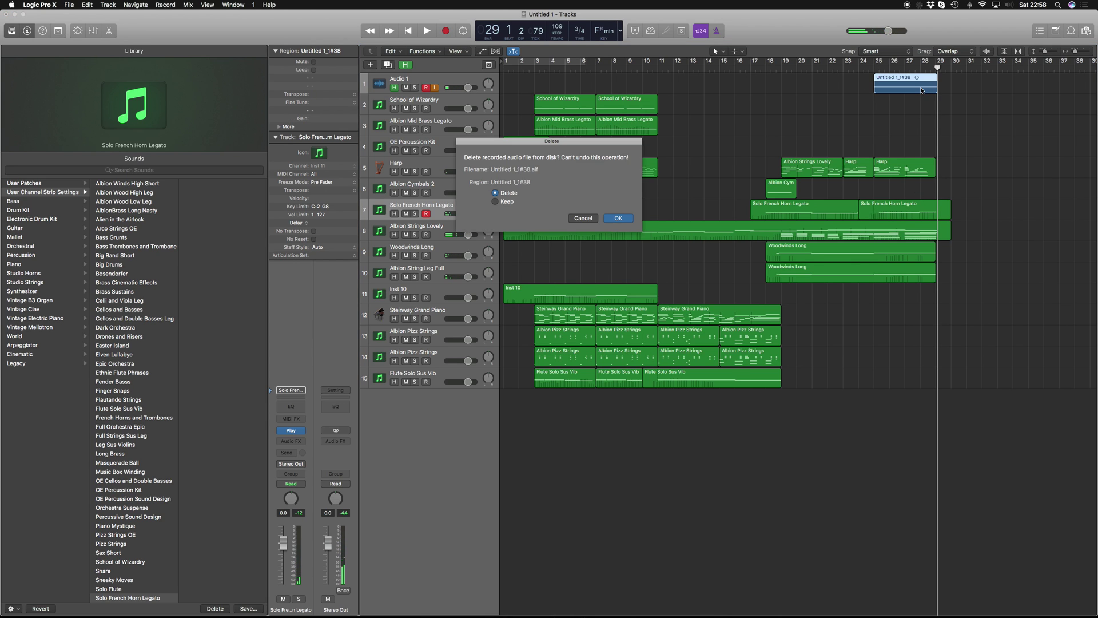
key("Return")
Open the new French horn region in the Piano Roll and play it from bar 25 to bar 26
double_click(893, 205)
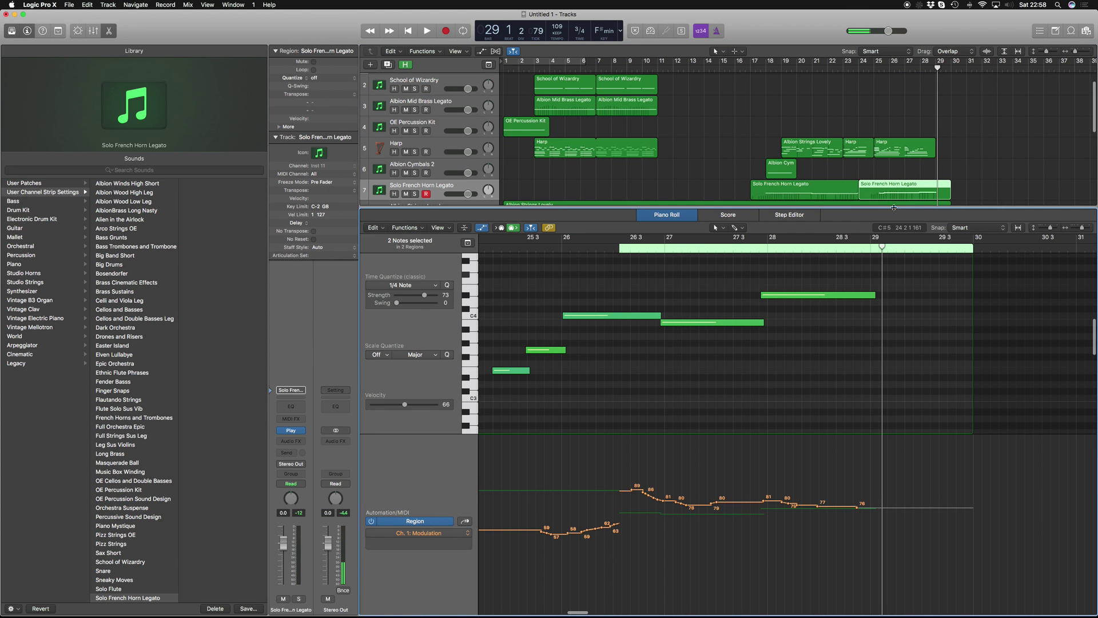
left_click(581, 254)
key("space")
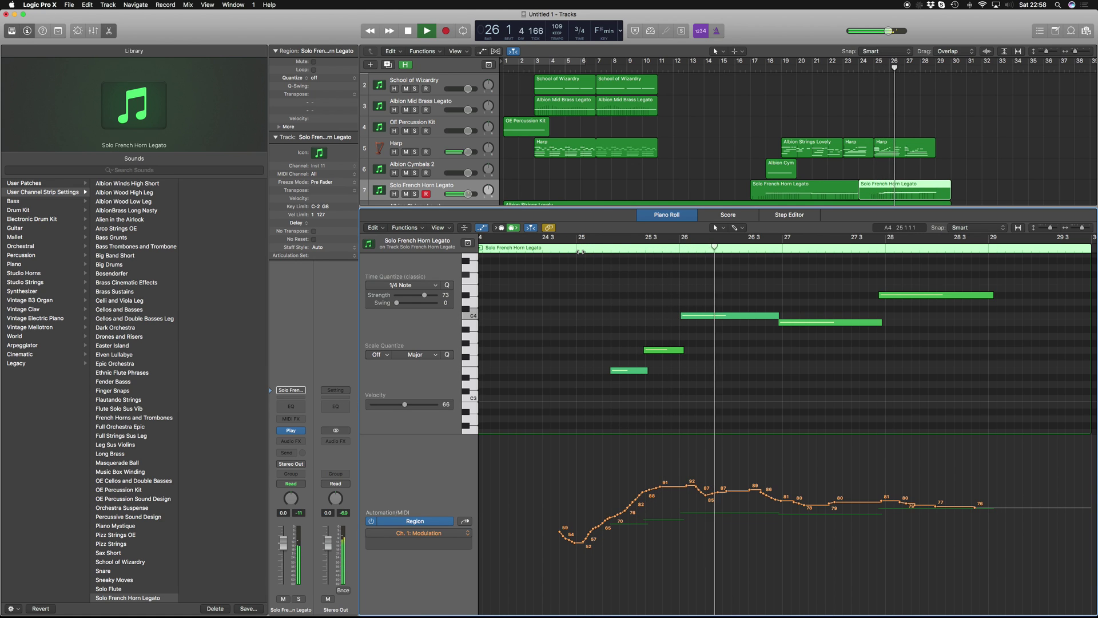
key("space")
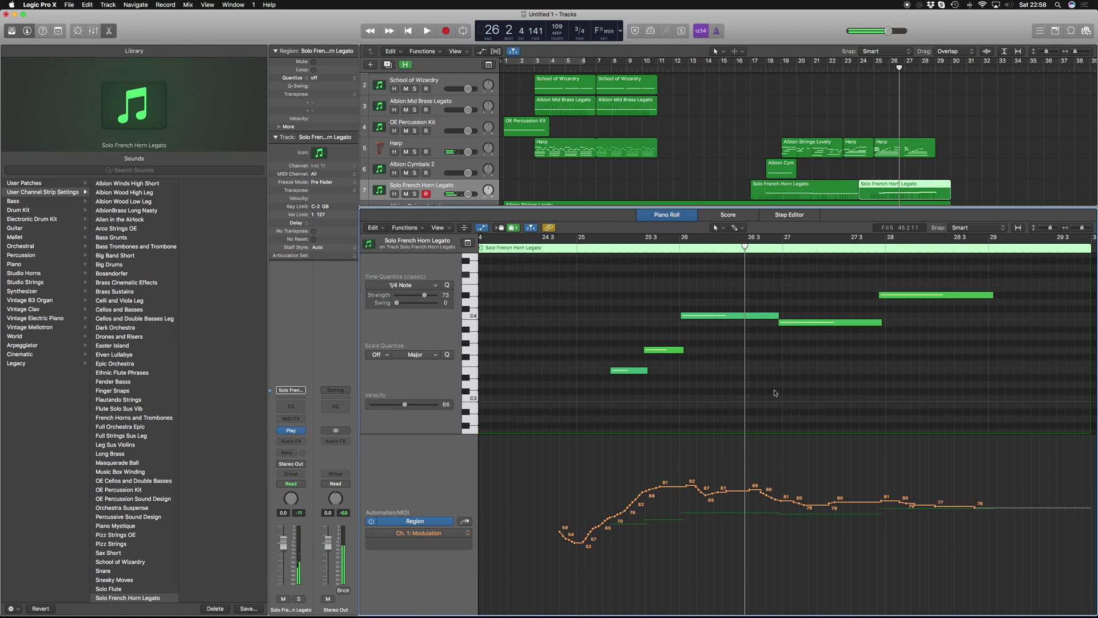
Lengthen the horn's C4 note at bar 26 slightly, and join the two Solo French Horn Legato regions into one
left_click(734, 322)
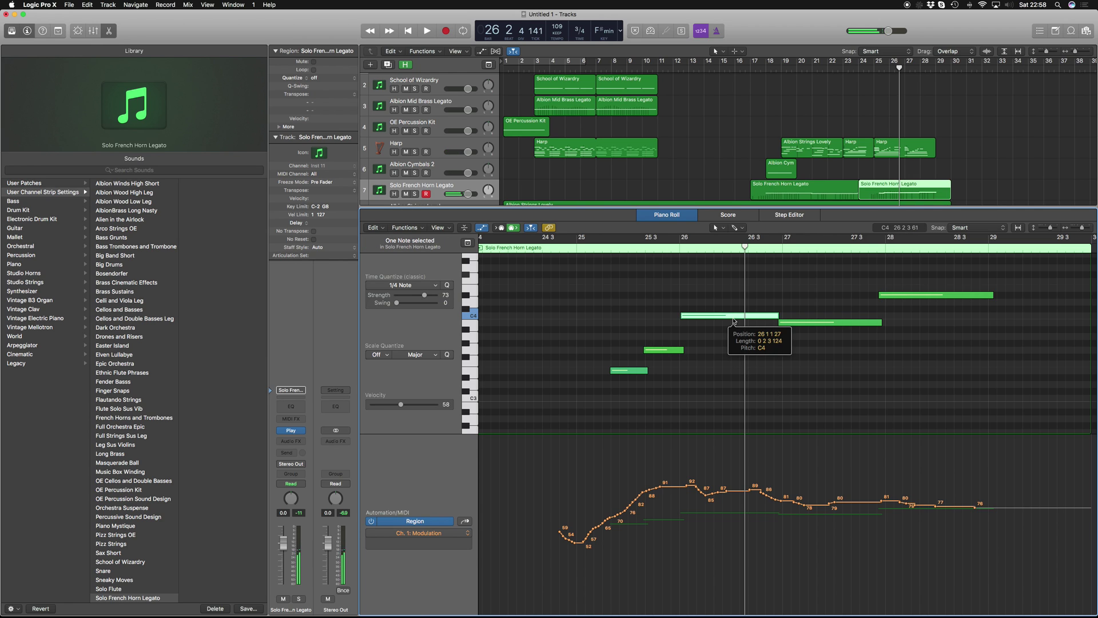
scroll(789, 369, "up", 1)
left_click_drag(779, 319, 780, 319)
key("e")
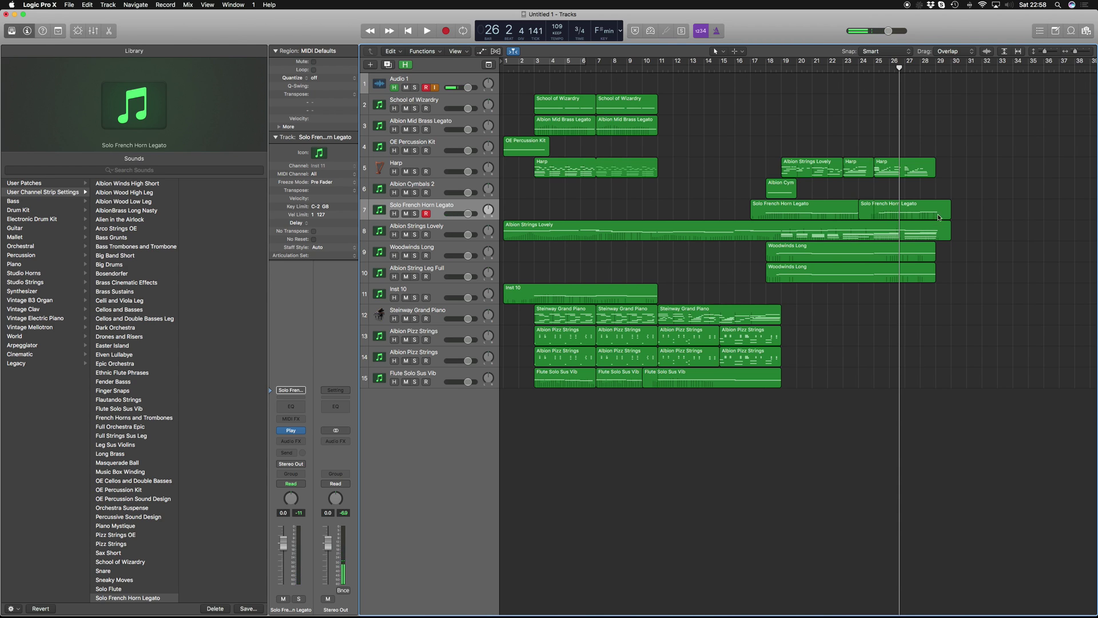
left_click_drag(971, 207, 847, 210)
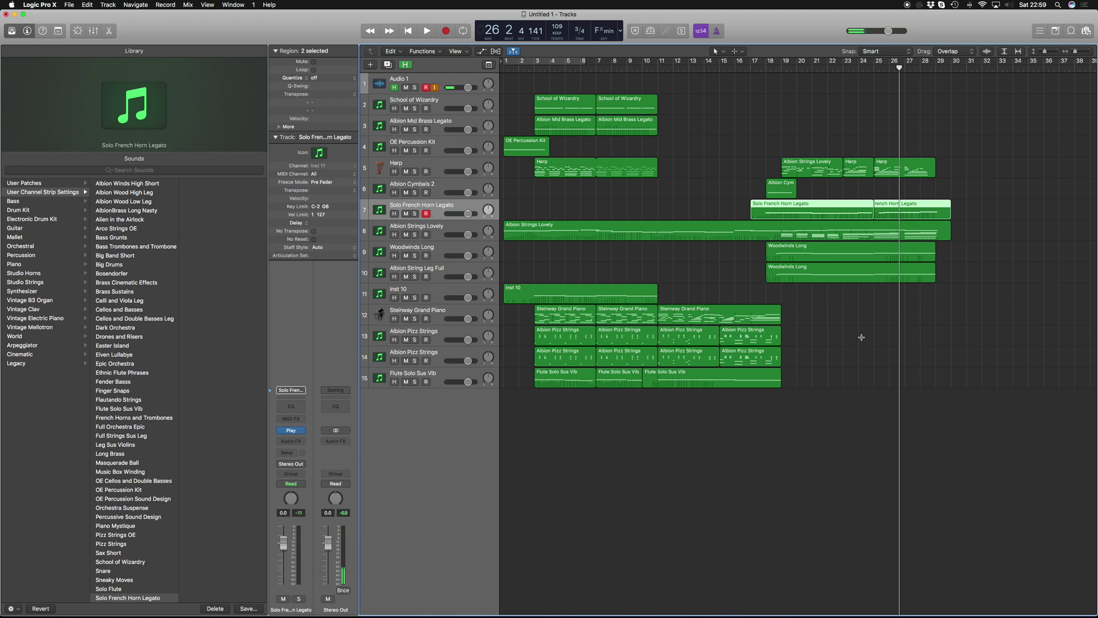
left_click(895, 425)
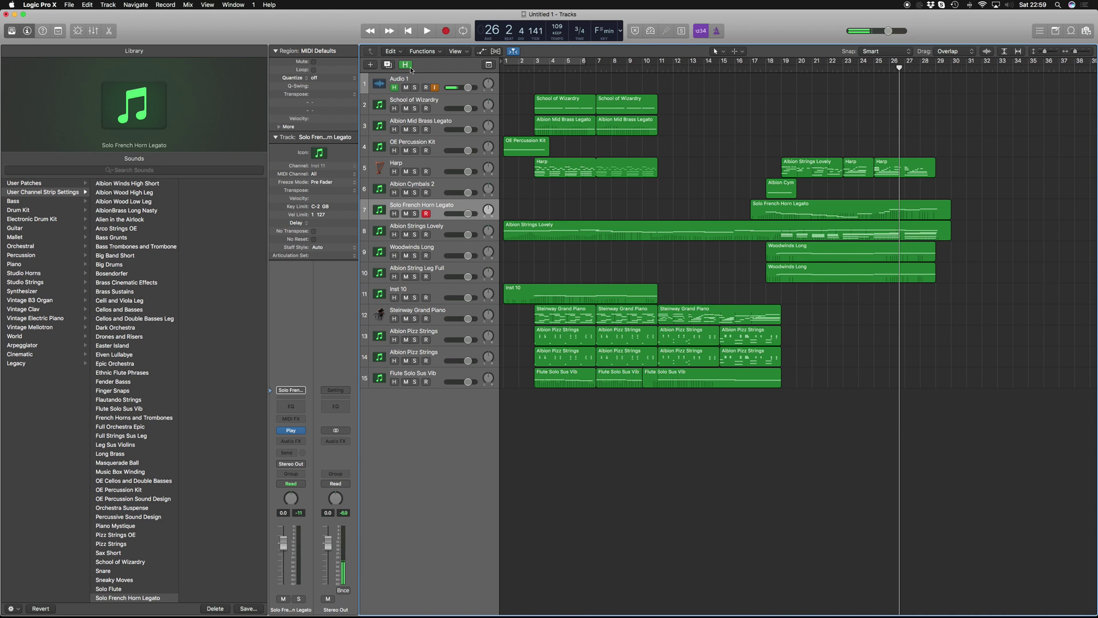
Add one software instrument track below the solo horn track and load the French Horns and Trombones channel strip setting
left_click(370, 65)
key("Return")
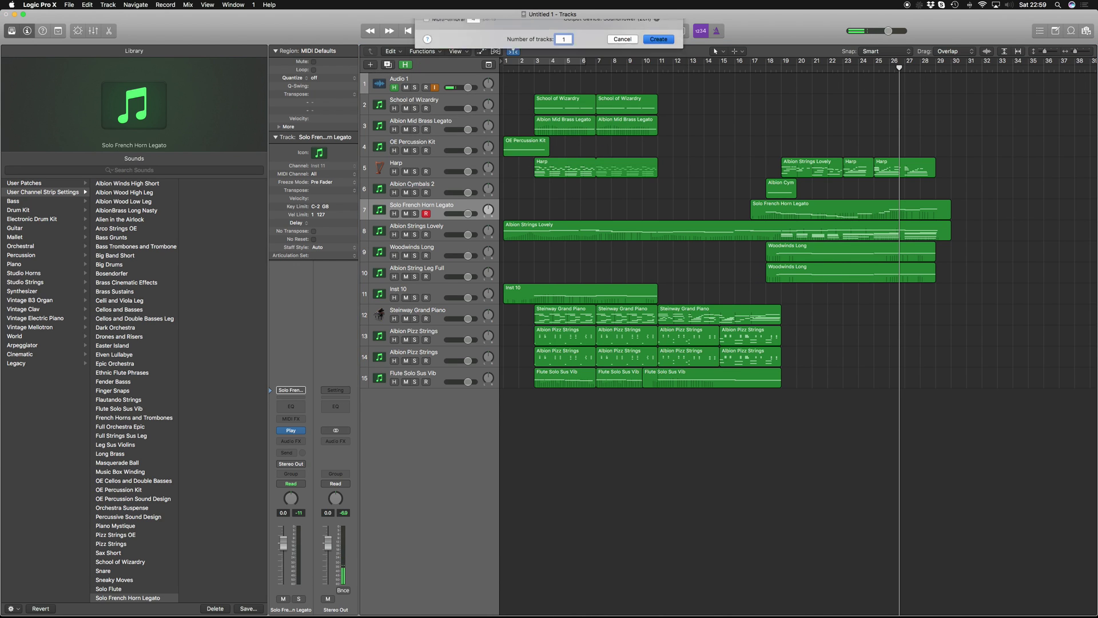
left_click(302, 391)
mouse_move(313, 615)
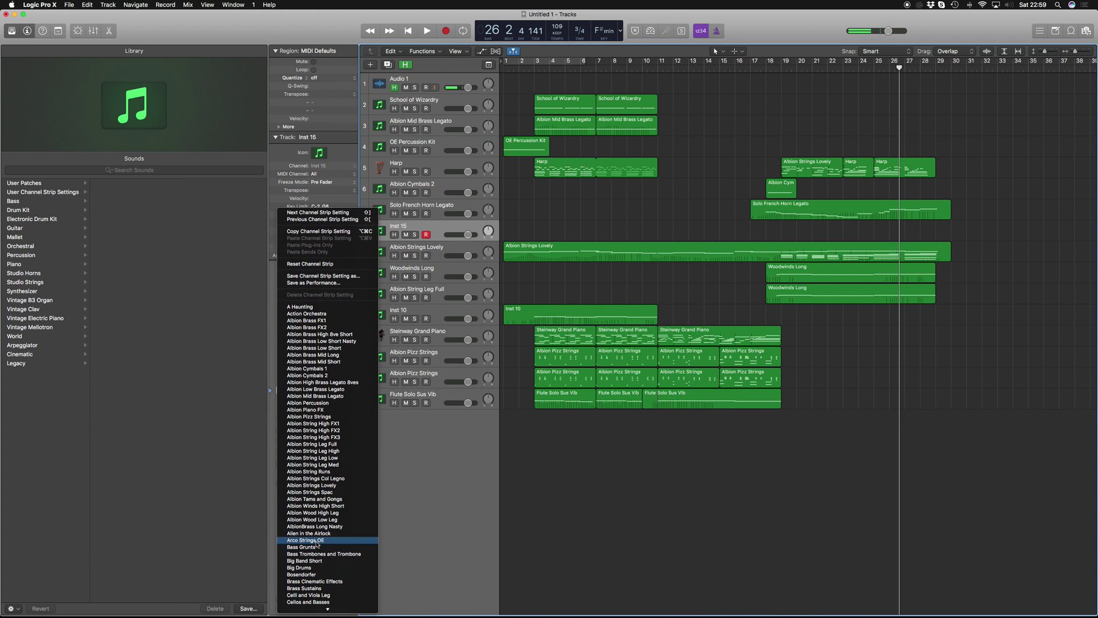
scroll(325, 525, "down", 5)
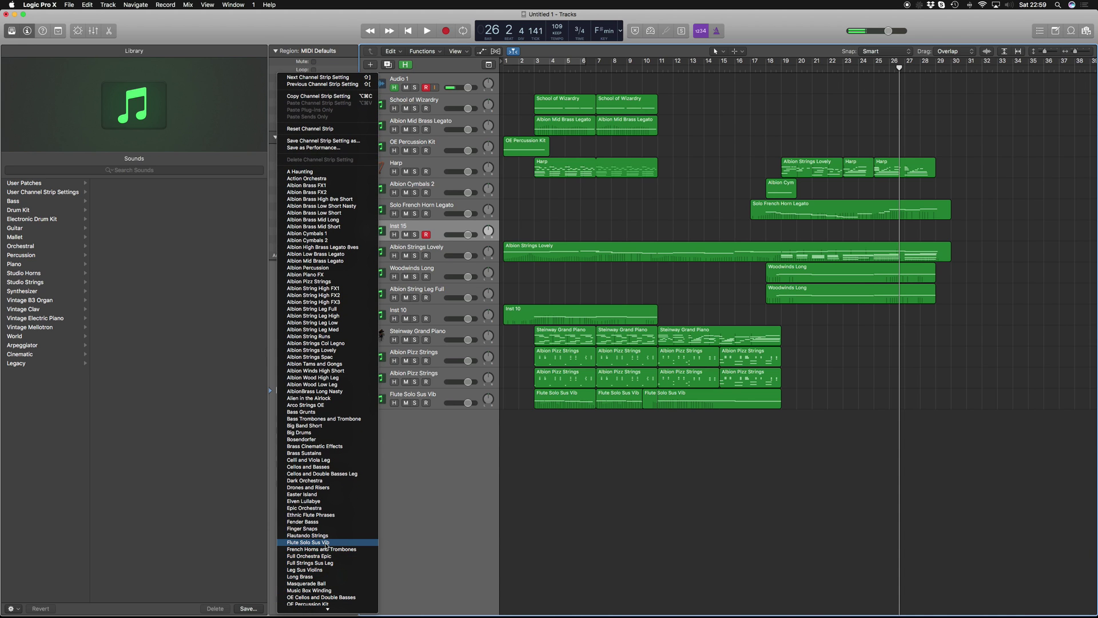
left_click(326, 549)
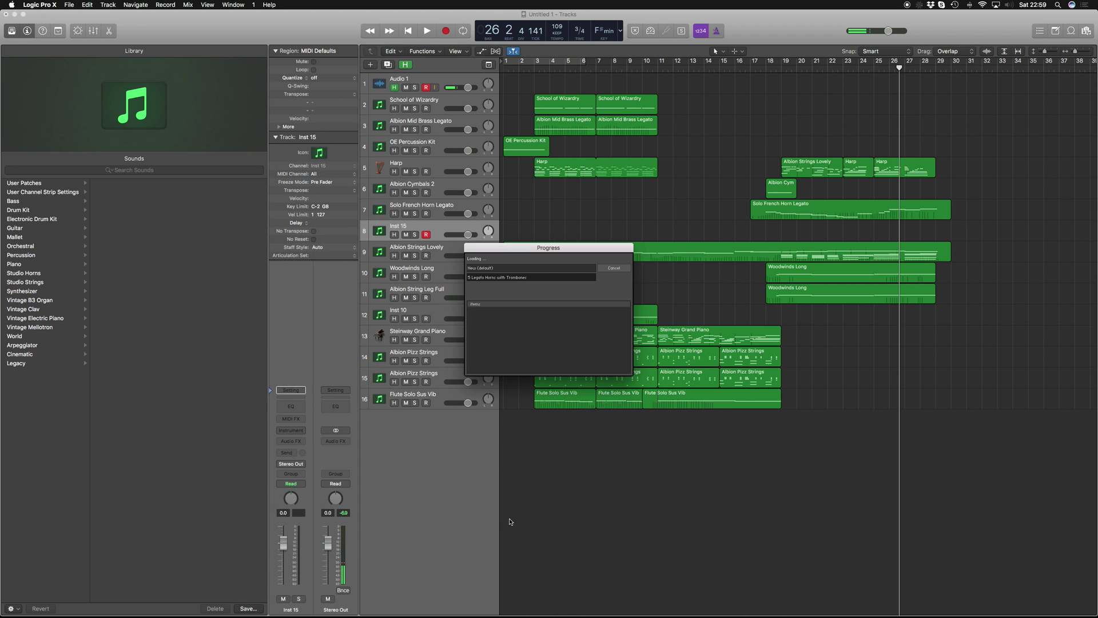
Copy the Solo French Horn Legato region onto the French Horns and Trombones track, and play the arrangement from bar 17 and from the start
left_click_drag(787, 217, 690, 238)
left_click(752, 69)
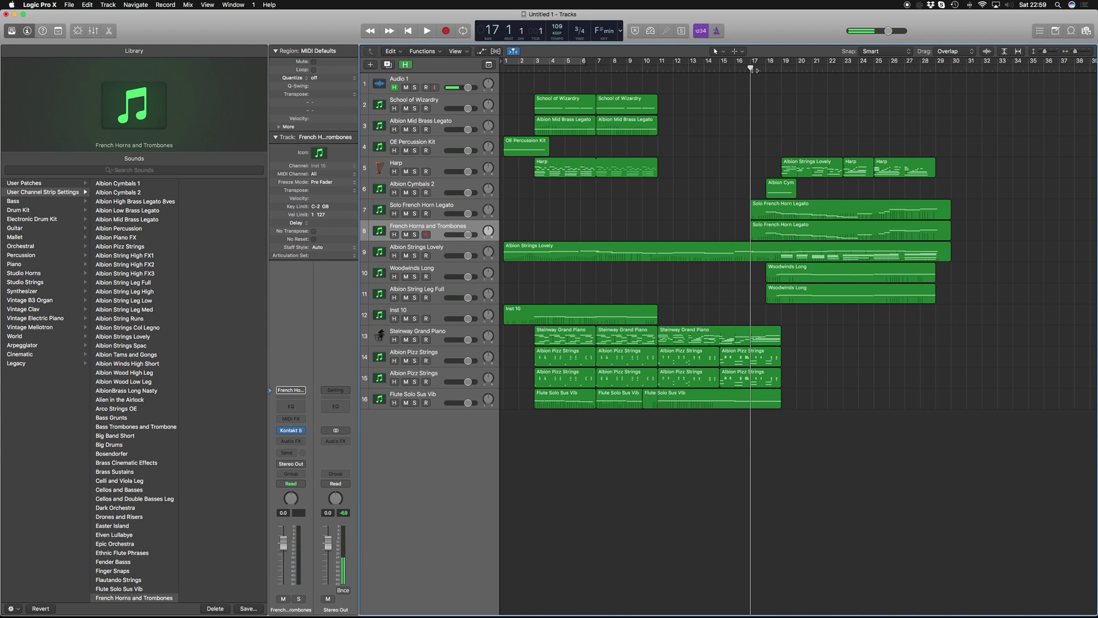
key("space")
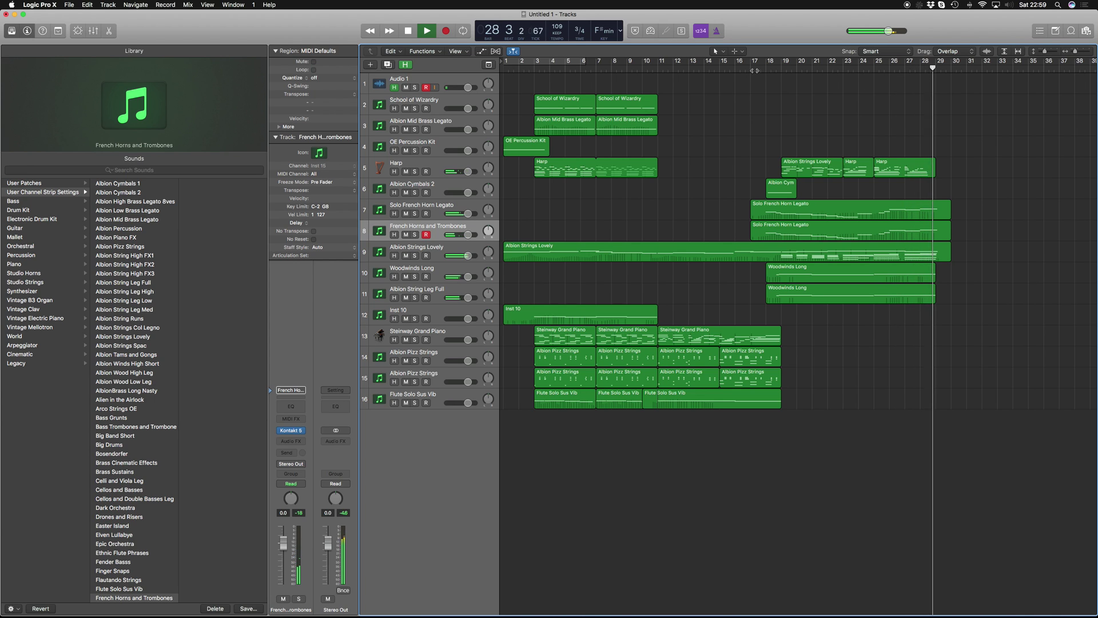
key("space")
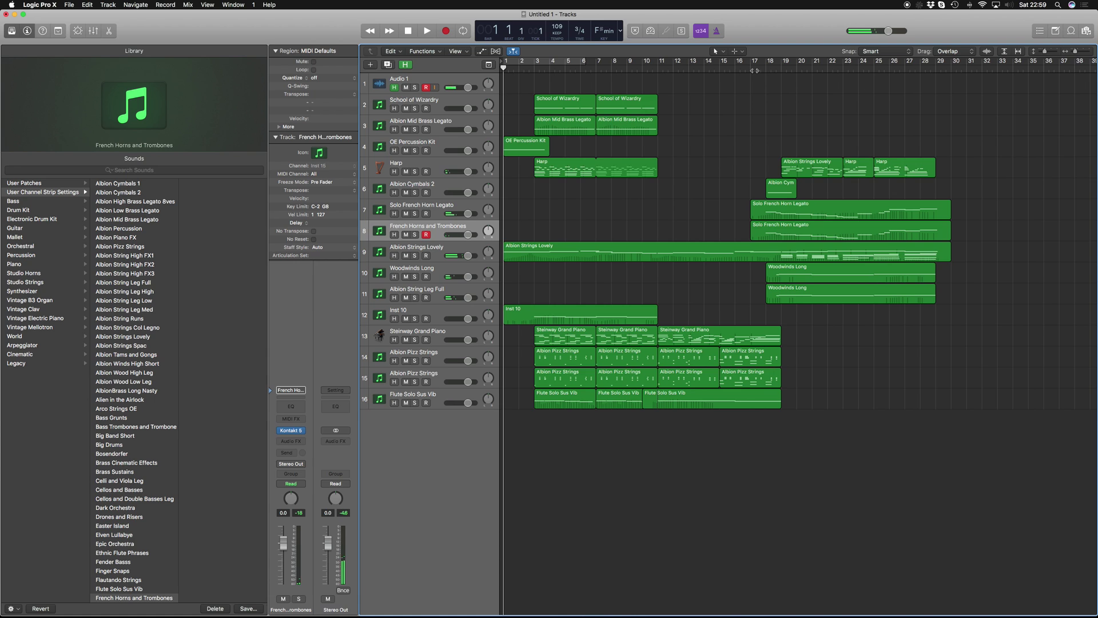
key("space")
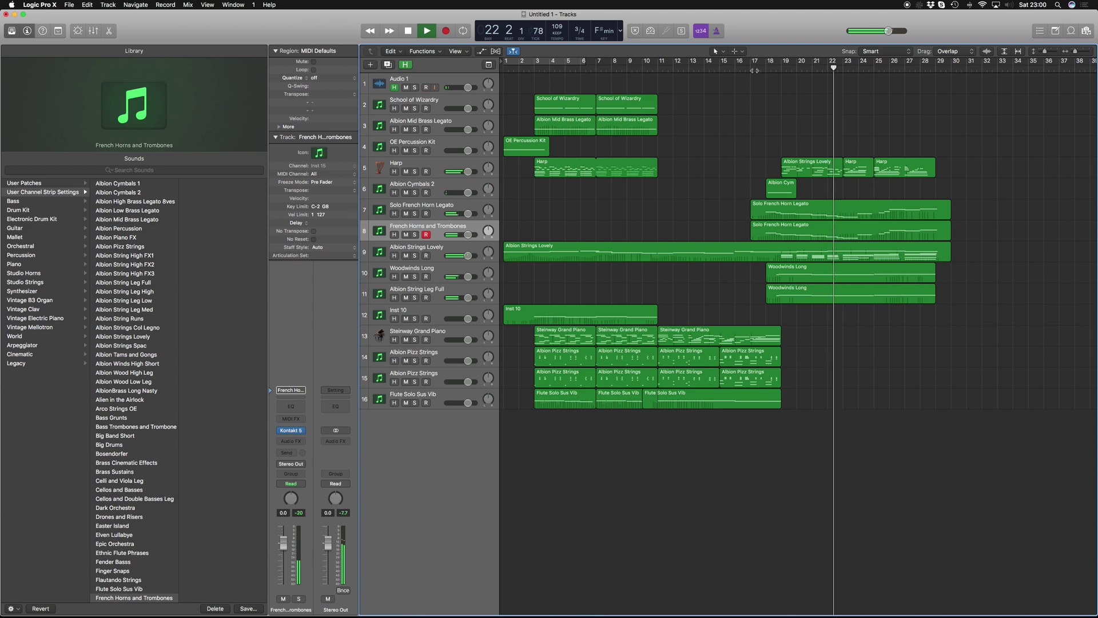
key("space")
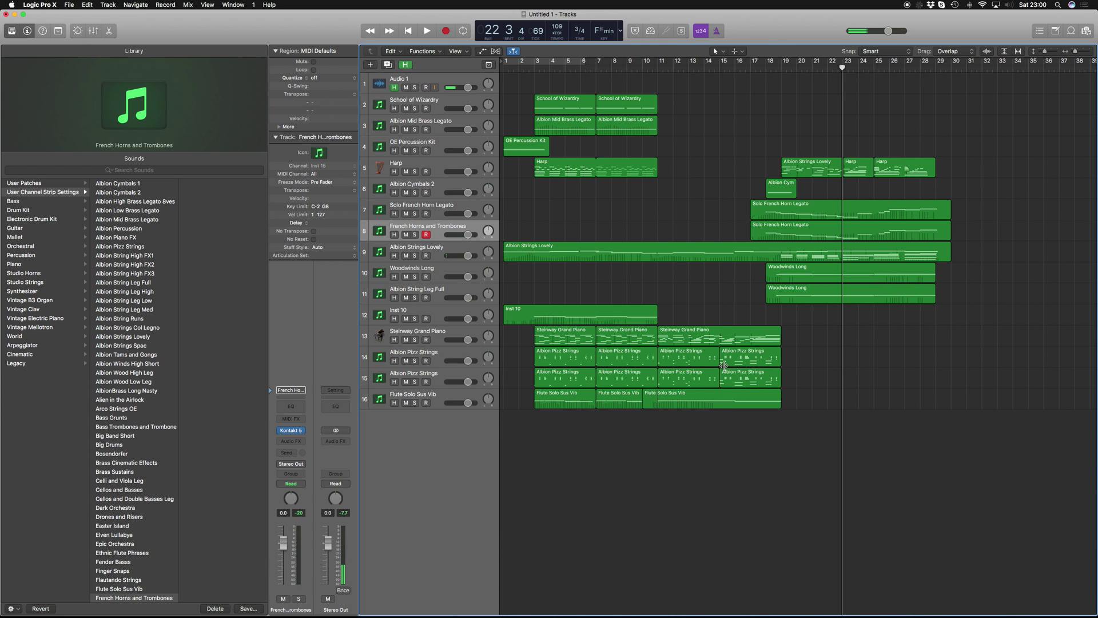
Open the Albion Strings Lovely region in the Piano Roll and play its passage up to bar 16
double_click(699, 258)
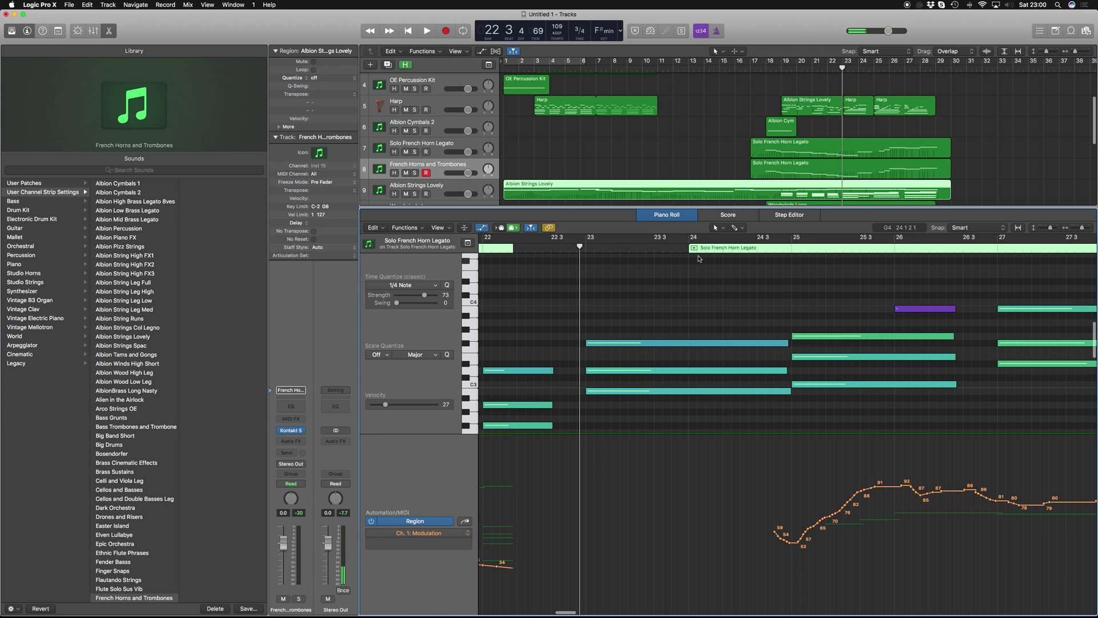
scroll(662, 266, "left", 5)
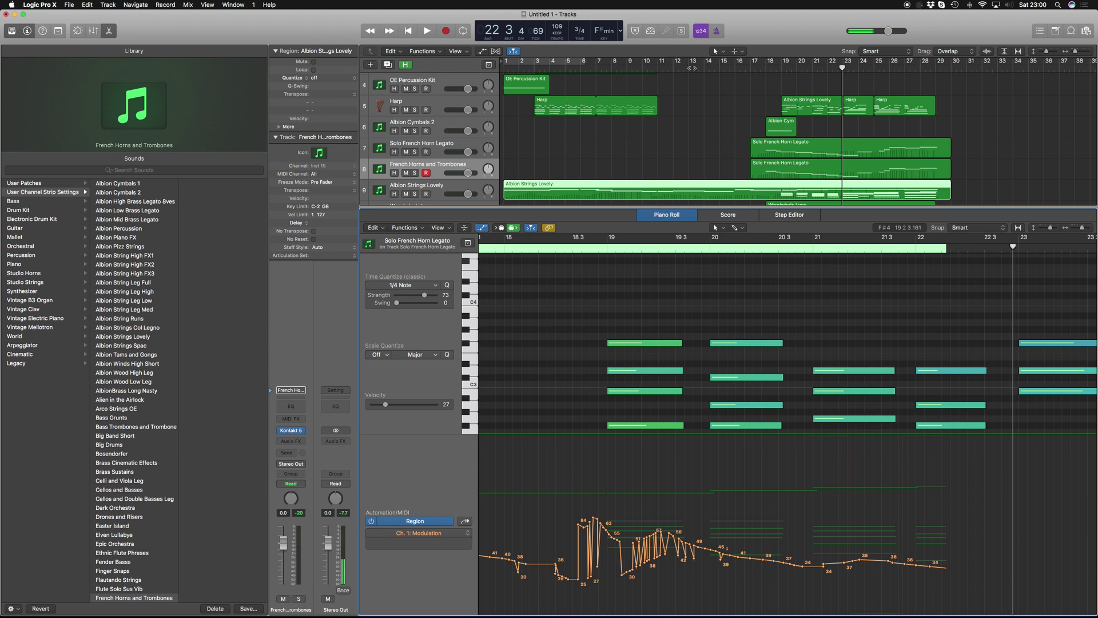
key("space")
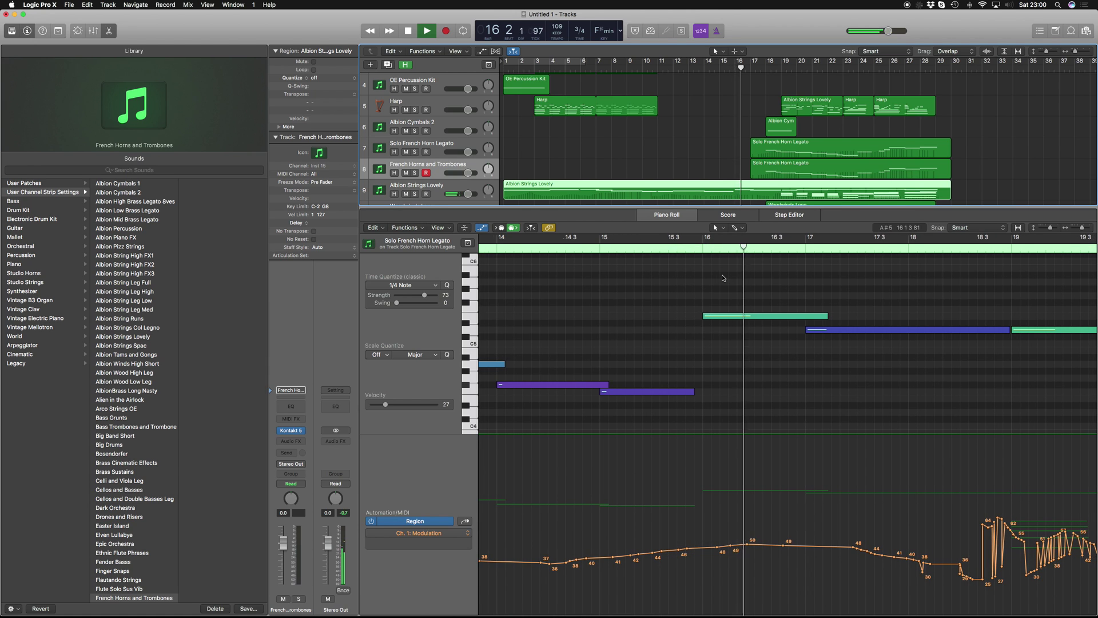
key("space")
Lengthen the strings' F4 note up to bar 16, and start the following bar 16 note slightly earlier
left_click_drag(667, 390, 681, 391)
left_click_drag(679, 318, 676, 318)
left_click(566, 250)
key("space")
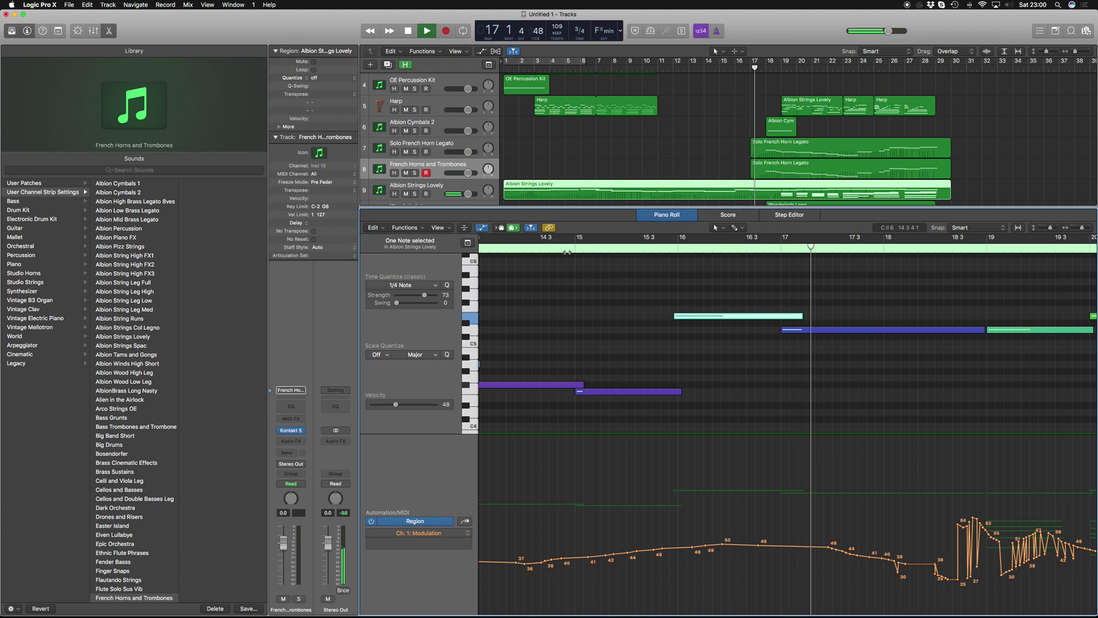
Shorten the strings' bar 16 note so it ends at about bar 17, and play the transition
left_click_drag(801, 316, 784, 315)
left_click(654, 249)
key("space")
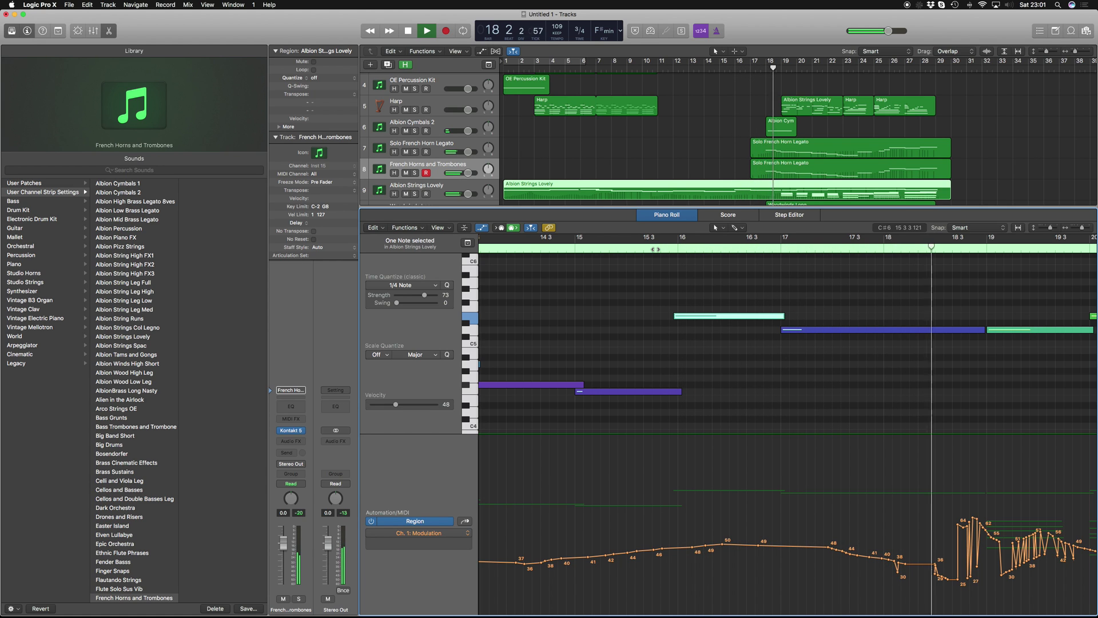
key("space")
Replace the jagged strings modulation between bars 18 and 20 with a smooth curve peaking at 57 near bar 19, and play it back
scroll(852, 573, "right", 3)
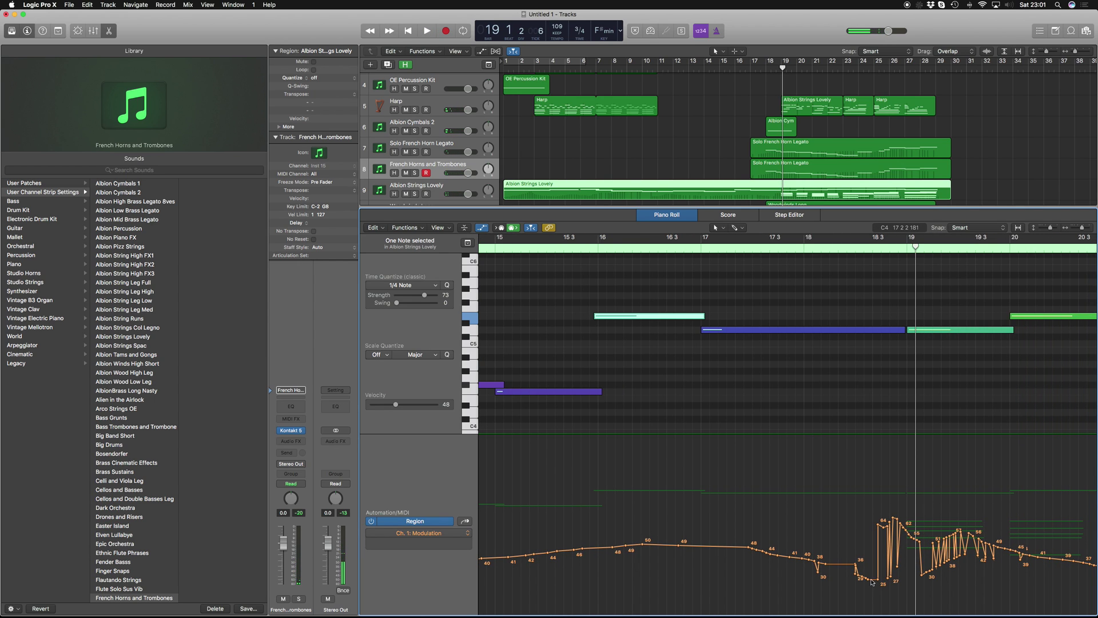
mouse_move(856, 577)
left_mouse_down()
mouse_move(861, 561)
mouse_move(971, 532)
mouse_move(1018, 547)
left_mouse_up()
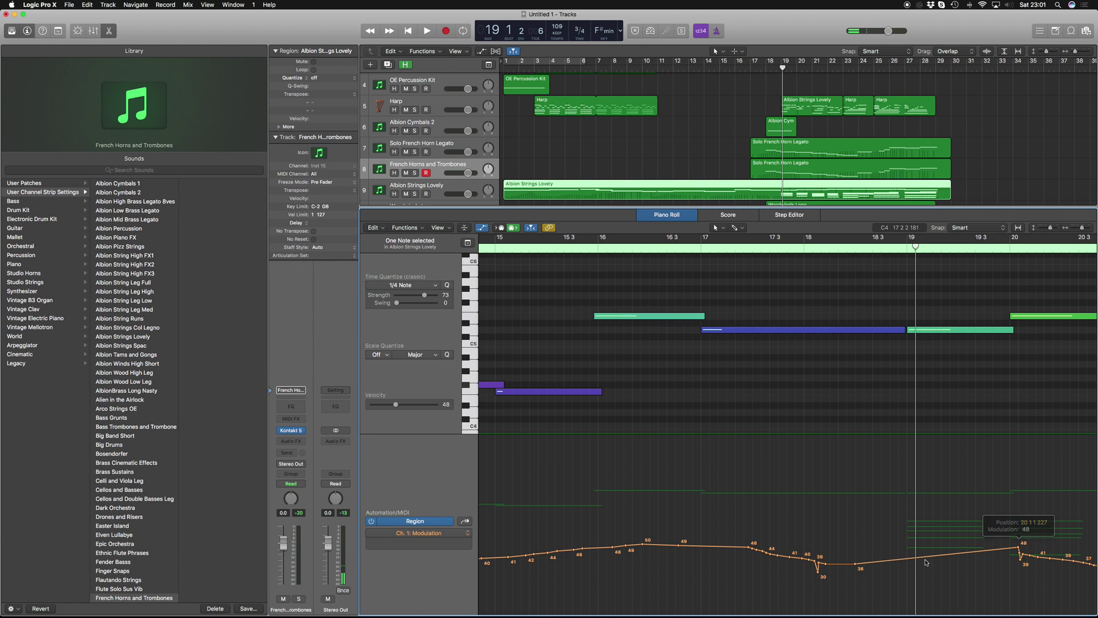
left_click_drag(909, 560, 946, 535)
left_click(691, 248)
key("space")
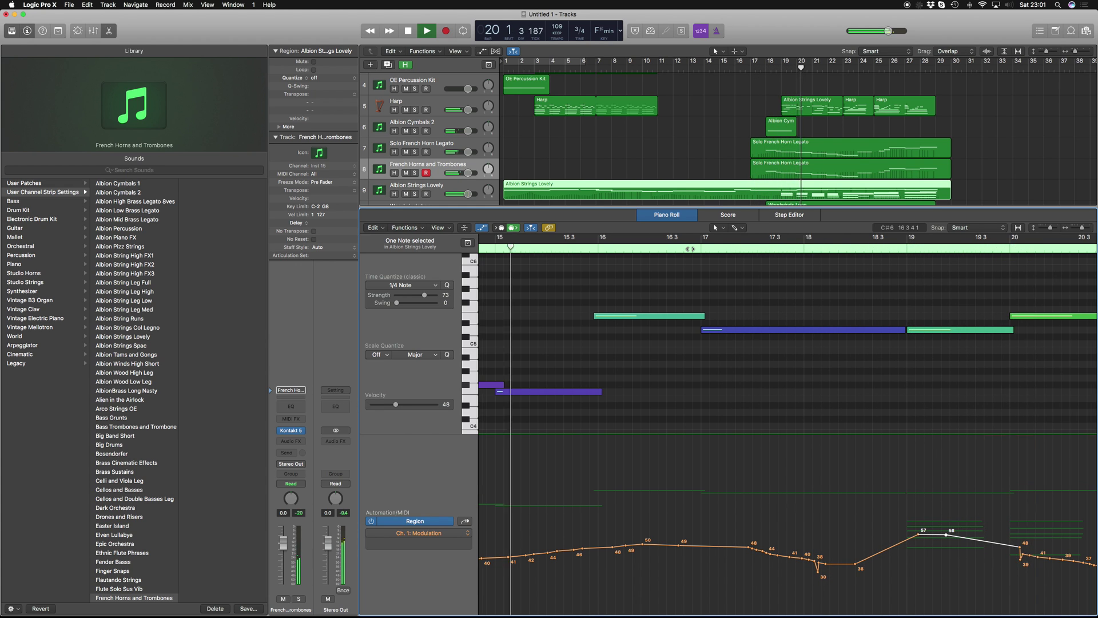
key("e")
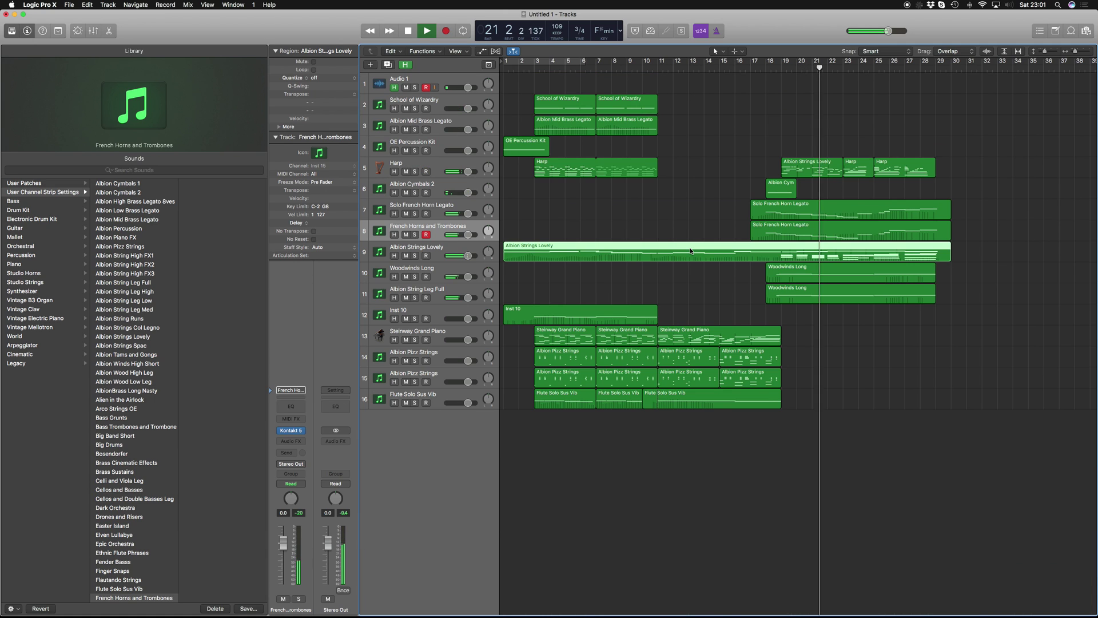
key("space")
Insert a Compressor with the Platinum Orchestral preset on the Solo French Horn Legato track, and play from bar 17
left_click(782, 215)
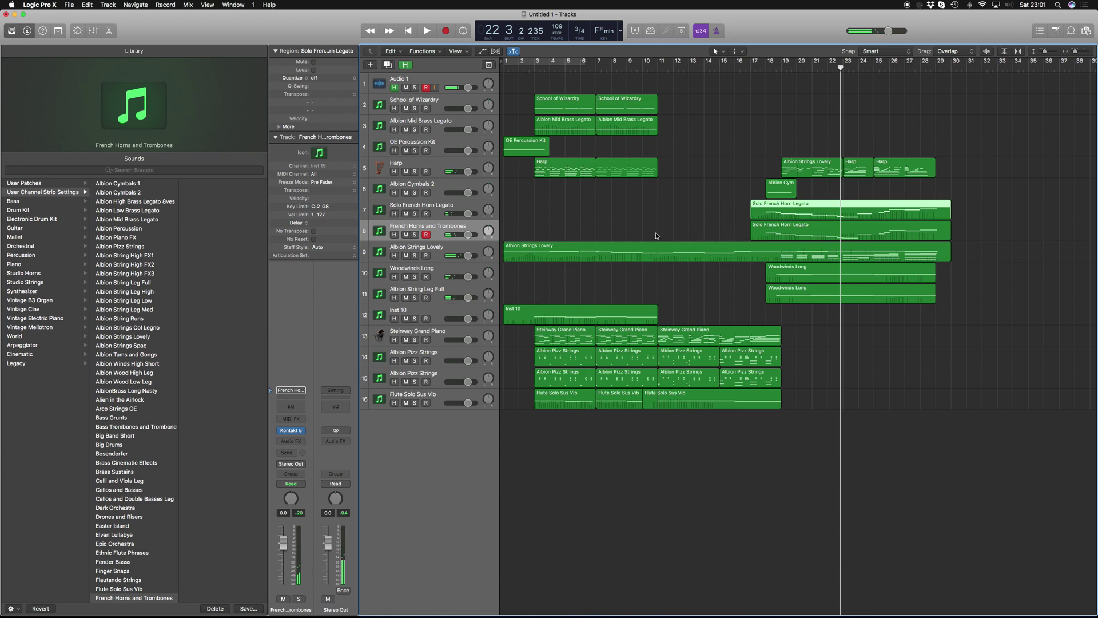
left_click(472, 208)
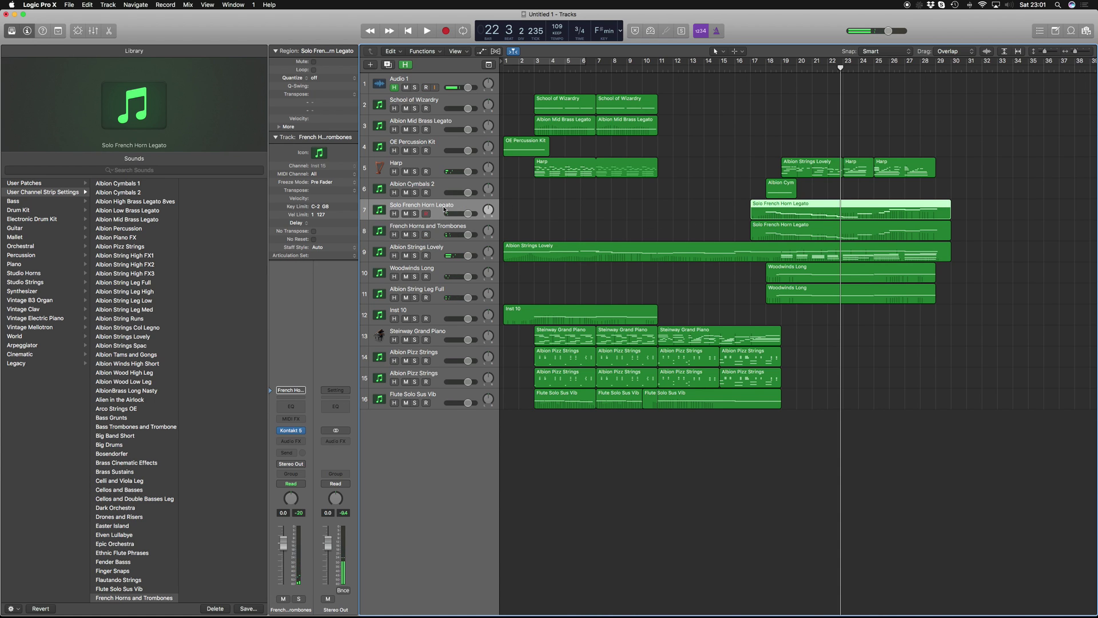
left_click(303, 443)
mouse_move(313, 474)
left_click(369, 472)
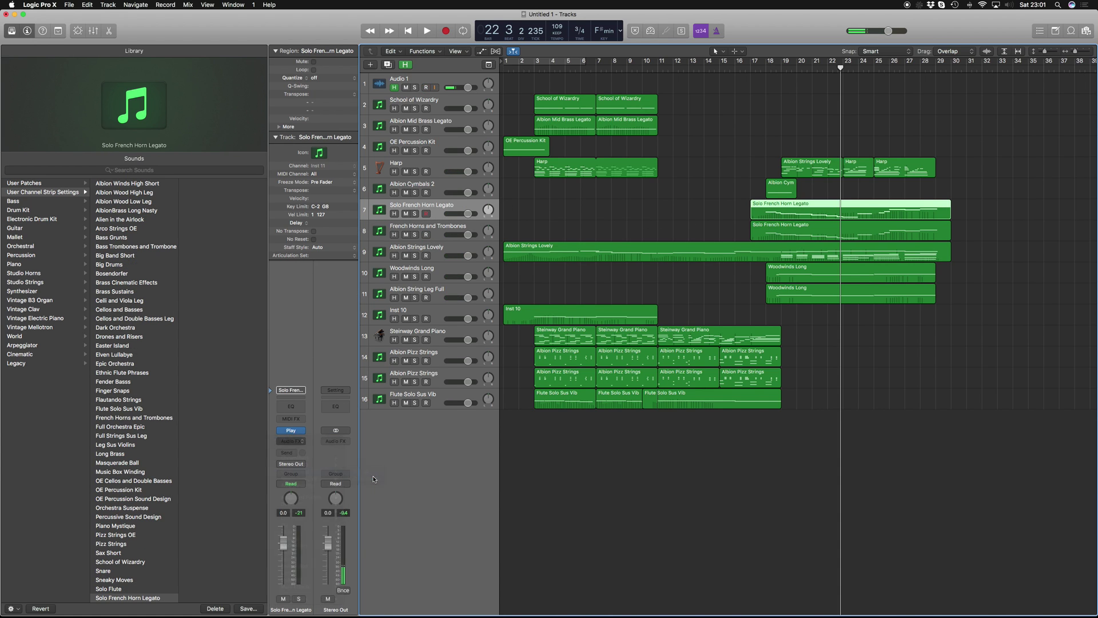
left_click(143, 36)
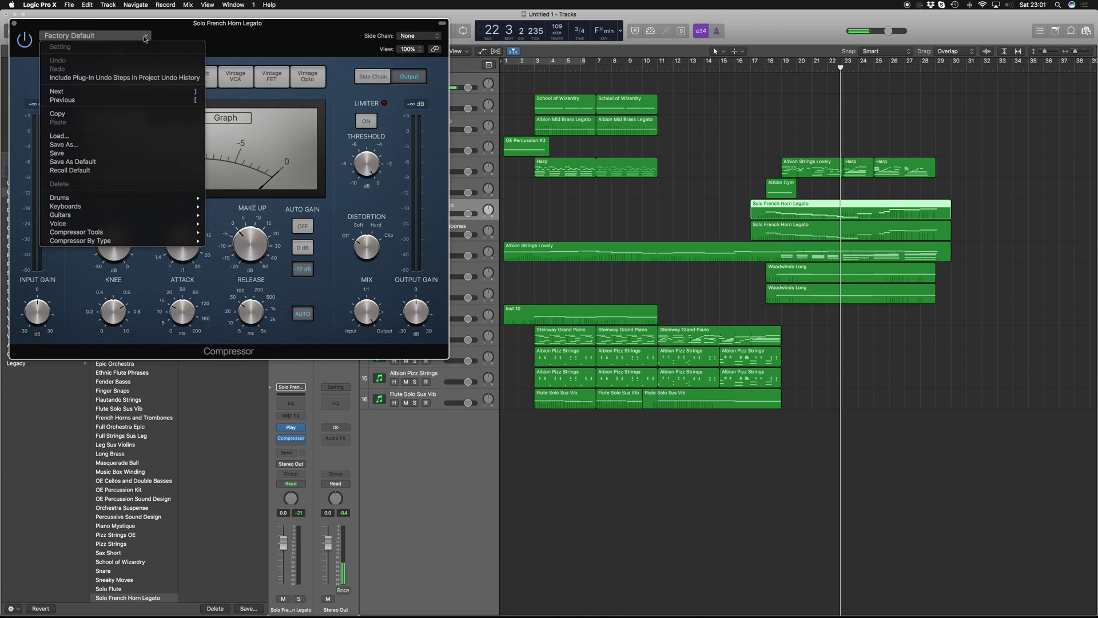
mouse_move(114, 231)
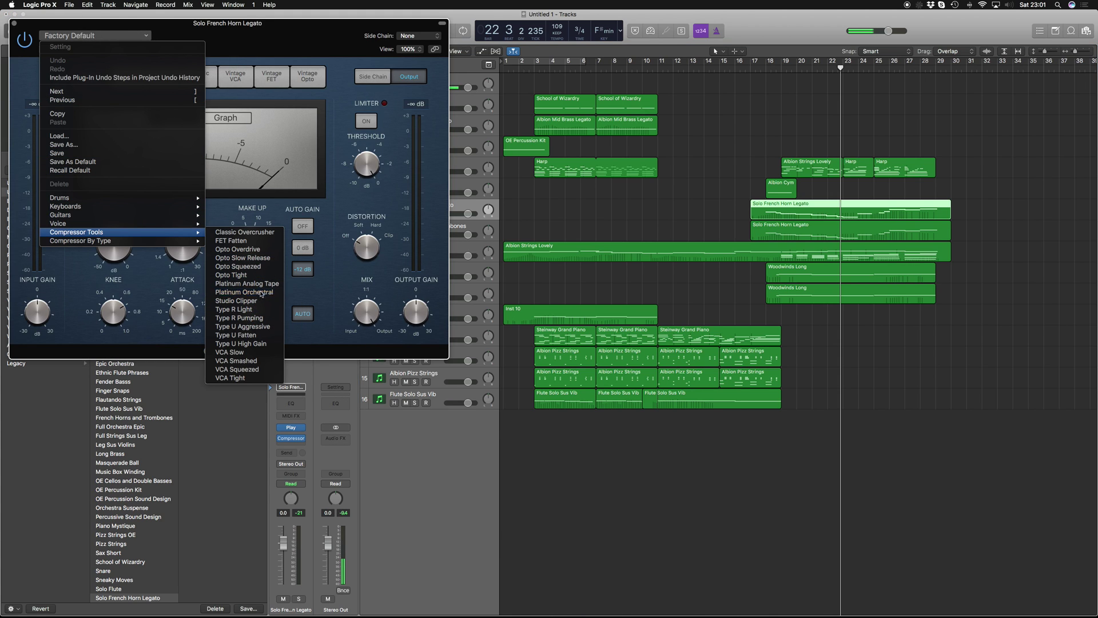
left_click(246, 292)
left_click(14, 23)
left_click(750, 68)
key("space")
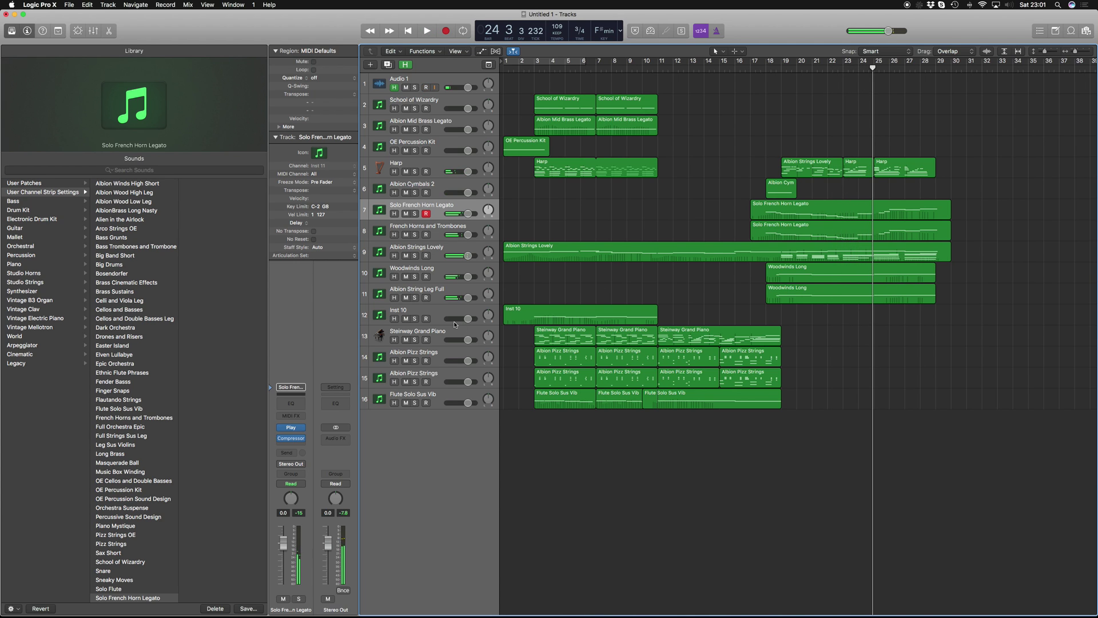
Record a Steinway Grand Piano part over bars 18 to 28, and delete the audio region and file captured alongside it
left_click(440, 333)
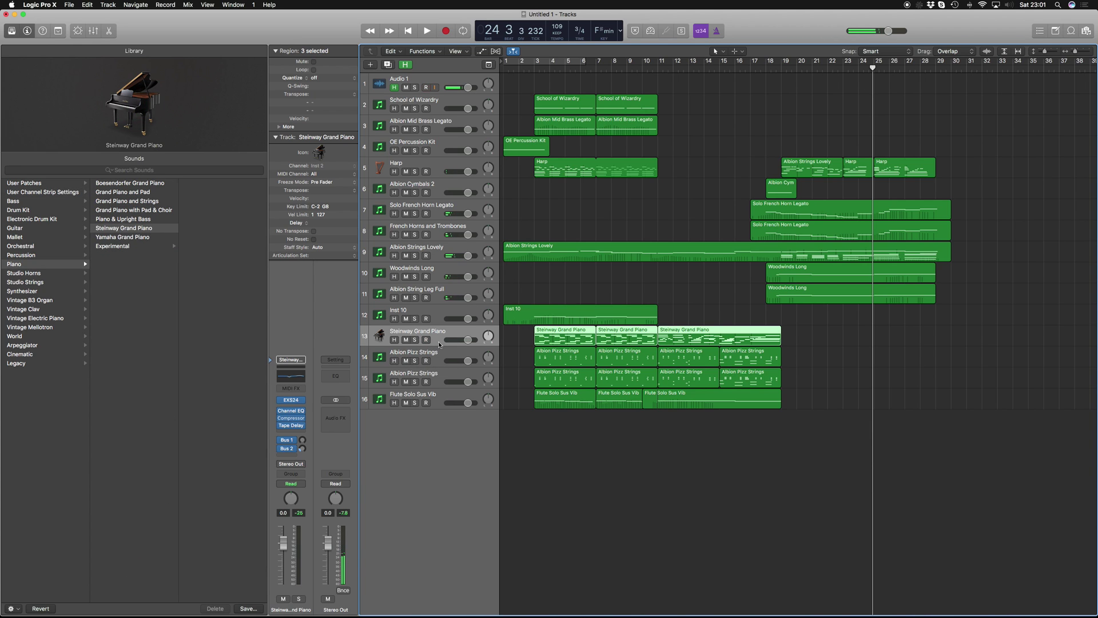
key("space")
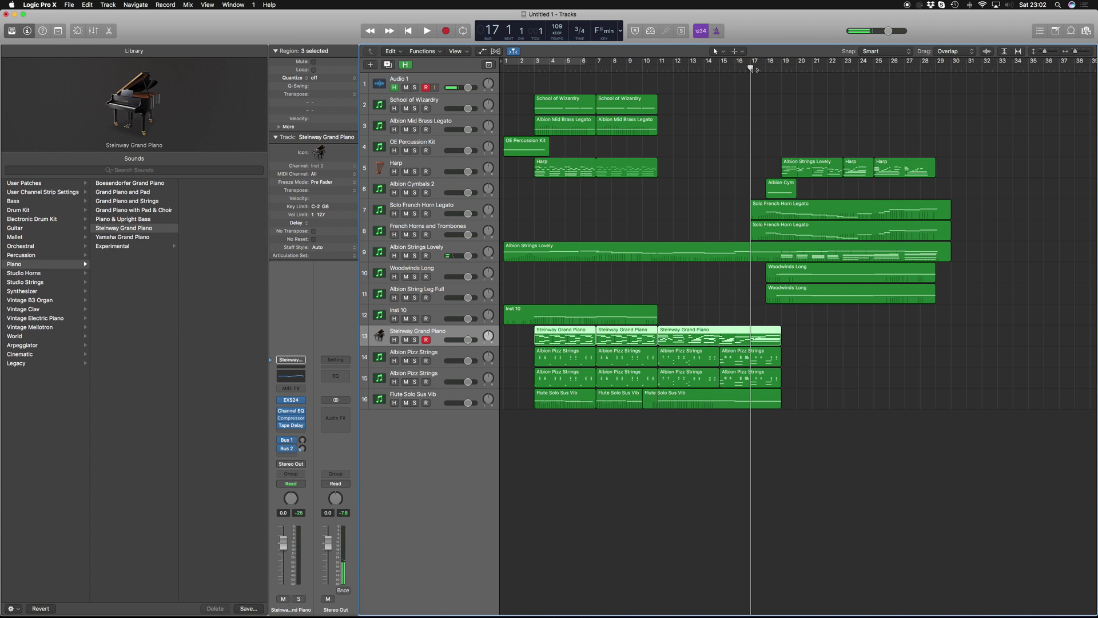
key("r")
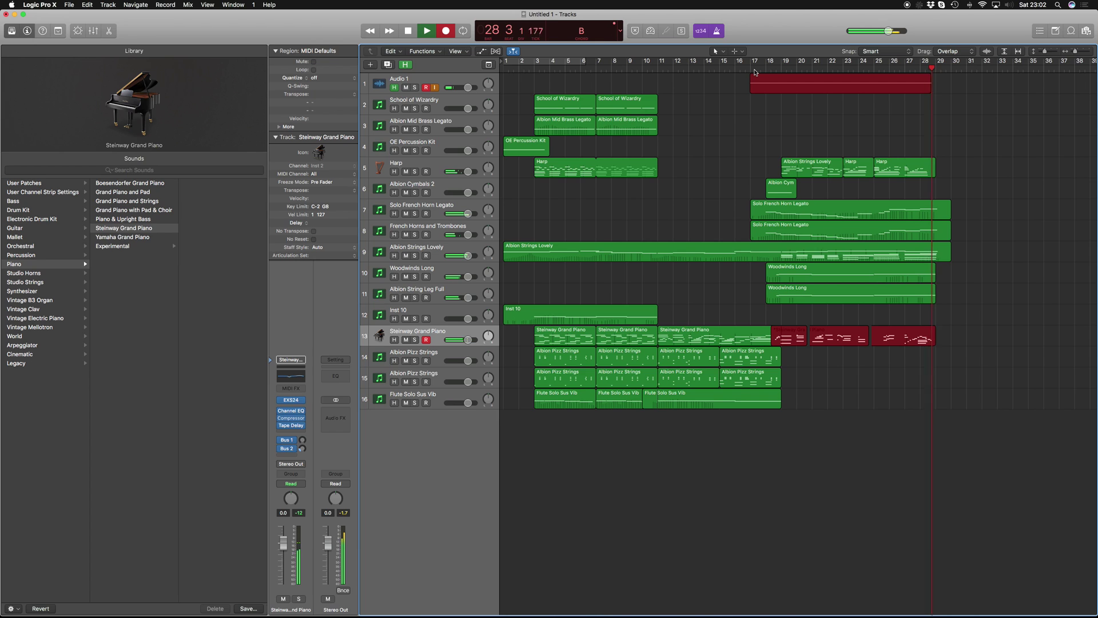
key("space")
left_click(882, 418)
left_click(814, 88)
key("Delete")
key("Return")
Play the new piano recording from bar 17 to bar 19
left_click(749, 68)
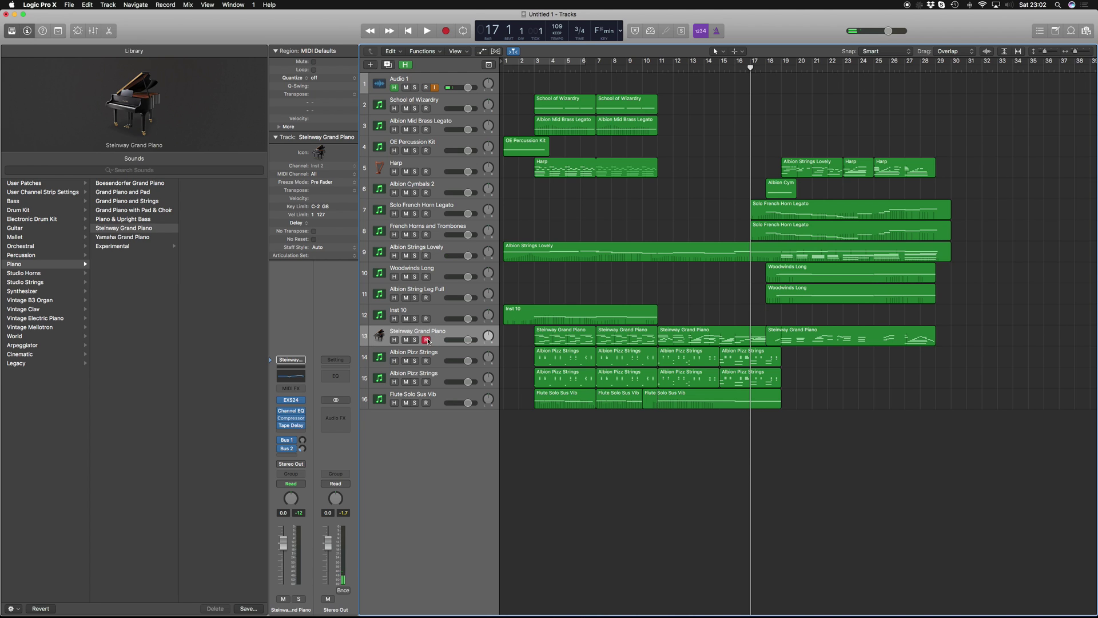
key("space")
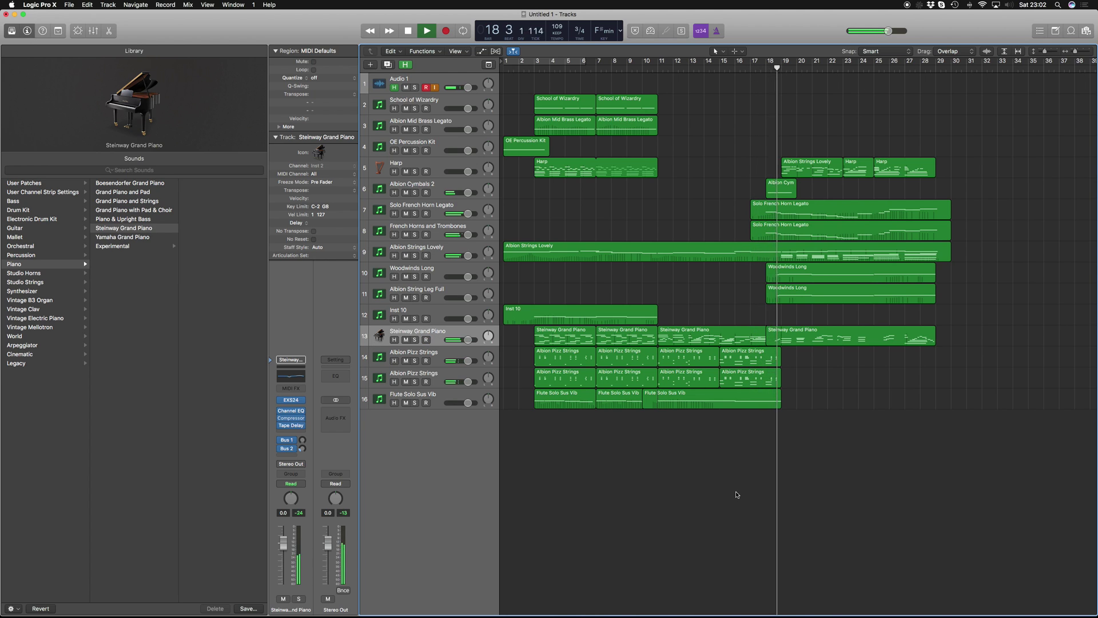
key("space")
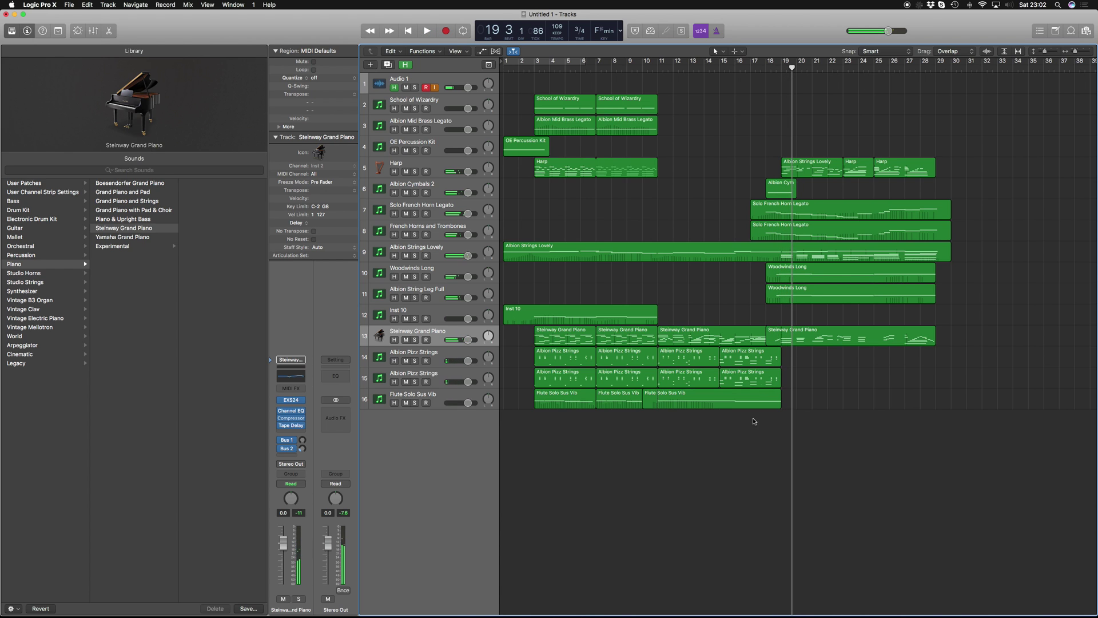
Shift the new piano region's five-note run before bar 19 slightly later, quantize it with the low bar 19 note to 1/16 Note, and play it
double_click(788, 336)
left_click_drag(811, 408, 844, 345)
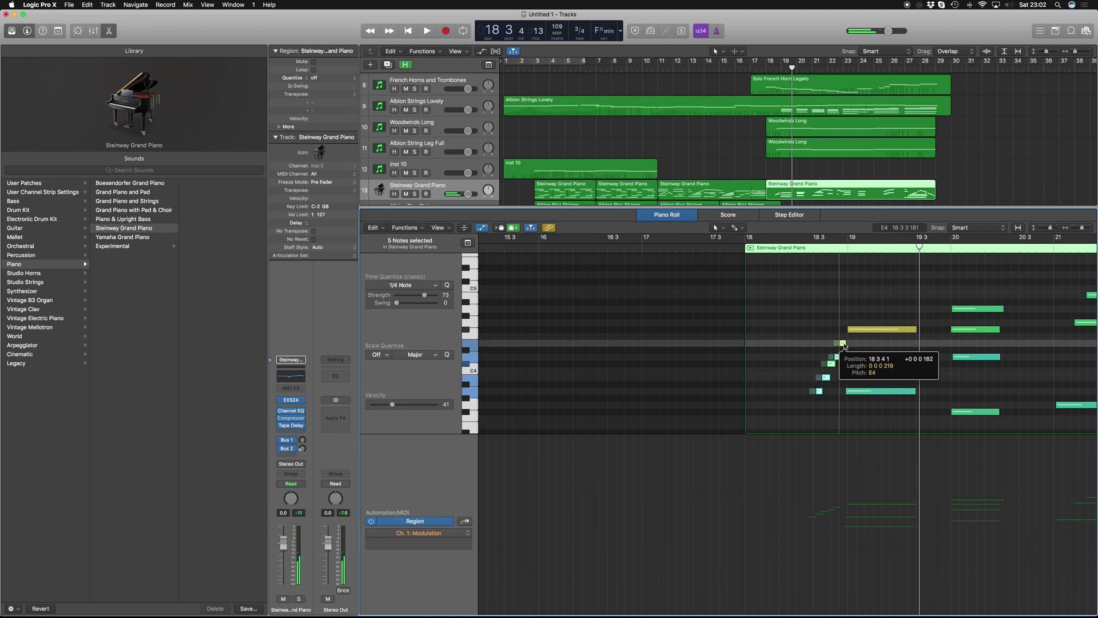
left_click_drag(809, 404, 859, 336)
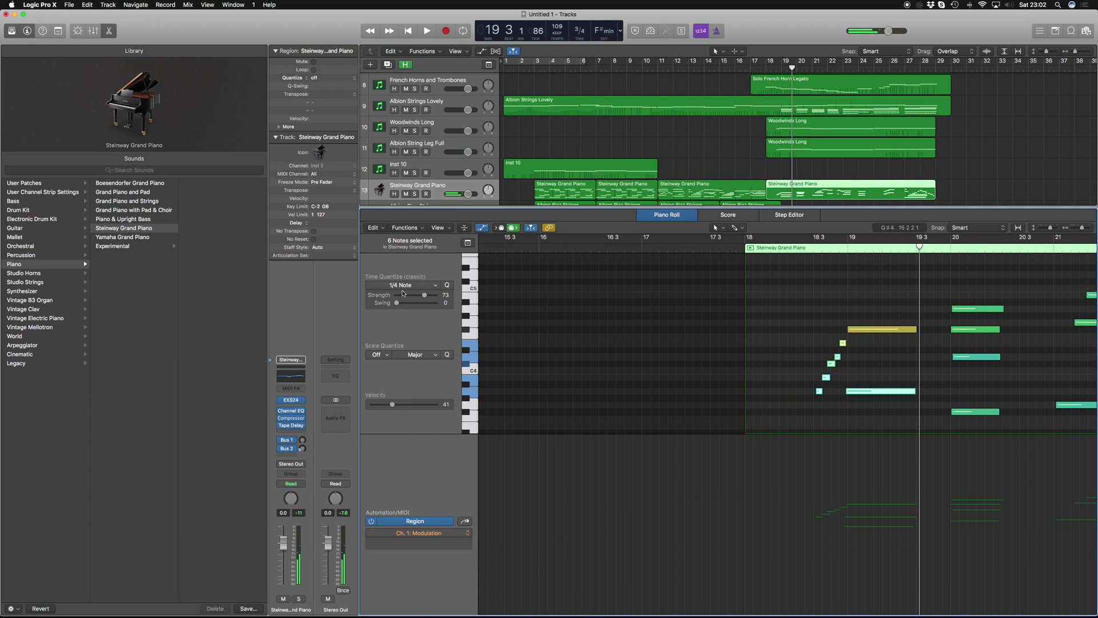
left_click(400, 285)
left_click(395, 338)
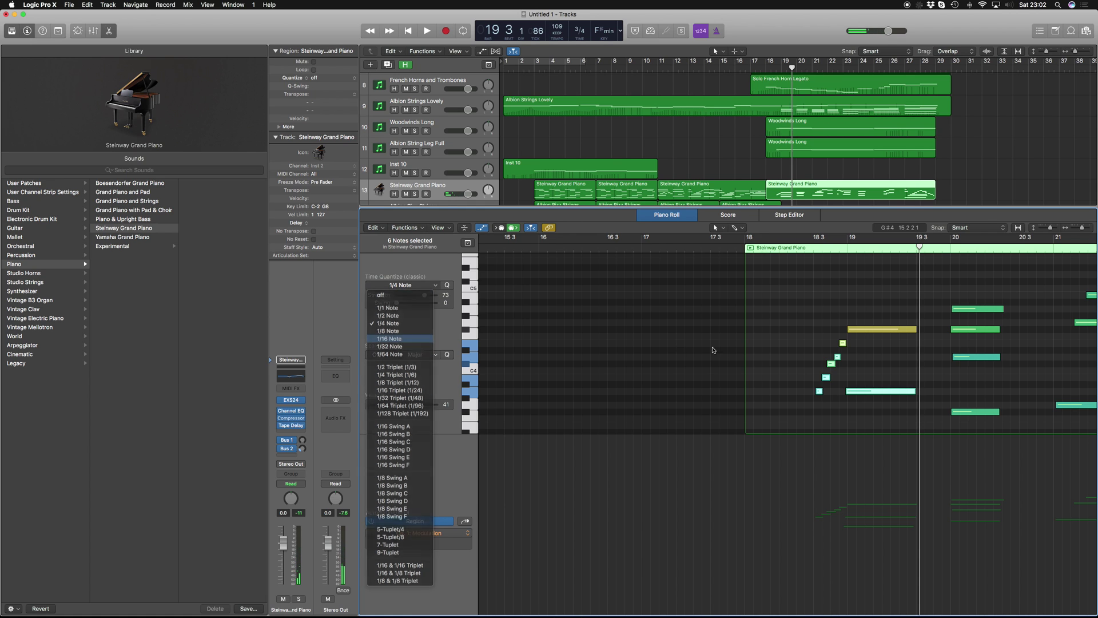
key("space")
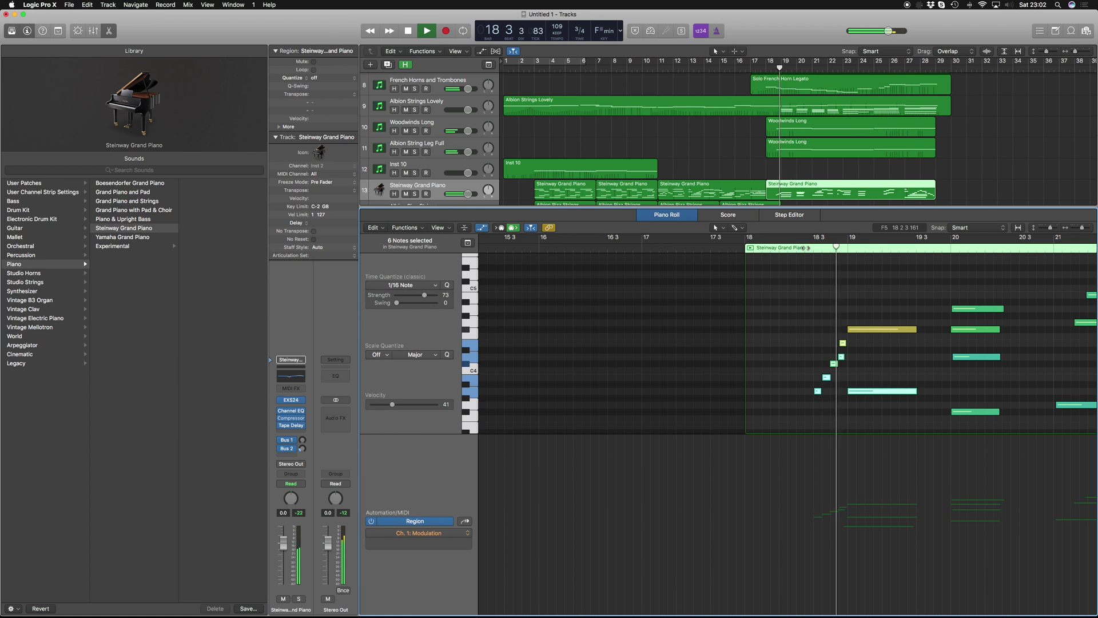
key("e")
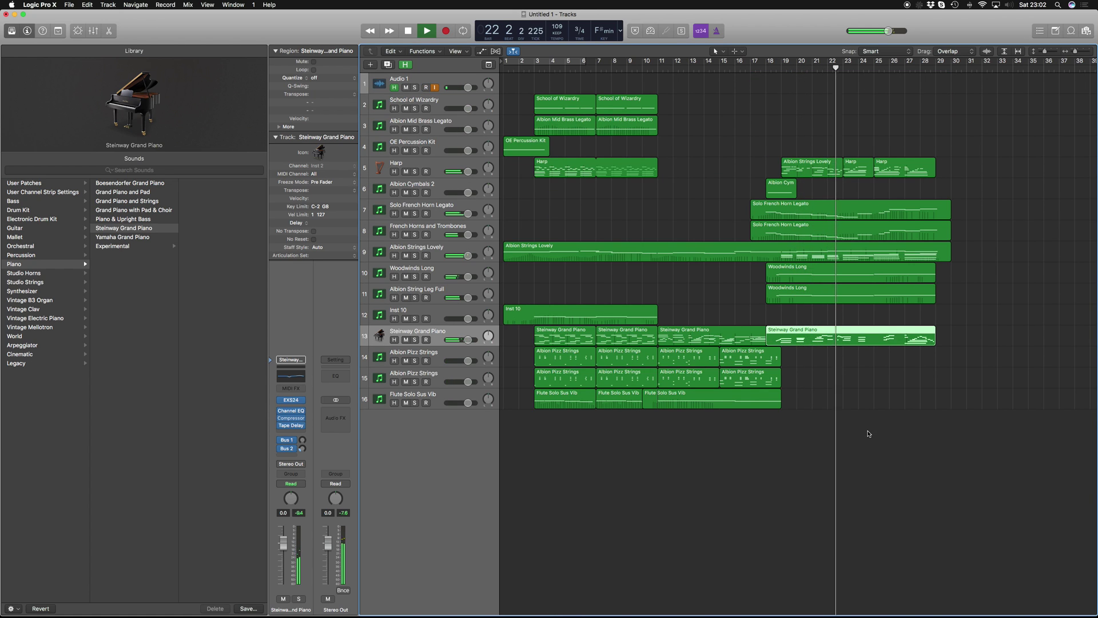
Stop playback, open the Steinway Grand Piano region for note editing, and delete the stray note overlapping the run's last note before bar 23
key("space")
key("e")
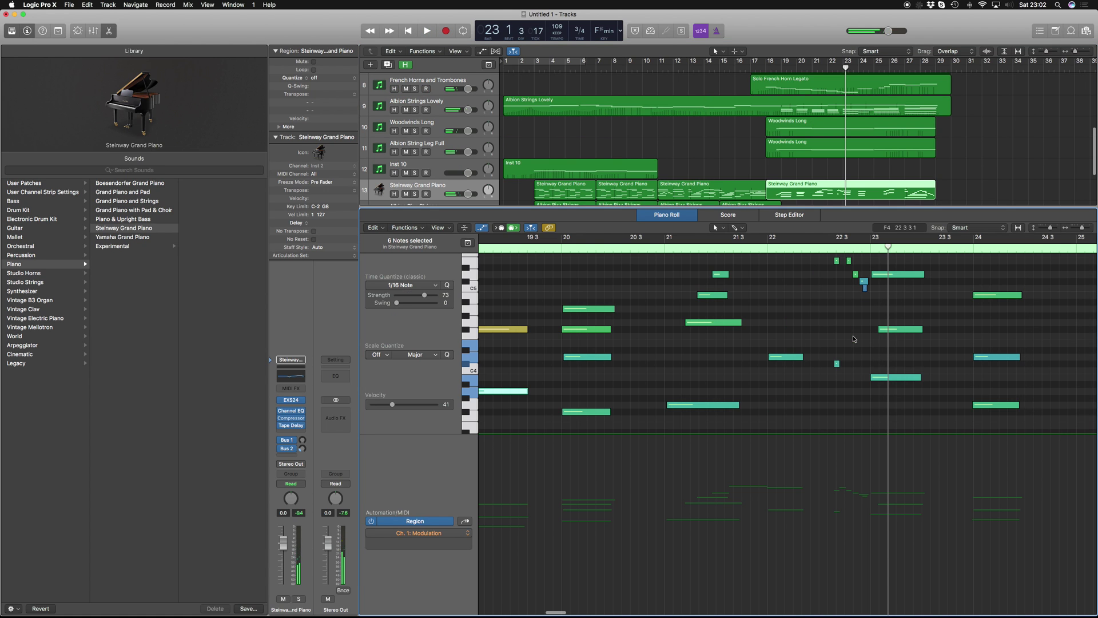
scroll(834, 332, "up", 3)
left_click(865, 328)
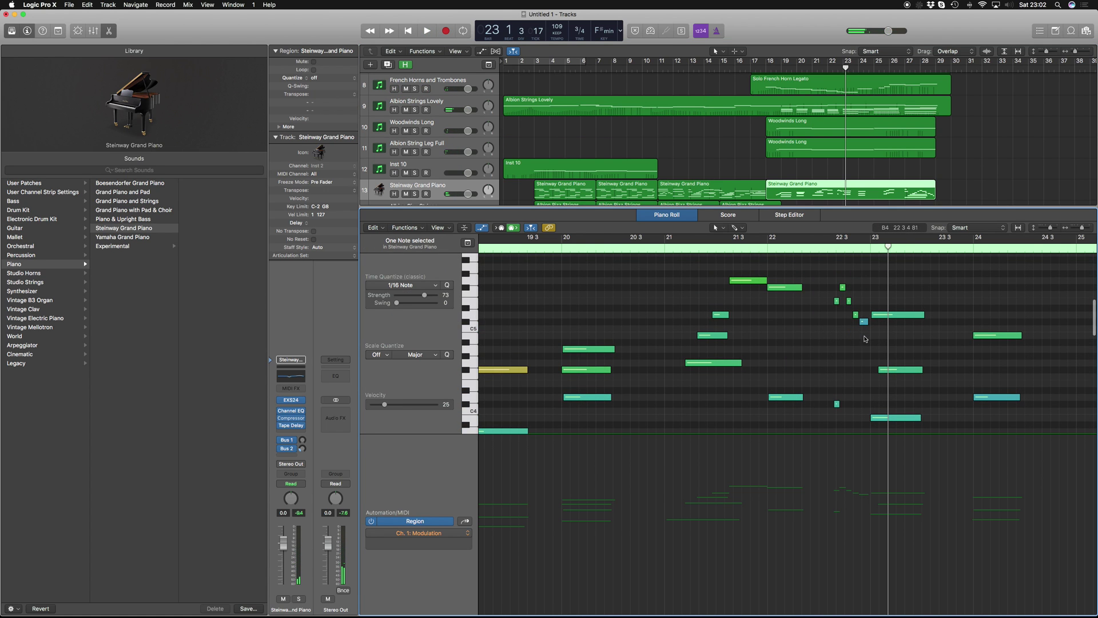
Select the piano run before bar 23 and examine it in score notation
left_click_drag(834, 285, 866, 338)
left_click(859, 332)
left_click_drag(832, 281, 866, 338)
key("n")
left_click(799, 179)
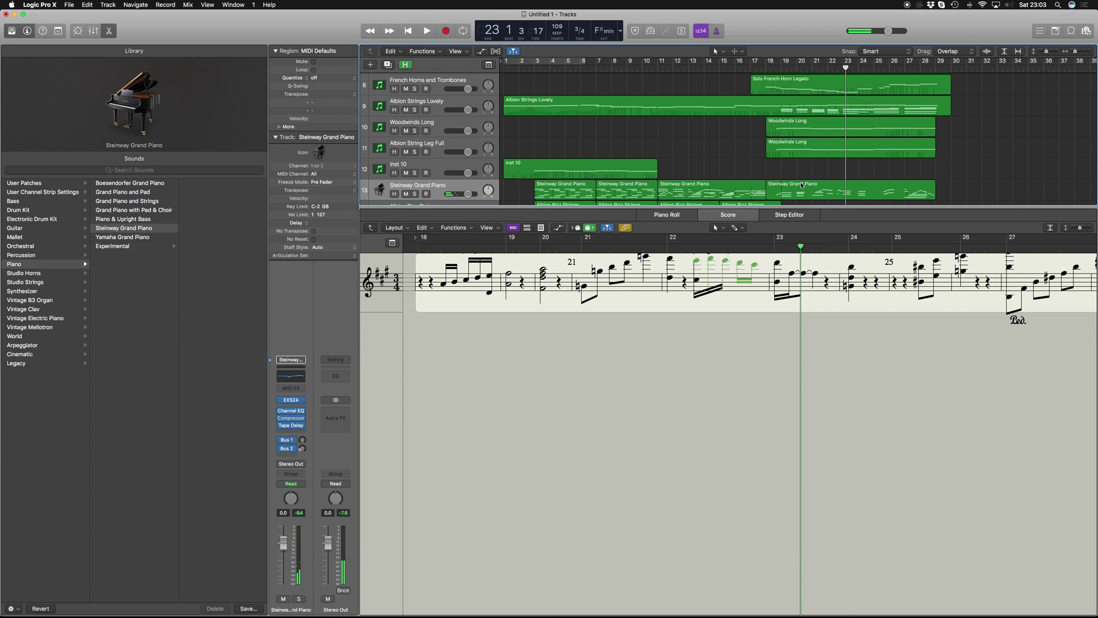
left_click(802, 184)
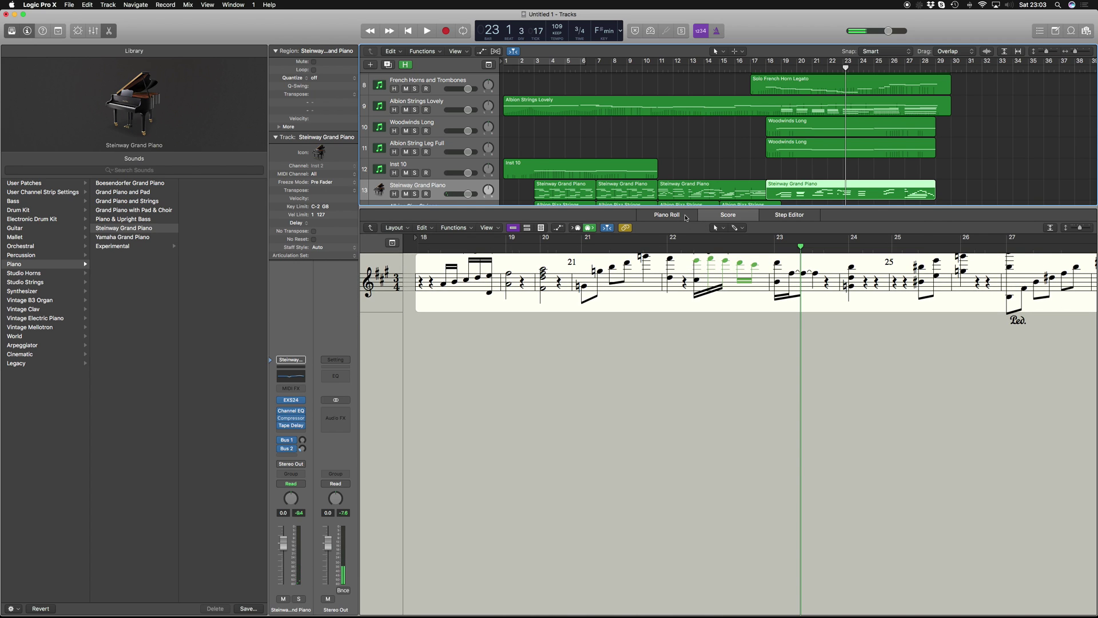
key("p")
Quantize the first three upper notes of the run before bar 23 to 1/16 Triplet (1/24) and play it
left_click_drag(830, 295, 852, 333)
left_click(404, 285)
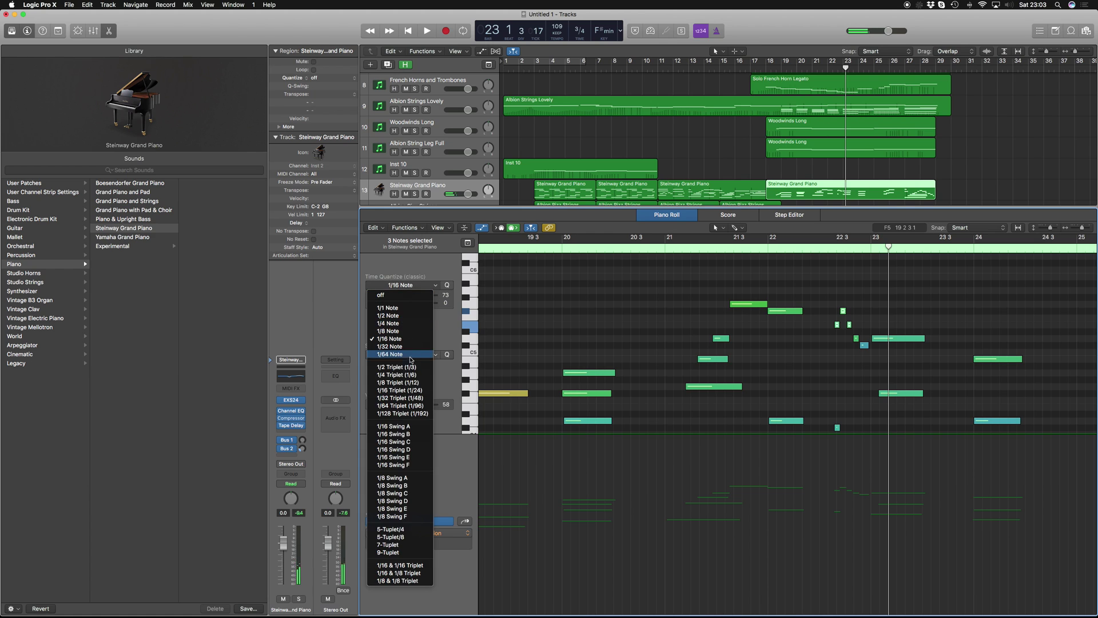
left_click(878, 393)
left_click(853, 341)
key("space")
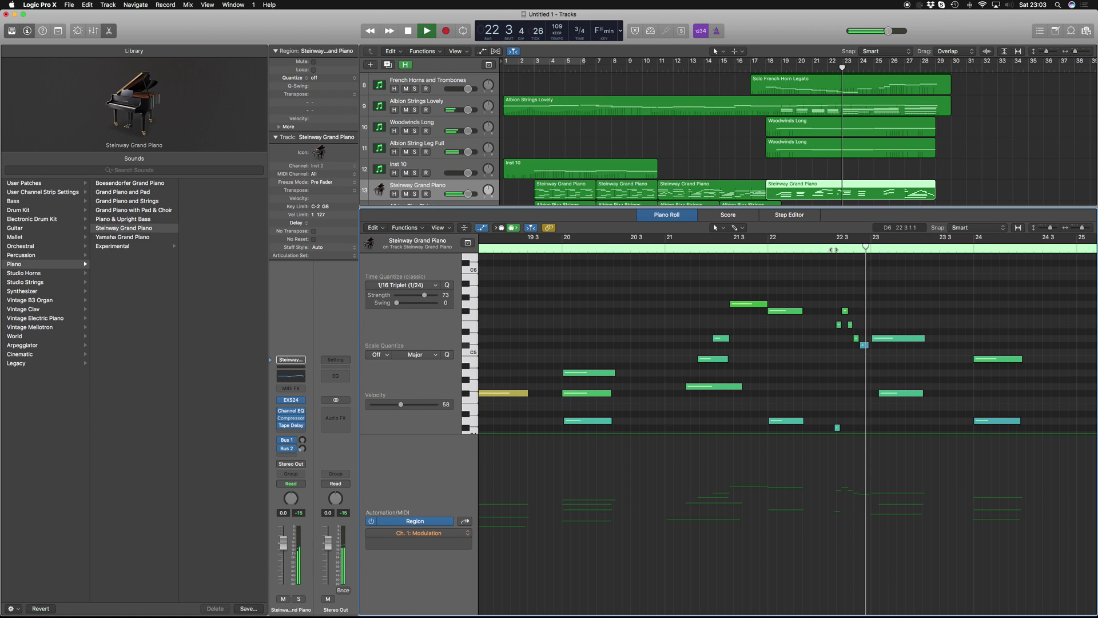
Set the velocity of the run's last note before bar 23 to 62, and play the passage into bar 26
key("space")
left_click(865, 345)
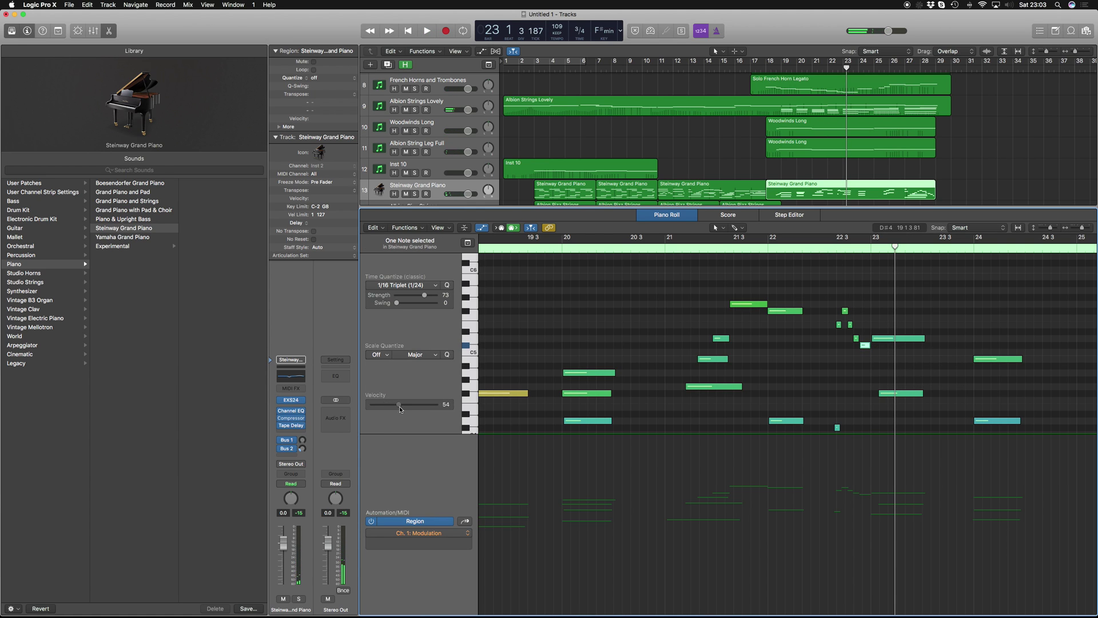
left_click(838, 332)
key("space")
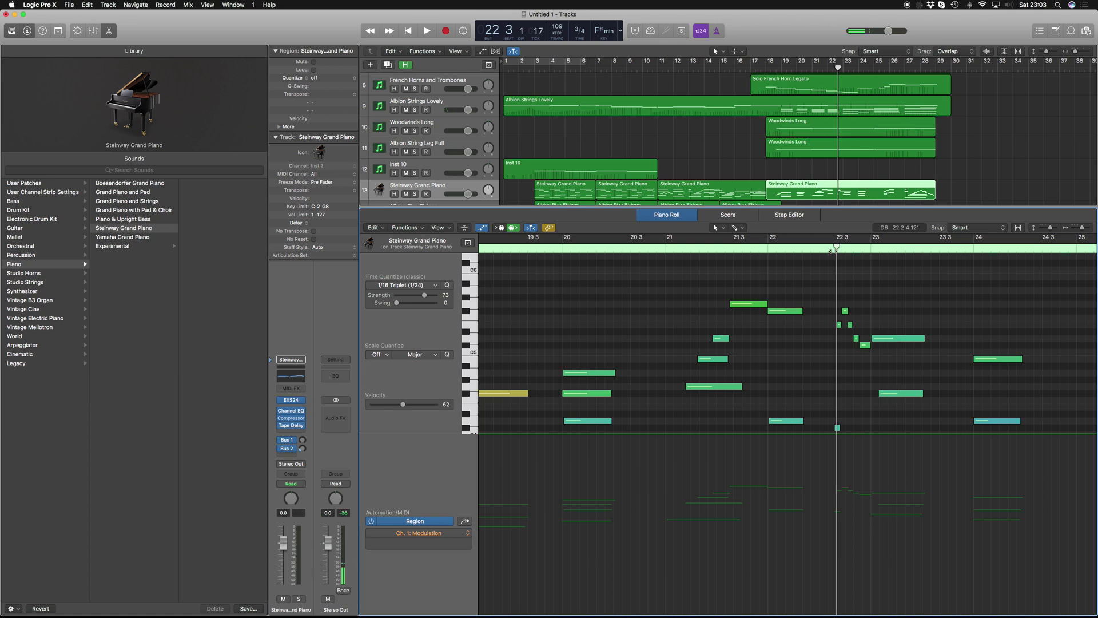
key("space")
double_click(655, 248)
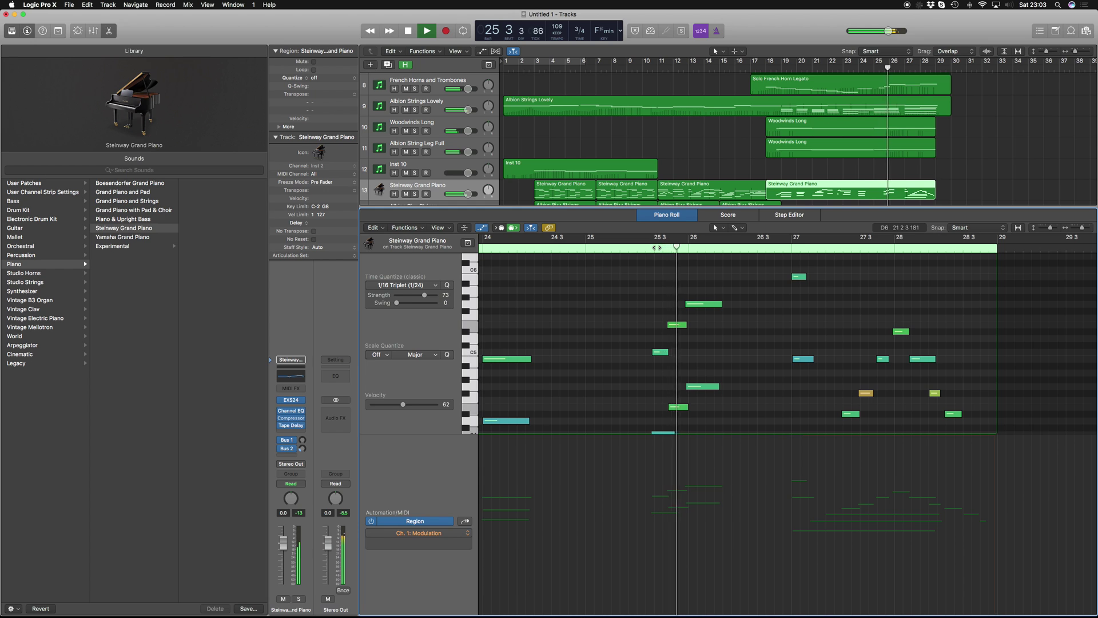
key("space")
Try quantizing the six rising piano notes around bar 26 to 1/4 Note
scroll(709, 343, "down", 3)
left_click_drag(650, 255, 709, 388)
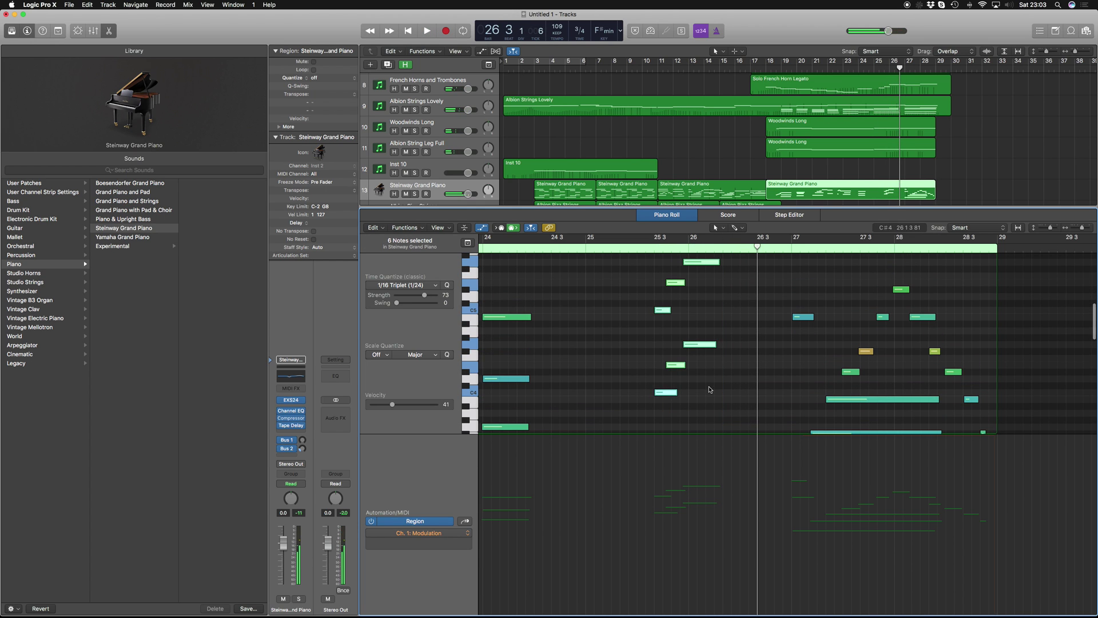
left_click(422, 288)
left_click(400, 314)
left_click(648, 332)
key("super+z")
Quantize the six rising piano notes around bar 26 to 1/8 Note, and play the arrangement to bar 29
left_click_drag(640, 426, 738, 262)
left_click(425, 285)
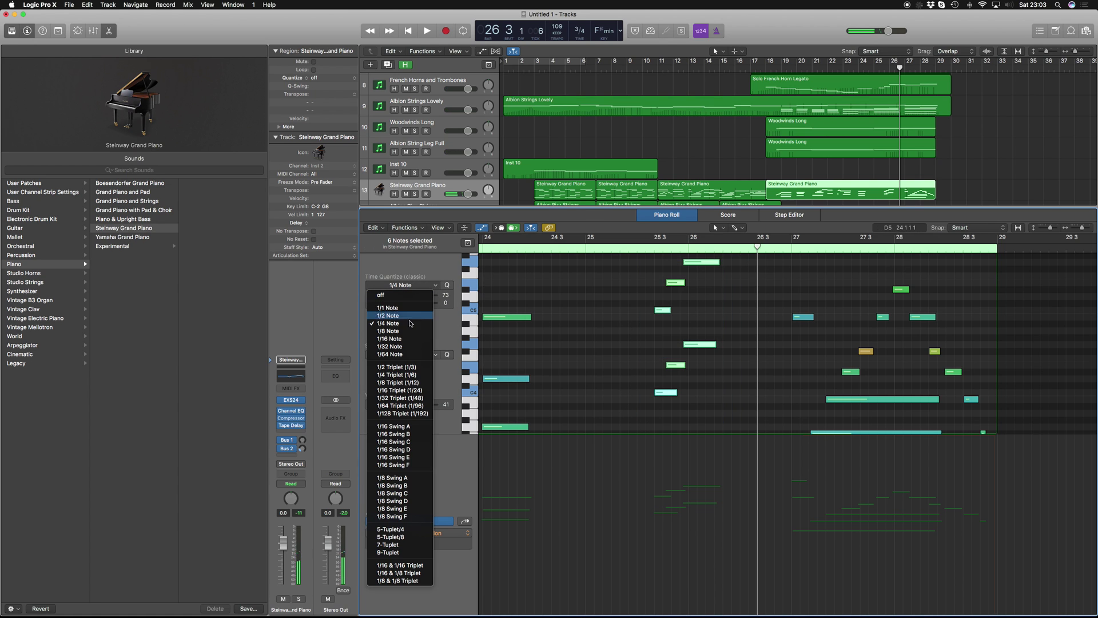
left_click(405, 331)
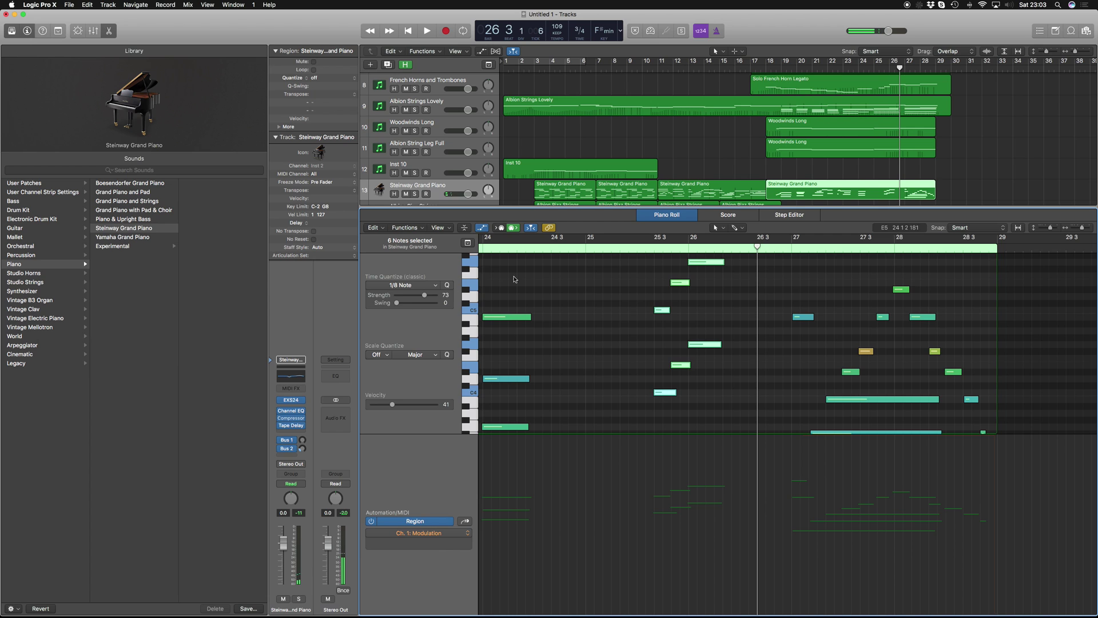
left_click(638, 248)
key("space")
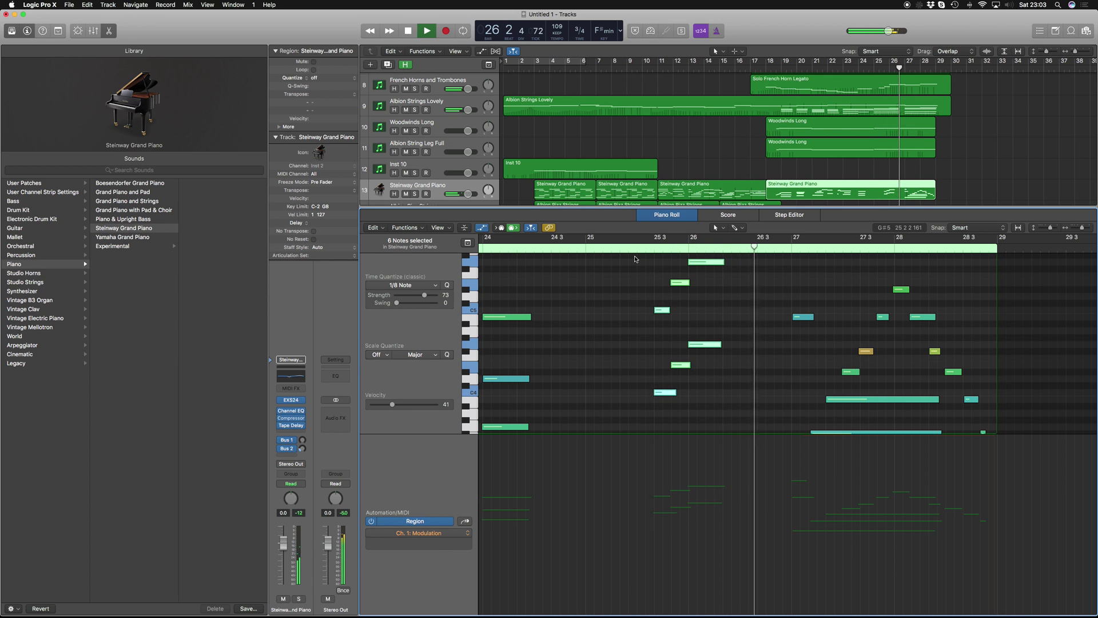
key("p")
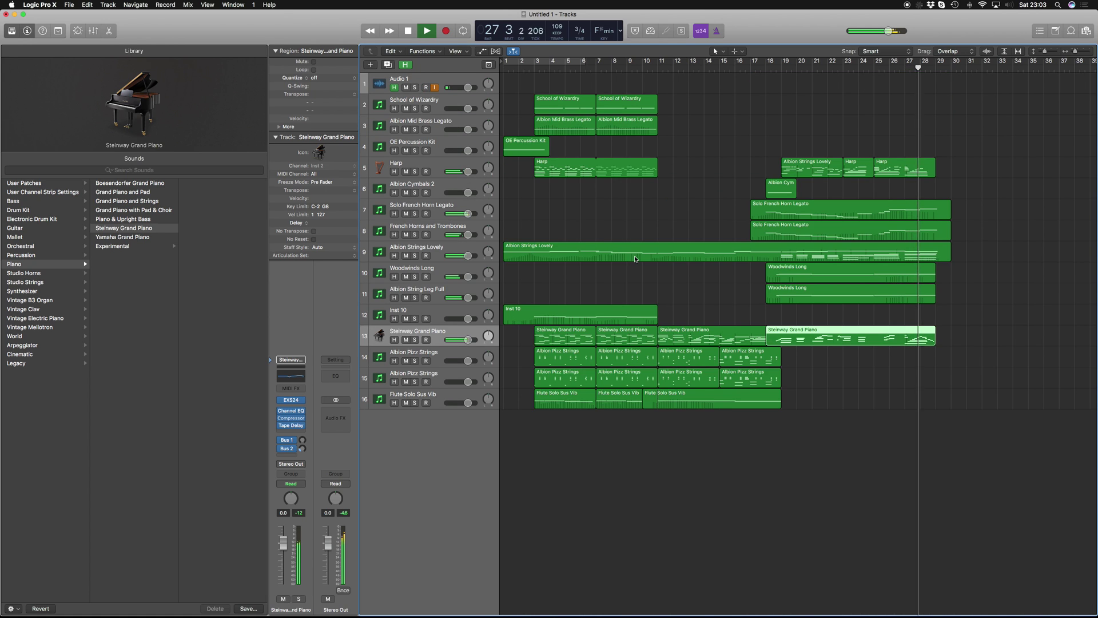
left_click(824, 369)
key("space")
Lengthen the last note of the French Horns and Trombones region to the region's end at bar 30
scroll(946, 241, "right", 3)
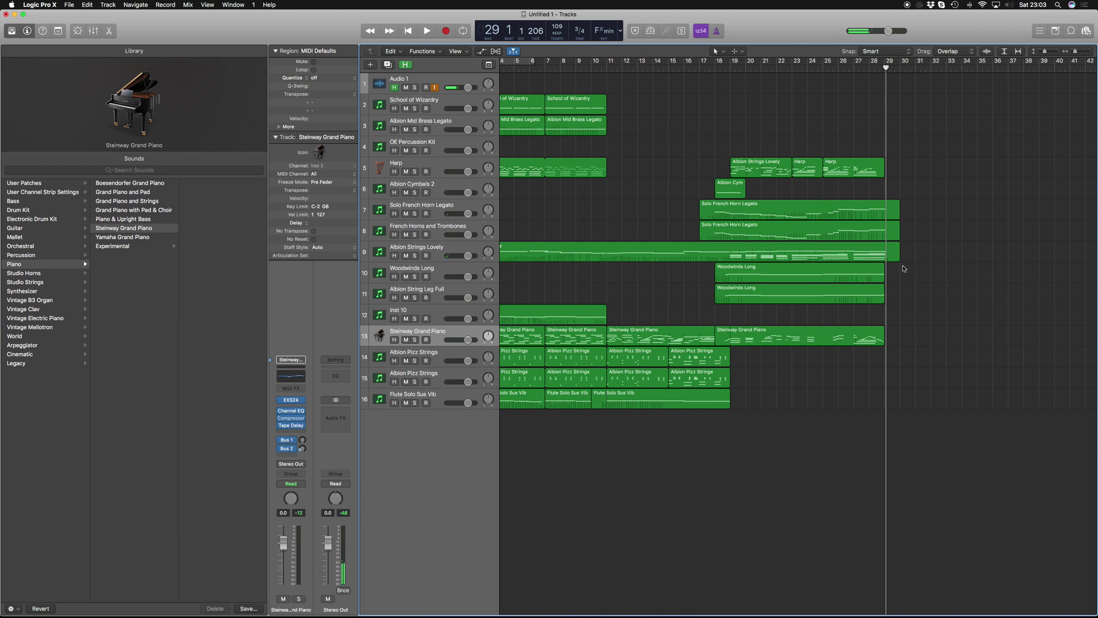
double_click(888, 239)
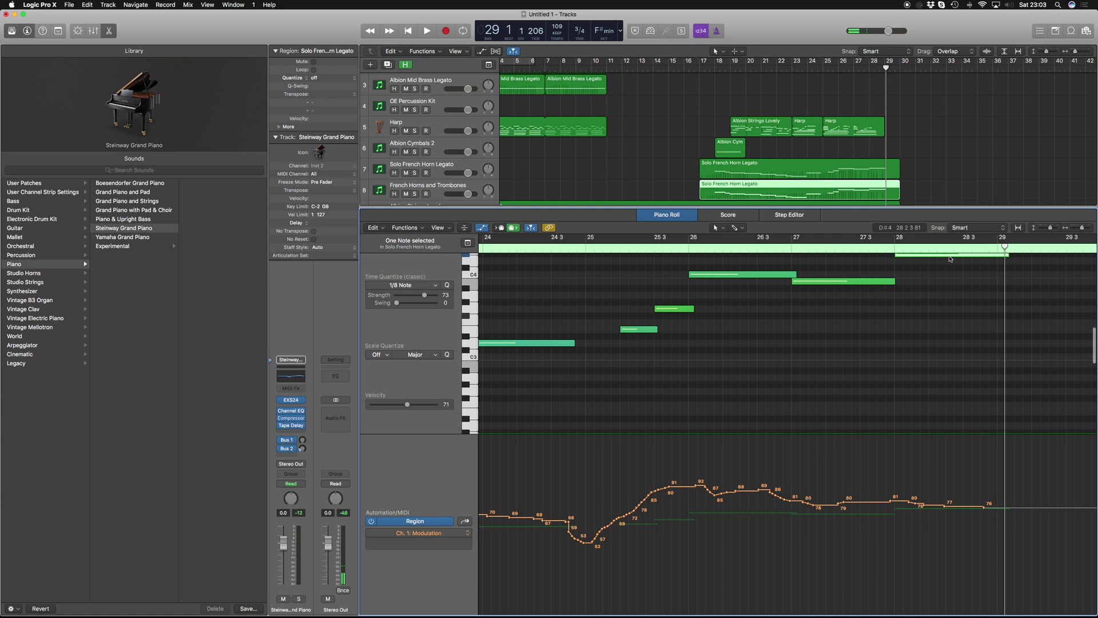
scroll(1025, 356, "up", 3)
scroll(1025, 356, "right", 2)
scroll(1025, 357, "right", 3)
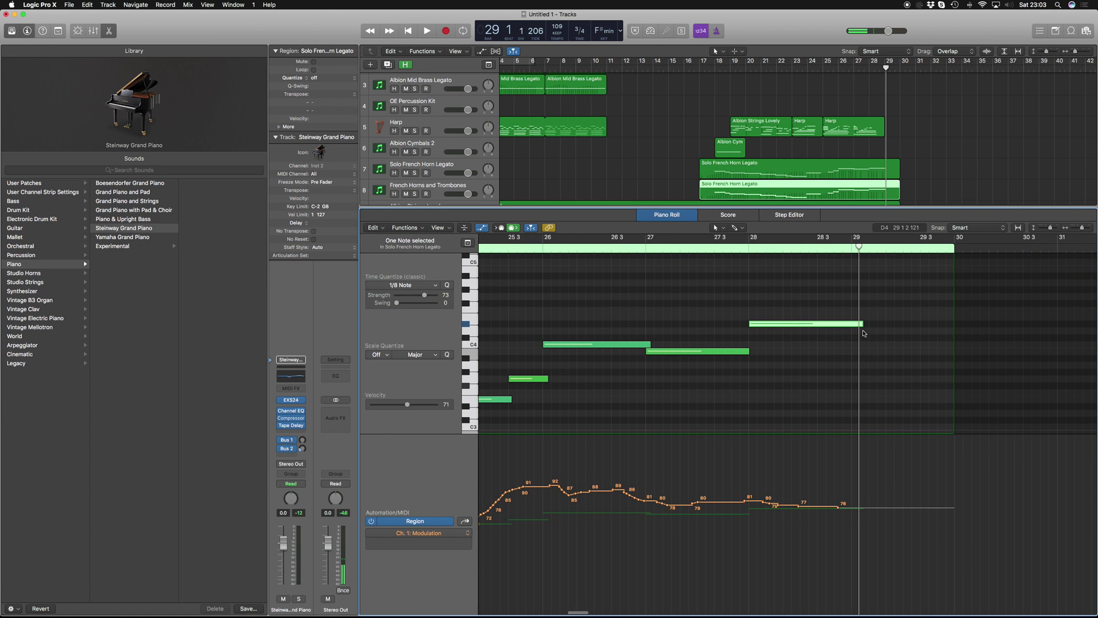
left_click_drag(860, 324, 953, 324)
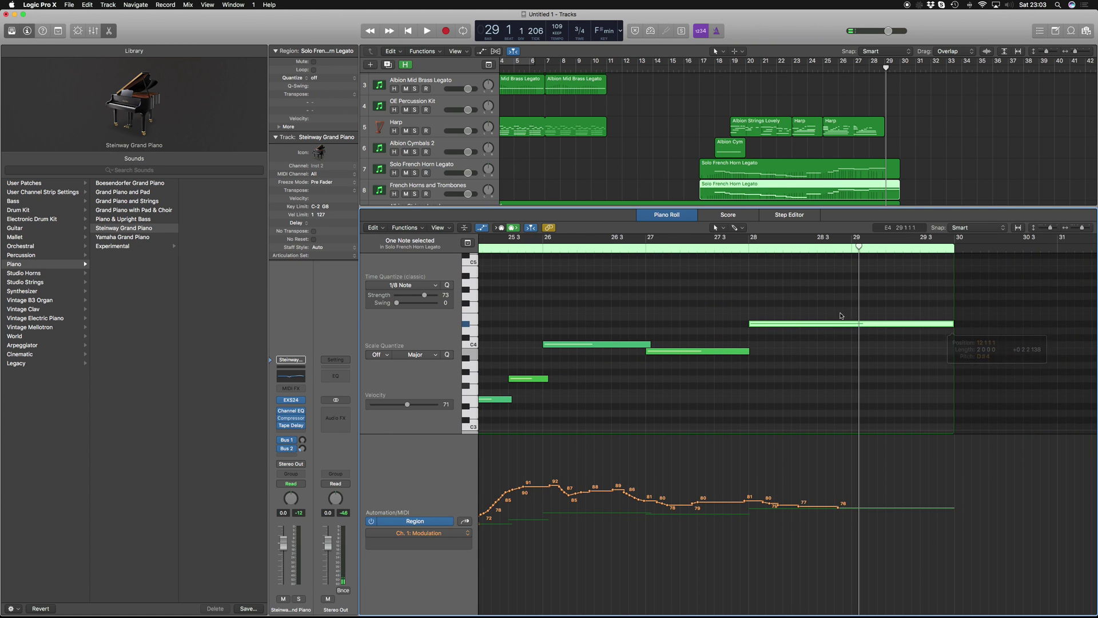
Transpose the last French Horns and Trombones note down one octave, and play the ending from bar 27
left_click(851, 67)
key("Tab")
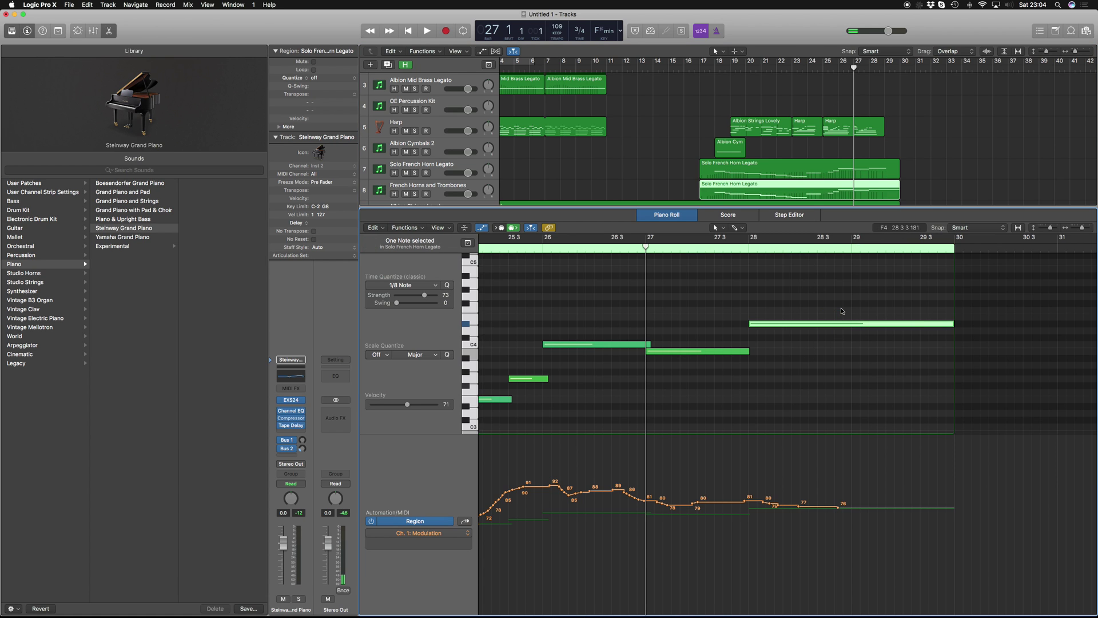
key("alt+shift+Down")
left_click(842, 310)
key("space")
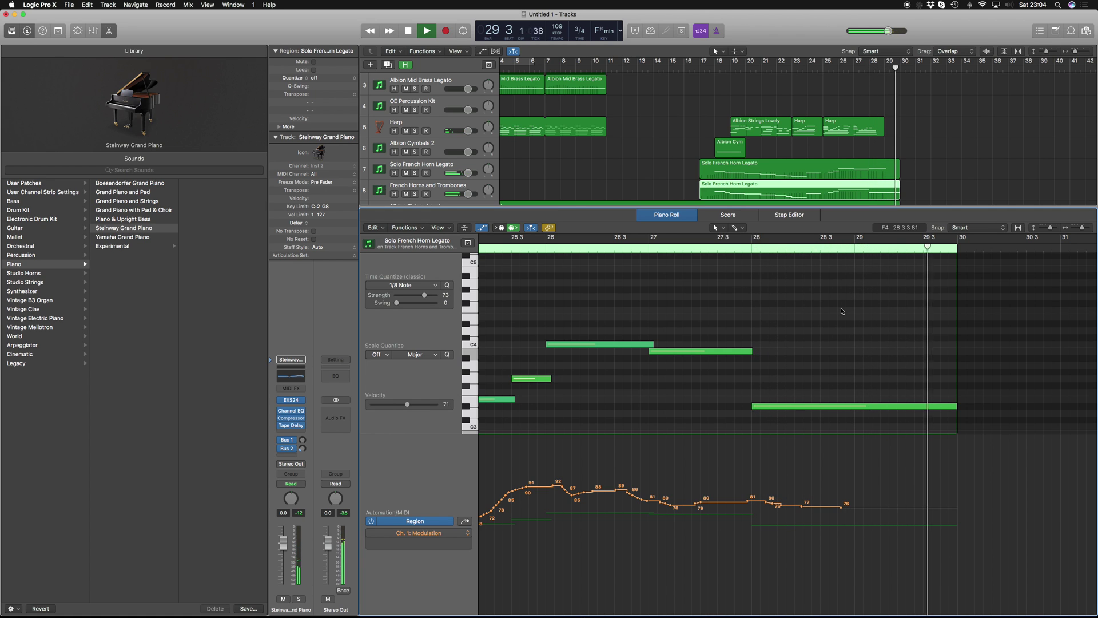
key("p")
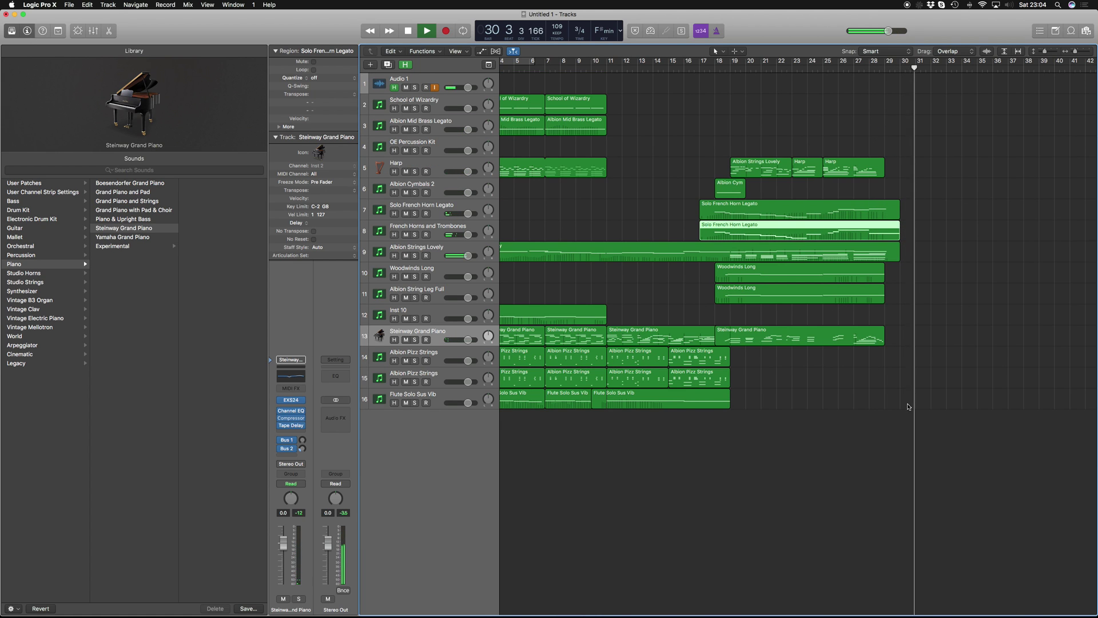
key("space")
Play the full arrangement's ending again from bar 27 to bar 30
left_click(911, 409)
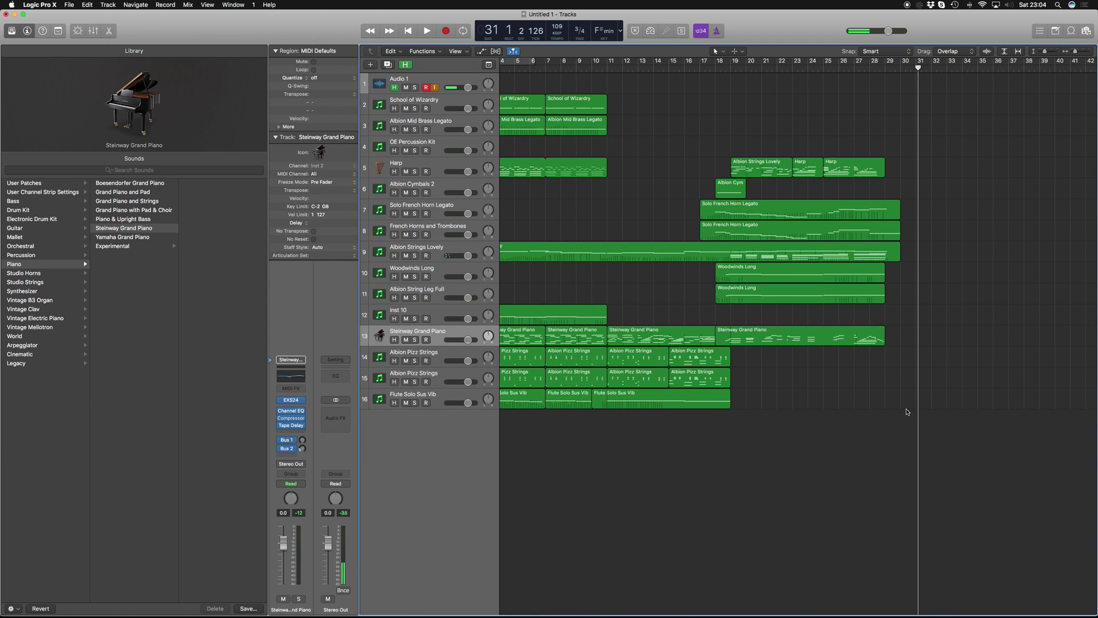
left_click(854, 66)
key("space")
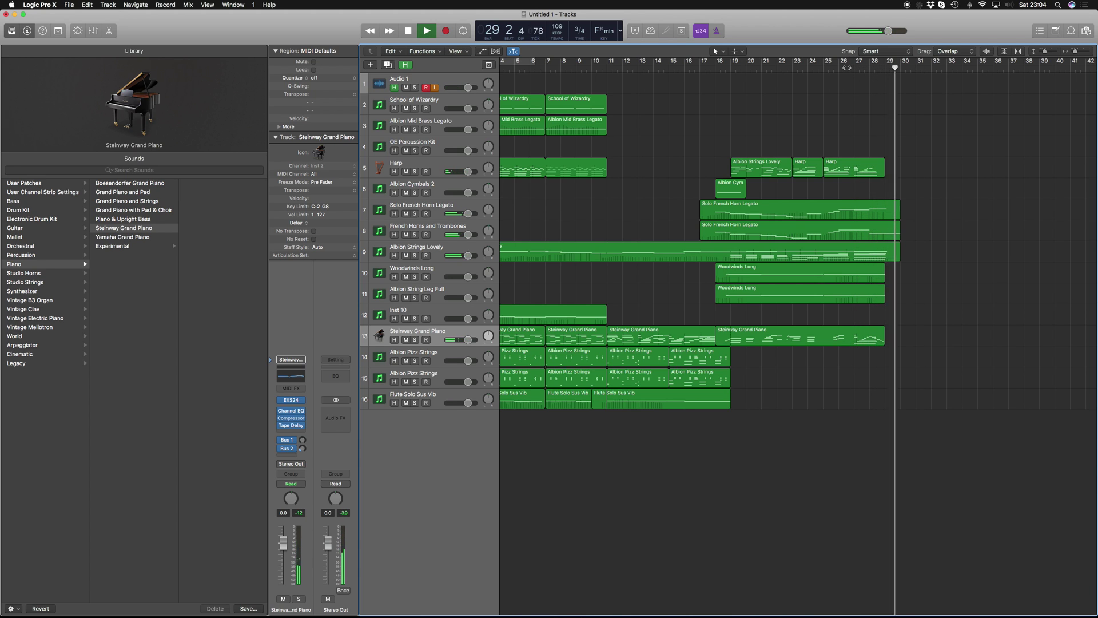
key("space")
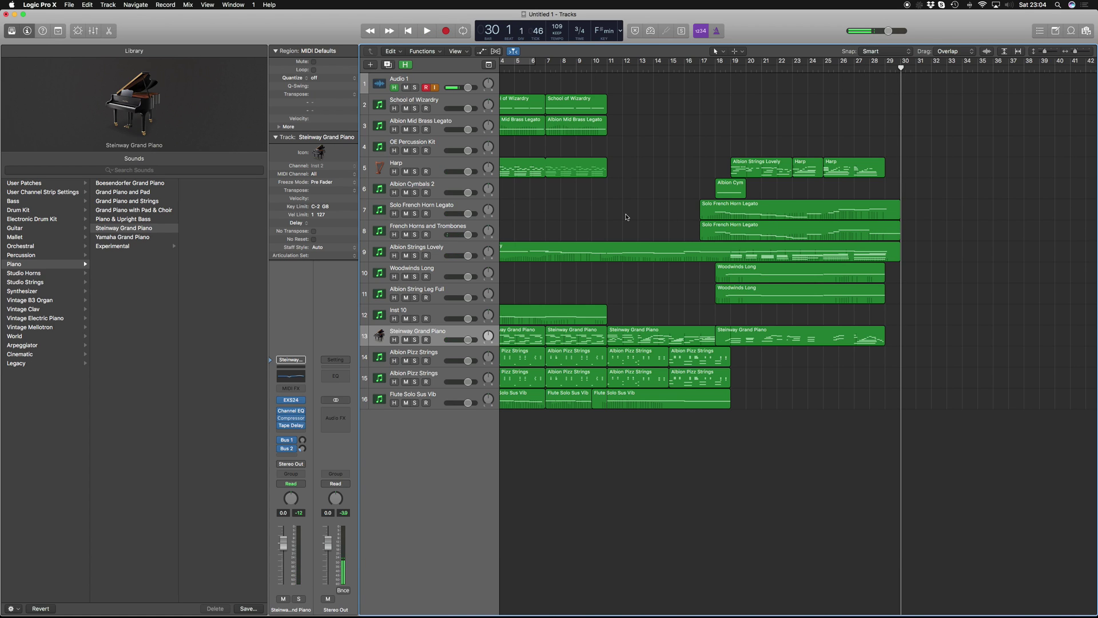
Add a new software instrument track and load the Orchestra Suspense patch by searching the library for "suspe"
left_click(370, 64)
left_click(657, 150)
left_click(197, 171)
type("suspe")
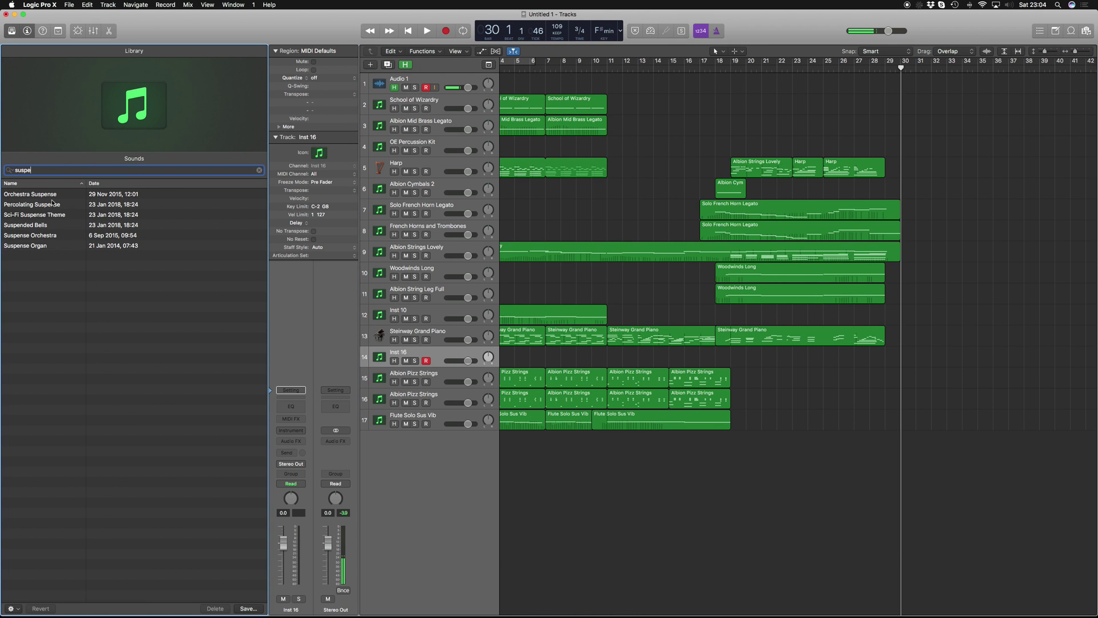
left_click(51, 197)
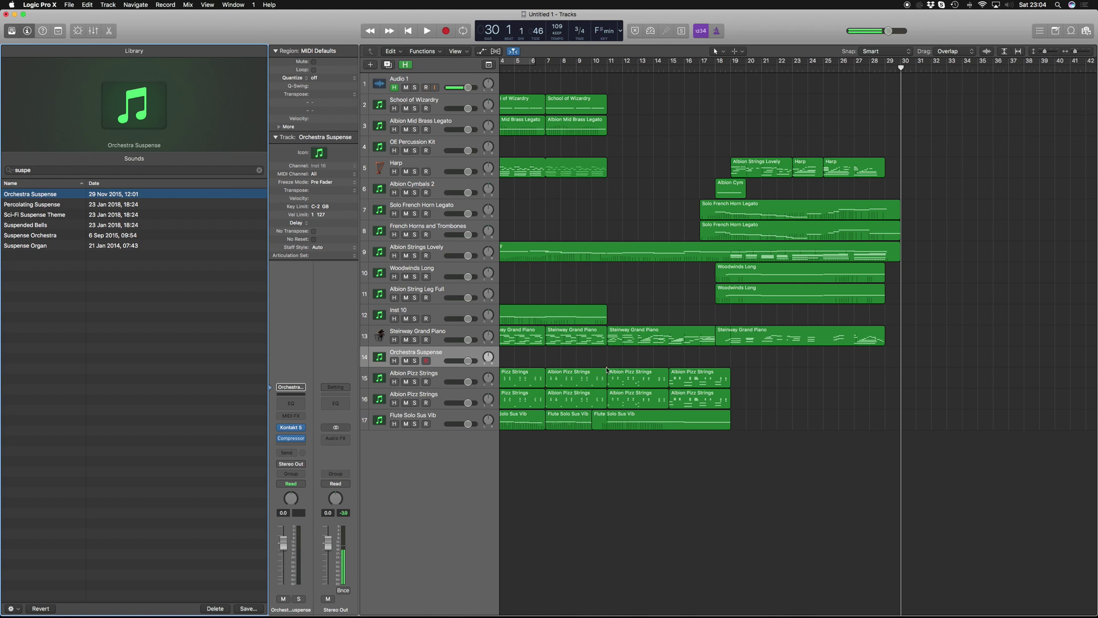
left_click(426, 360)
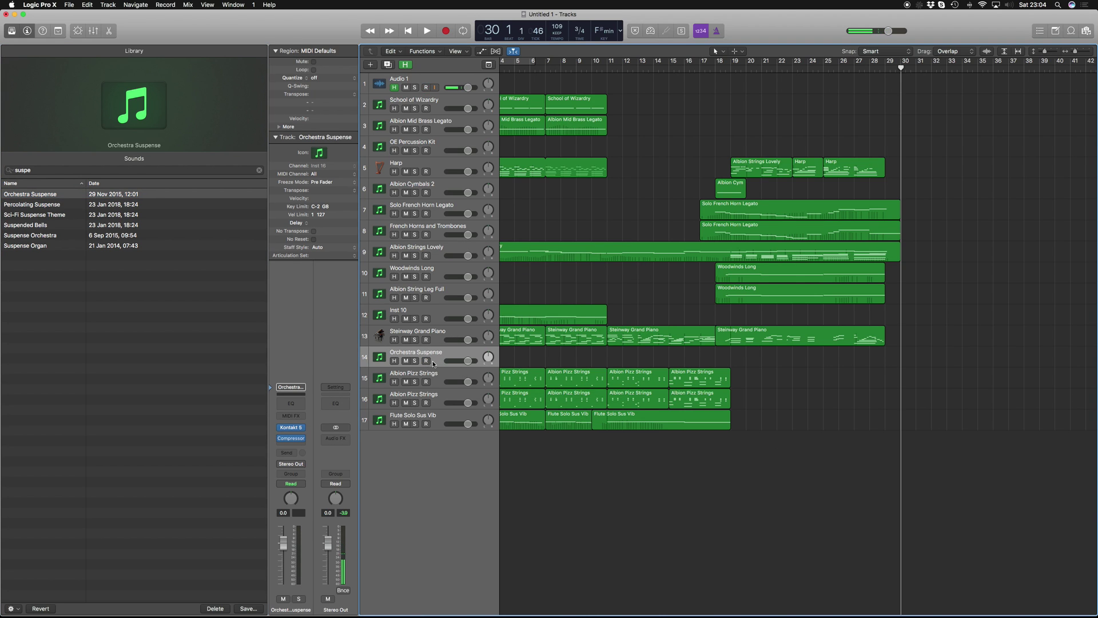
Extend the French Horns and Trombones region to bar 33 and stretch its final note to bar 32
left_click_drag(890, 237, 946, 236)
double_click(931, 235)
scroll(820, 337, "right", 3)
left_click_drag(806, 331, 1011, 330)
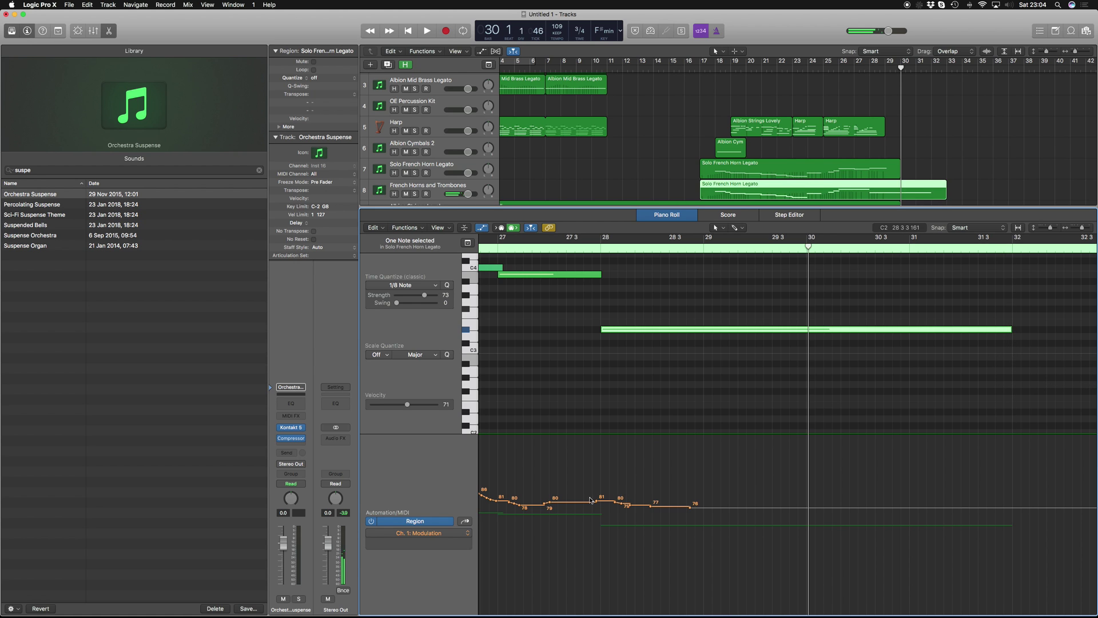
mouse_move(607, 504)
left_mouse_down()
mouse_move(740, 581)
mouse_move(726, 572)
left_mouse_up()
key("e")
Record a chord part on the Orchestra Suspense track, starting the take at bar 28 and stopping in bar 38
left_click(861, 405)
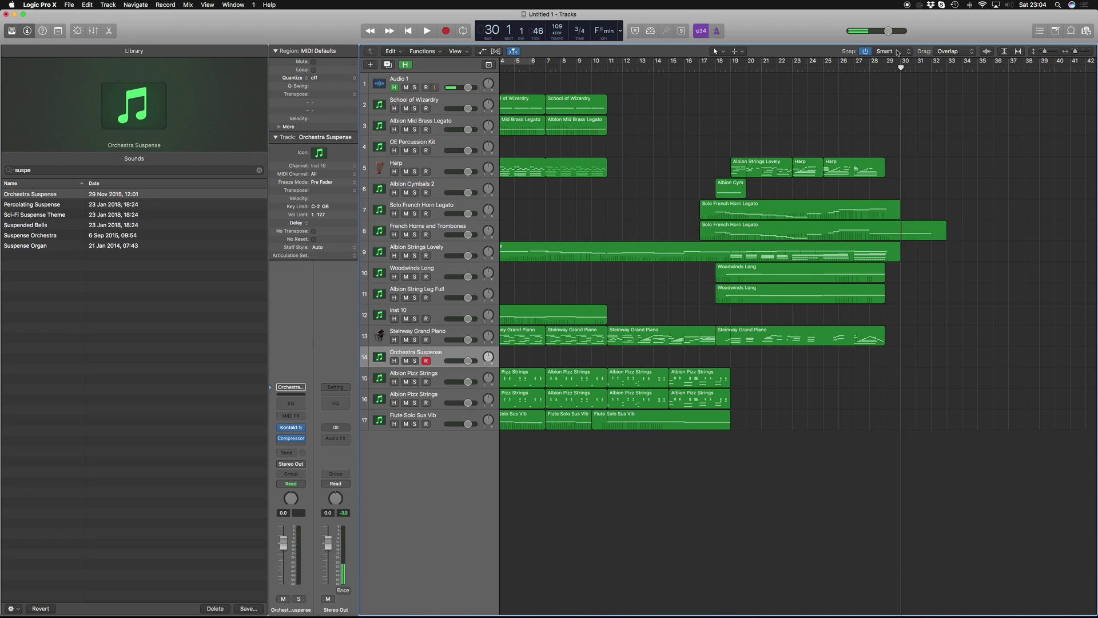
key("space")
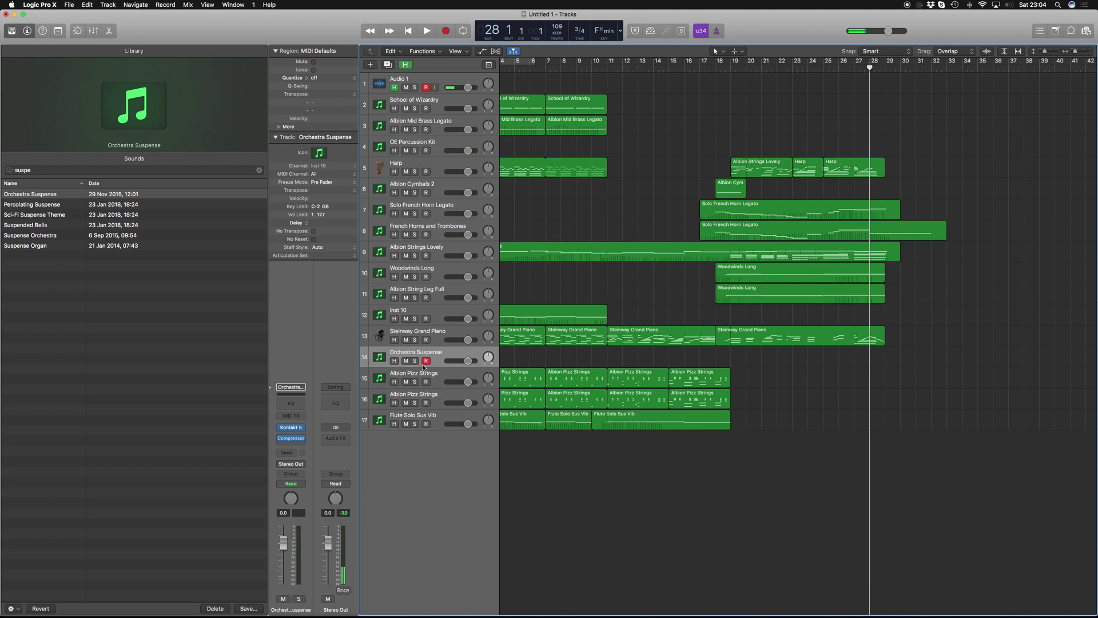
key("r")
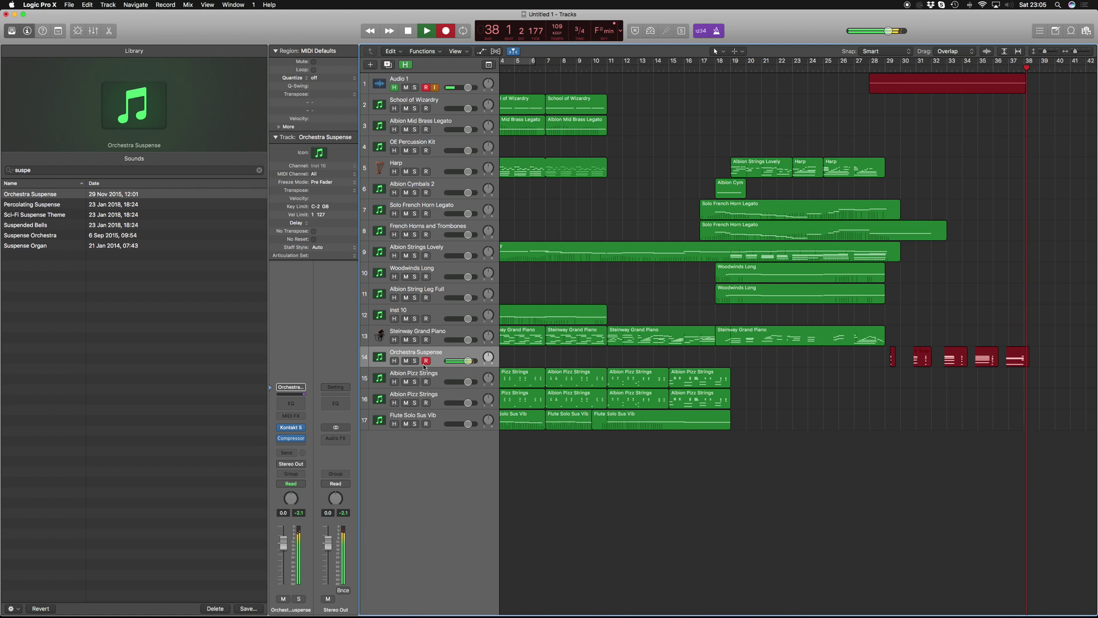
key("space")
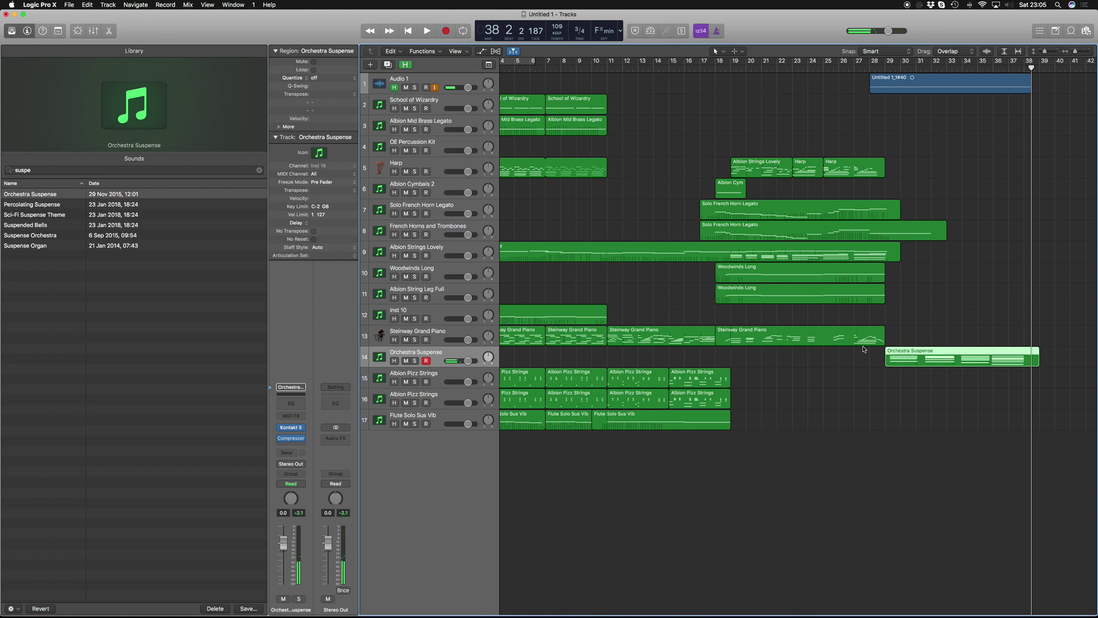
Open the Orchestra Suspense region for note editing and move all its notes so the first chord starts at bar 29
double_click(903, 354)
key("super+a")
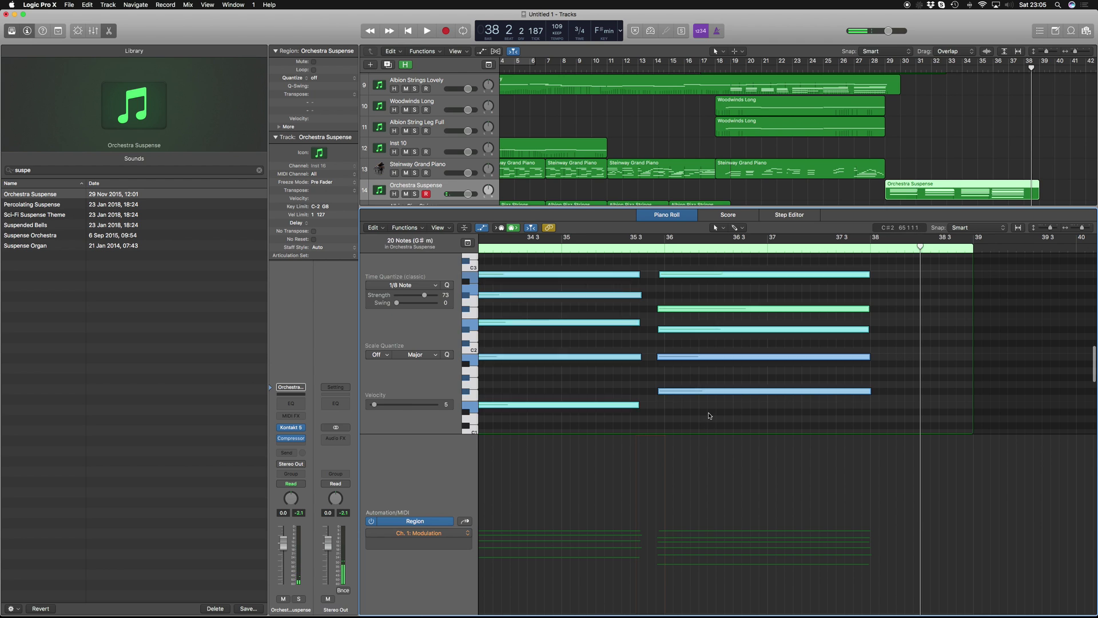
scroll(696, 412, "left", 10)
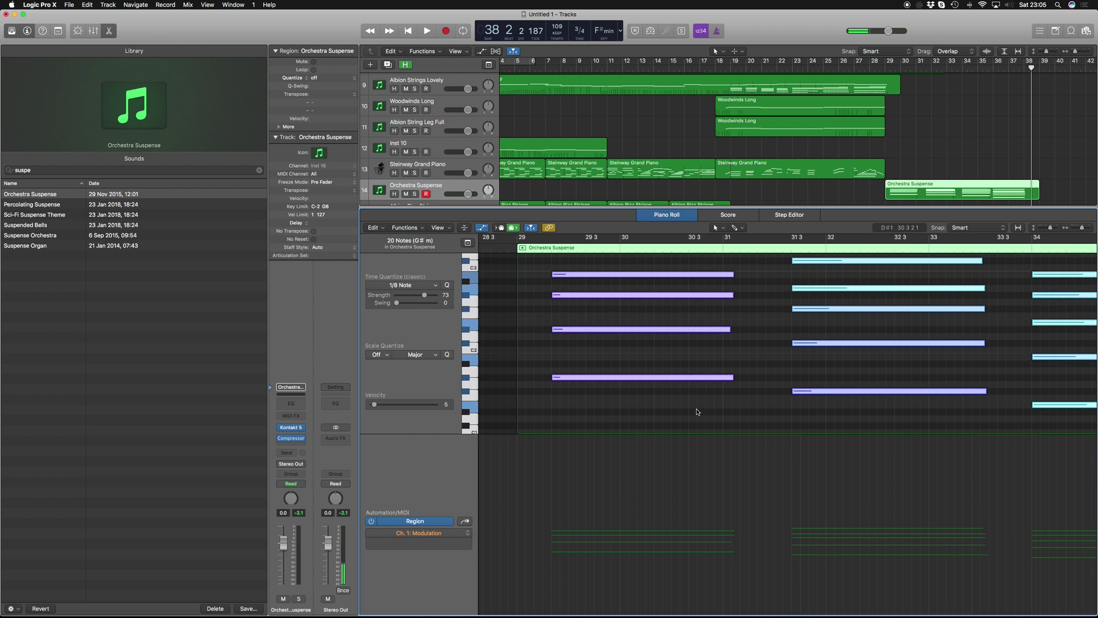
scroll(696, 412, "up", 2)
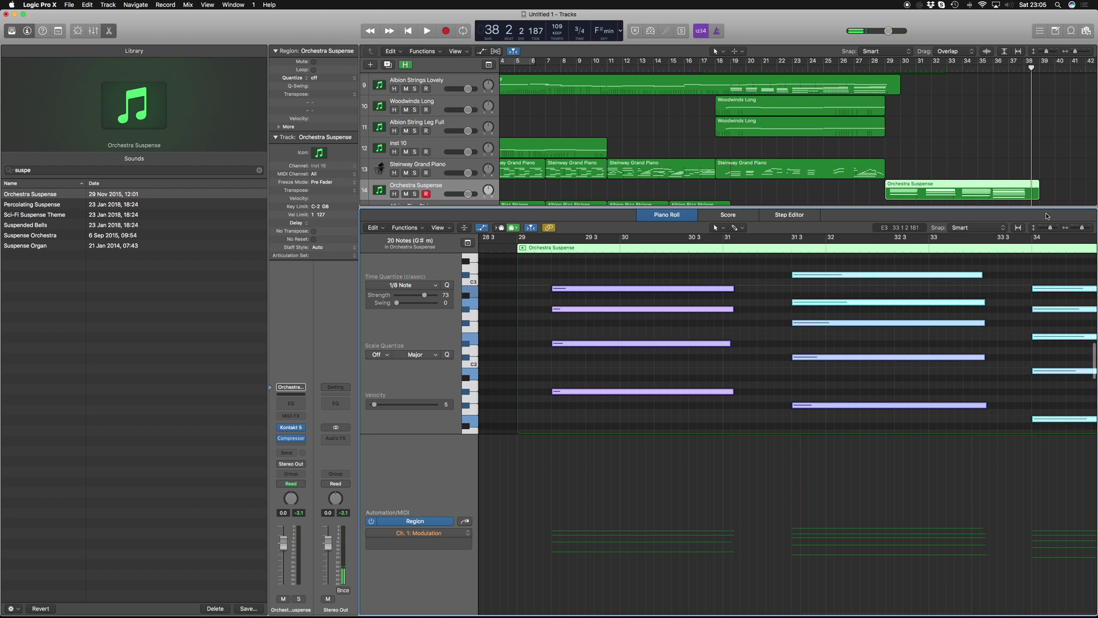
left_click_drag(1082, 229, 1078, 228)
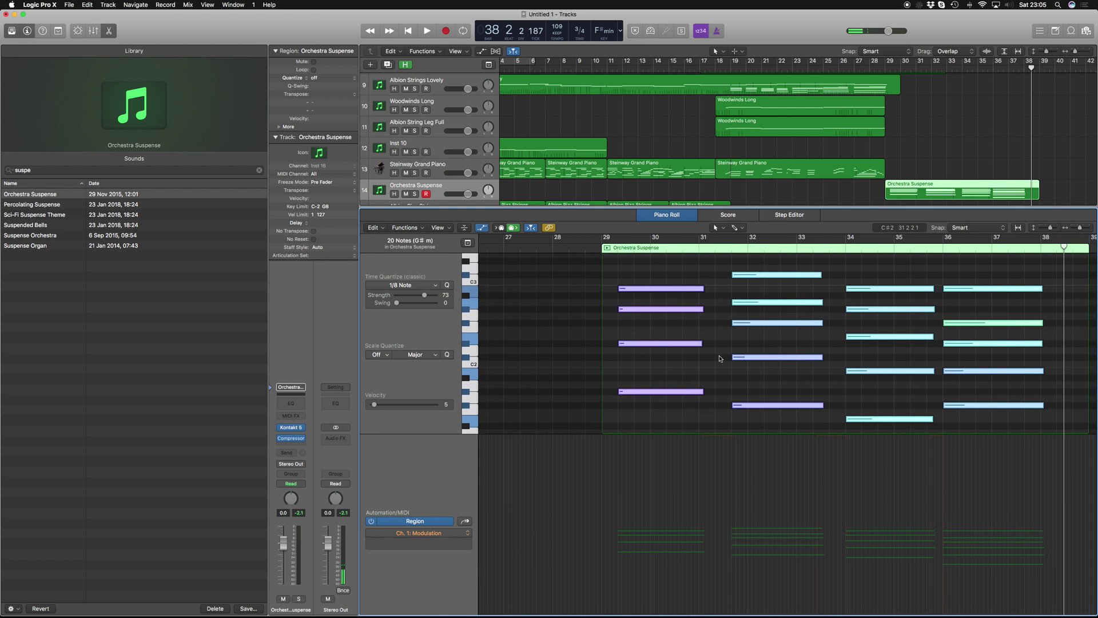
left_click(713, 357)
key("super+a")
left_click_drag(636, 290, 620, 290)
Move the second Orchestra Suspense chord to start at bar 31, play the passage and close the note editor
left_click(694, 300)
left_click_drag(733, 414, 747, 279)
scroll(800, 320, "down", 2)
left_click_drag(845, 409, 851, 259)
scroll(848, 298, "up", 2)
double_click(559, 250)
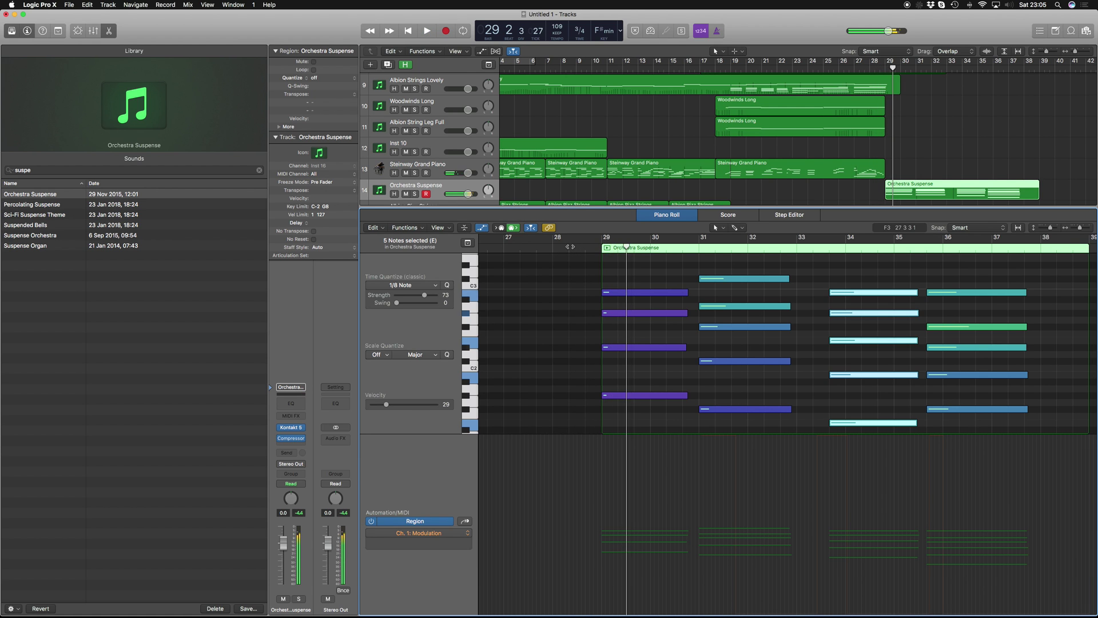
key("space")
key("p")
key("p")
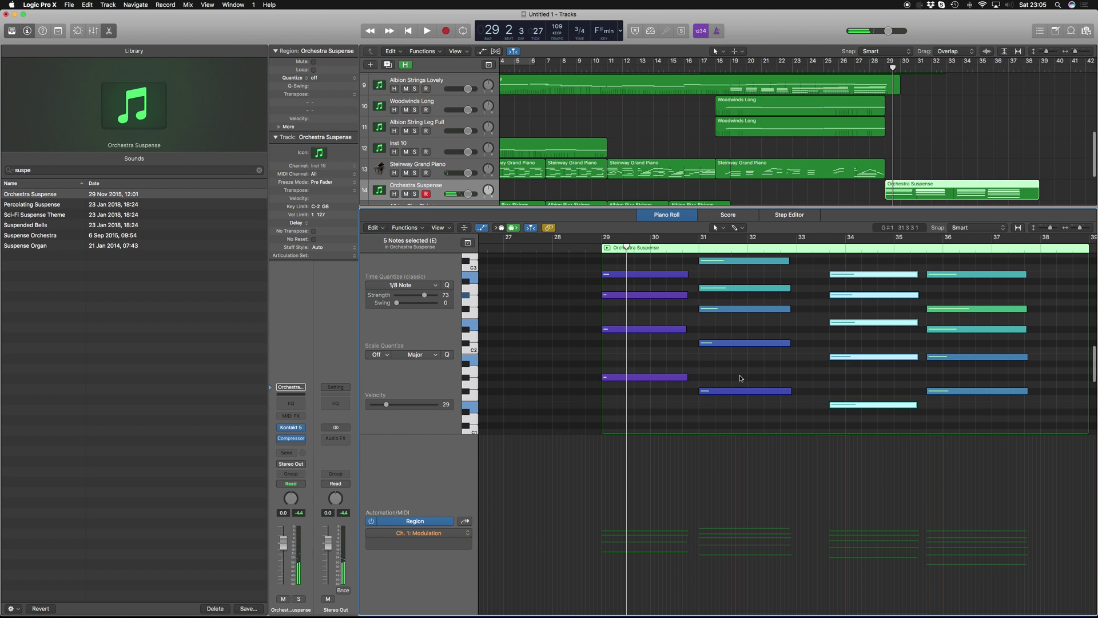
key("p")
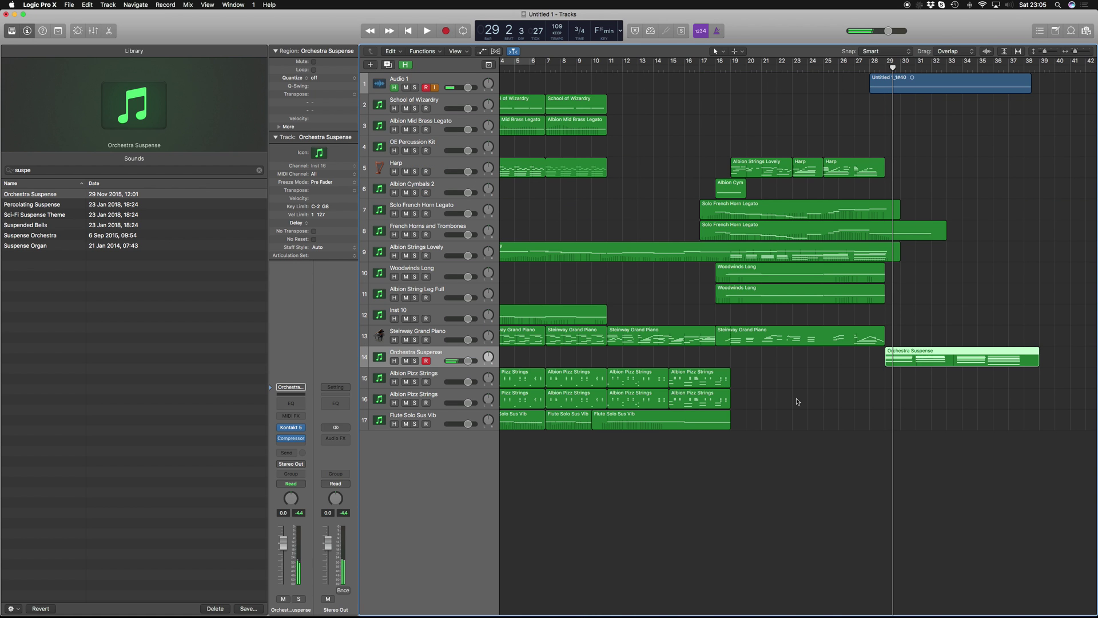
Delete the audio region Untitled 1_1#40 from the Audio 1 track together with its recorded file on disk
left_click(797, 401)
left_click(887, 84)
key("Delete")
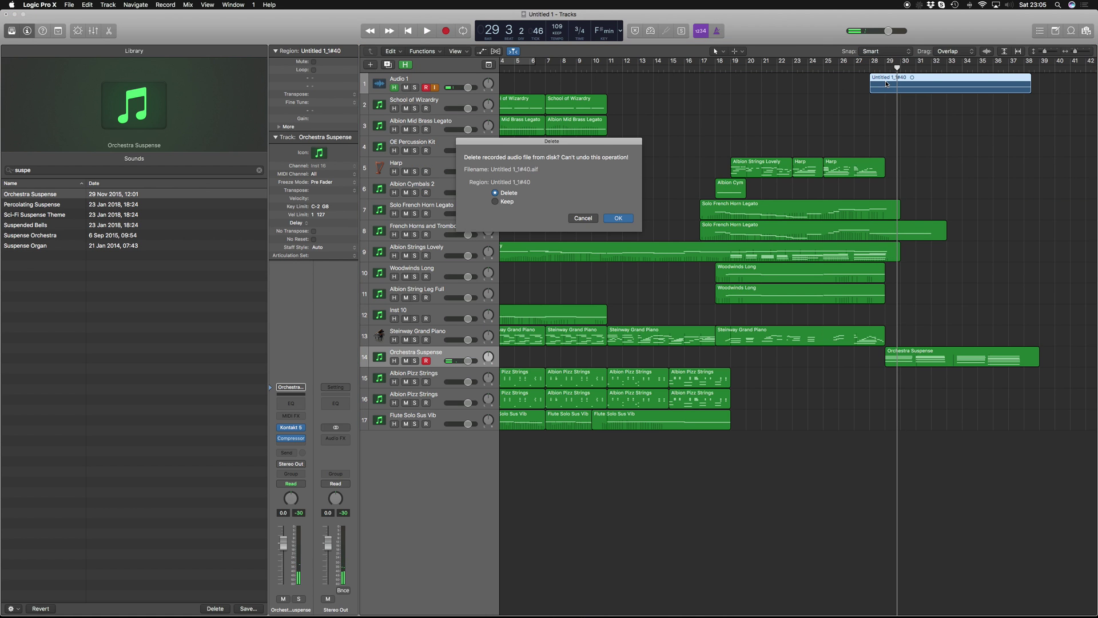
key("Return")
Play the arrangement from bar 28 to bar 33 and place the playhead at bar 31
left_click(868, 64)
key("space")
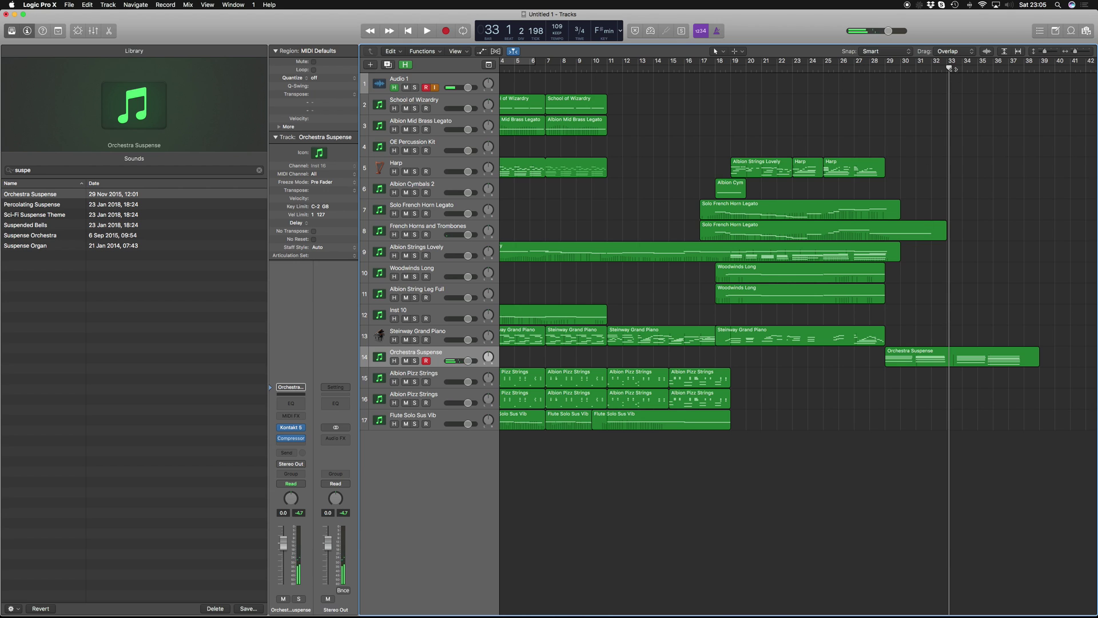
left_click_drag(949, 68, 915, 75)
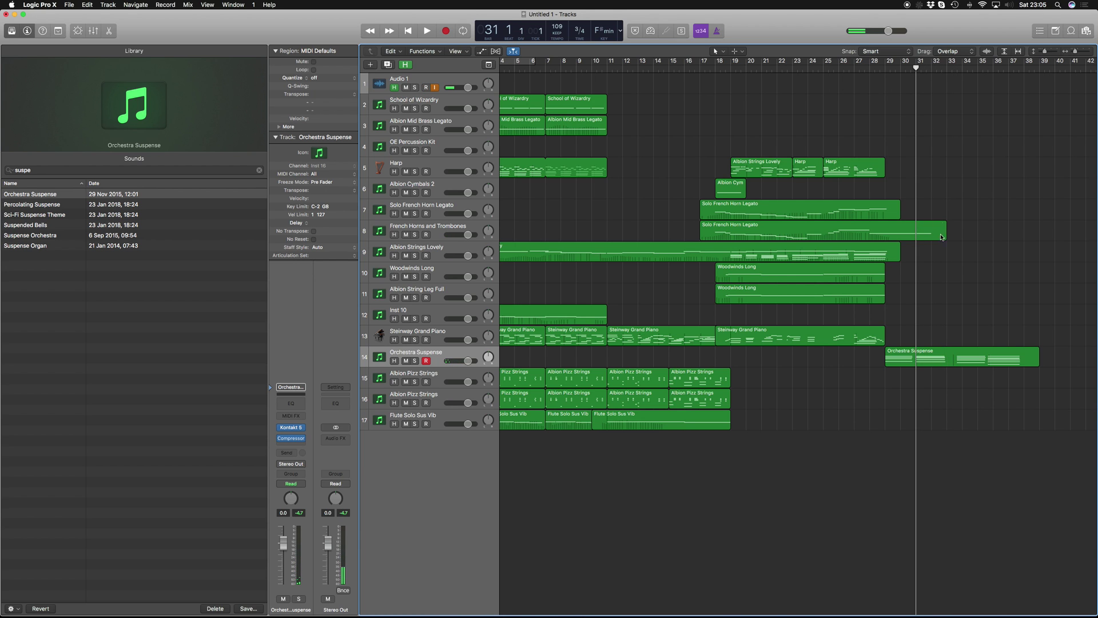
Shorten the first Orchestra Suspense chord to one bar, and place a one-bar second chord at bar 30
double_click(945, 347)
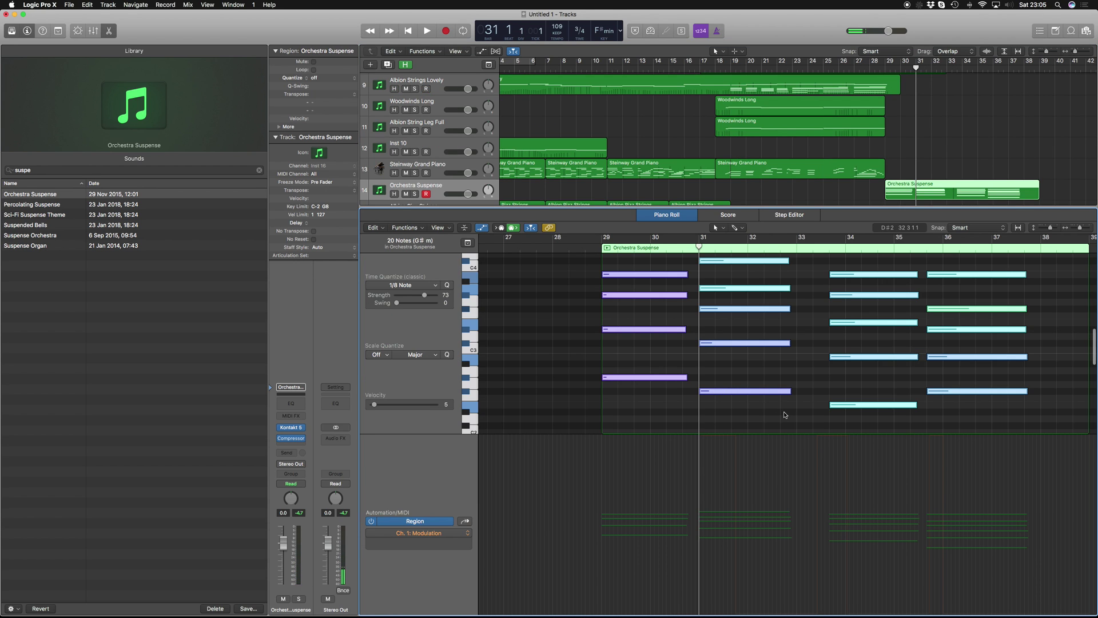
scroll(782, 413, "up", 2)
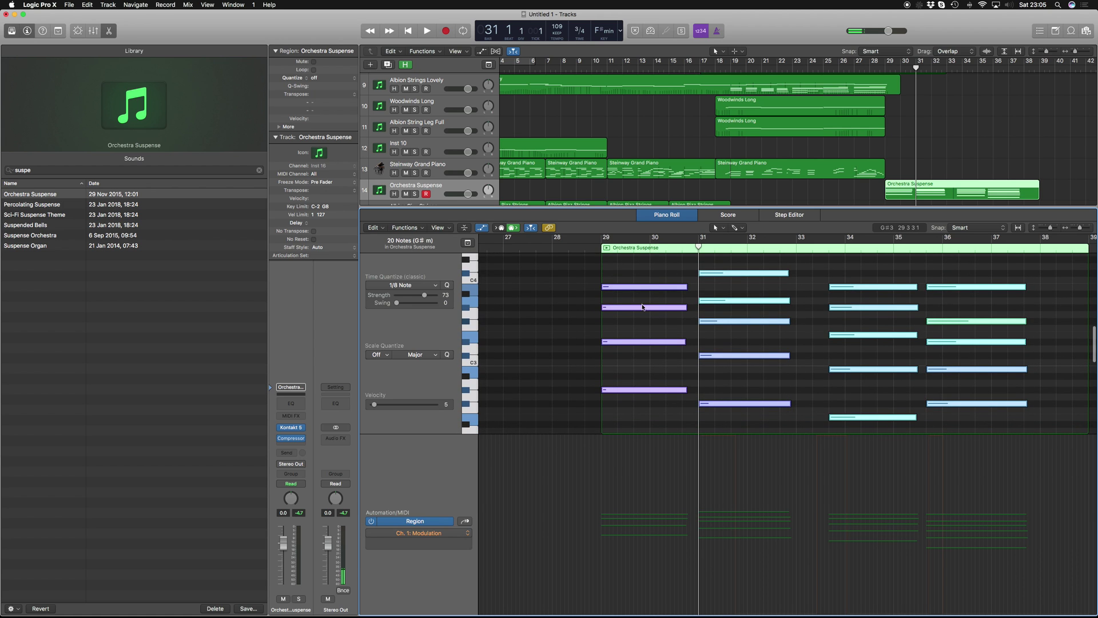
key("shift+space")
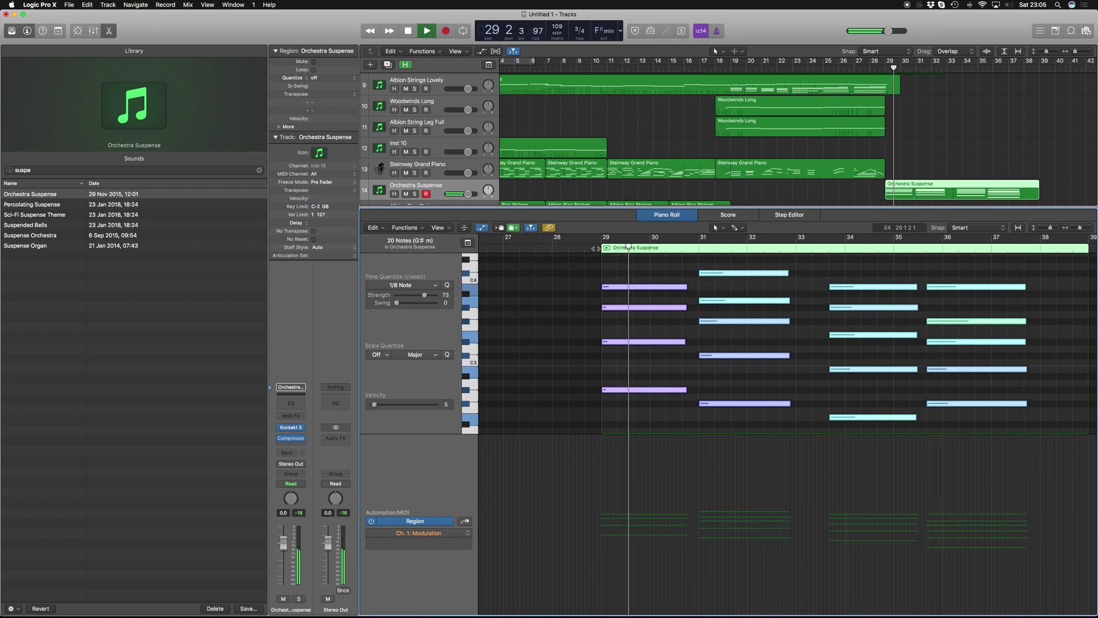
key("space")
left_click_drag(682, 388, 654, 318)
left_click_drag(743, 412, 689, 275)
scroll(761, 309, "down", 1)
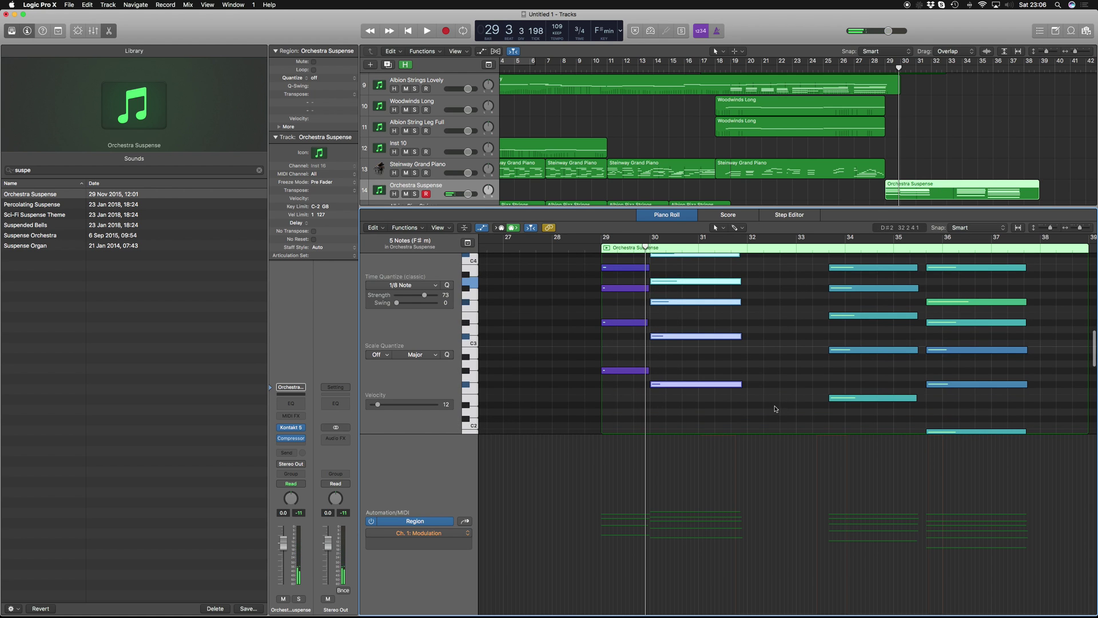
scroll(717, 264, "up", 1)
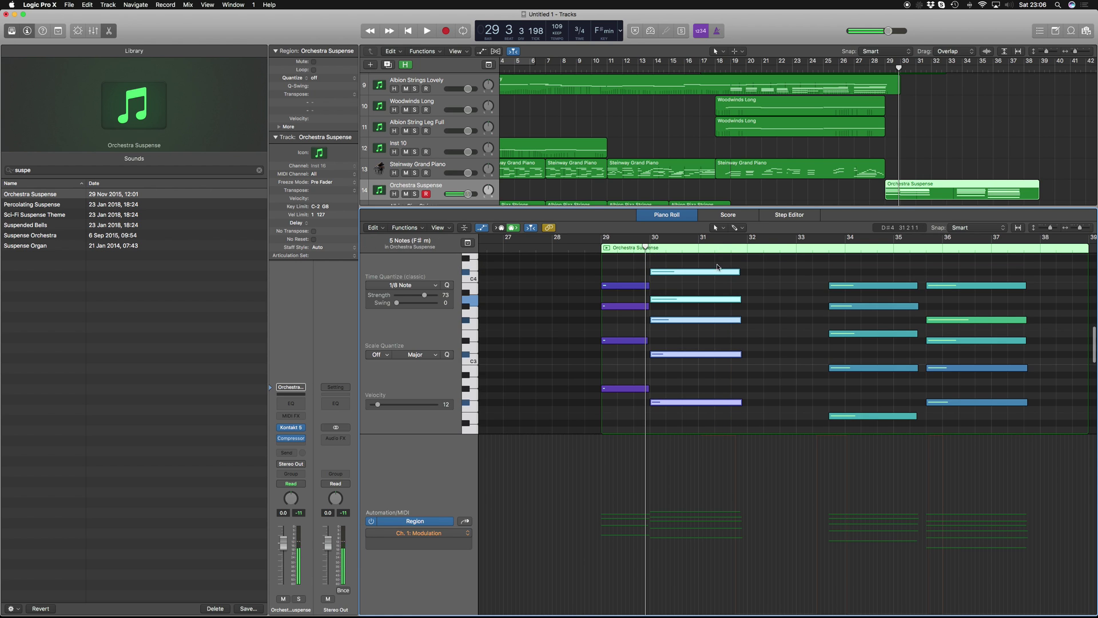
left_click_drag(736, 275, 697, 273)
Move the third Orchestra Suspense chord to bar 31, shorten it to one bar and play the result
left_click_drag(822, 405, 854, 310)
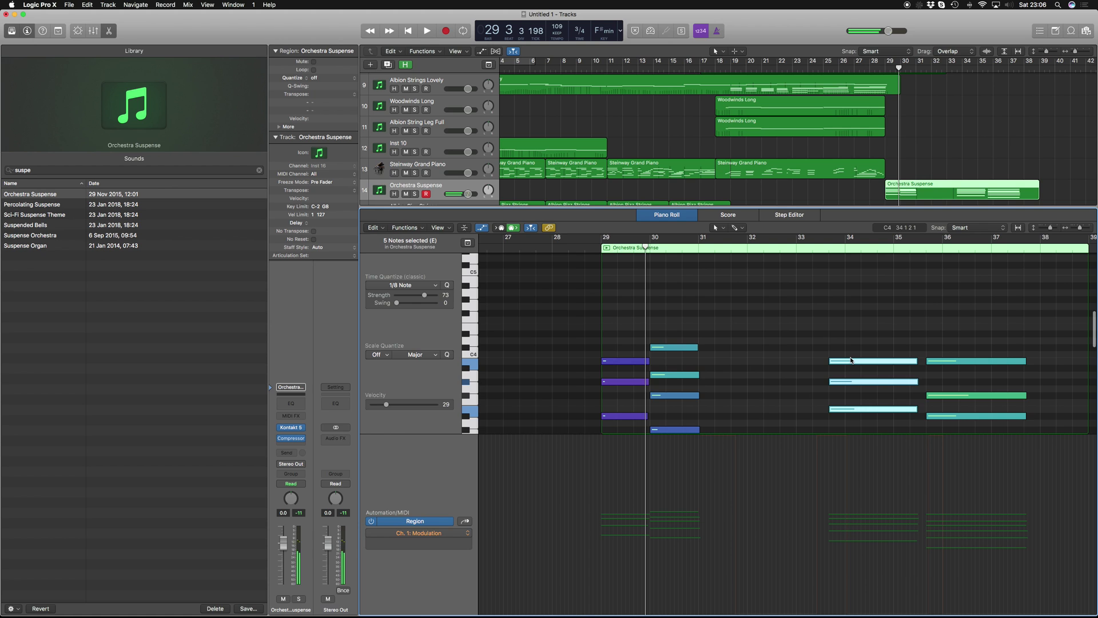
left_click_drag(851, 362, 724, 362)
scroll(791, 355, "down", 1)
scroll(792, 355, "down", 1)
key("cmd+z")
left_click_drag(864, 350, 734, 351)
scroll(741, 441, "down", 3)
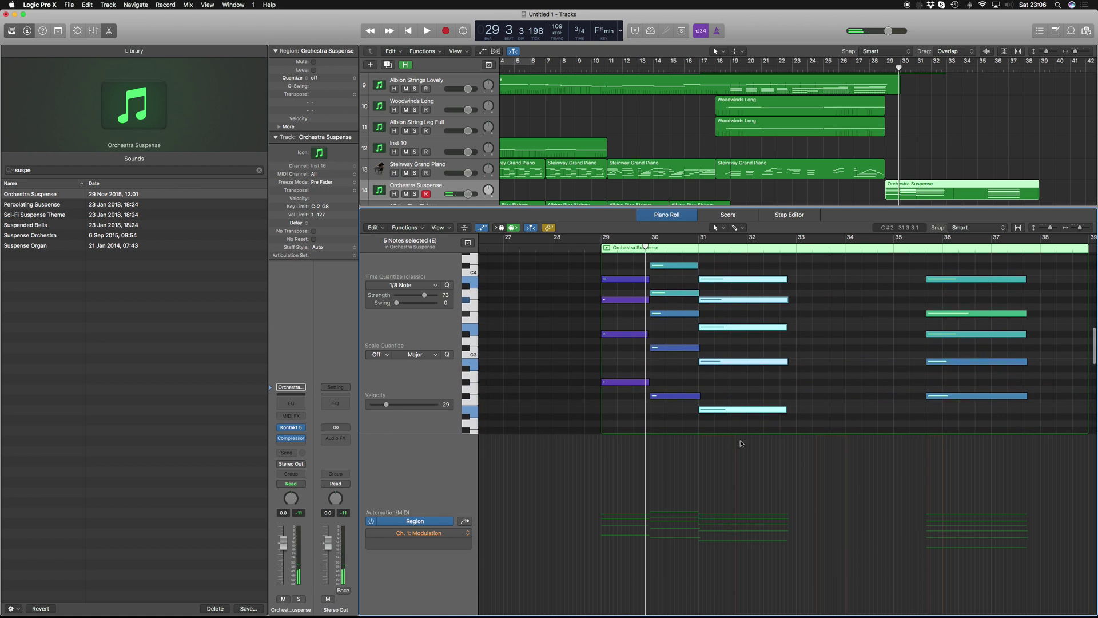
left_click_drag(786, 298, 748, 294)
key("space")
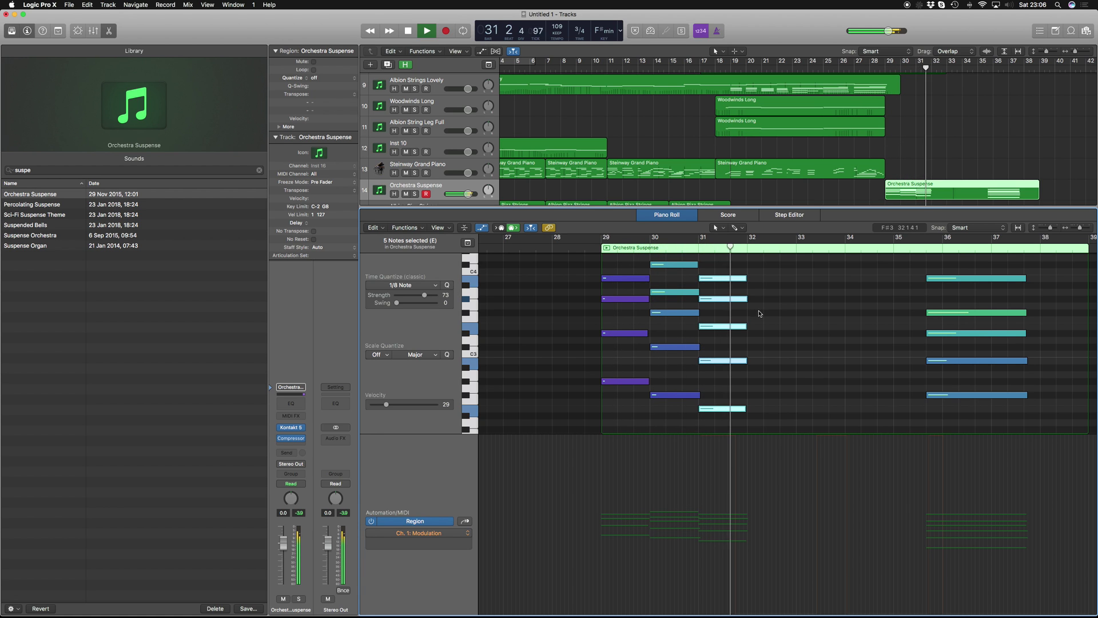
key("space")
Move the six-note fourth chord to bar 32 and shorten all its notes to one bar
scroll(759, 313, "down", 5)
left_click_drag(853, 357, 778, 303)
scroll(809, 412, "down", 4)
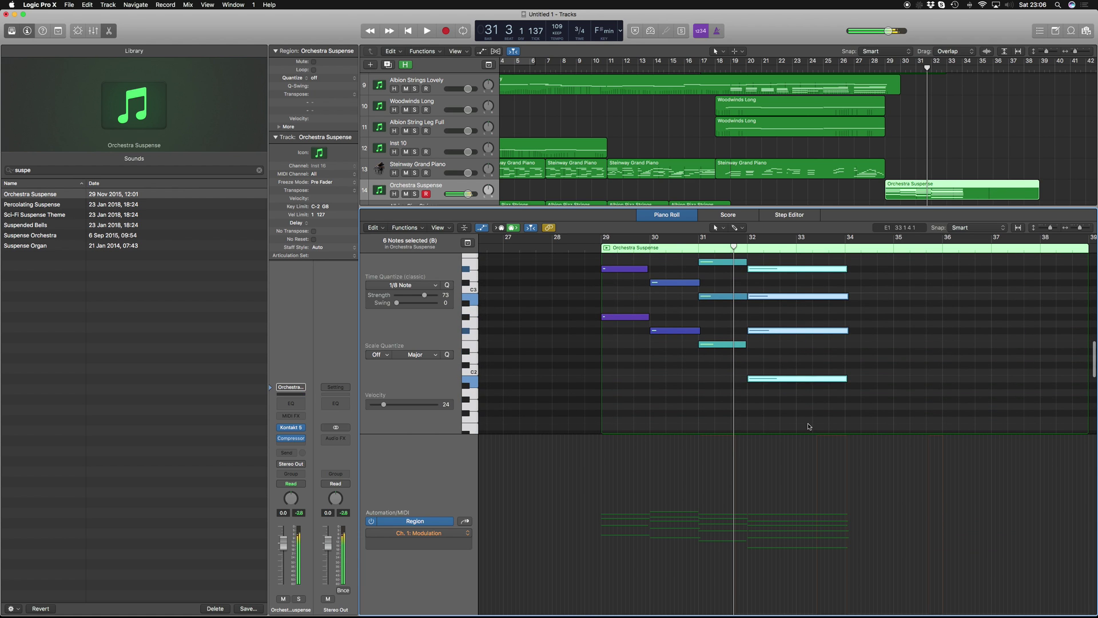
scroll(802, 254, "up", 3)
left_click_drag(840, 281, 796, 306)
left_click(772, 317)
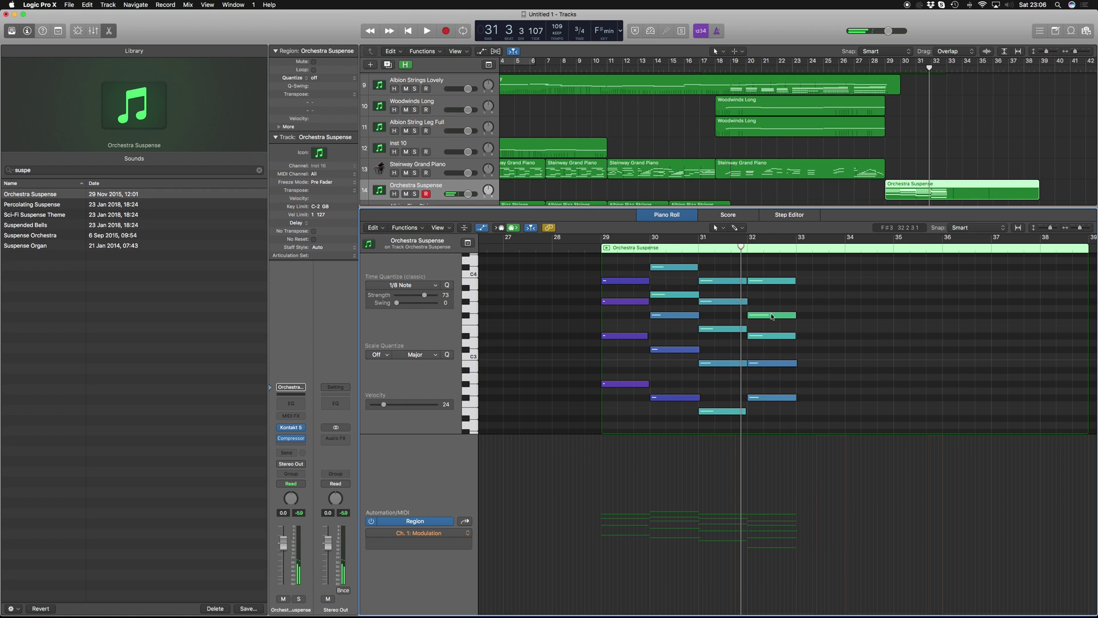
Extend the third chord's B3 and B2 notes to bar 33 so each lasts two bars
left_click_drag(743, 281, 795, 283)
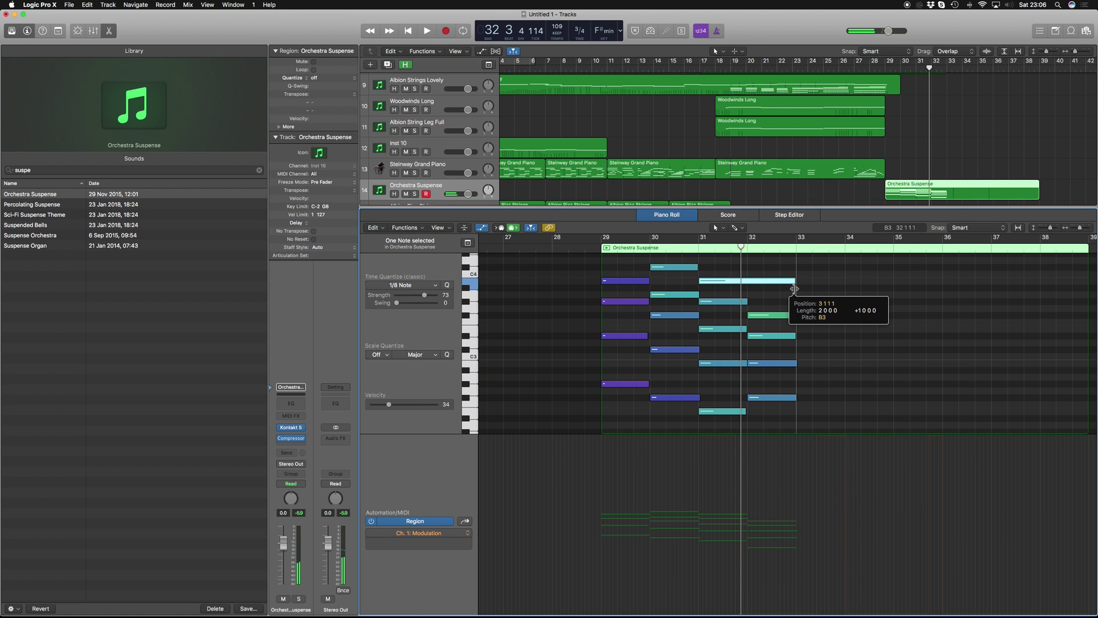
left_click_drag(746, 363, 795, 363)
scroll(795, 366, "down", 3)
scroll(767, 361, "up", 1)
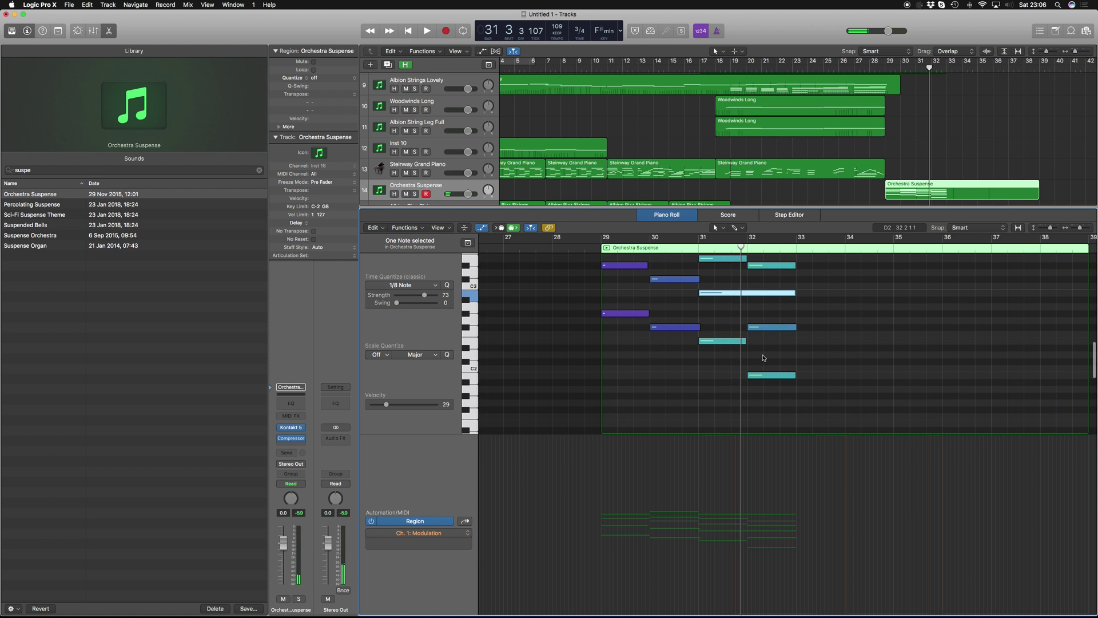
scroll(763, 357, "up", 3)
left_click(625, 282)
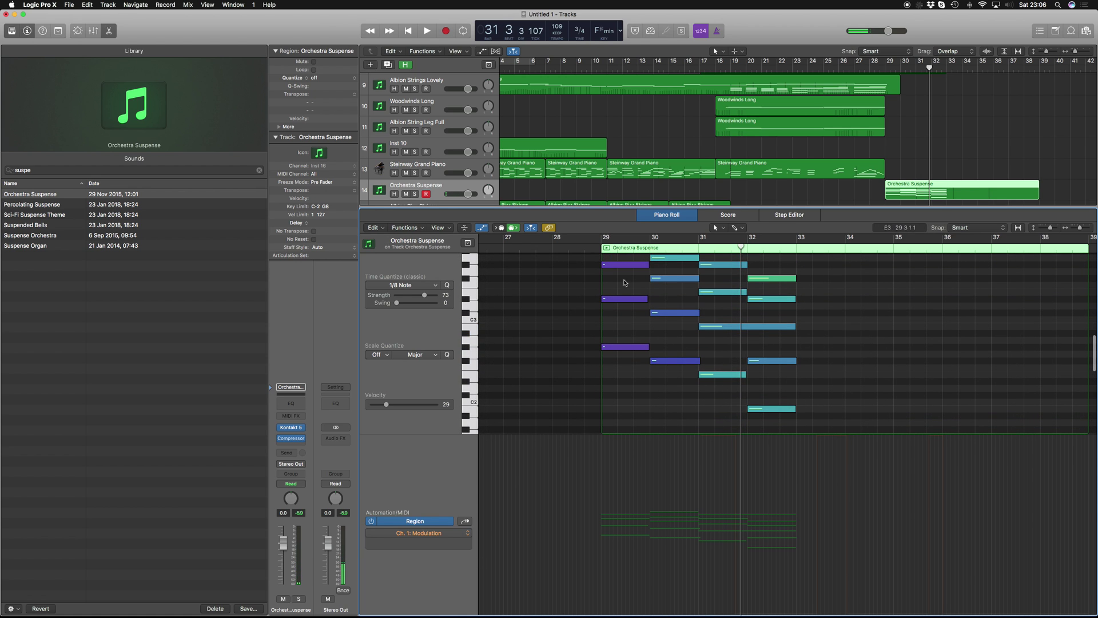
Display the Orchestra Suspense region's Sustain automation and delete all its recorded pedal points
left_click(482, 228)
left_click(481, 229)
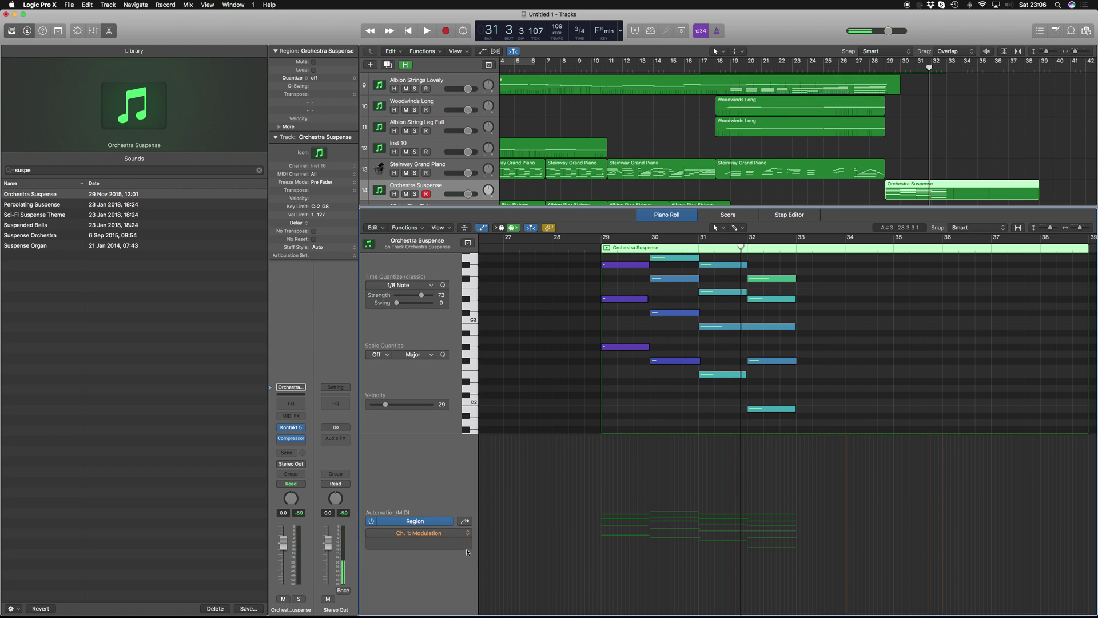
left_click(465, 522)
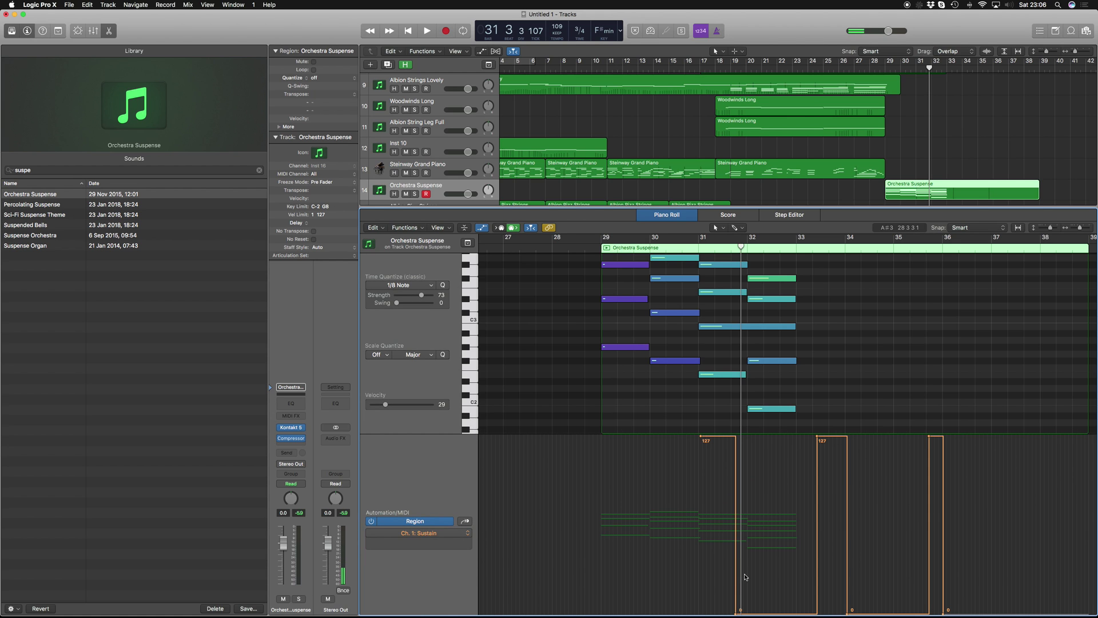
left_click_drag(689, 518, 1005, 522)
key("BackSpace")
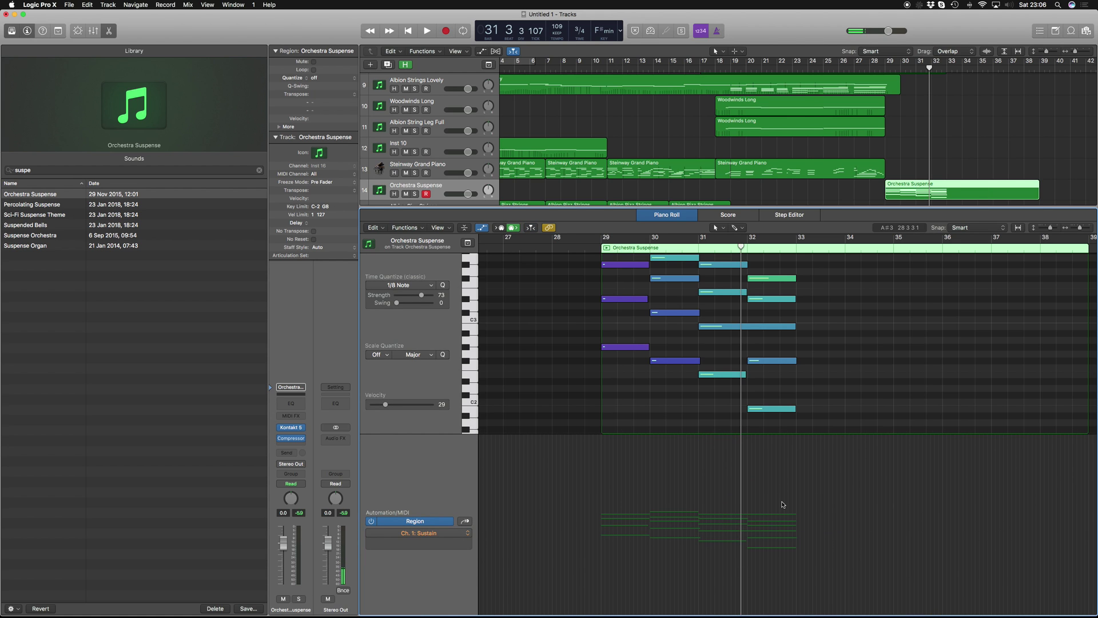
key("p")
left_click(939, 470)
Play from bar 29, move the Orchestra Suspense region to start at bar 30 and return the playhead to bar 28
left_click(885, 68)
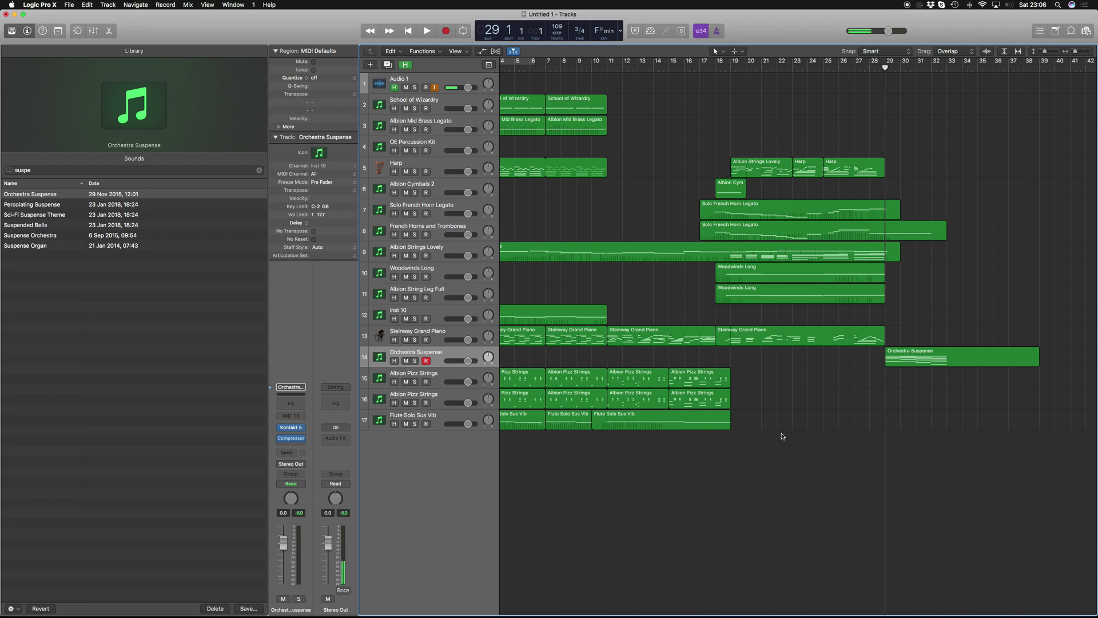
key("space")
left_click_drag(932, 357, 947, 359)
key("comma")
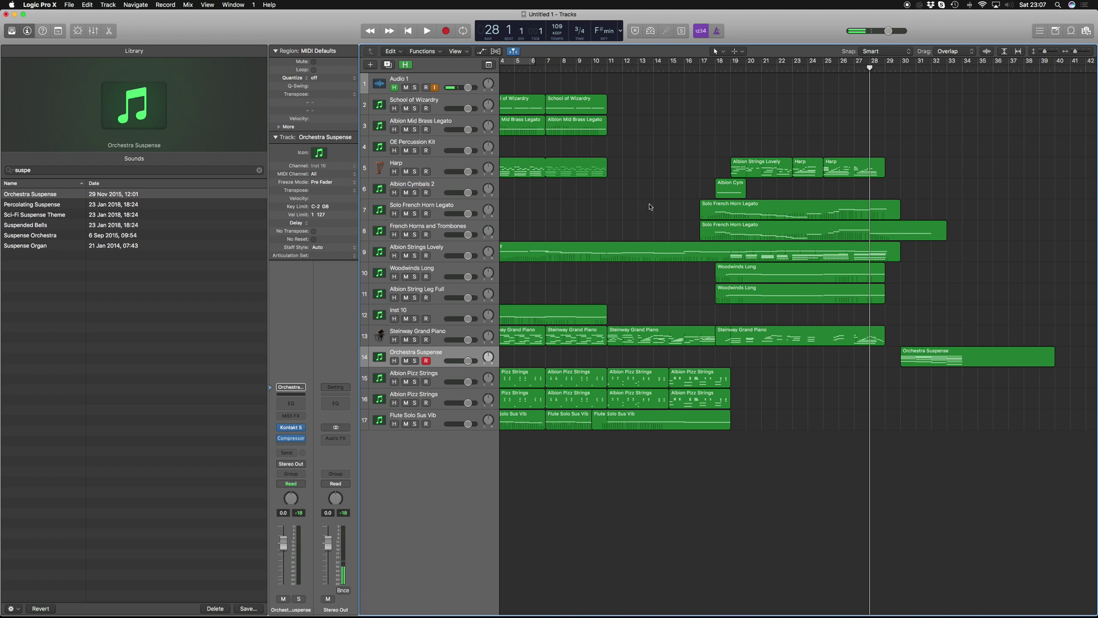
Extend the Solo French Horn Legato region to bar 33 and lengthen its final D#4 note to 4 2 2 0
left_click_drag(899, 215, 947, 216)
key("p")
scroll(669, 343, "up", 5)
left_click_drag(606, 342, 790, 344)
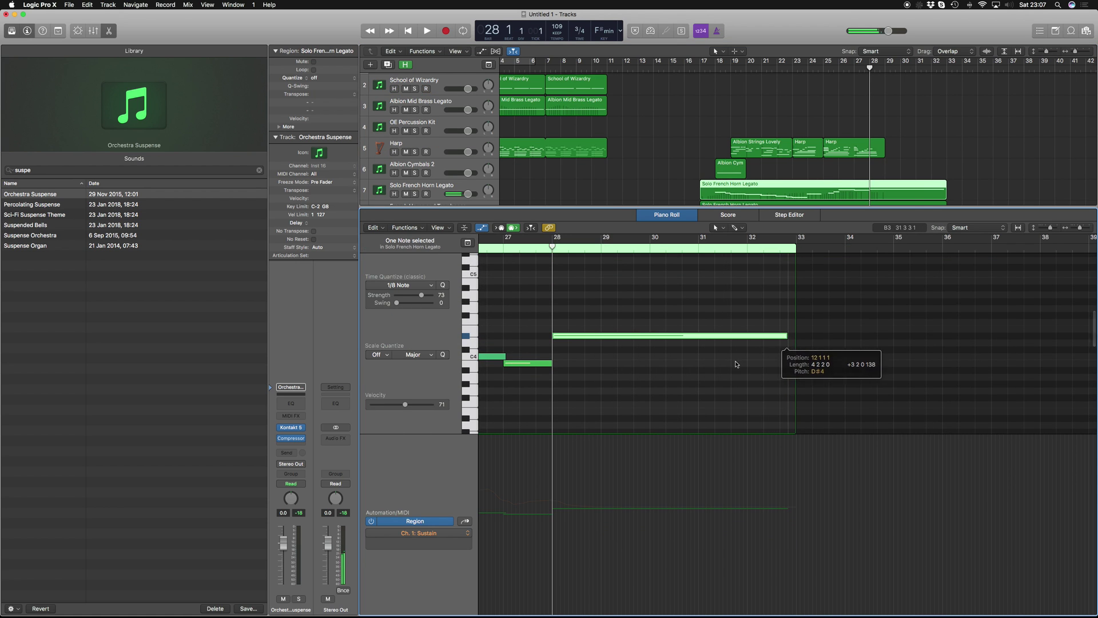
Transpose the final Solo French Horn Legato note down an octave and extend it to the region's end at bar 33
key("shift+alt+Down")
scroll(728, 324, "down", 1)
left_click(728, 325)
left_click_drag(787, 396, 796, 395)
key("p")
left_click(966, 405)
Draw a falling modulation ramp in the Solo French Horn Legato region from 81 near bar 28 to 33 at bar 31
key("space")
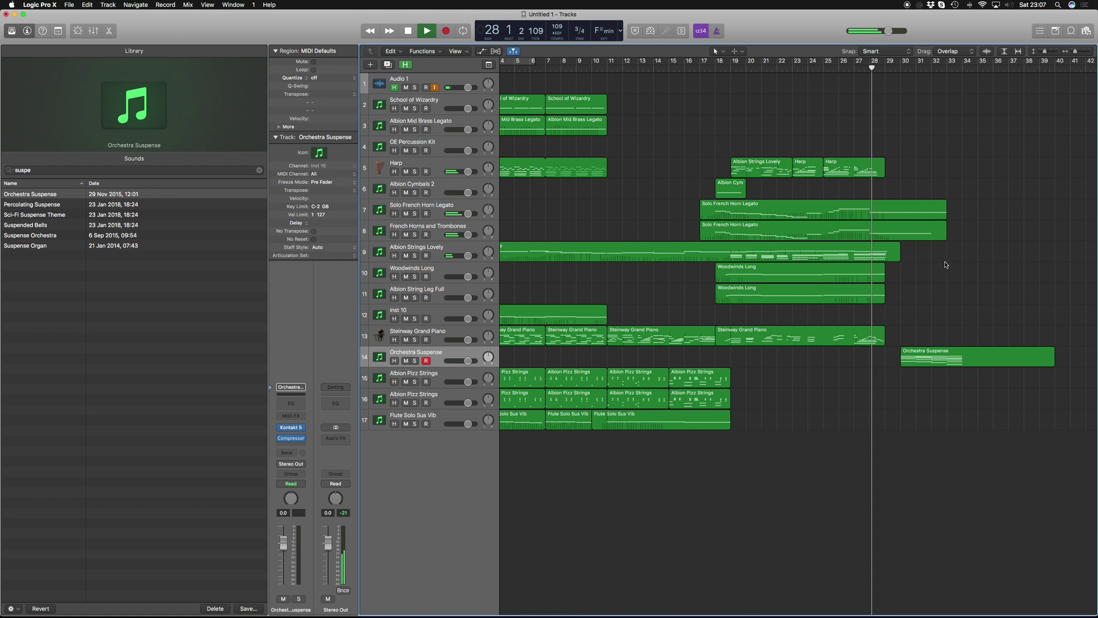
double_click(911, 214)
left_click(465, 521)
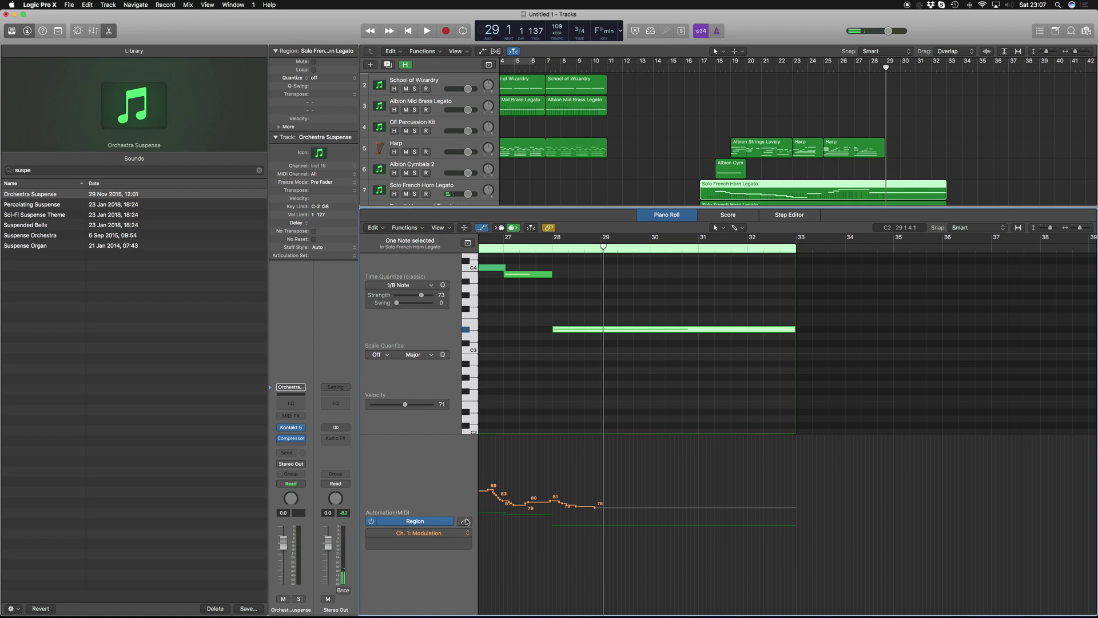
scroll(617, 489, "left", 3)
left_click_drag(616, 497, 756, 570)
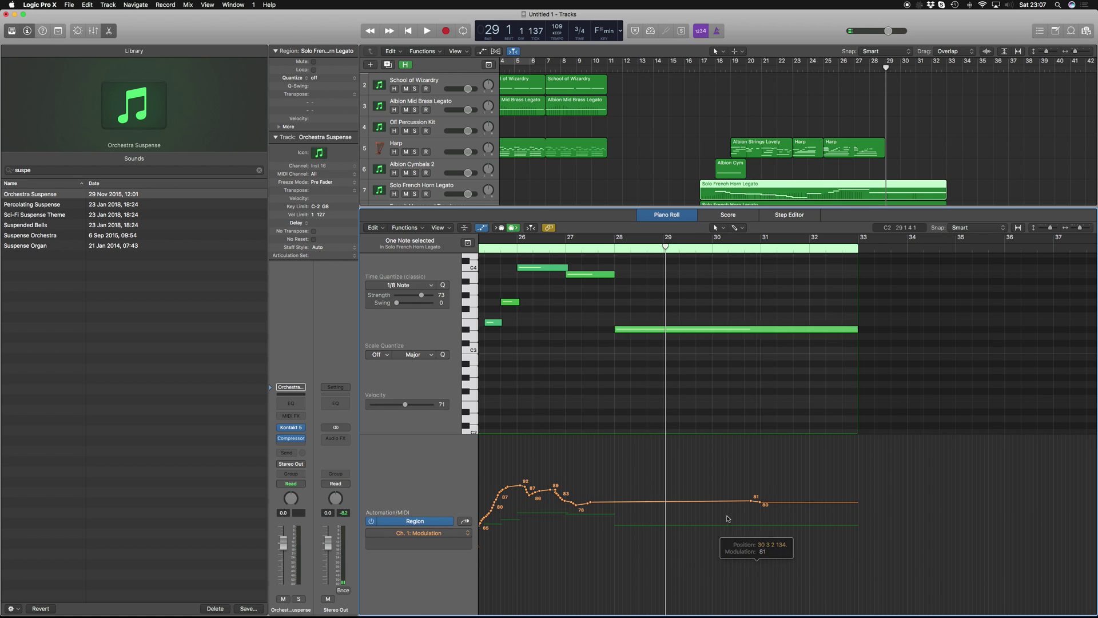
left_click_drag(759, 504, 612, 497)
Play the horn's fade from bar 27 and drop its modulation to 47 at the start of the final note
left_click(577, 245)
key("space")
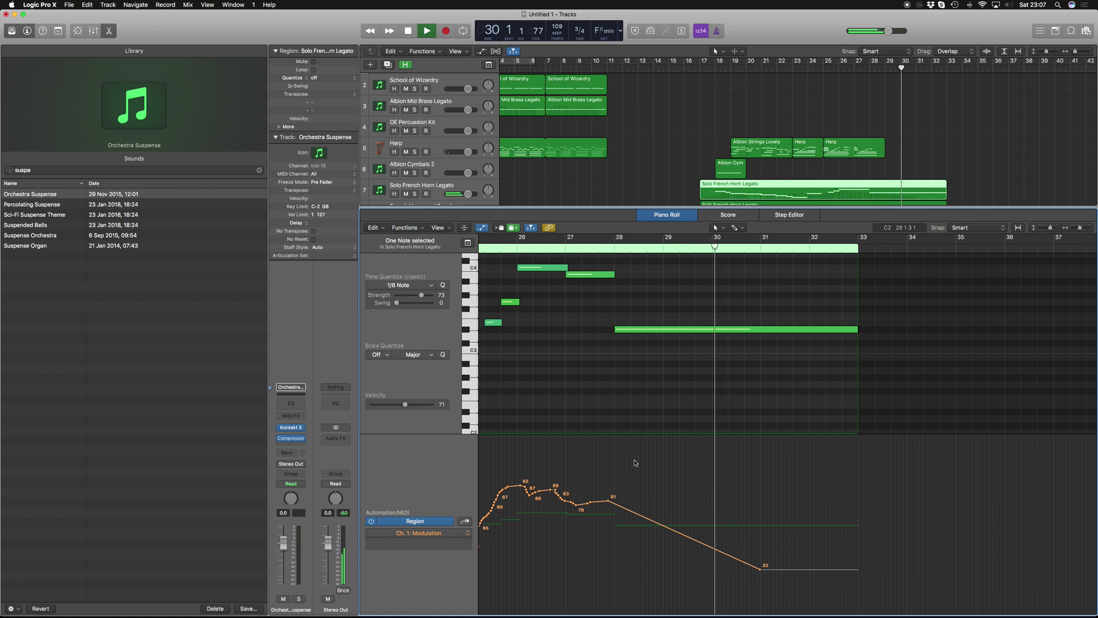
key("space")
left_click_drag(614, 503, 618, 548)
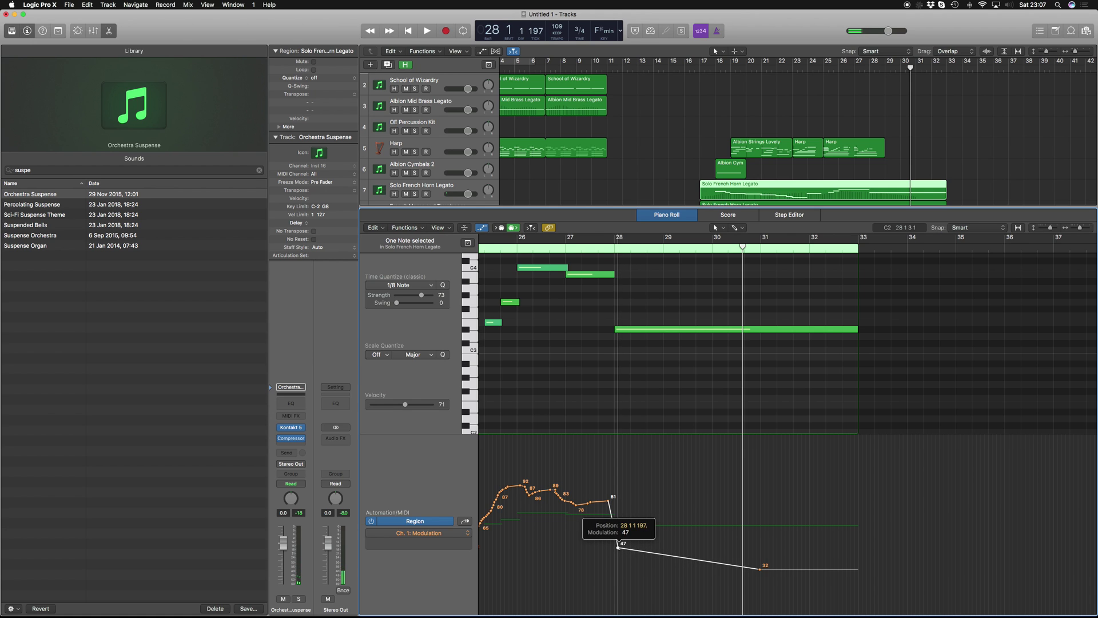
key("e")
left_click(820, 126)
left_click(853, 69)
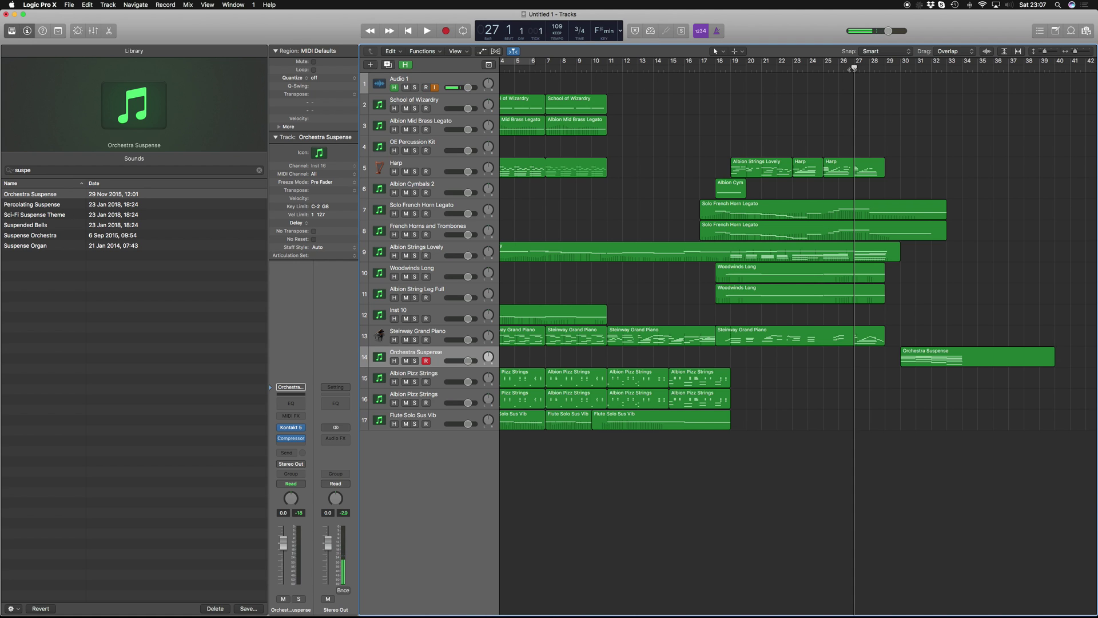
Play the passage from bar 27 and create a second Albion Strings Lovely track beneath the existing one
key("space")
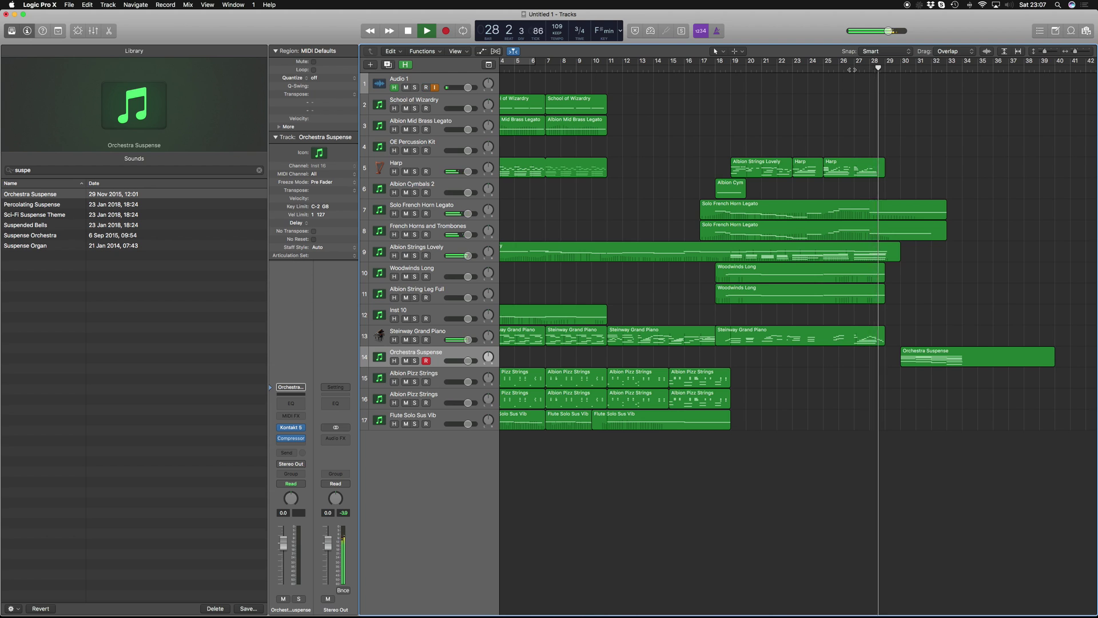
key("space")
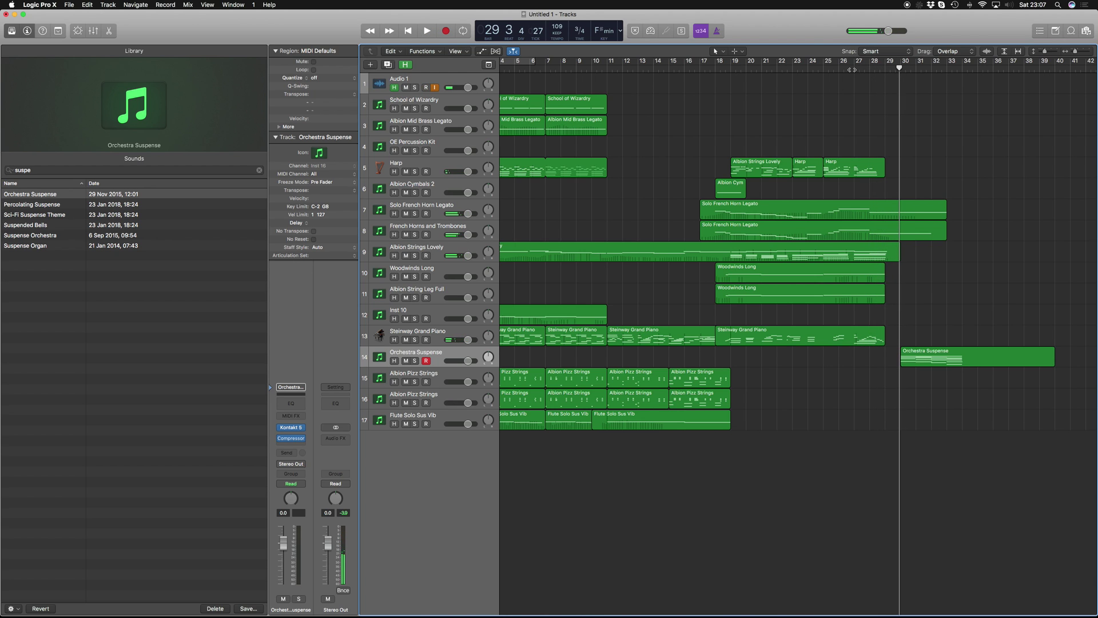
left_click(438, 250)
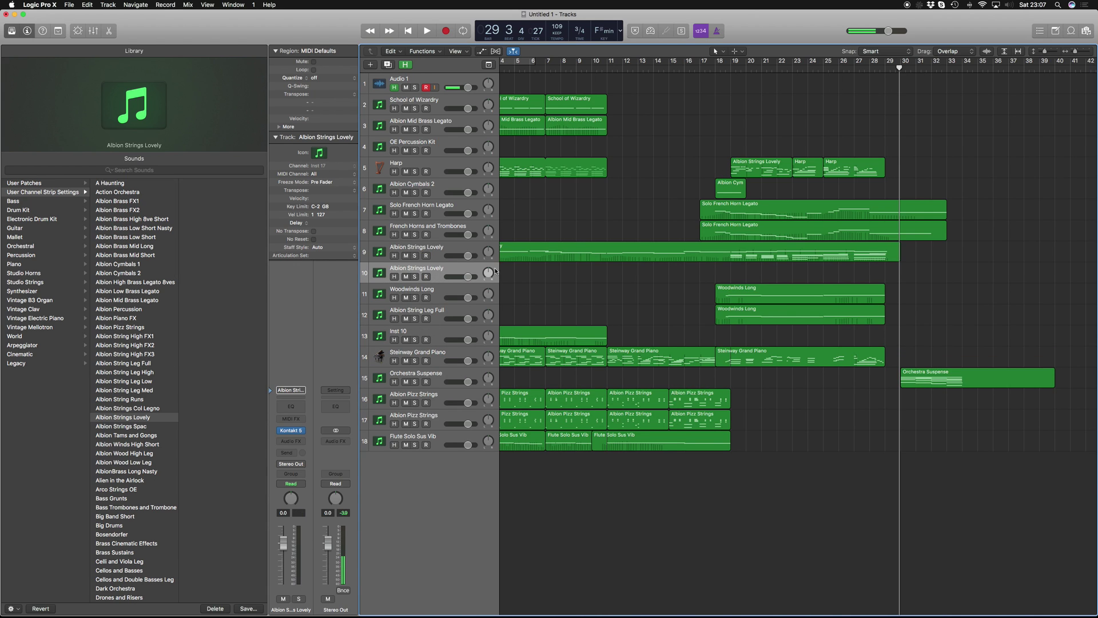
Try to record a string part from bar 28 on the new Albion Strings Lovely track, and undo the take
left_click(875, 69)
key("space")
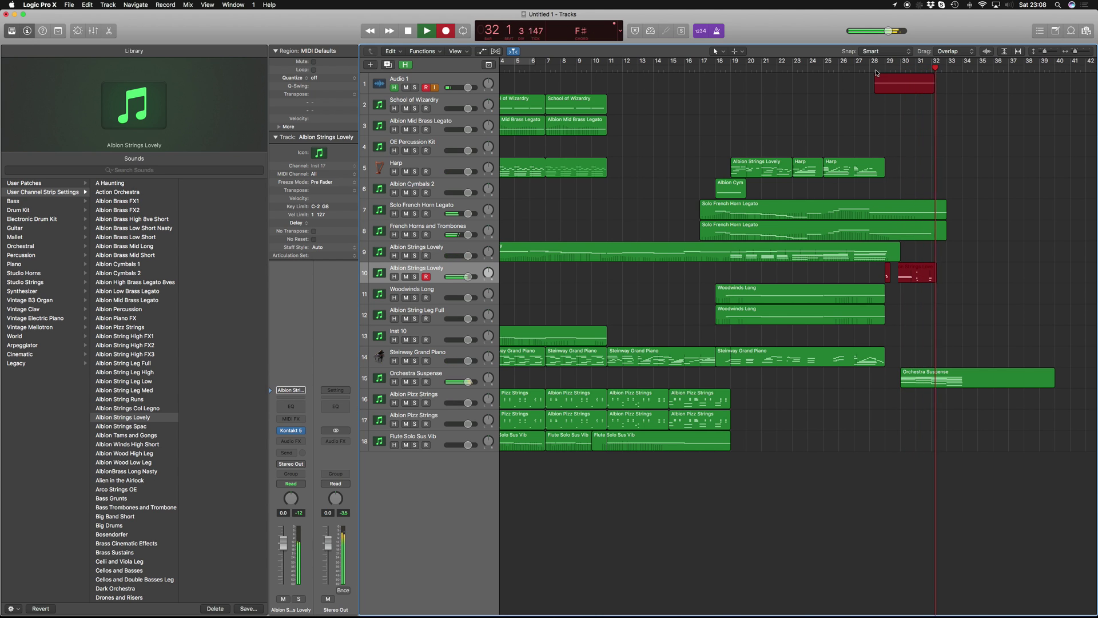
key("space")
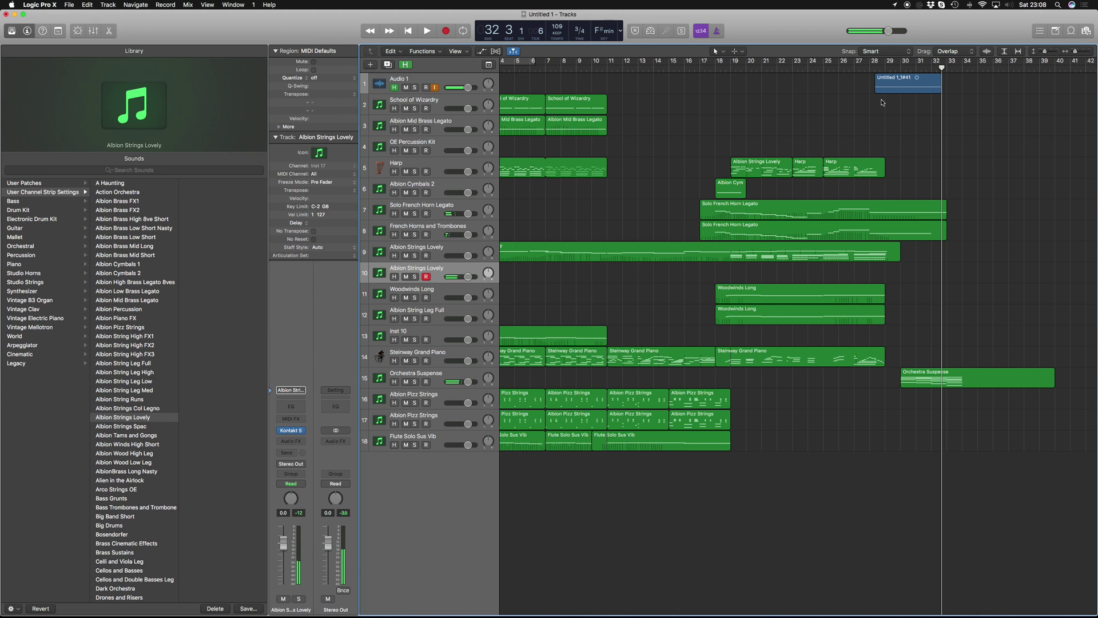
key("super+z")
key("Return")
Inspect the Orchestra Suspense region's notes and play its opening chords from about bar 30
left_click(931, 387)
key("e")
key("e")
left_click_drag(911, 77, 895, 71)
key("space")
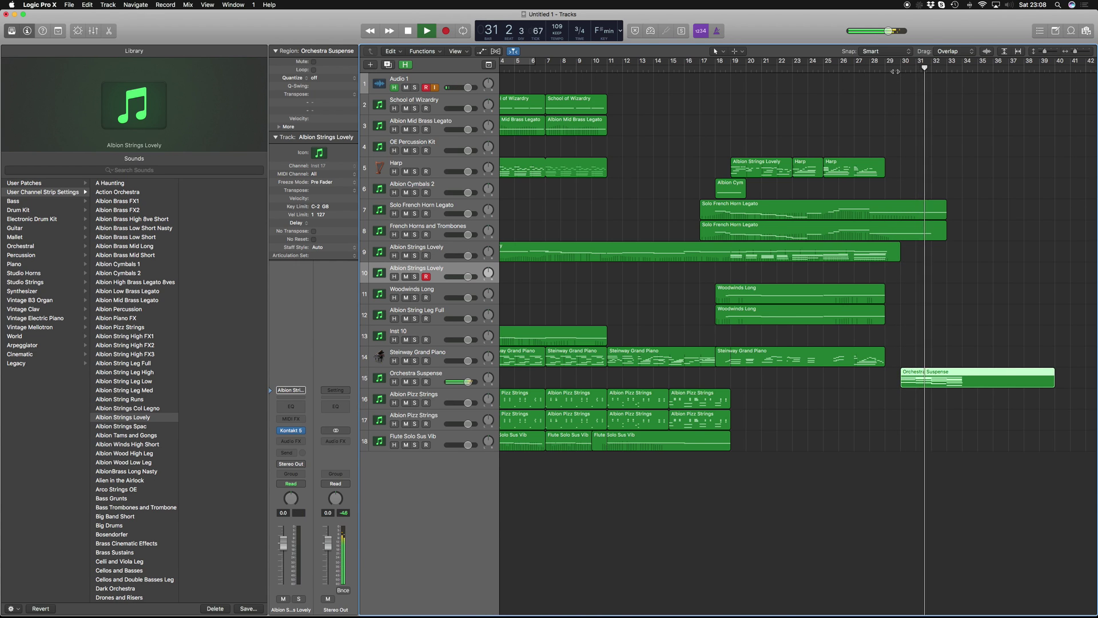
Show the global tracks and draw a tempo curve falling from 109 near bar 28 to 99 at bar 30
left_click(489, 64)
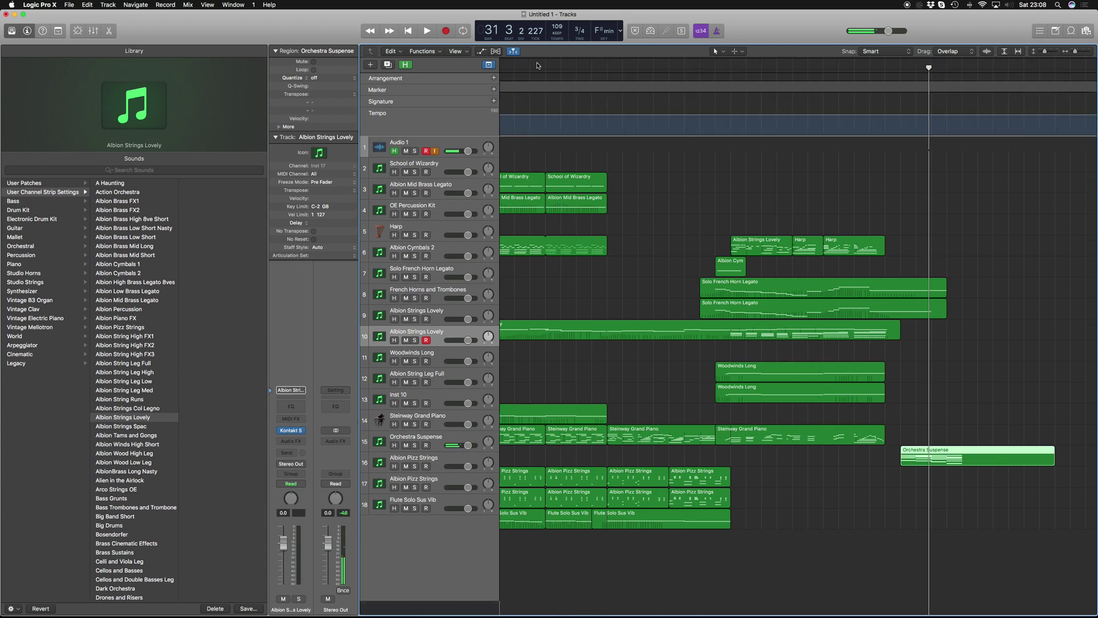
left_click(900, 132)
left_click_drag(900, 132, 901, 143)
left_click_drag(900, 141, 894, 133)
left_click(870, 125)
Record a string chord part on the second Albion Strings Lovely track from bar 30 to bar 34
left_click(900, 69)
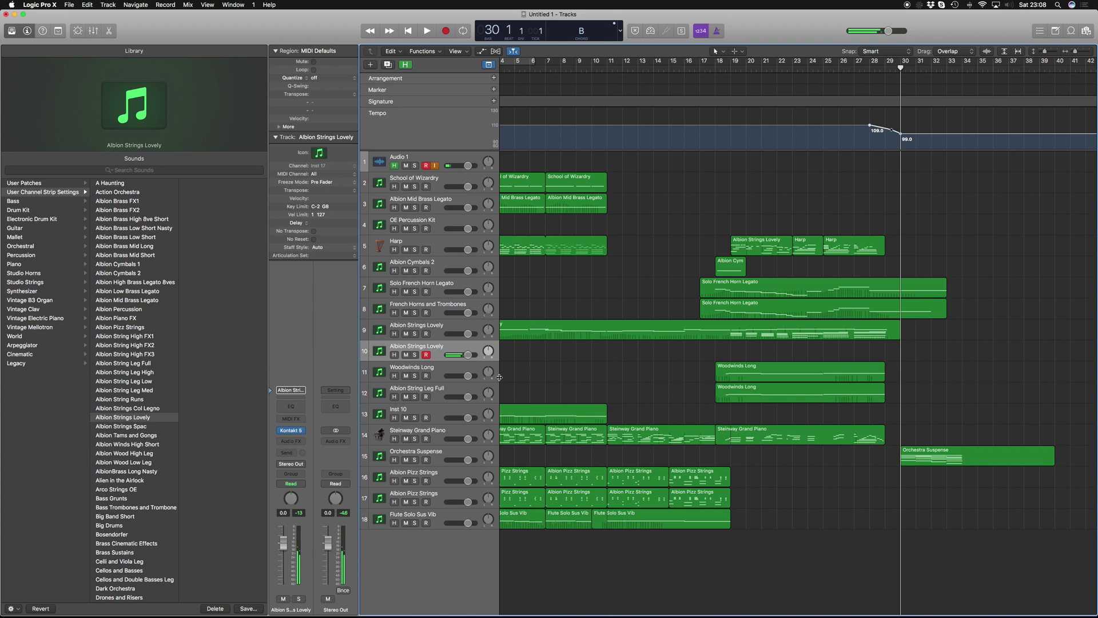
key("r")
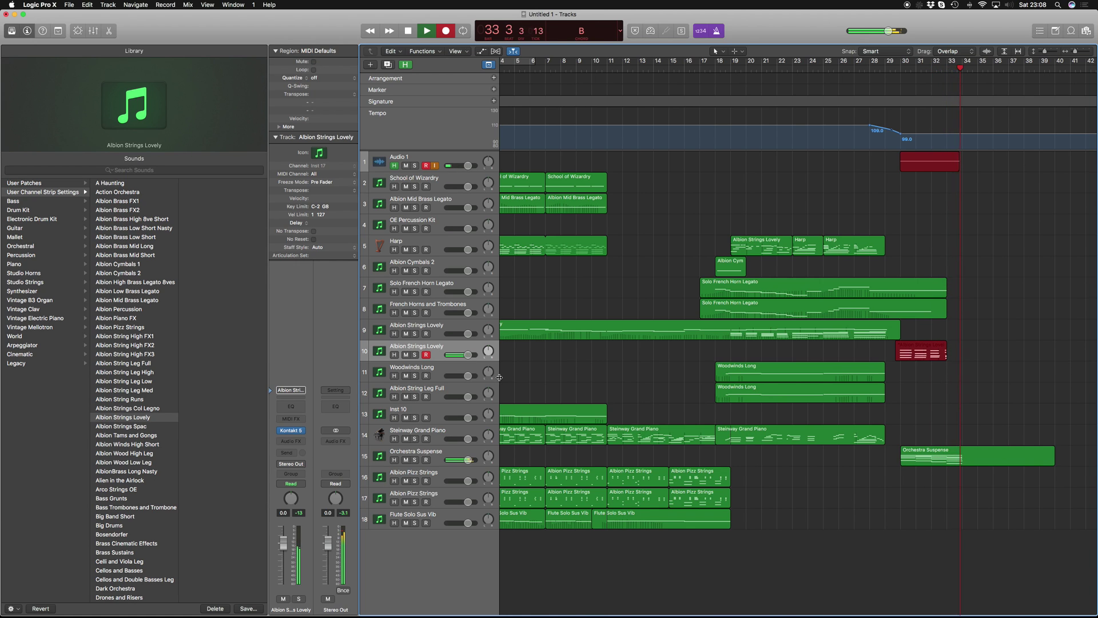
key("space")
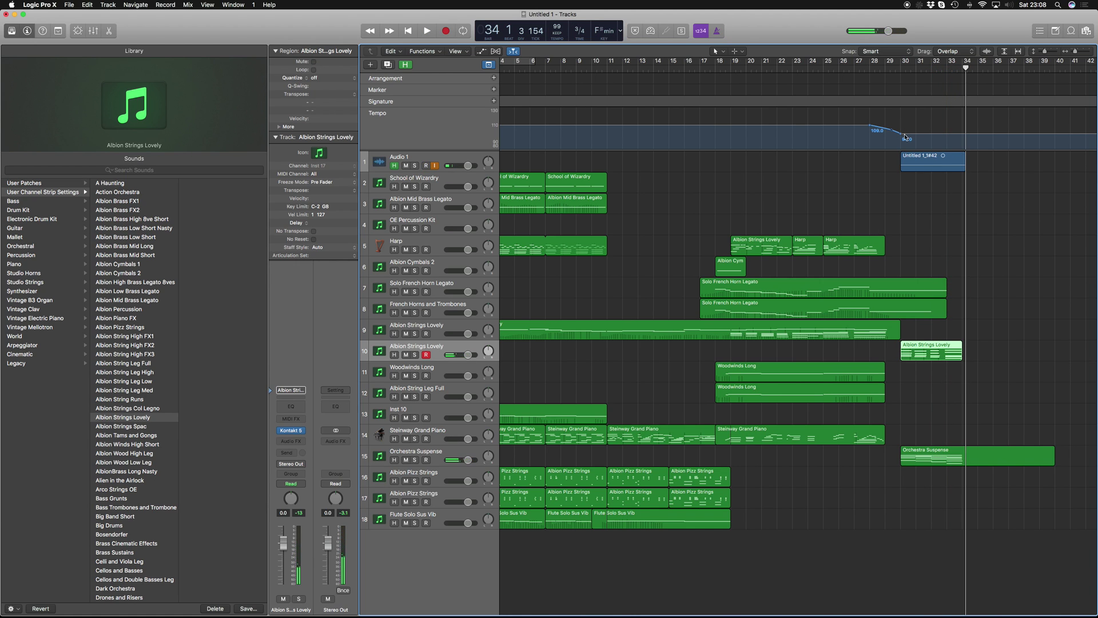
Lower the tempo at bar 30 to 88, check the new strings region's notes and play the slowdown
left_click_drag(904, 138, 901, 145)
double_click(923, 350)
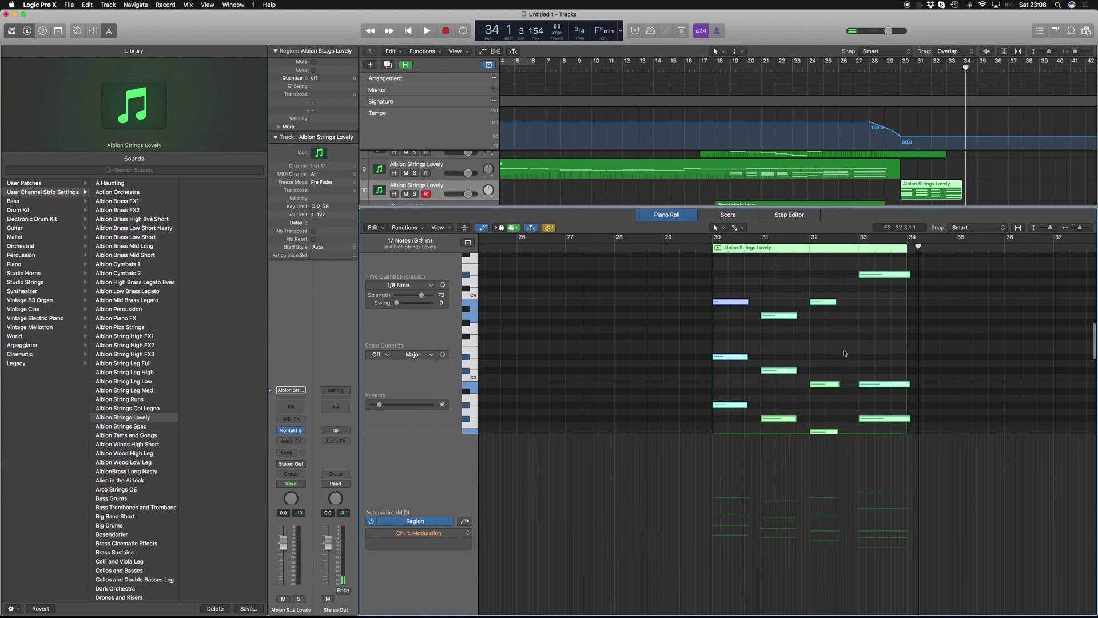
key("e")
left_click(935, 374)
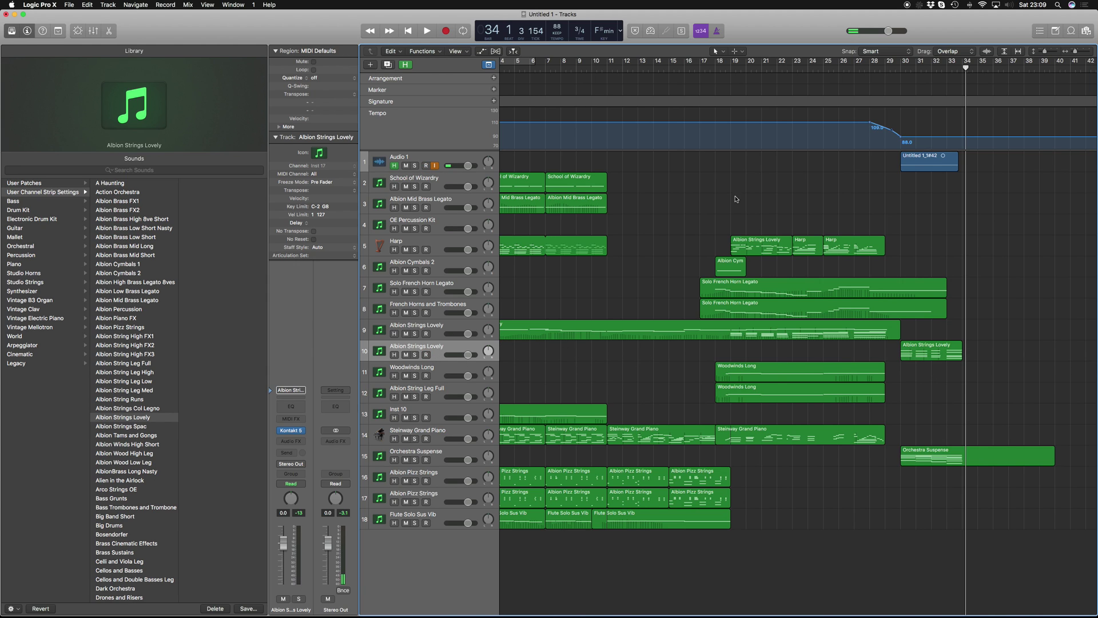
key("space")
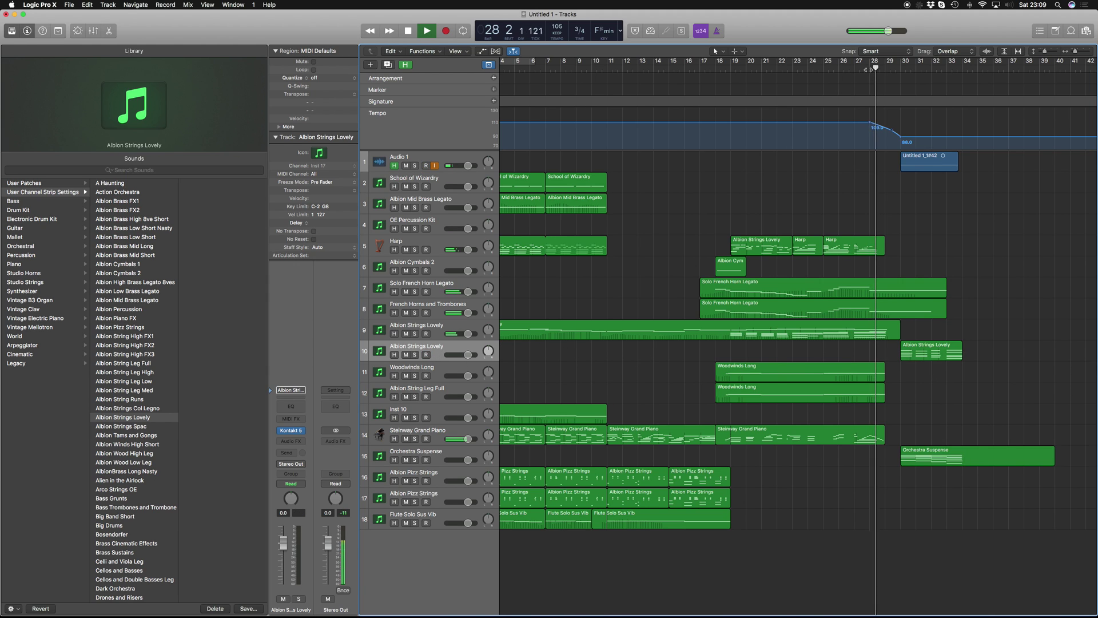
key("space")
Record a descending line on the Harp track leading from bar 29 into bar 30
left_click(428, 250)
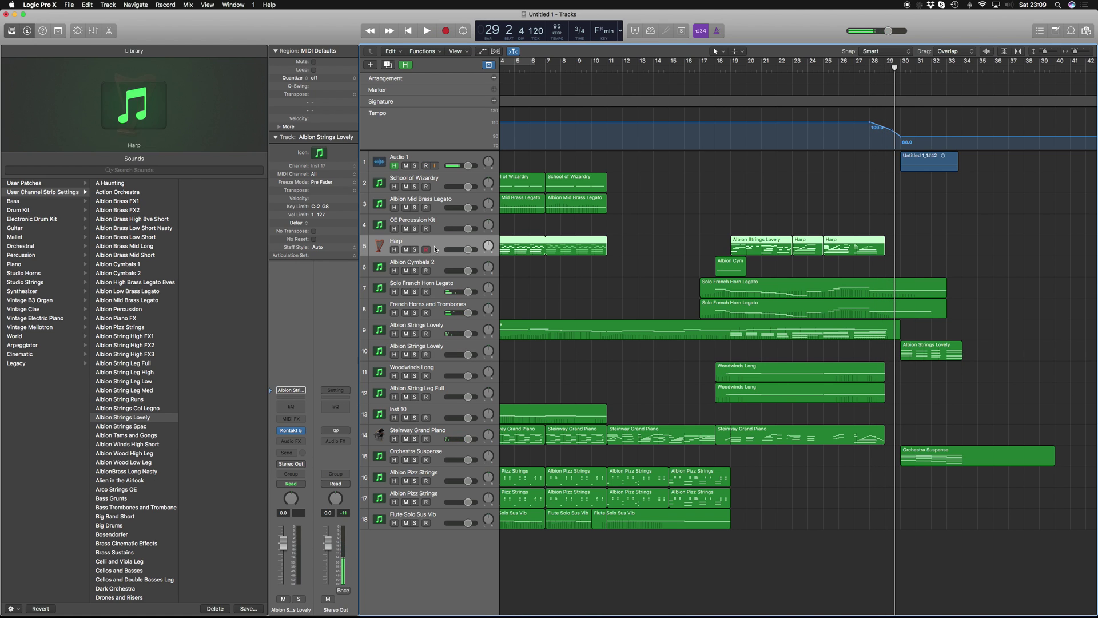
left_click(875, 70)
key("r")
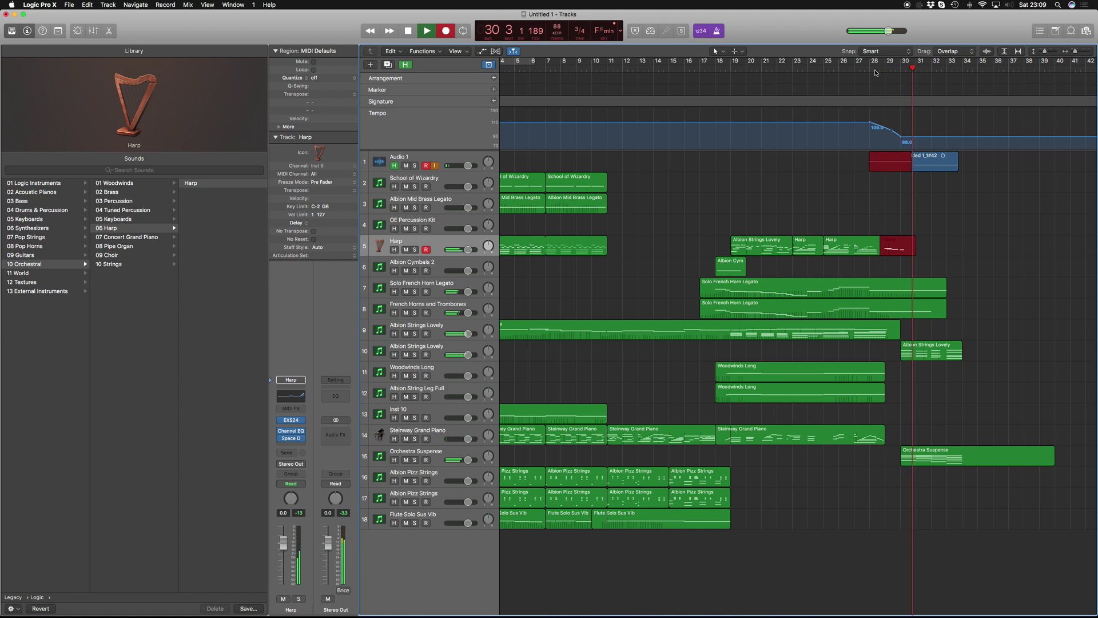
key("space")
Quantize all notes of the new Harp region to 1/8 Note
double_click(903, 245)
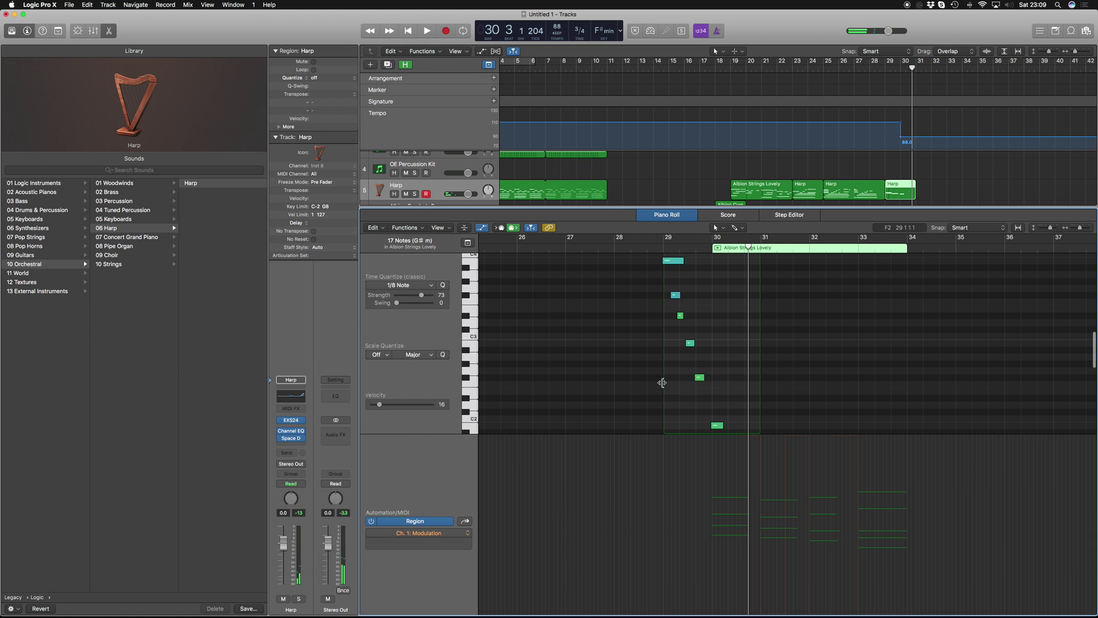
key("a")
key("super+a")
key("q")
key("q")
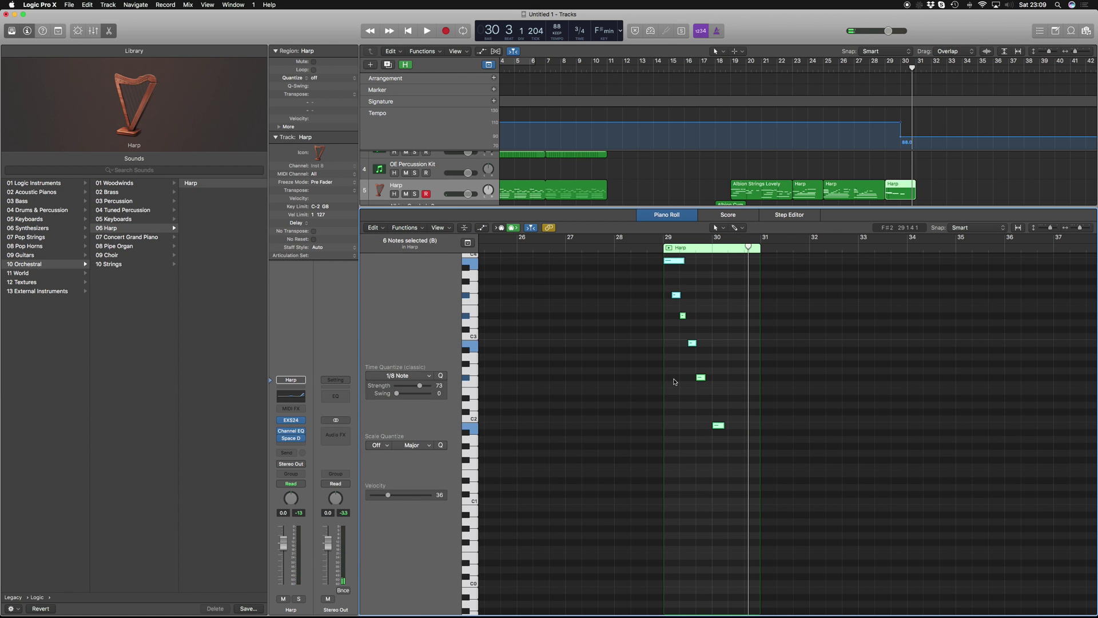
key("e")
Delete the two stray recordings on the Audio 1 track and play the transition from bar 28
left_click(875, 68)
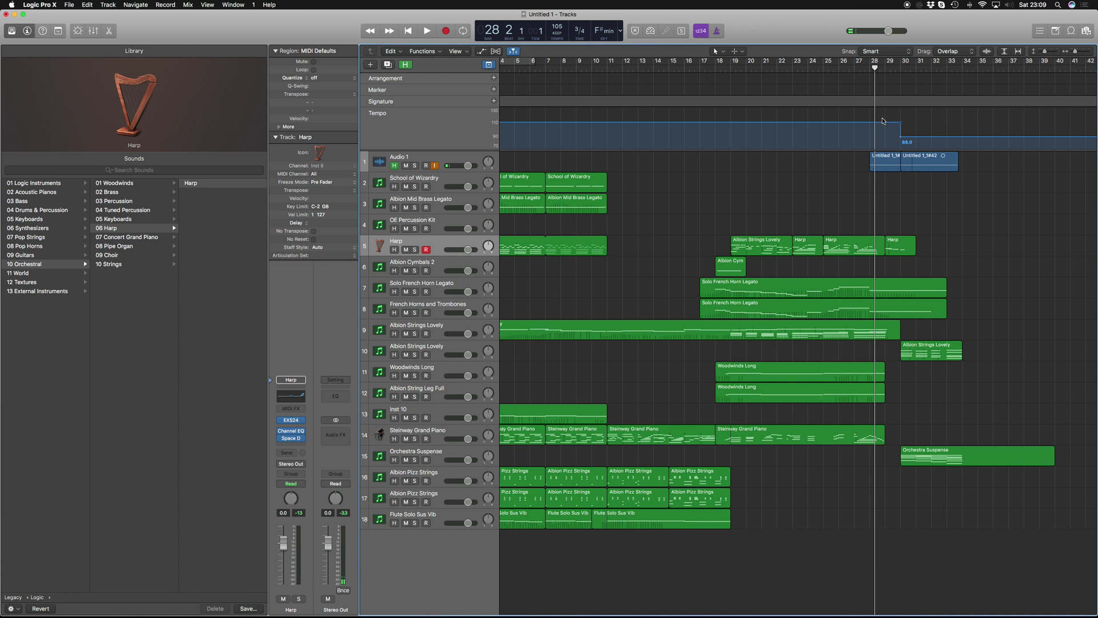
left_click_drag(860, 162, 940, 168)
key("BackSpace")
key("Return")
key("space")
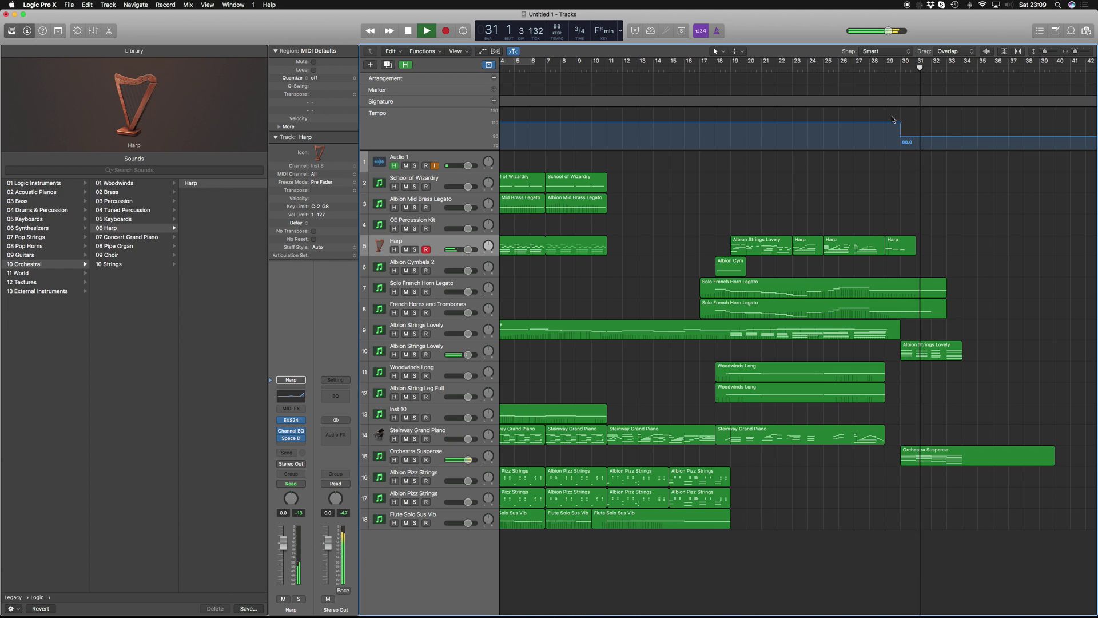
key("space")
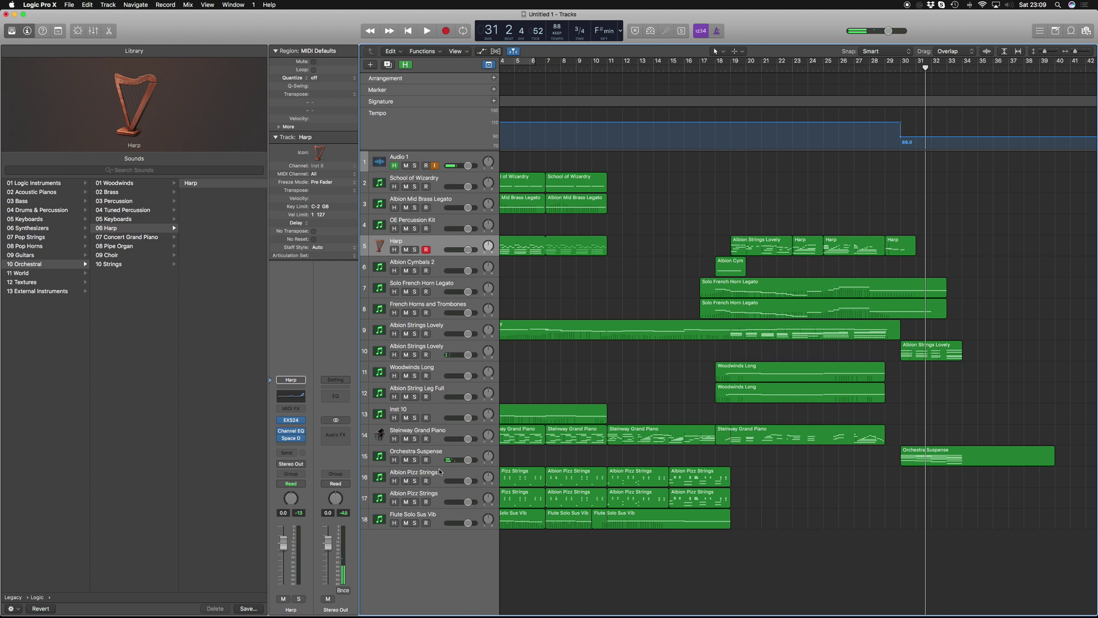
Record a flute melody on the Flute Solo Sus Vib track over the transition, ending at bar 34
left_click(424, 527)
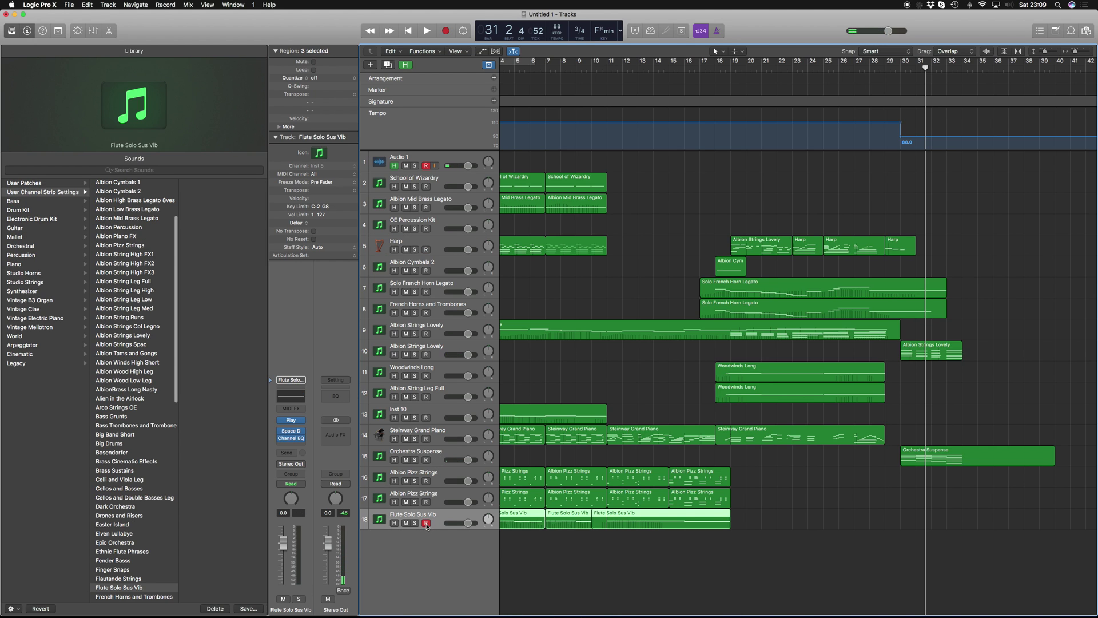
left_click(884, 69)
key("r")
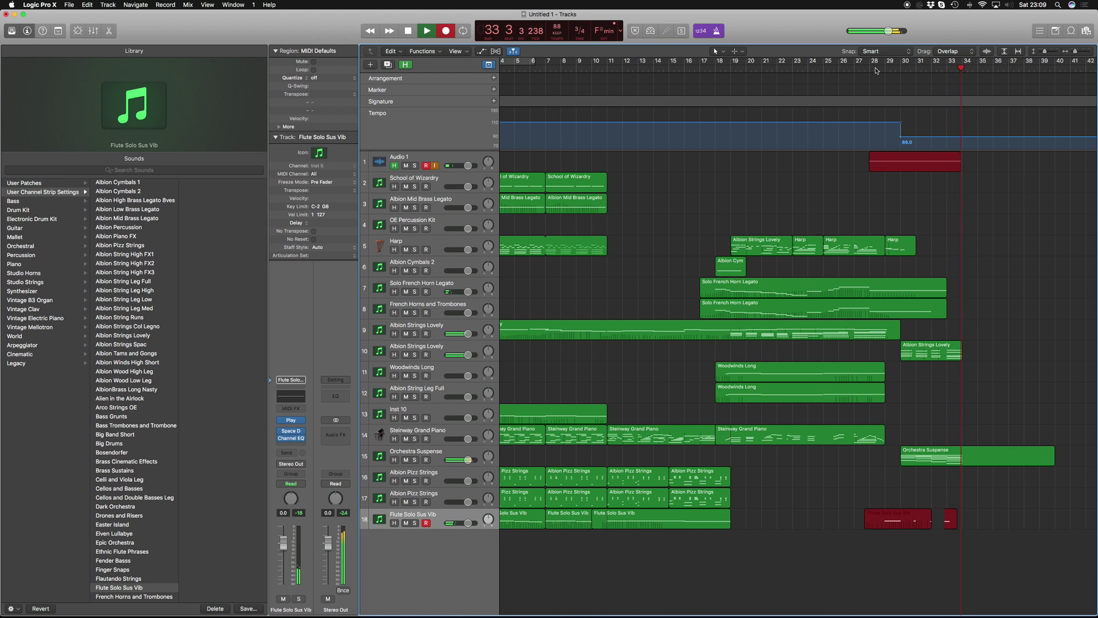
key("space")
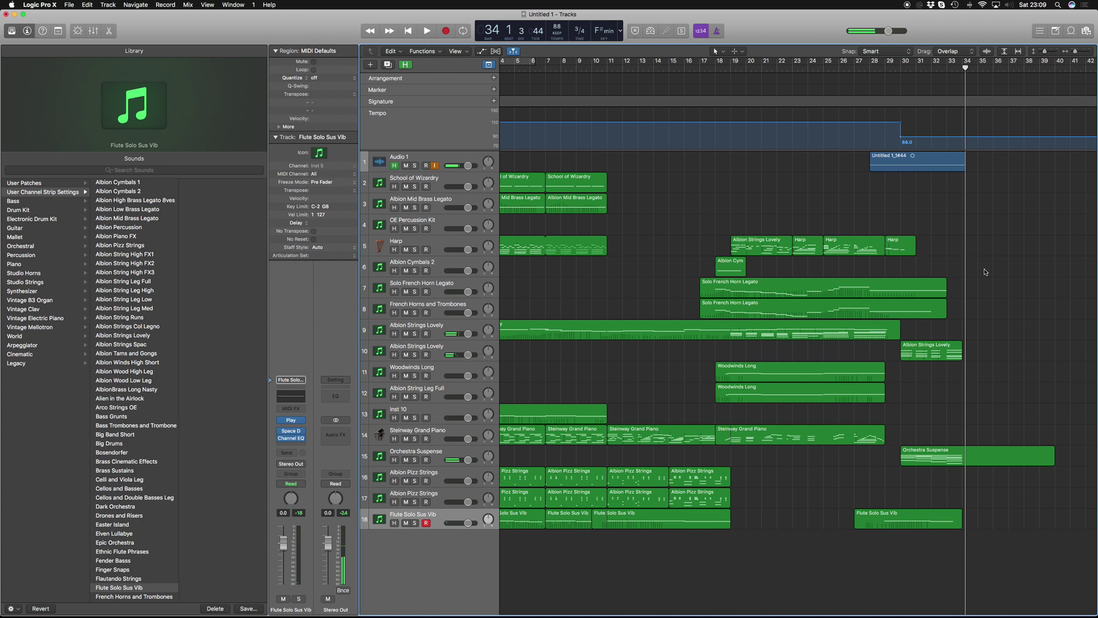
Play back the flute take and delete the stray Audio 1 recording along with its audio file
key("space")
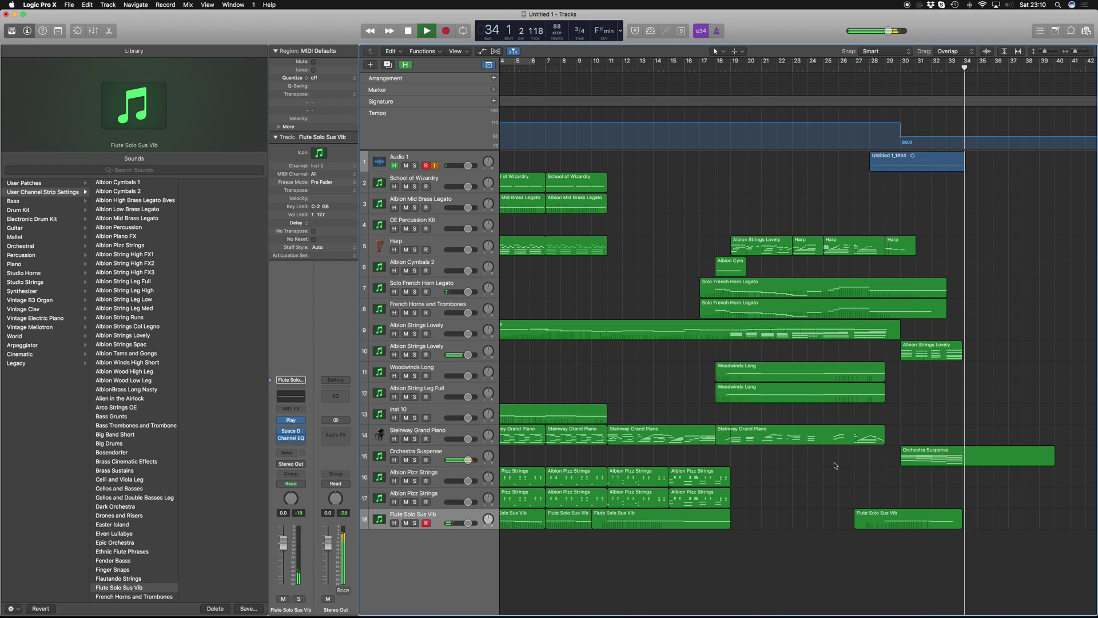
key("space")
left_click(923, 164)
key("Delete")
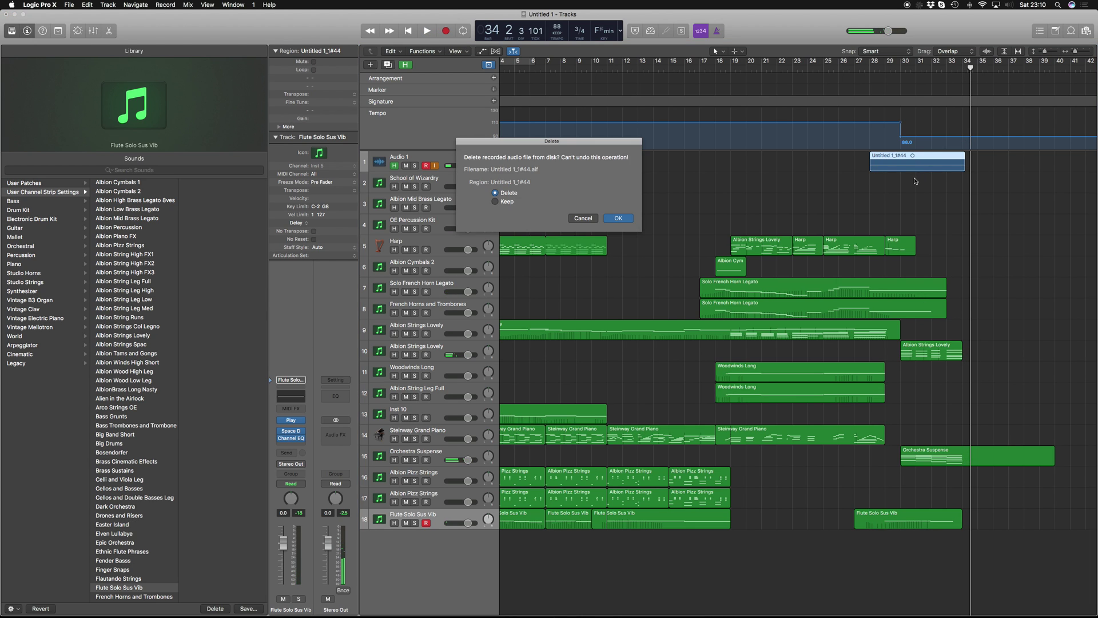
key("Return")
Extend the new Flute Solo Sus Vib region just past bar 35 and lengthen its final note to bar 34
double_click(949, 525)
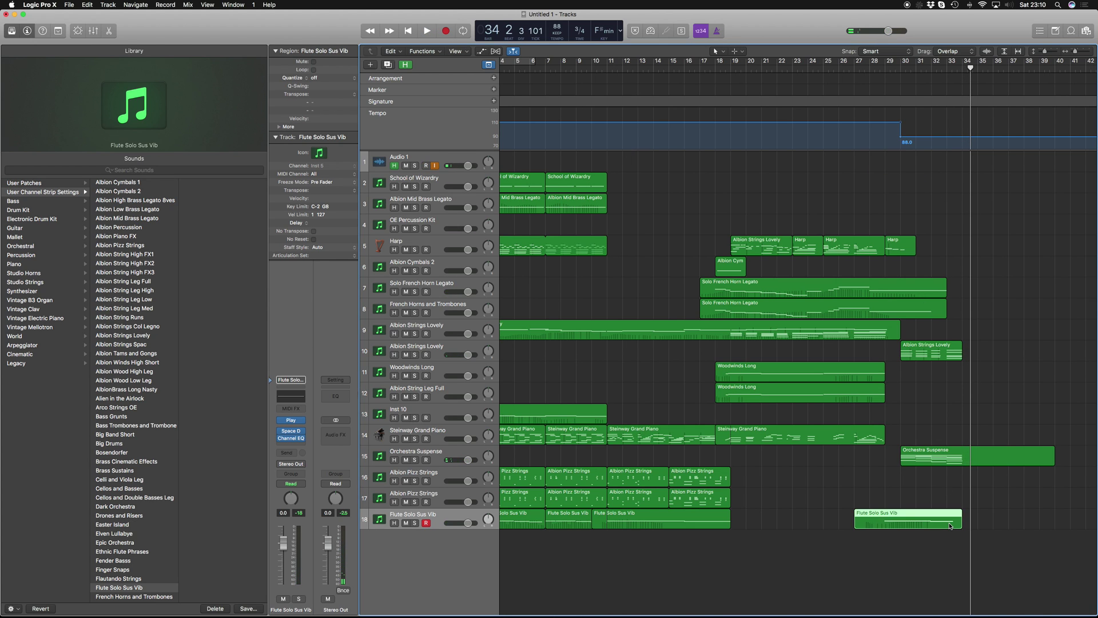
left_click_drag(868, 459, 868, 464)
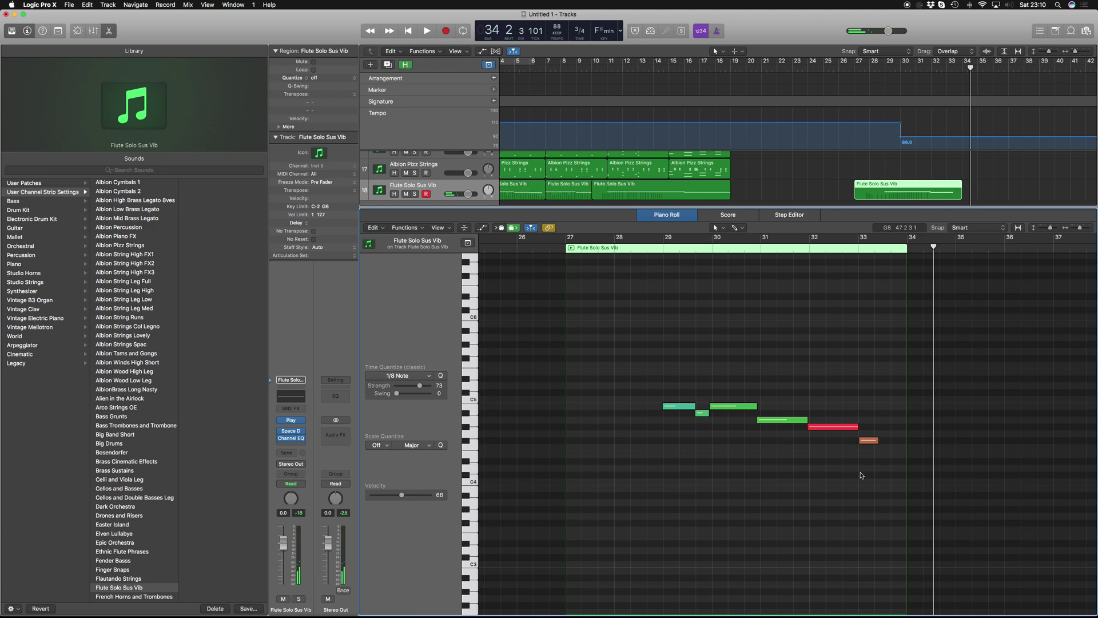
left_click(870, 442)
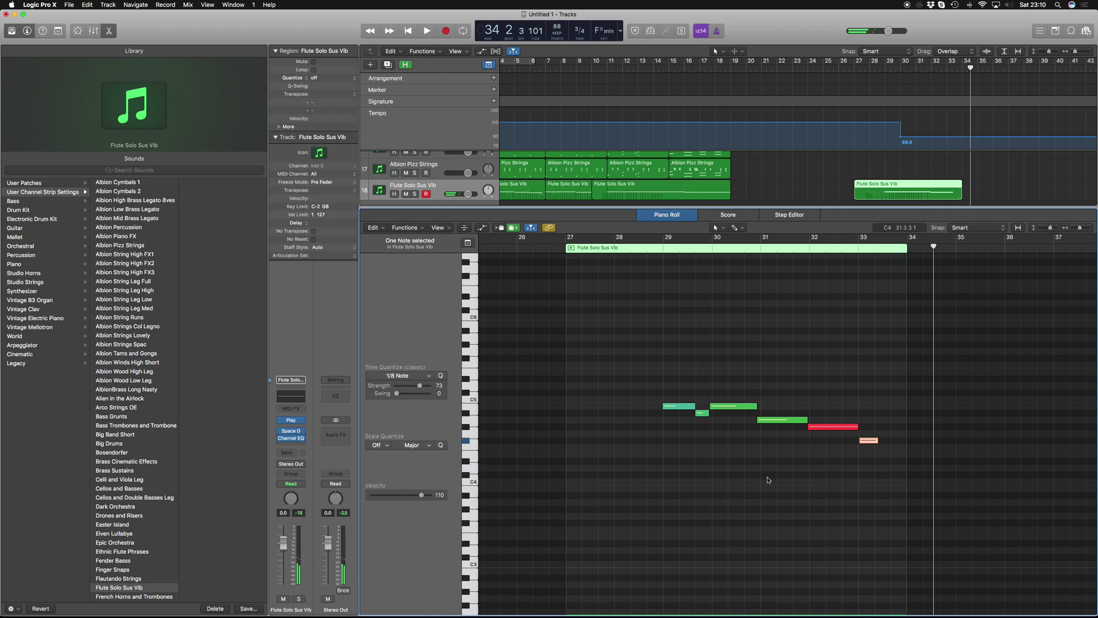
left_click_drag(907, 479, 964, 481)
left_click_drag(907, 506, 891, 496)
left_click_drag(878, 442, 907, 442)
Play the arrangement from bar 26 to hear the flute melody over the transition
left_click(539, 253)
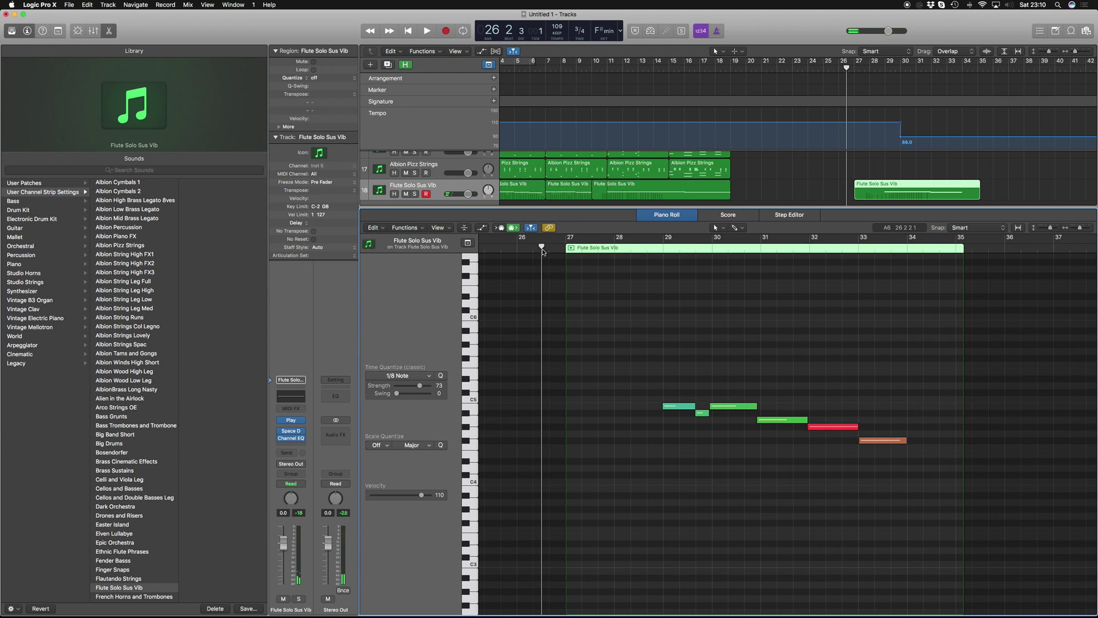
key("p")
left_click(797, 523)
key("space")
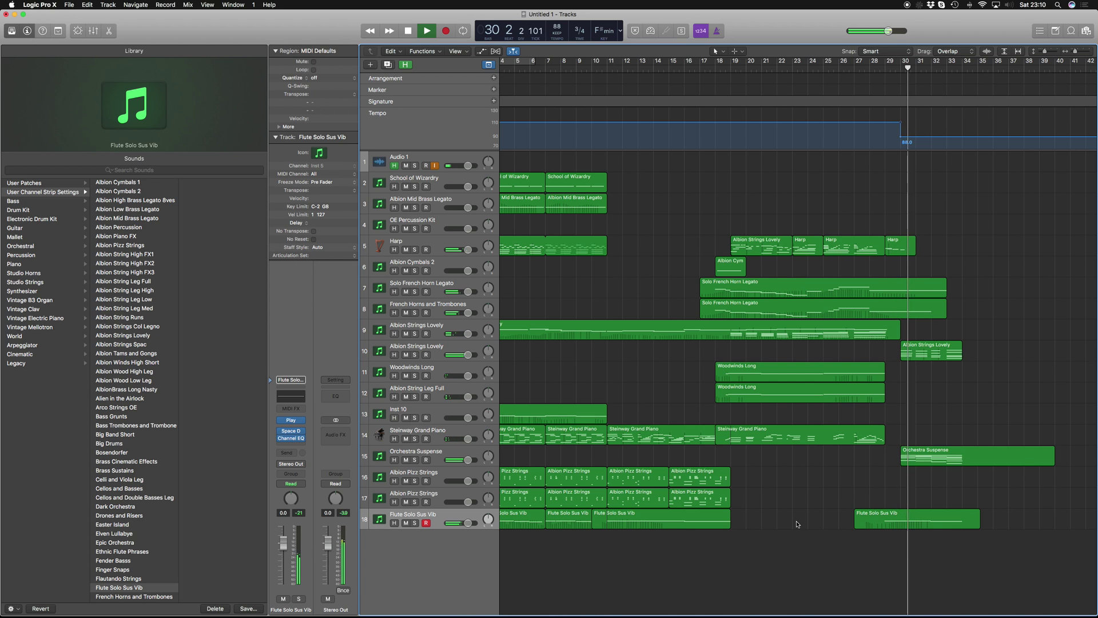
Extend the first Albion Strings Lovely region to bar 32, giving it a length of 31 0 0 0
left_click(886, 69)
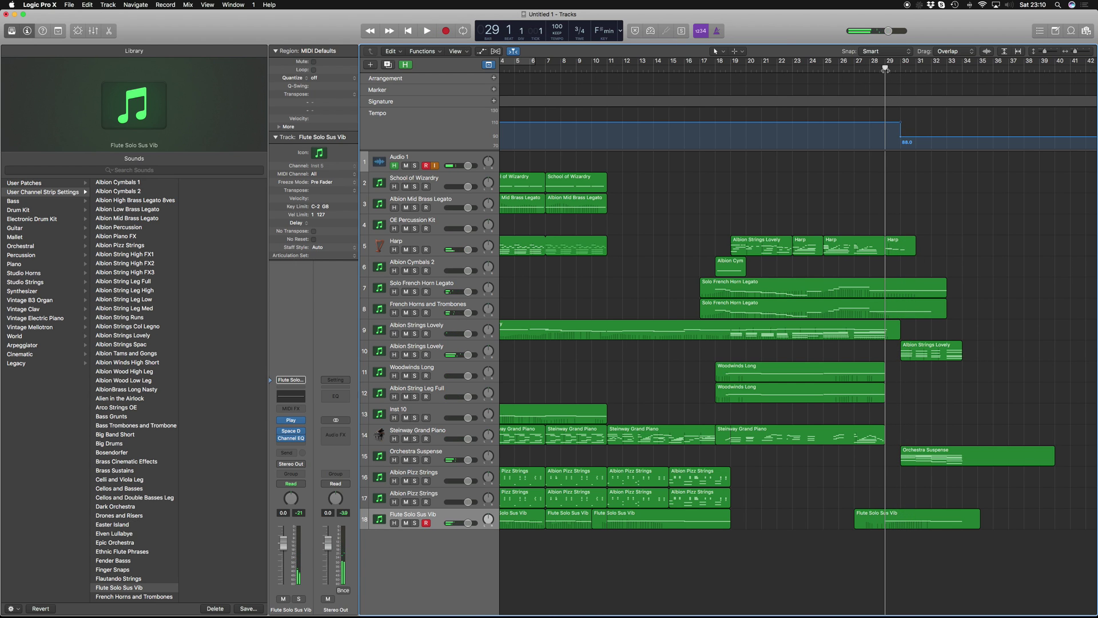
double_click(871, 332)
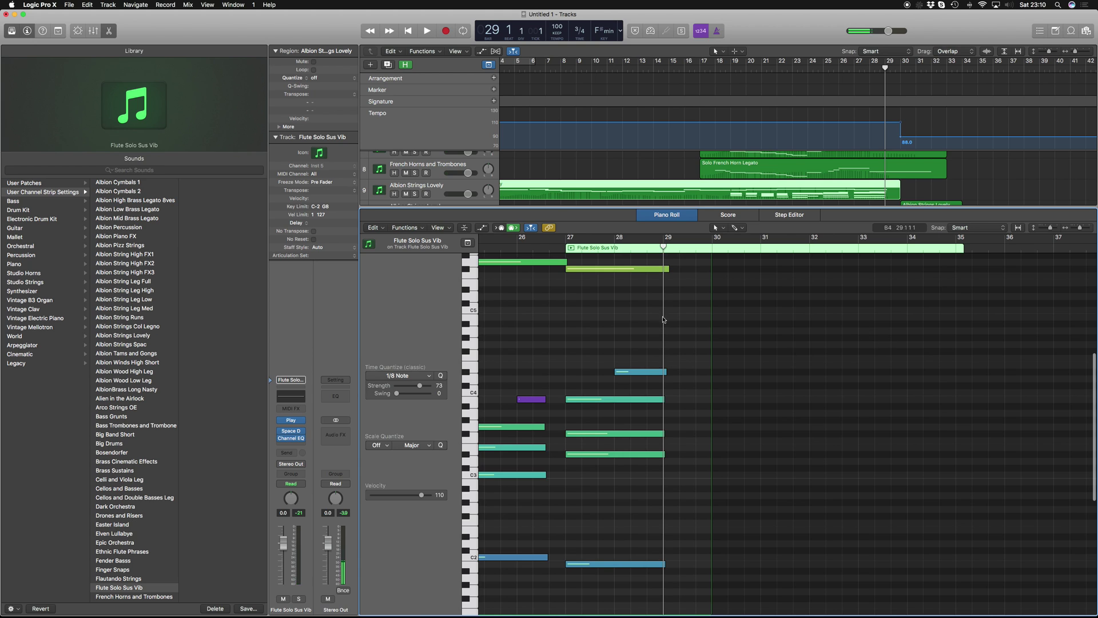
scroll(705, 345, "up", 3)
left_click_drag(740, 343, 809, 340)
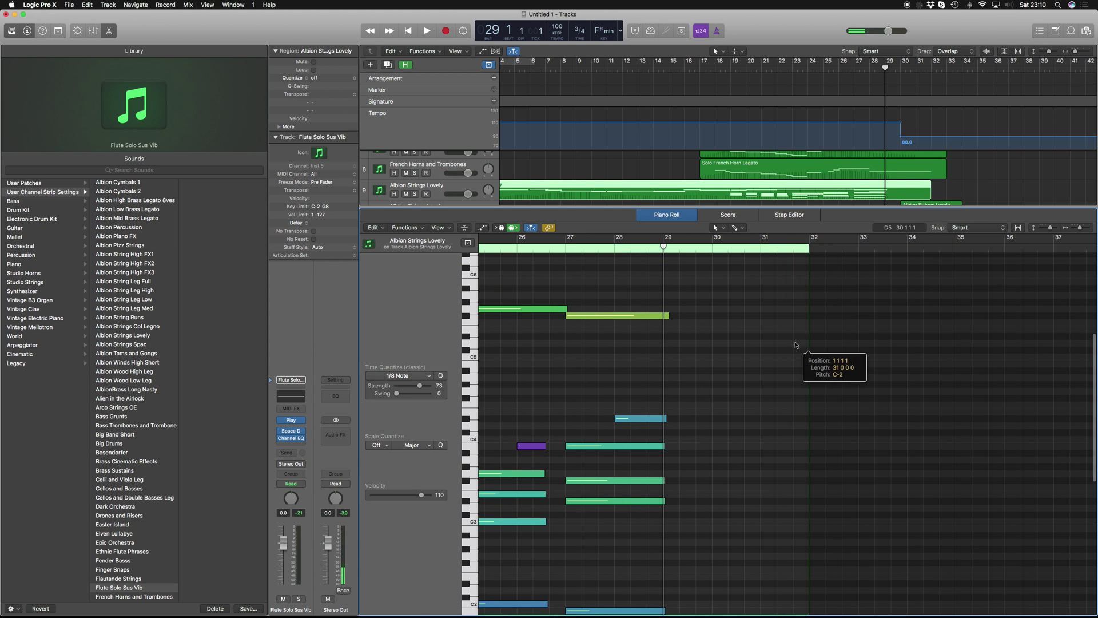
Copy the region's last high string note to B4 at bar 29 and lengthen the copy to bar 32
left_click(668, 315)
left_click_drag(668, 315, 688, 366)
left_click(669, 351)
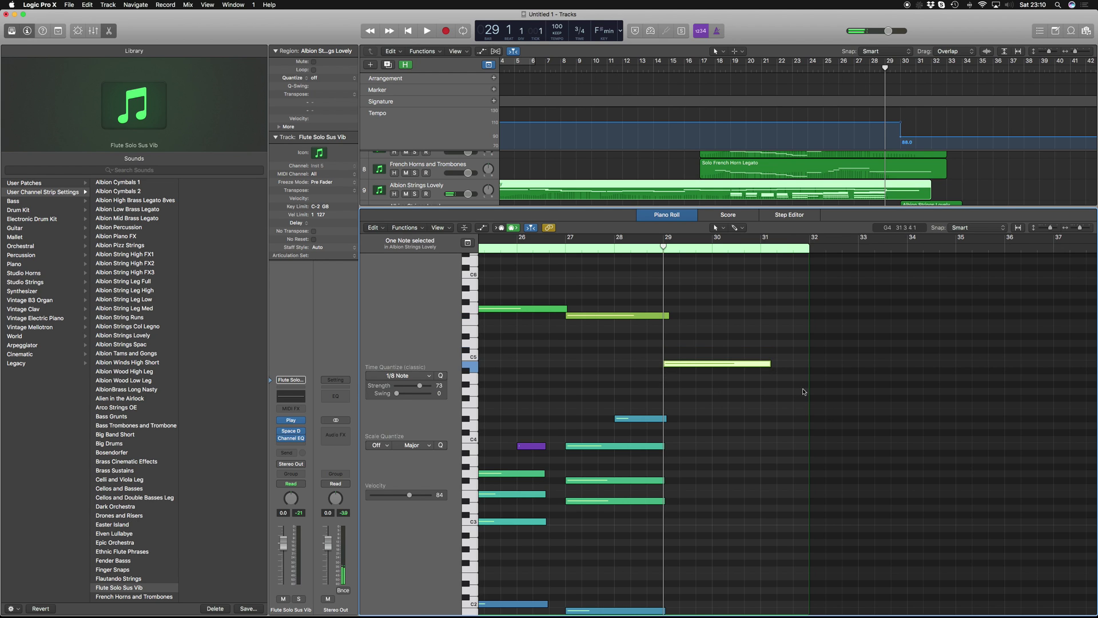
left_click_drag(772, 364, 808, 365)
left_click(550, 248)
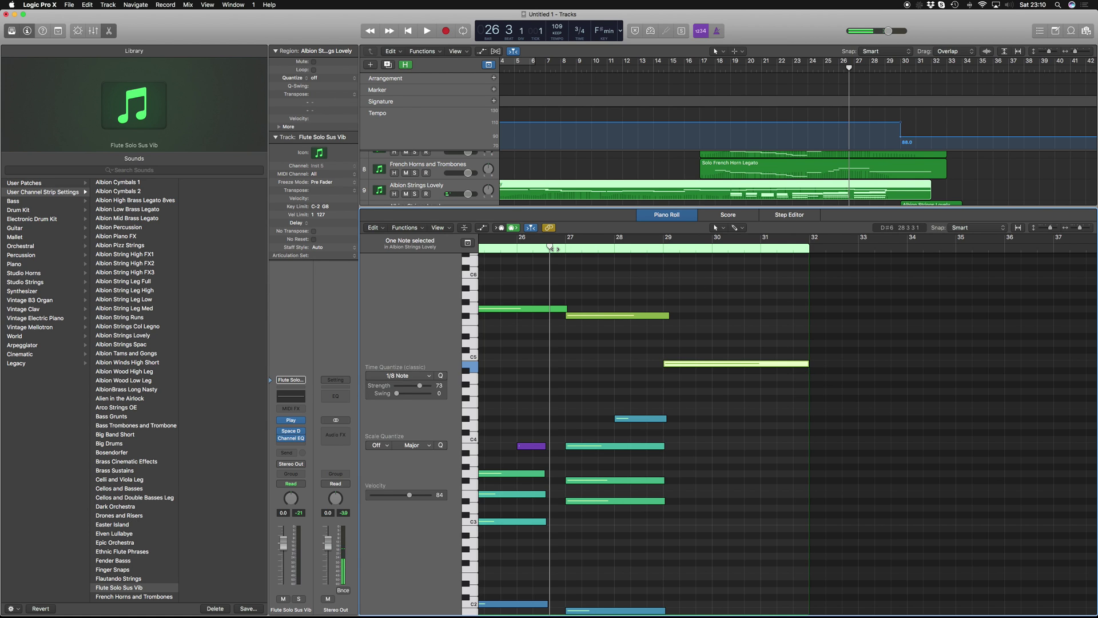
Play the transition and lengthen the bar 29 note of the late Flute Solo Sus Vib region up to the next note
key("space")
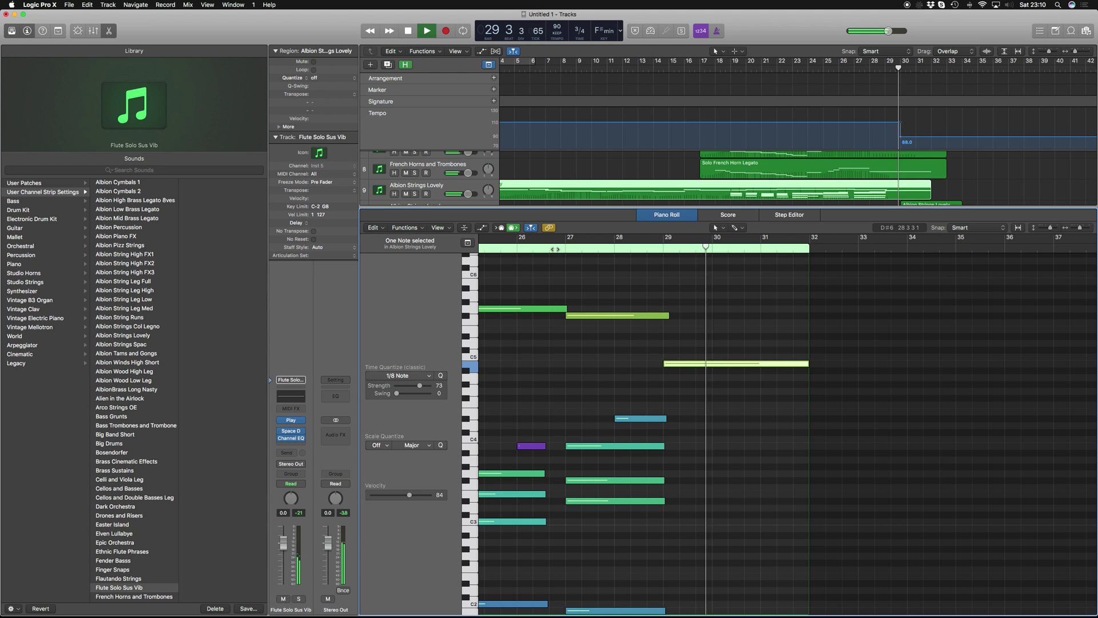
key("p")
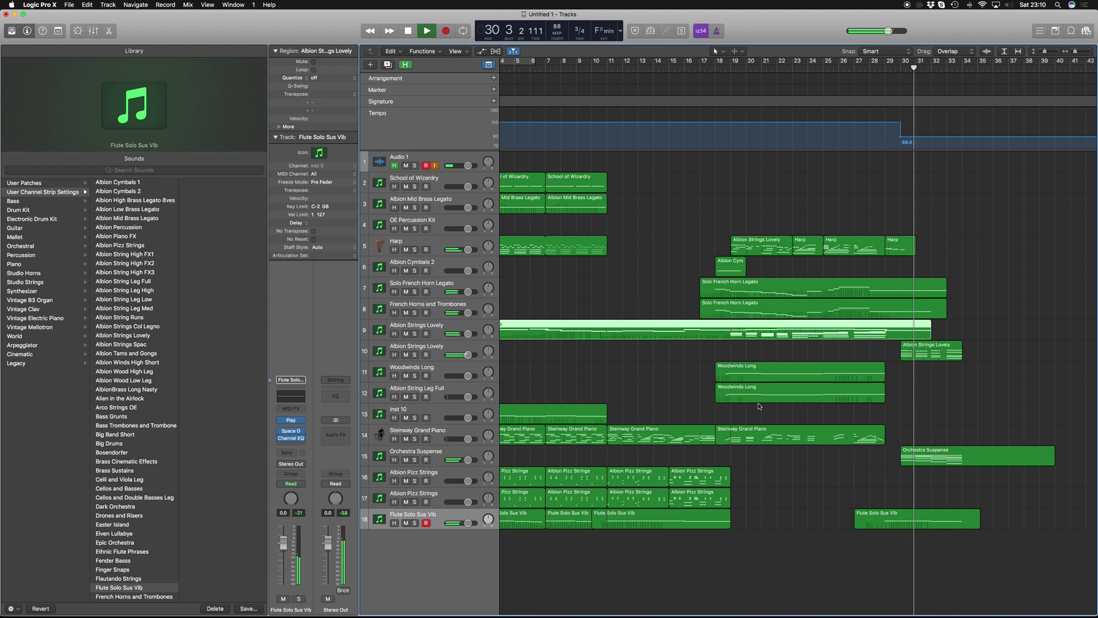
left_click(898, 523)
key("p")
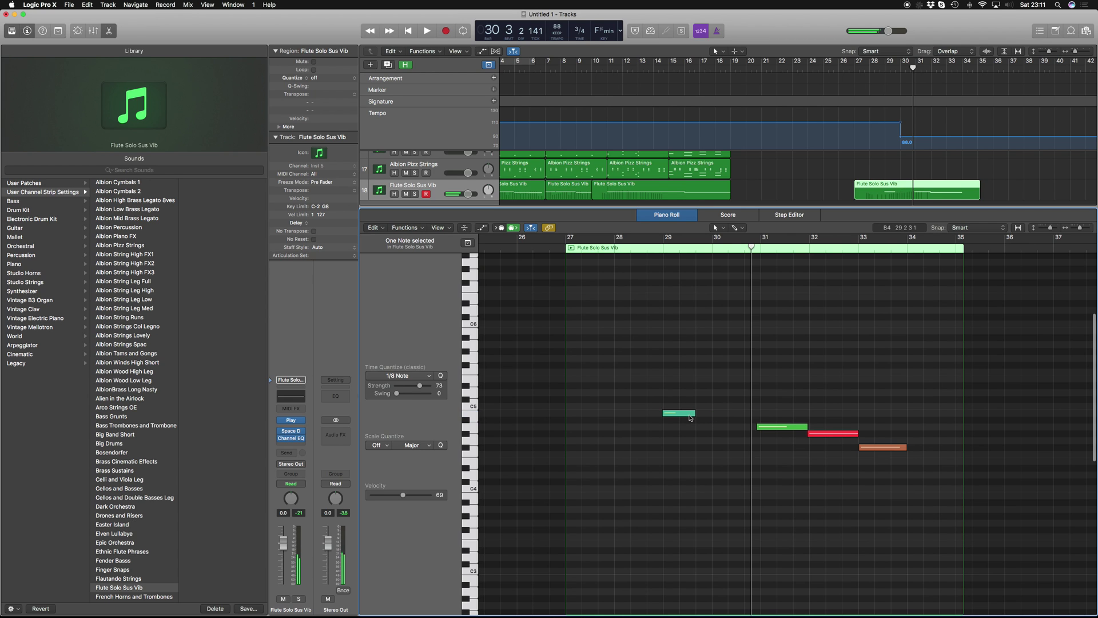
left_click_drag(693, 412, 757, 423)
key("p")
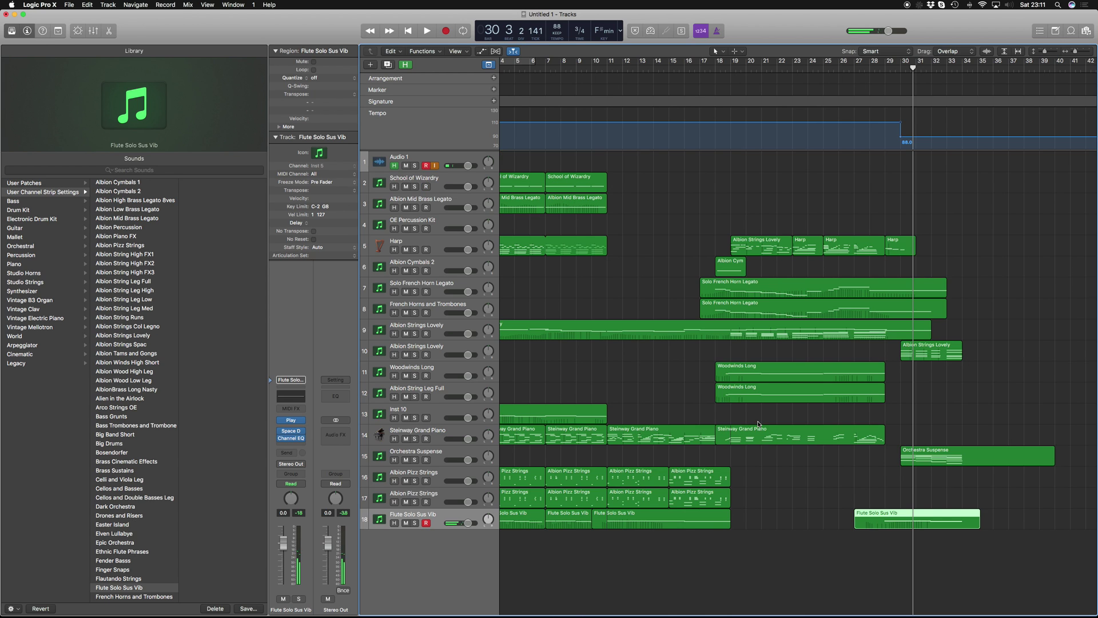
Play the transition from about bar 28 and delete the Flute Solo Sus Vib region that starts at bar 27
double_click(869, 67)
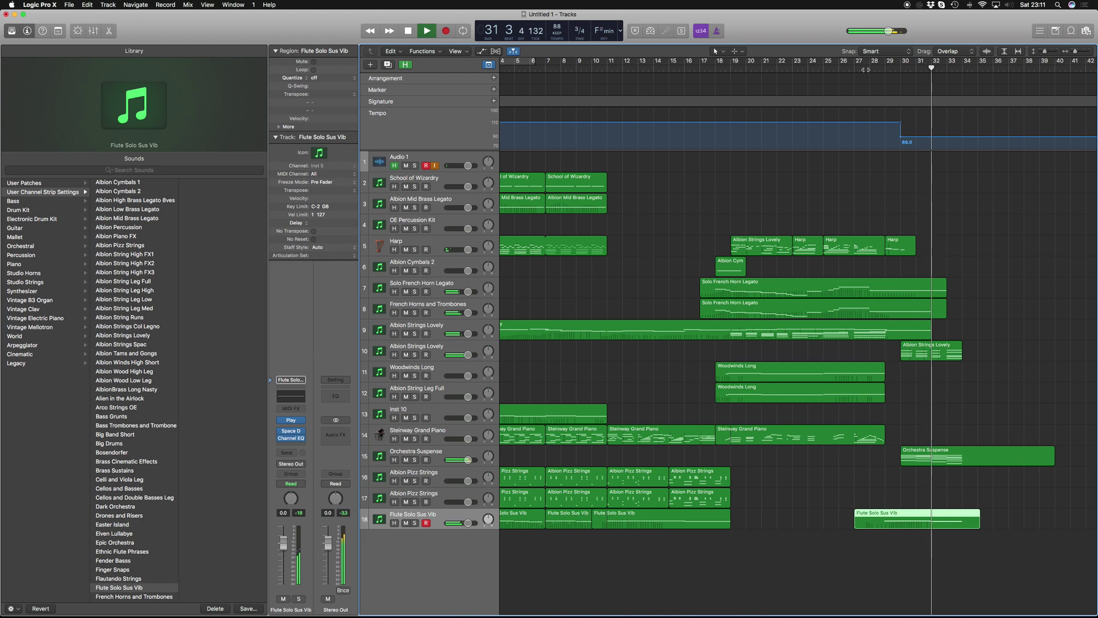
key("space")
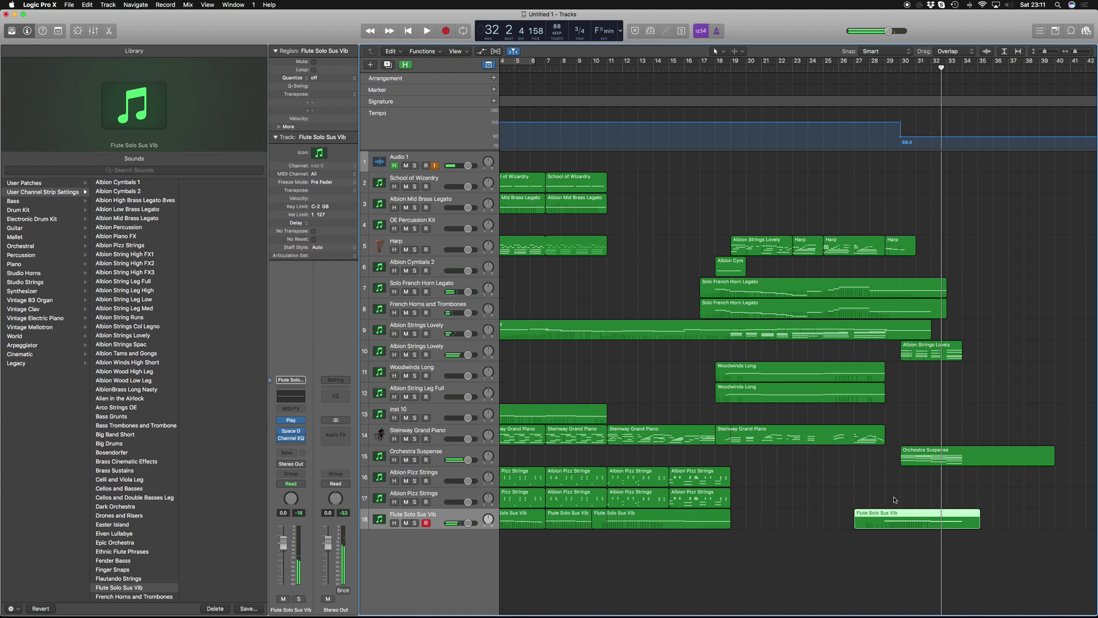
key("Return")
key("Delete")
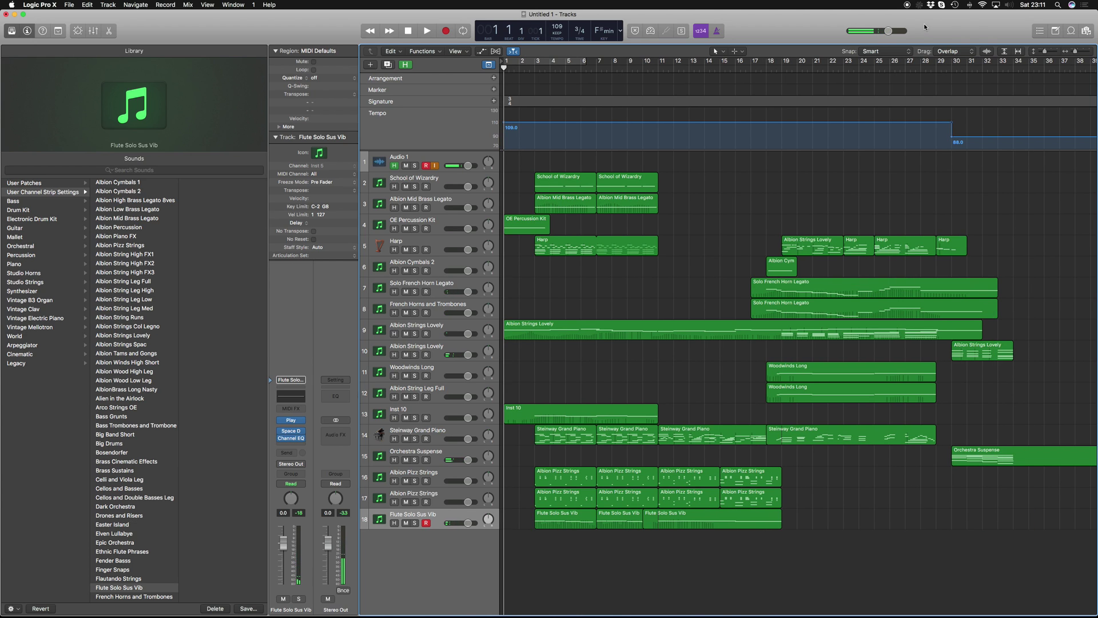
Record a new Flute Solo Sus Vib melody over the slow section, starting just before bar 30 and stopping near bar 34
left_click(946, 67)
key("r")
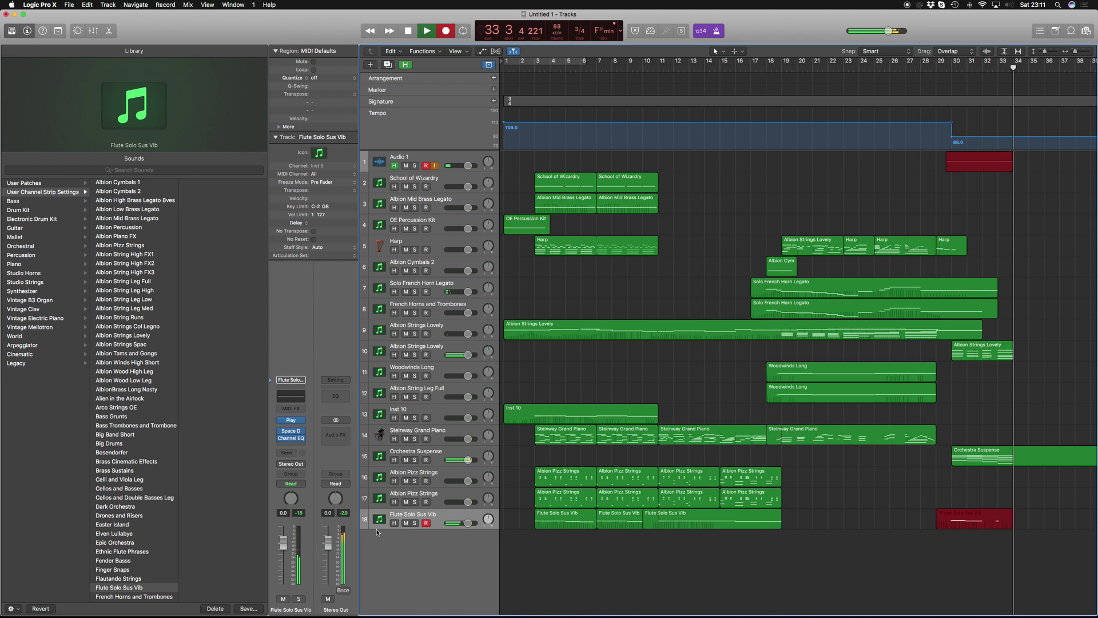
key("space")
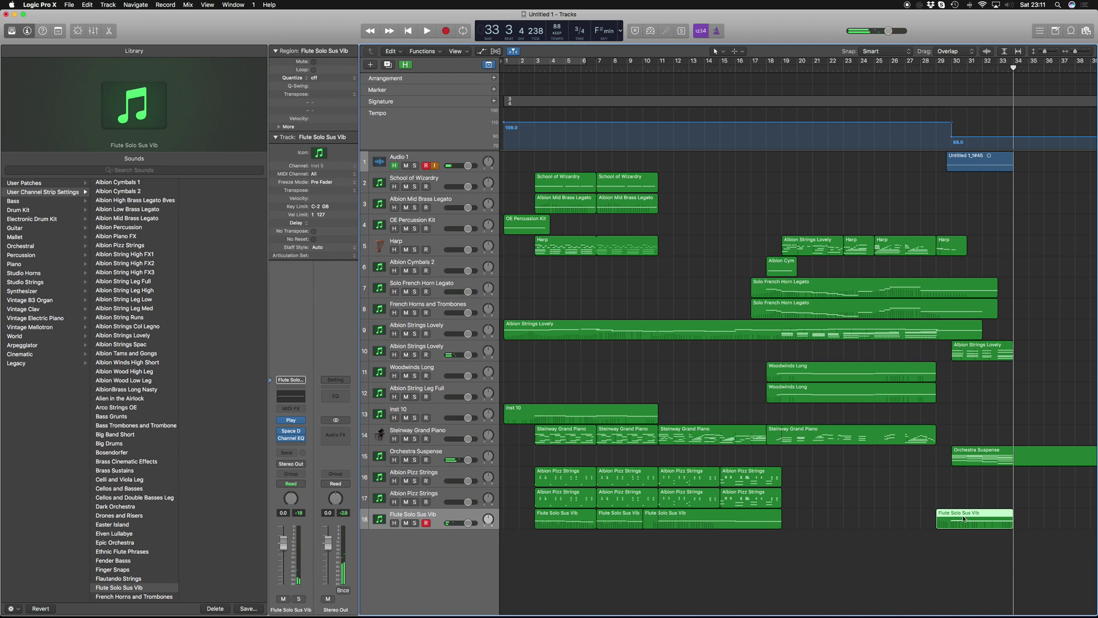
Look at the notes of the new flute region and play the take back with the arrangement
double_click(945, 519)
left_click_drag(882, 441, 884, 472)
left_click(648, 247)
key("space")
key("e")
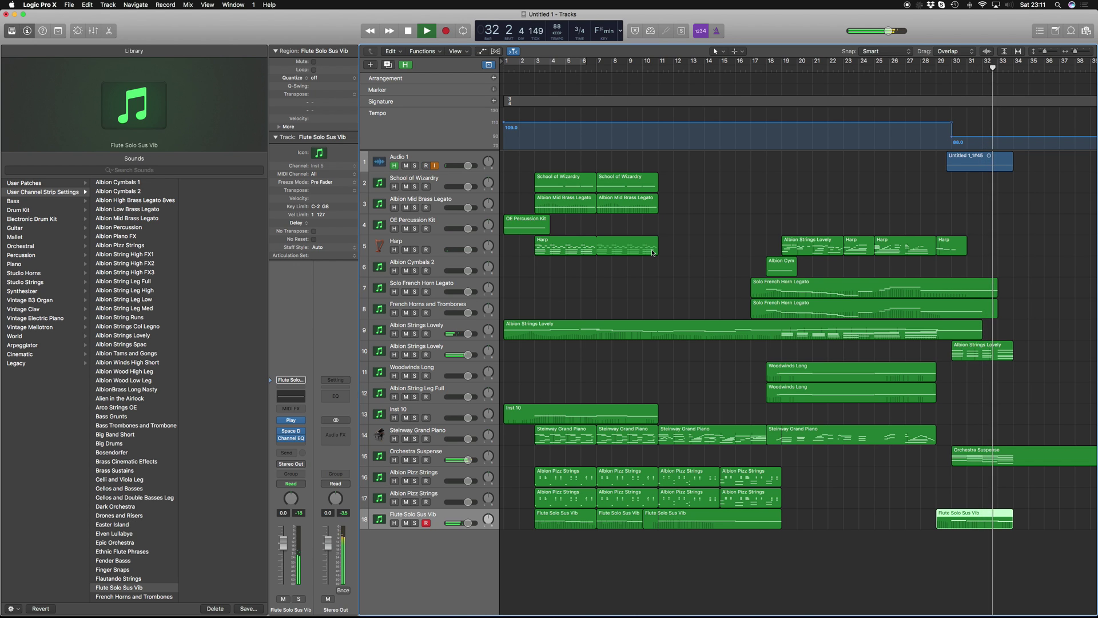
key("space")
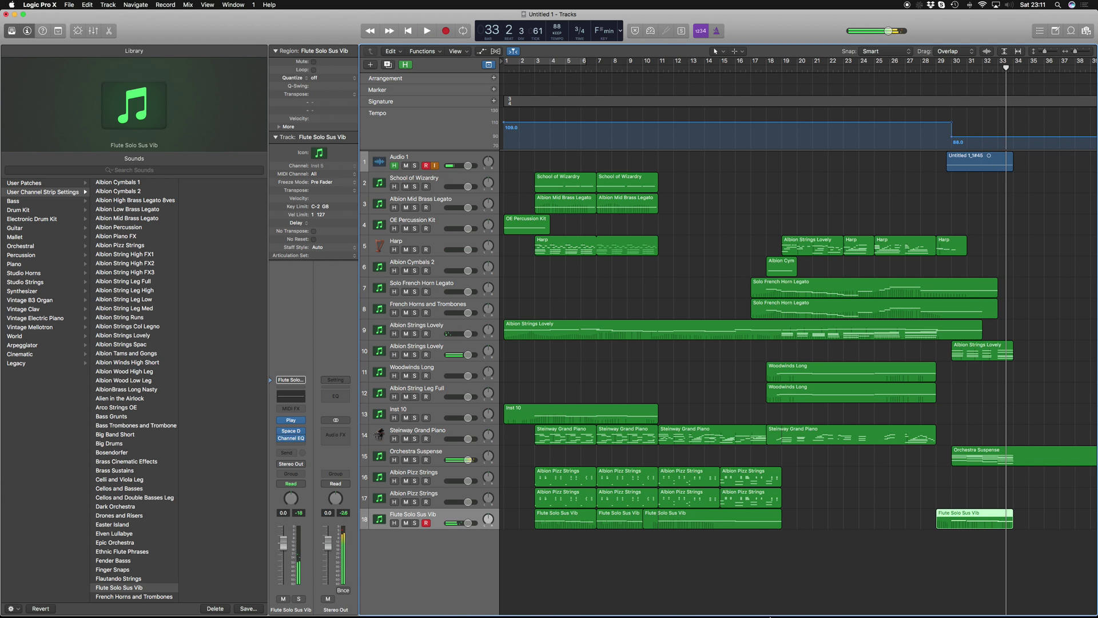
Lengthen the final B4 note of the new flute region to 2 0 0 0, ending at bar 34
double_click(960, 526)
left_click_drag(910, 517, 904, 426)
key("Delete")
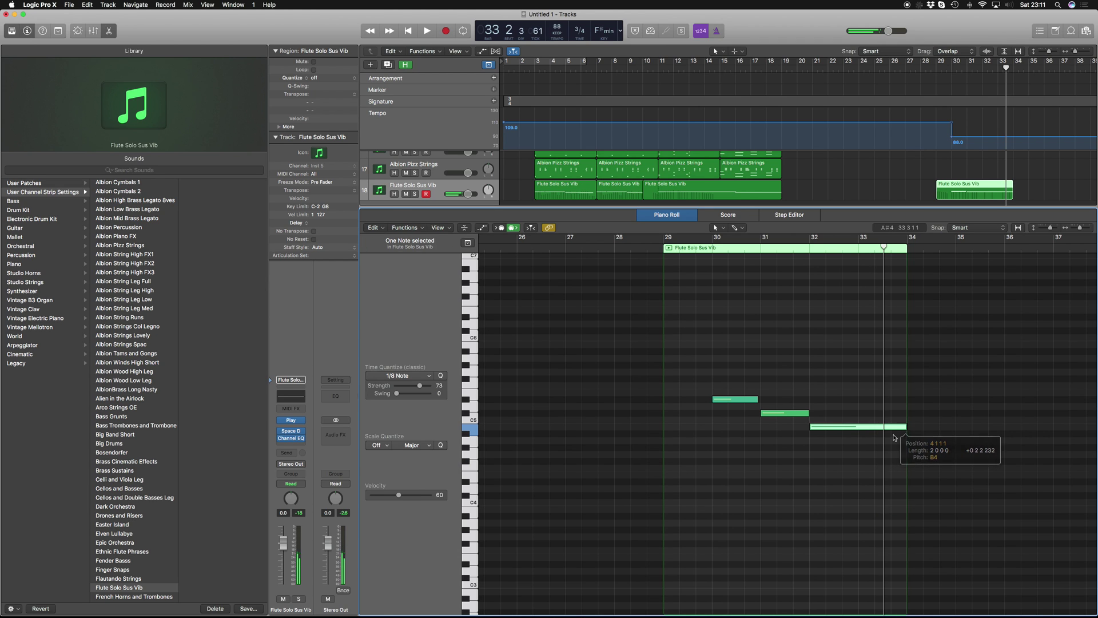
key("p")
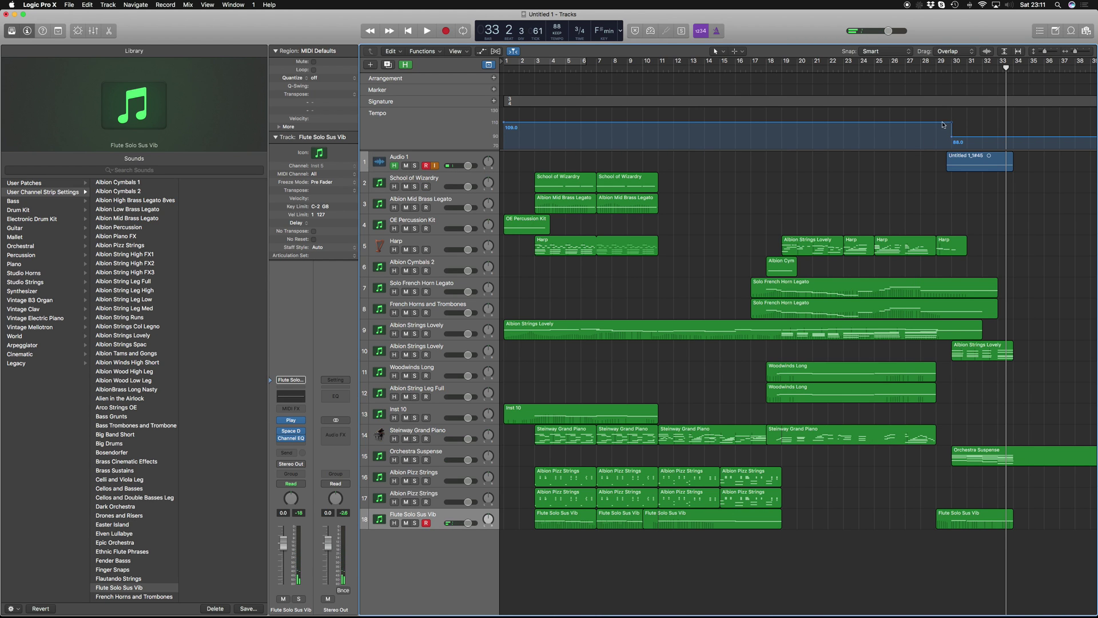
Delete the audio region on the Audio 1 track at bar 30
left_click(965, 163)
key("Delete")
key("Return")
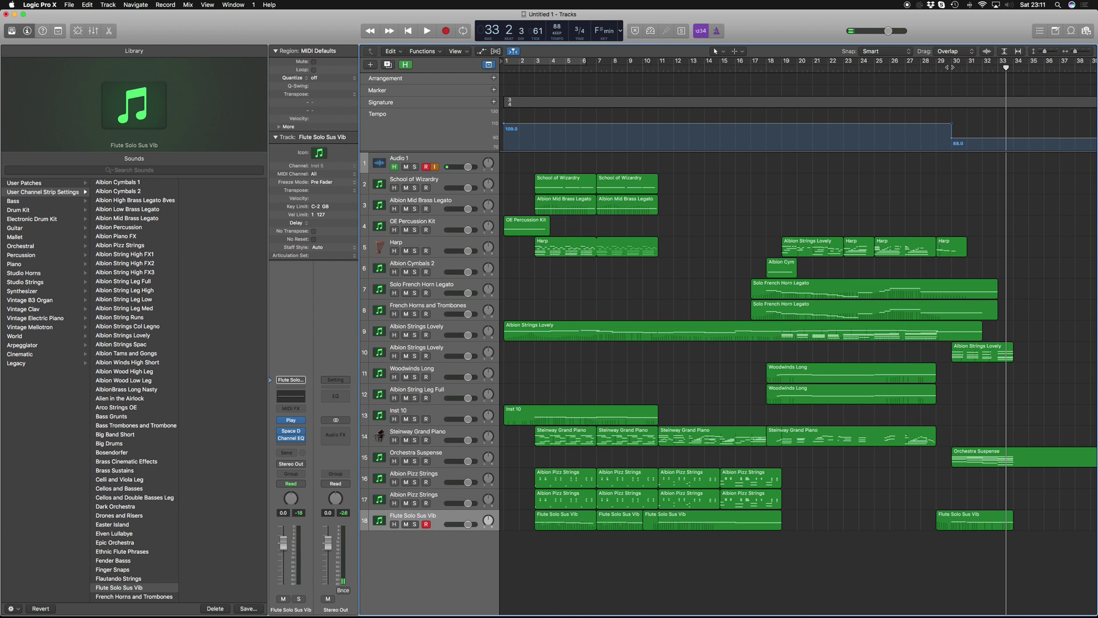
Play the arrangement from bar 29 and again from bar 30 to hear the flute enter over the slower chords
key("space")
left_click(936, 70)
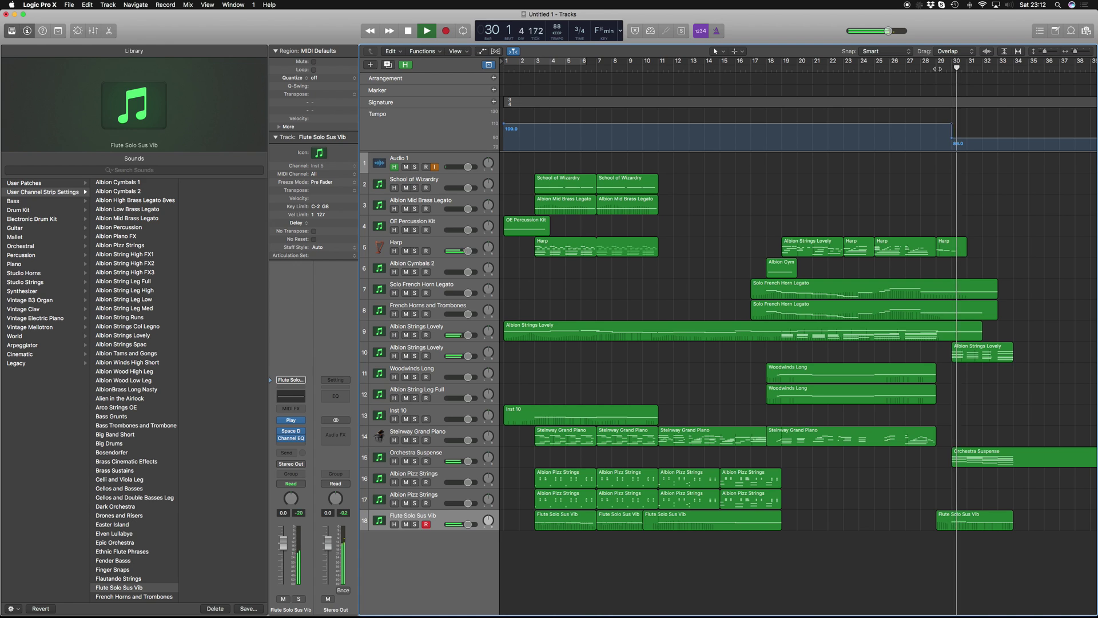
key("space")
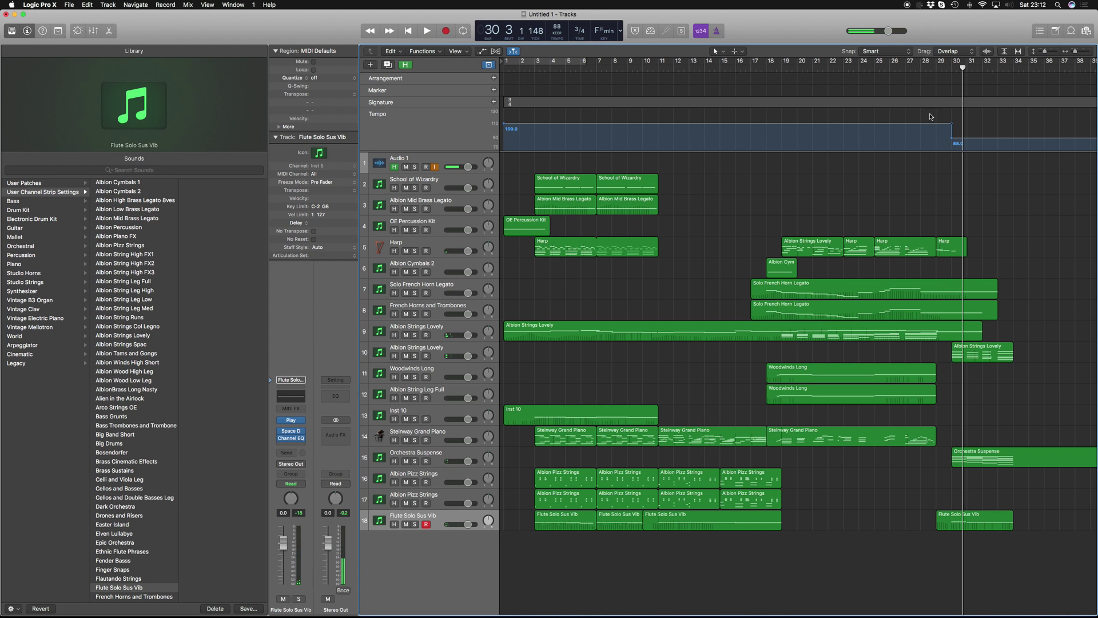
left_click(950, 70)
key("space")
key("space")
Examine the pitches of the first chord in the Albion Strings Lovely region at bar 30
key("p")
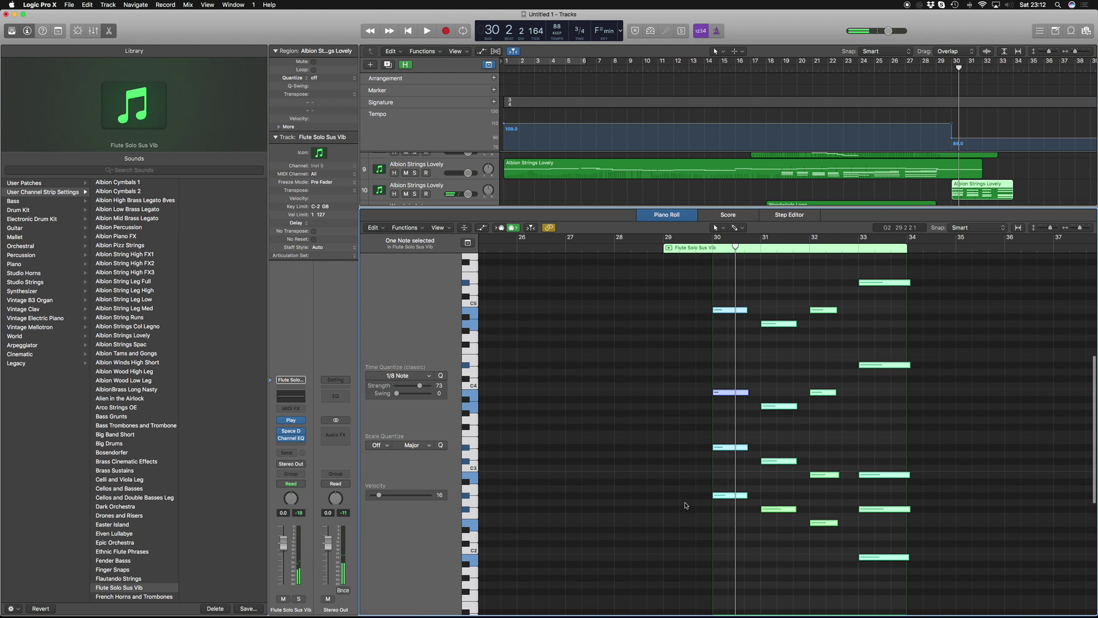
mouse_move(729, 448)
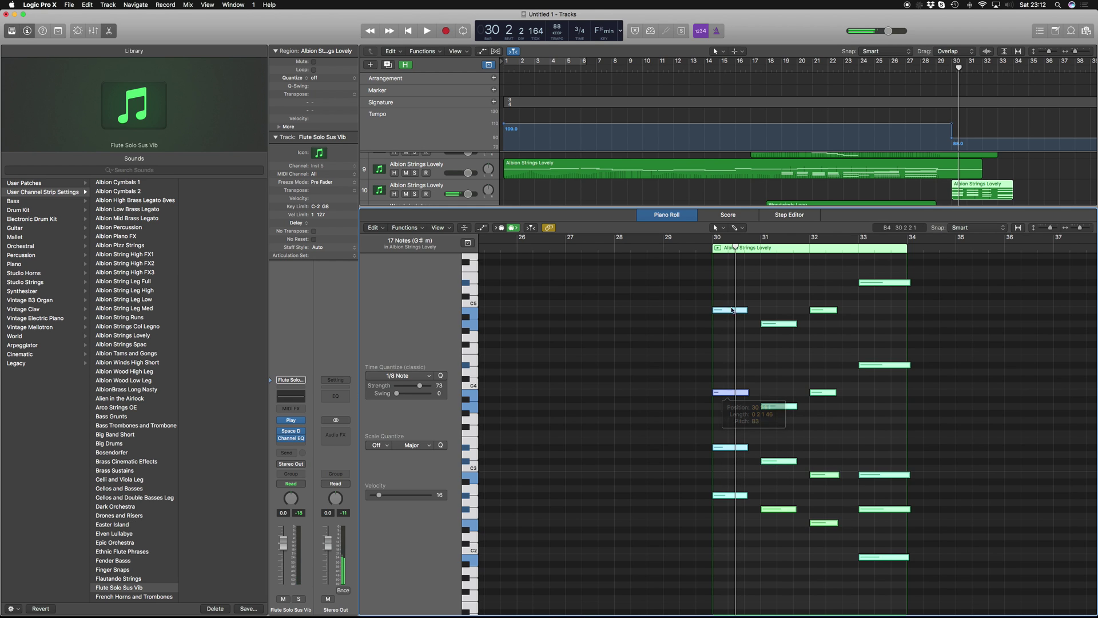
mouse_move(730, 310)
key("p")
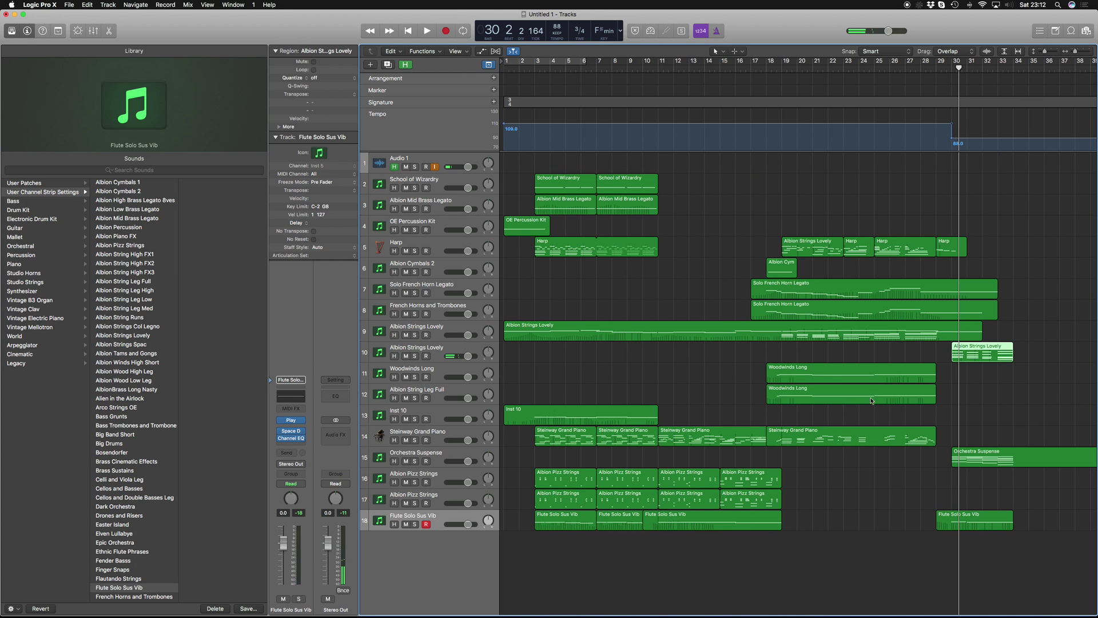
Audition each note of the first chord in the Orchestra Suspense region at bar 30
left_click(982, 463)
key("p")
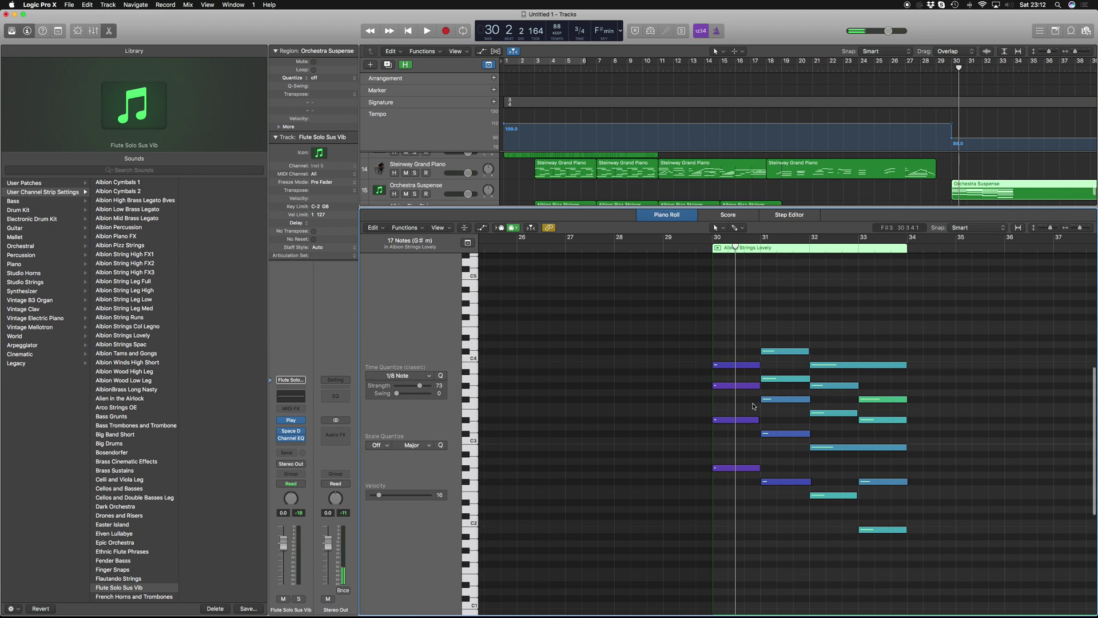
left_click(726, 469)
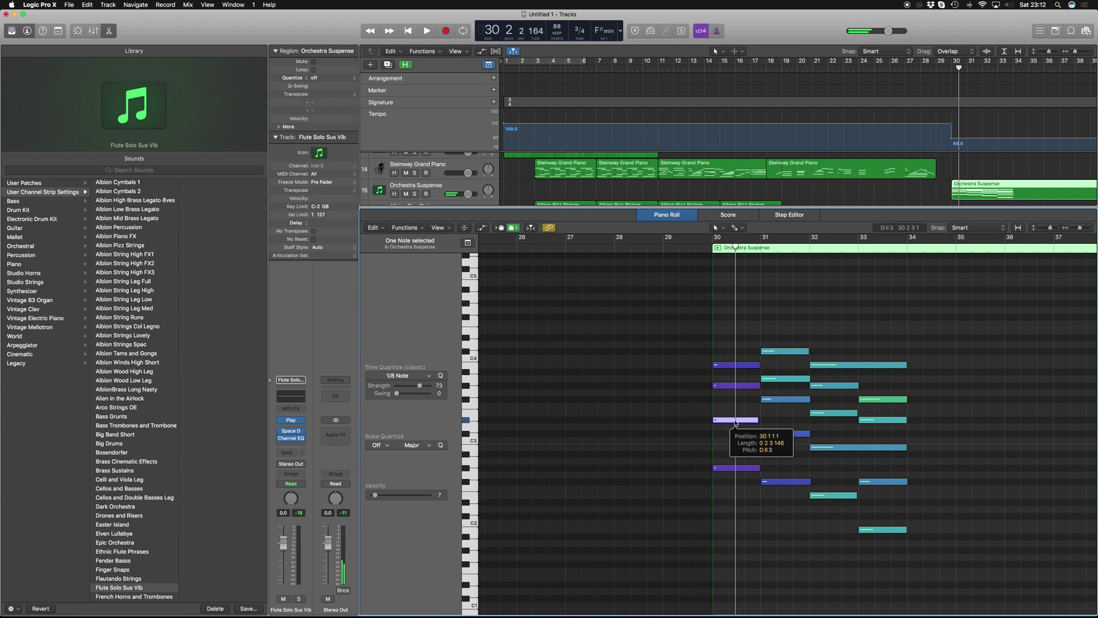
left_click(738, 385)
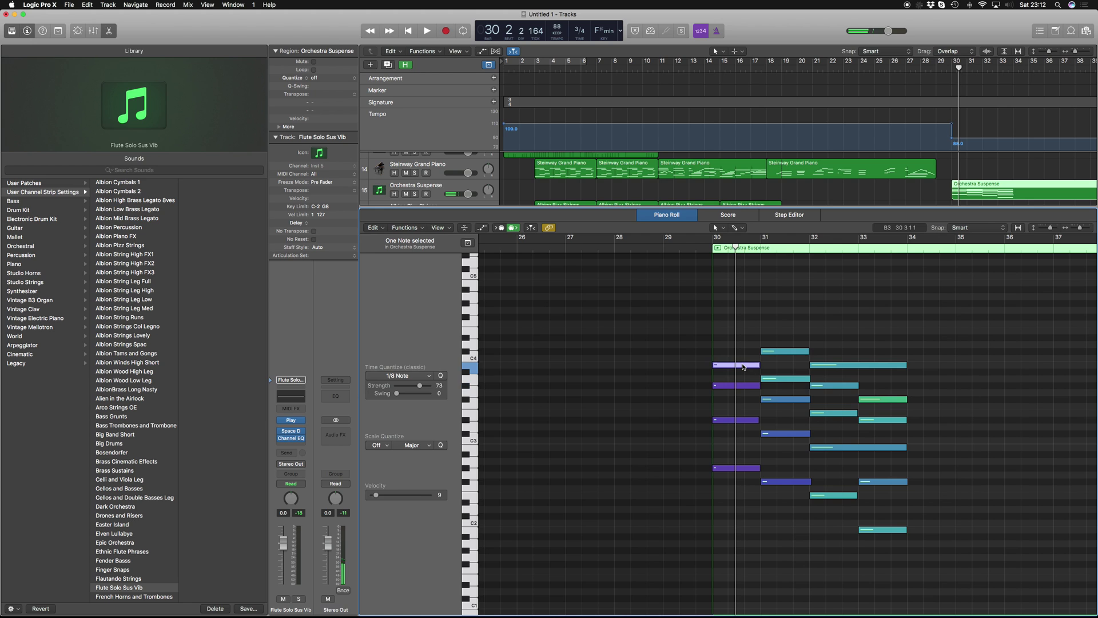
left_click(743, 367)
key("p")
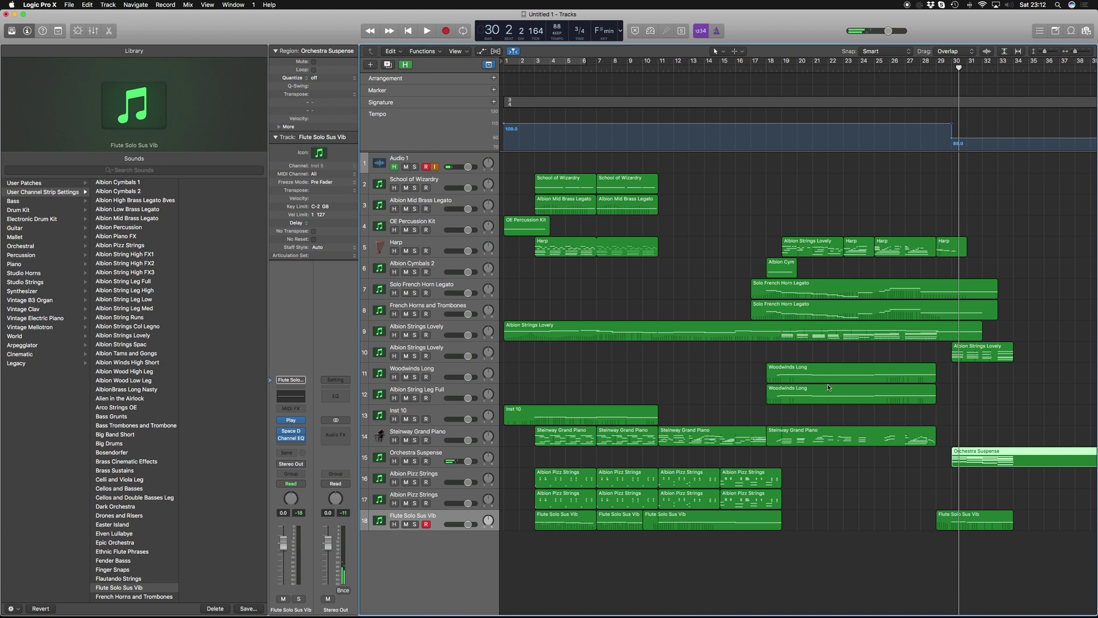
Check the bar 30 note in the new Flute Solo Sus Vib region against the chords
left_click(945, 521)
key("p")
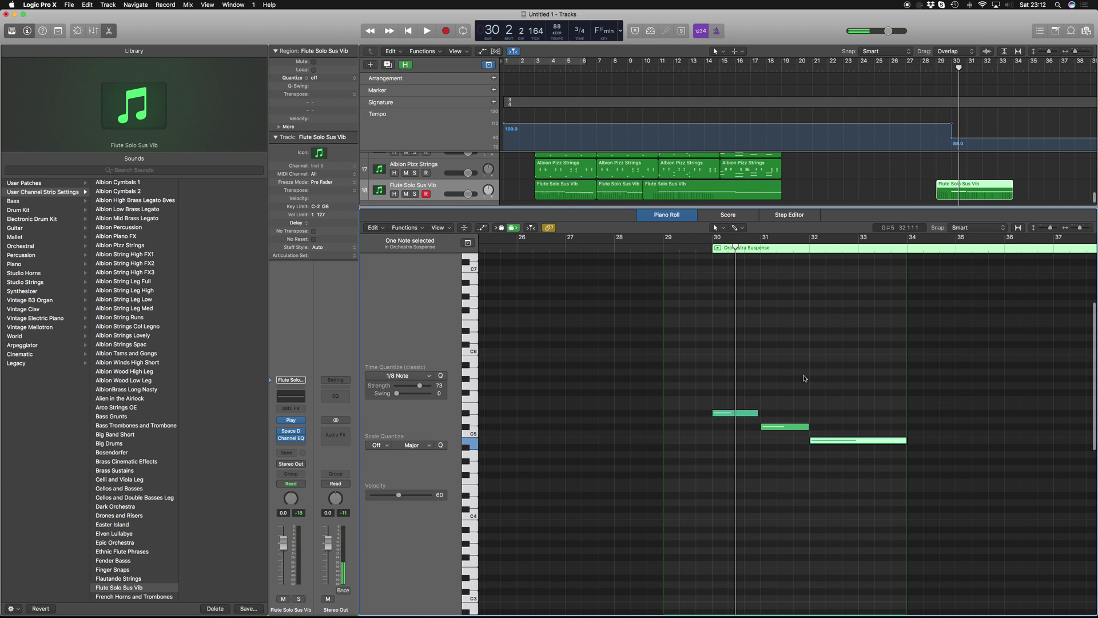
left_click(719, 419)
key("p")
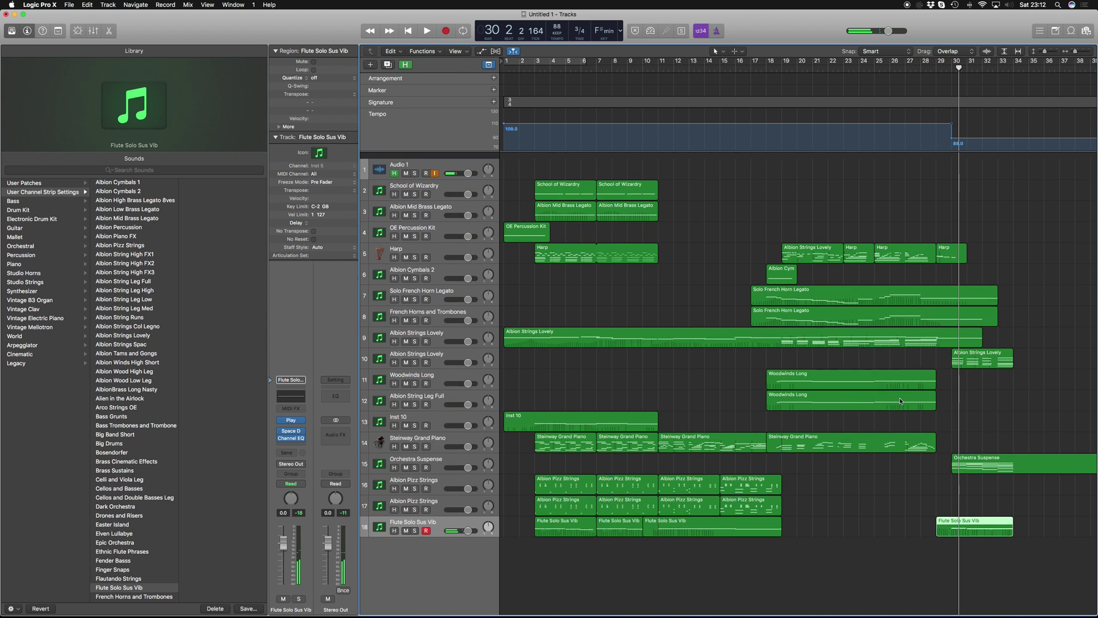
Play the transition from bar 28 through to bar 34 to hear the flute with the strings and horns
scroll(945, 276, "down", 1)
left_click(918, 68)
key("space")
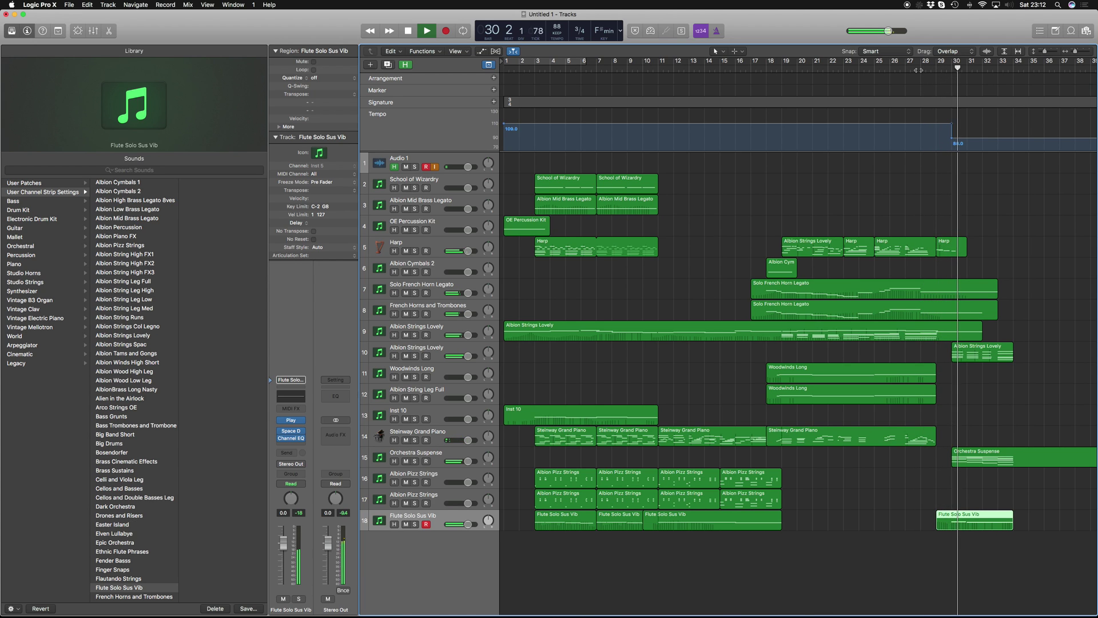
key("space")
left_click(917, 70)
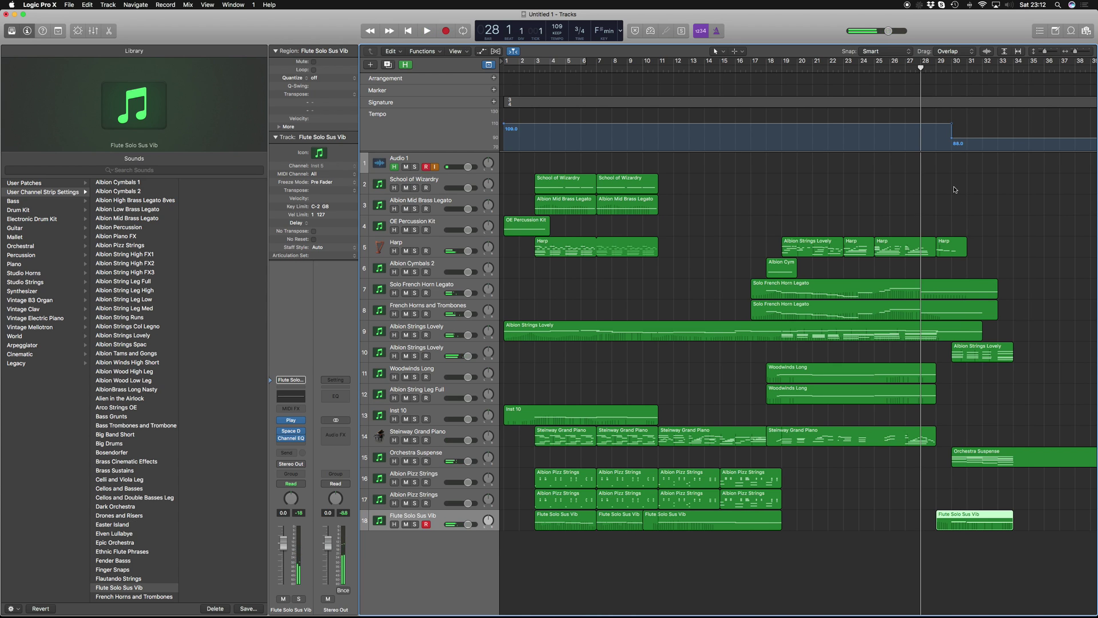
scroll(1006, 349, "right", 2)
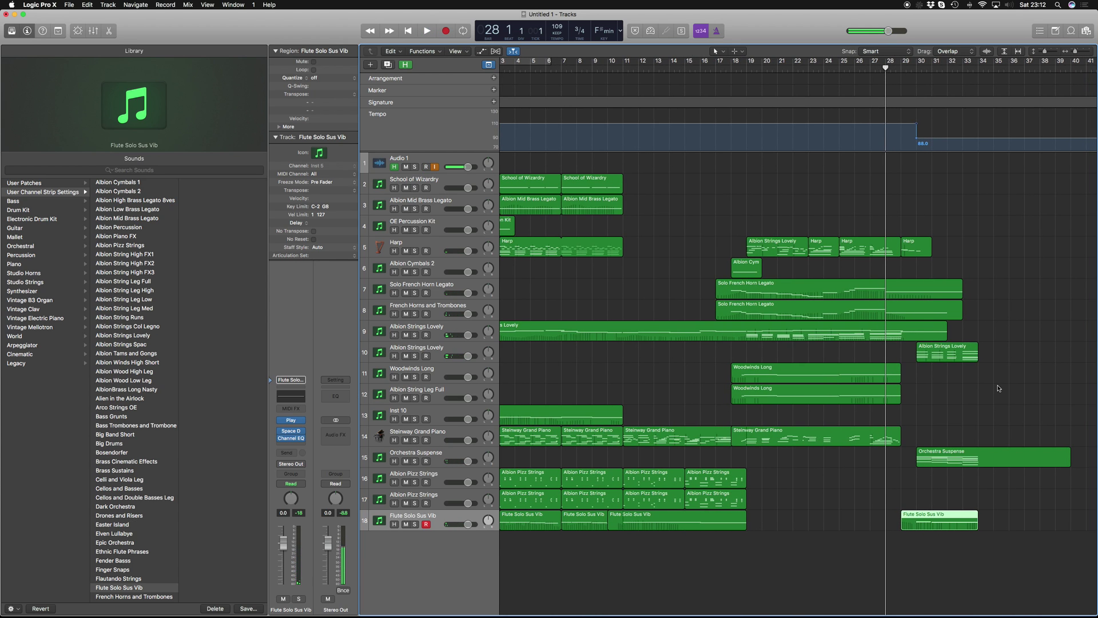
key("space")
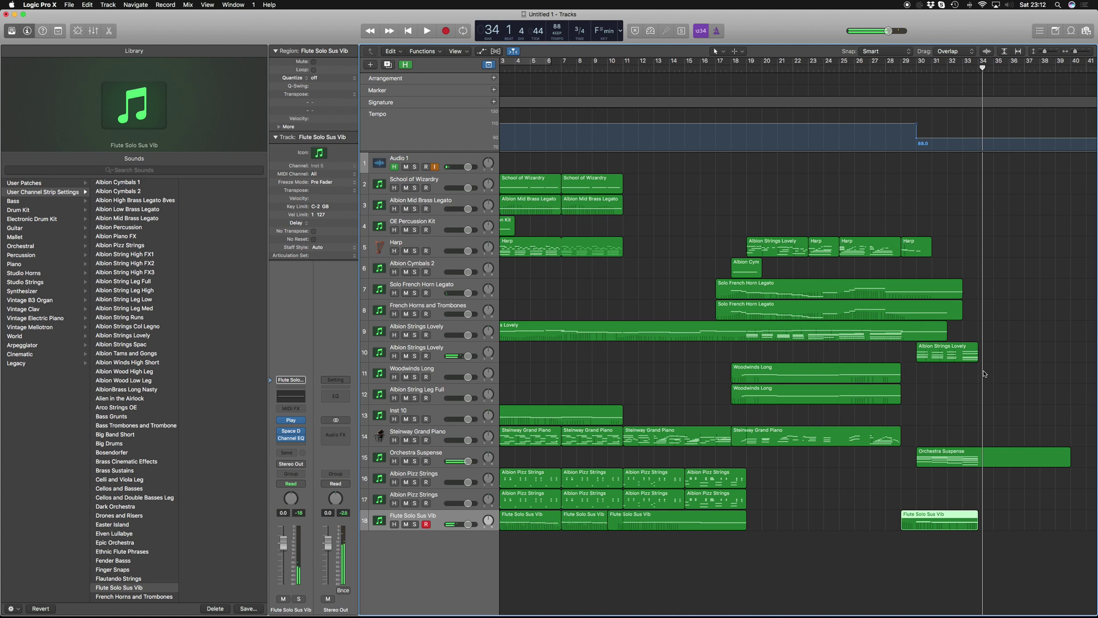
Play the whole arrangement from the beginning to about bar 13
key("Return")
key("space")
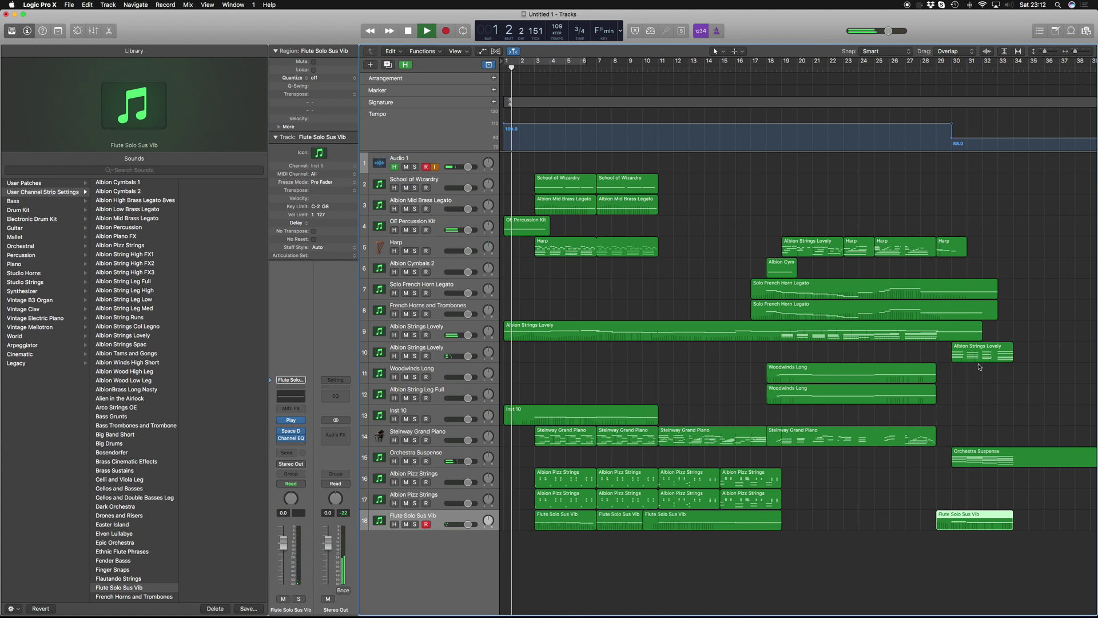
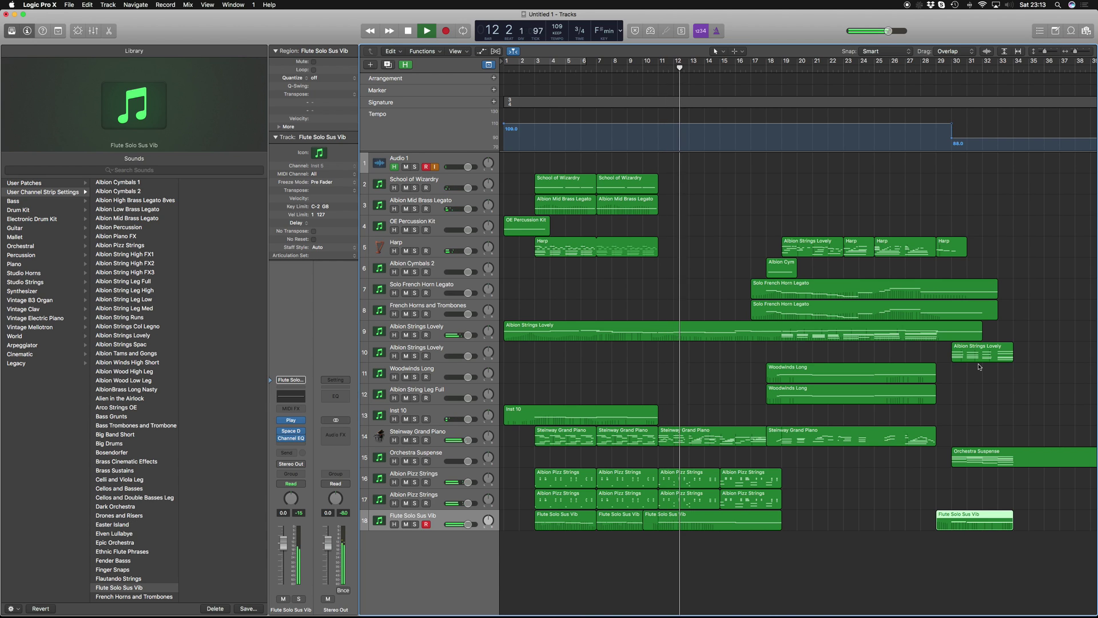
key("space")
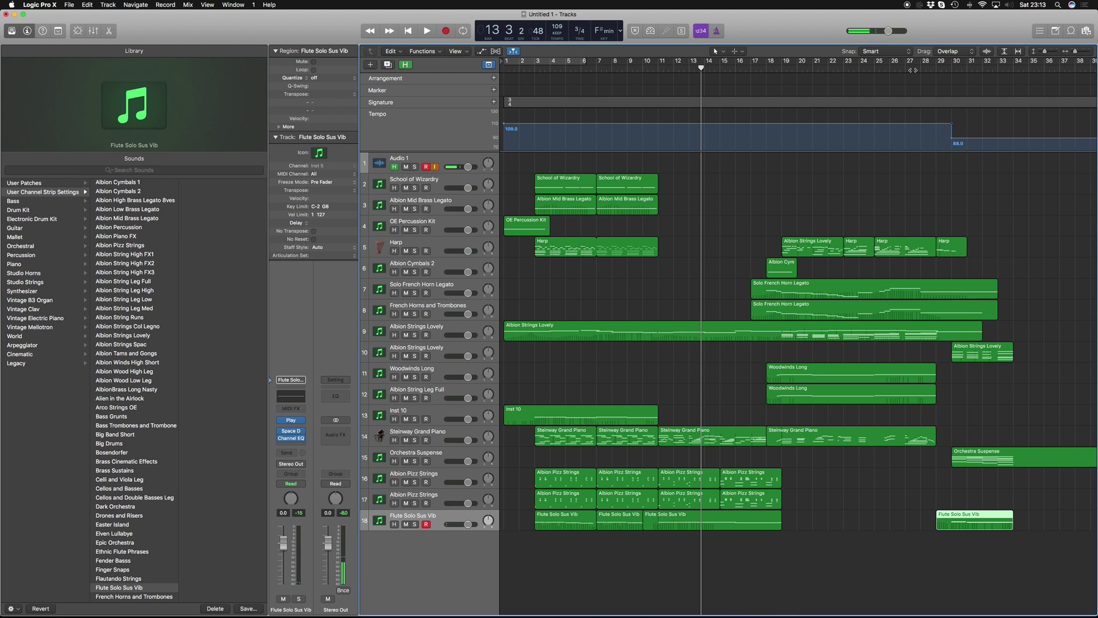
Play from about bar 28, briefly mute and unmute the first Albion Strings Lovely track, and return the playhead to bar 29
double_click(916, 69)
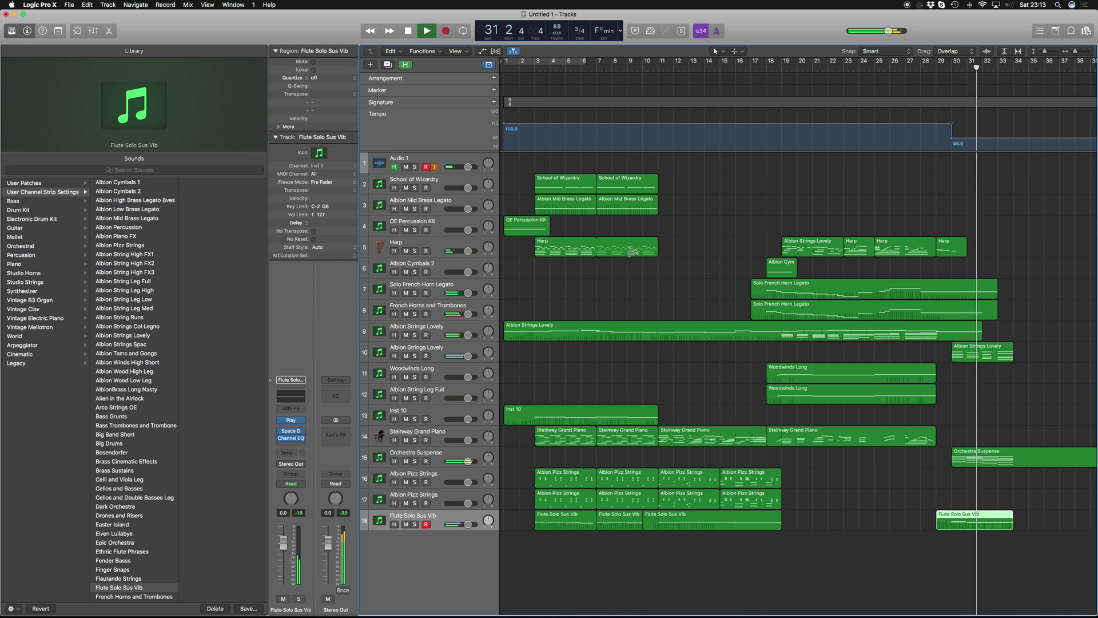
left_click(407, 335)
left_click(406, 335)
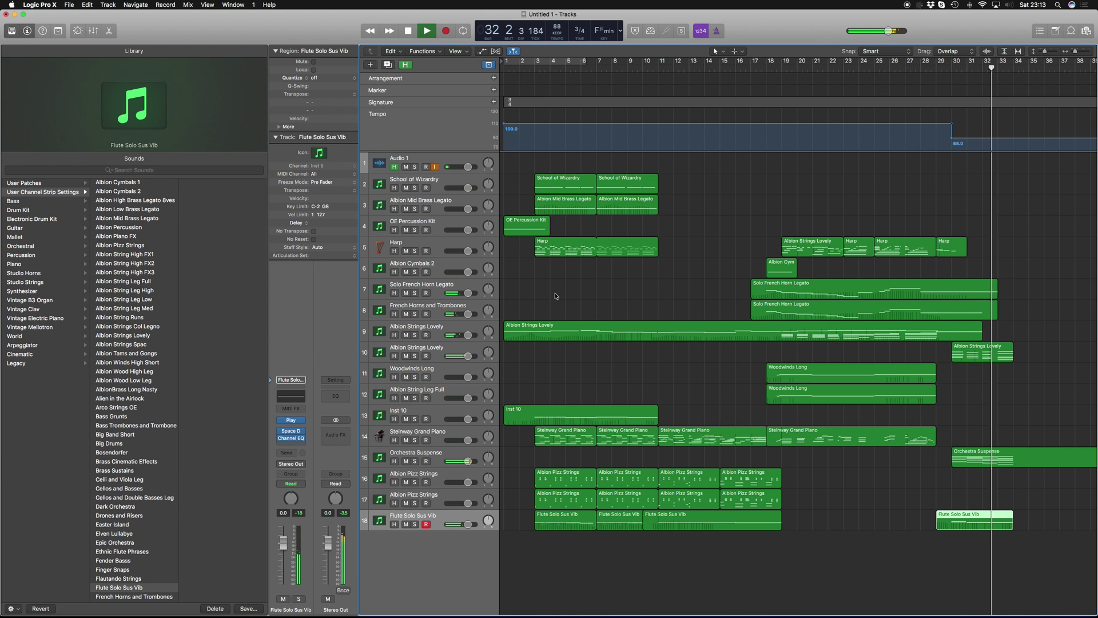
key("space")
left_click(936, 71)
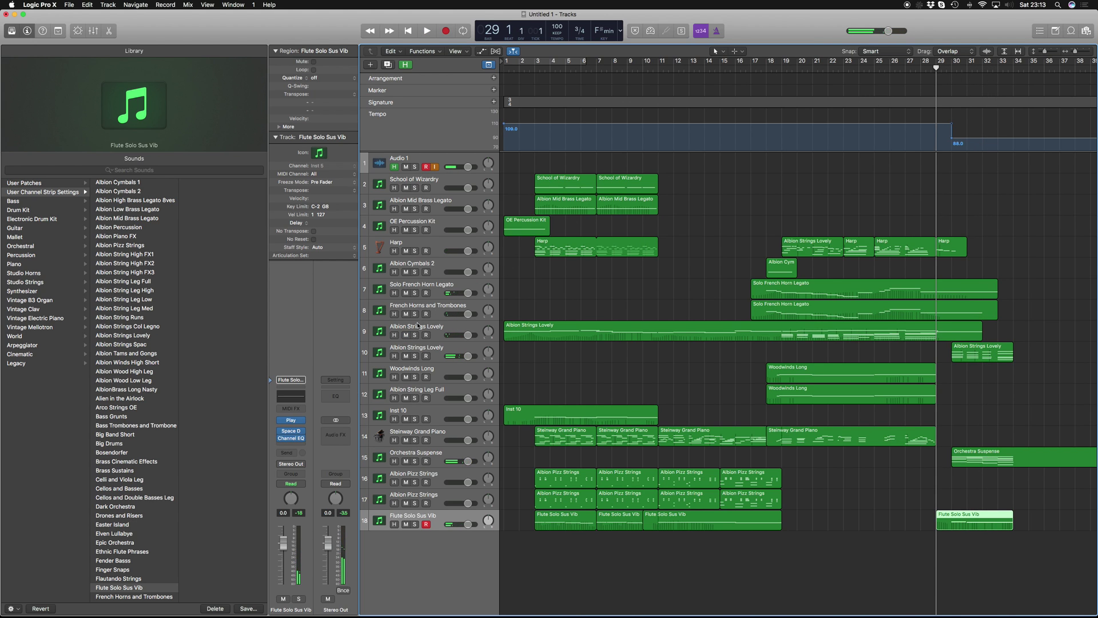
Compare the transition around bars 28 to 31 with the first Albion Strings Lovely track muted and unmuted
left_click(406, 335)
key("space")
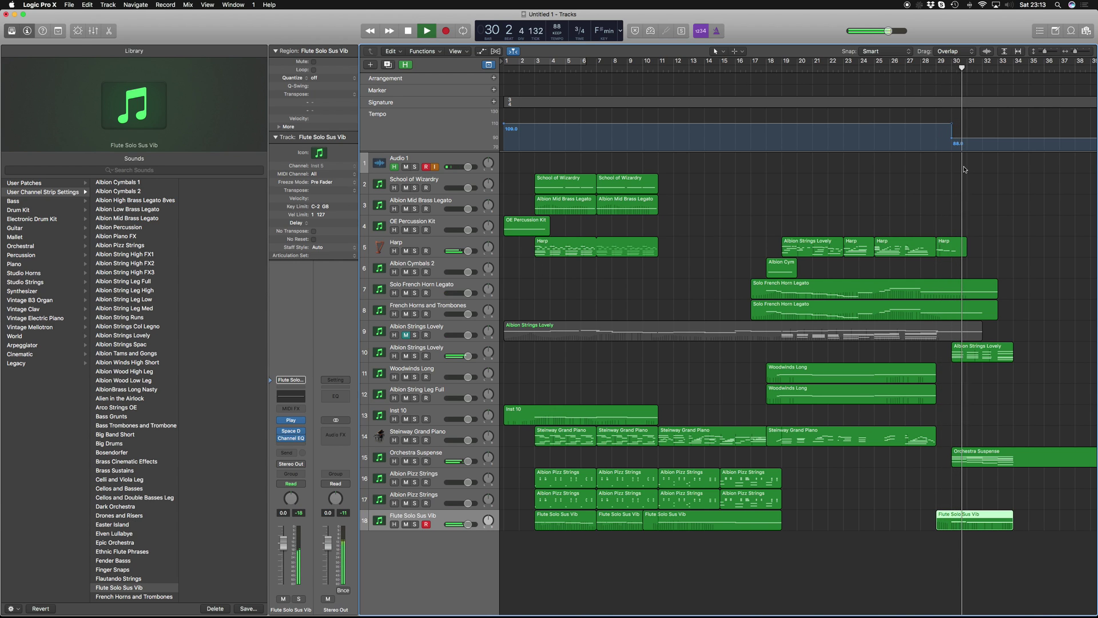
key("space")
left_click(406, 335)
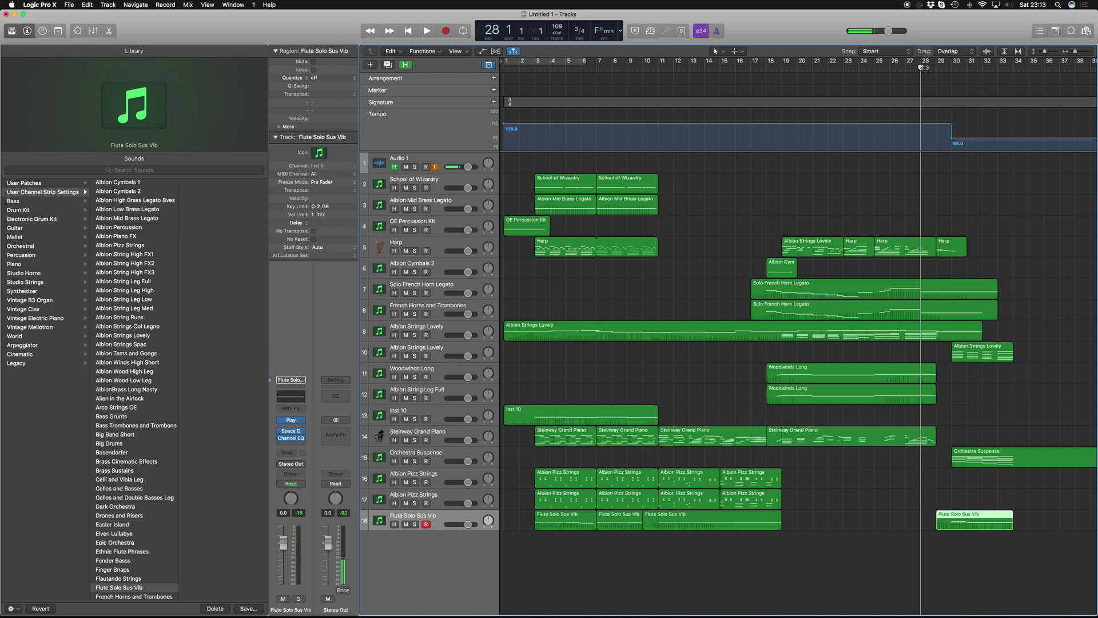
key("space")
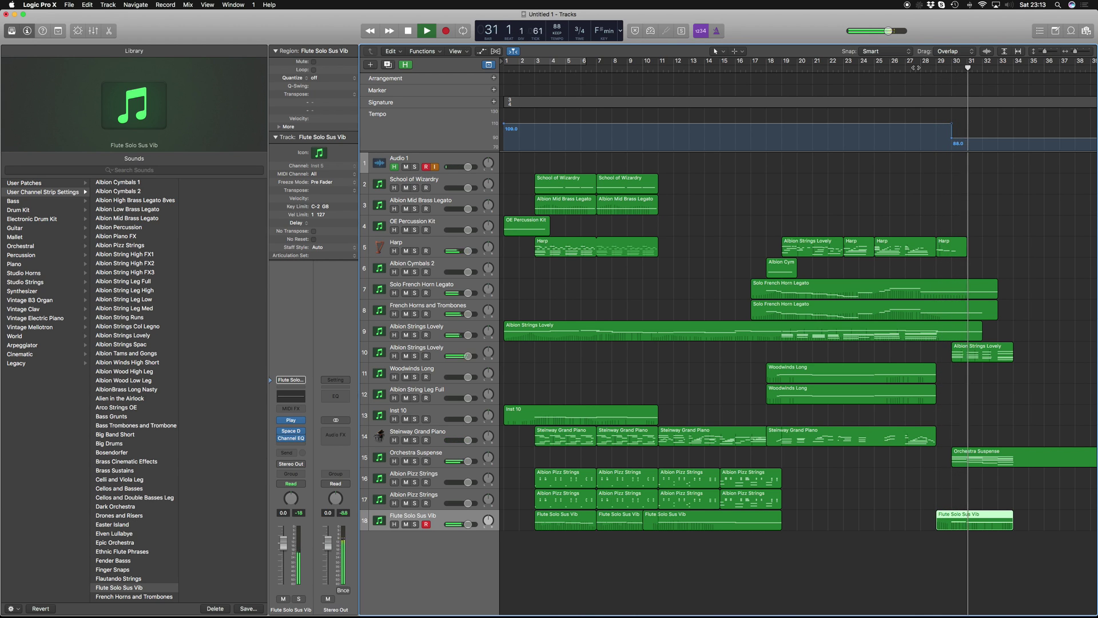
key("space")
Open the bar 30 Albion Strings Lovely and Orchestra Suspense regions together in the Piano Roll and audition the bar 32 chord notes
left_click(978, 353)
left_click(985, 458, "shift")
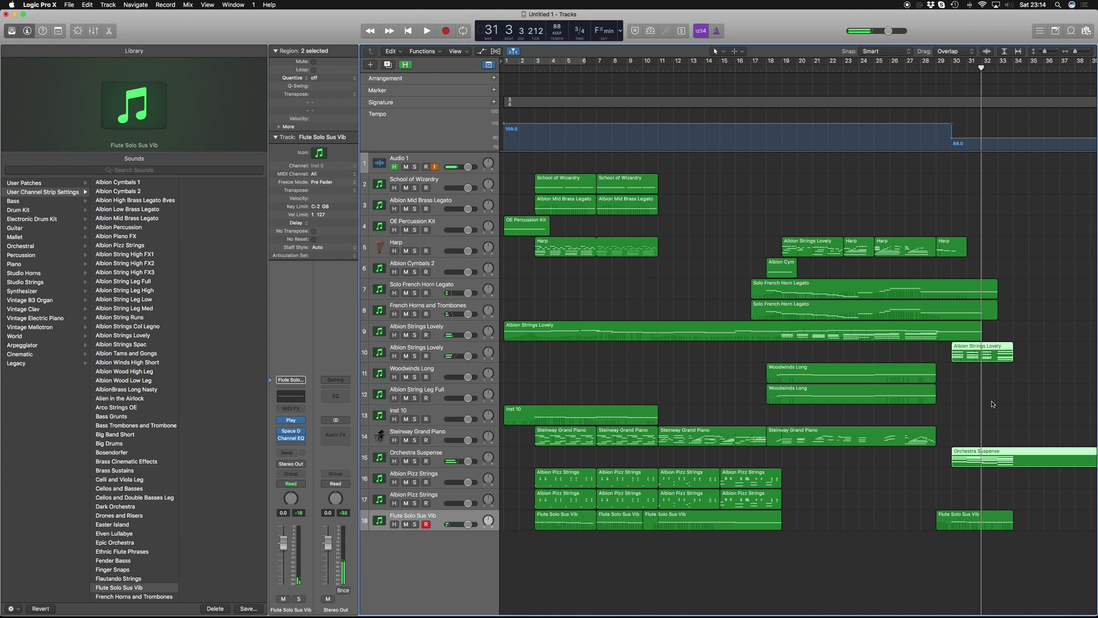
key("p")
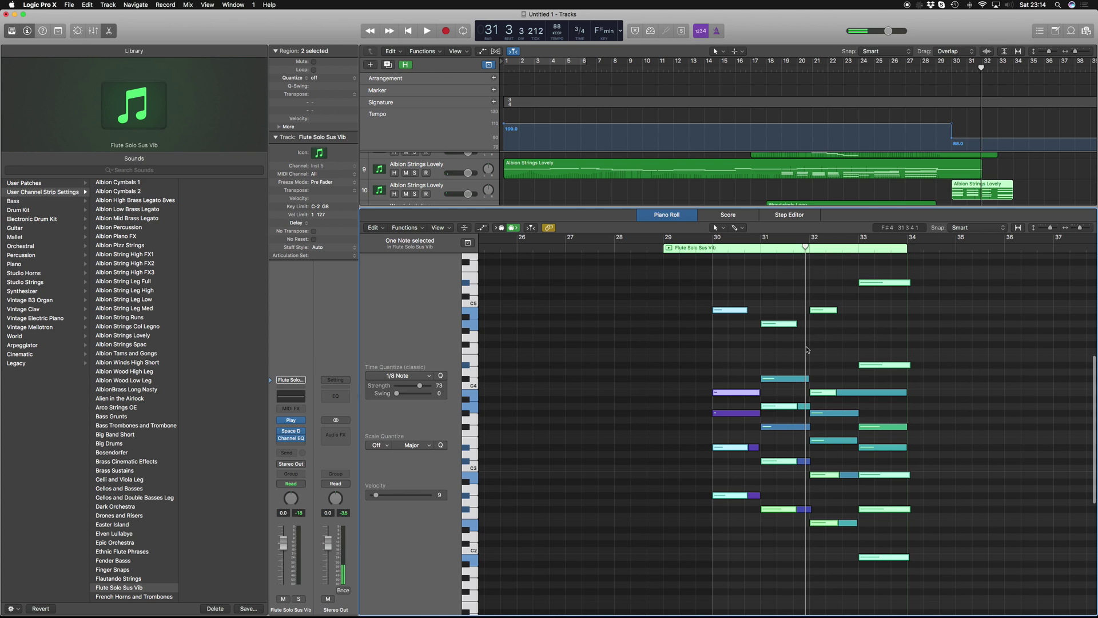
left_click(826, 312)
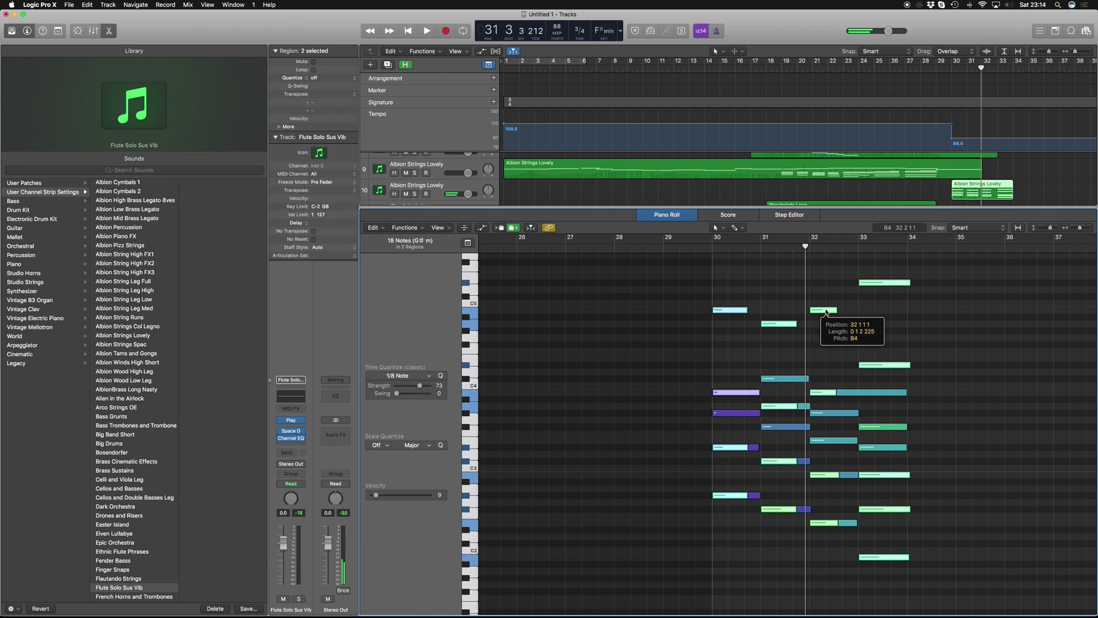
left_click_drag(822, 392, 823, 417)
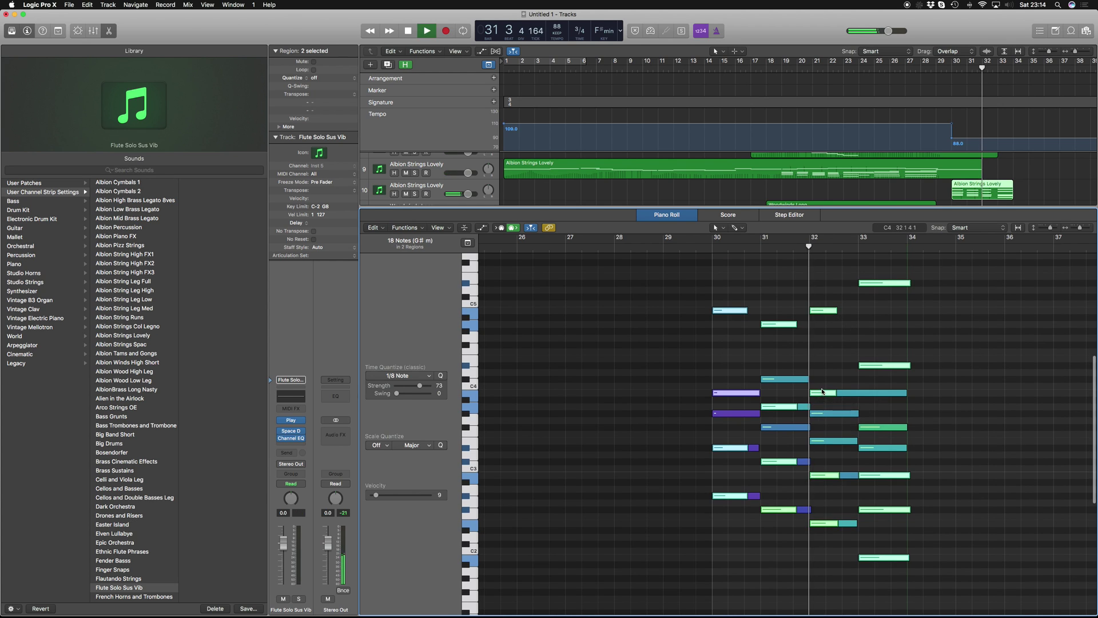
left_click(824, 418)
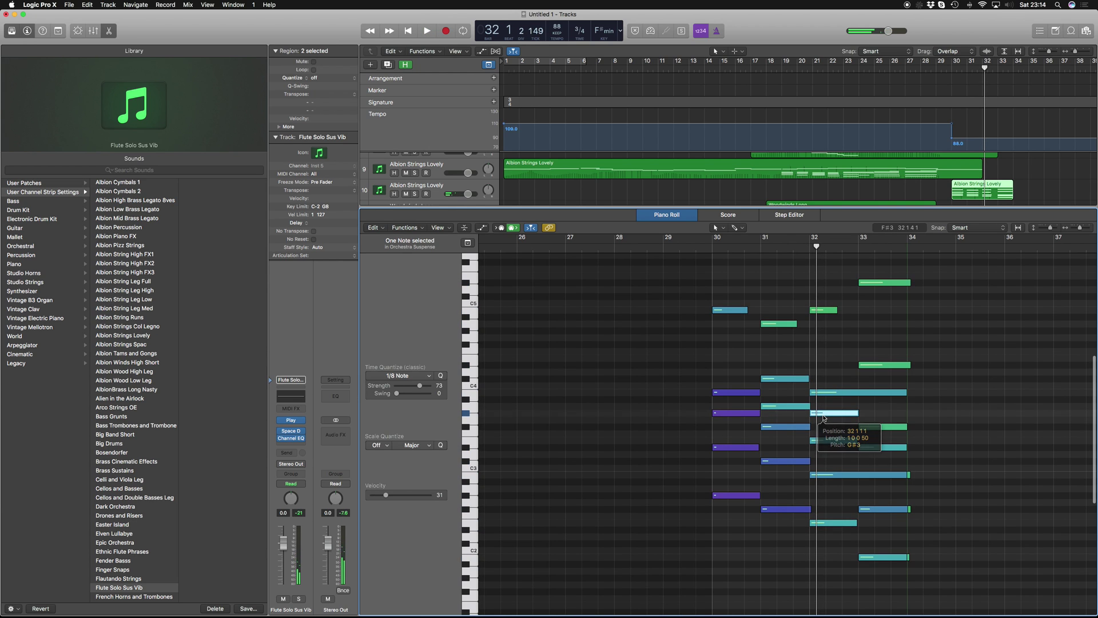
key("space")
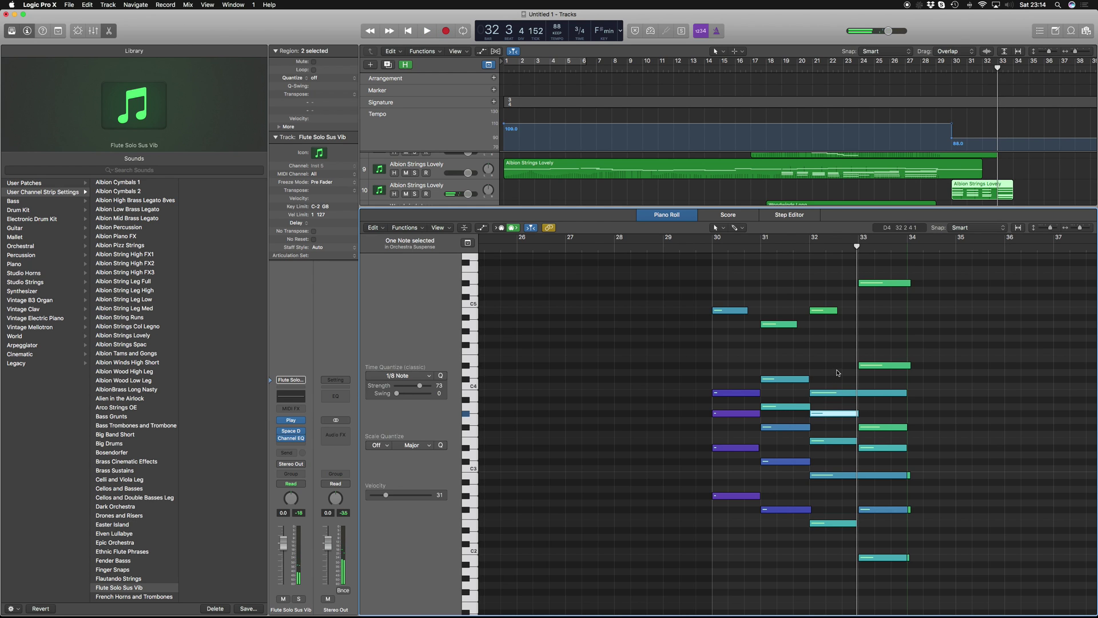
Lower the Orchestra Suspense G#3 note at bar 32 to G3 and audition the lower notes of that chord
left_click(842, 395)
left_click(840, 410)
left_click_drag(840, 415, 839, 421)
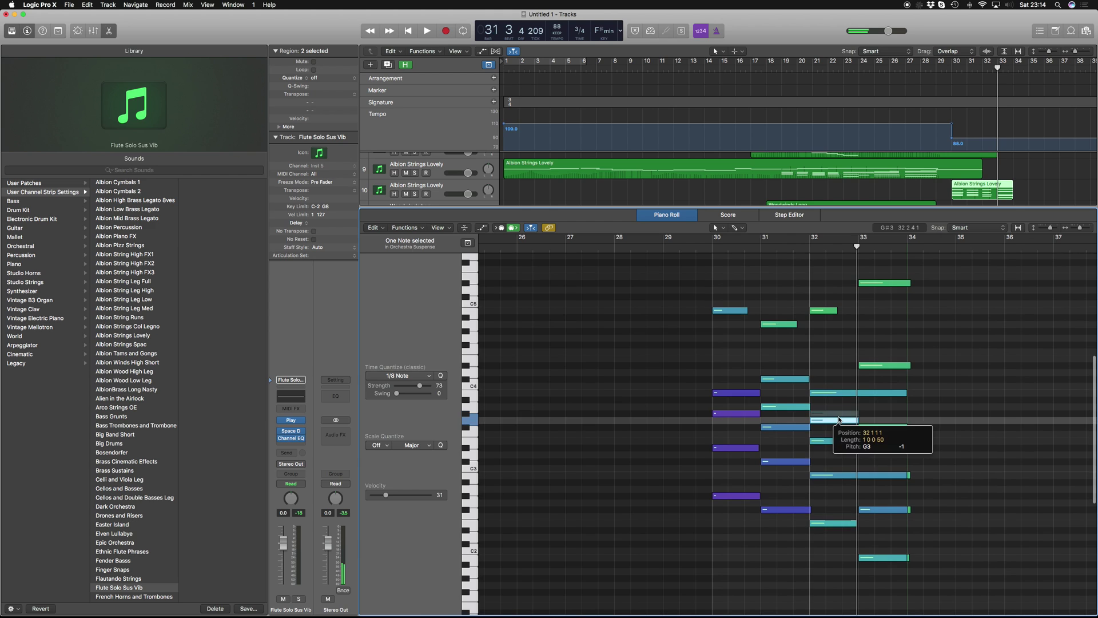
left_click(839, 442)
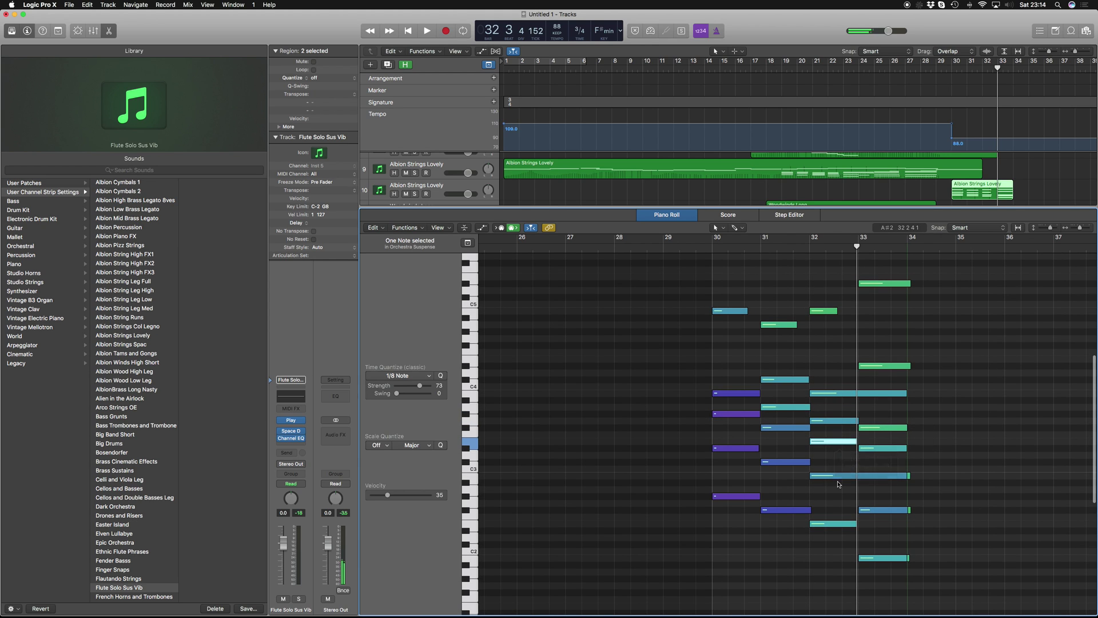
scroll(842, 482, "down", 1)
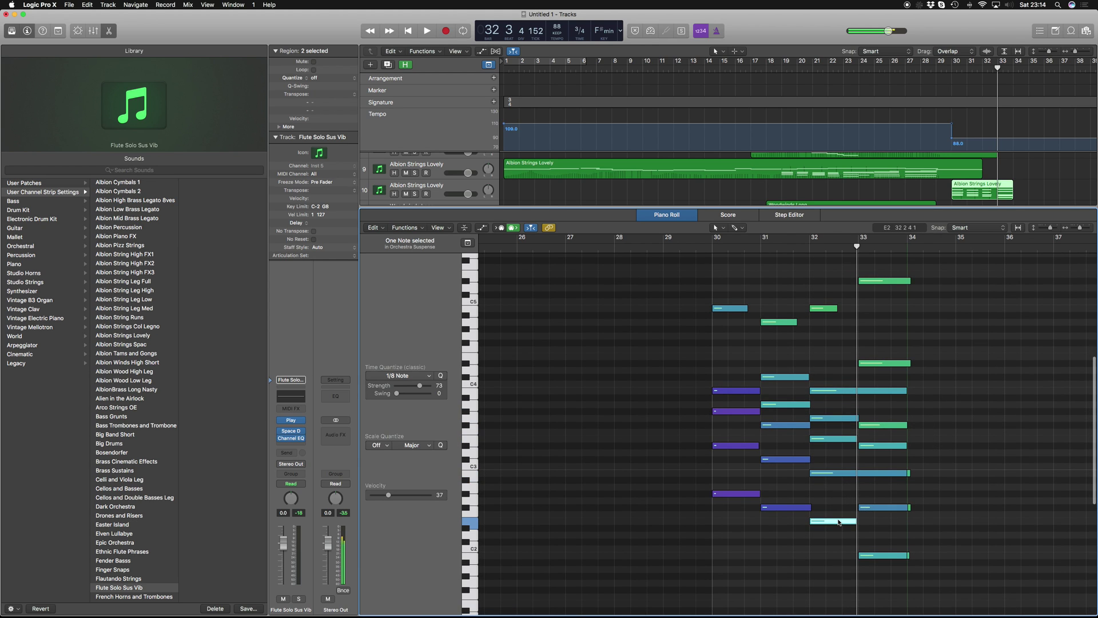
Play the corrected chords from about bar 29 into bar 33 and close the Piano Roll
double_click(703, 247)
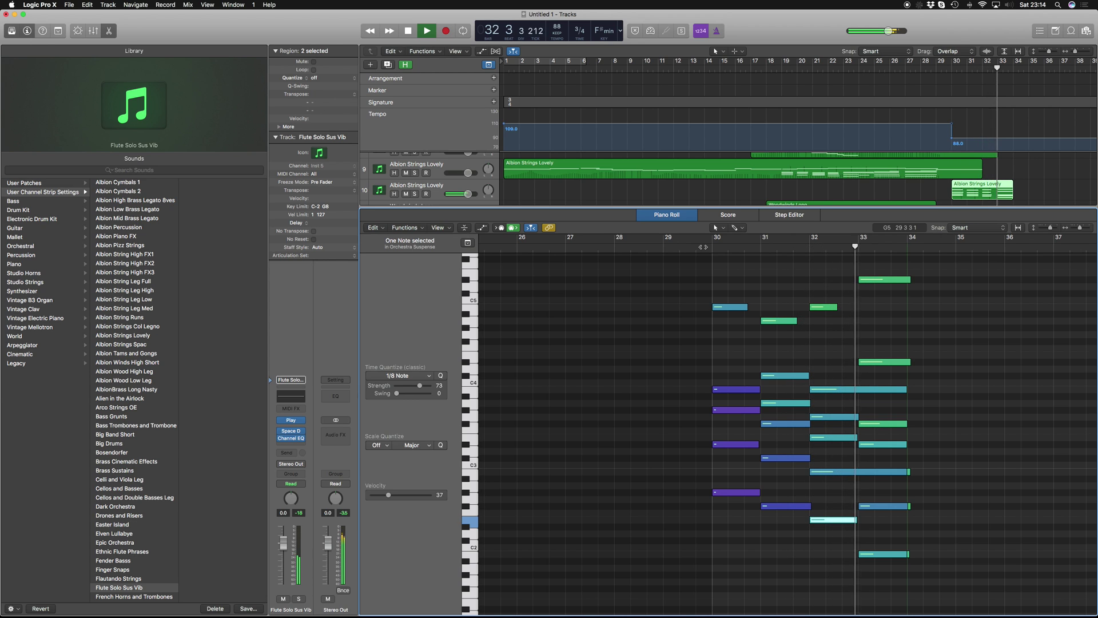
key("space")
key("e")
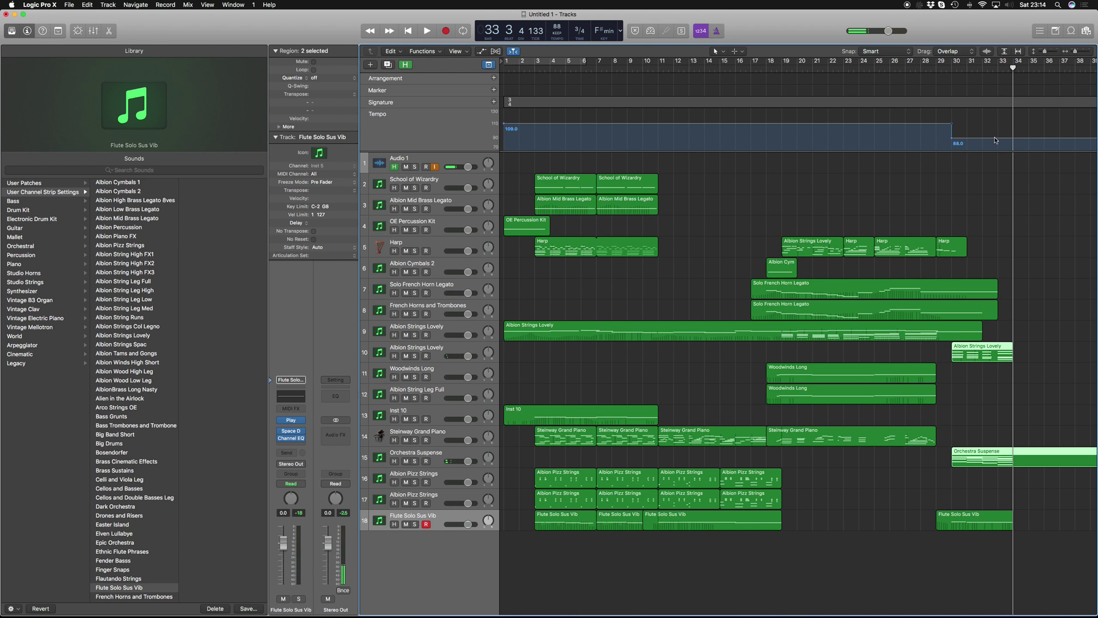
Slow the tempo to 74 at bar 33 with a ramp starting at bar 32, and play the ending to hear it
left_click_drag(1013, 67, 996, 76)
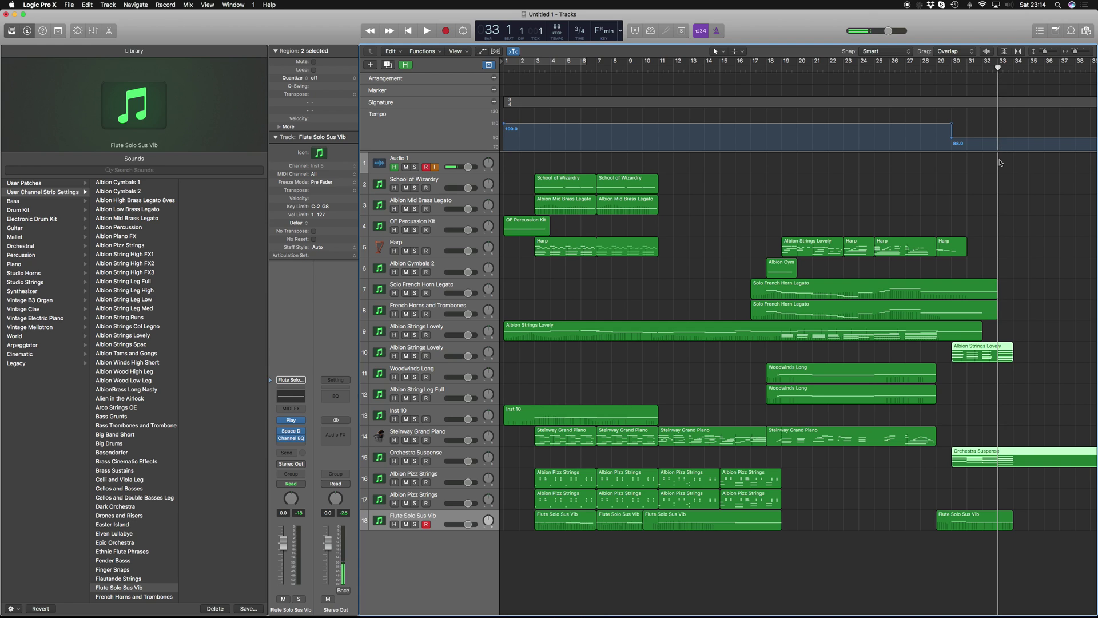
key("shift+d")
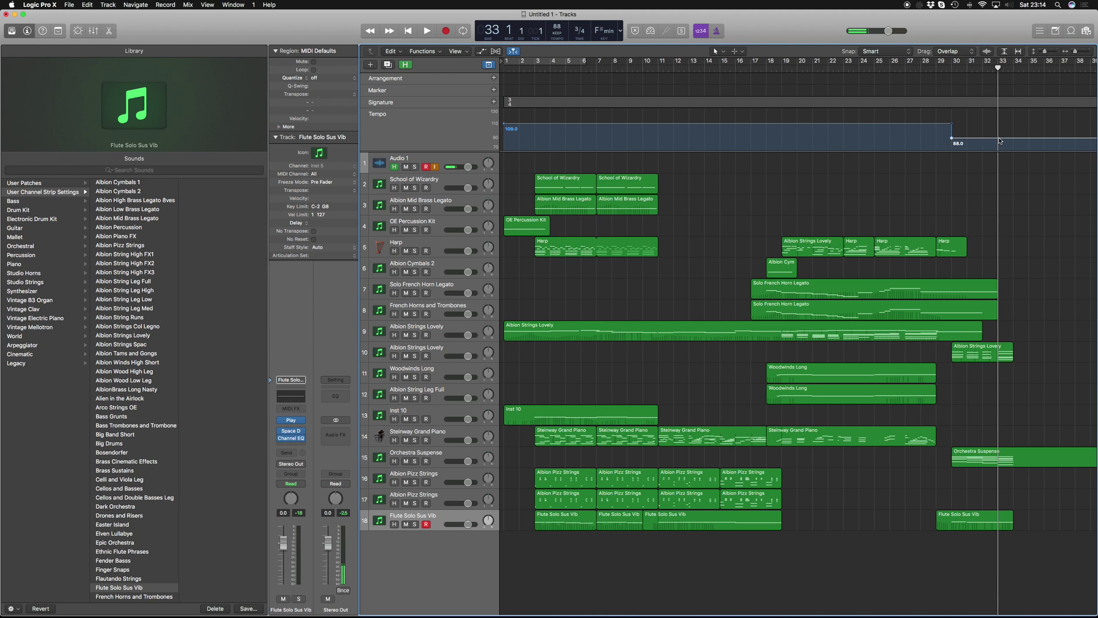
left_click_drag(1000, 142, 999, 149)
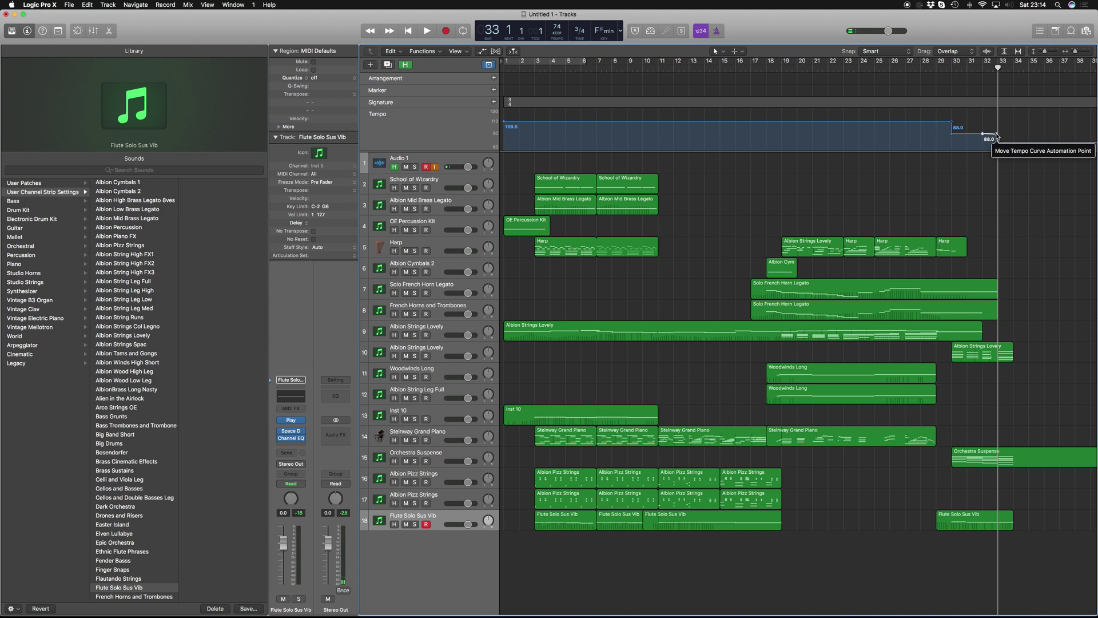
key("space")
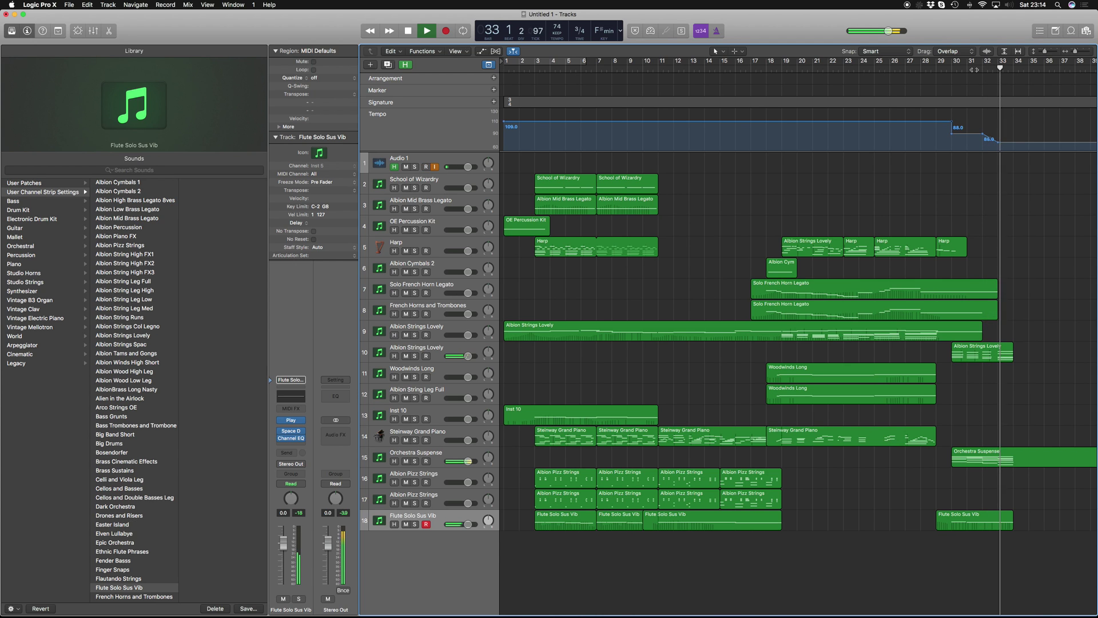
scroll(1003, 159, "right", 1)
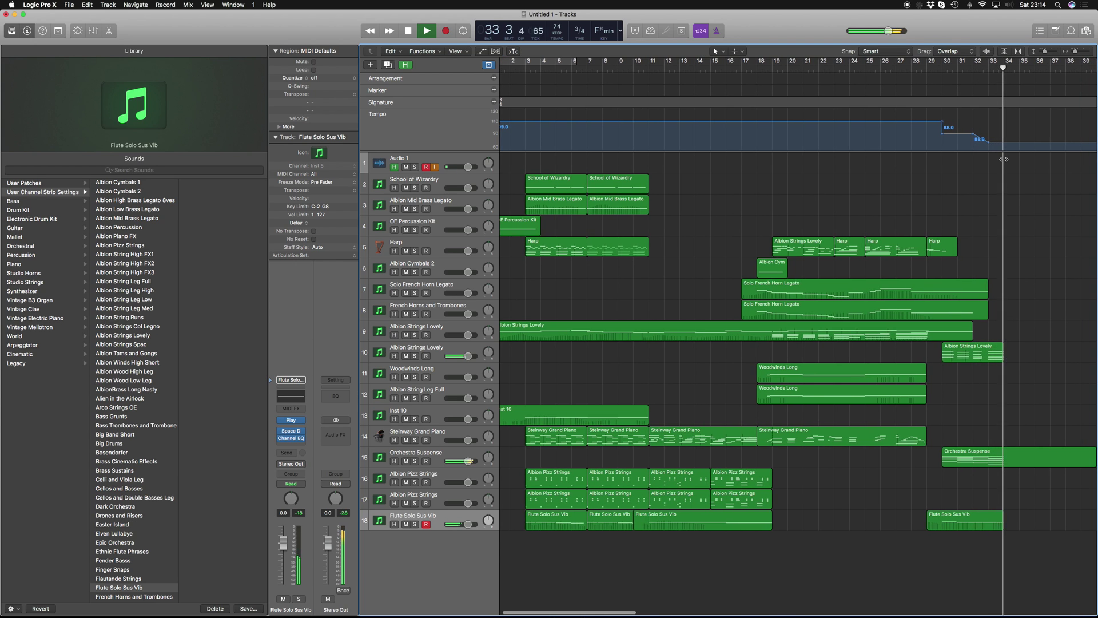
key("space")
Extend the second Albion Strings Lovely region to bar 35 and lengthen its final chord to fill it
mouse_move(1002, 355)
left_mouse_down()
mouse_move(1021, 370)
mouse_move(1007, 374)
left_mouse_up()
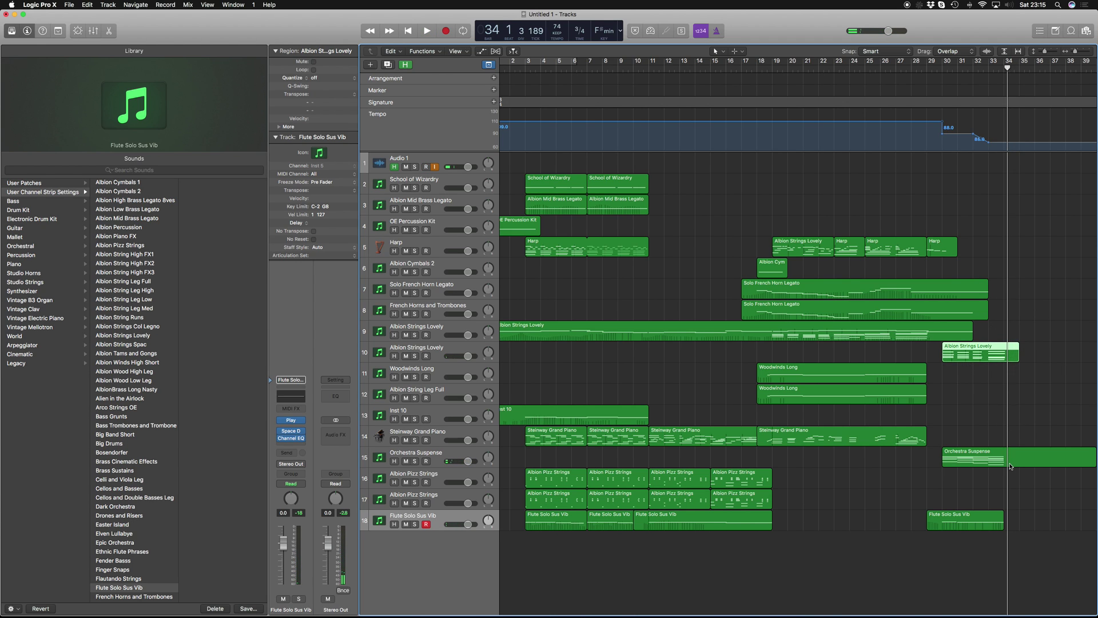
key("space")
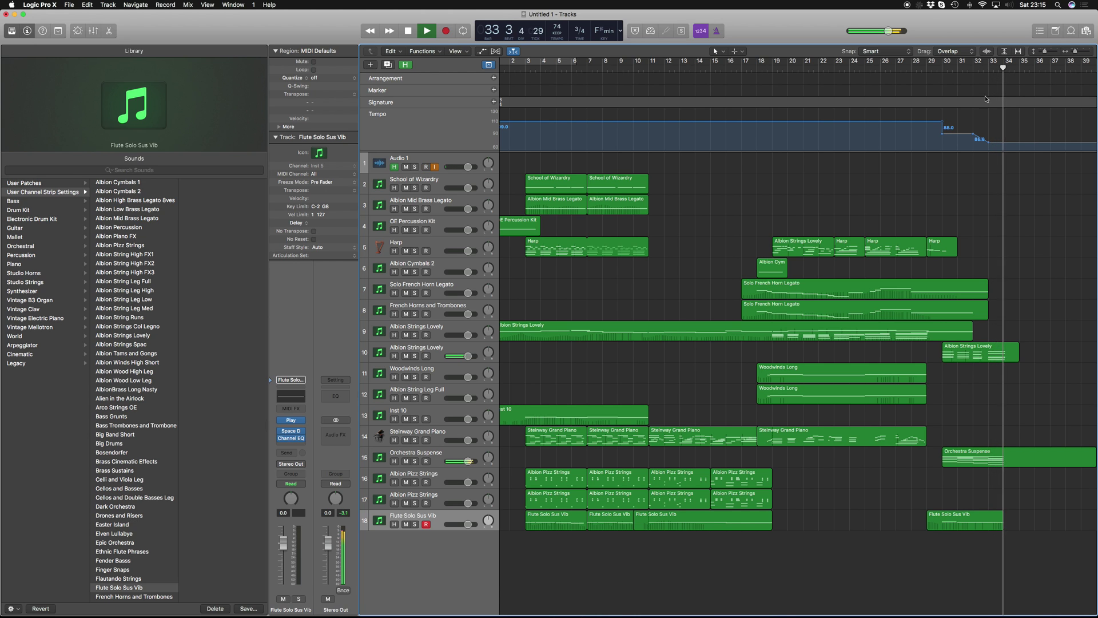
scroll(938, 321, "right", 5)
key("space")
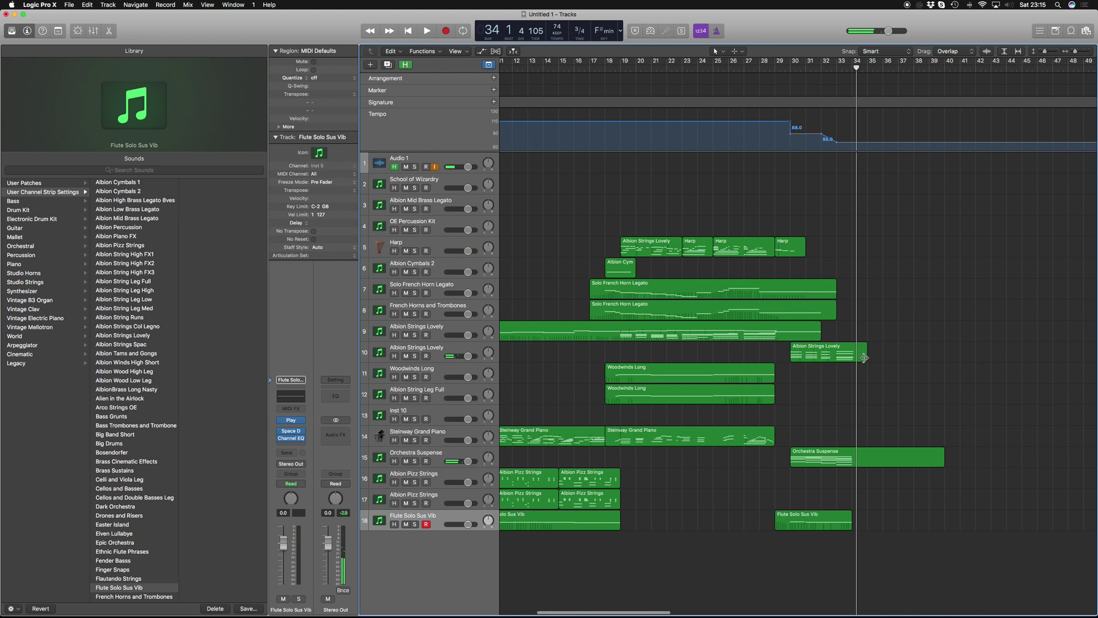
double_click(864, 357)
left_click_drag(867, 302, 943, 301)
key("p")
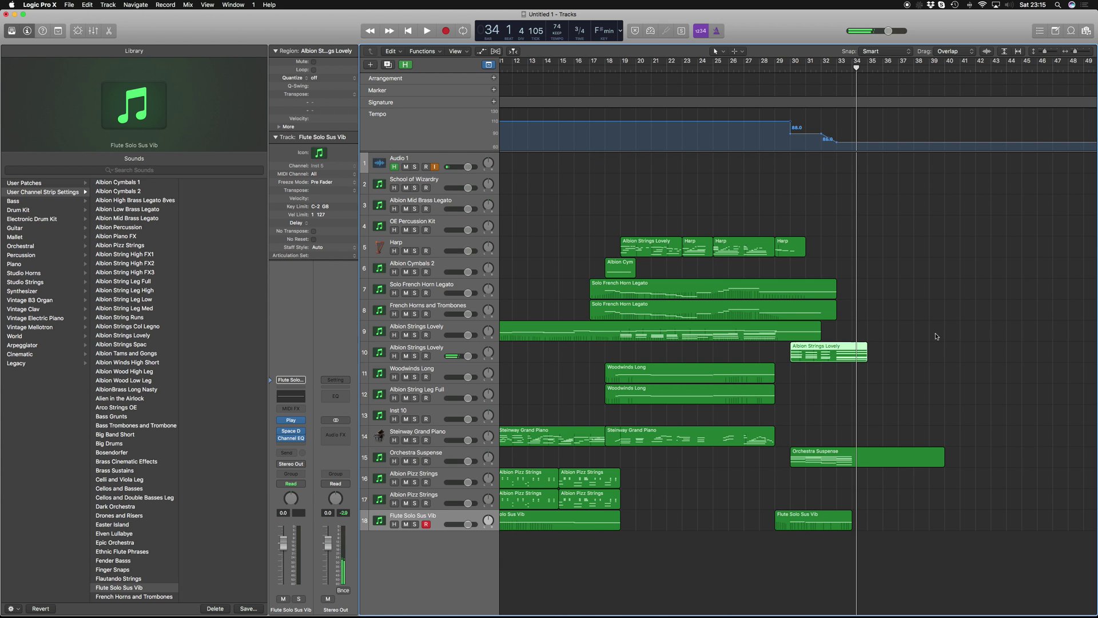
Extend the last Flute Solo Sus Vib region to bar 35 and lengthen its final note to match
left_click_drag(851, 527, 867, 528)
key("p")
left_click_drag(906, 440, 951, 446)
key("p")
Lengthen the final chord in the Orchestra Suspense region so that its notes end at bar 35
left_click(868, 454)
key("p")
left_click_drag(909, 555, 1002, 370)
key("p")
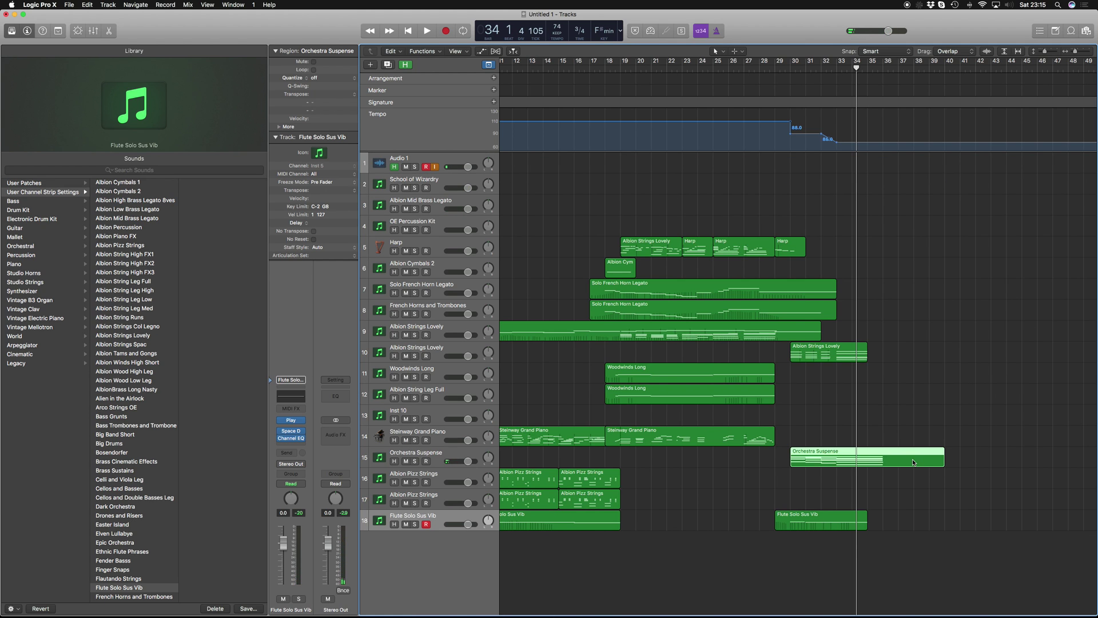
key("p")
left_click_drag(1002, 366, 953, 367)
key("p")
left_click(916, 386)
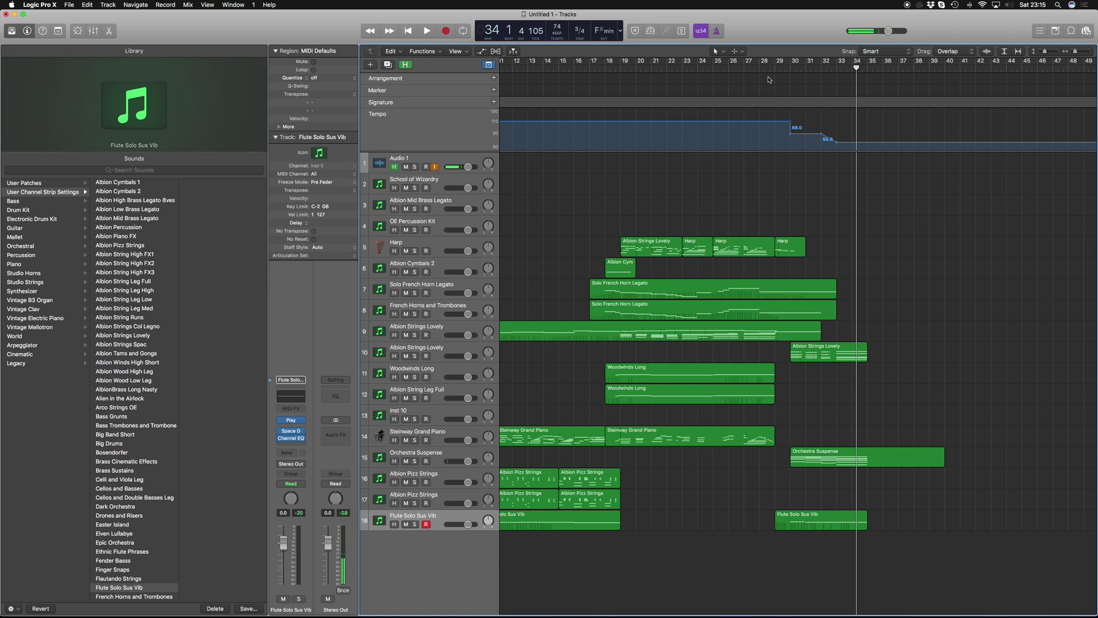
Turn the tempo drop at bar 30 into a curved slowdown starting at bar 29, and play the result into bar 33
left_click_drag(790, 123, 782, 125)
key("space")
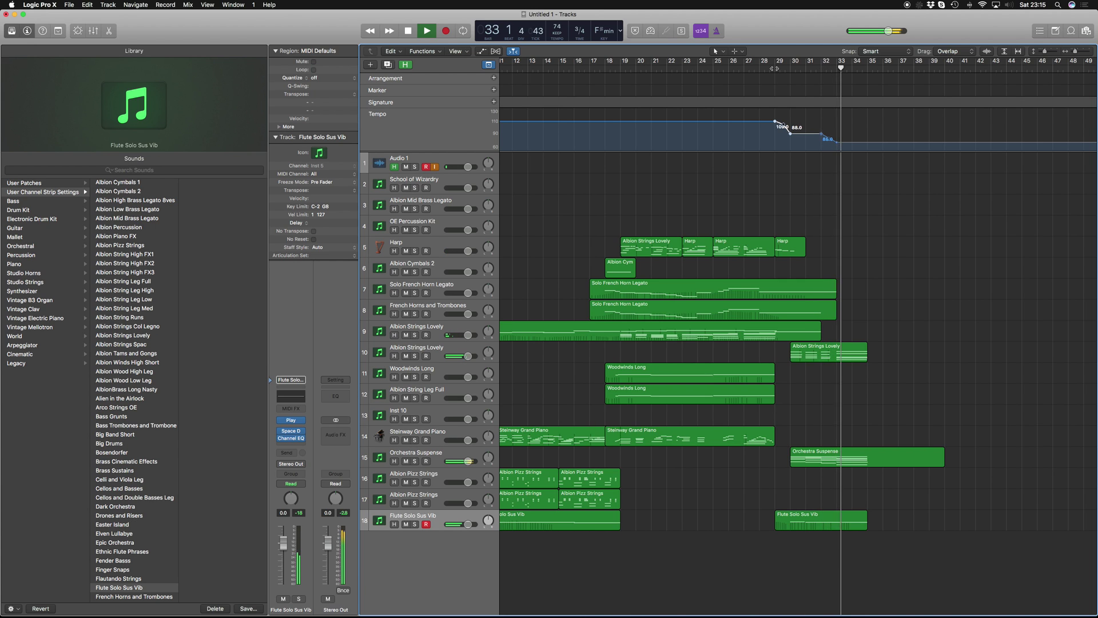
key("space")
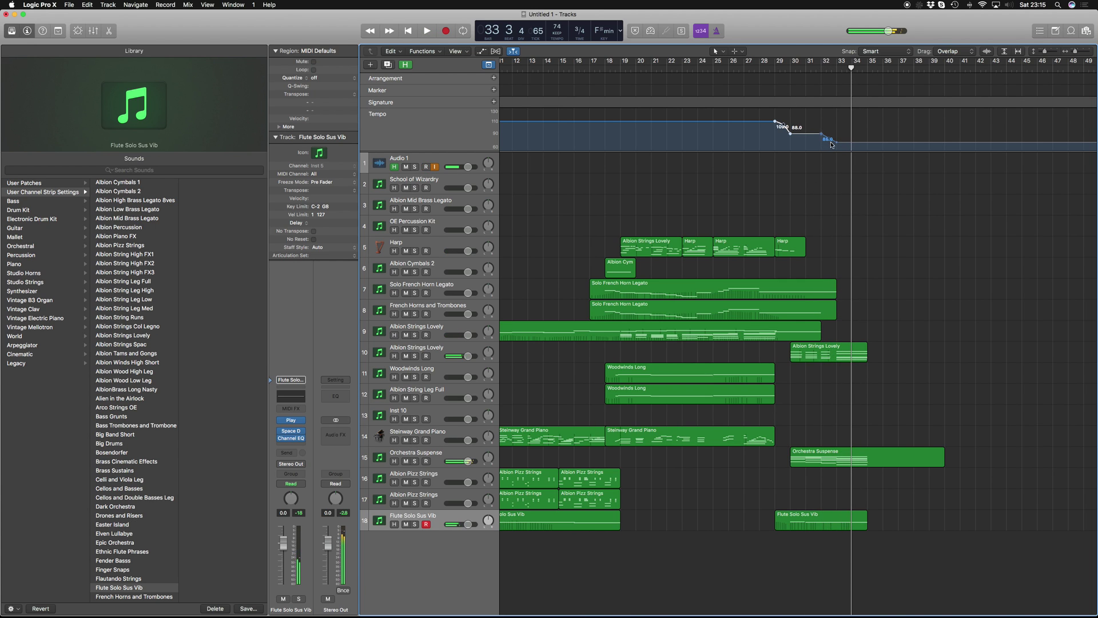
Deepen the final slowdown from 74 at bar 32 to 59 at bar 33, and play from bar 28 to about bar 36
mouse_move(836, 144)
left_mouse_down()
mouse_move(836, 163)
mouse_move(818, 135)
left_mouse_up()
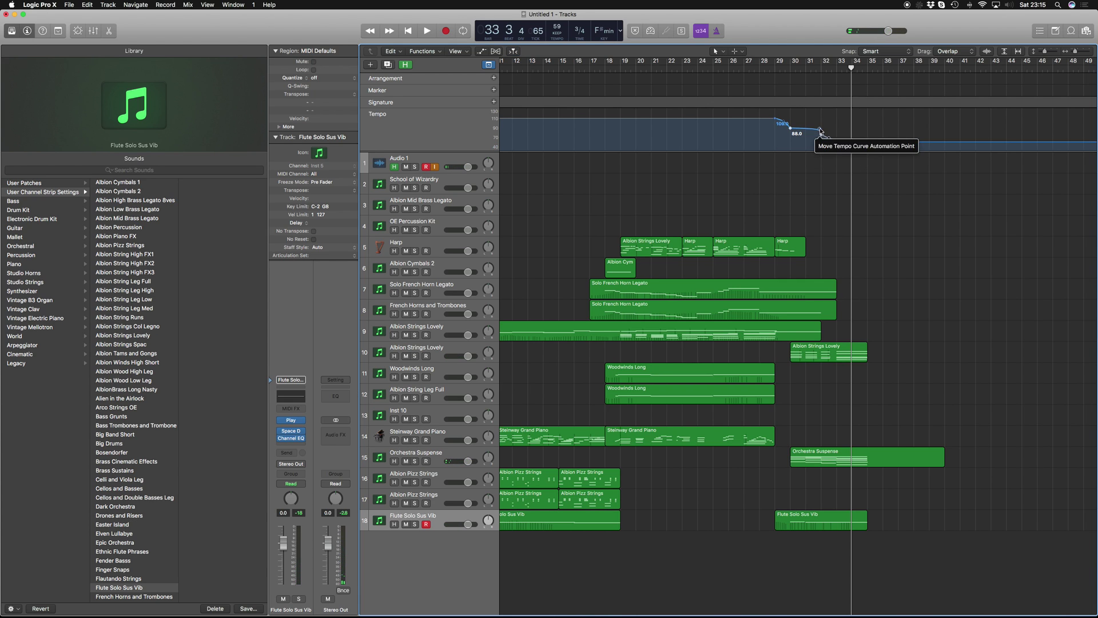
double_click(769, 69)
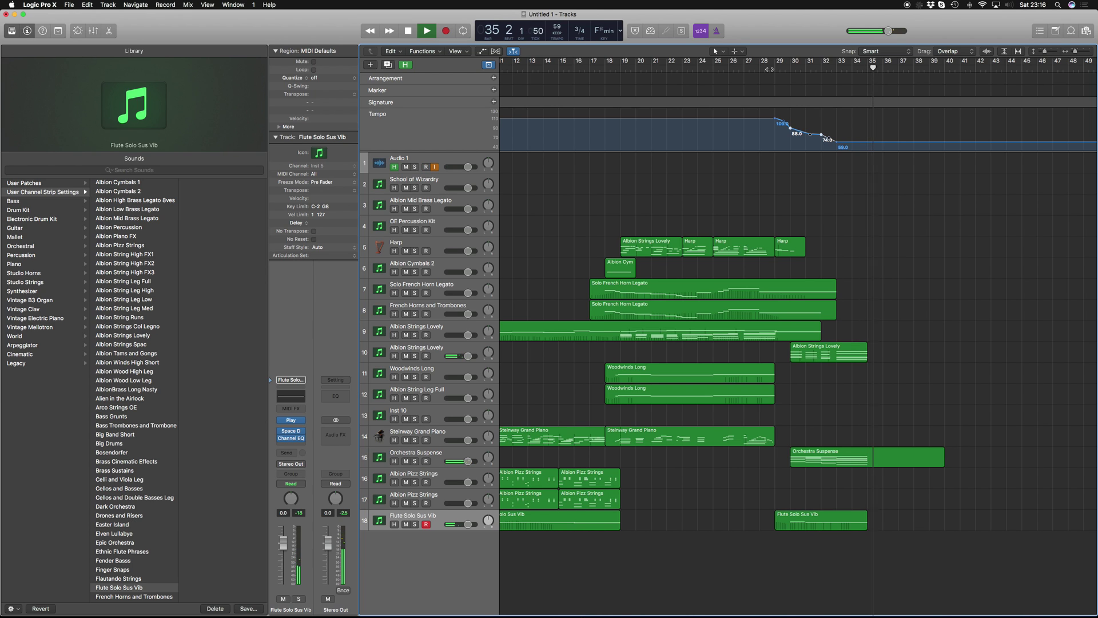
key("space")
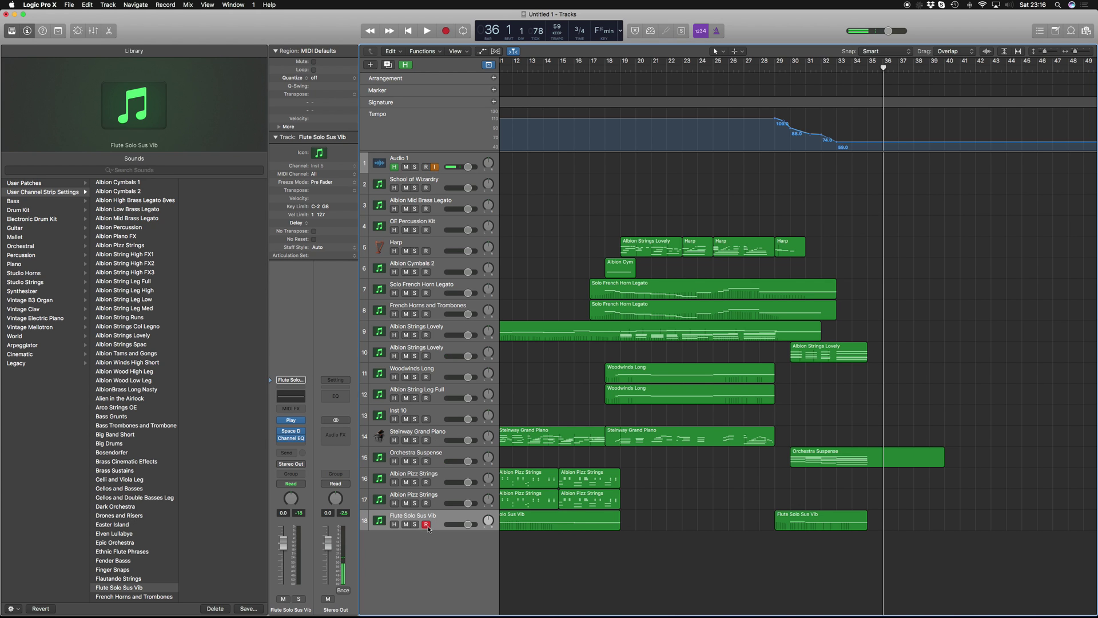
Switch the control bar display to the Custom layout and return the playhead to the beginning of the project
scroll(668, 303, "left", 10)
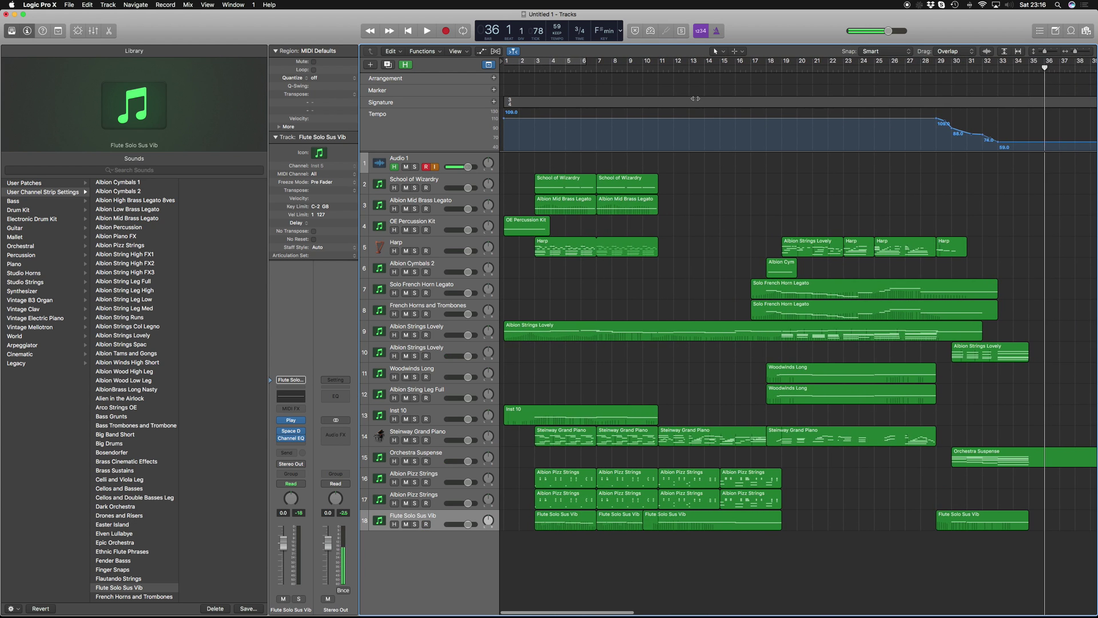
left_click(620, 30)
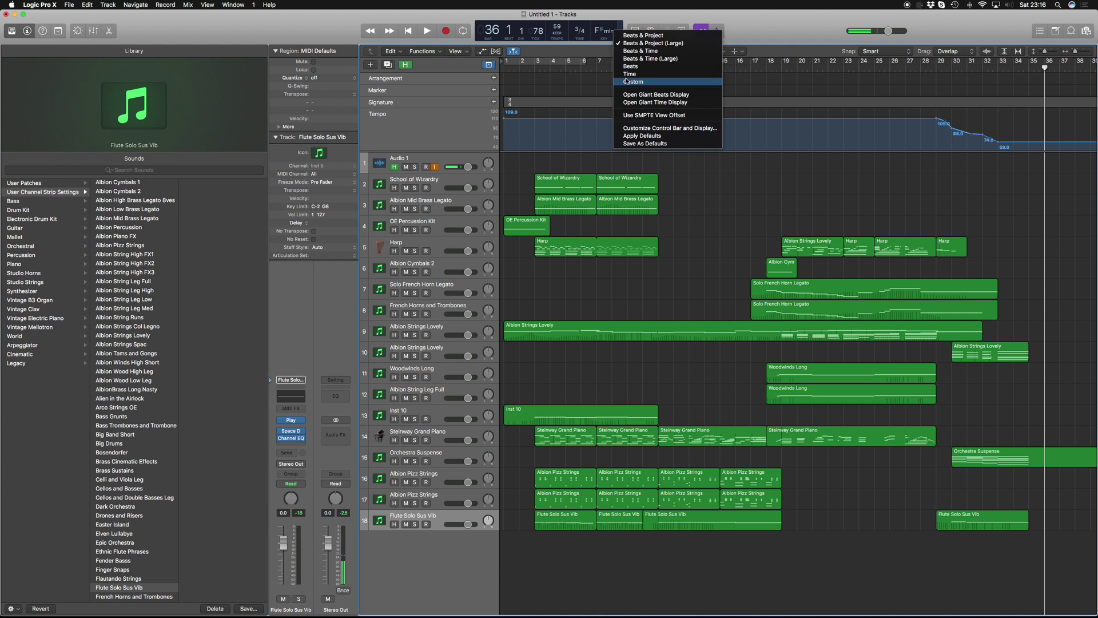
left_click(635, 81)
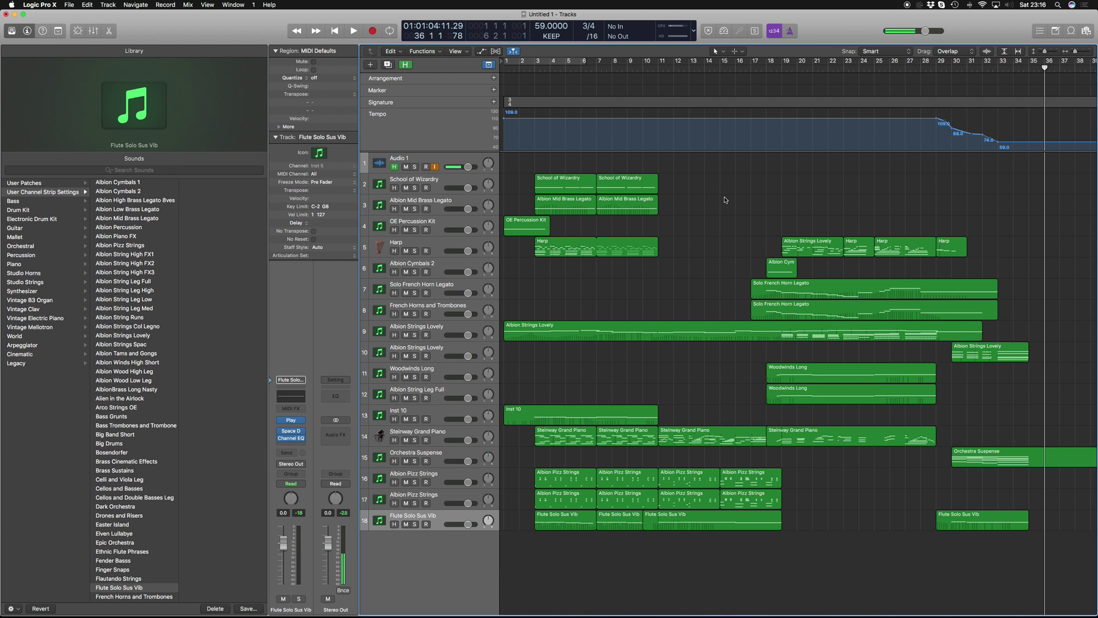
key("Return")
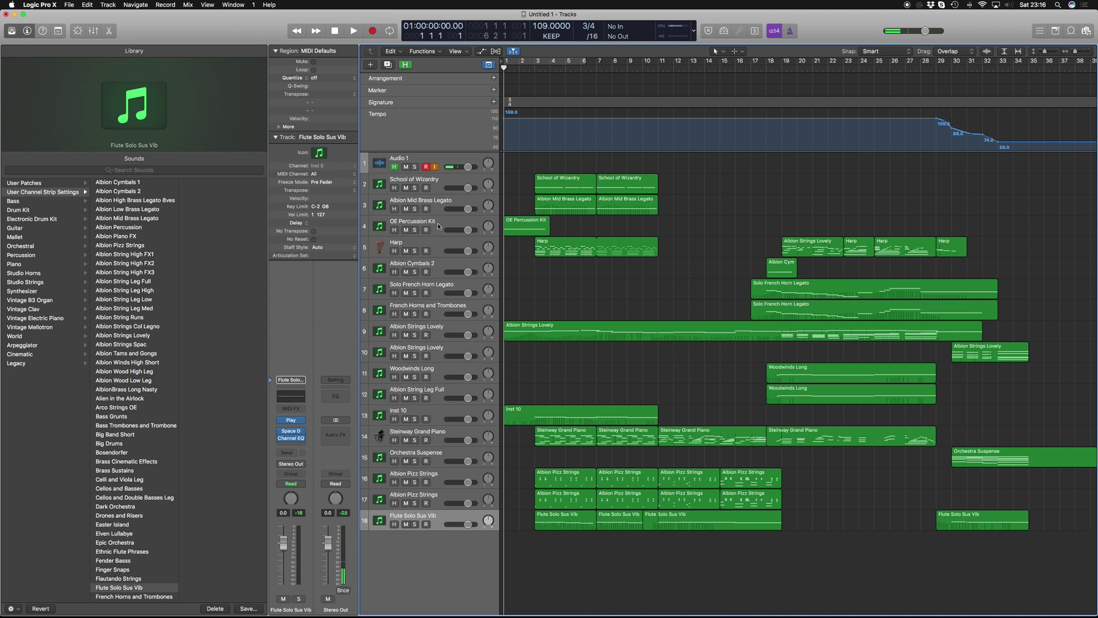
scroll(700, 244, "right", 3)
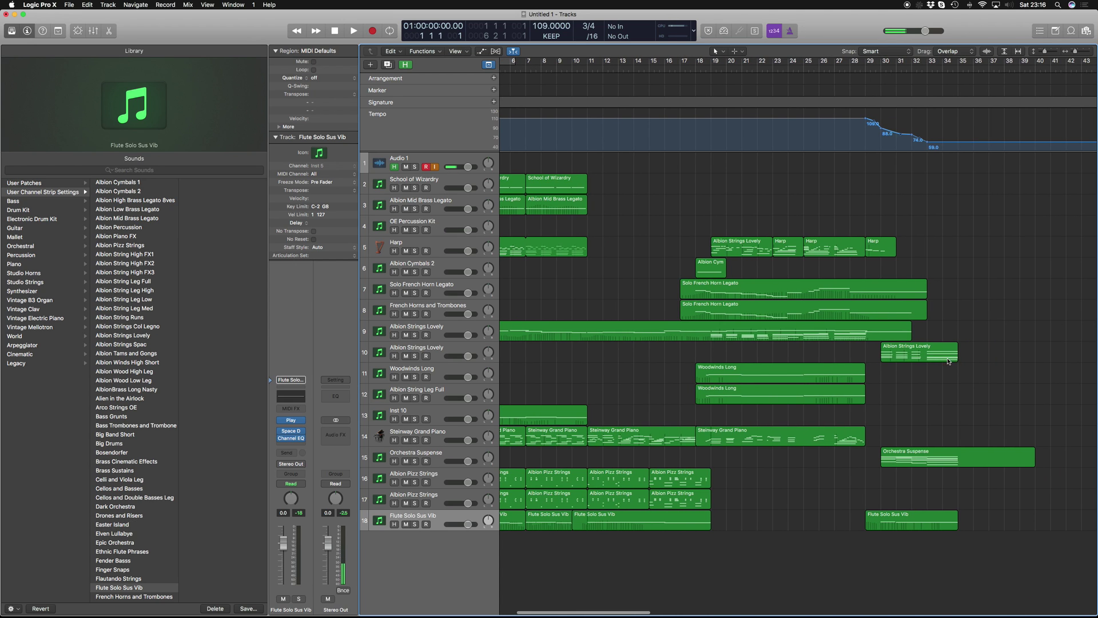
Delete the two lowest notes of the final chord at bar 33 in the Orchestra Suspense region
double_click(931, 457)
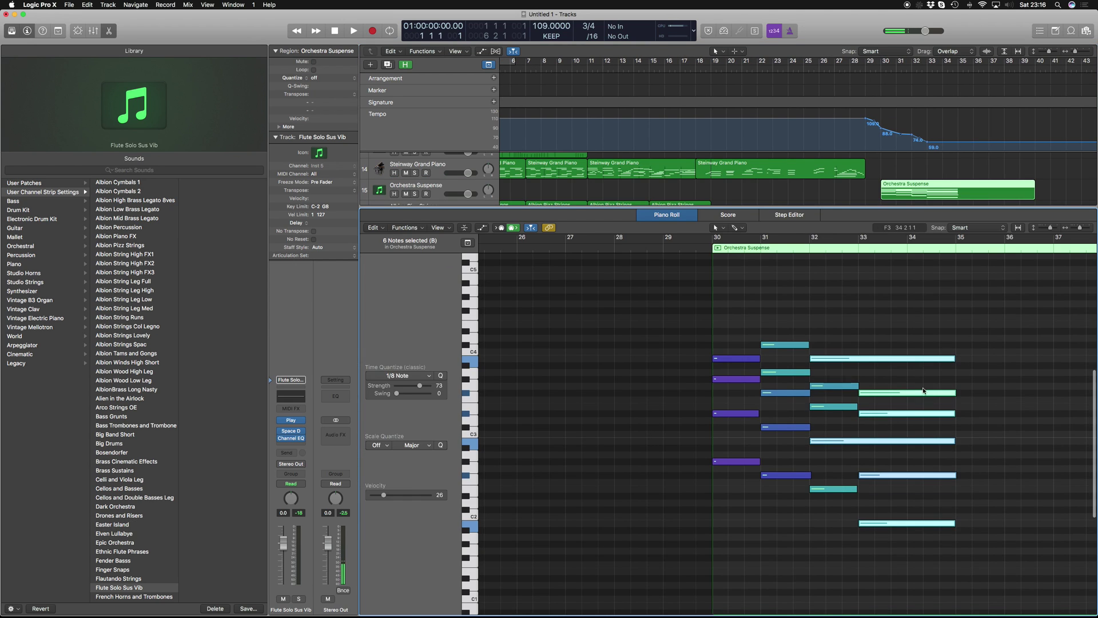
key("Delete")
key("super+z")
left_click(909, 534)
left_click(914, 523)
key("Delete")
scroll(934, 479, "down", 1)
left_click(934, 473)
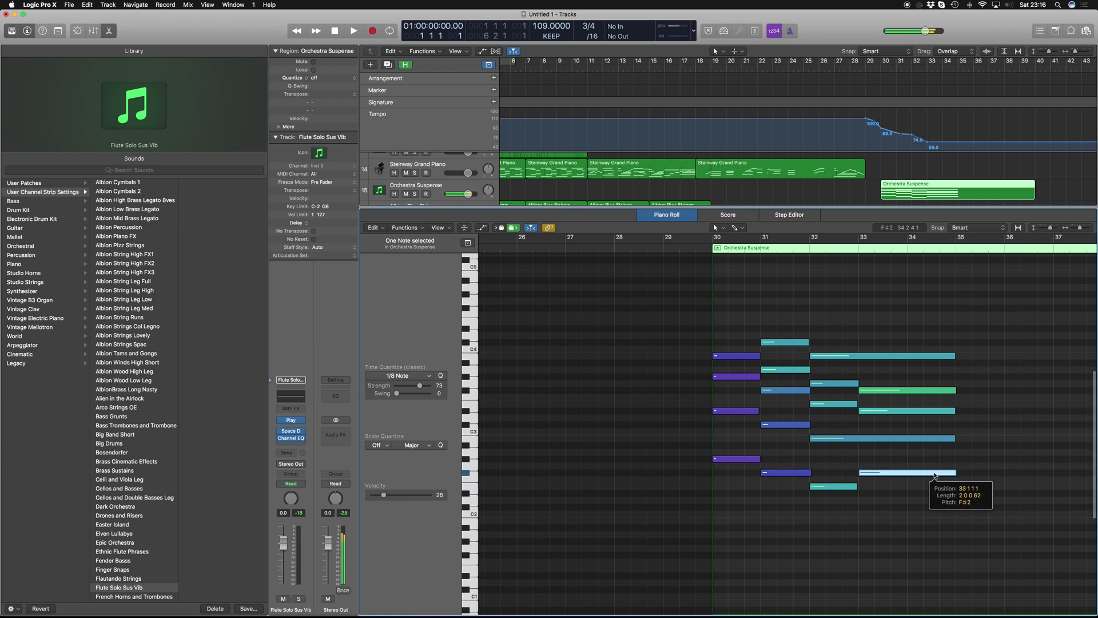
key("Delete")
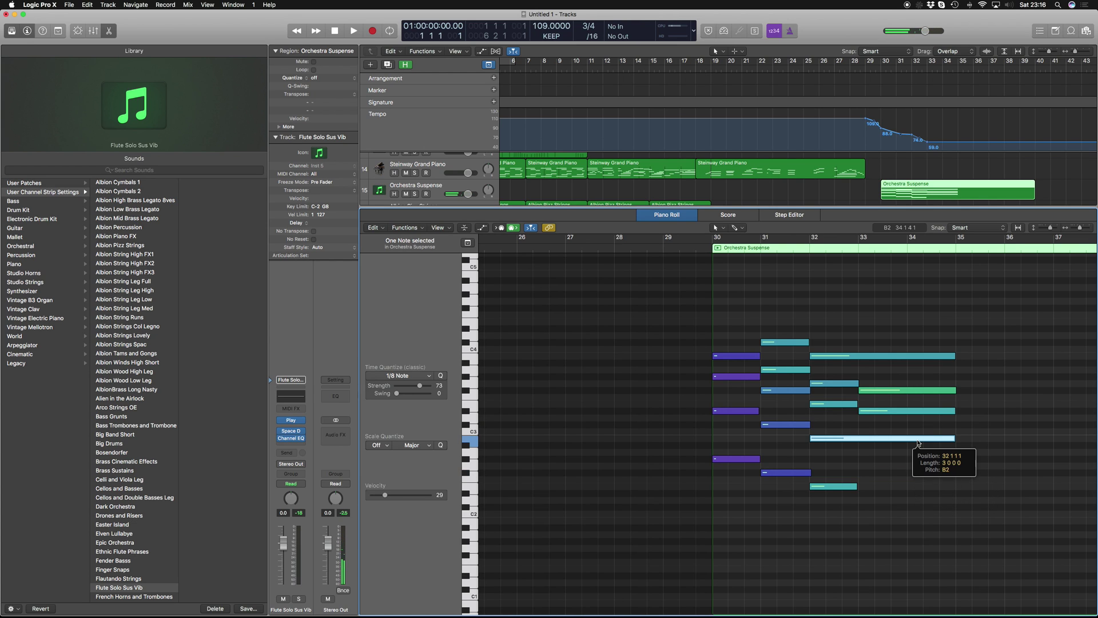
Play the thinned ending chord from about bar 32 into bar 33 and close the piano roll
left_click(804, 253)
key("space")
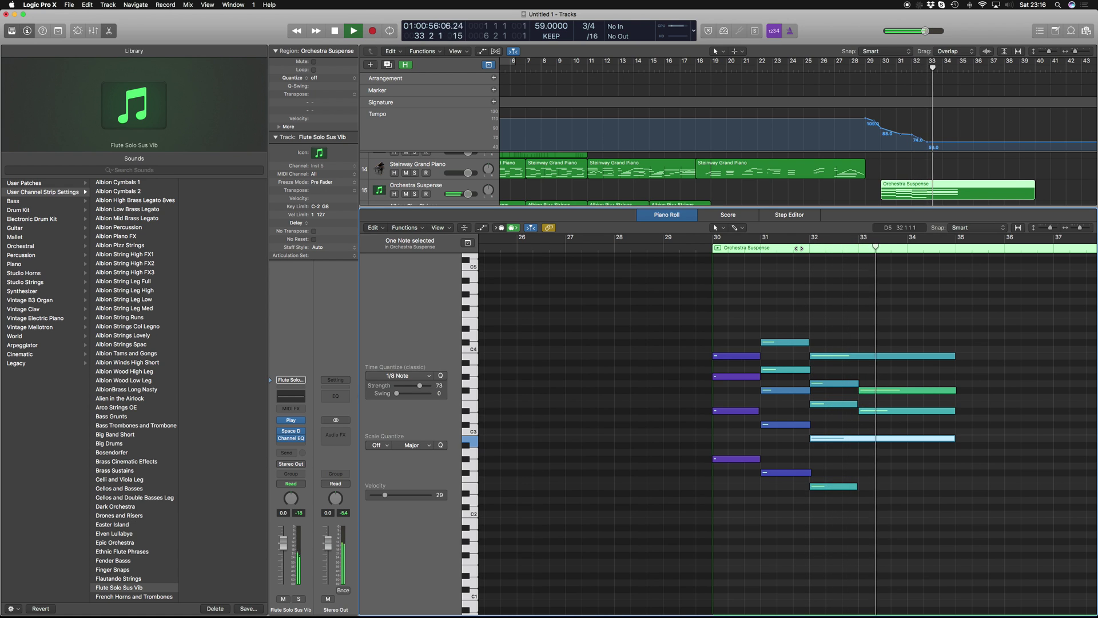
key("space")
key("e")
left_click(1036, 423)
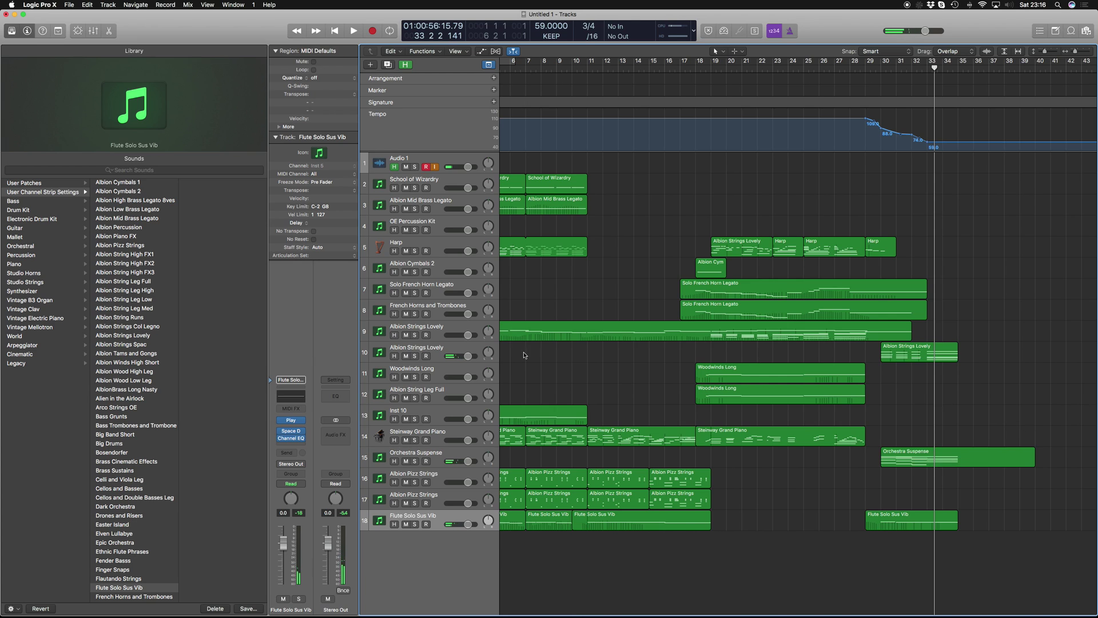
Record a Steinway Grand Piano part from bar 31 to about bar 35, and delete the audio captured with it on Audio 1
left_click(437, 435)
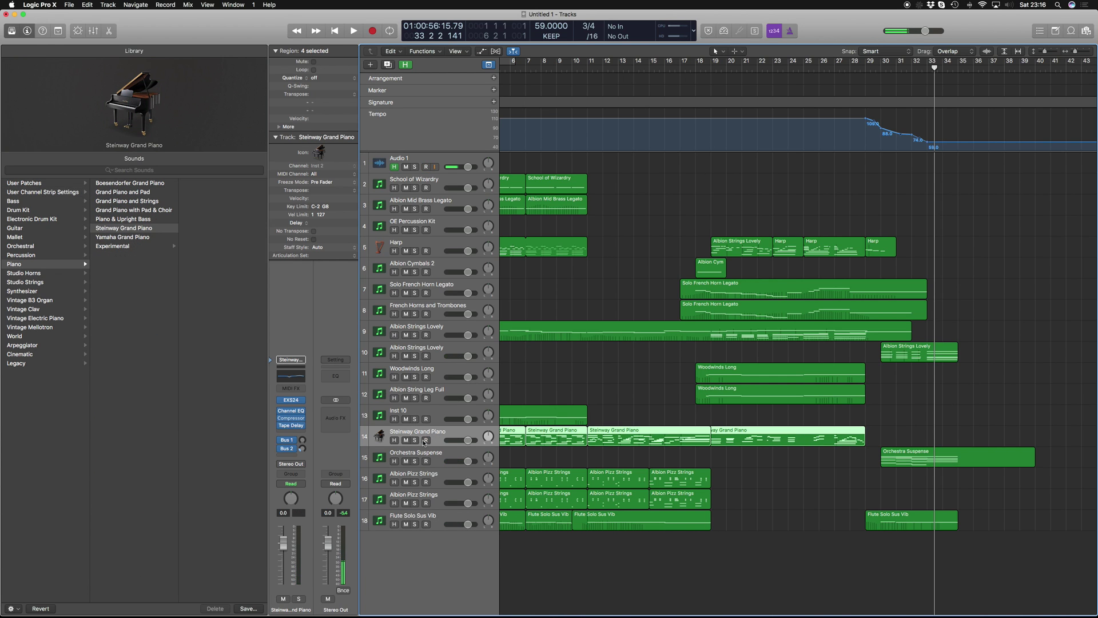
left_click(905, 68)
left_click(896, 68)
key("r")
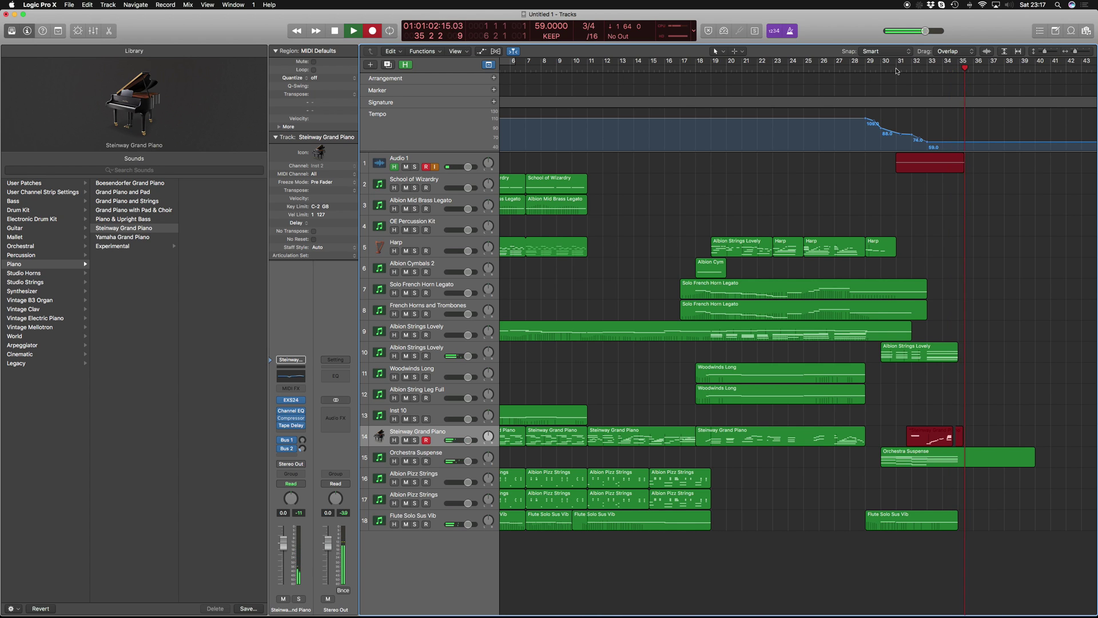
key("space")
key("super+z")
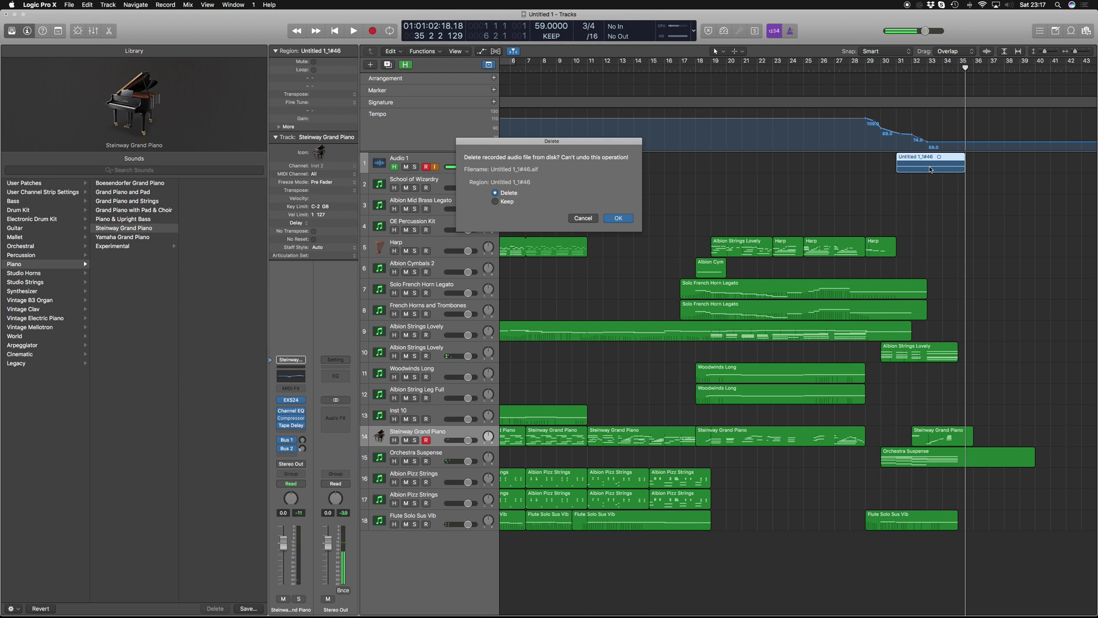
key("Return")
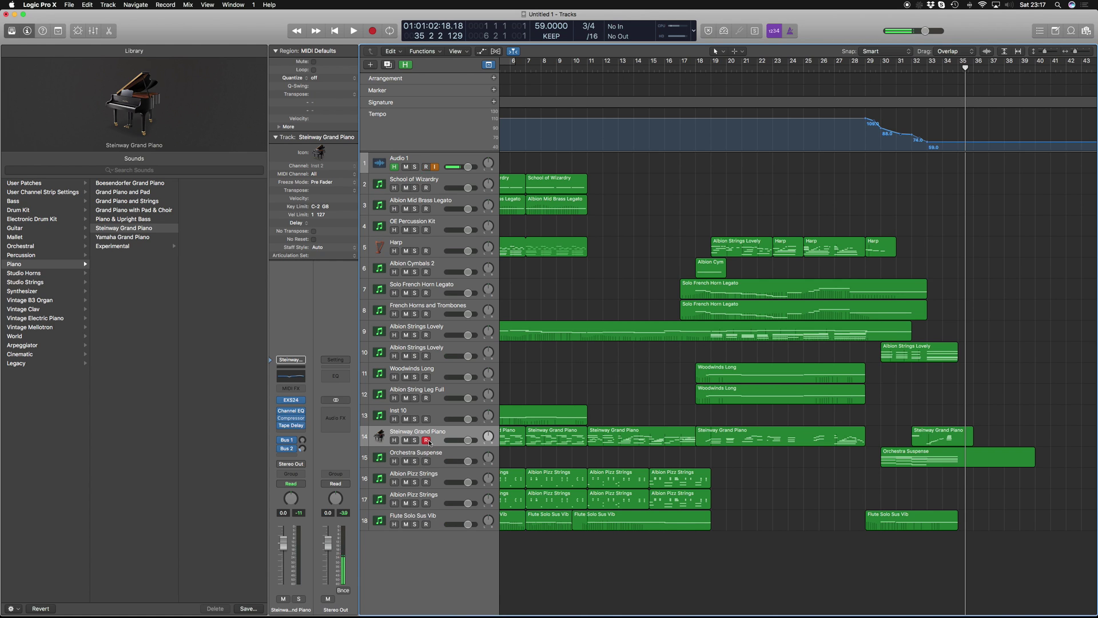
Try recording an Albion String Leg Full part from bar 31, and discard the take together with its audio recording
left_click(434, 392)
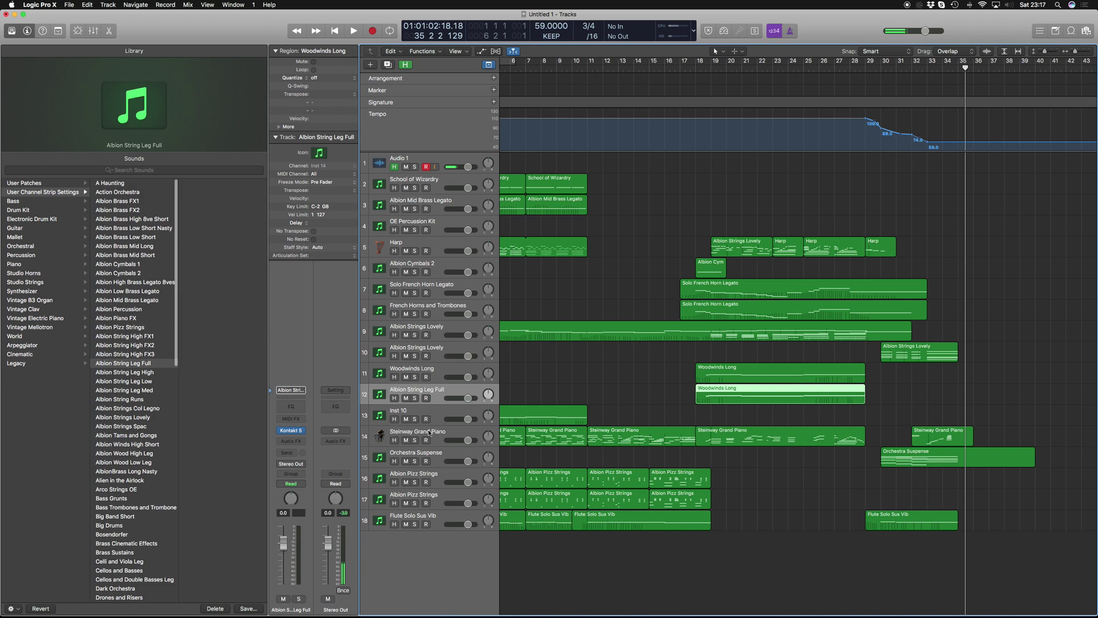
left_click(892, 68)
key("r")
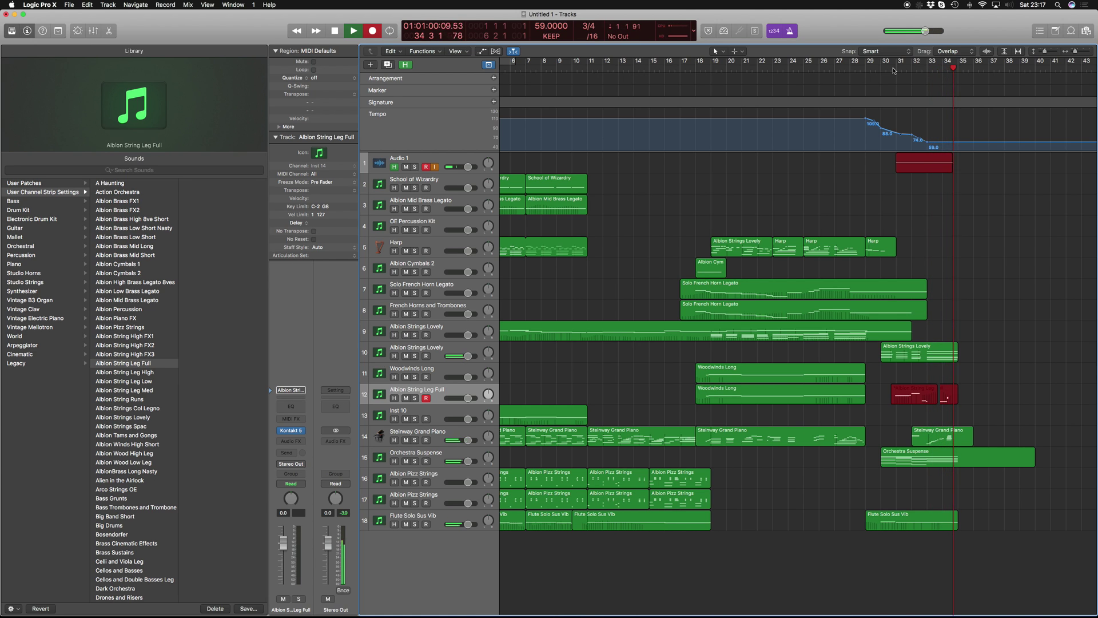
key("space")
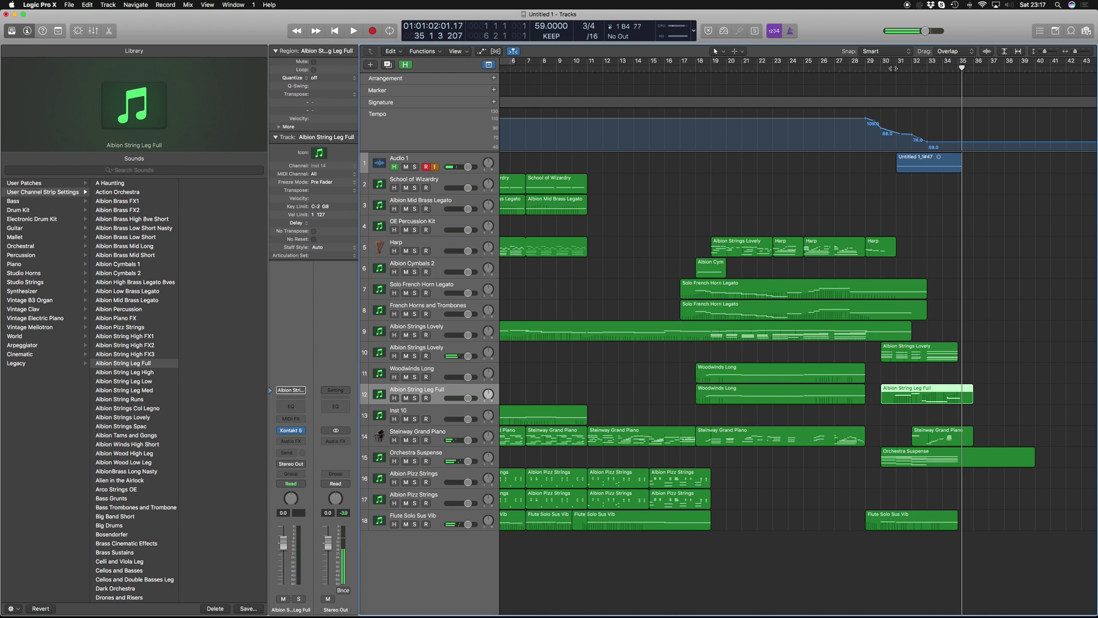
key("Delete")
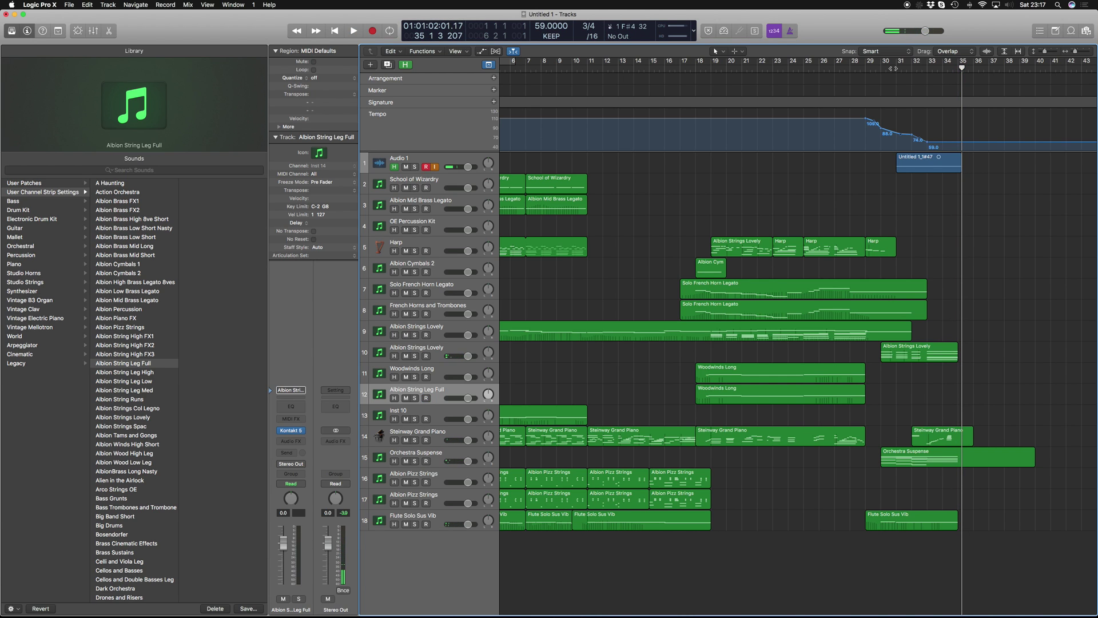
left_click(918, 163)
key("Delete")
left_click(892, 68)
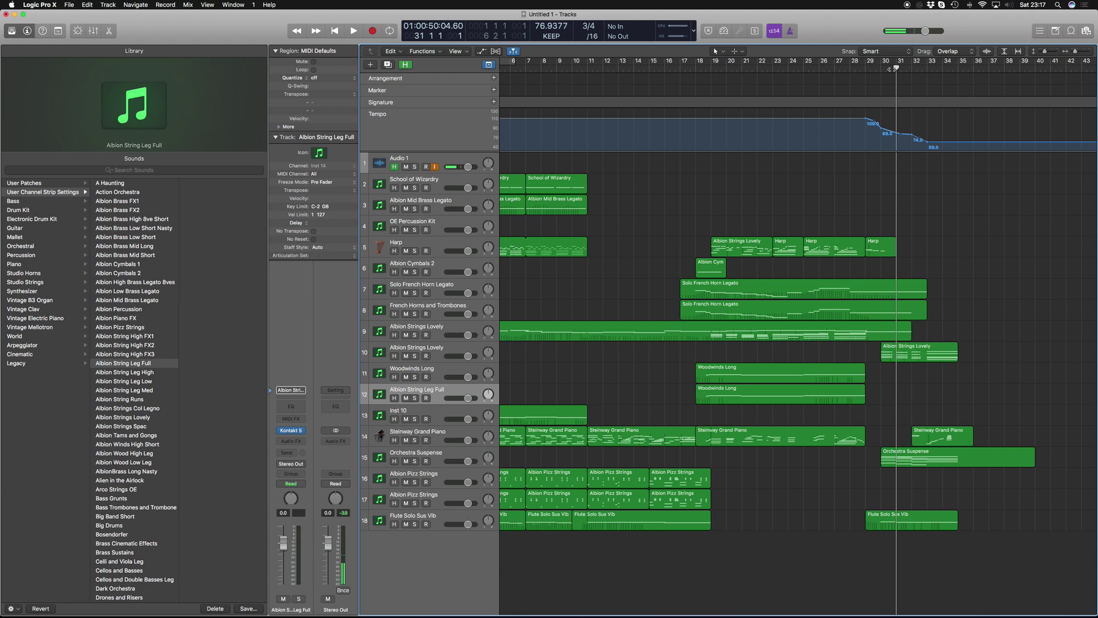
left_click(426, 400)
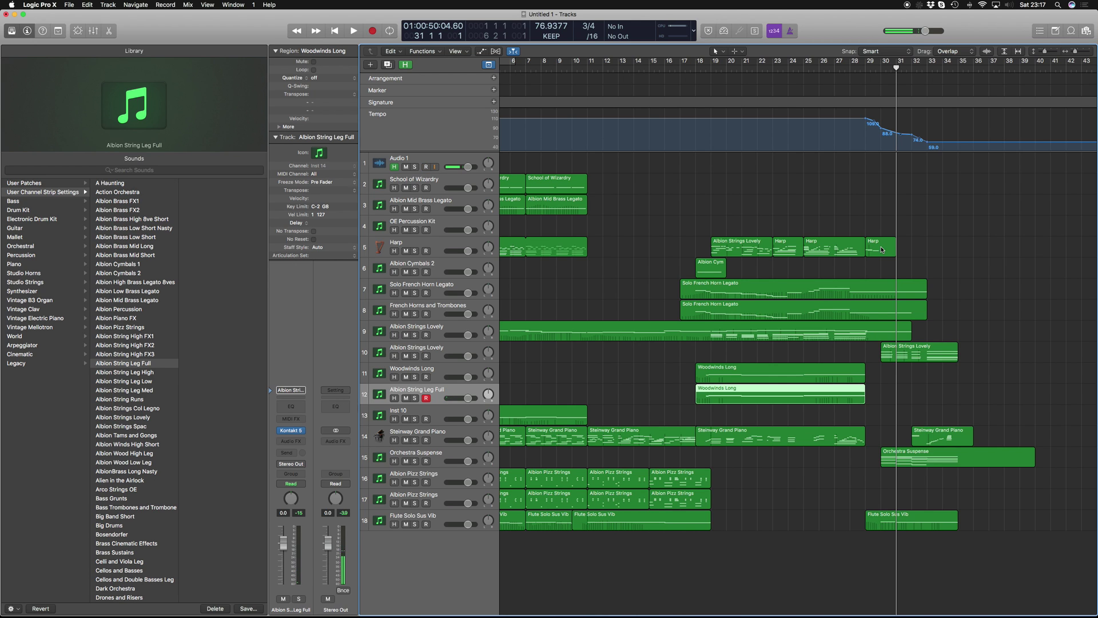
Lengthen the held note on French Horns and Trombones to bar 33, and extend both horn regions to bar 35
left_click(920, 313)
key("e")
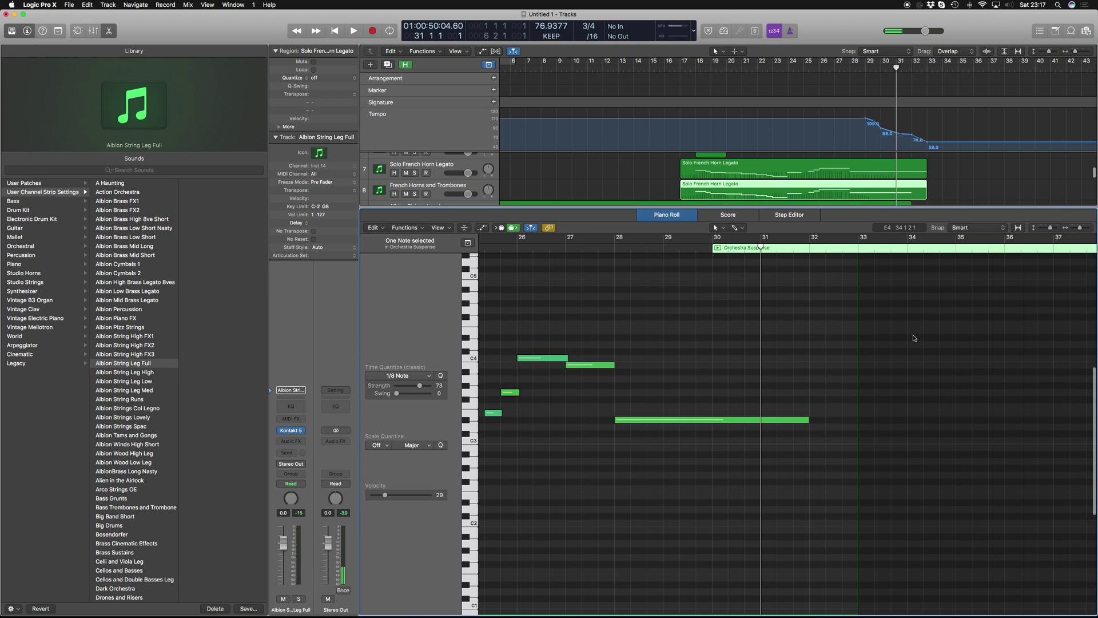
left_click_drag(808, 422, 863, 430)
key("e")
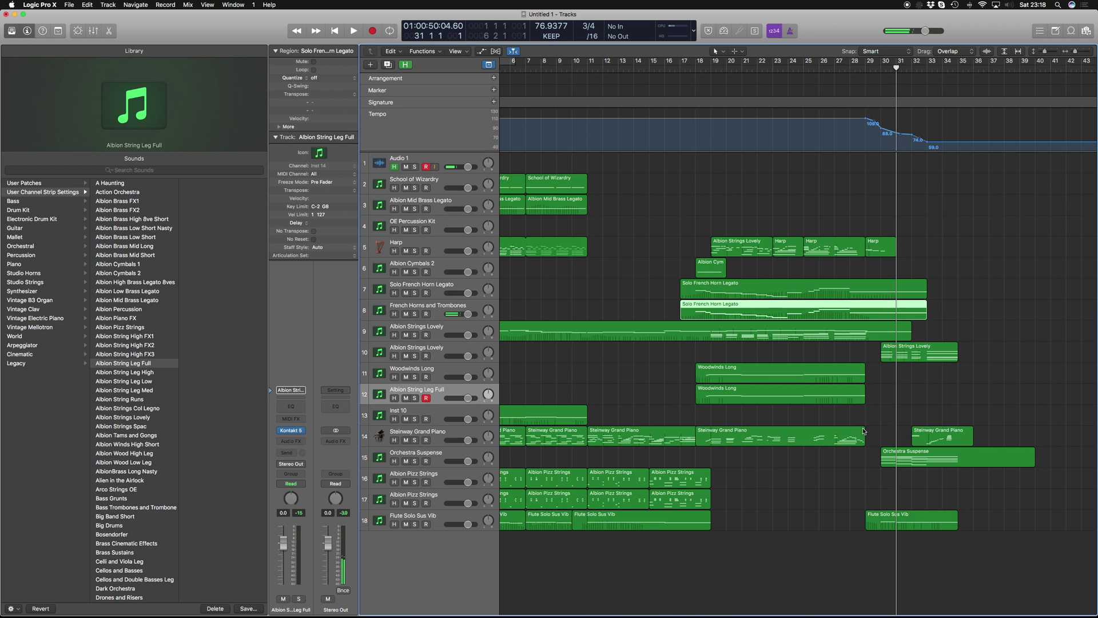
left_click_drag(926, 313, 958, 297)
left_click(934, 310, "shift")
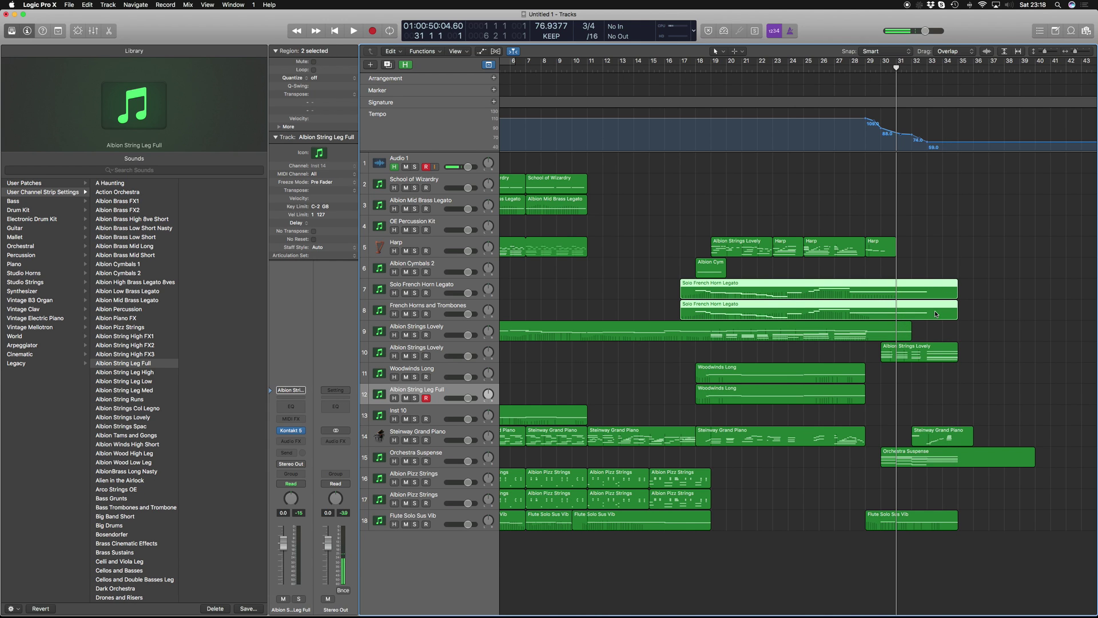
Stretch the held final note in both Solo French Horn Legato regions to bar 35
key("e")
left_click_drag(857, 419, 952, 419)
key("e")
left_click(1035, 416)
left_click(921, 290)
key("e")
left_click_drag(856, 419, 952, 420)
key("e")
left_click(1018, 390)
Copy the final Steinway Grand Piano region onto the Harp track, and trim both regions to start just before bar 33
left_click(866, 71)
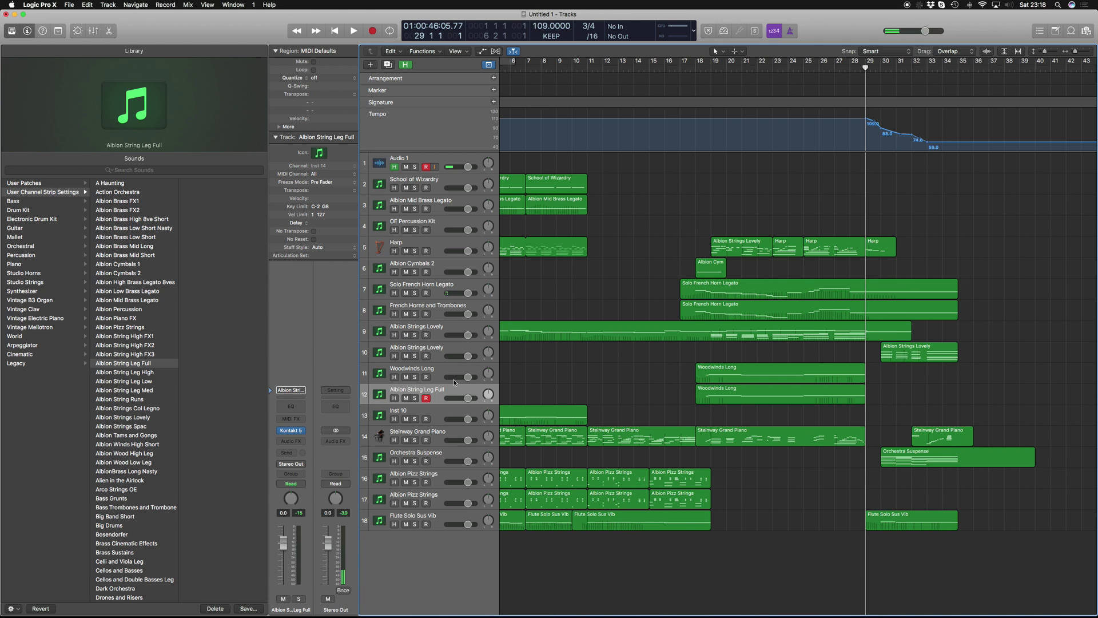
left_click_drag(940, 441, 937, 250)
key("space")
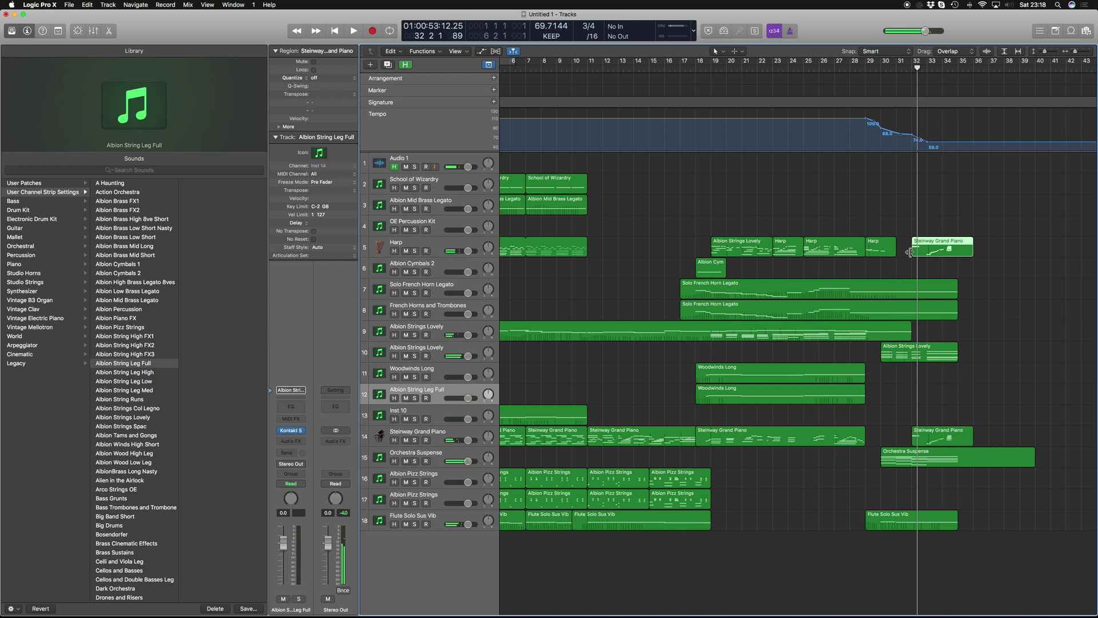
left_click_drag(920, 253, 925, 254)
left_click_drag(913, 441, 923, 441)
Play the ending from bar 29 to about bar 35
left_click(866, 68)
key("space")
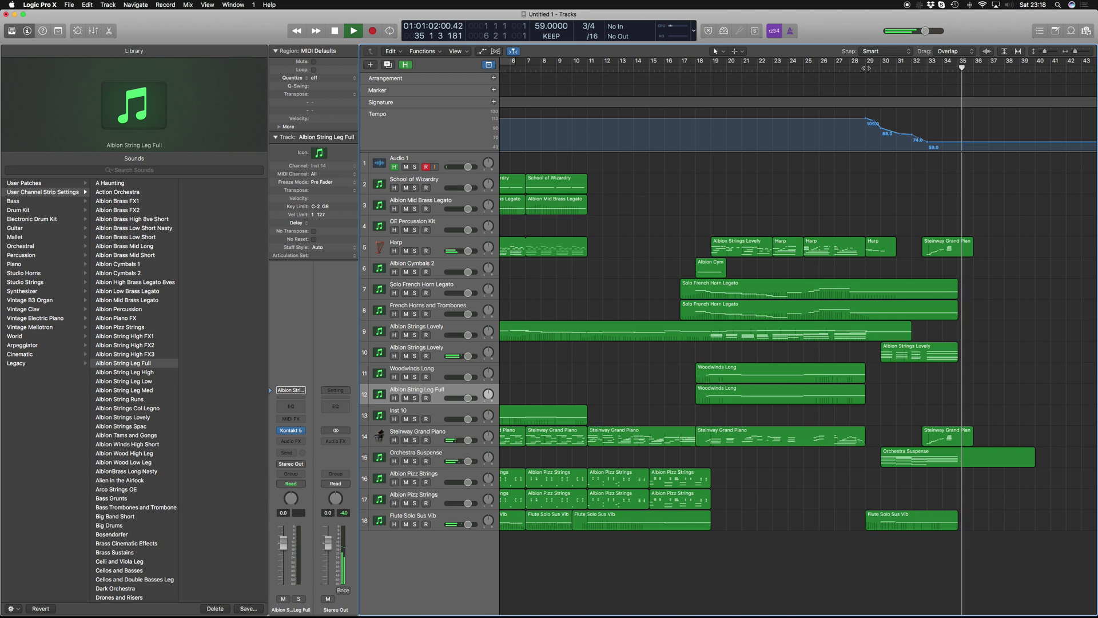
key("space")
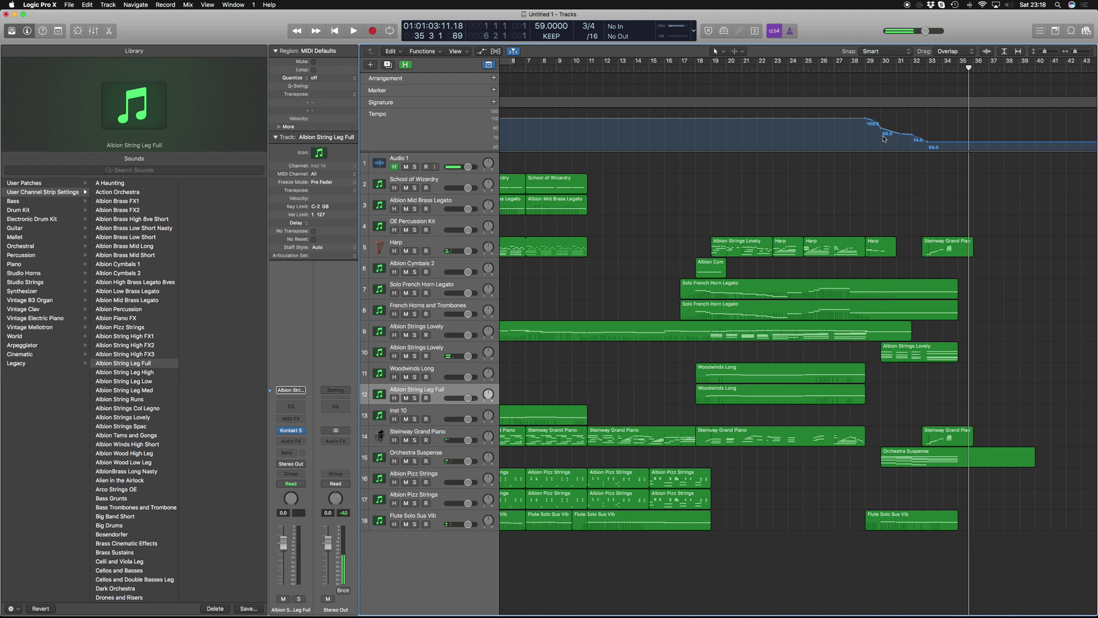
Lengthen the final chord notes in the Orchestra Suspense region to bar 37
double_click(927, 462)
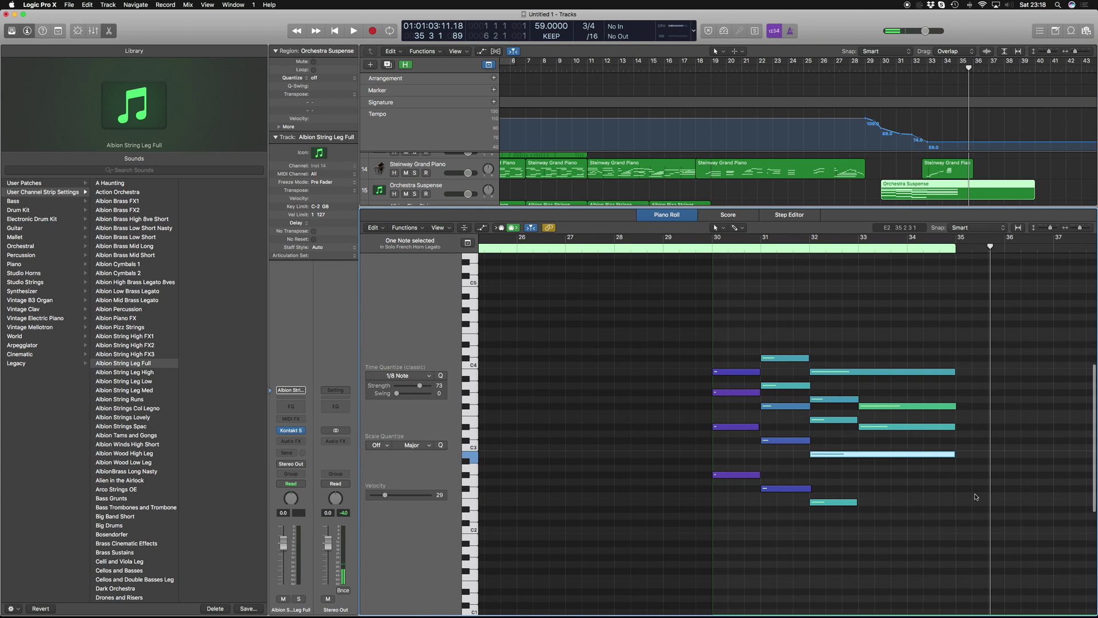
left_click_drag(975, 497, 920, 343)
left_click(957, 456)
left_click_drag(960, 484, 937, 334)
left_click_drag(952, 454, 1050, 455)
key("p")
Extend both Solo French Horn Legato regions and their held final notes to bar 37
mouse_move(969, 316)
left_mouse_down()
mouse_move(954, 290)
mouse_move(988, 313)
left_mouse_up()
key("p")
scroll(955, 391, "right", 3)
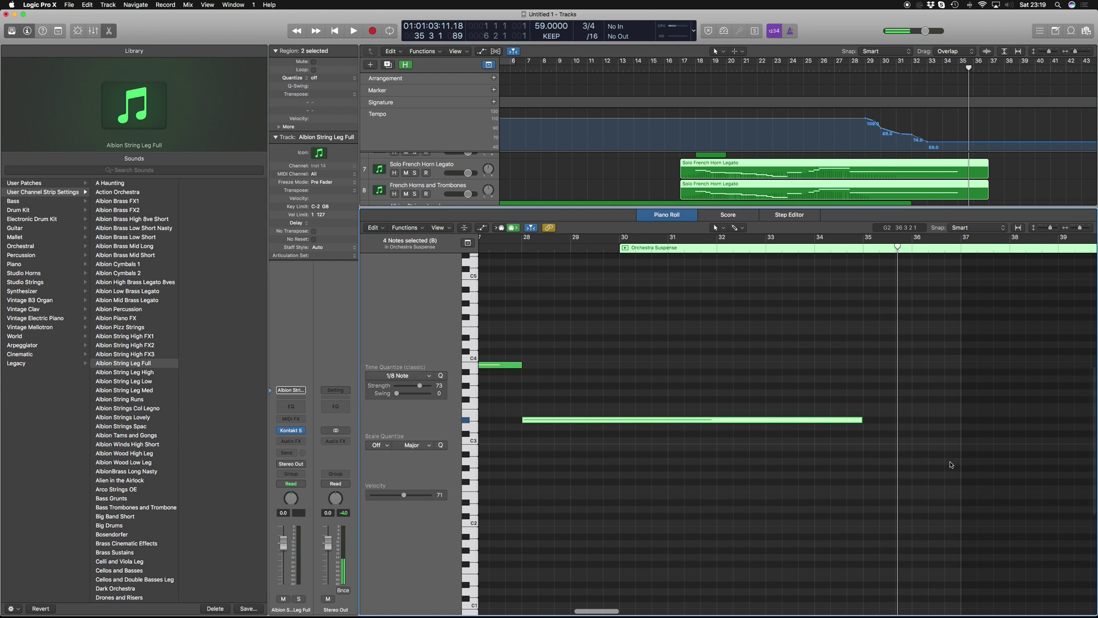
left_click_drag(862, 420, 955, 422)
key("p")
left_click(996, 394)
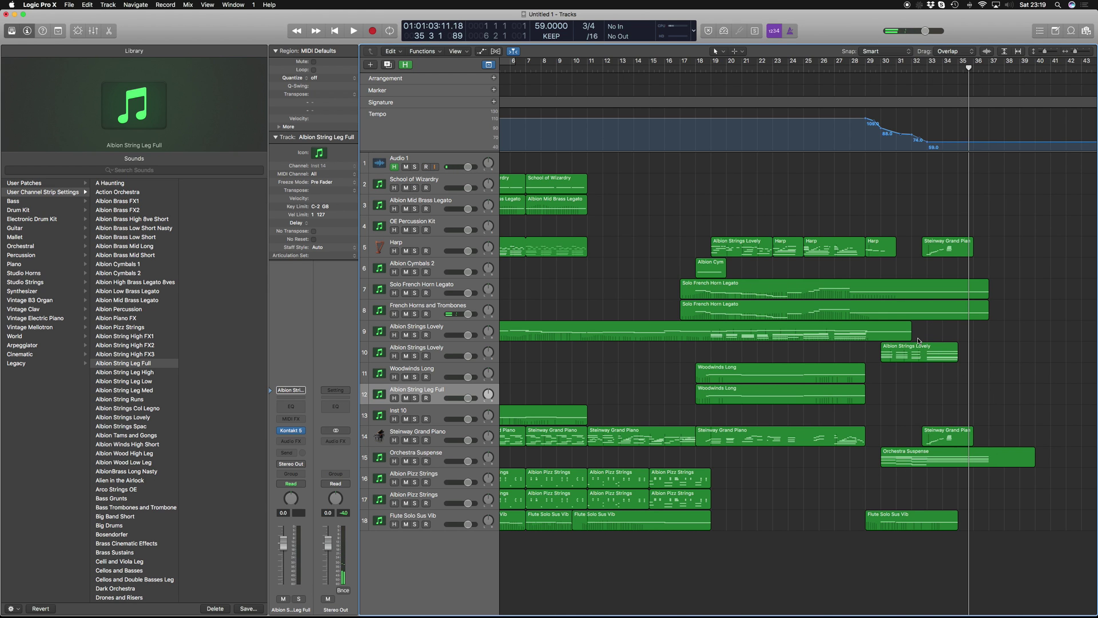
Extend the long Albion Strings Lovely region on track 9 and its final B4 note to bar 37
left_click_drag(909, 335, 974, 342)
key("p")
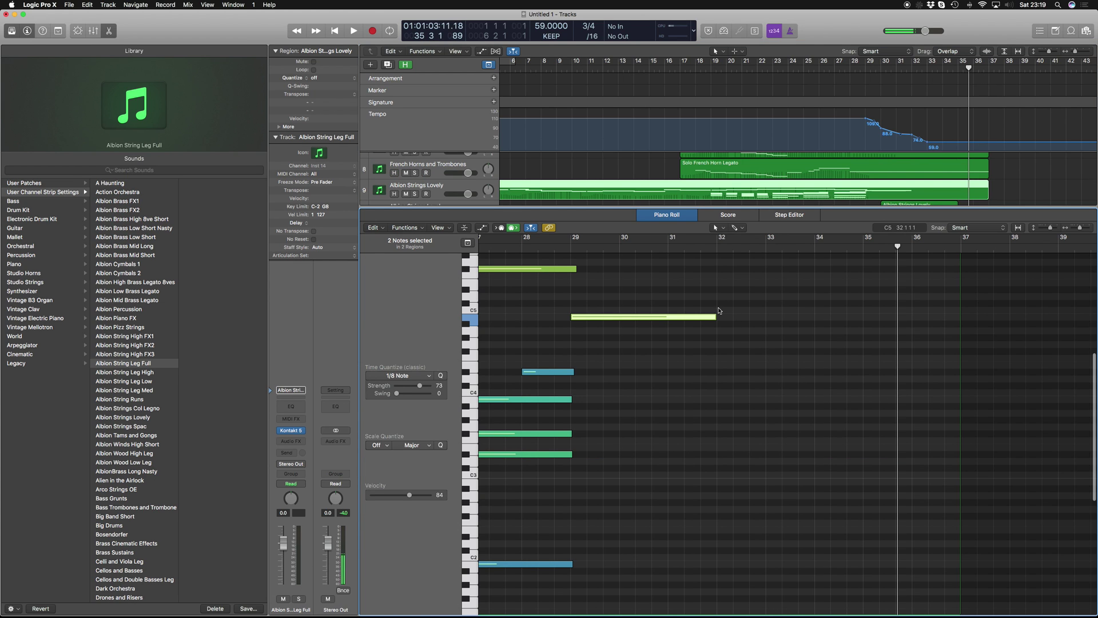
left_click_drag(718, 318, 962, 319)
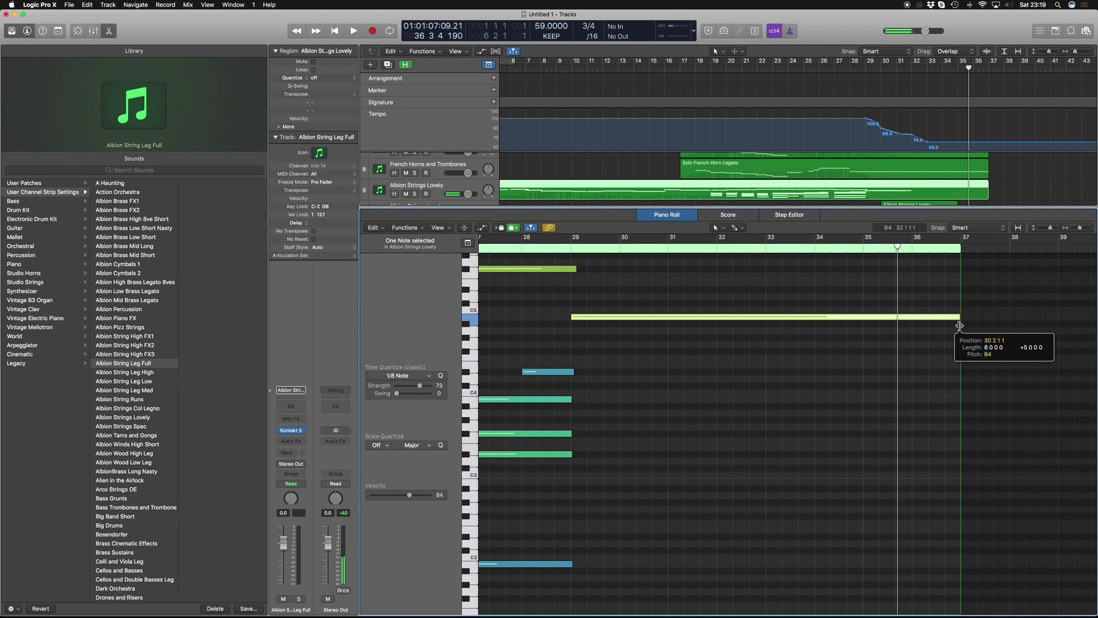
key("p")
left_click(1029, 395)
Extend the Albion Strings Lovely region on track 10 and its five-note final chord to bar 37
left_click(954, 360)
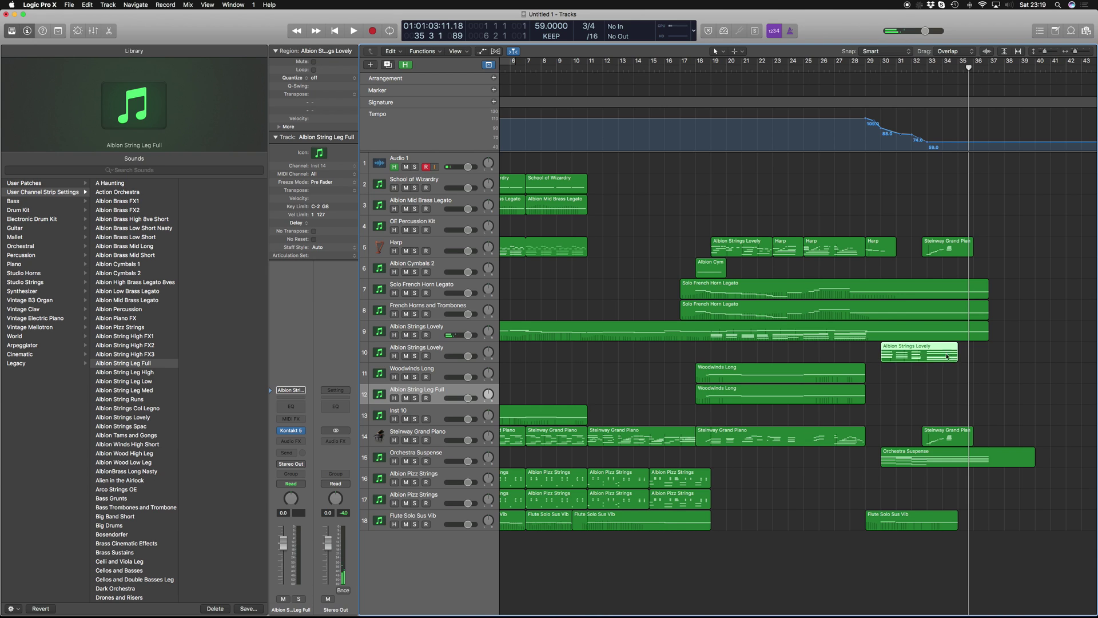
key("p")
mouse_move(862, 449)
left_mouse_down()
mouse_move(918, 452)
mouse_move(862, 449)
left_mouse_up()
left_click_drag(870, 557, 906, 280)
key("p")
key("p")
left_click_drag(927, 358, 960, 394)
left_click_drag(927, 589, 960, 283)
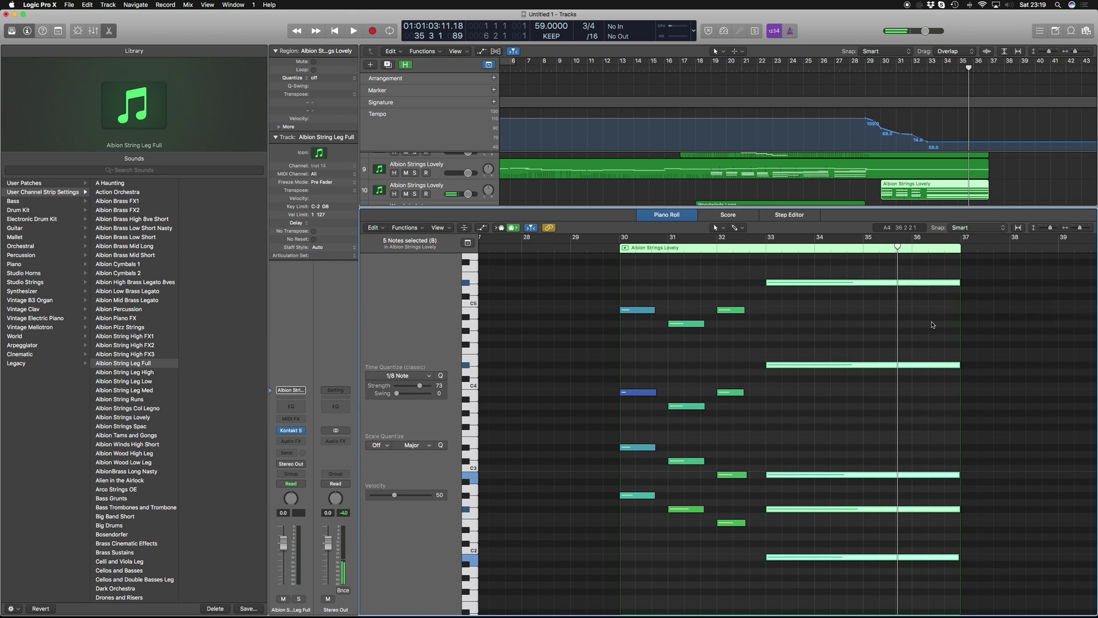
key("p")
left_click(926, 404)
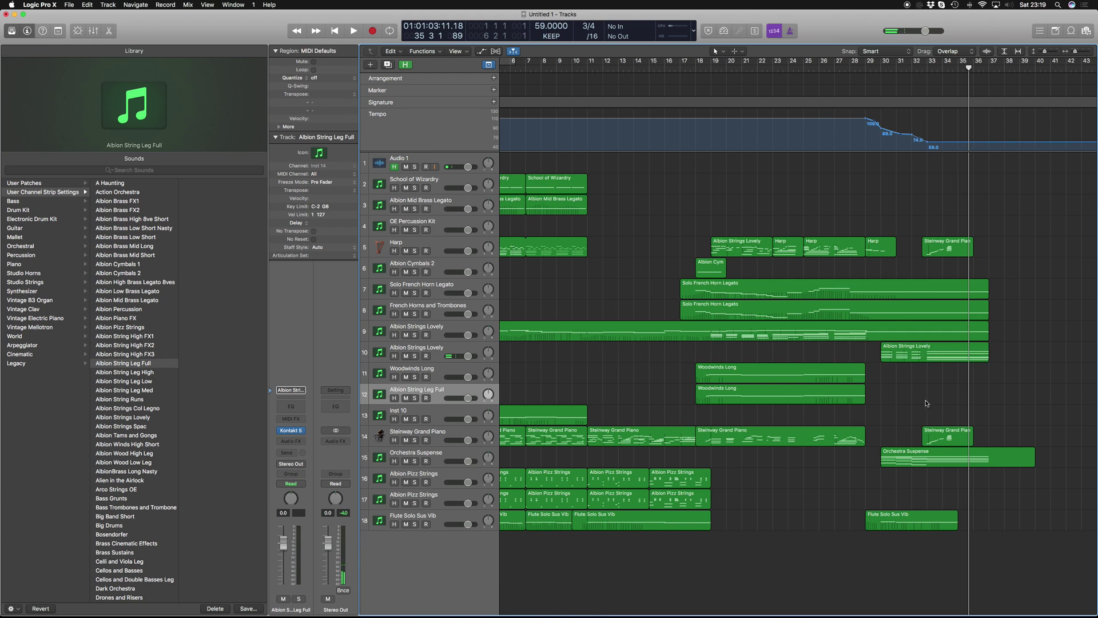
Record an Albion String Leg Full part from bar 30 to about bar 36
left_click(434, 394)
left_click(427, 399)
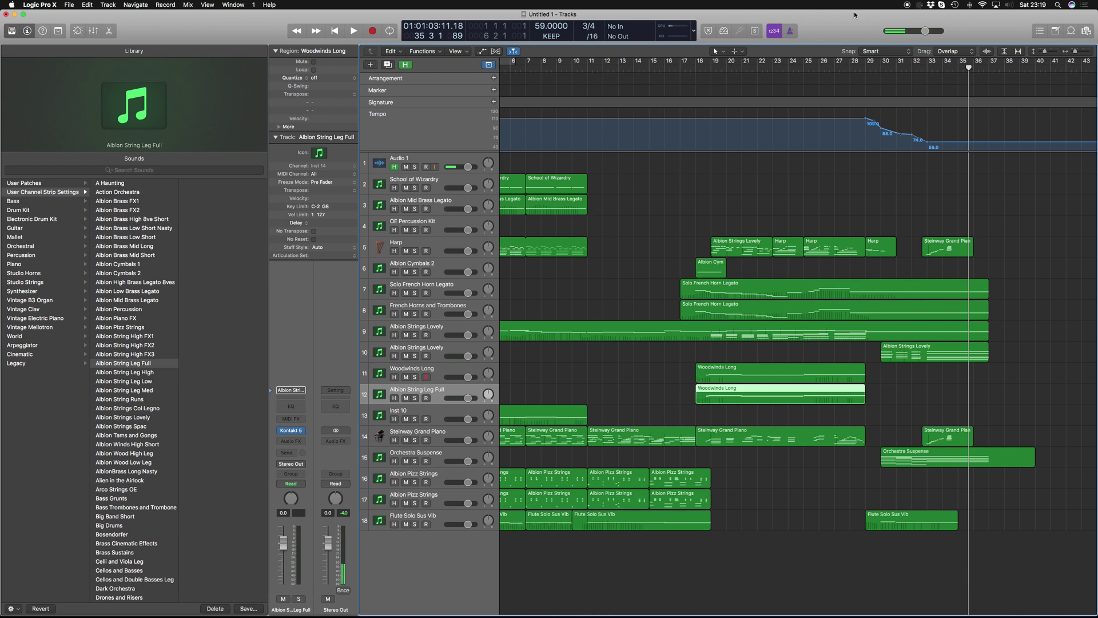
left_click(880, 66)
key("r")
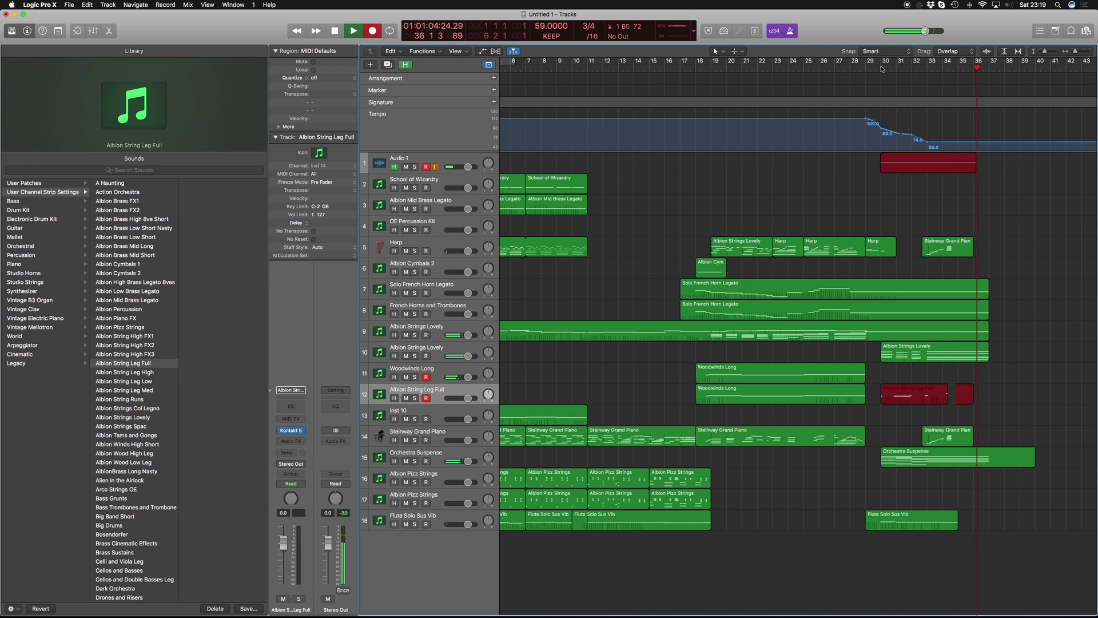
key("space")
Split the horn, Albion Strings Lovely and Orchestra Suspense regions at bar 36, splitting the crossing notes, and delete the leftover pieces after it
left_click_drag(1008, 376, 978, 279)
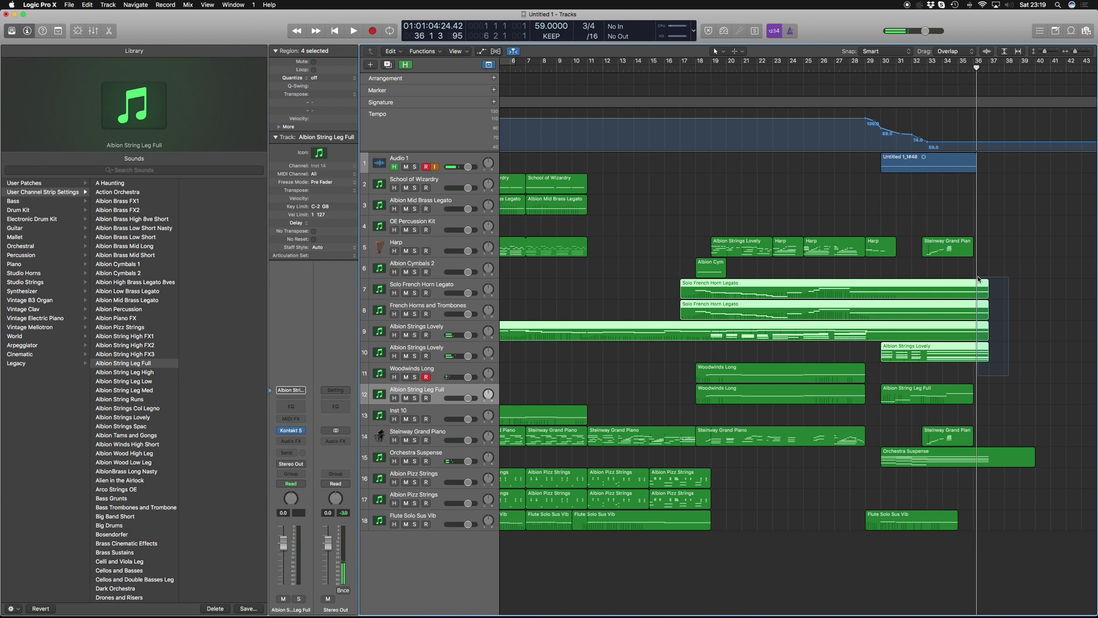
left_click(982, 453, "shift")
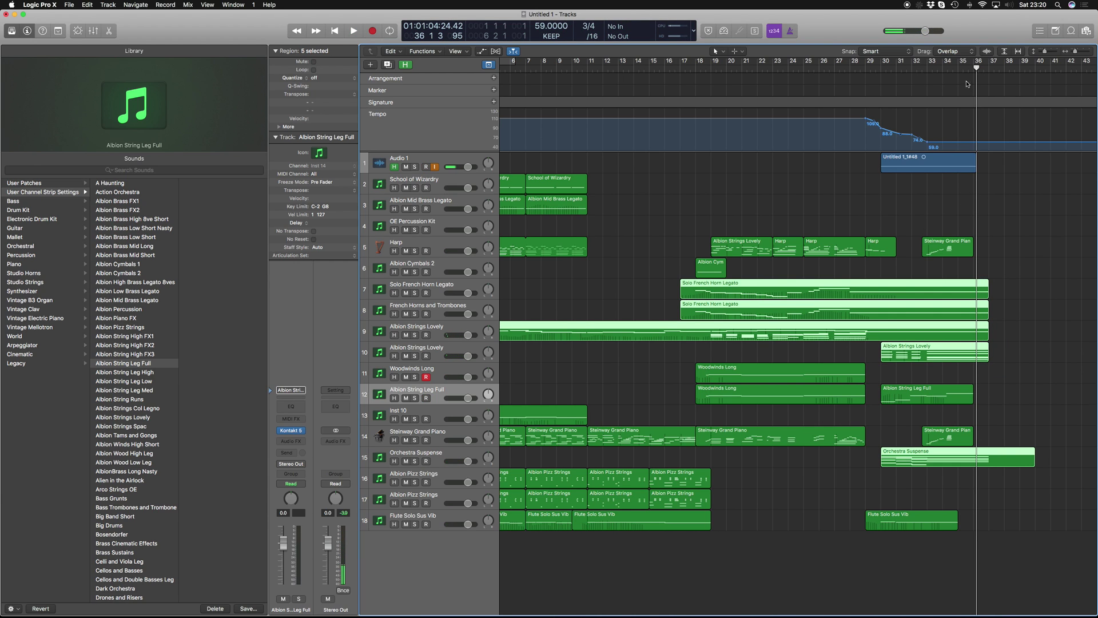
left_click_drag(977, 68, 973, 68)
key("super+t")
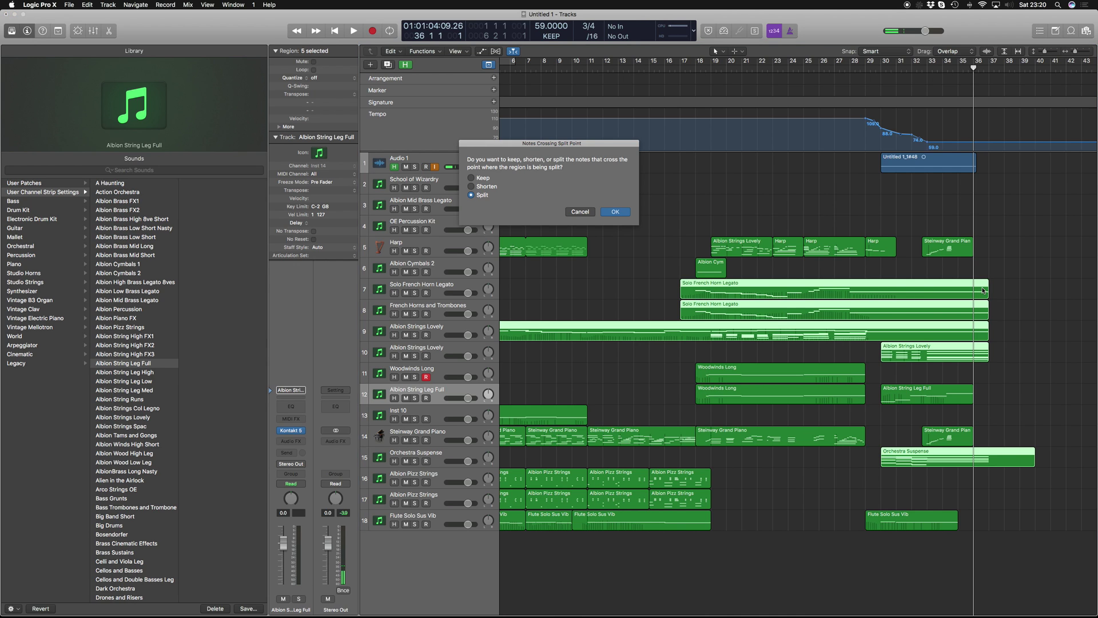
key("Return")
left_click(986, 503)
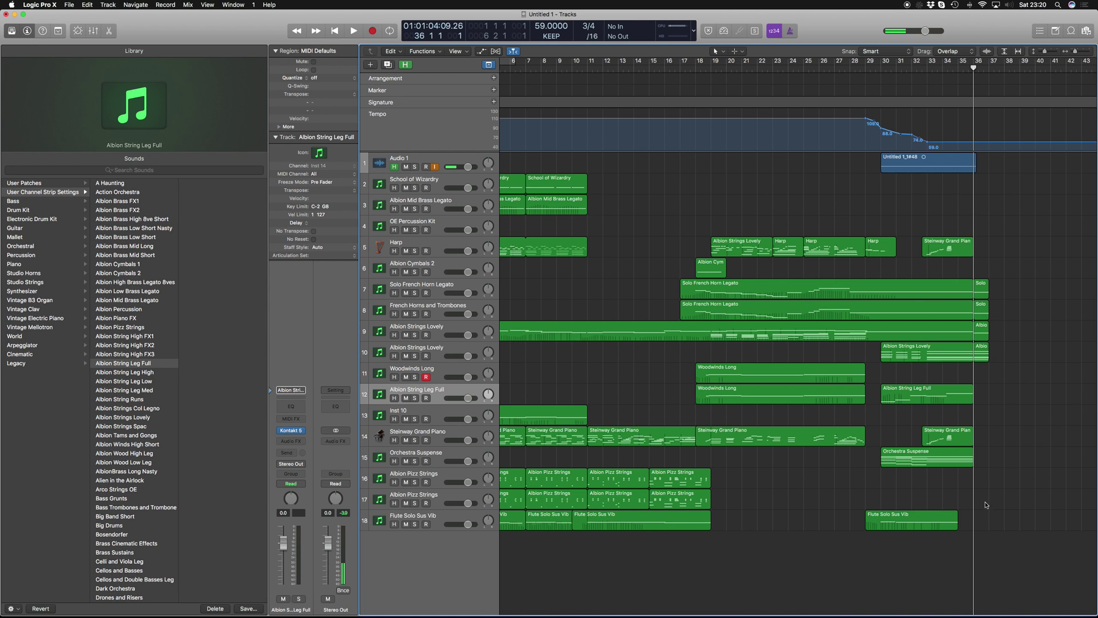
left_click_drag(1011, 426, 975, 257)
key("Delete")
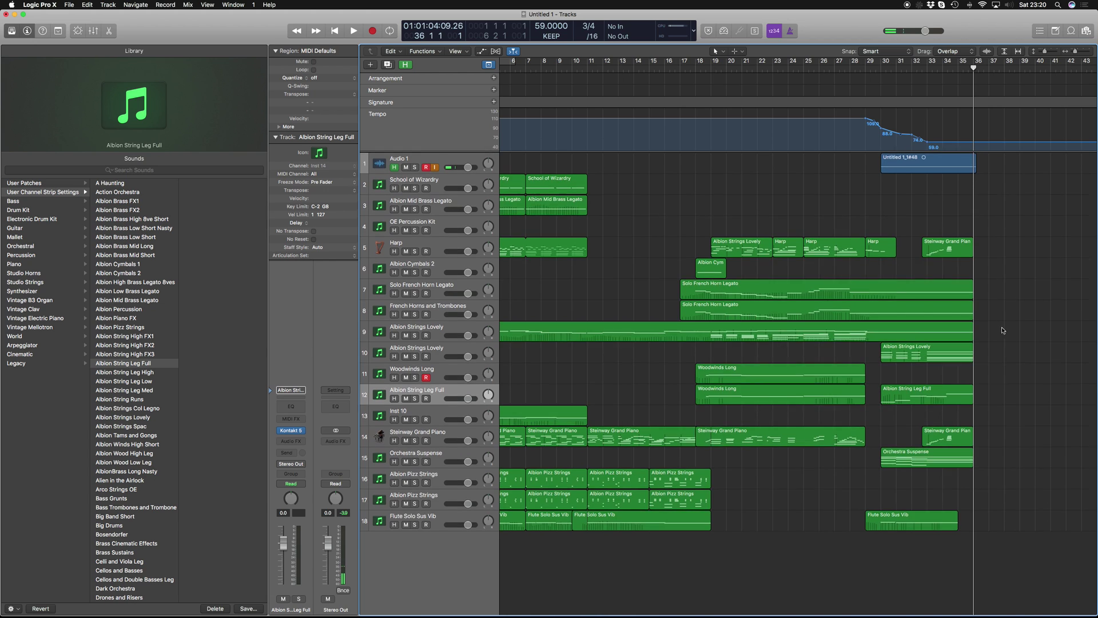
Move the Albion String Leg Full region at bar 30 up onto the Woodwinds Long track 11
double_click(949, 394)
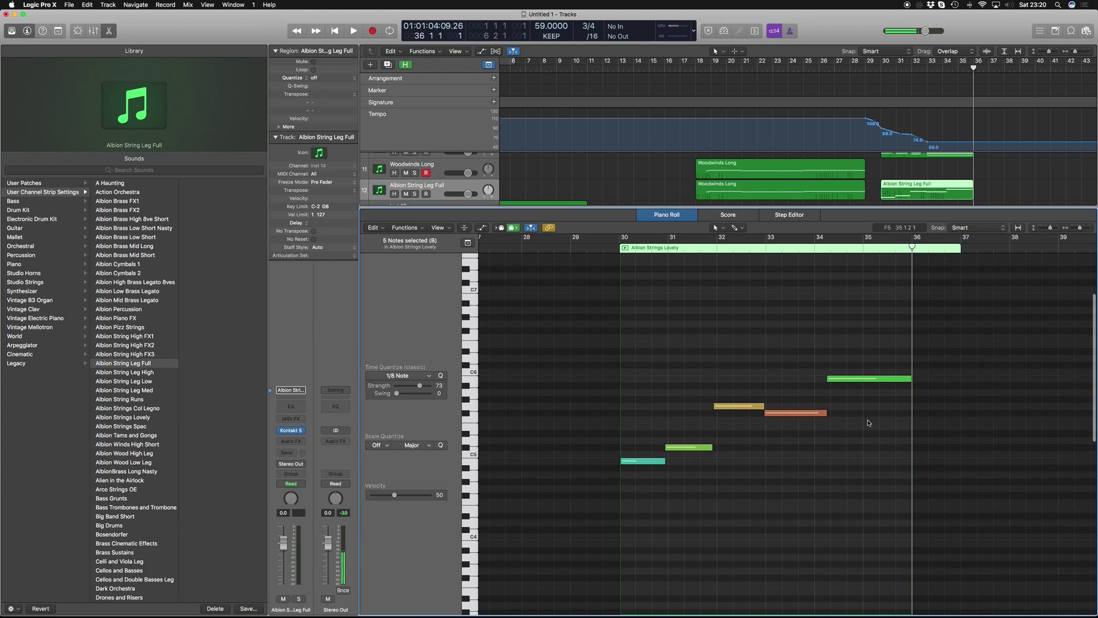
key("p")
left_click(950, 410)
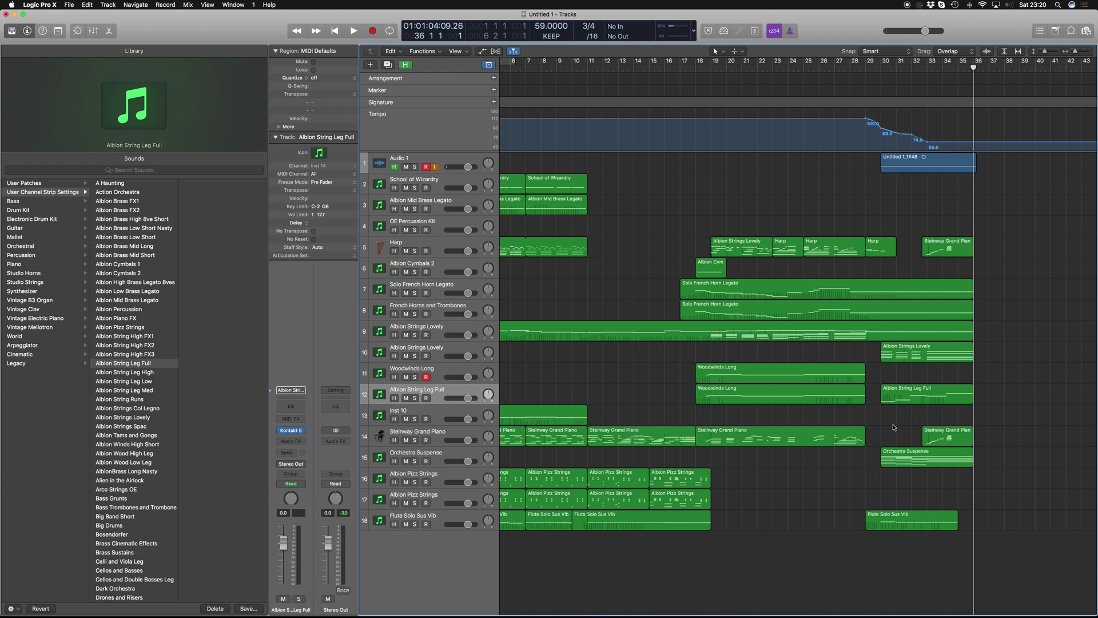
scroll(897, 427, "down", 1)
left_click_drag(900, 395, 893, 374)
Duplicate all five notes of the Albion String Leg Full region one octave lower
key("p")
left_click(873, 378)
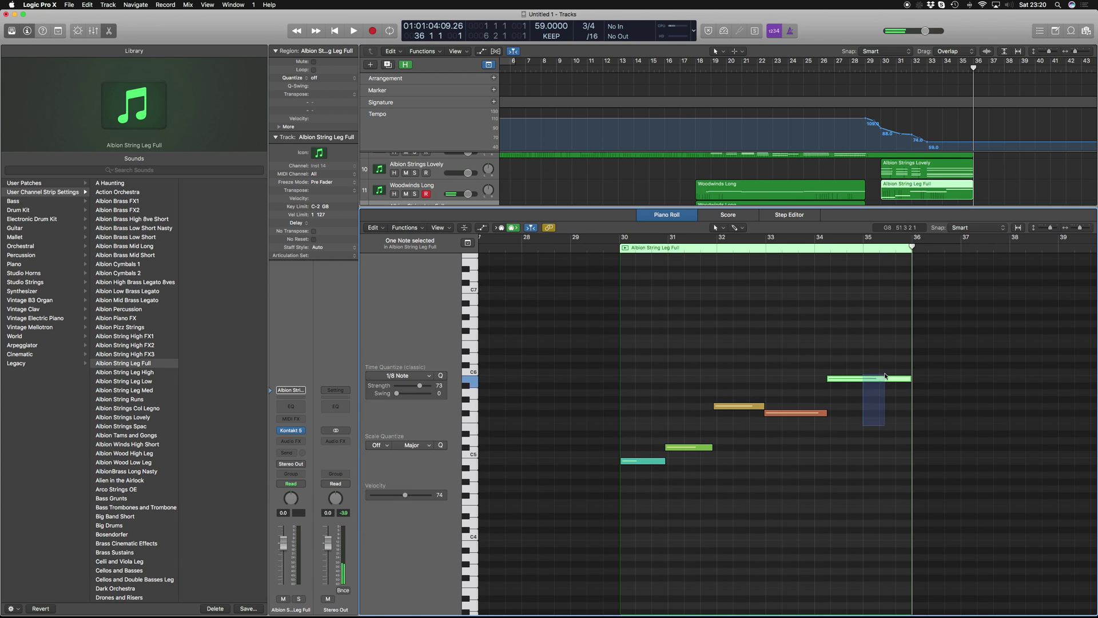
left_click(801, 412)
left_click(676, 532)
key("super+a")
key("shift+alt+Down")
key("shift+alt+Up")
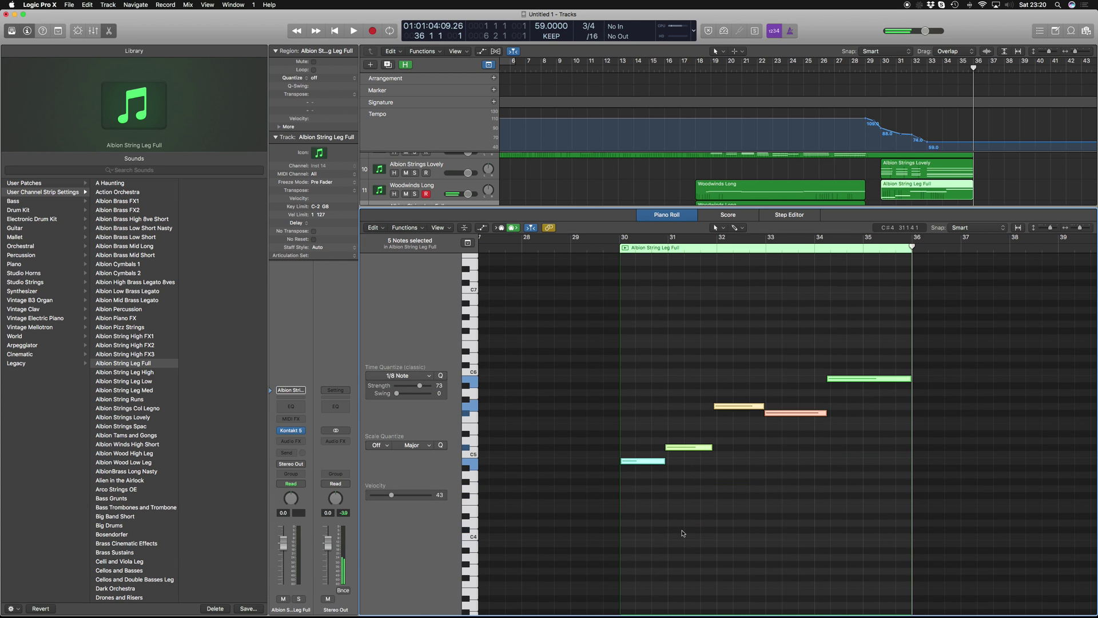
left_click_drag(655, 462, 655, 547)
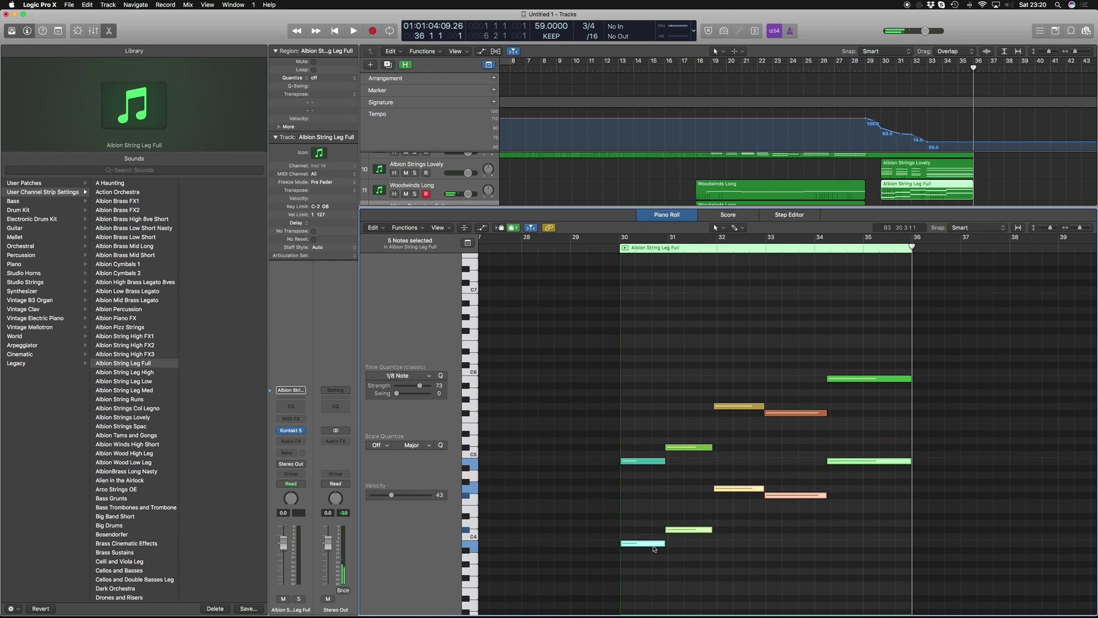
left_click_drag(772, 566, 799, 390)
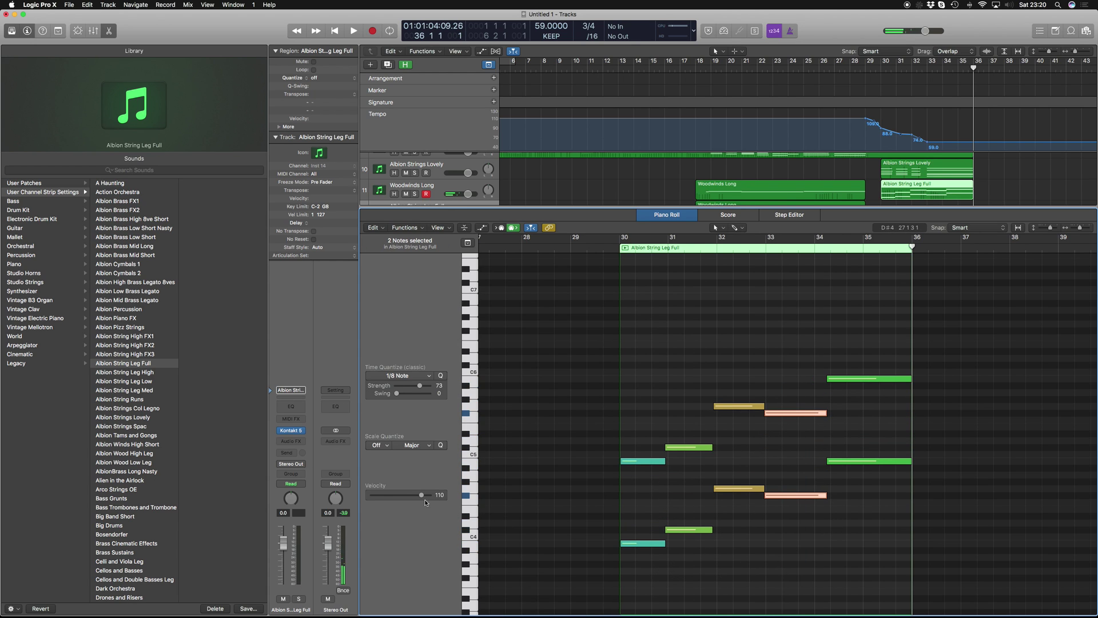
key("e")
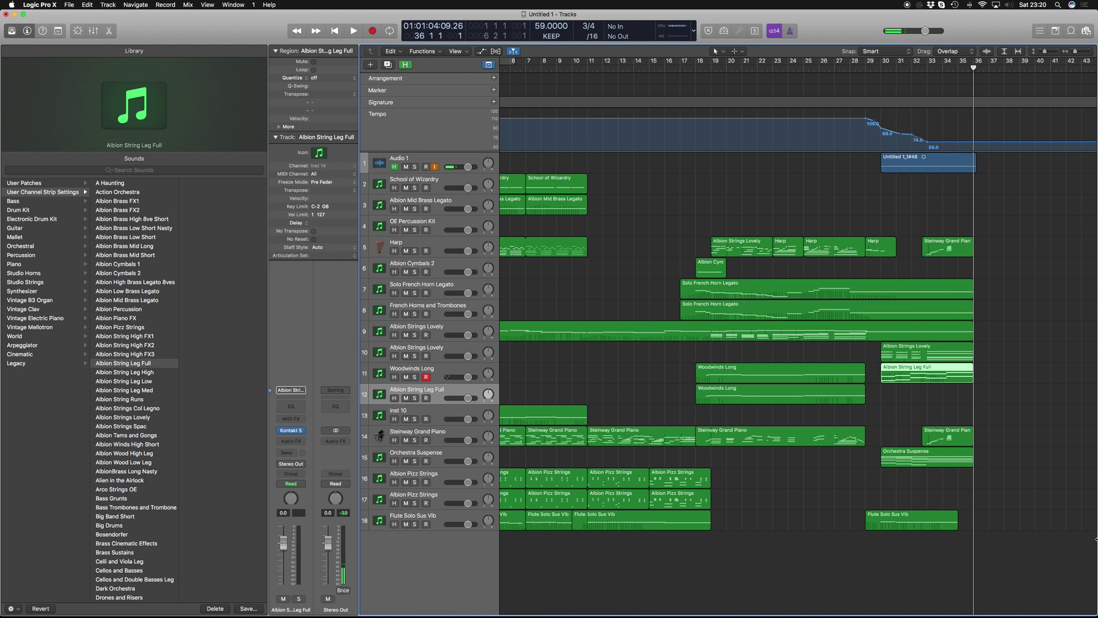
Play back the ending from bar 29 and record a short Albion Pizz Strings part on track 16 at bar 36
left_click(867, 69)
key("space")
left_click(434, 478)
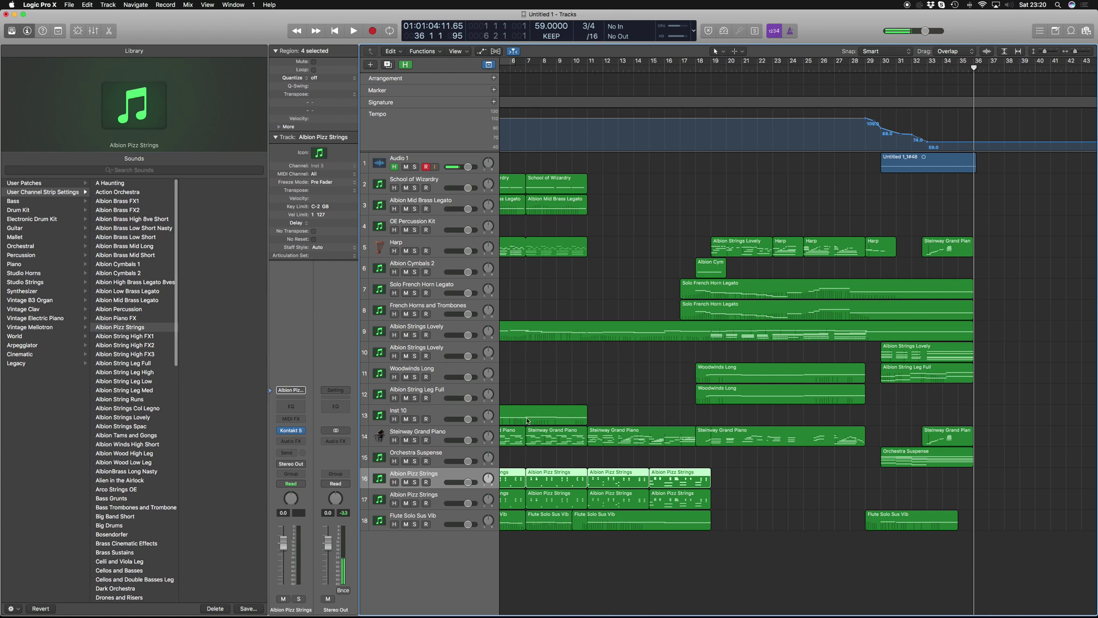
double_click(969, 69)
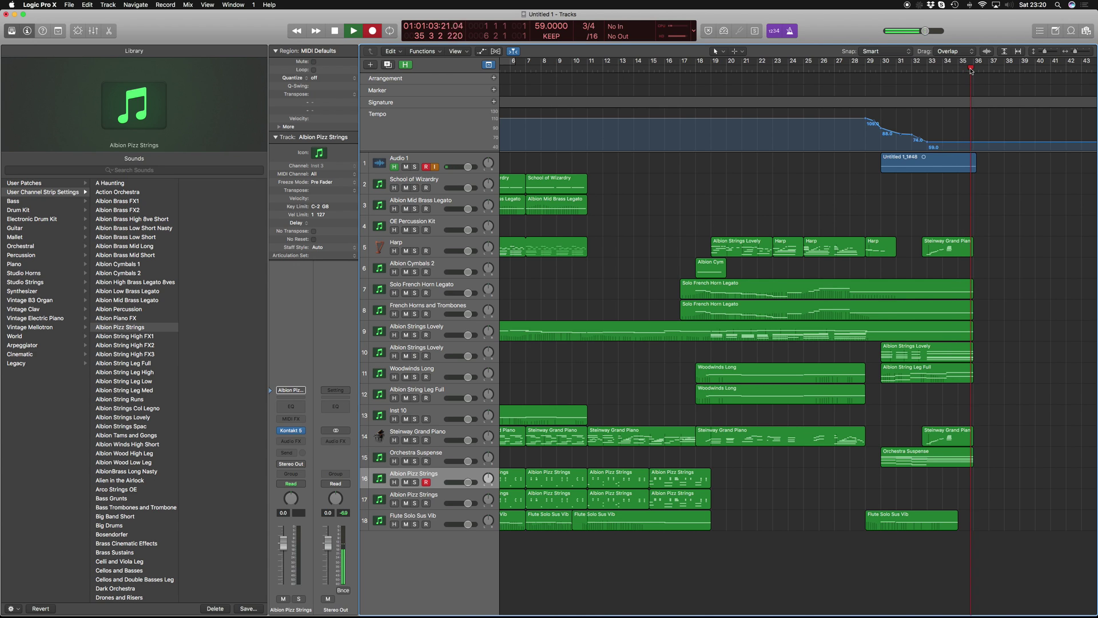
key("space")
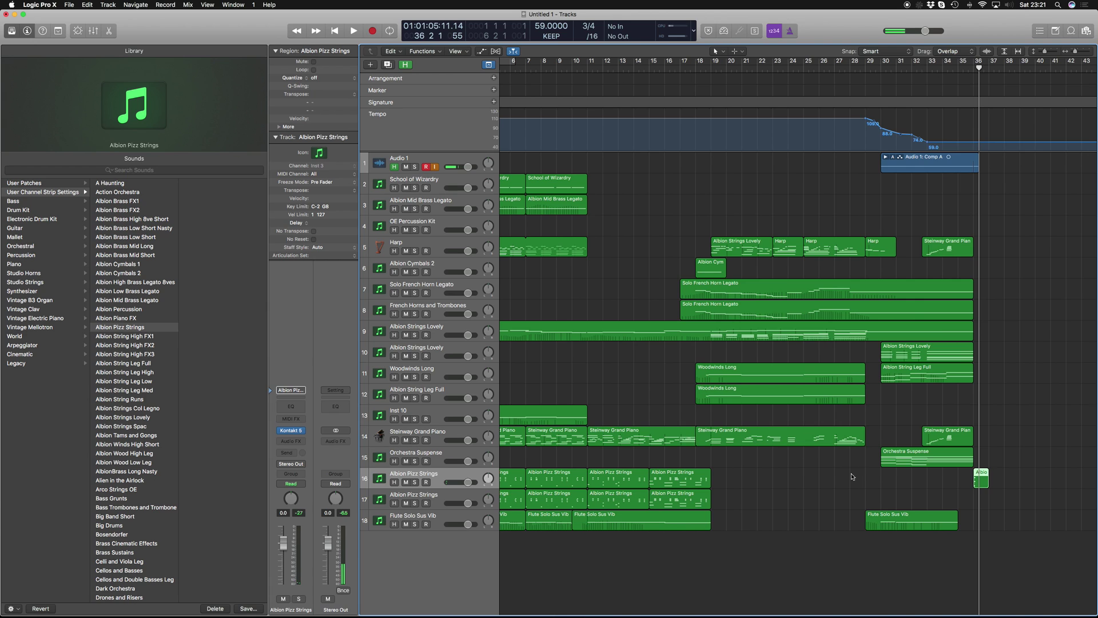
Play back the ending from about bar 33, and the full arrangement from the beginning
double_click(933, 66)
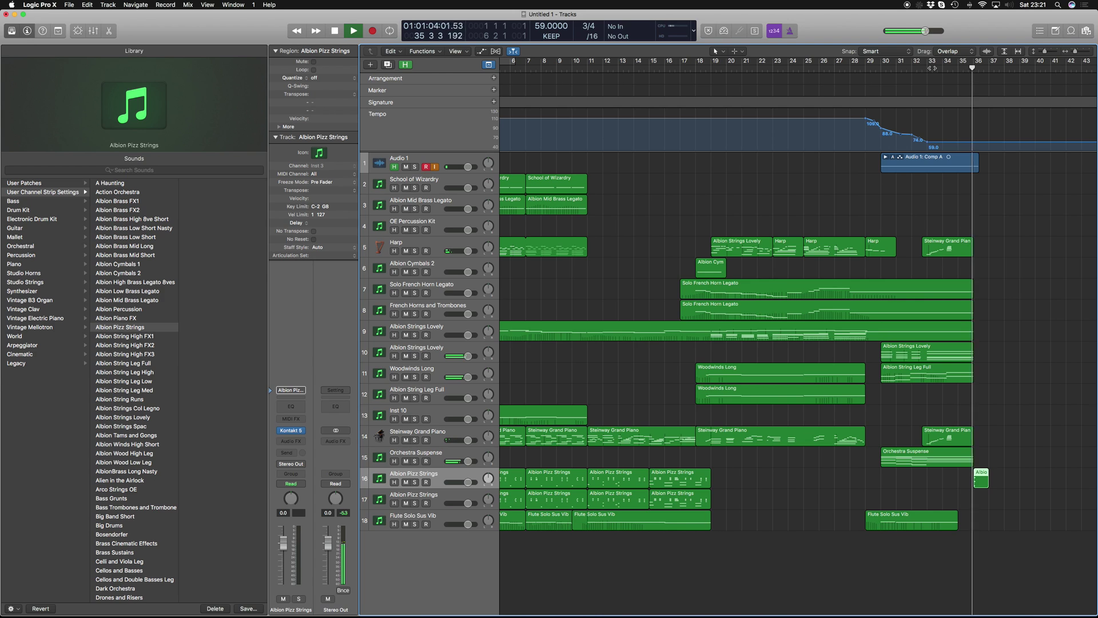
key("space")
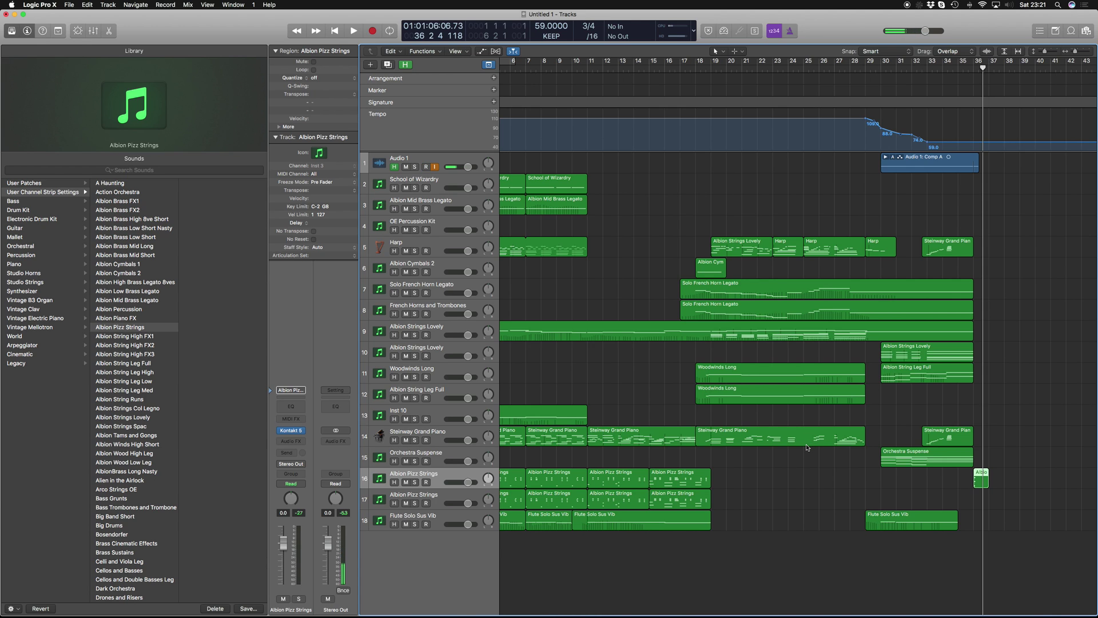
key("Return")
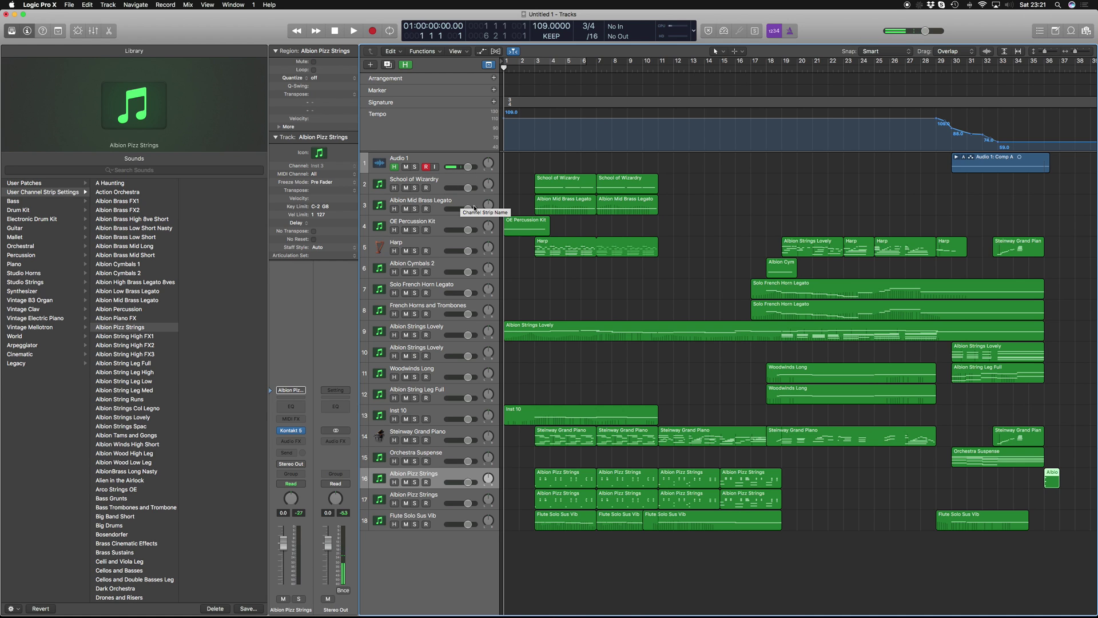
key("space")
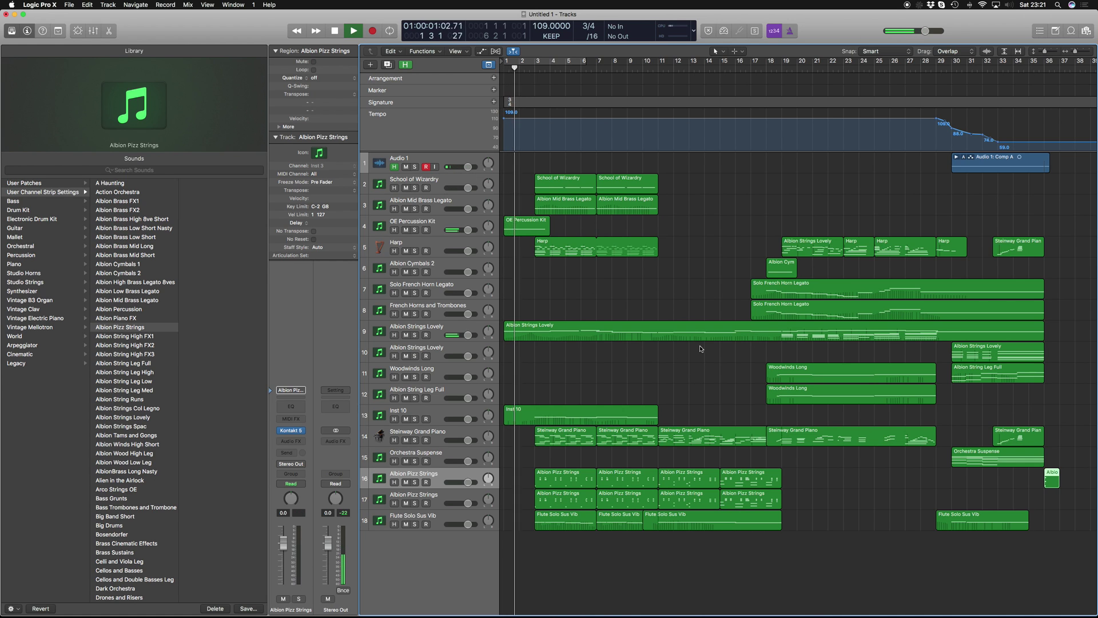